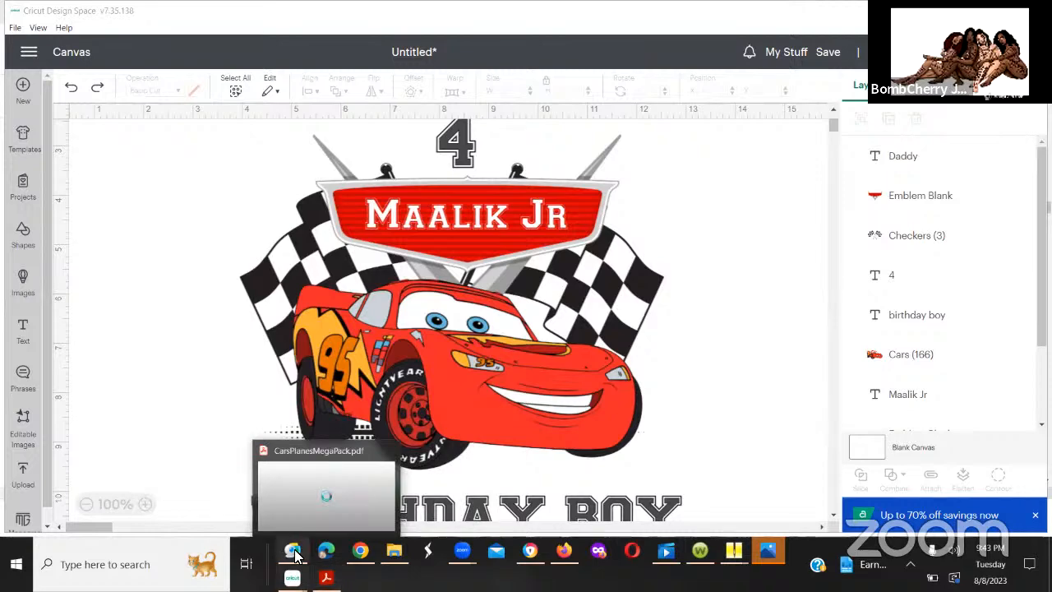
mouse_move(360, 552)
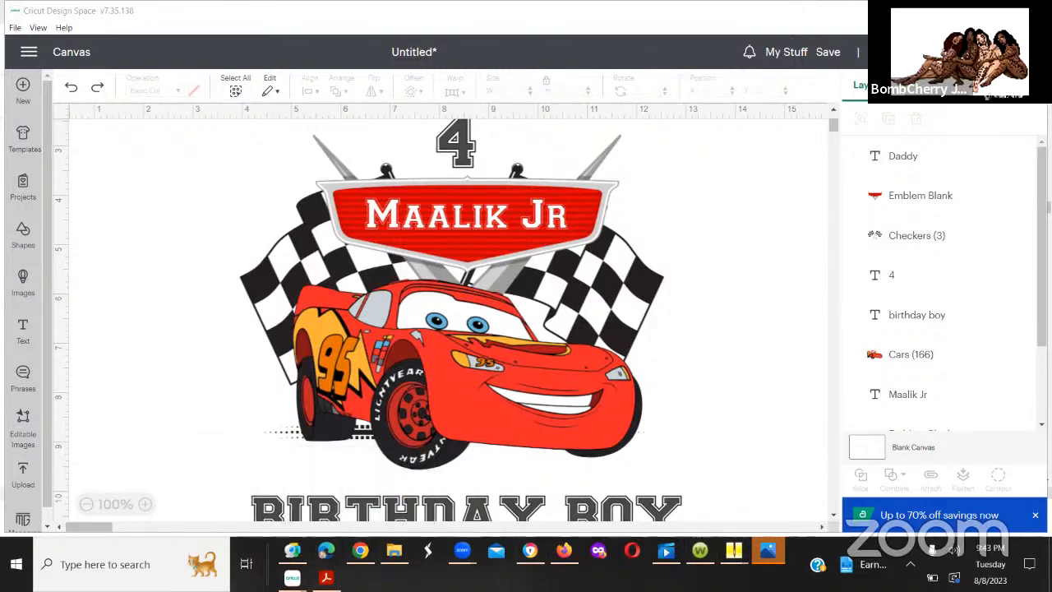
right_click(731, 558)
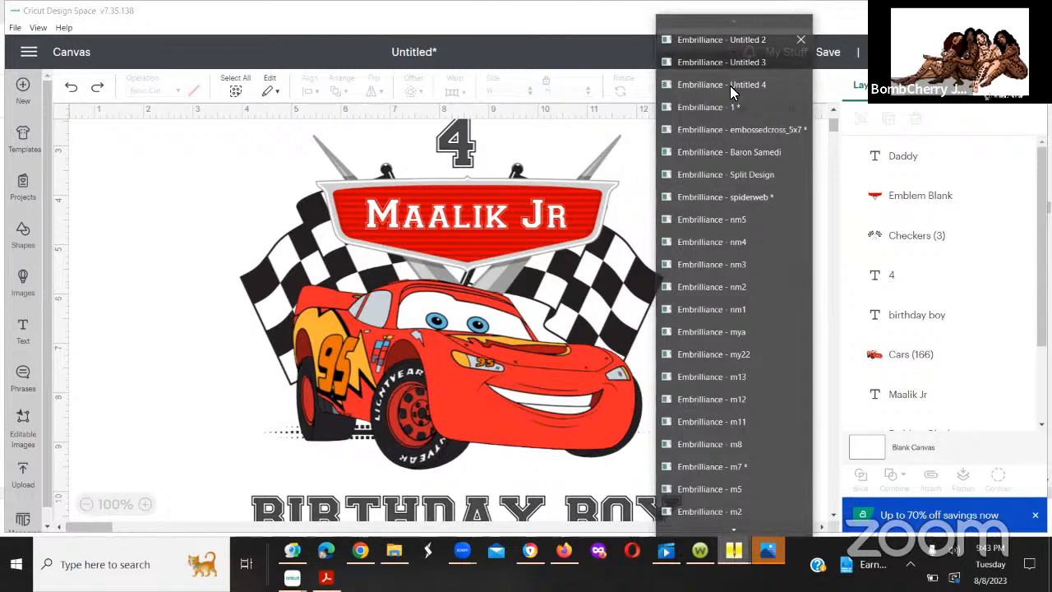
click(734, 161)
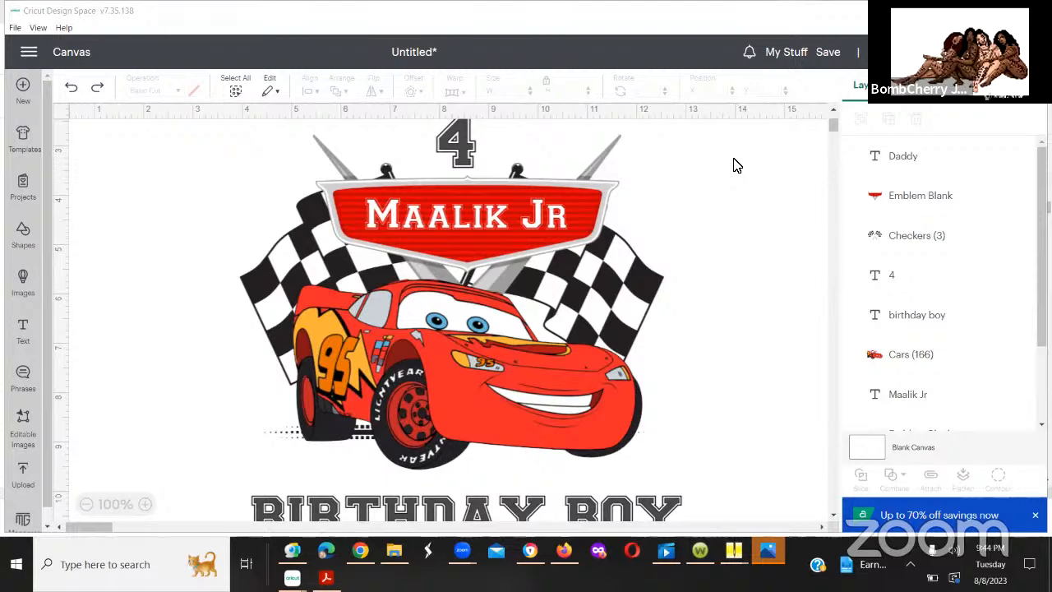
key(alt+Tab)
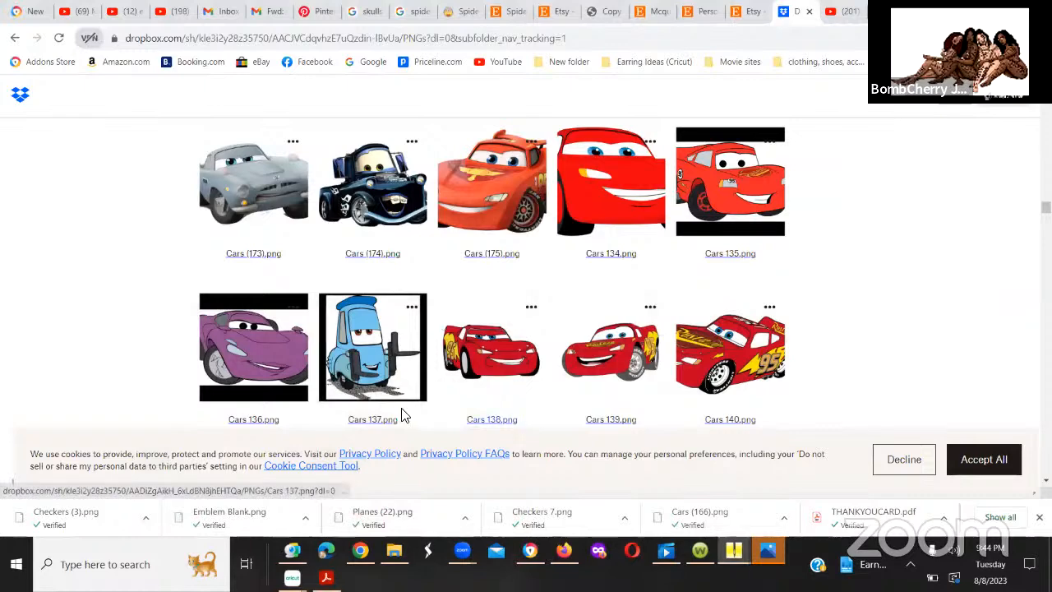
mouse_move(292, 577)
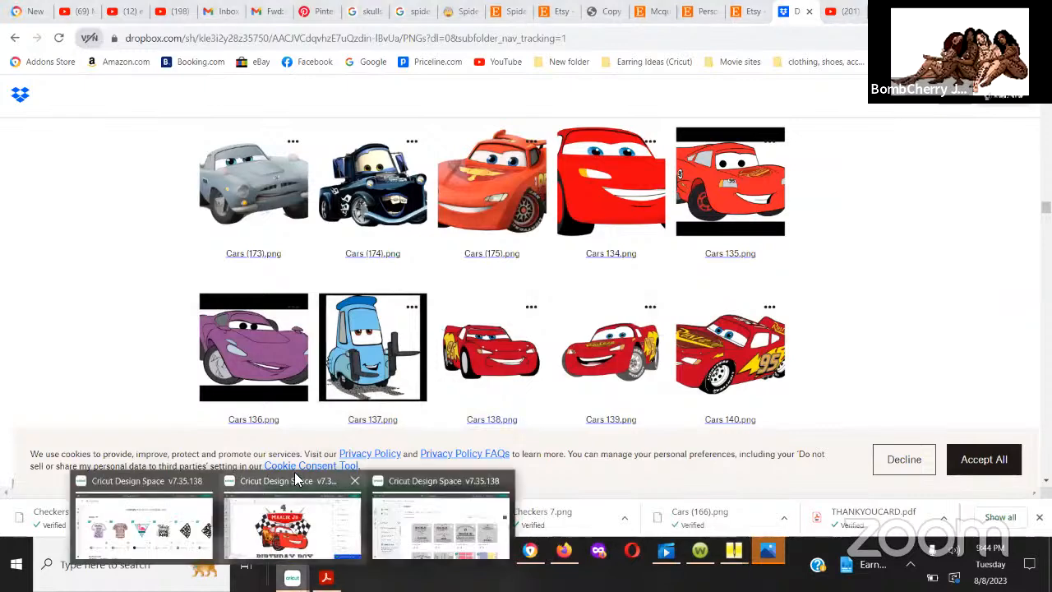
click(292, 526)
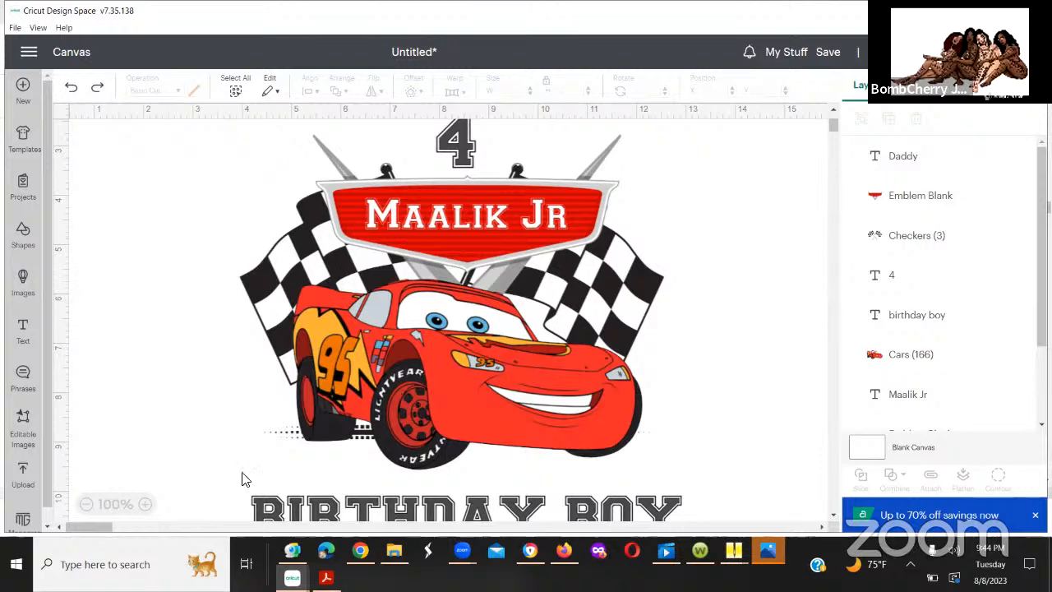
Step: Separate the Daddy design by moving the red emblem to the left and the Daddy text to the upper right of the checkered flags
click(465, 157)
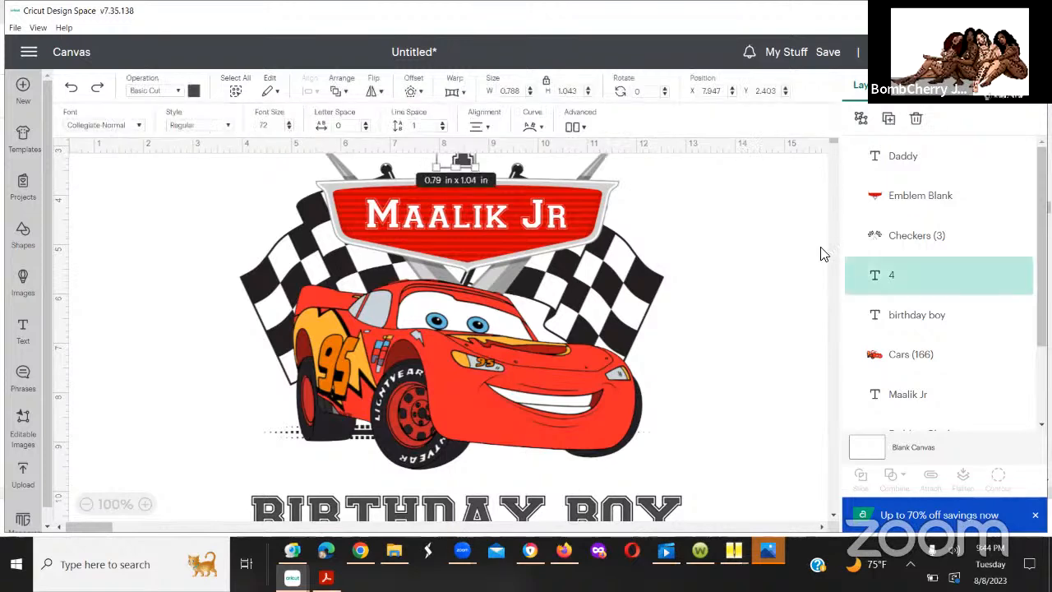
scroll(813, 378, down, 5)
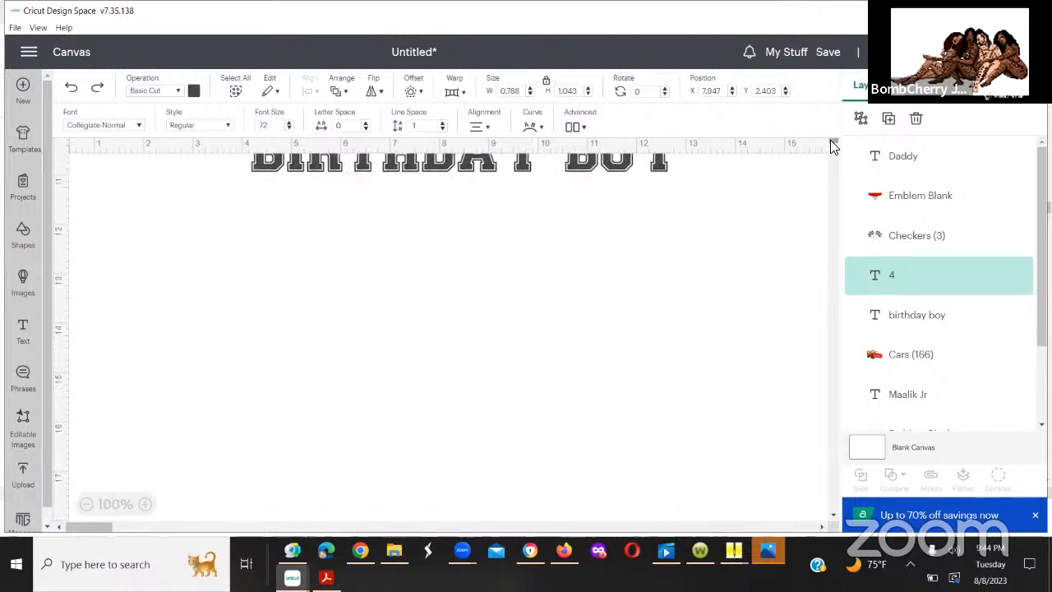
mouse_move(830, 140)
mouse_down()
mouse_move(828, 103)
mouse_move(828, 137)
mouse_up()
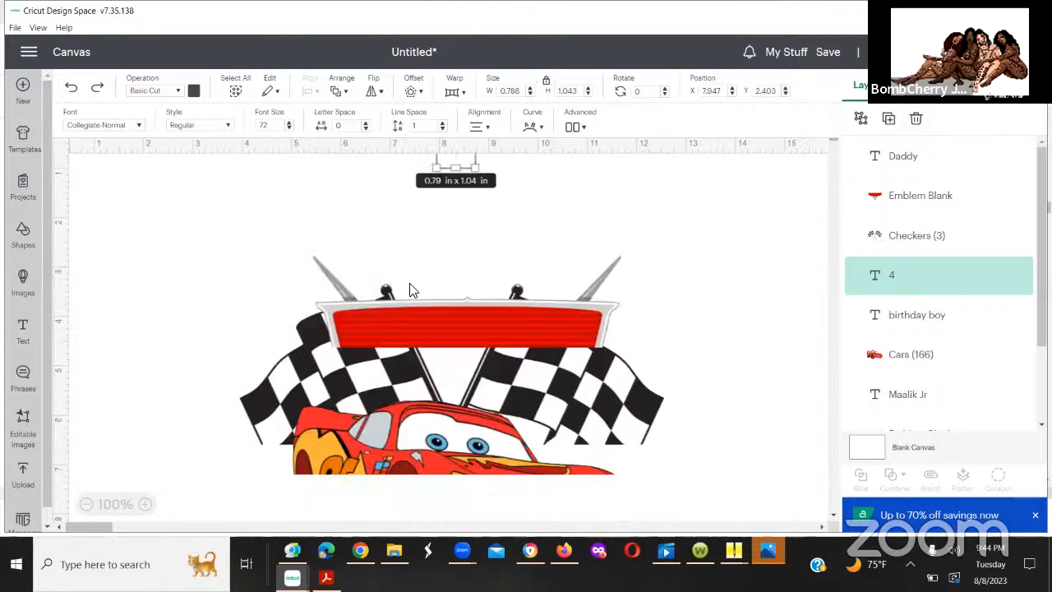
scroll(803, 230, down, 8)
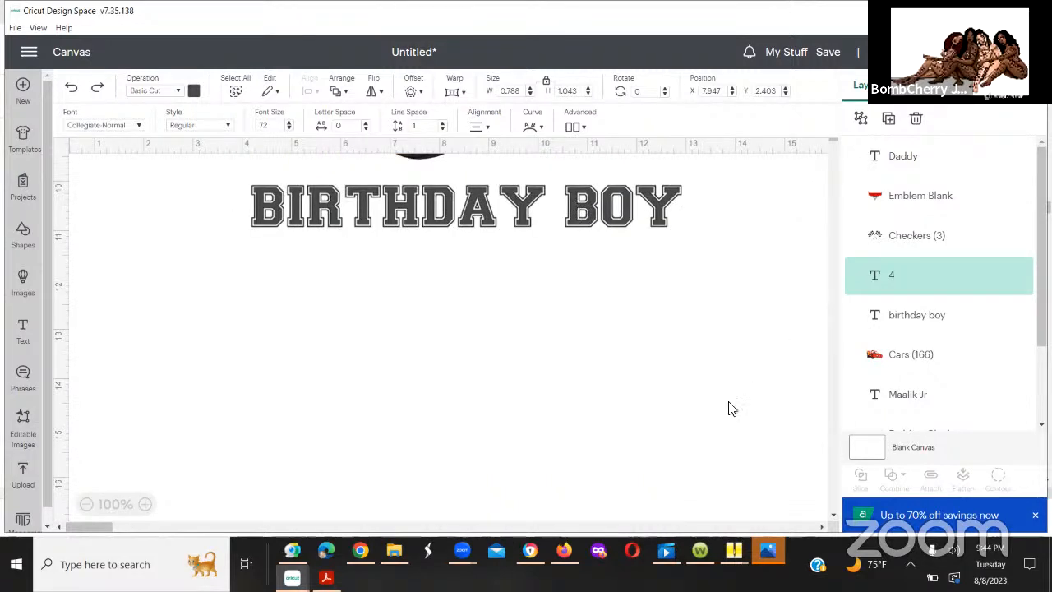
scroll(832, 456, down, 5)
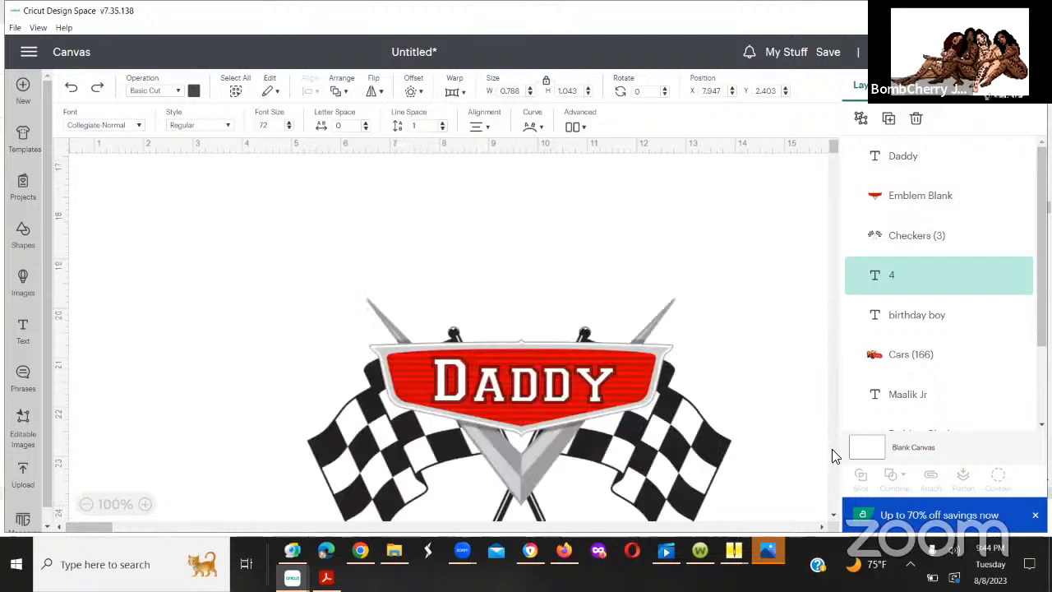
scroll(832, 456, down, 5)
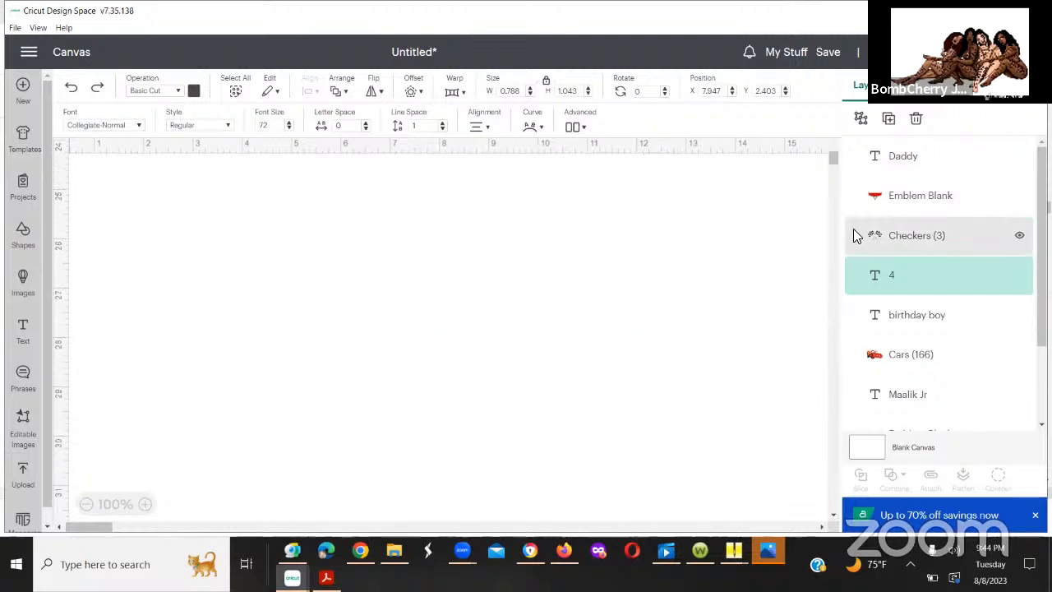
click(831, 146)
drag(831, 147, 832, 151)
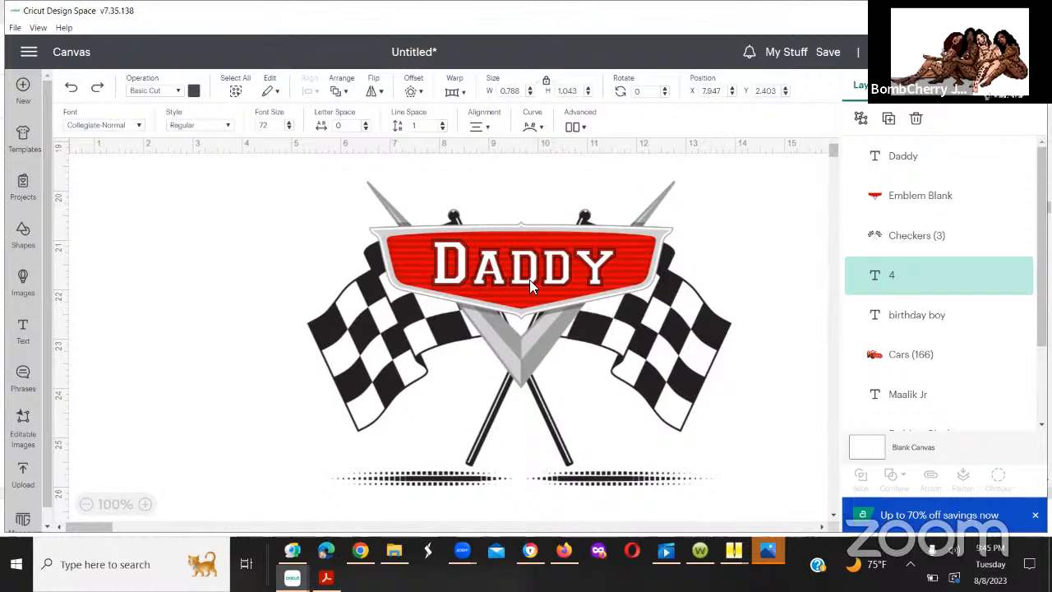
drag(520, 243, 238, 222)
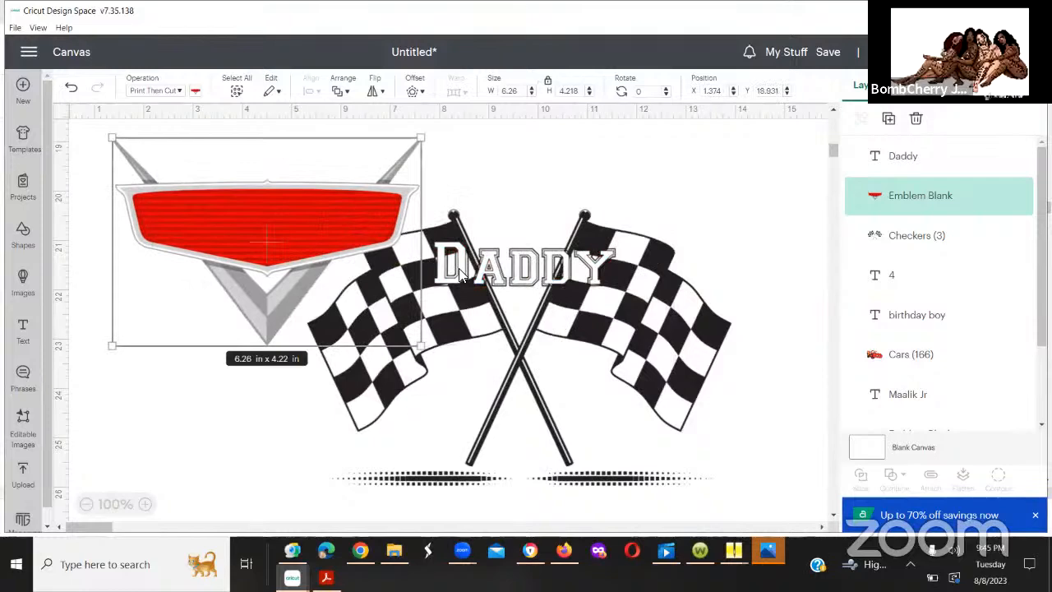
drag(446, 280, 626, 145)
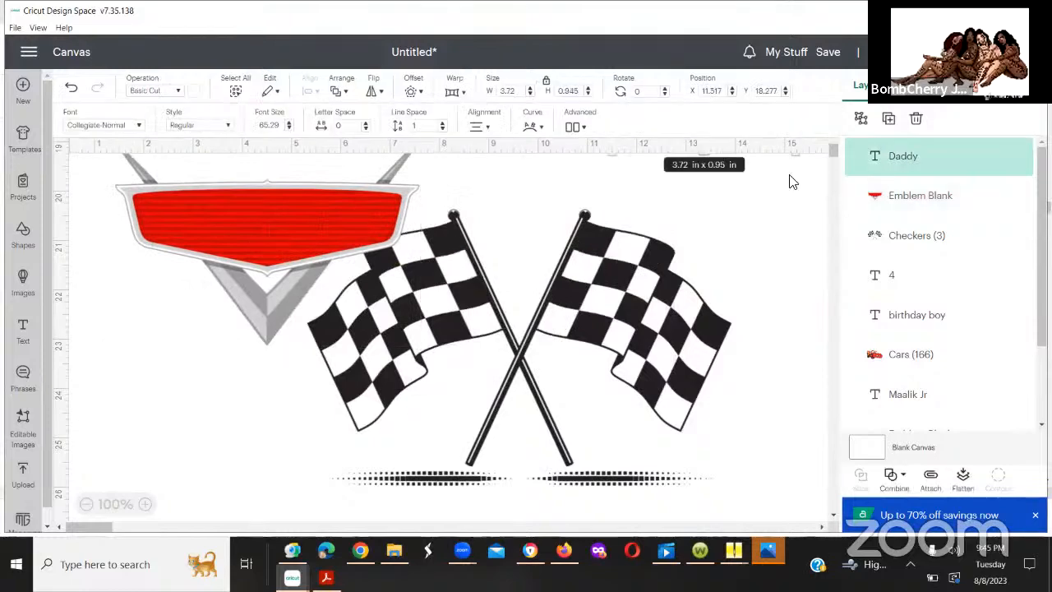
click(70, 87)
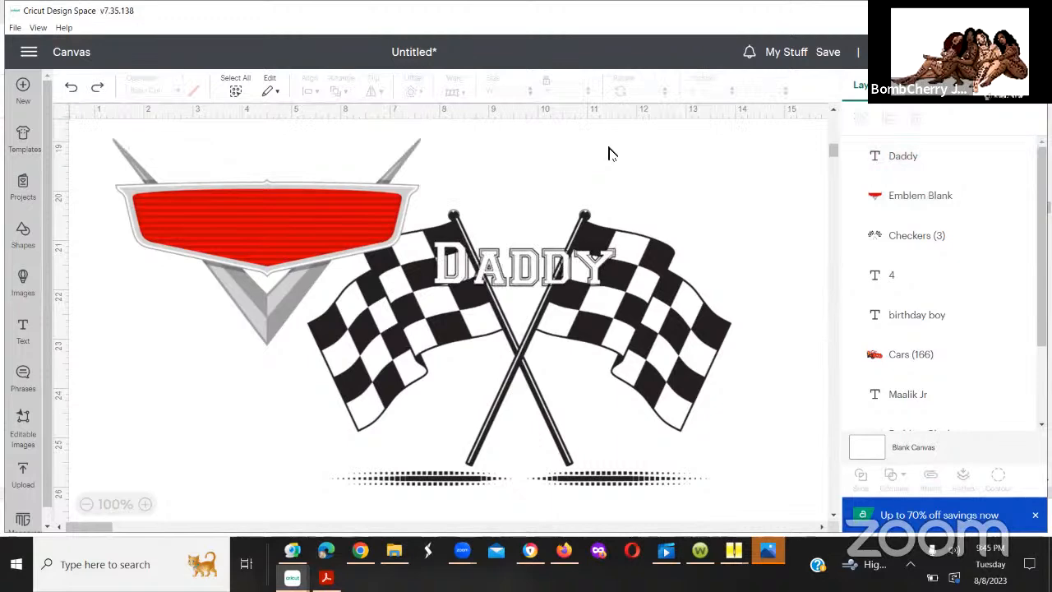
drag(499, 262, 716, 190)
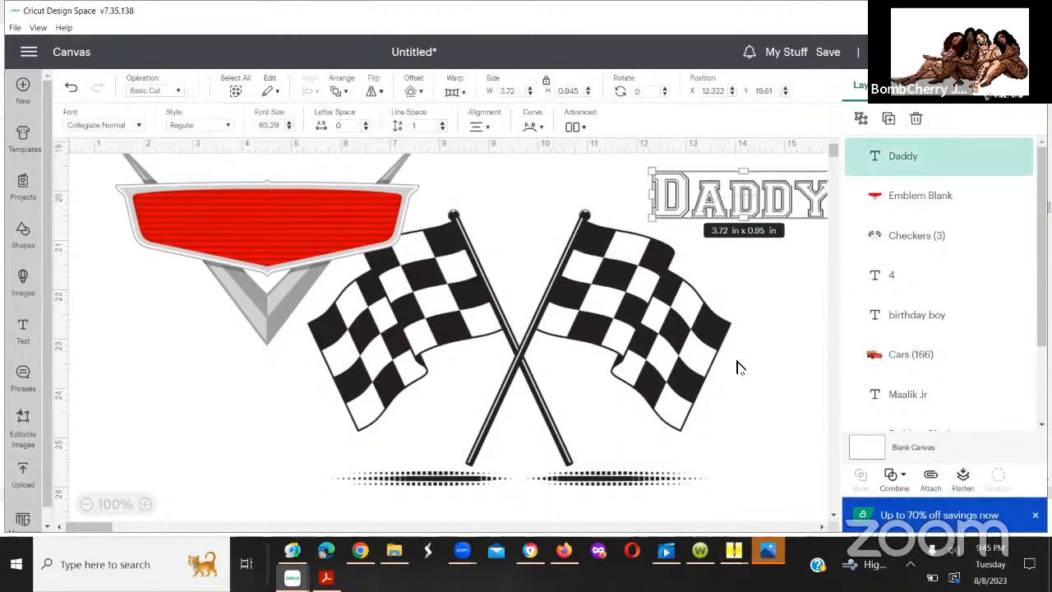
Step: Shift the checkered flags image slightly left and down, then try flattening it to about 4.59 in high and undo that resize
drag(569, 300, 606, 289)
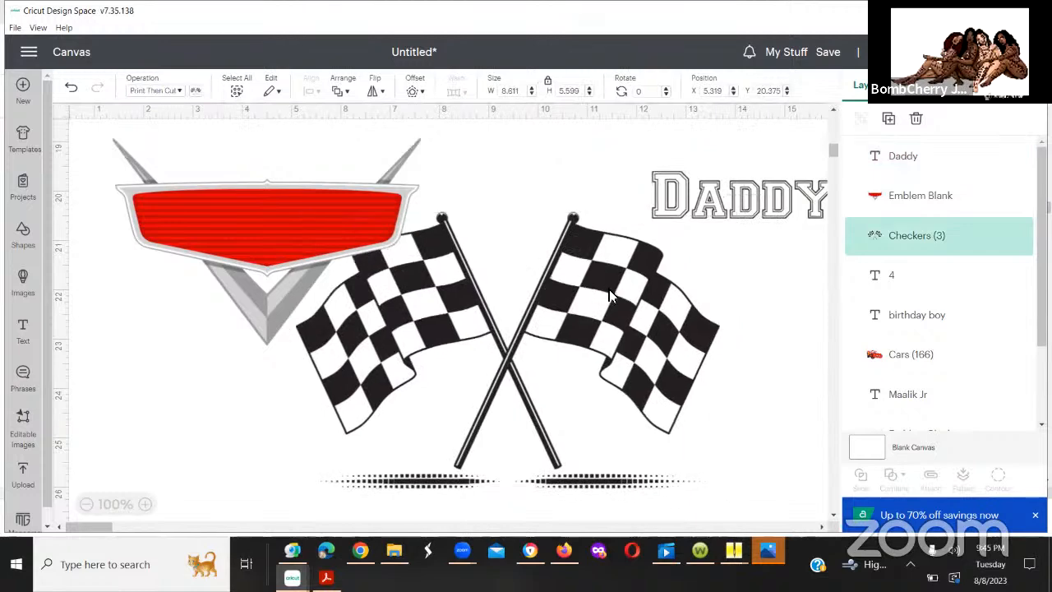
drag(295, 211, 582, 272)
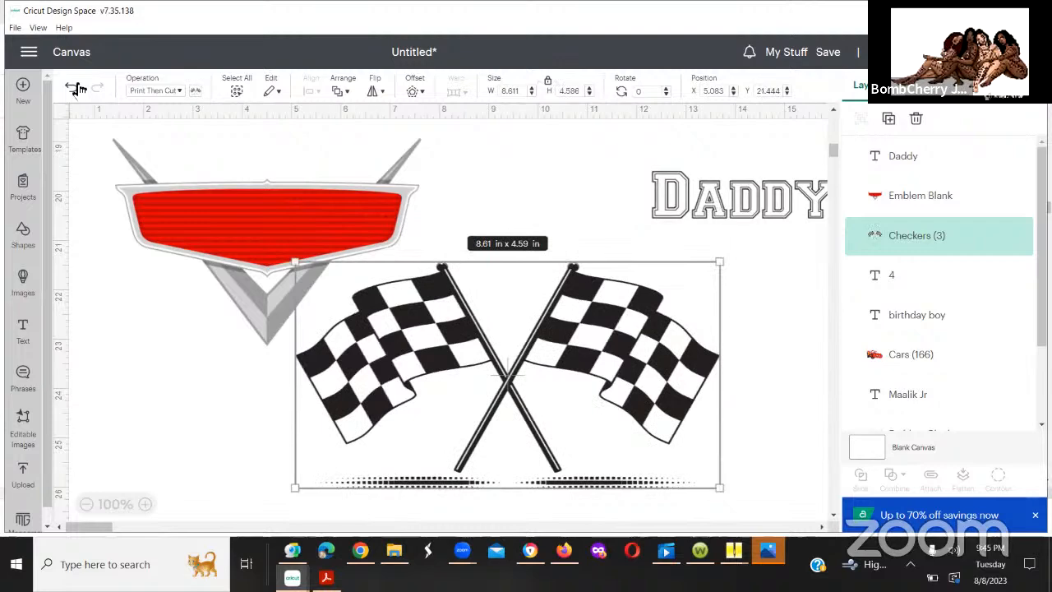
click(76, 87)
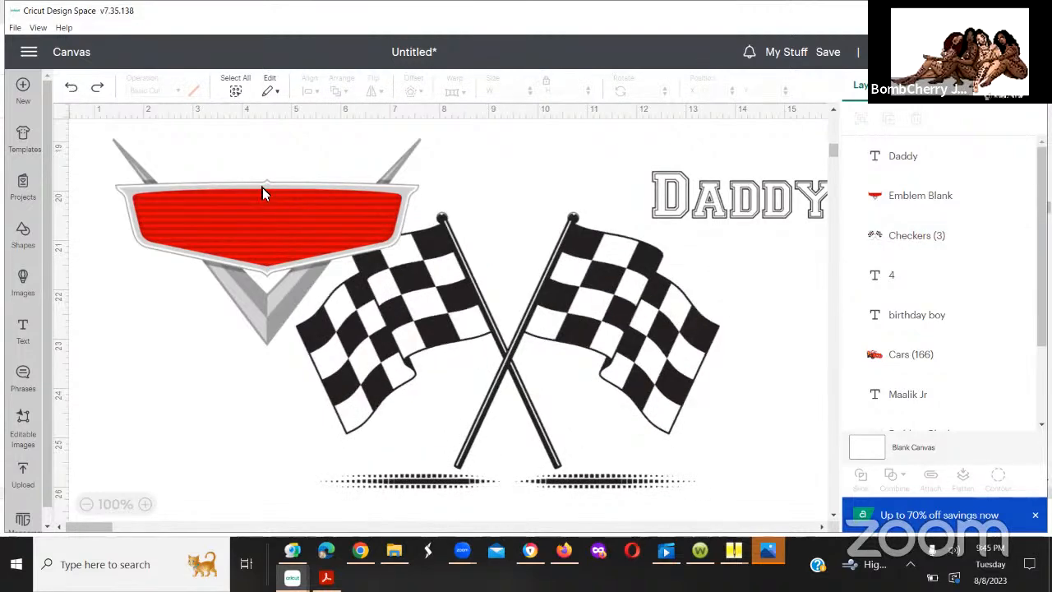
Step: Centre the red emblem over the crossed flags and place the Daddy text on it, resized to about 3.36 x 0.85 in
drag(262, 187, 502, 238)
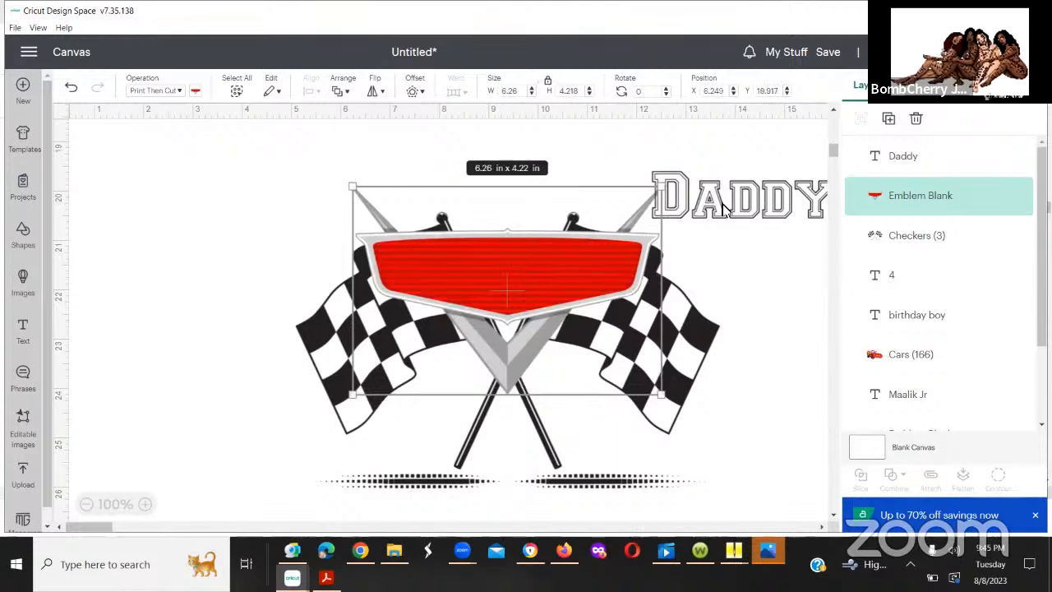
drag(720, 203, 477, 277)
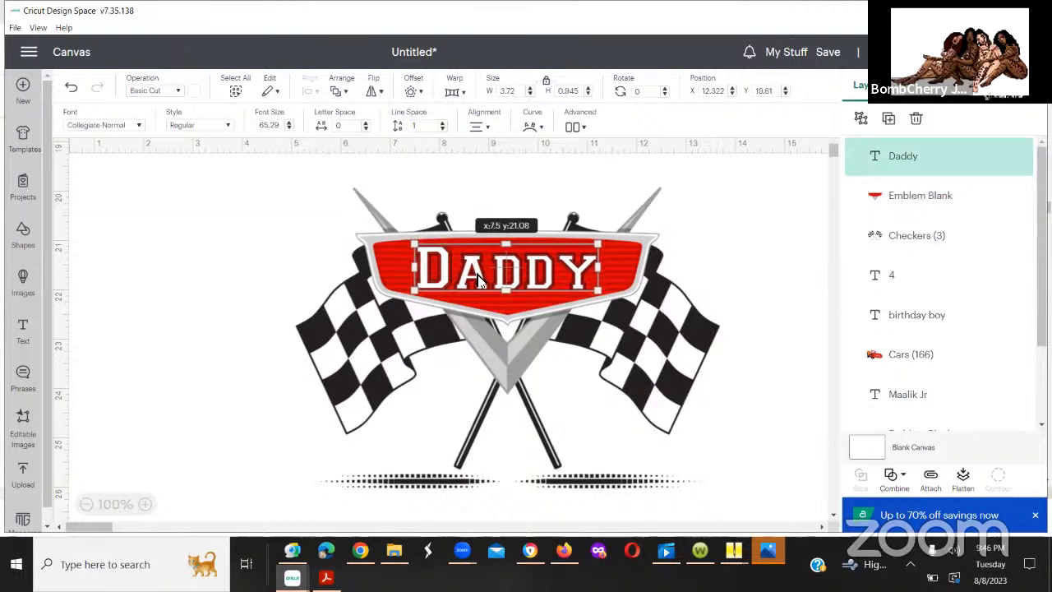
drag(601, 291, 539, 282)
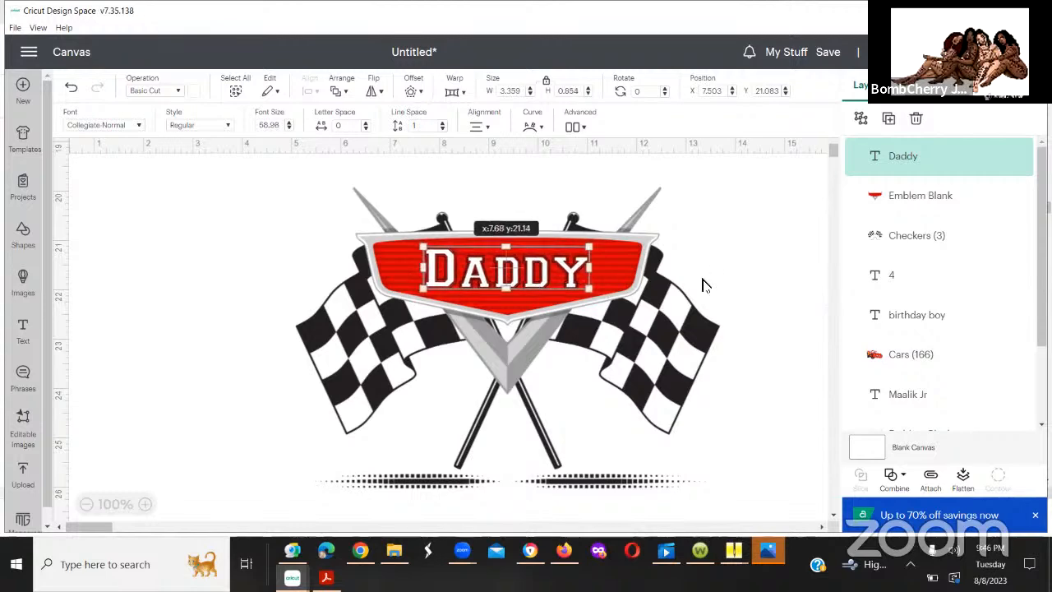
click(716, 277)
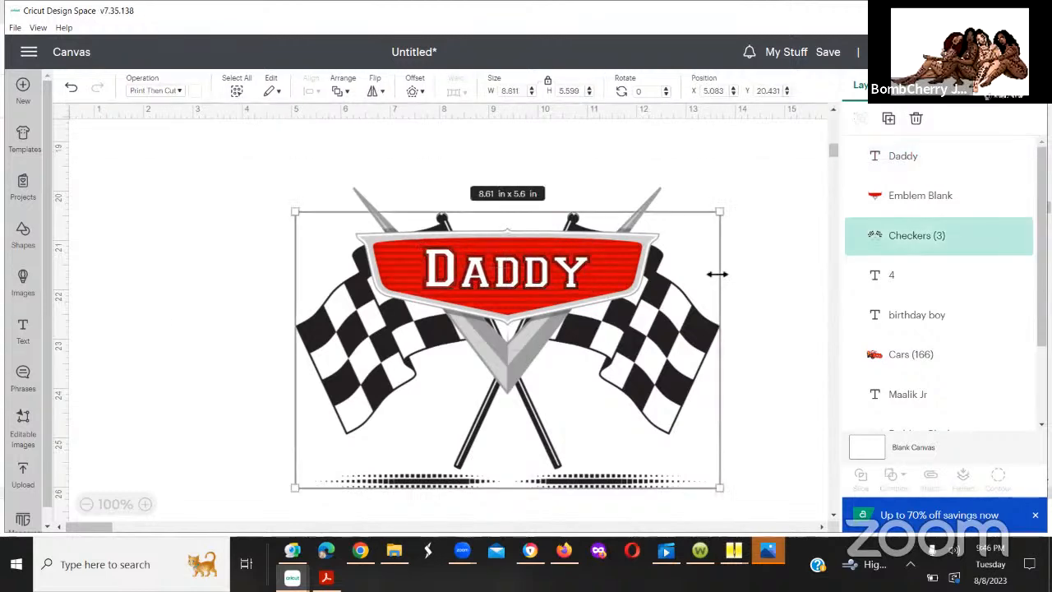
Step: Start a new image upload and open the file browser to pick an image
click(25, 475)
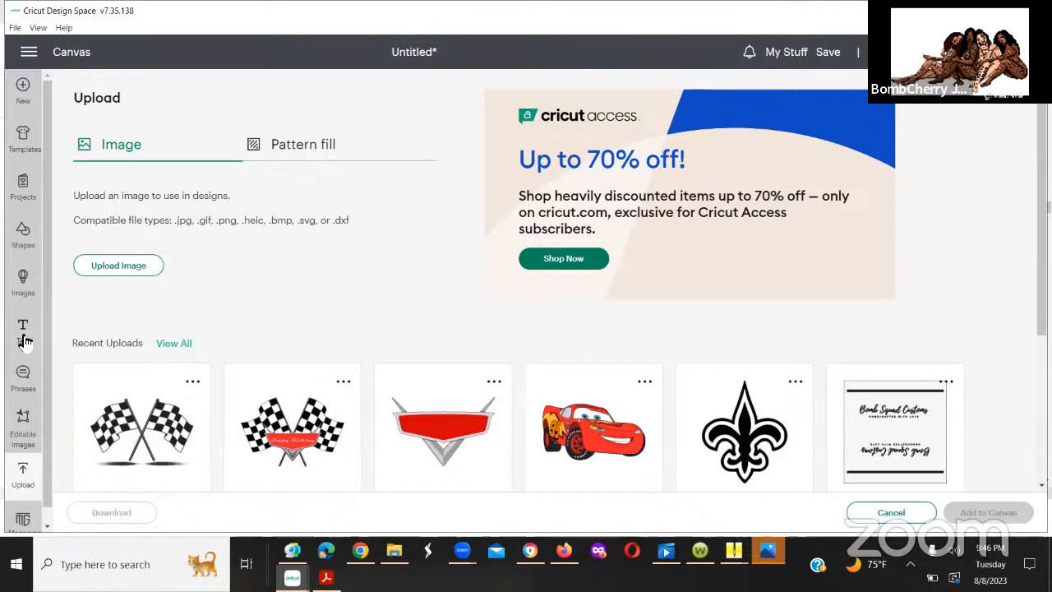
click(93, 270)
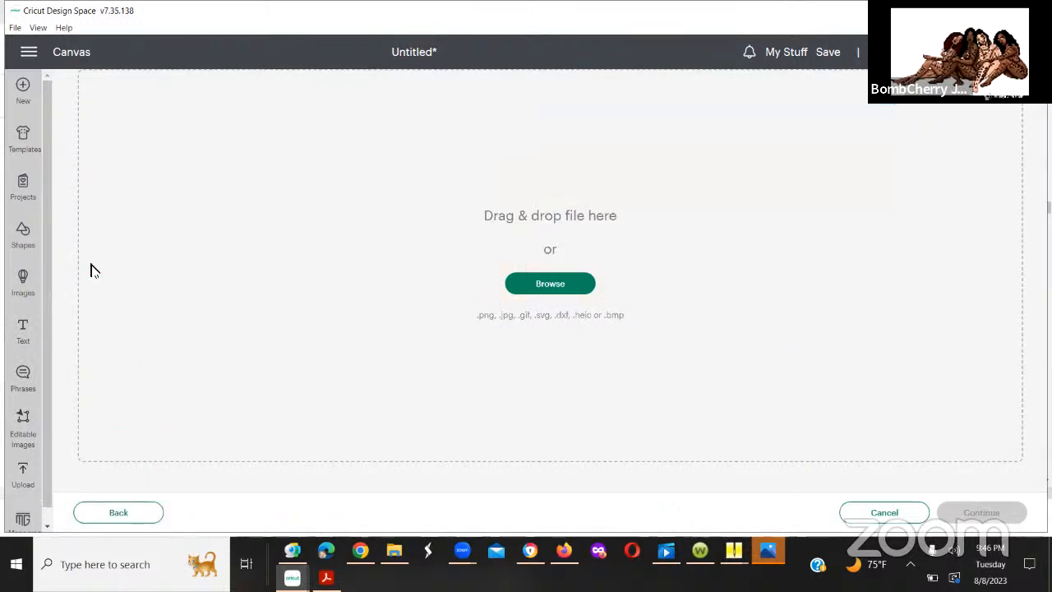
click(518, 284)
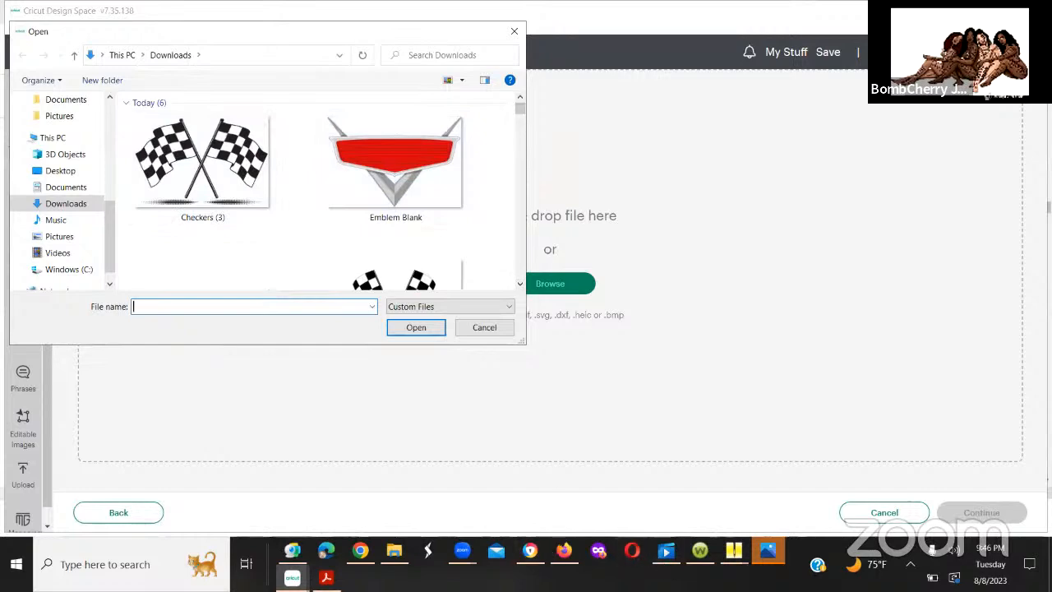
Step: Switch to the Dropbox folder in the browser and download the blue sports car image Cars (6).png
click(531, 552)
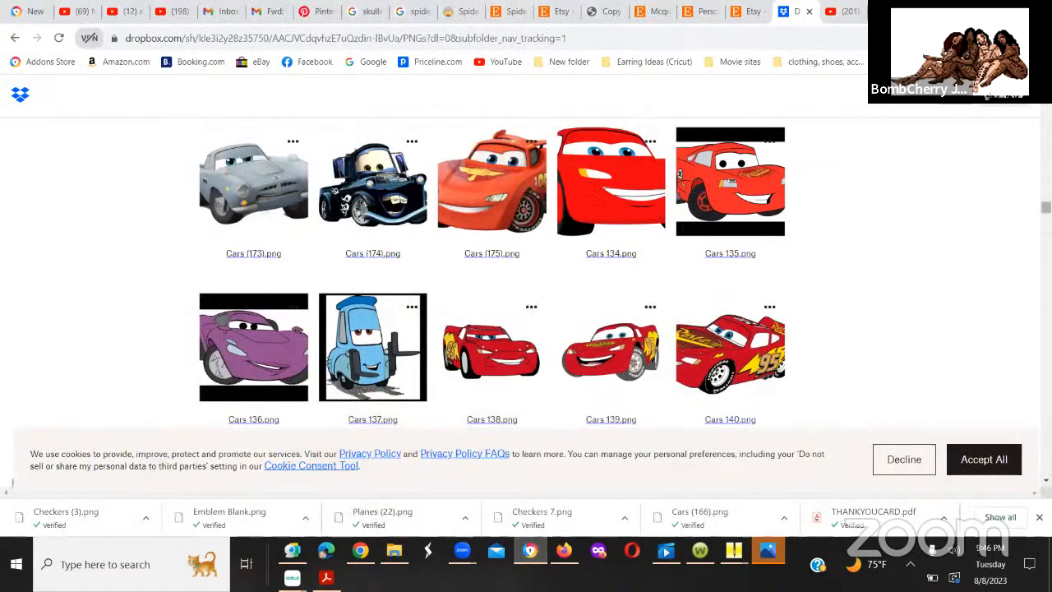
scroll(492, 272, down, 5)
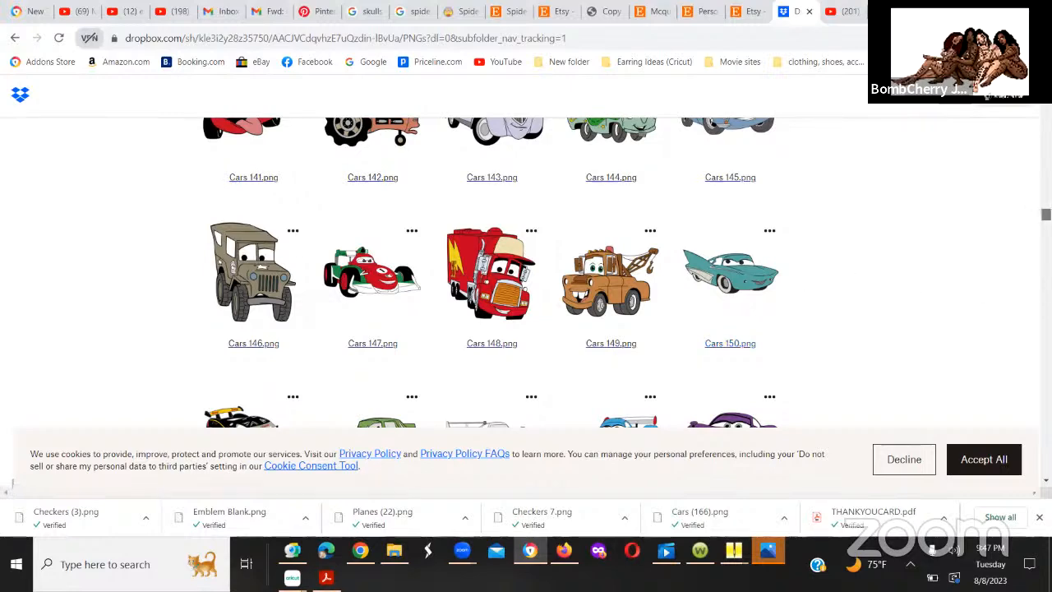
scroll(526, 271, down, 2)
scroll(526, 271, up, 8)
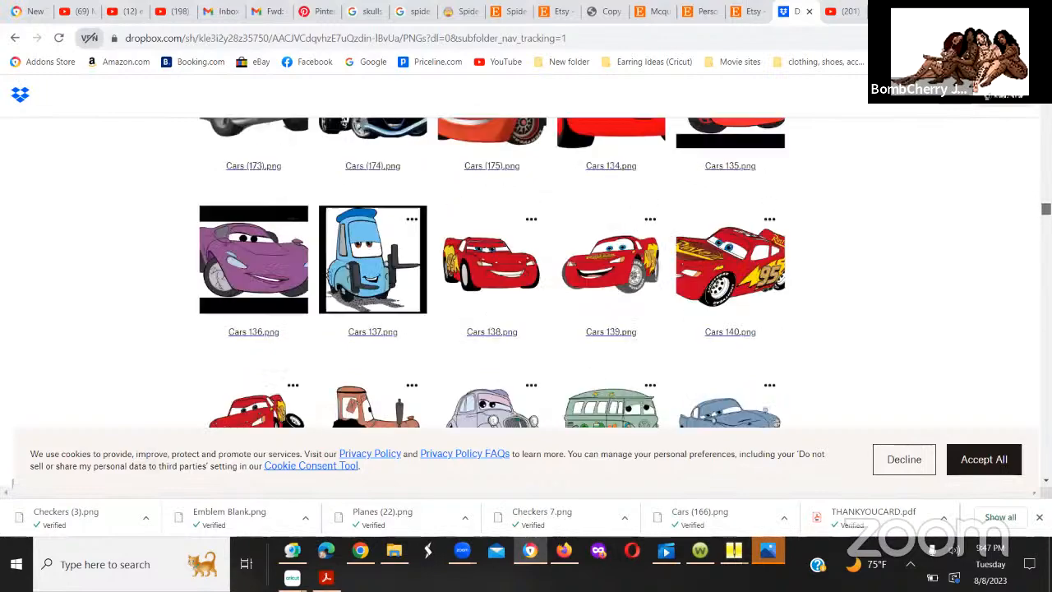
scroll(526, 271, up, 4)
scroll(526, 271, up, 20)
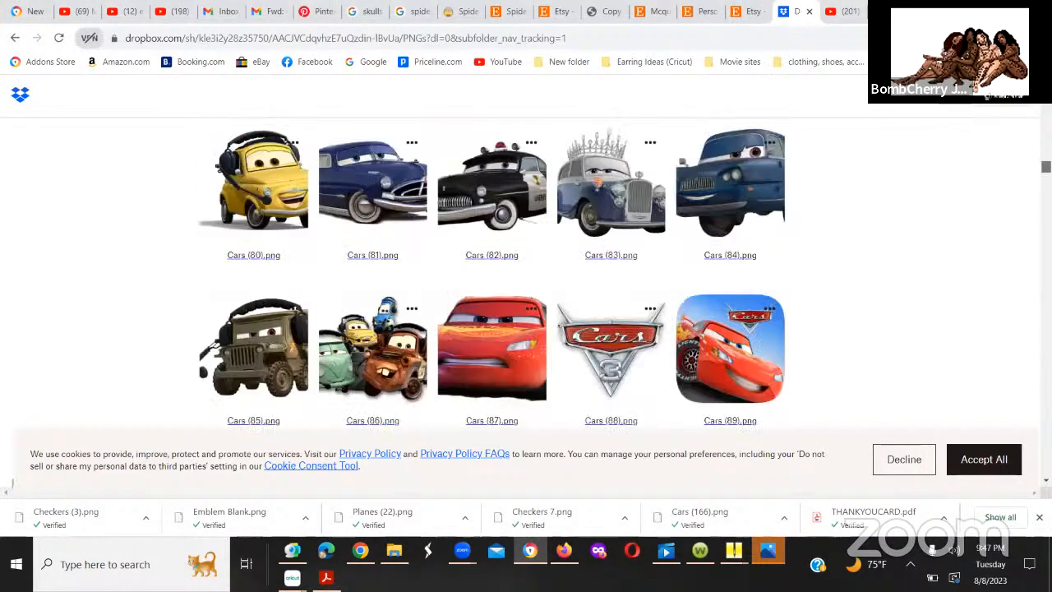
scroll(526, 271, down, 5)
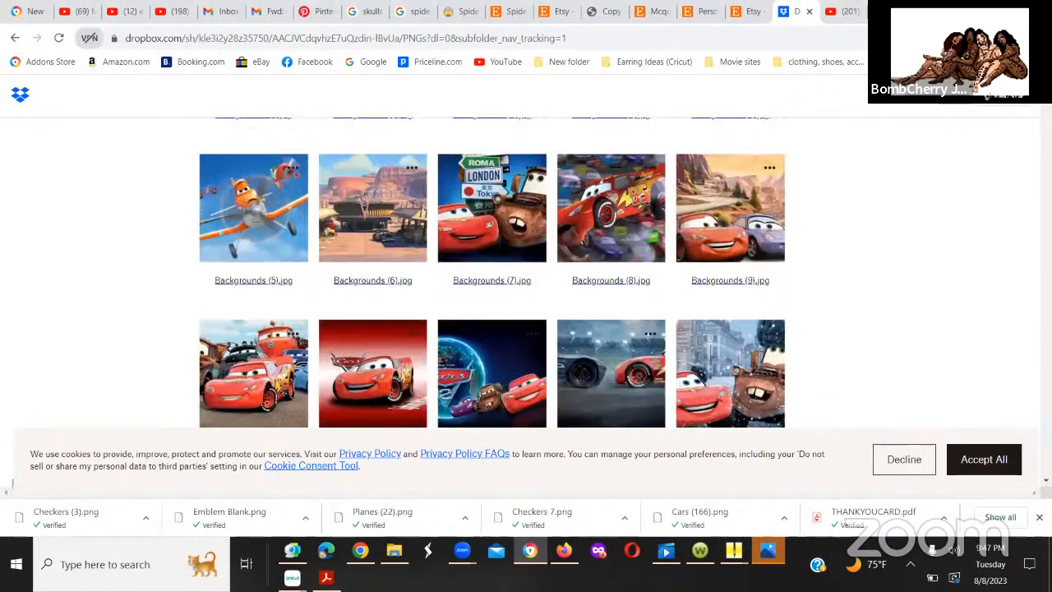
scroll(526, 271, down, 5)
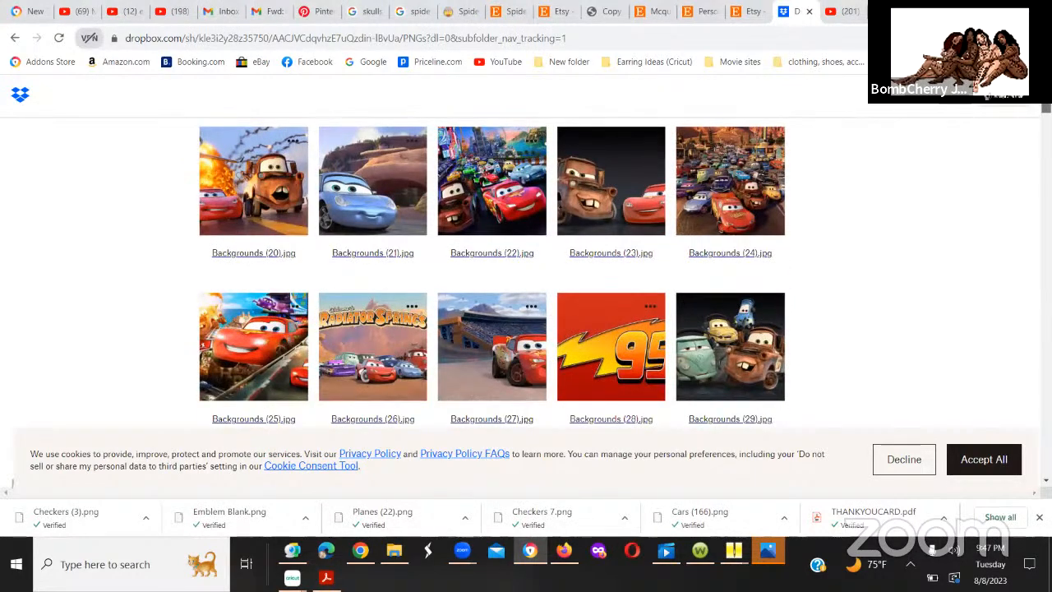
scroll(526, 271, down, 5)
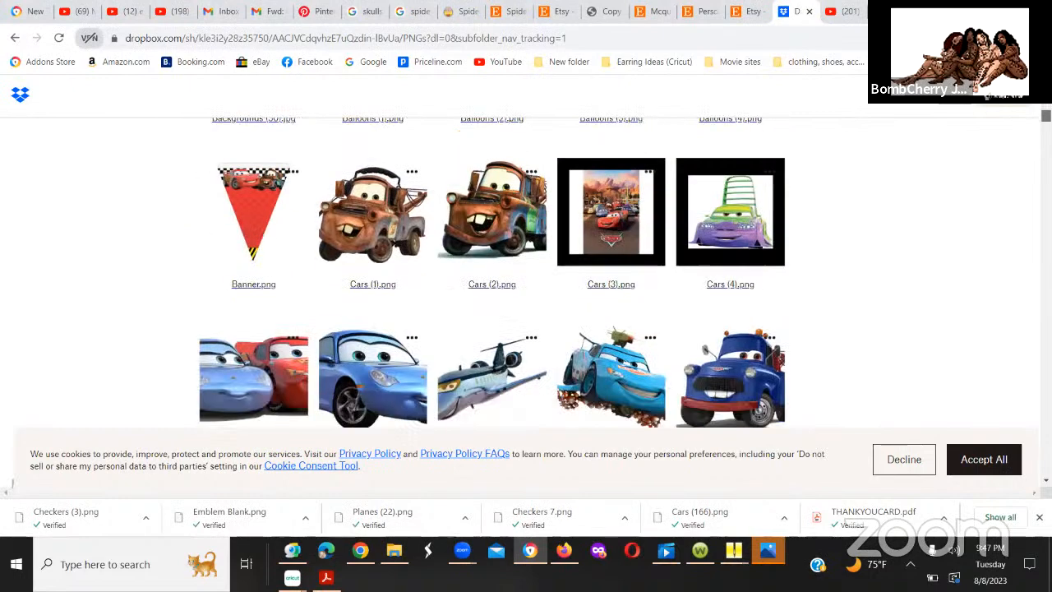
scroll(526, 271, down, 1)
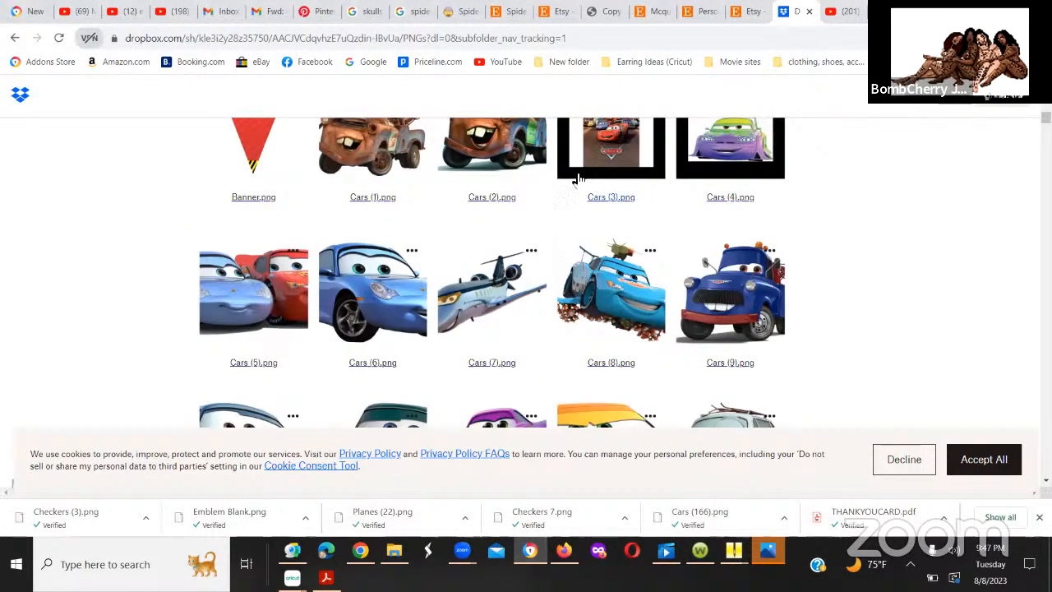
click(390, 318)
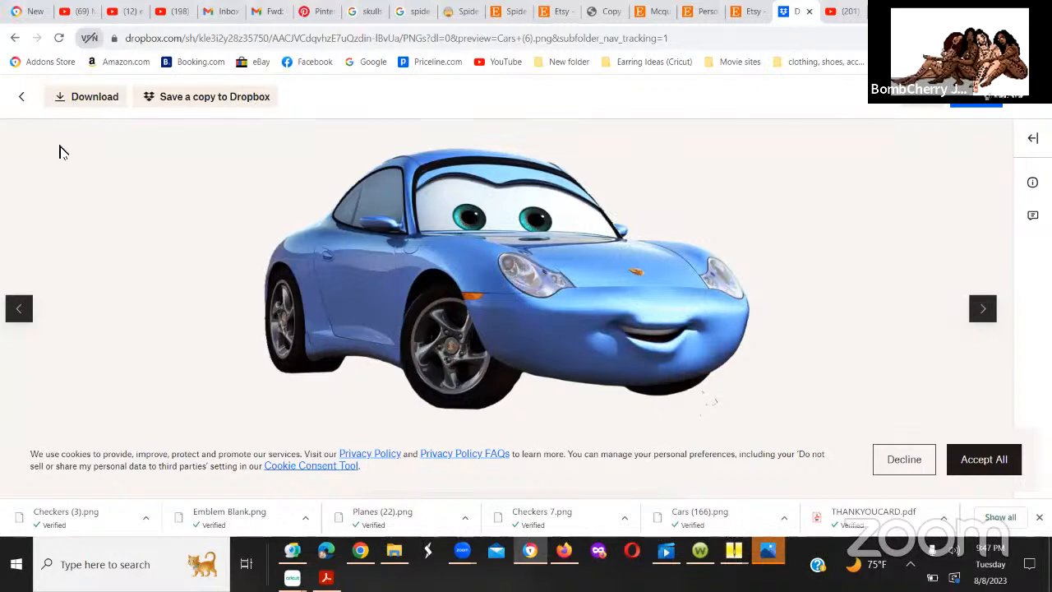
click(75, 102)
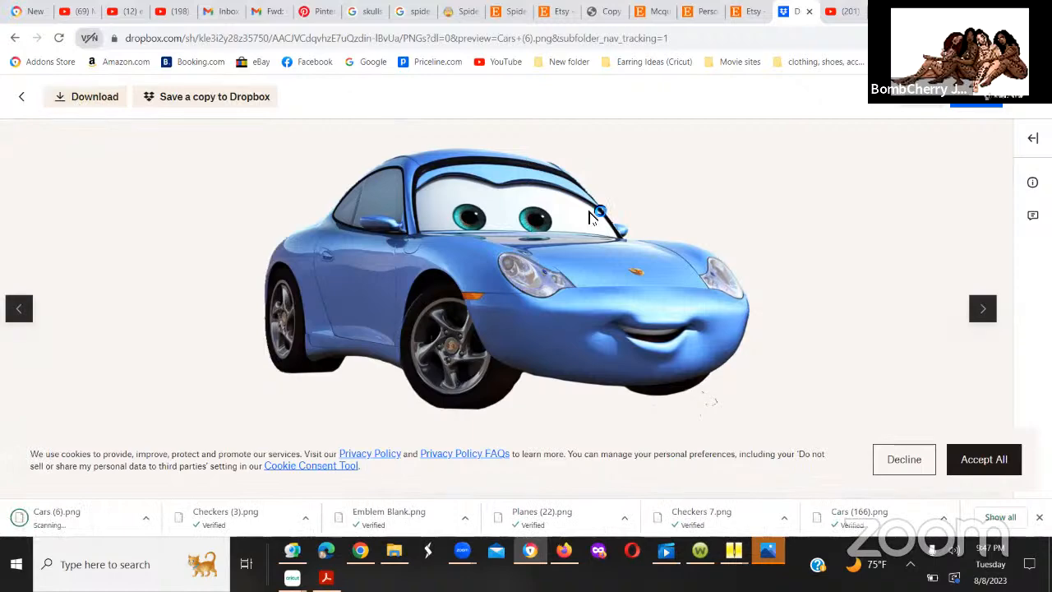
Step: Preview the images following Cars (6).png up to Cars (10).png, and return to the PNGs folder listing
click(983, 309)
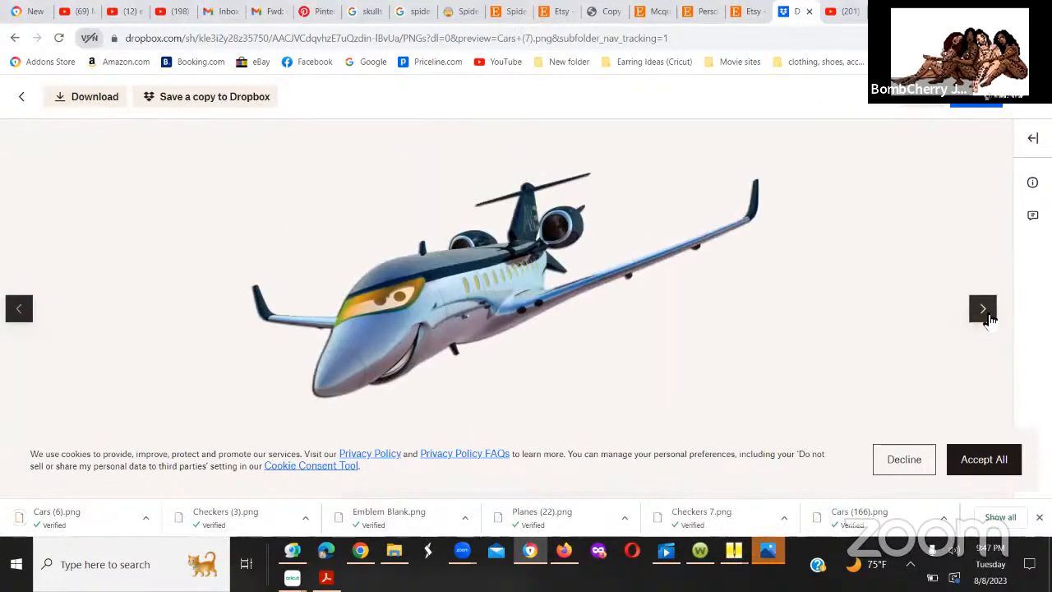
click(989, 318)
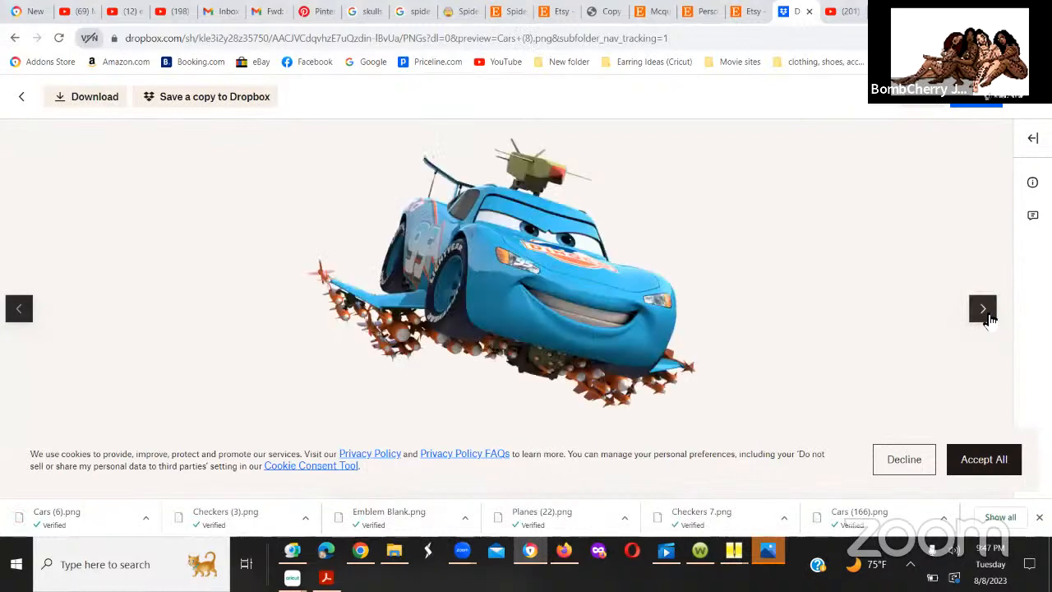
click(989, 318)
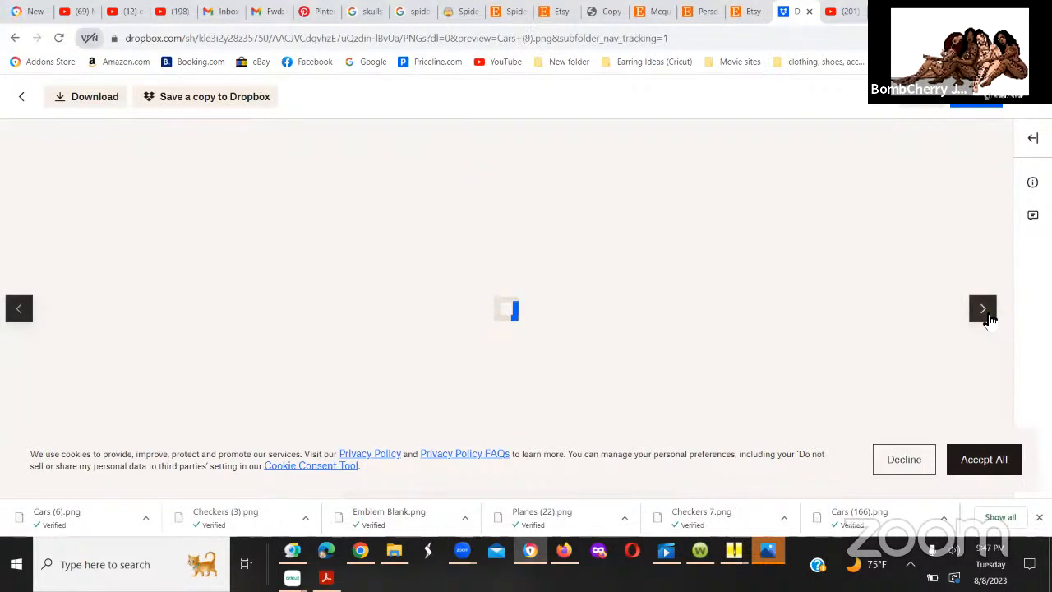
click(988, 318)
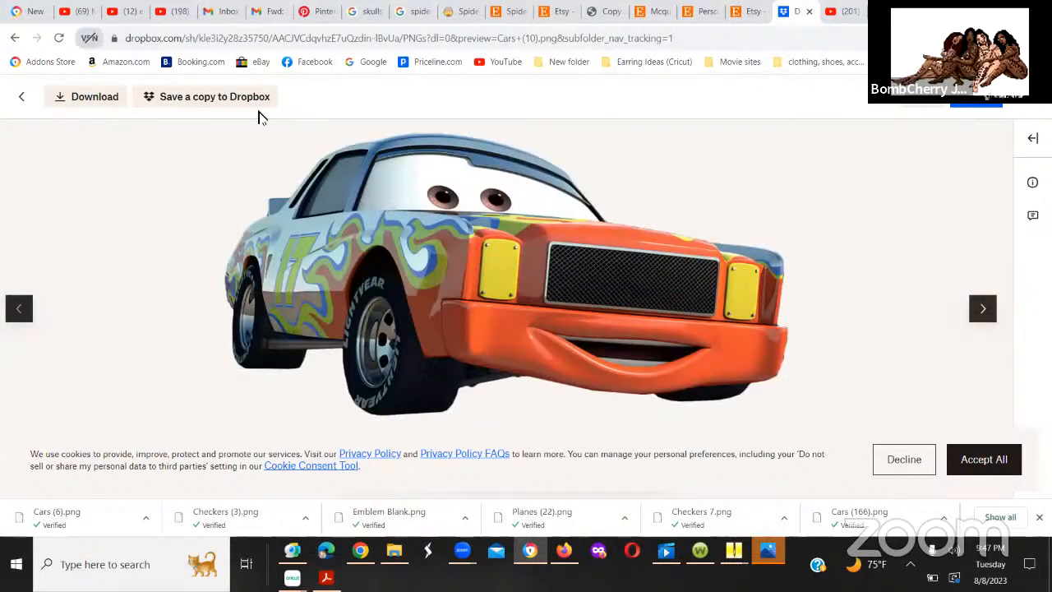
click(21, 101)
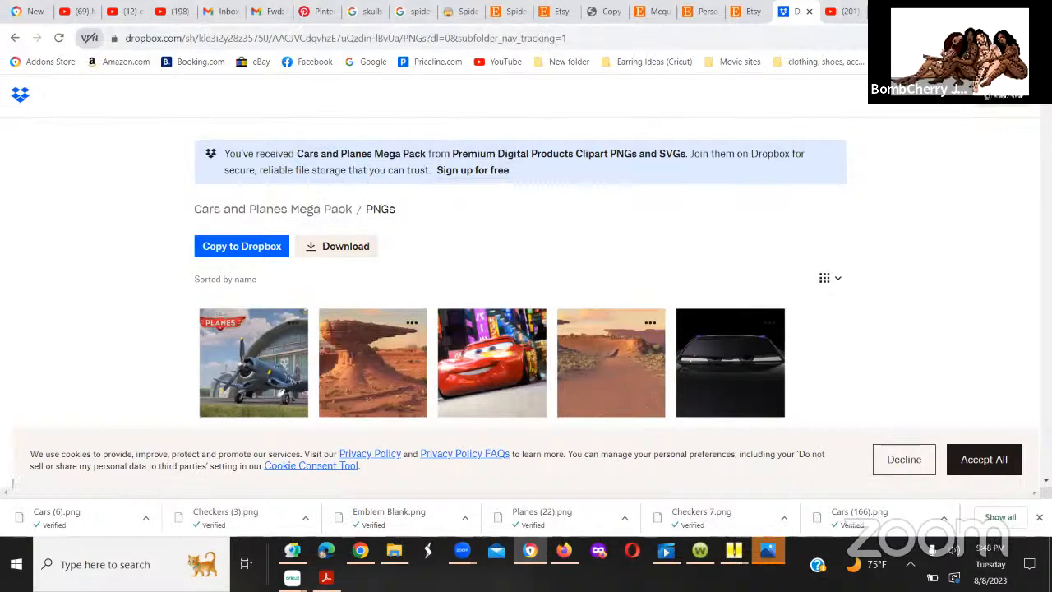
Step: Find the purple lowrider image Cars (56).png in the PNGs folder and download it
scroll(521, 329, down, 10)
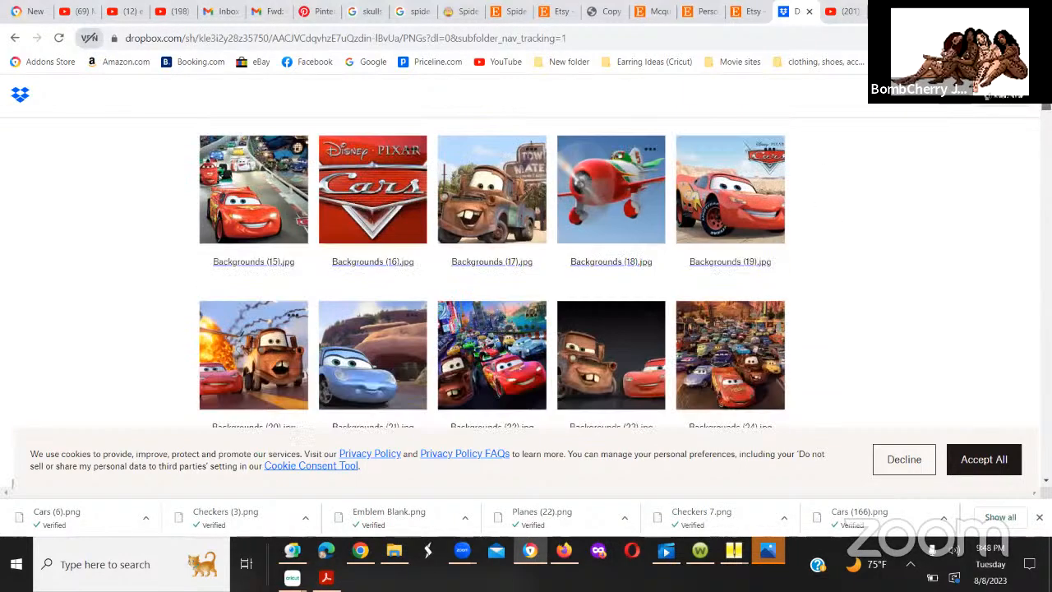
scroll(521, 329, down, 4)
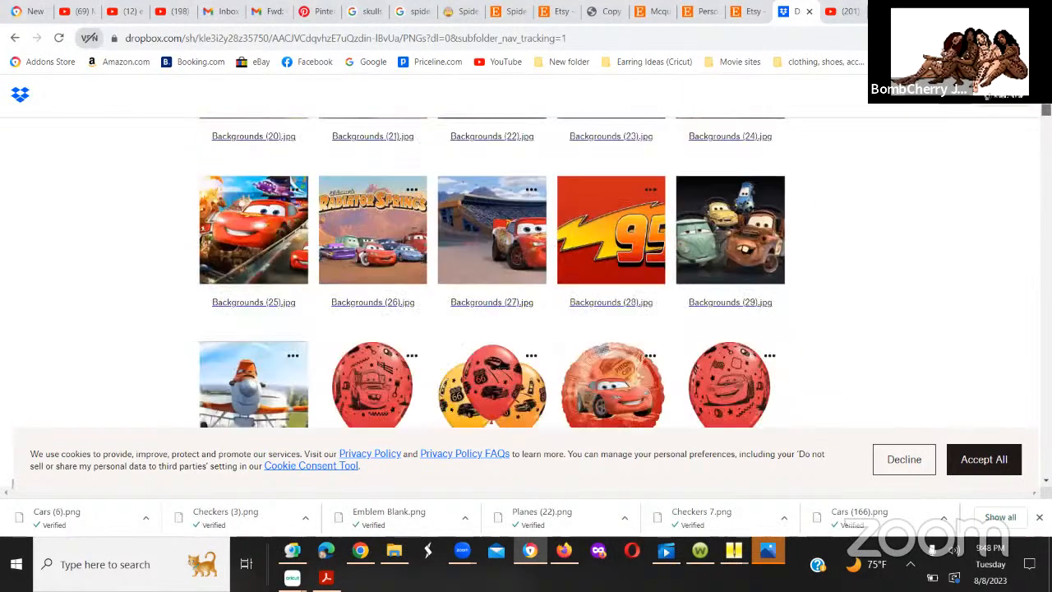
scroll(521, 328, down, 4)
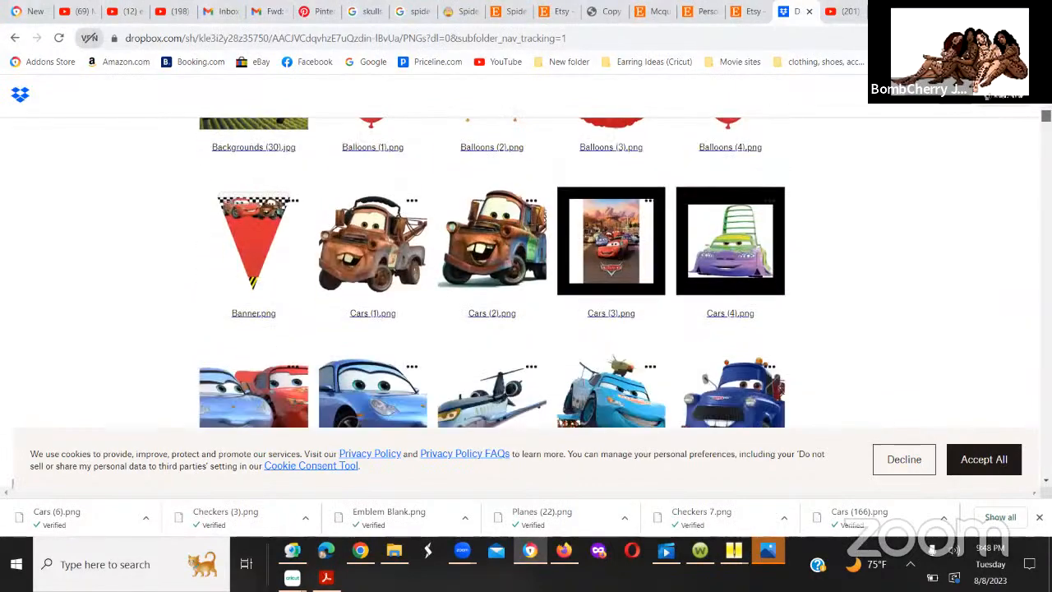
scroll(521, 329, down, 1)
scroll(522, 328, down, 1)
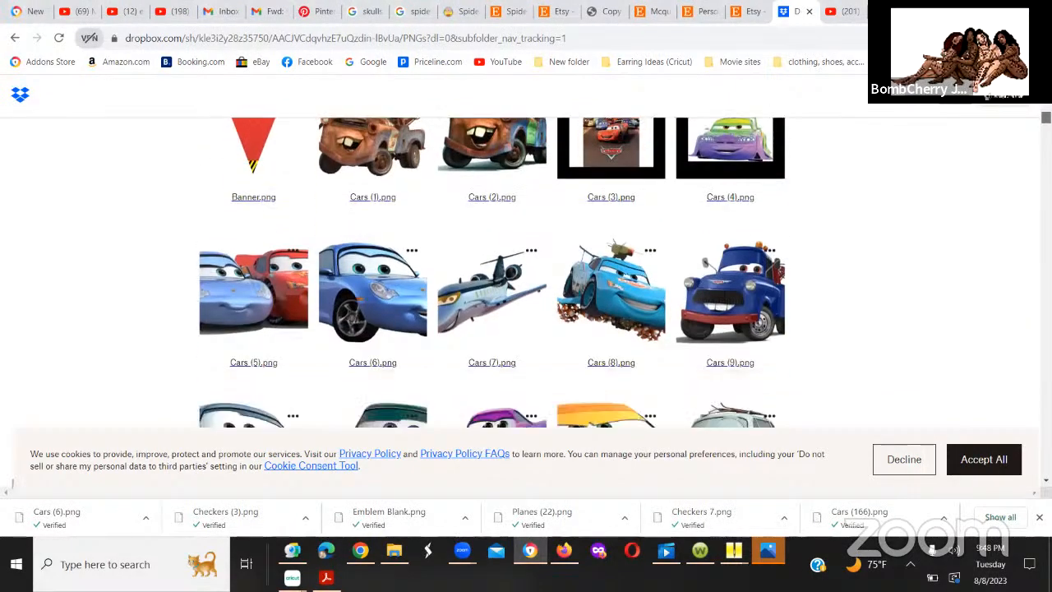
scroll(521, 329, down, 2)
scroll(521, 329, down, 1)
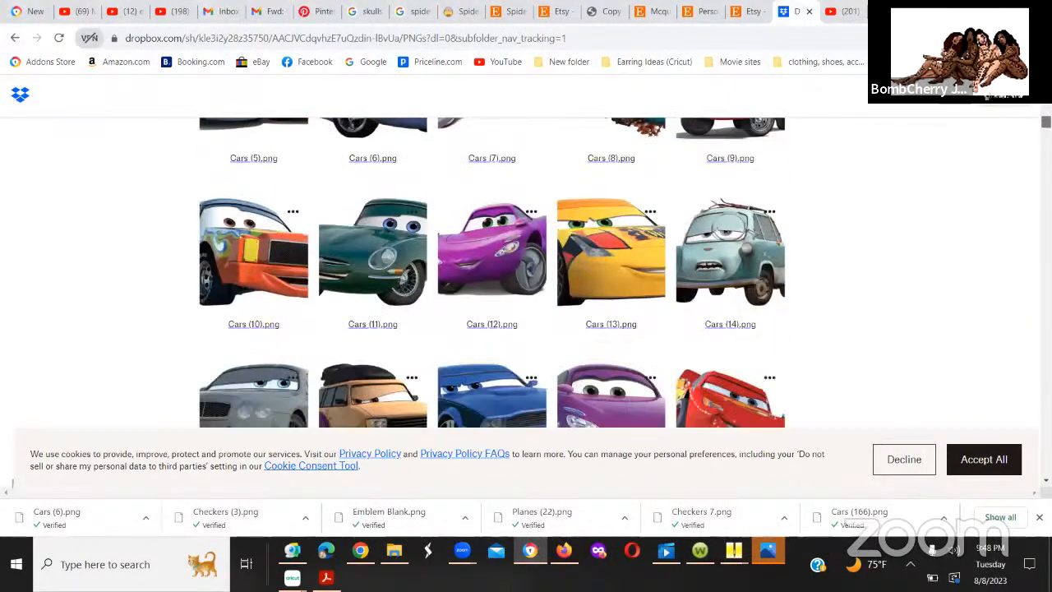
scroll(491, 272, down, 4)
scroll(491, 272, down, 2)
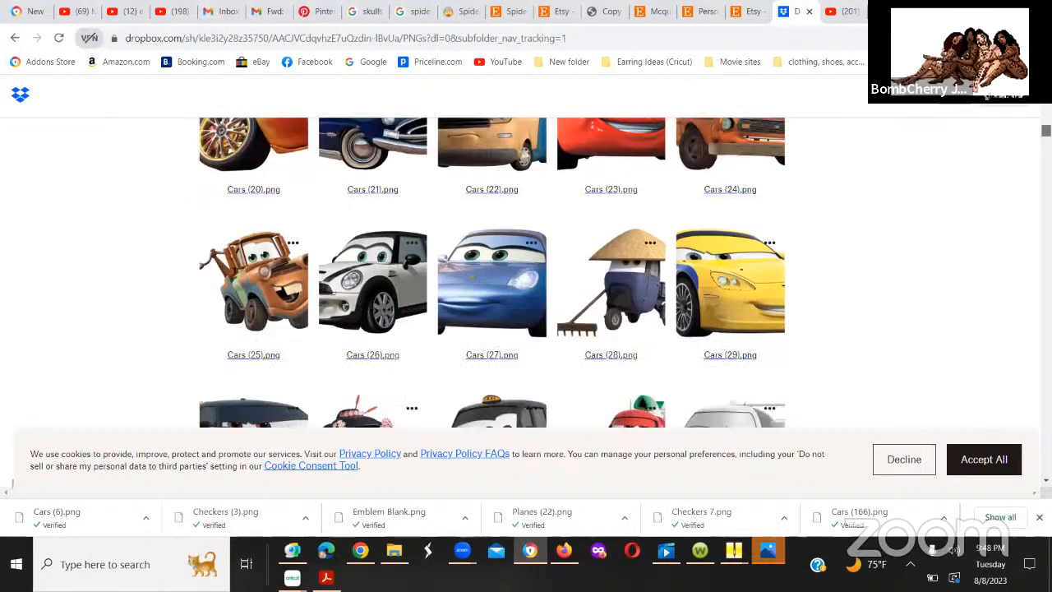
scroll(492, 272, down, 2)
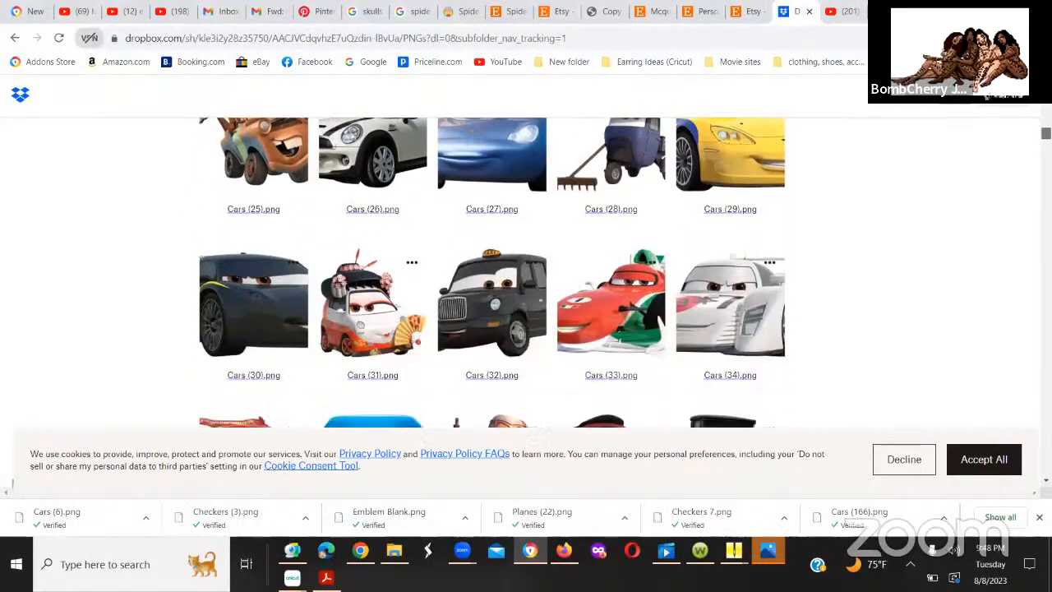
scroll(491, 272, down, 4)
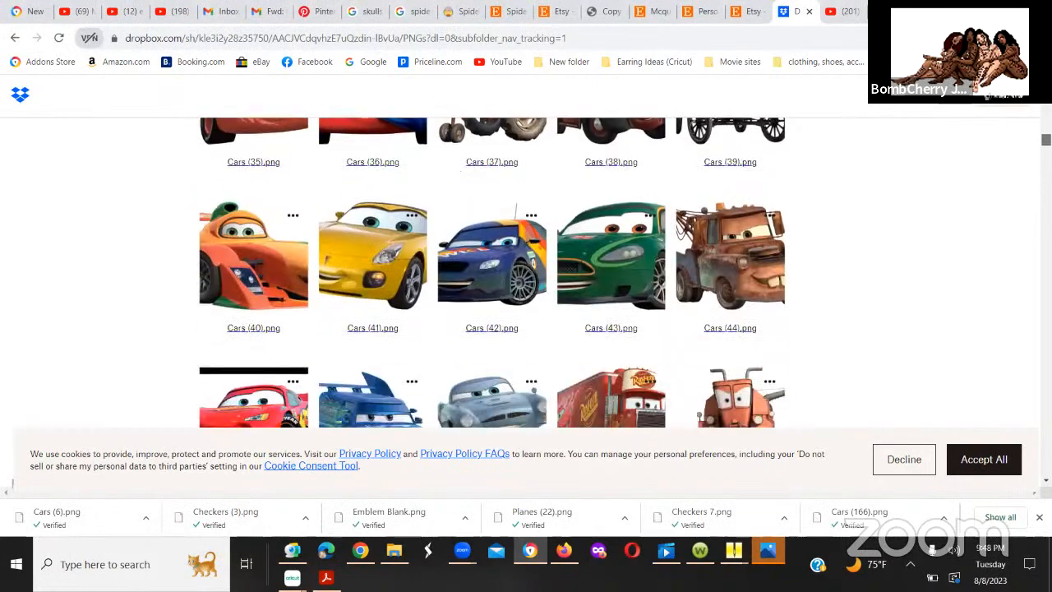
scroll(491, 272, down, 2)
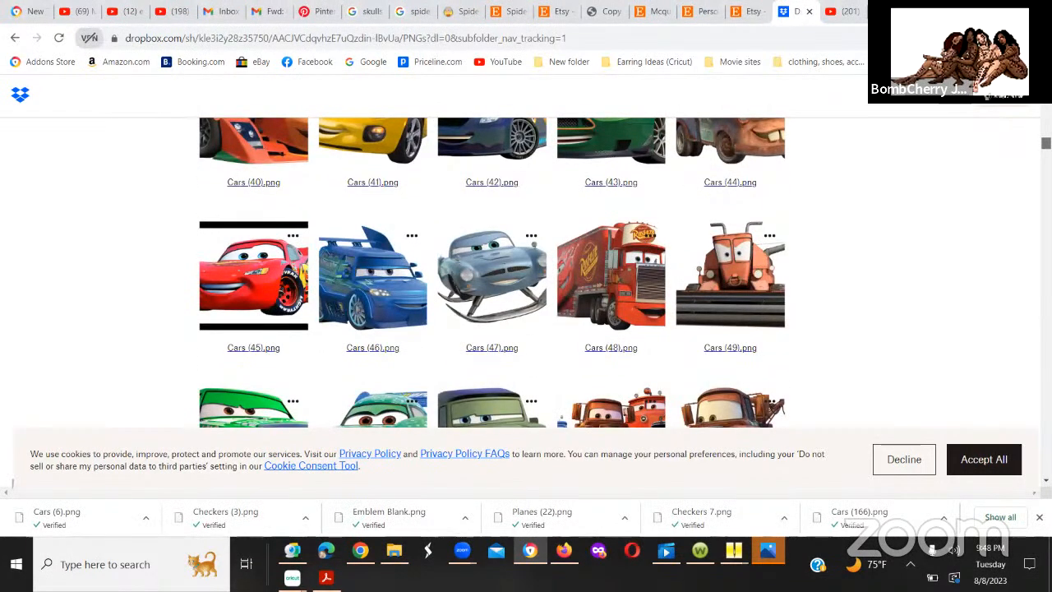
scroll(492, 272, down, 2)
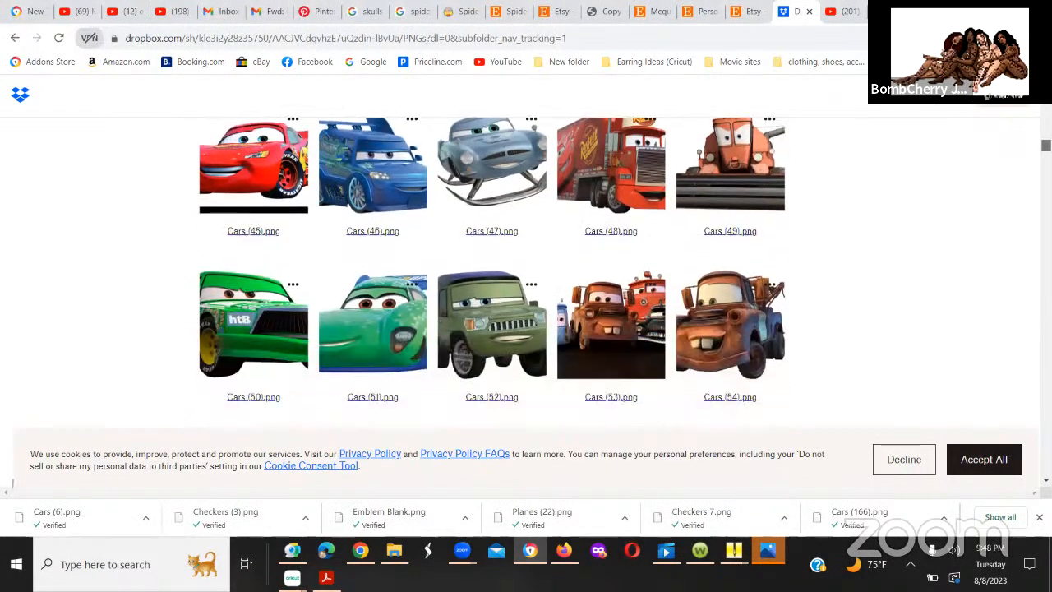
scroll(491, 272, down, 3)
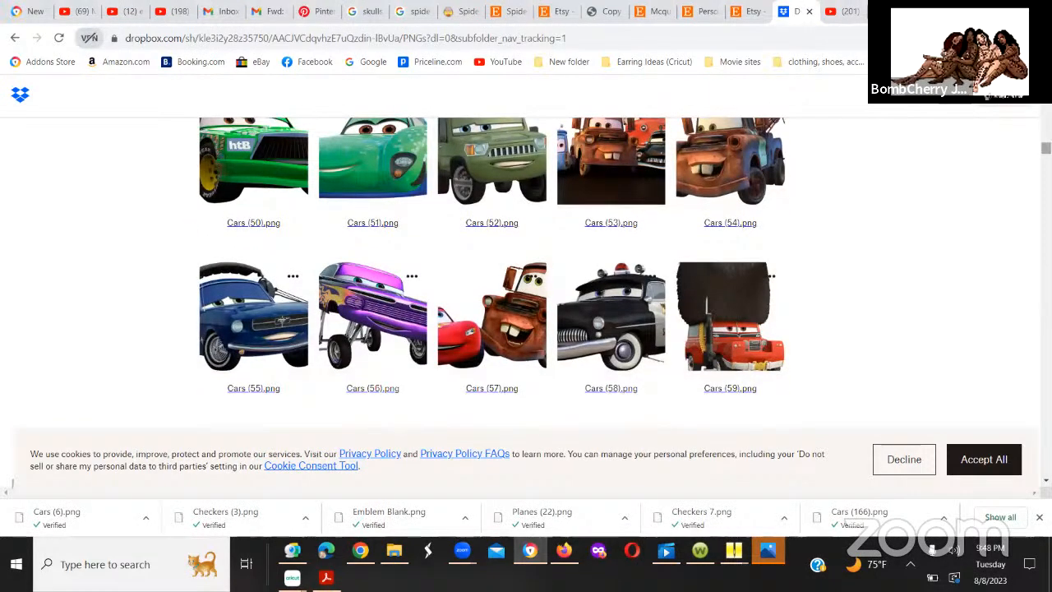
click(400, 332)
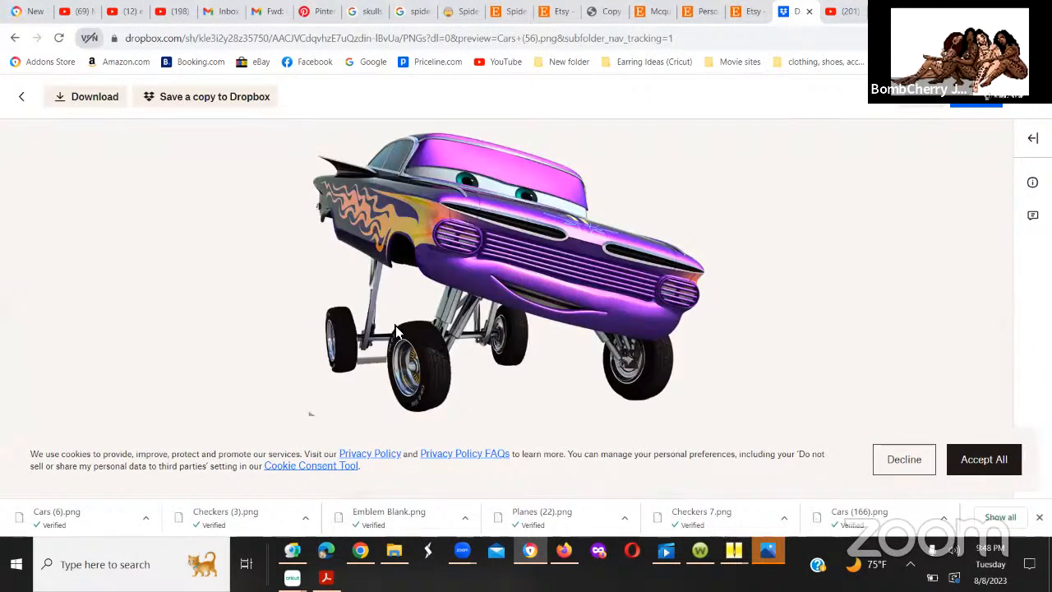
click(68, 100)
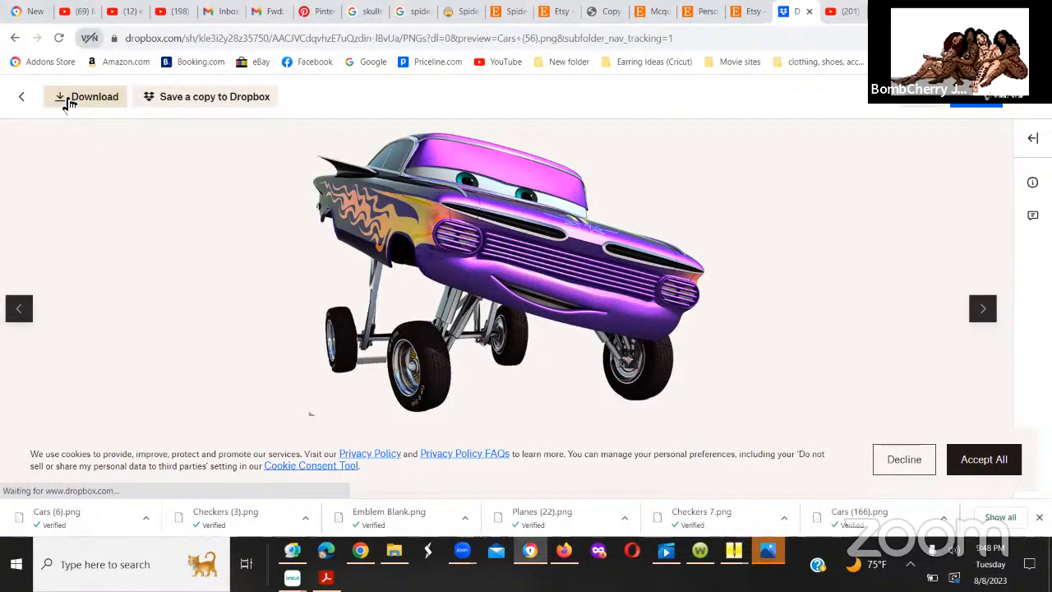
Step: Return to the PNGs folder listing, find the teal finned car image Cars (97).png and download it
click(22, 100)
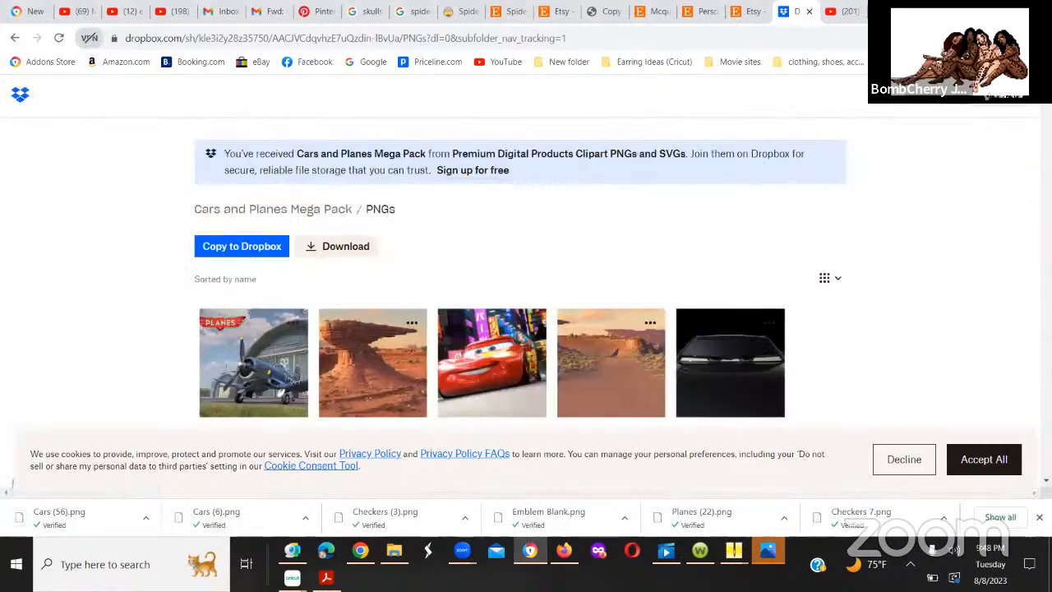
scroll(526, 279, down, 6)
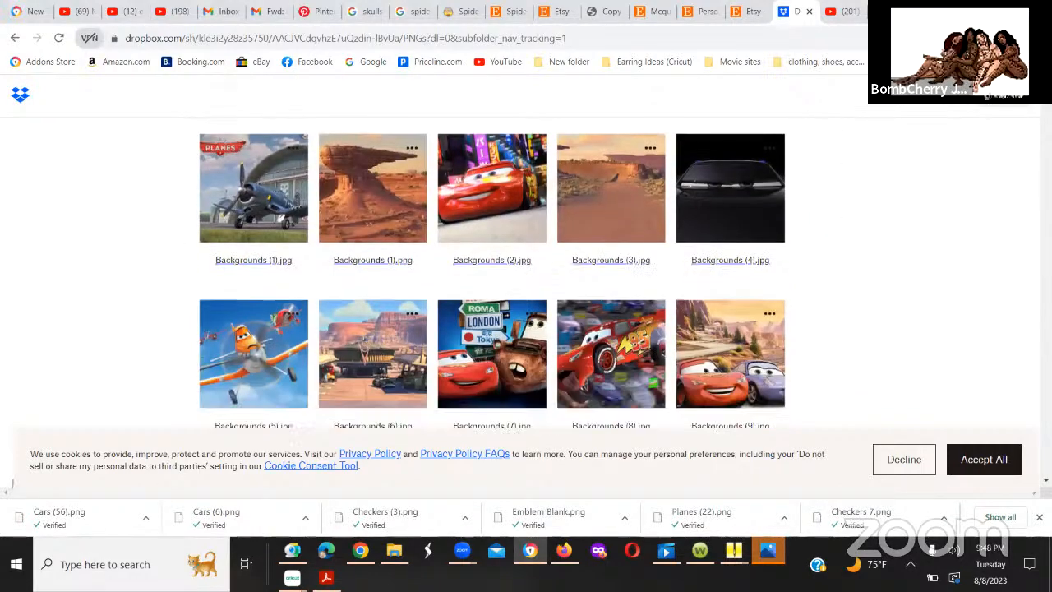
scroll(526, 279, down, 7)
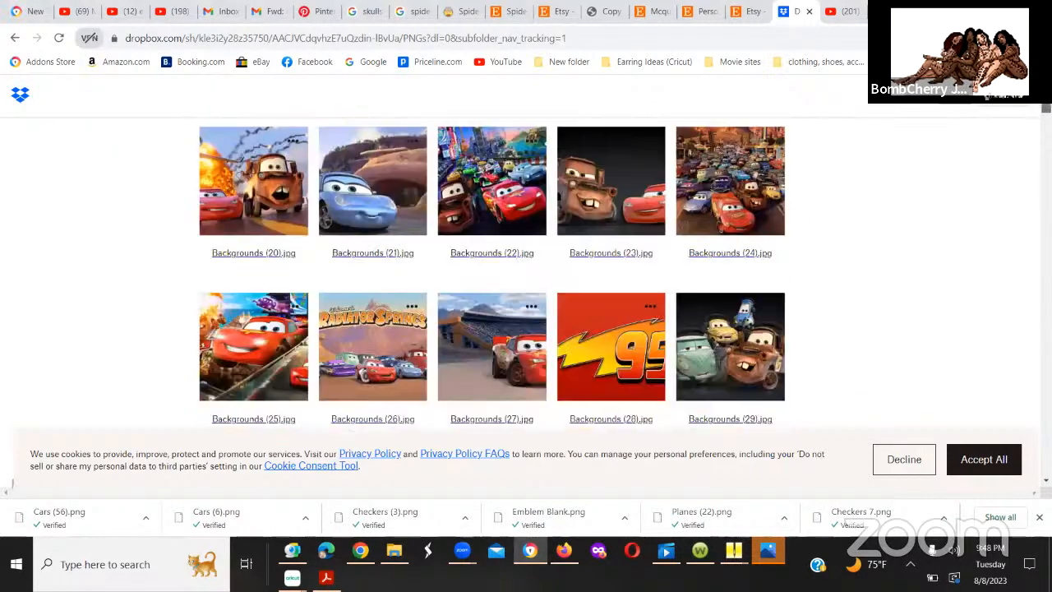
scroll(526, 279, down, 1)
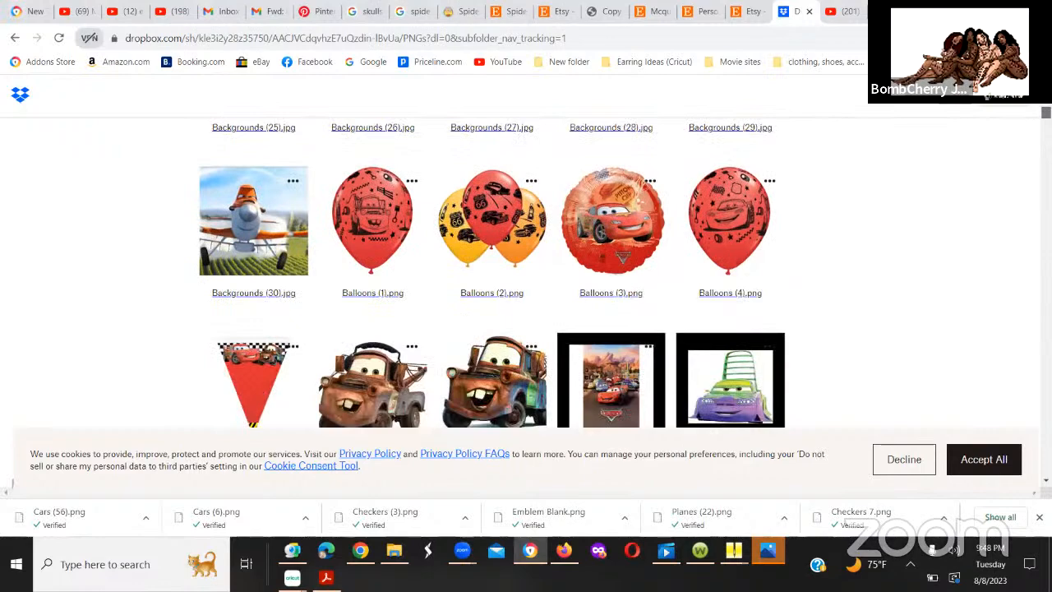
scroll(526, 279, down, 5)
scroll(526, 279, down, 2)
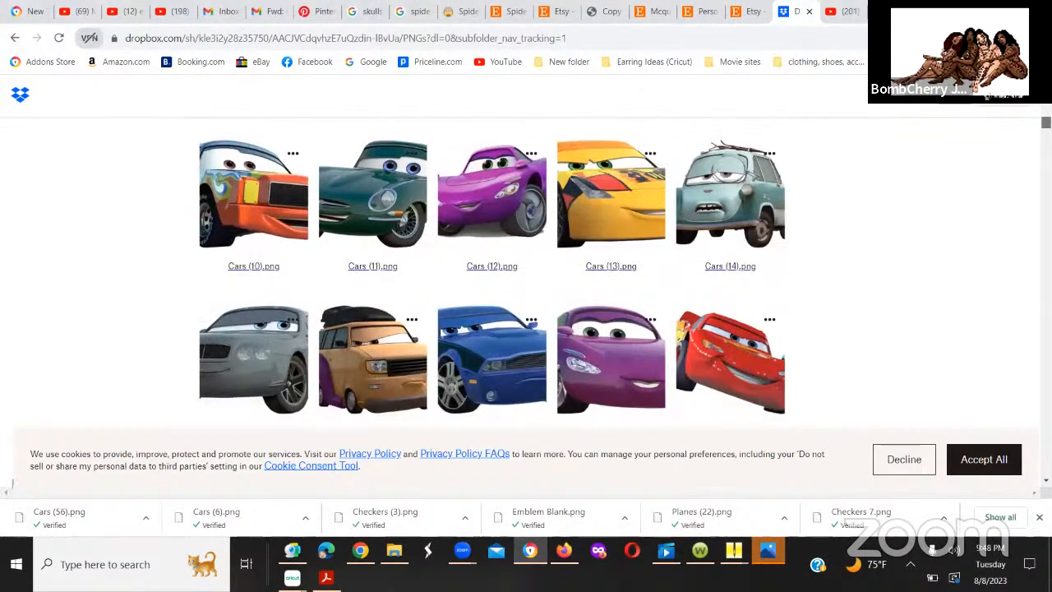
scroll(493, 279, down, 5)
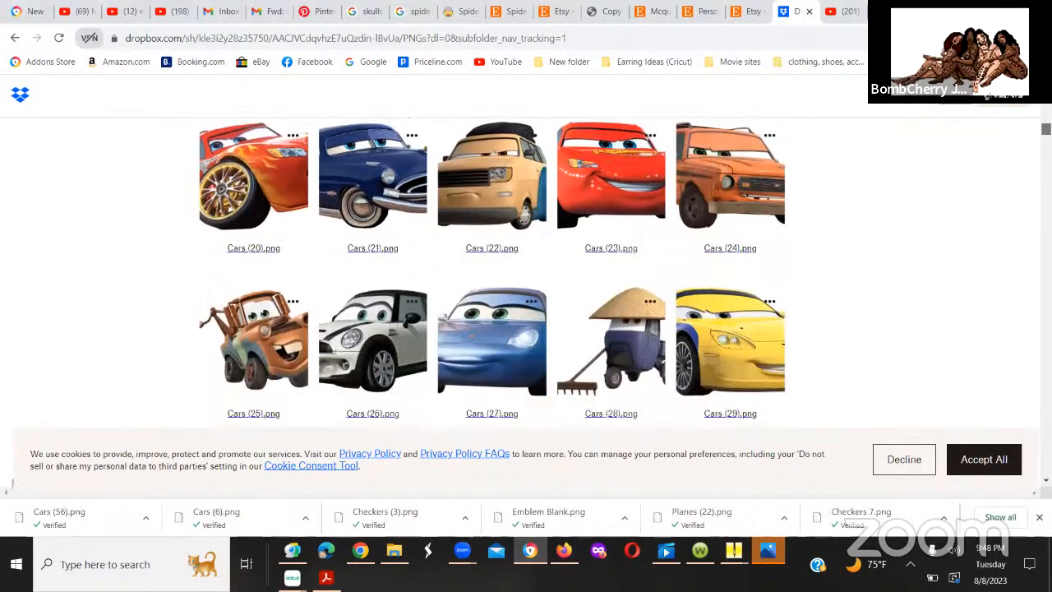
scroll(526, 279, down, 3)
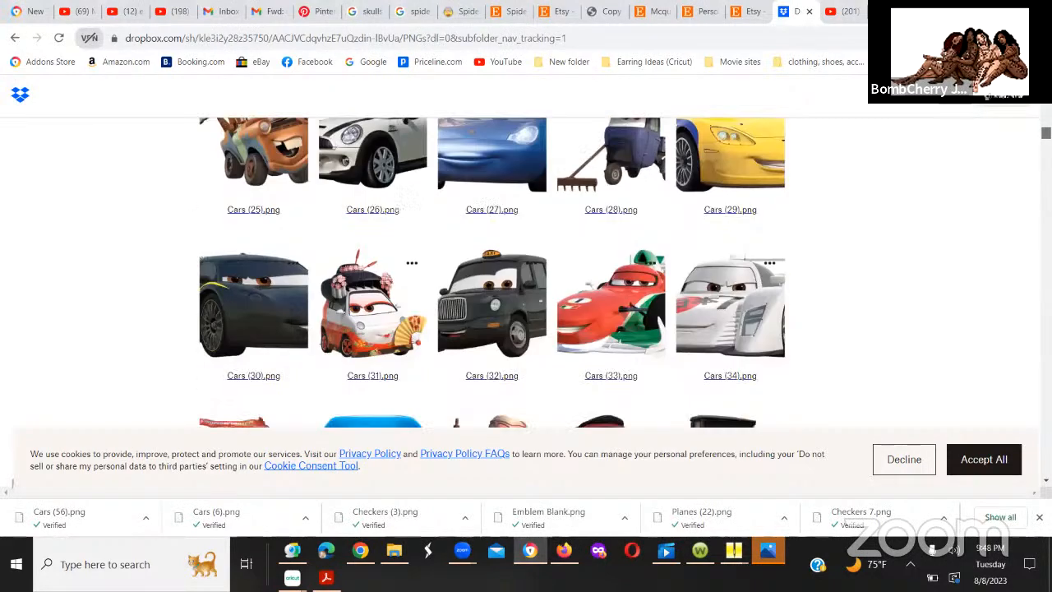
scroll(491, 271, down, 2)
scroll(492, 271, down, 2)
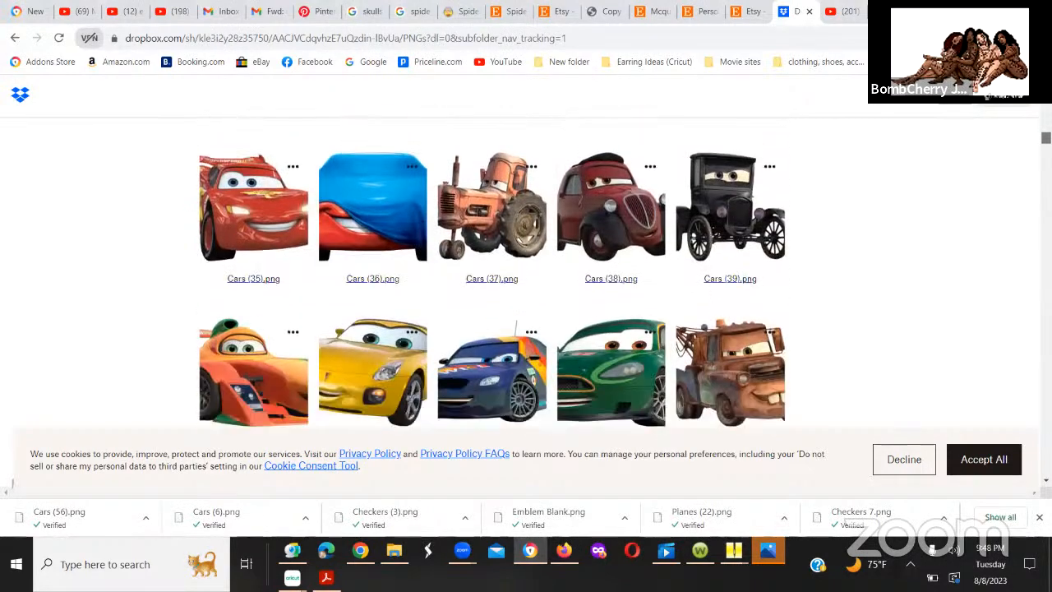
scroll(491, 271, down, 2)
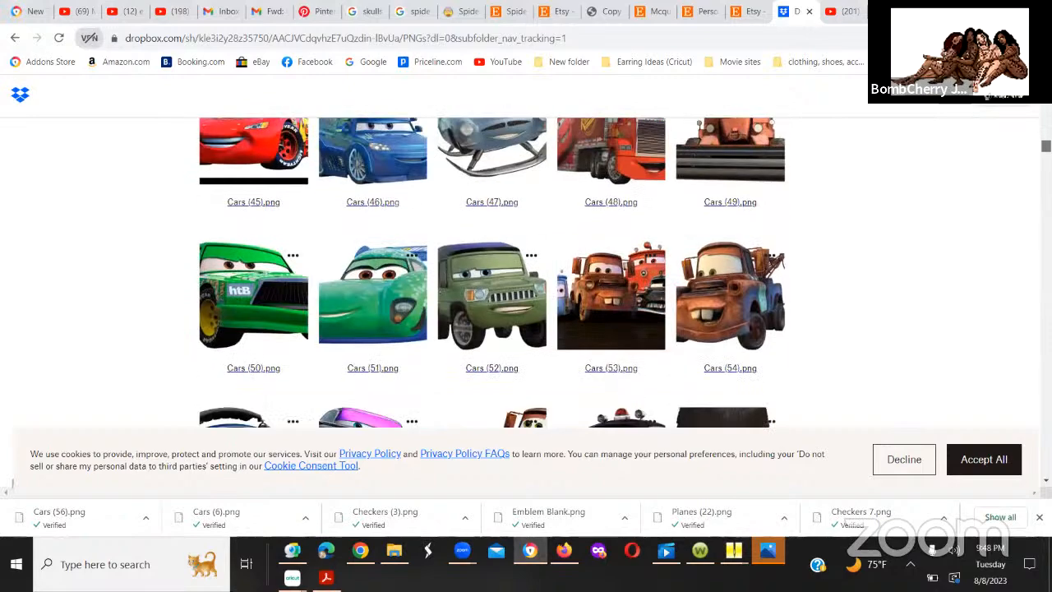
scroll(491, 271, down, 2)
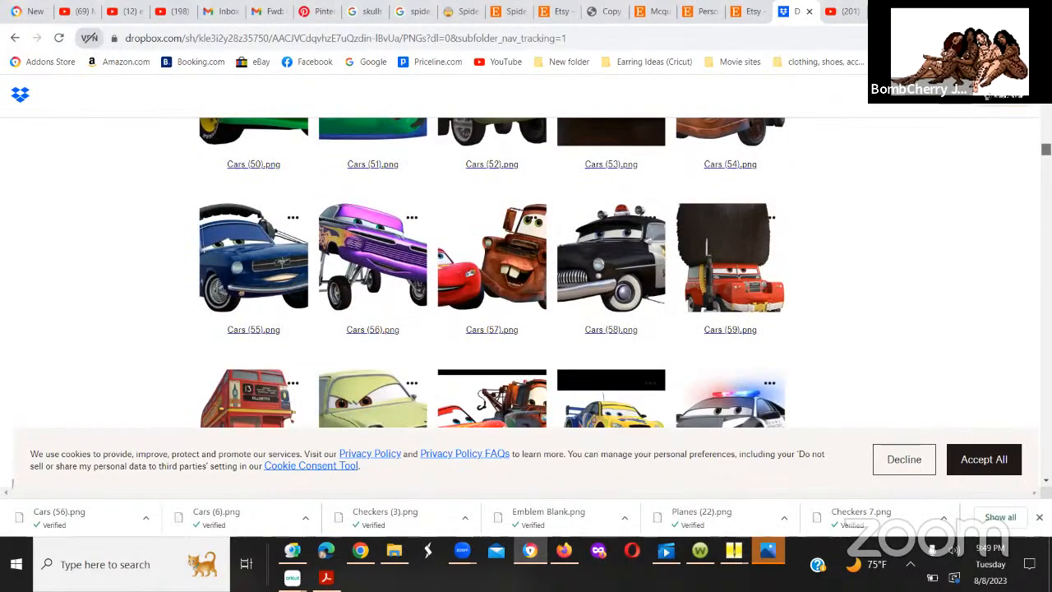
scroll(491, 271, down, 1)
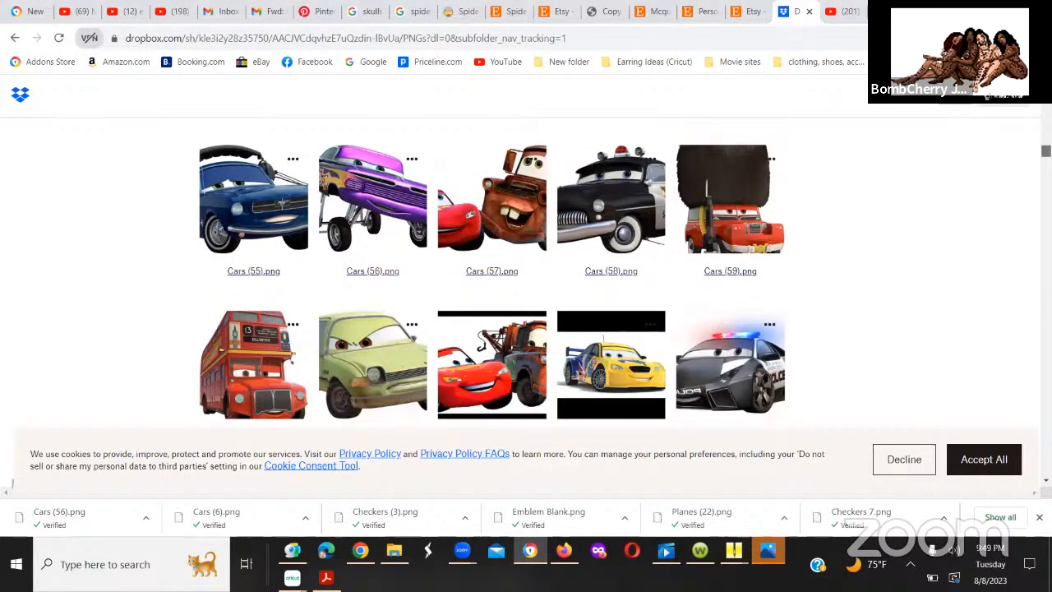
scroll(491, 272, down, 2)
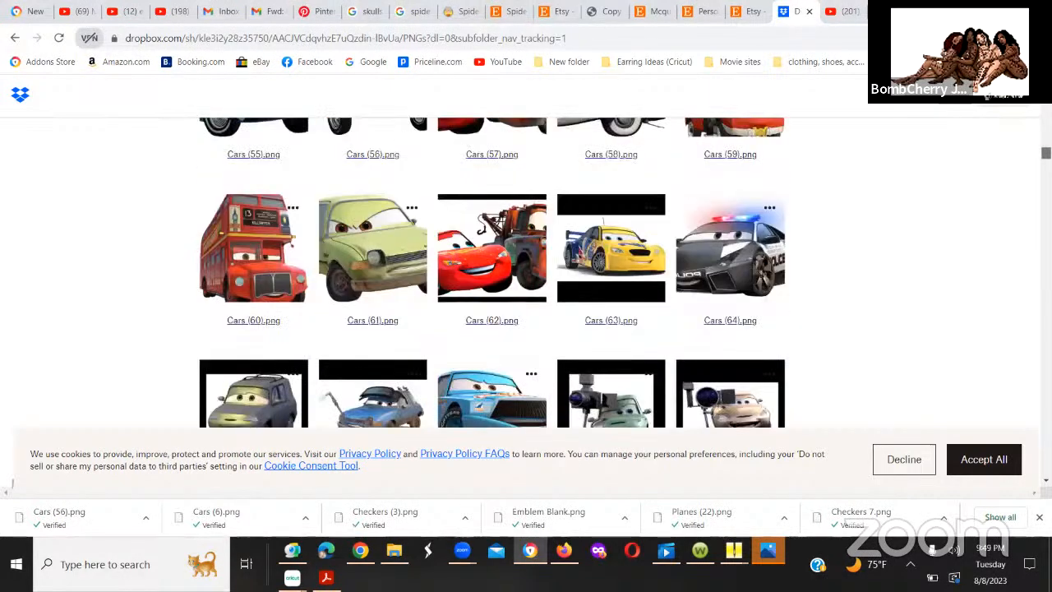
scroll(491, 271, down, 2)
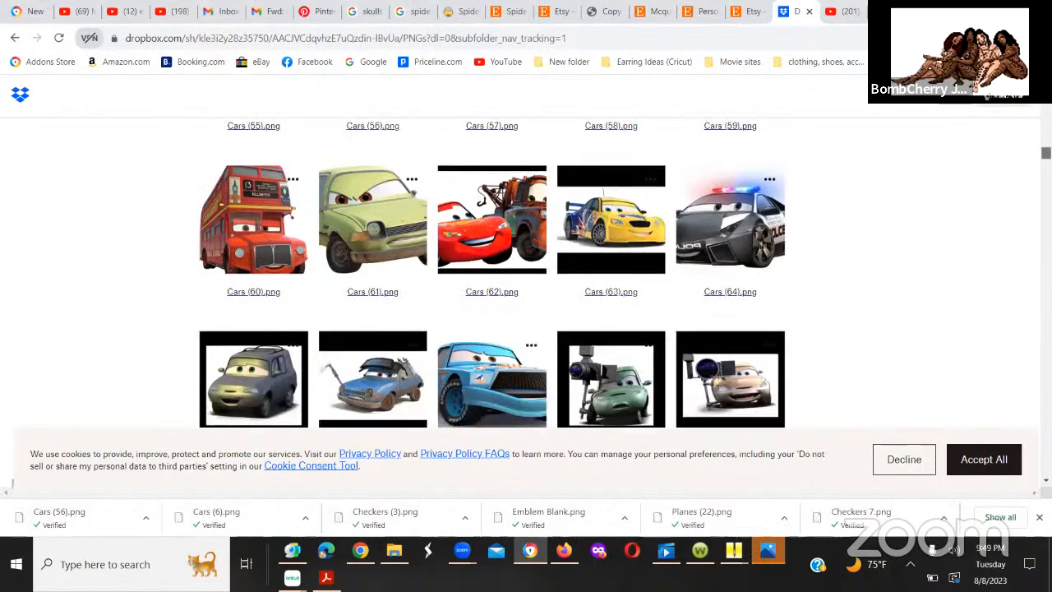
scroll(492, 272, down, 2)
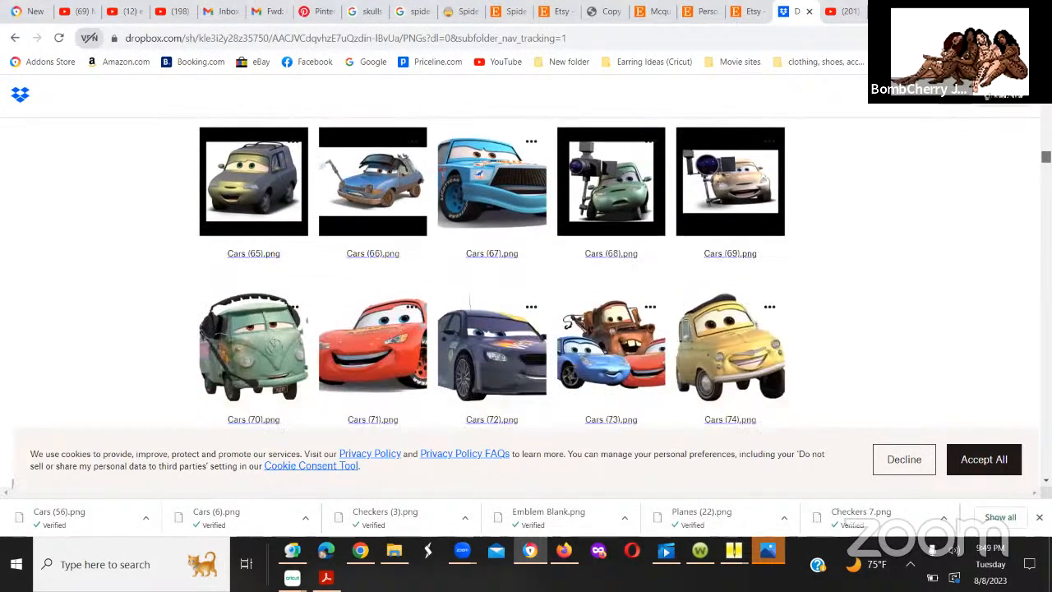
scroll(491, 271, down, 2)
scroll(492, 271, down, 1)
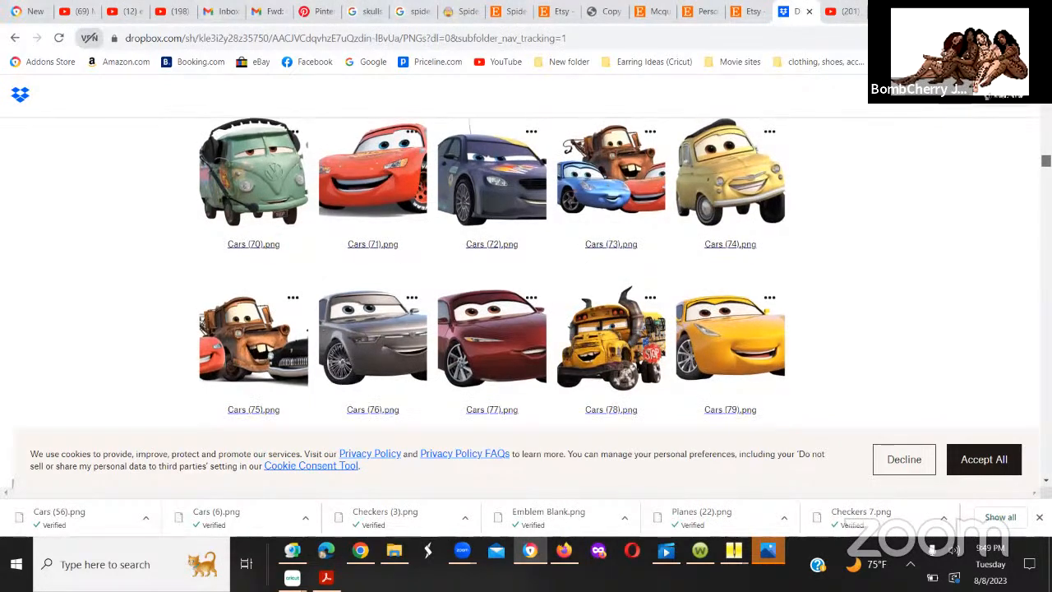
scroll(526, 271, down, 3)
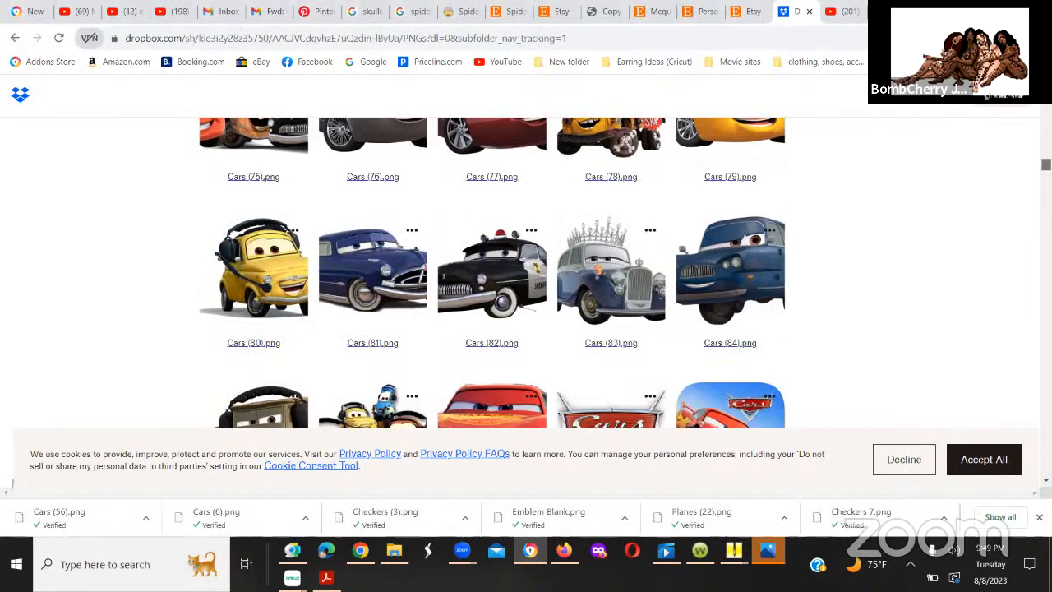
scroll(526, 271, down, 3)
scroll(526, 271, down, 1)
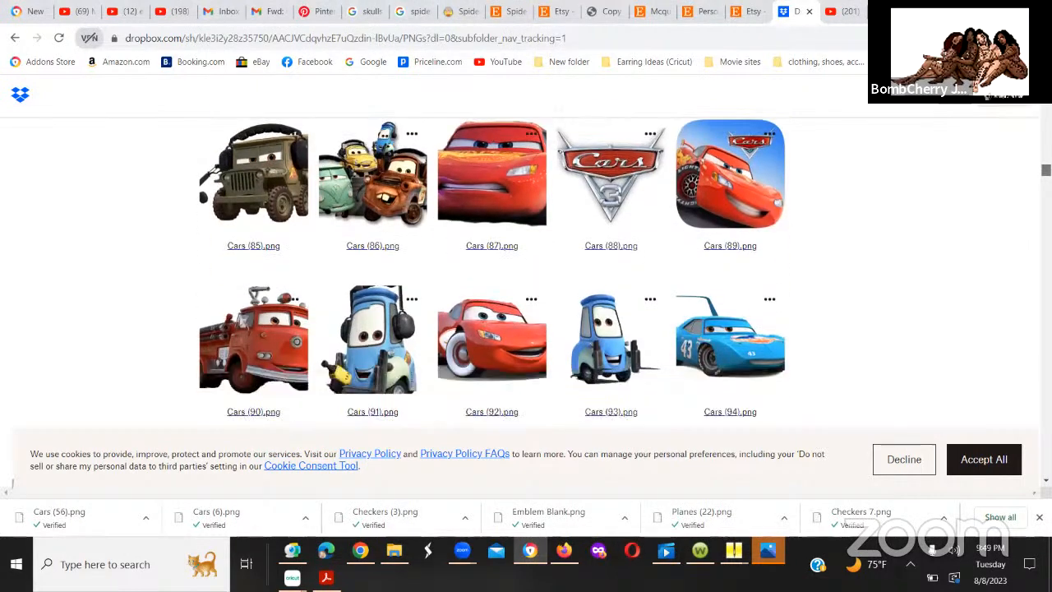
scroll(526, 271, down, 4)
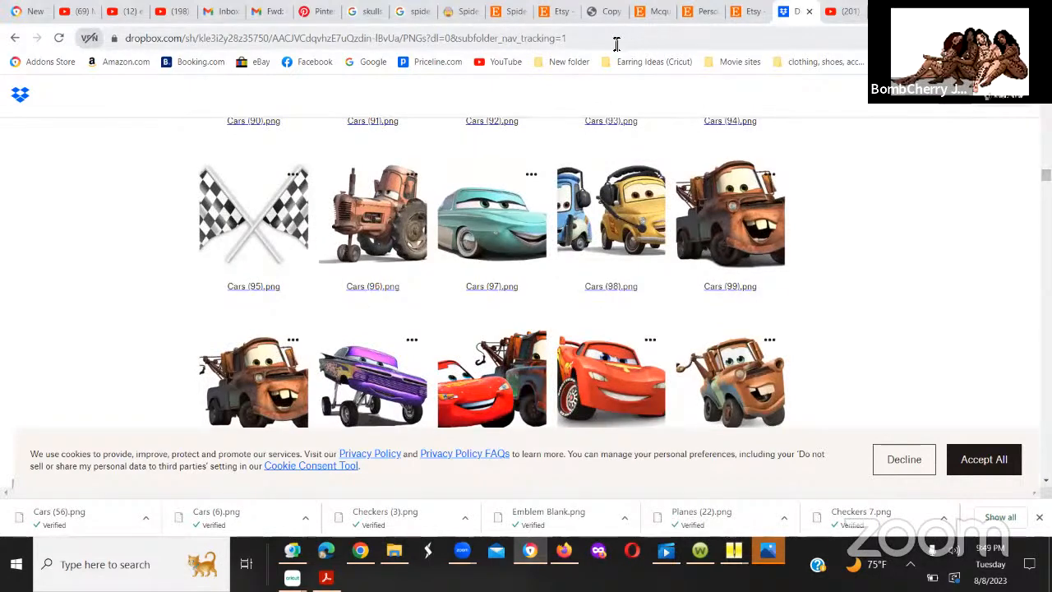
click(504, 227)
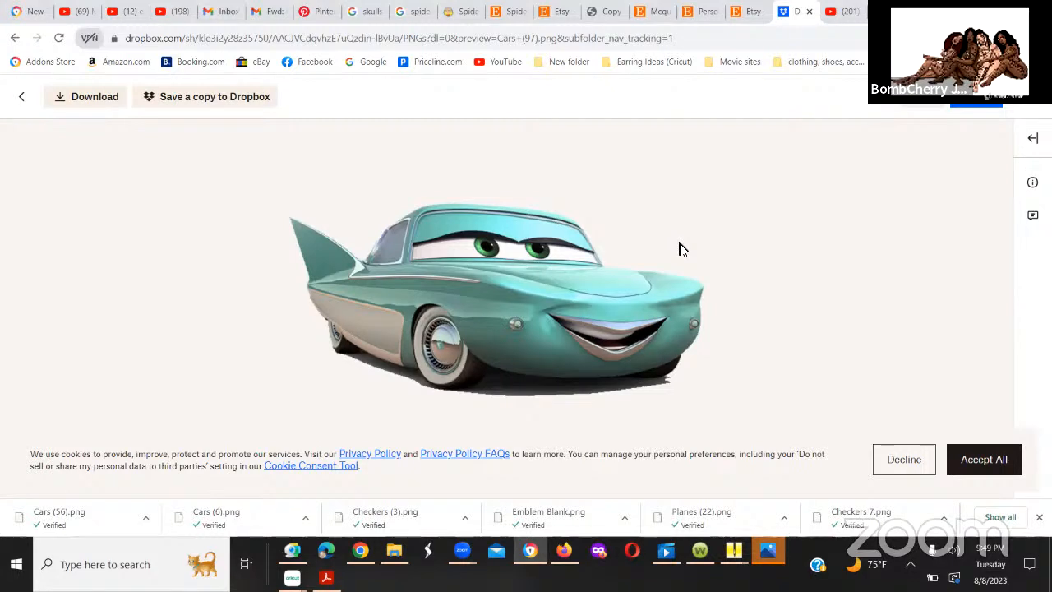
click(90, 104)
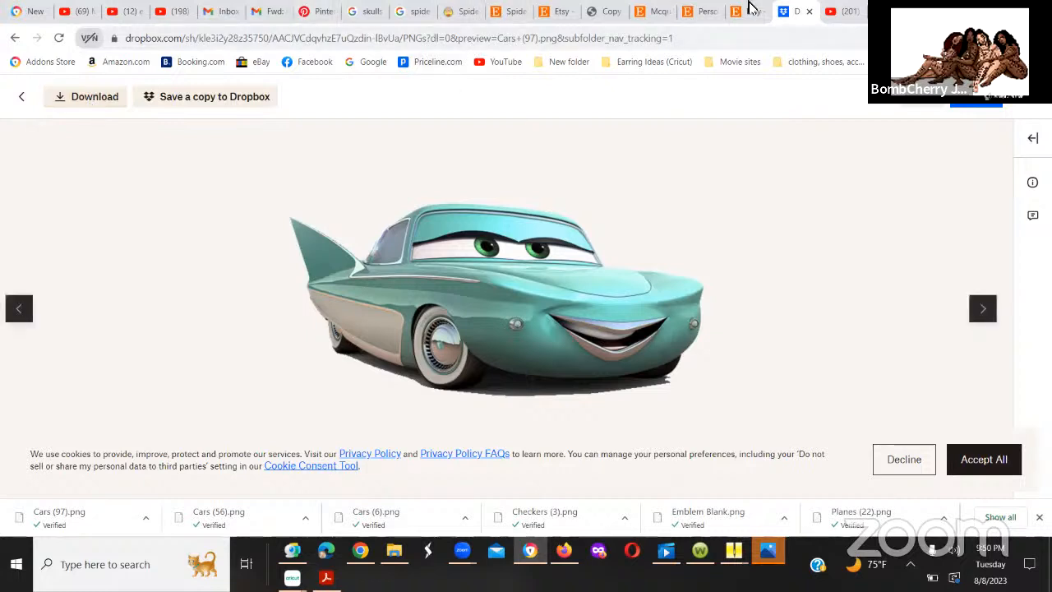
Step: Switch to Cricut Design Space, reopen the image file browser to refresh the Downloads list, and load Cars (97)
click(967, 10)
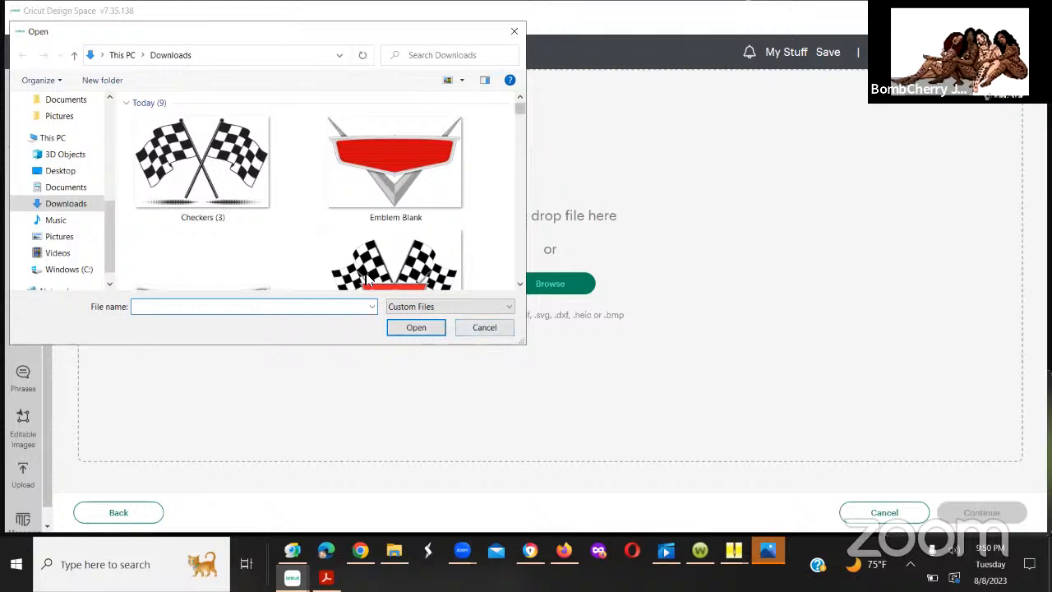
click(483, 326)
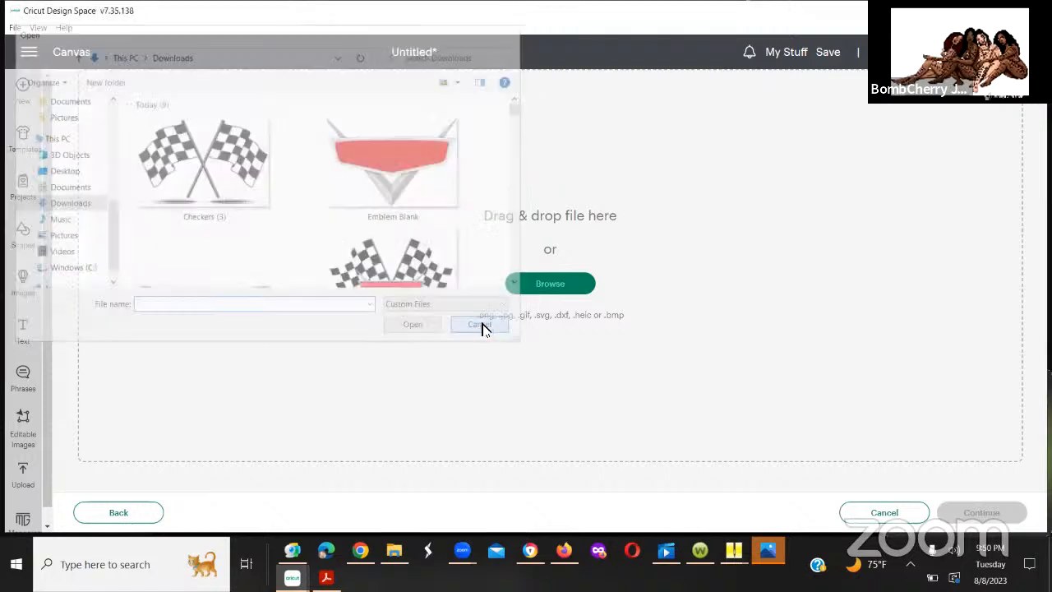
click(542, 286)
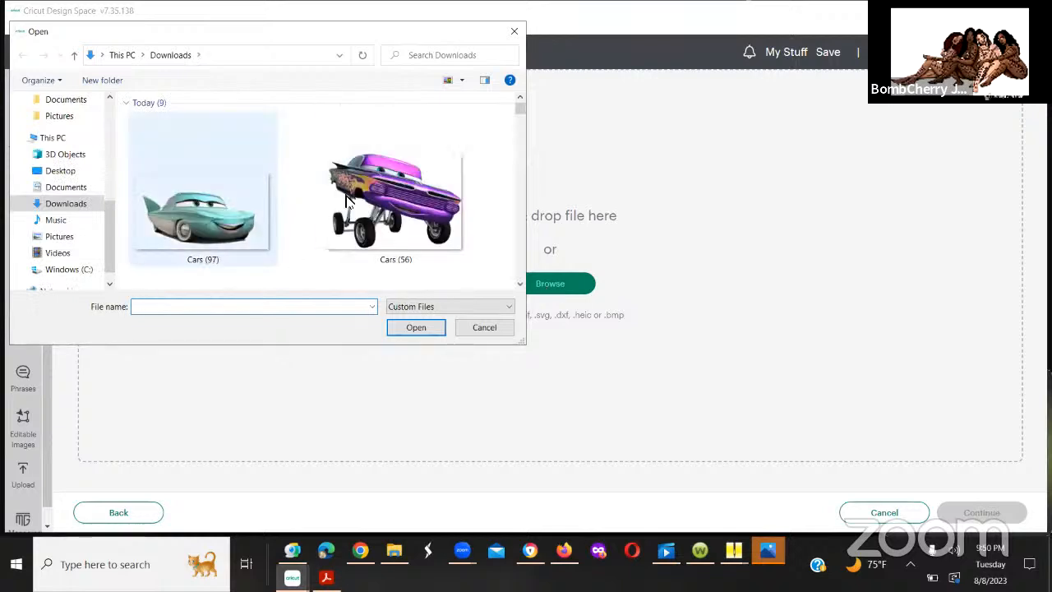
drag(346, 200, 686, 299)
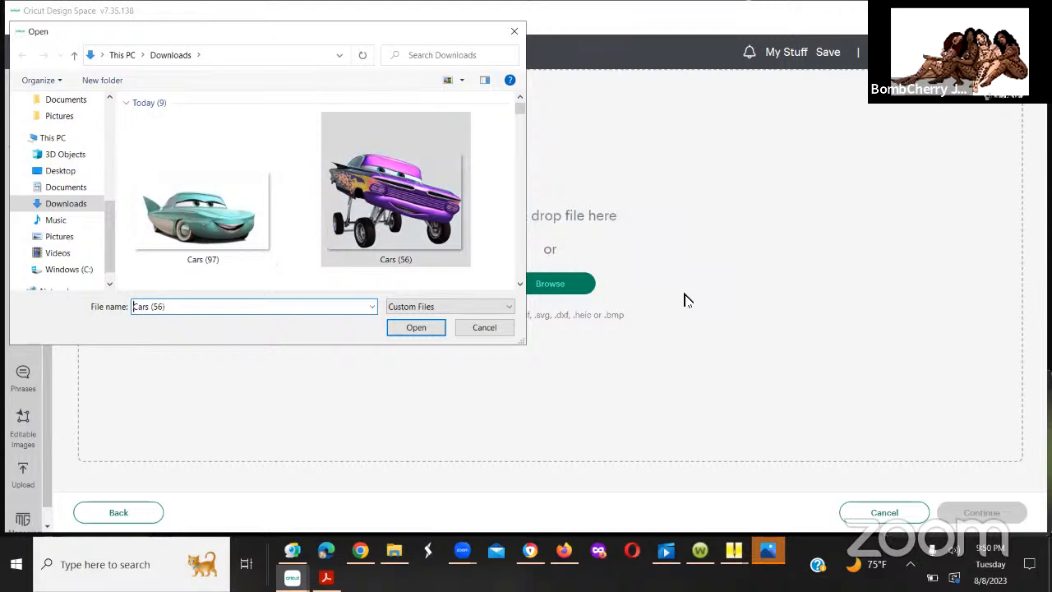
click(200, 223)
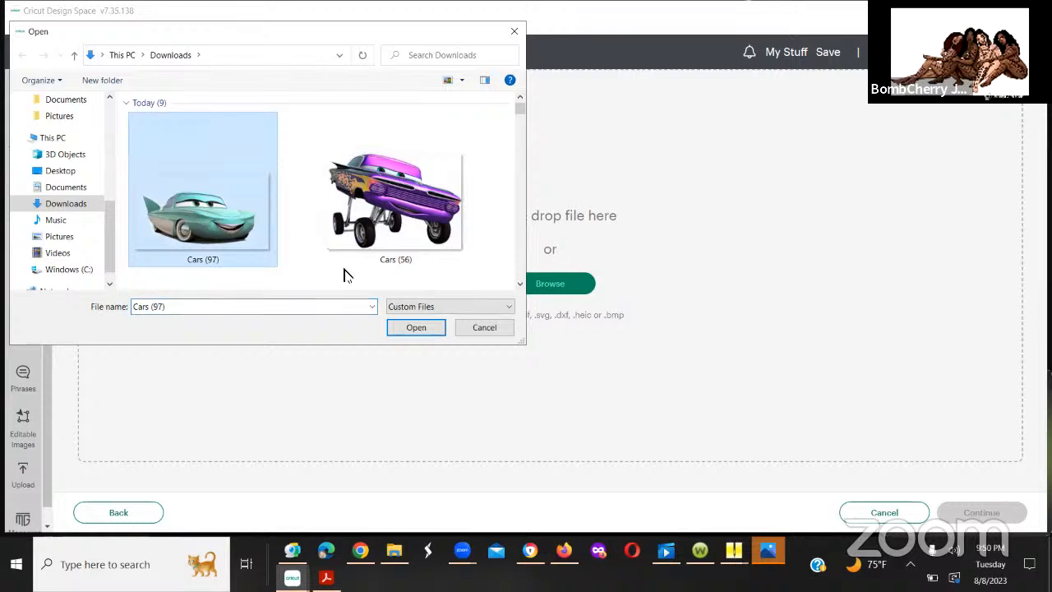
click(391, 328)
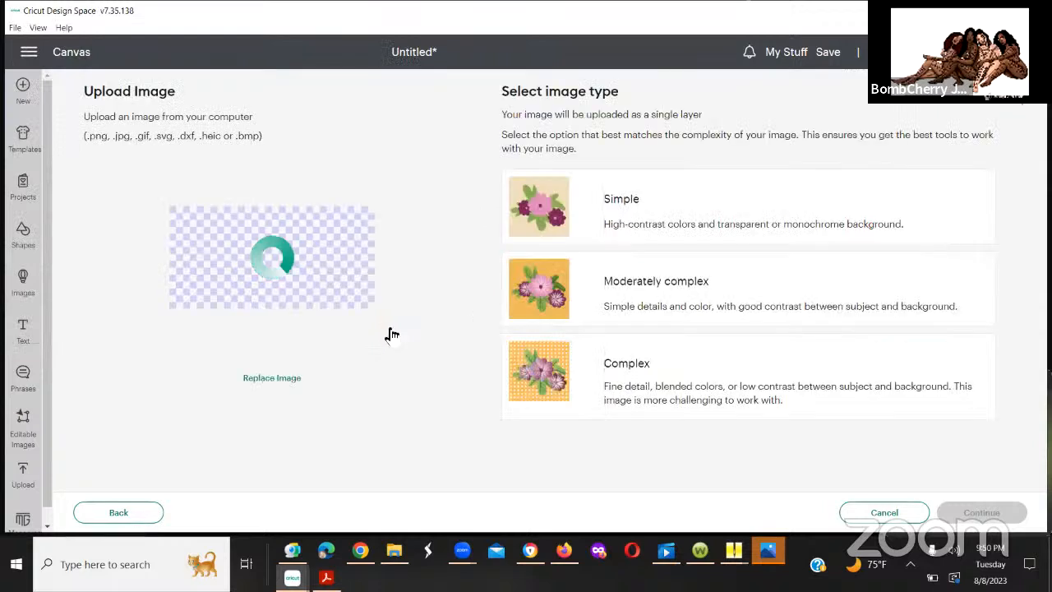
Step: Set the image type to Complex and apply the image without removing any background
click(759, 383)
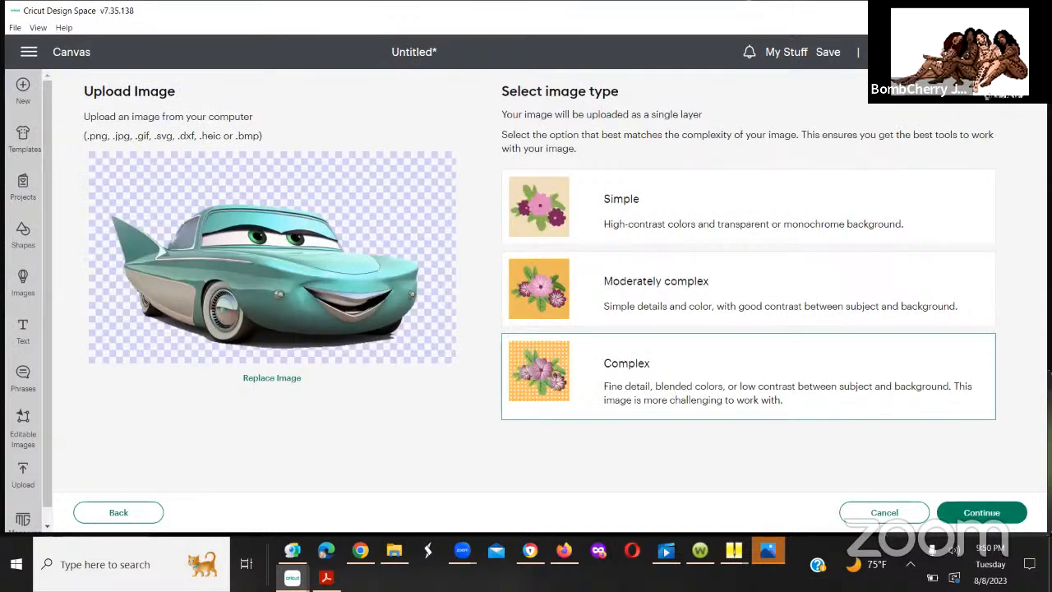
click(983, 514)
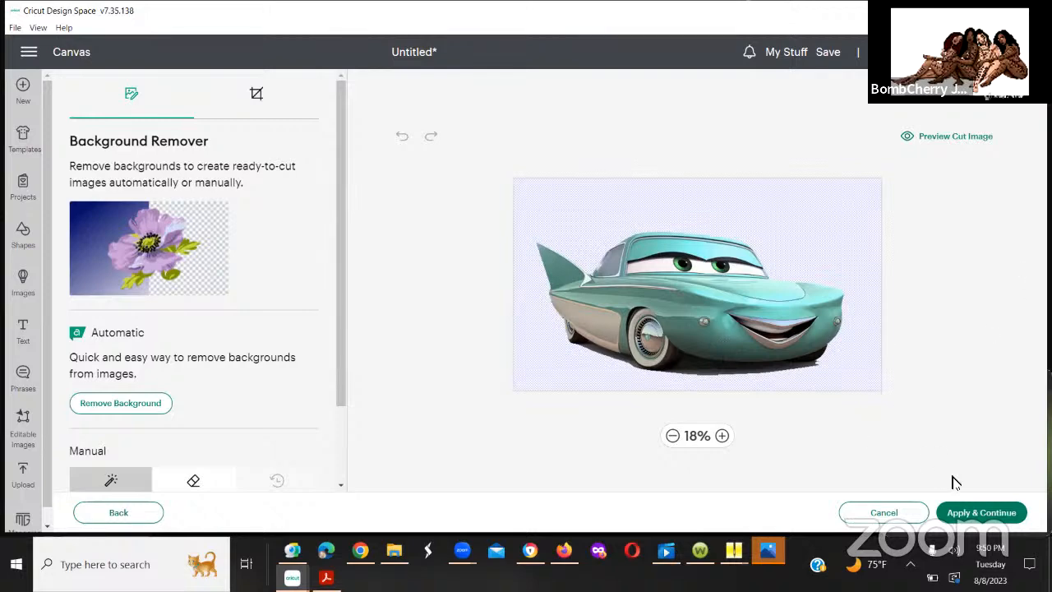
click(980, 513)
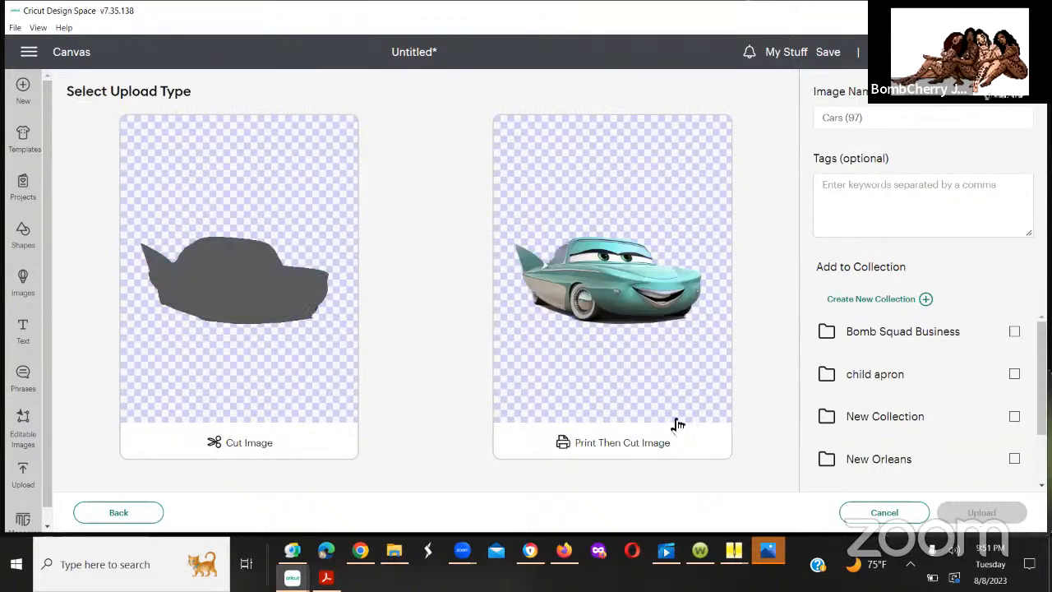
Step: Choose Print Then Cut Image for Cars (97), add it to the Print N Cut collection, and upload it
click(251, 382)
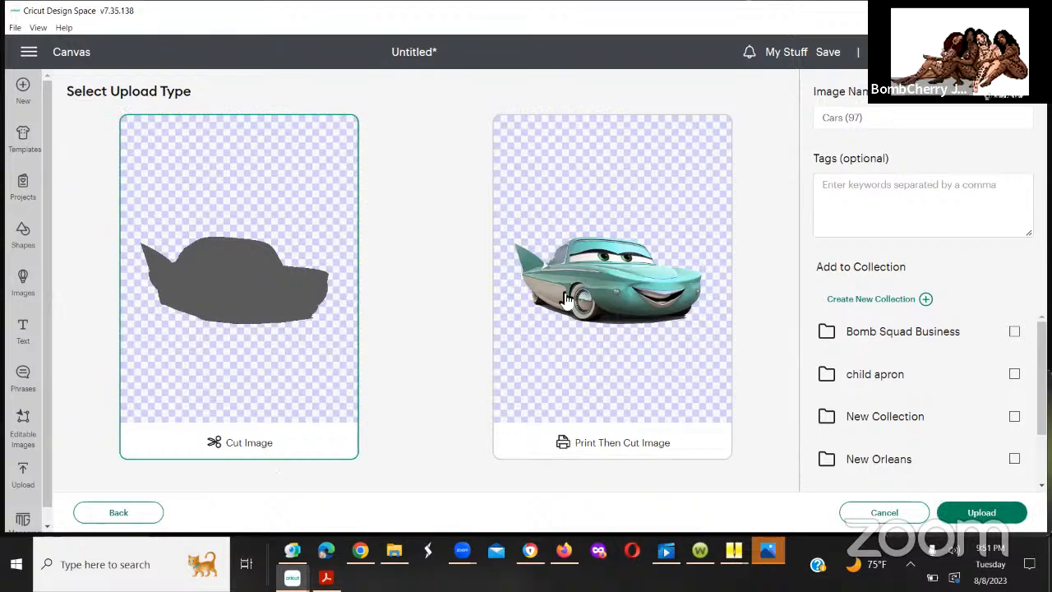
click(607, 286)
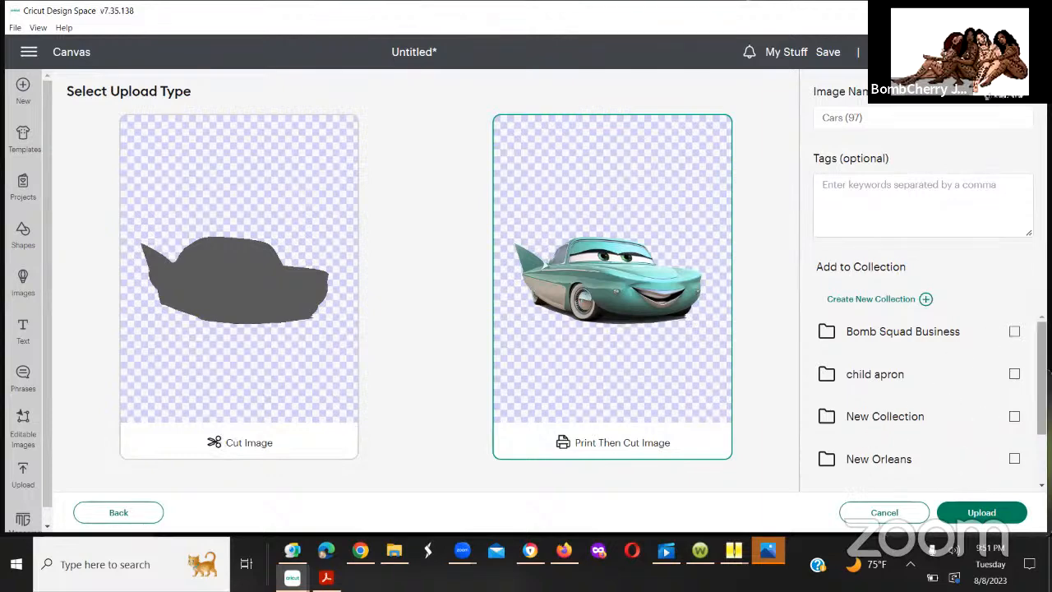
scroll(1012, 429, down, 2)
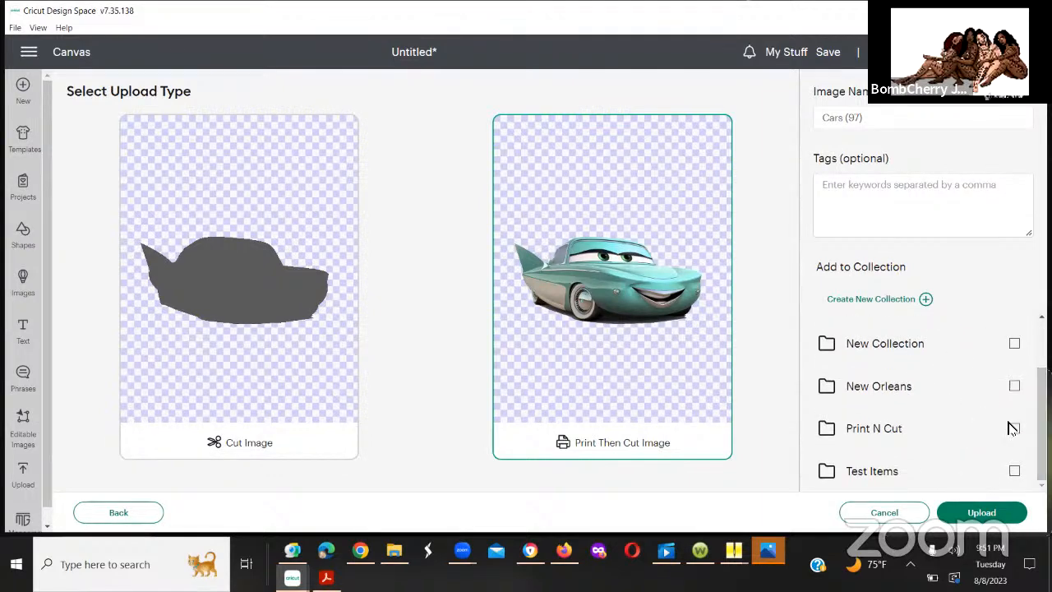
click(1014, 428)
click(984, 518)
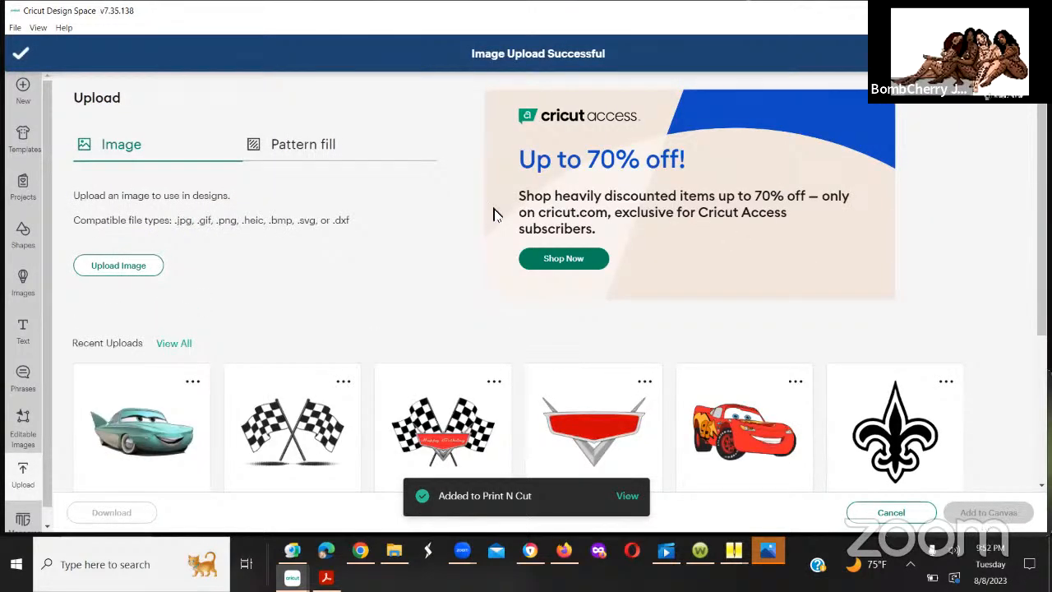
Step: Start another image upload and load the purple lowrider image Cars (56) from the Downloads folder
click(138, 267)
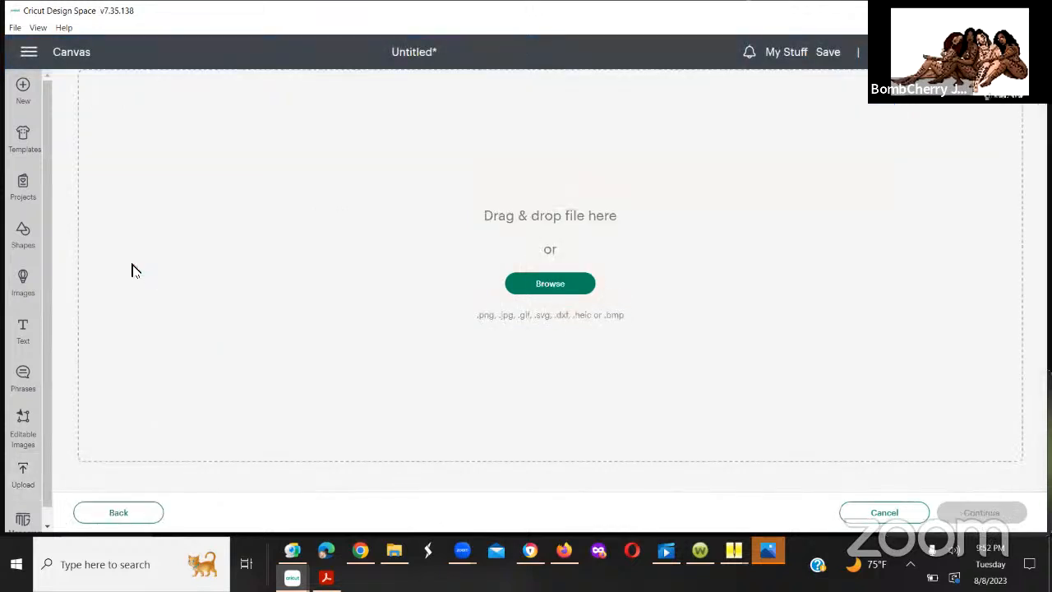
click(548, 285)
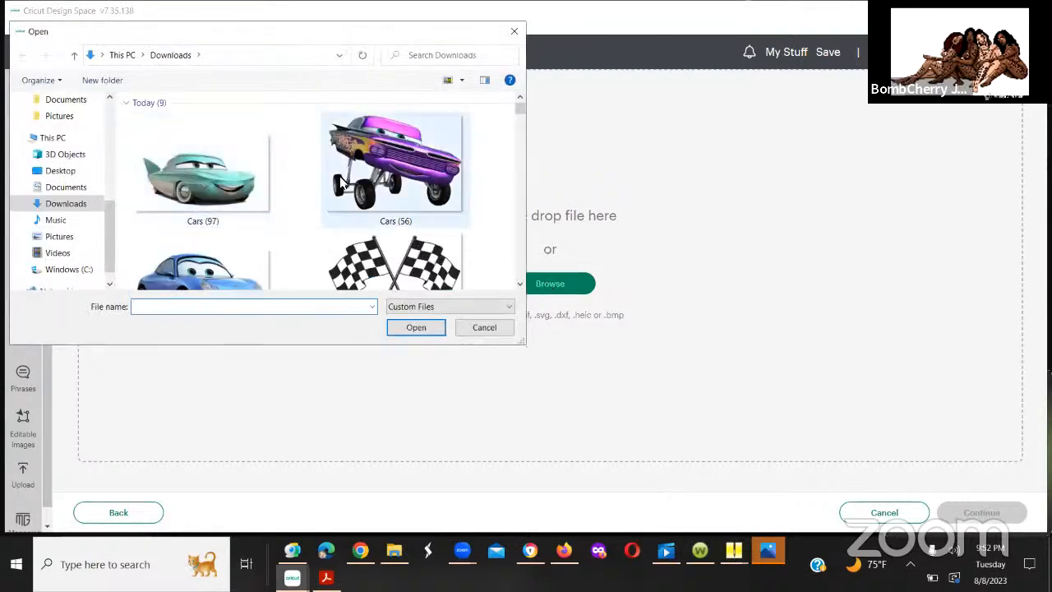
click(342, 183)
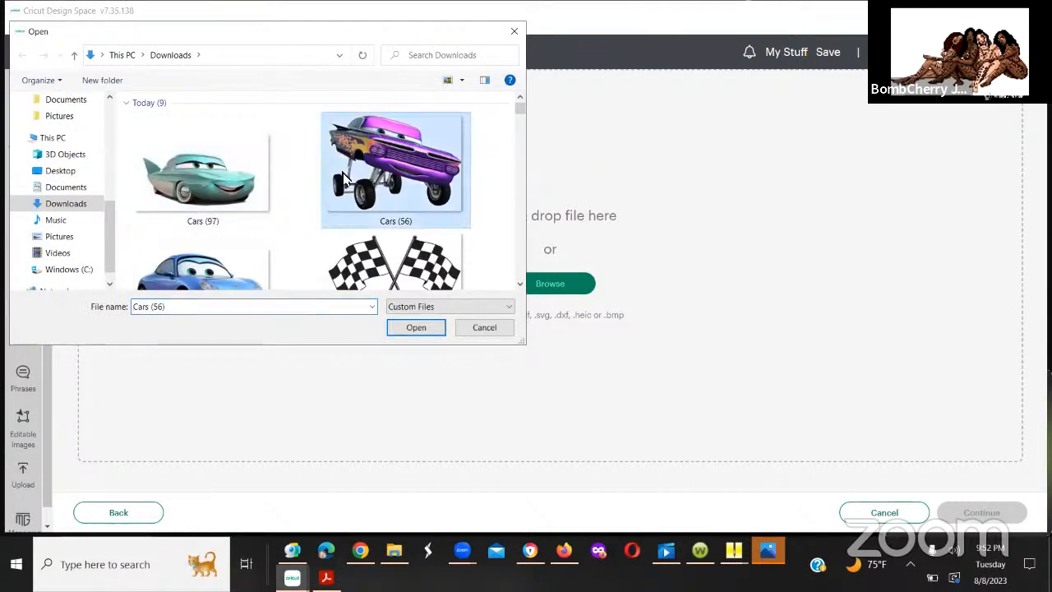
click(230, 261)
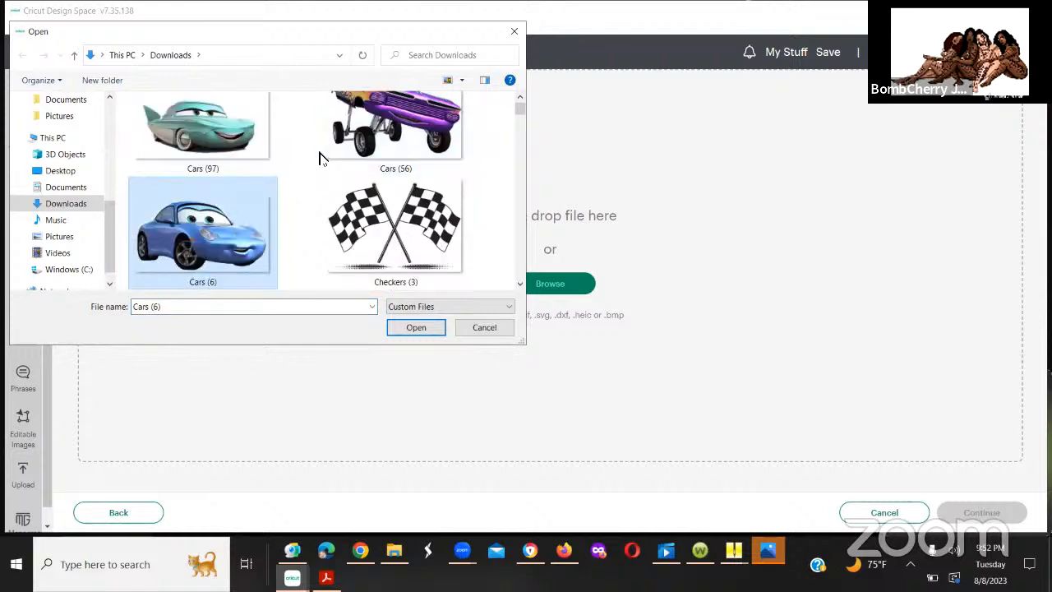
click(356, 129)
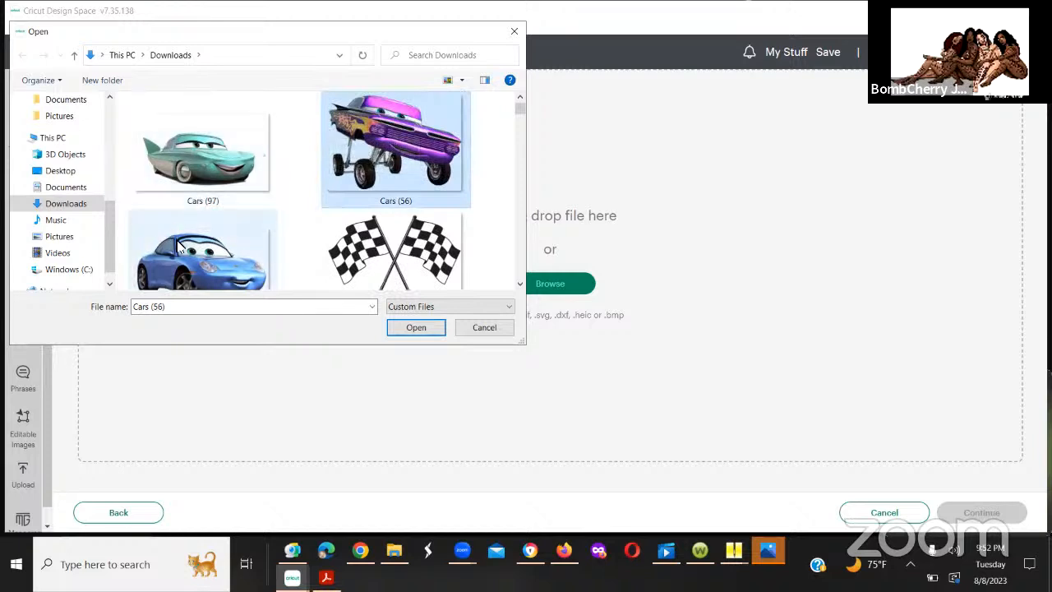
click(183, 248)
click(350, 129)
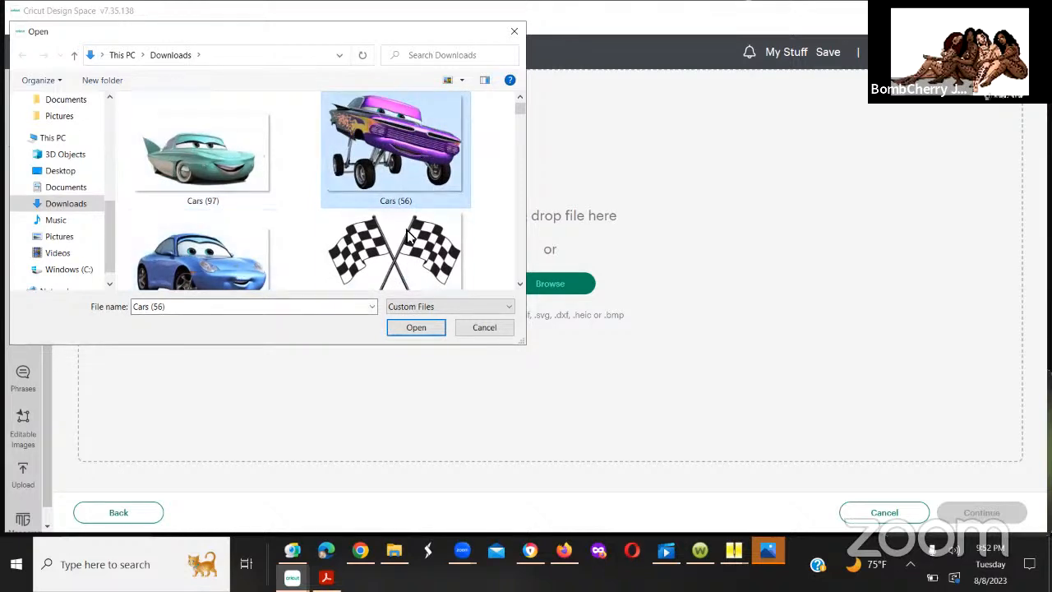
click(411, 329)
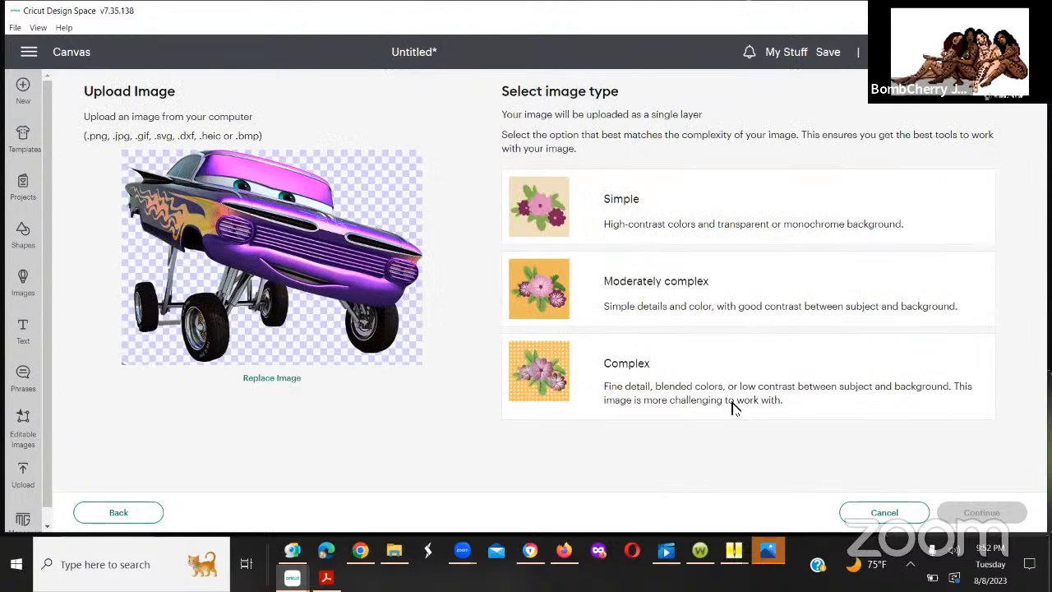
Step: Set Cars (56) to the Complex image type, apply it without removing any background, and upload it as a Print Then Cut Image
click(701, 398)
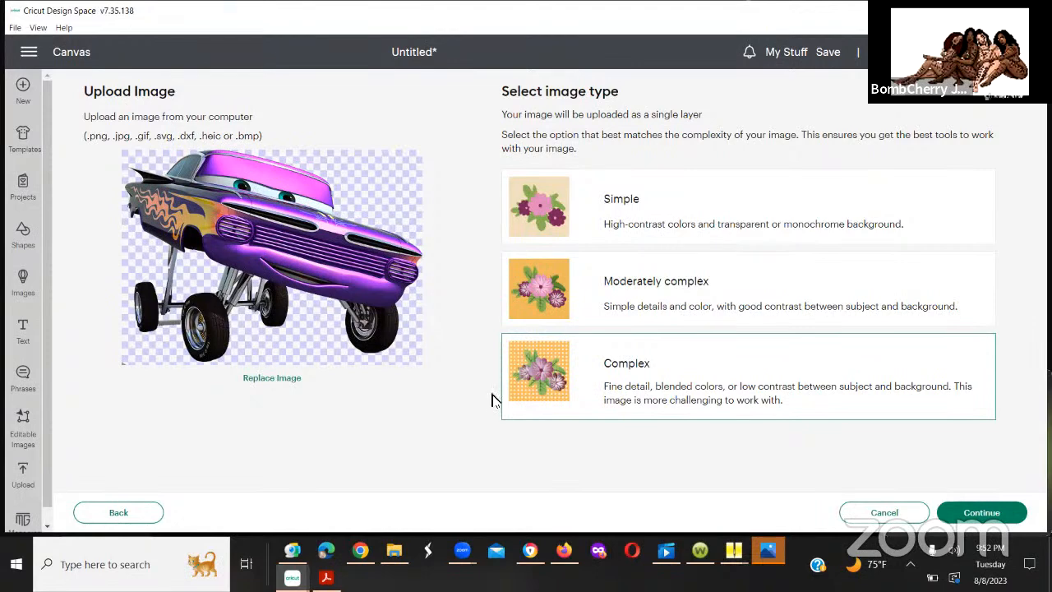
click(984, 514)
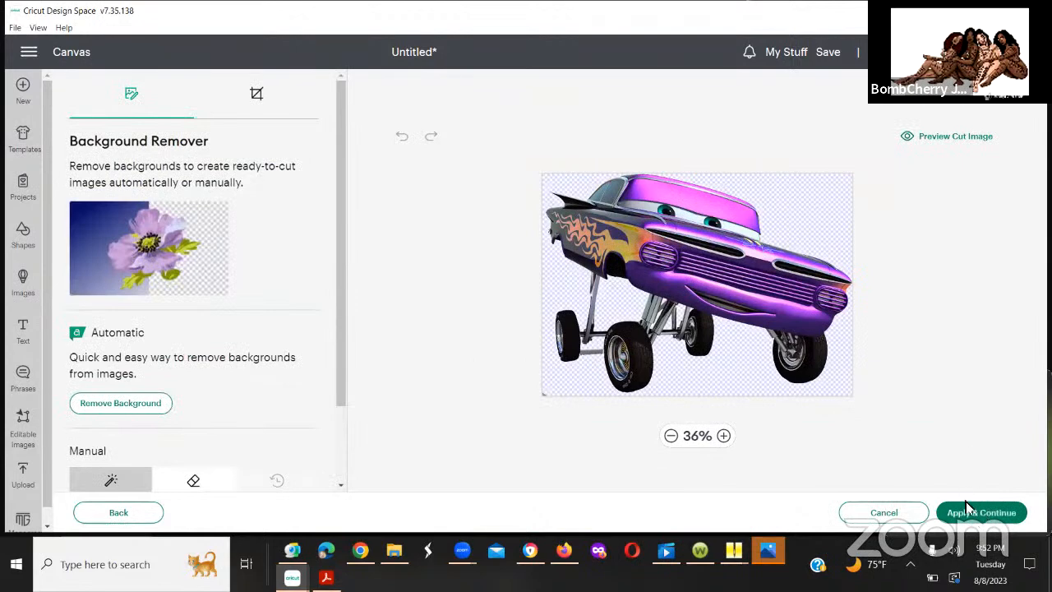
click(969, 511)
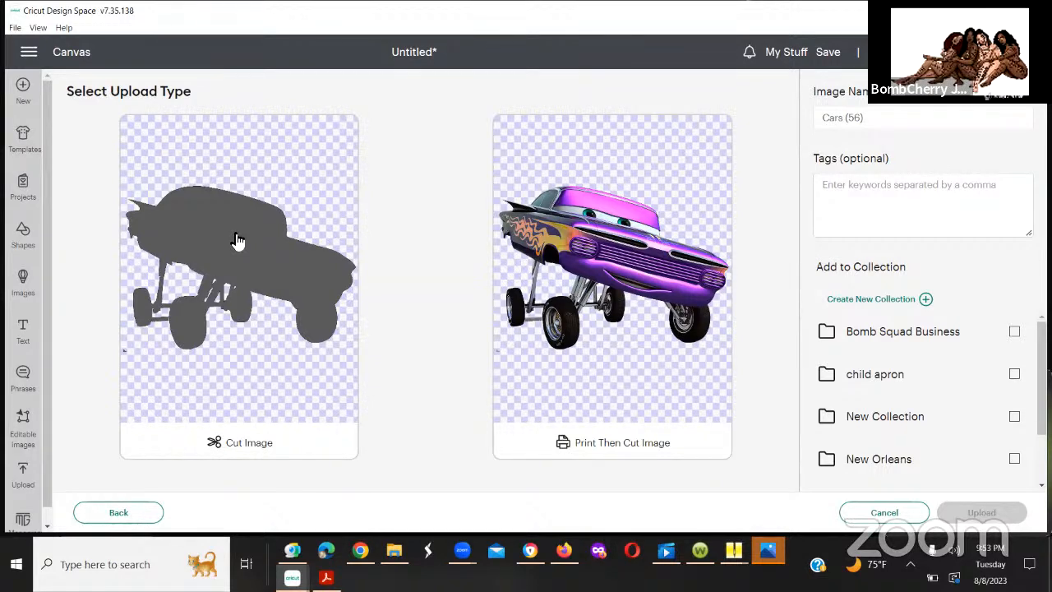
click(599, 284)
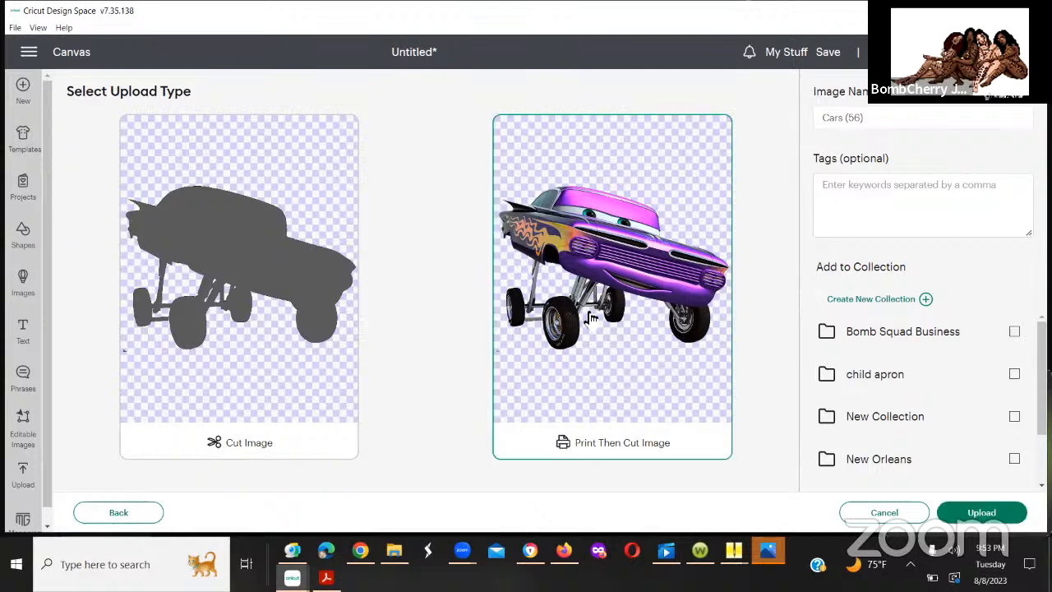
click(986, 513)
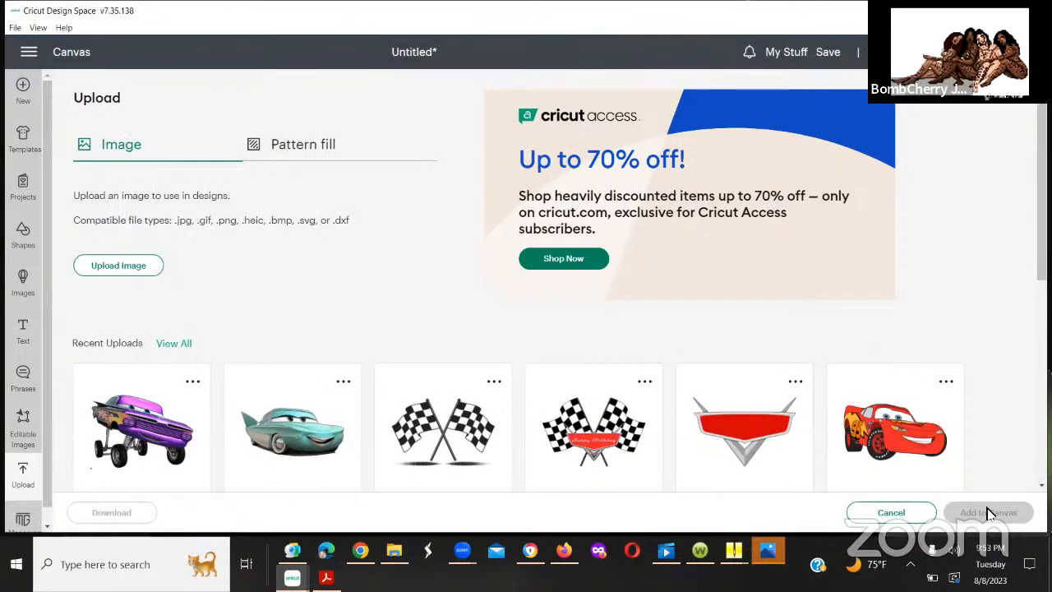
click(124, 267)
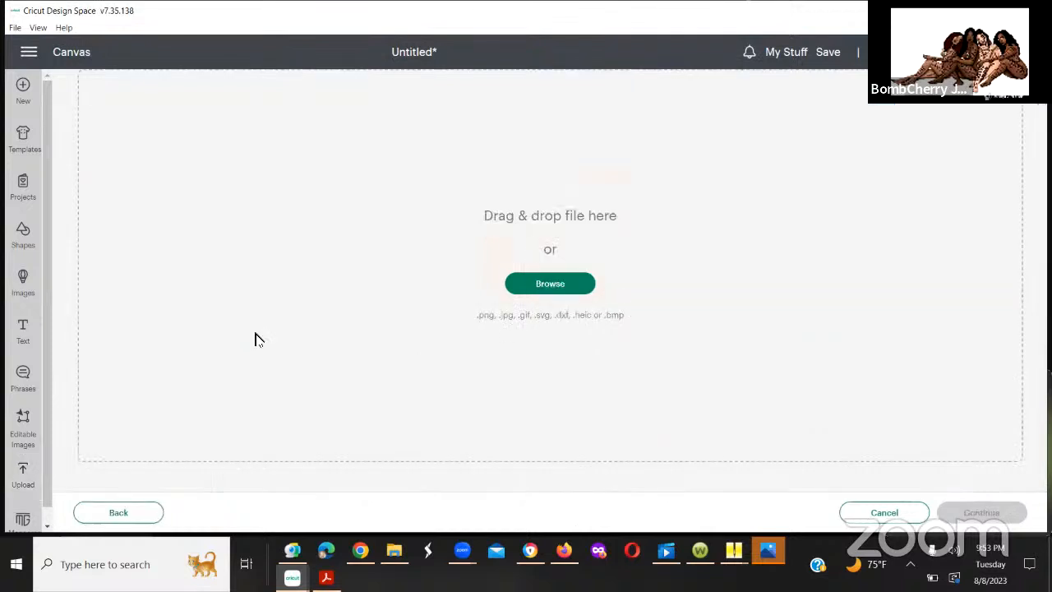
click(547, 294)
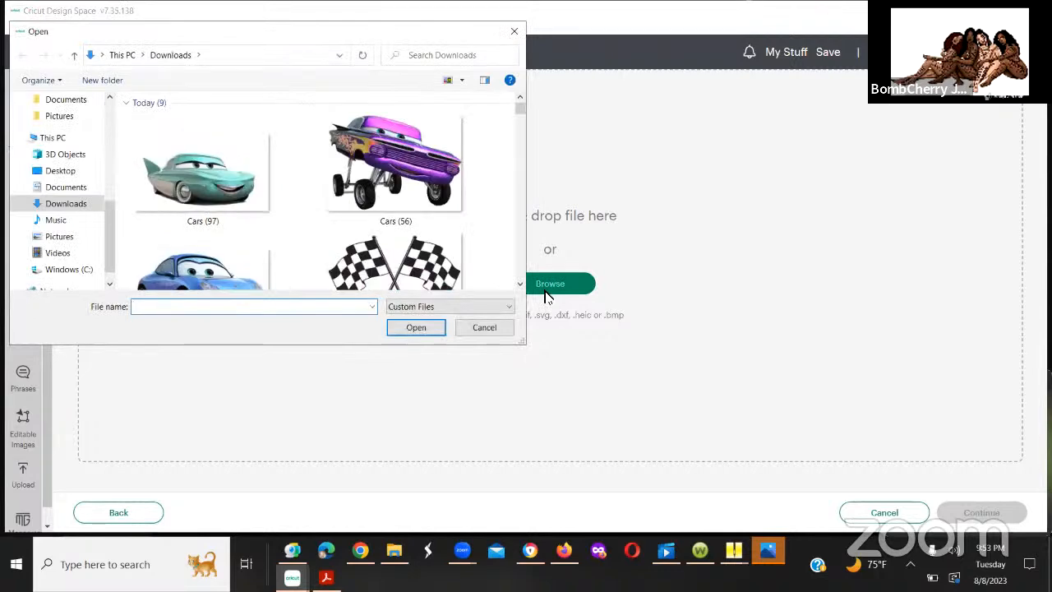
click(190, 267)
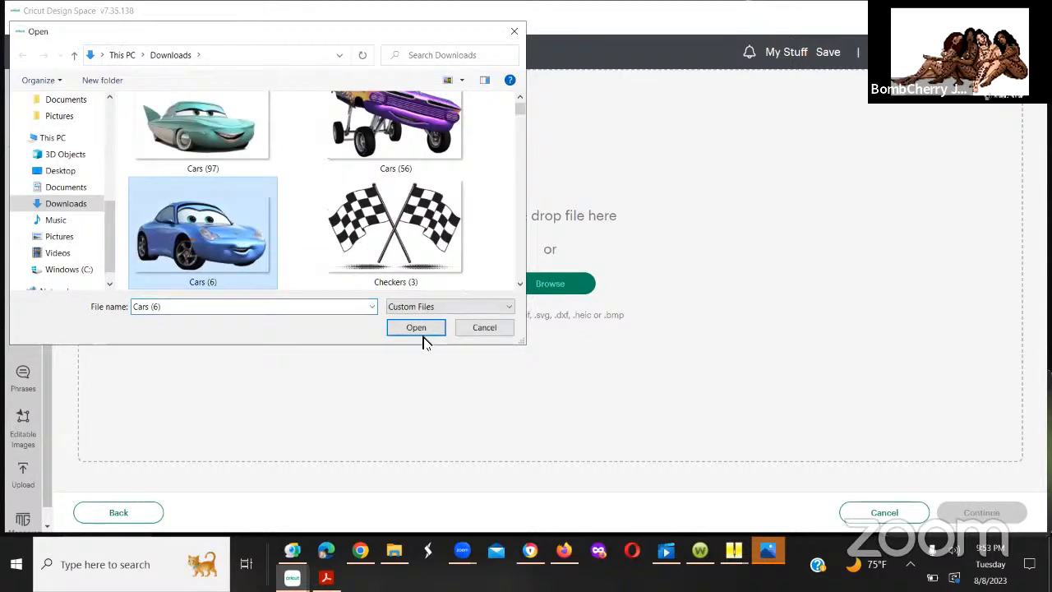
click(416, 329)
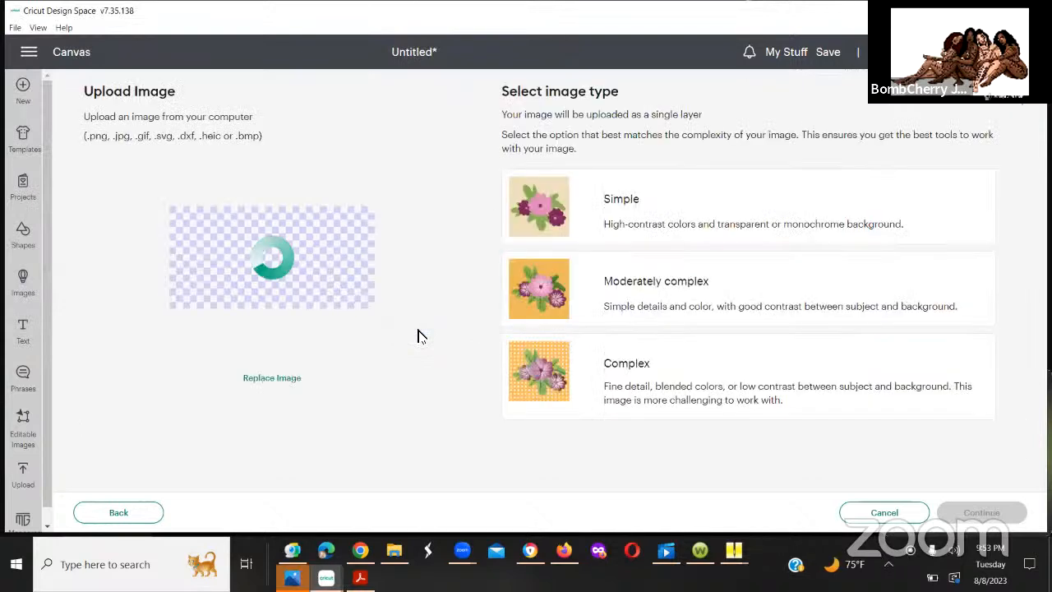
click(630, 370)
click(996, 514)
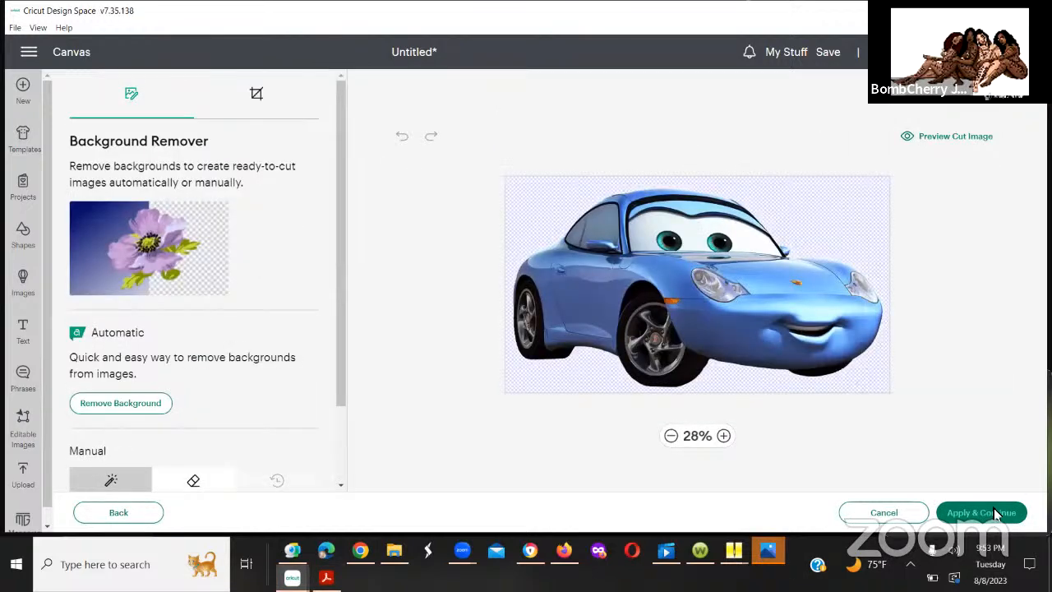
click(779, 328)
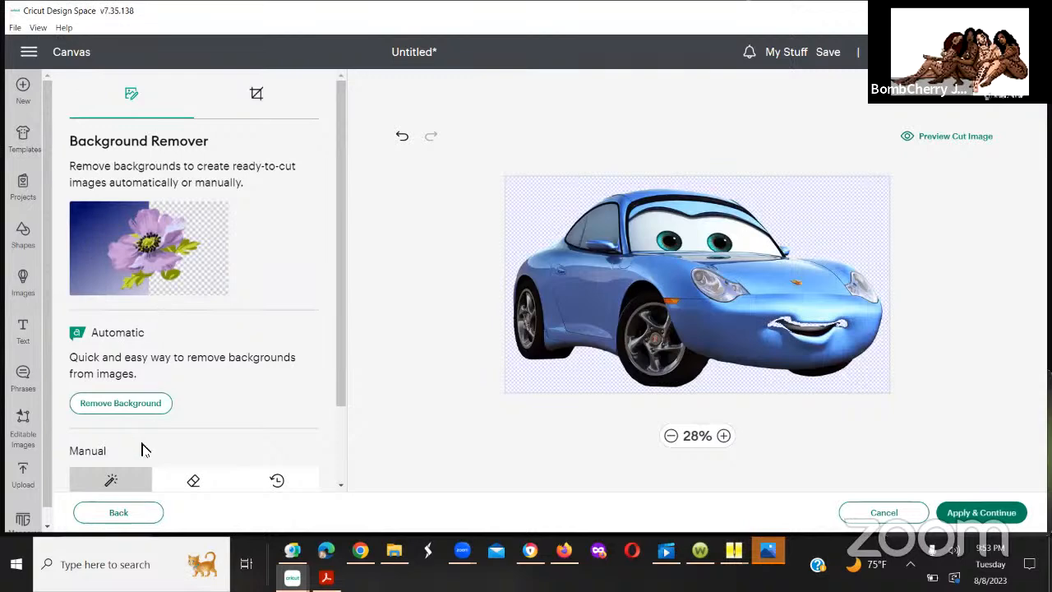
click(280, 482)
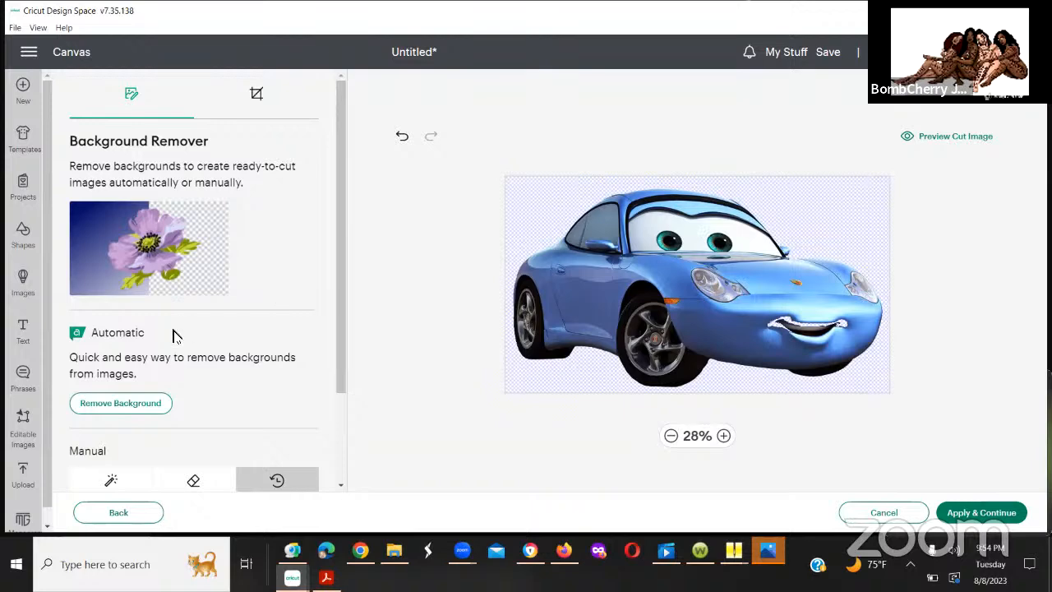
click(113, 483)
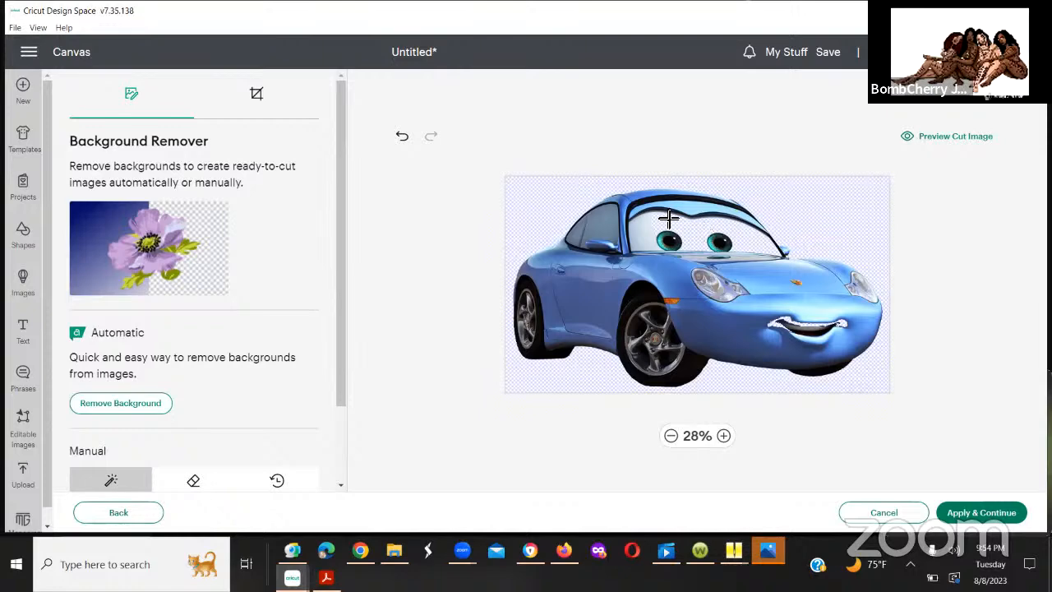
click(277, 482)
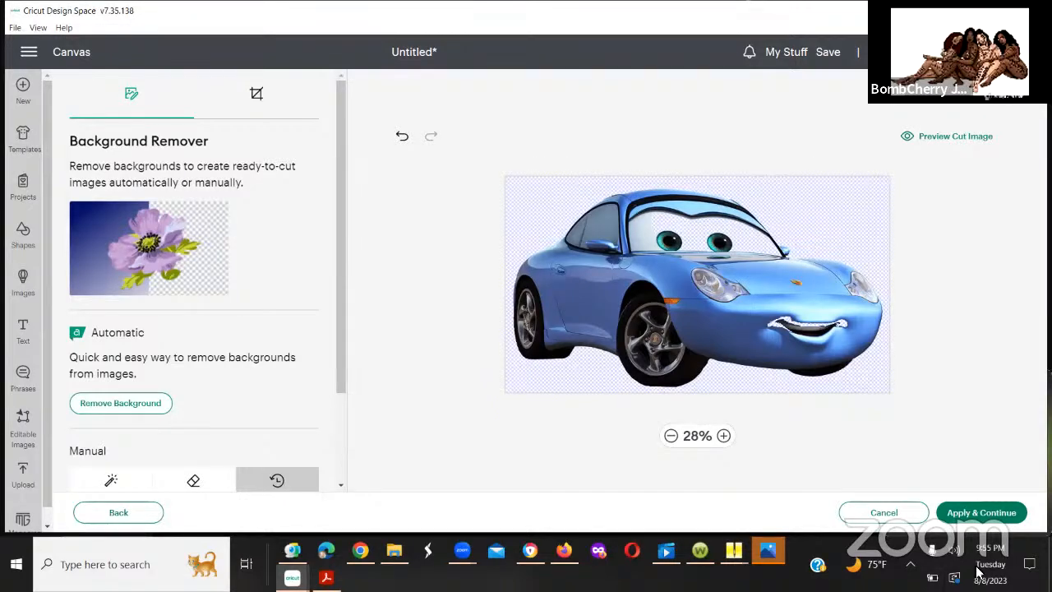
click(894, 514)
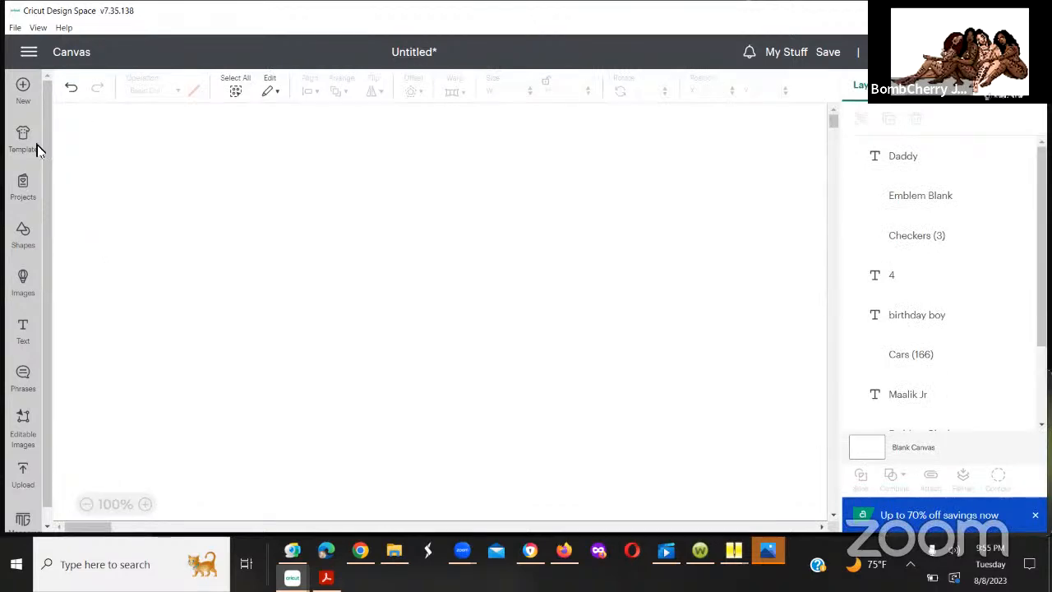
Step: Start a new image upload from the canvas and load the blue car image Cars (6) from the Downloads folder
click(23, 477)
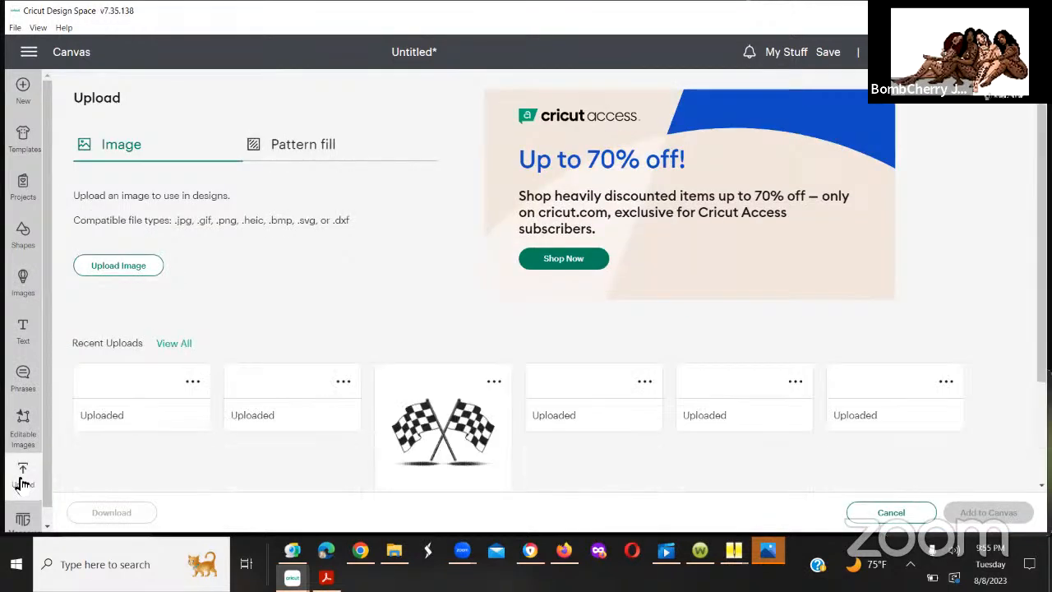
click(123, 270)
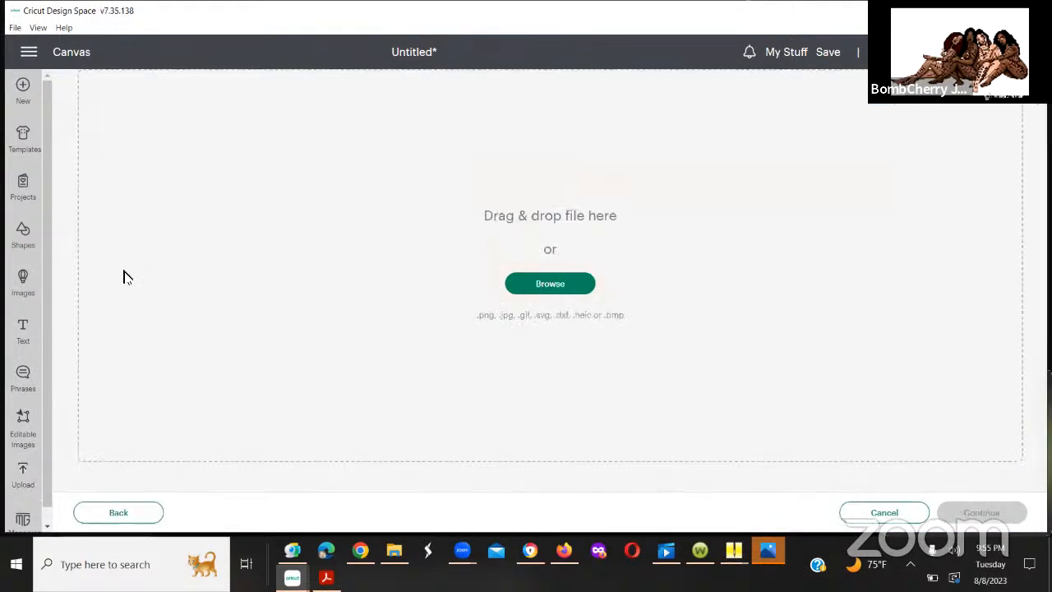
click(546, 297)
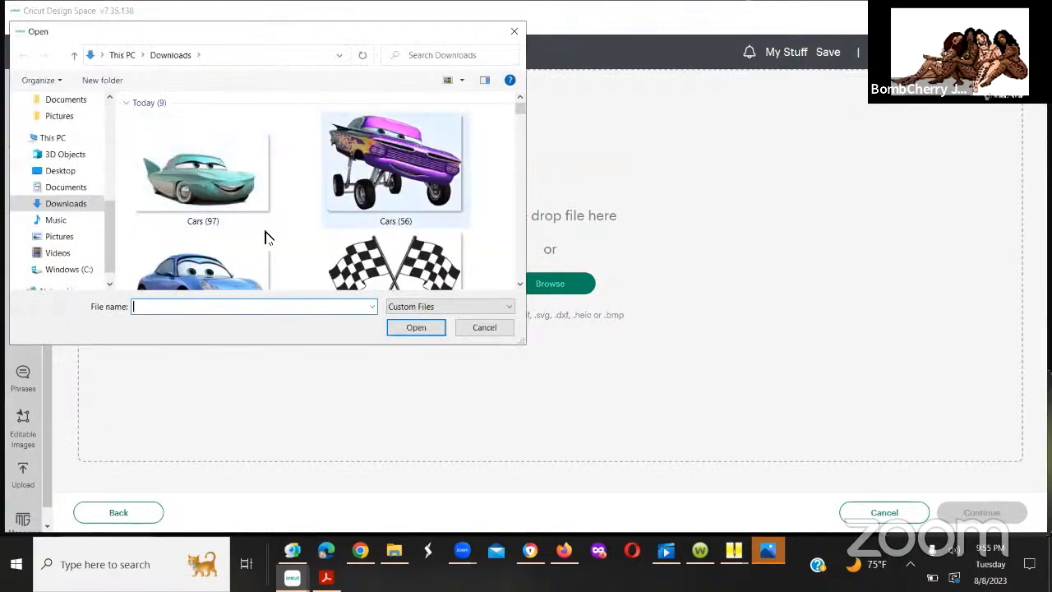
click(228, 258)
click(417, 328)
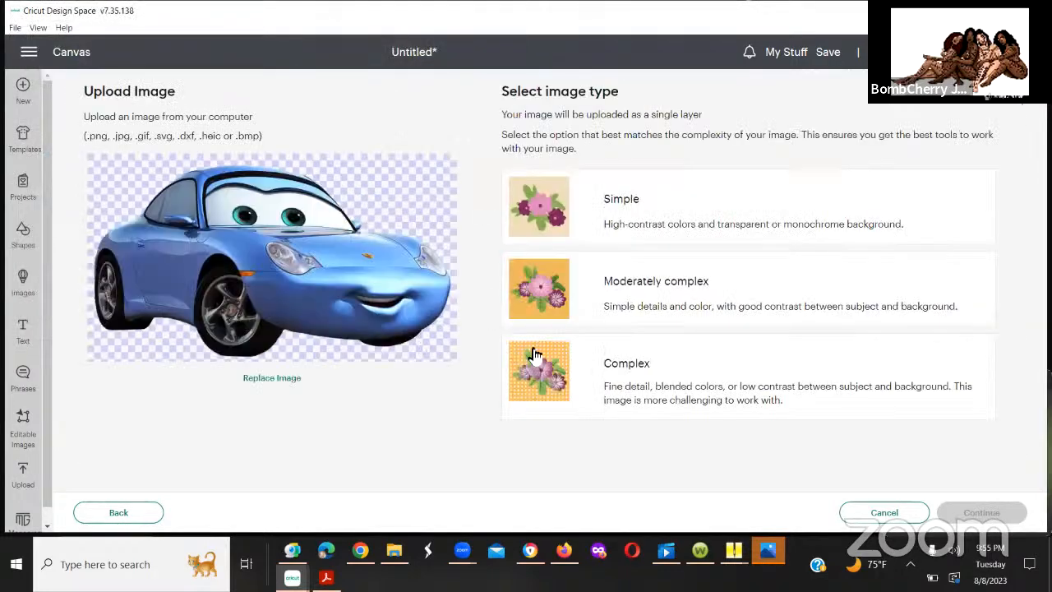
Step: Set the image type of Cars (6) to Complex and apply the image without removing any background
click(636, 410)
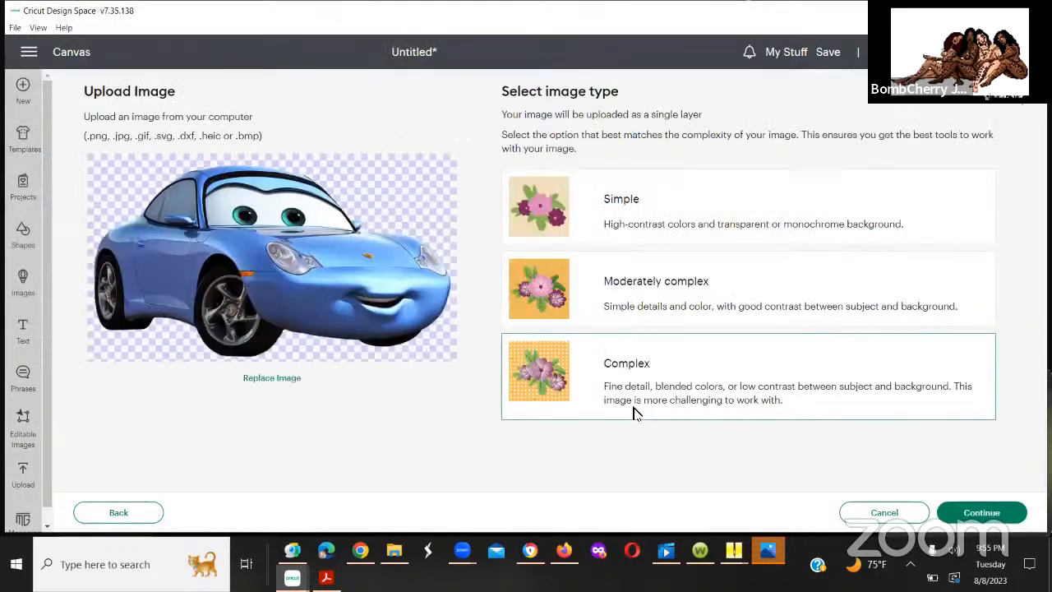
click(981, 512)
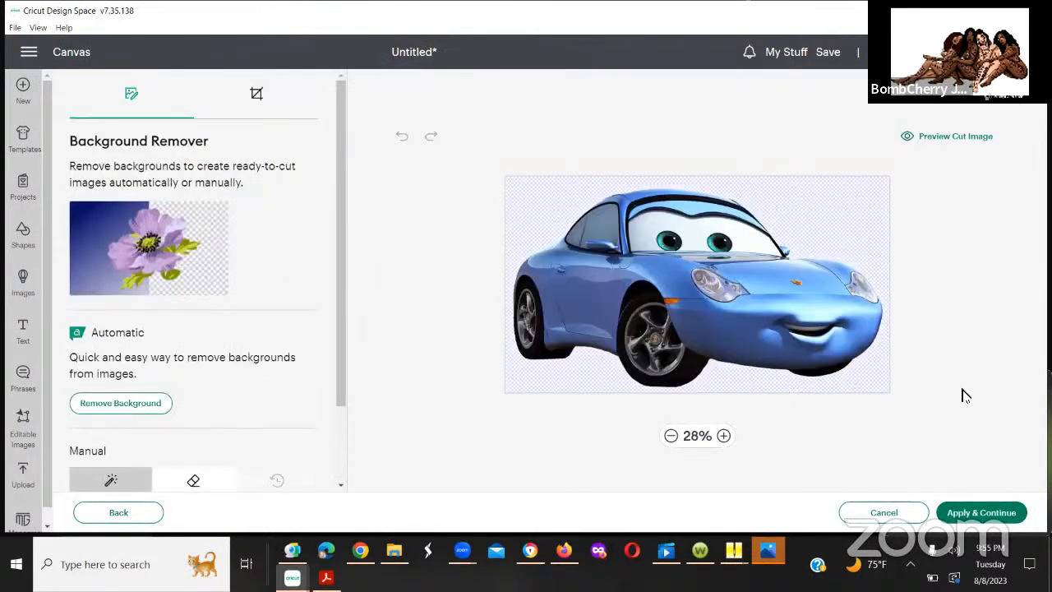
click(966, 514)
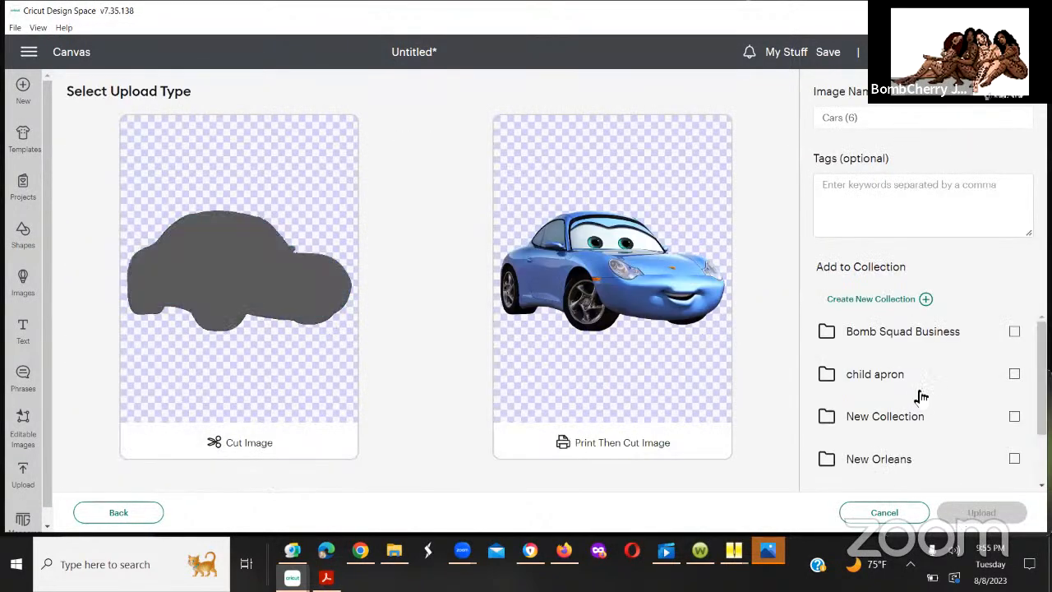
Step: Choose Print Then Cut Image for Cars (6), add it to the Print N Cut collection, and upload it
click(645, 420)
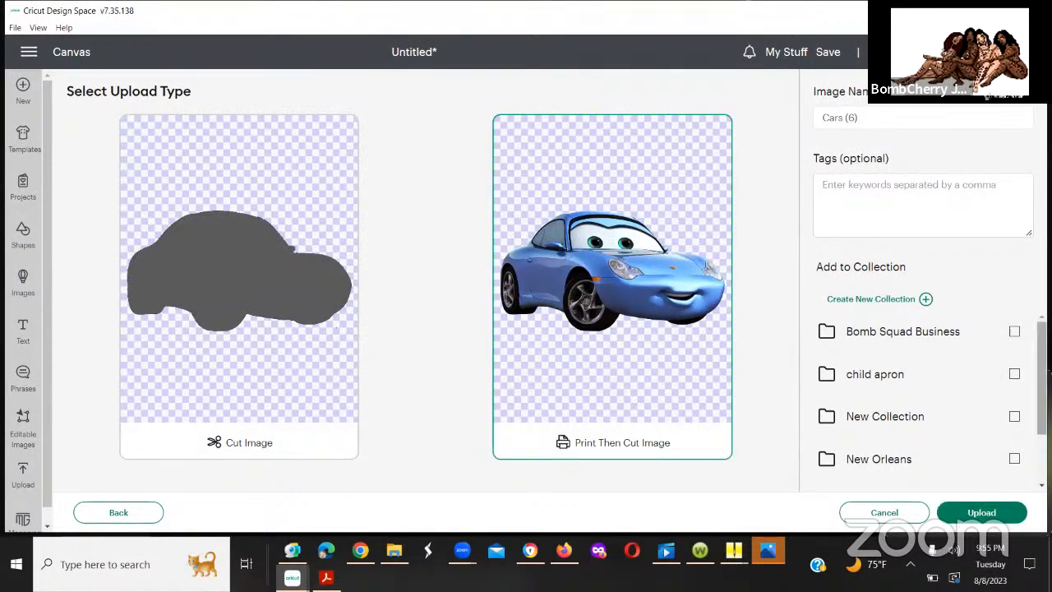
scroll(913, 415, down, 2)
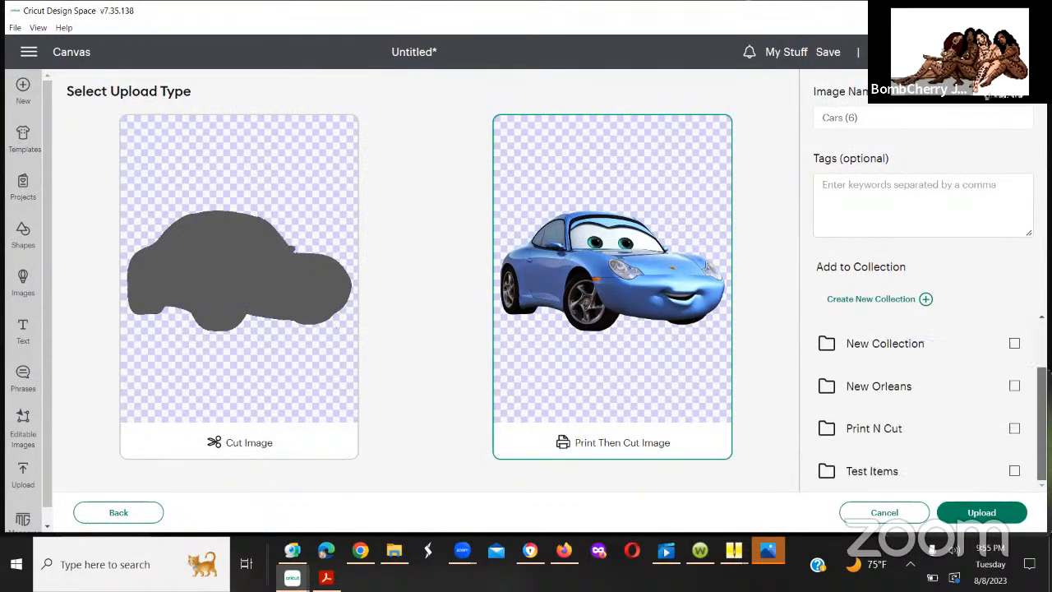
click(1015, 434)
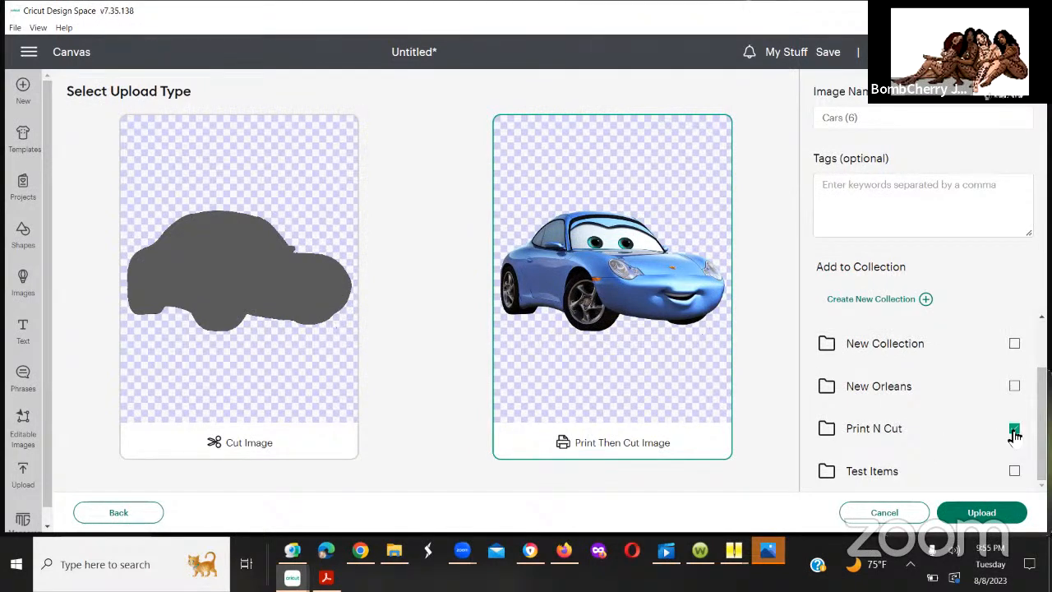
click(986, 513)
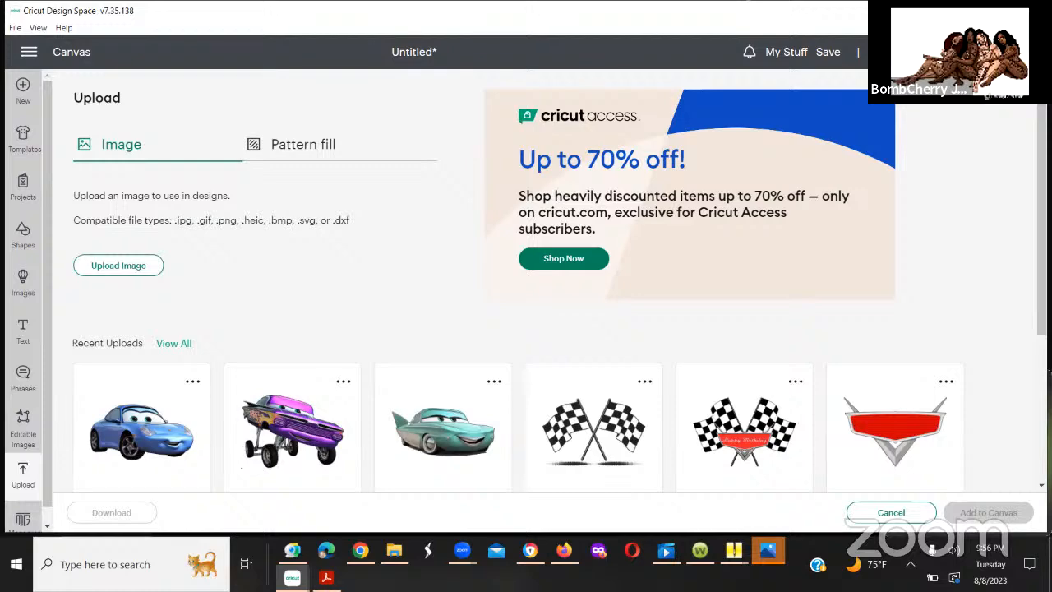
Step: Switch to the browser showing Dropbox and return from the Cars (97) preview to the PNGs folder listing
click(953, 11)
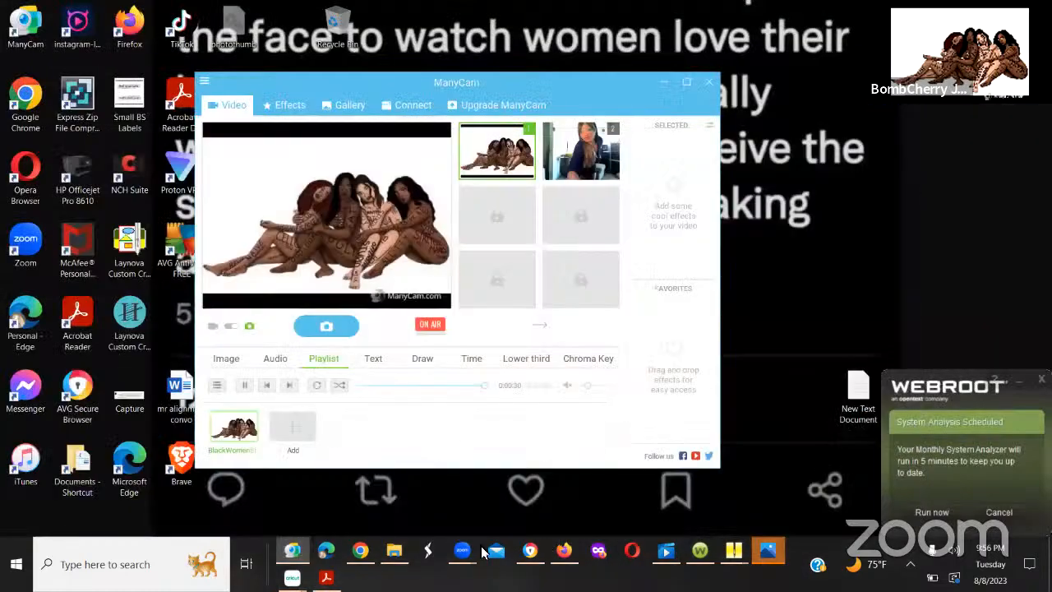
click(531, 554)
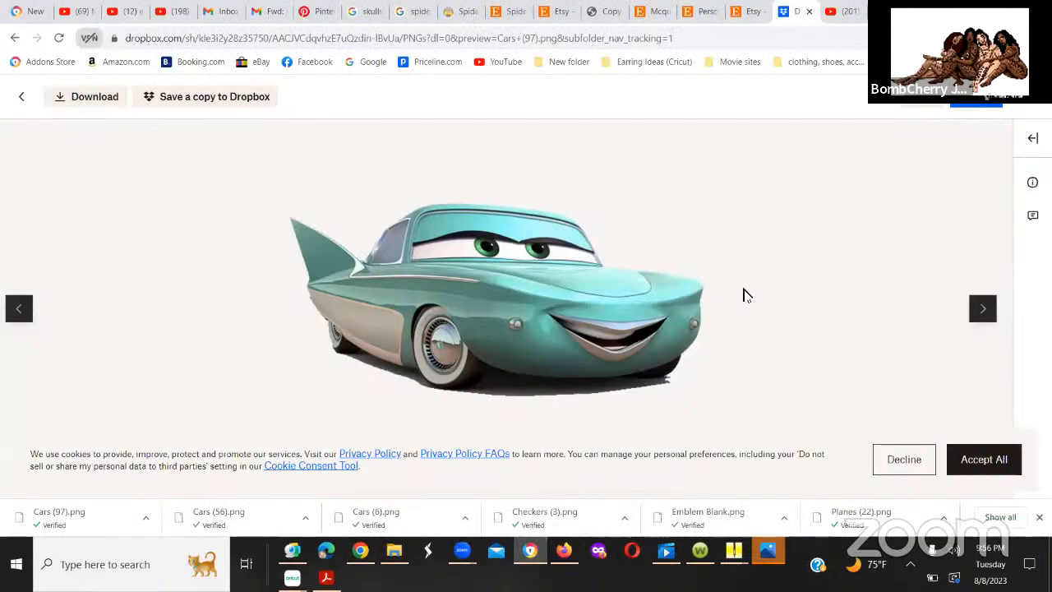
click(21, 97)
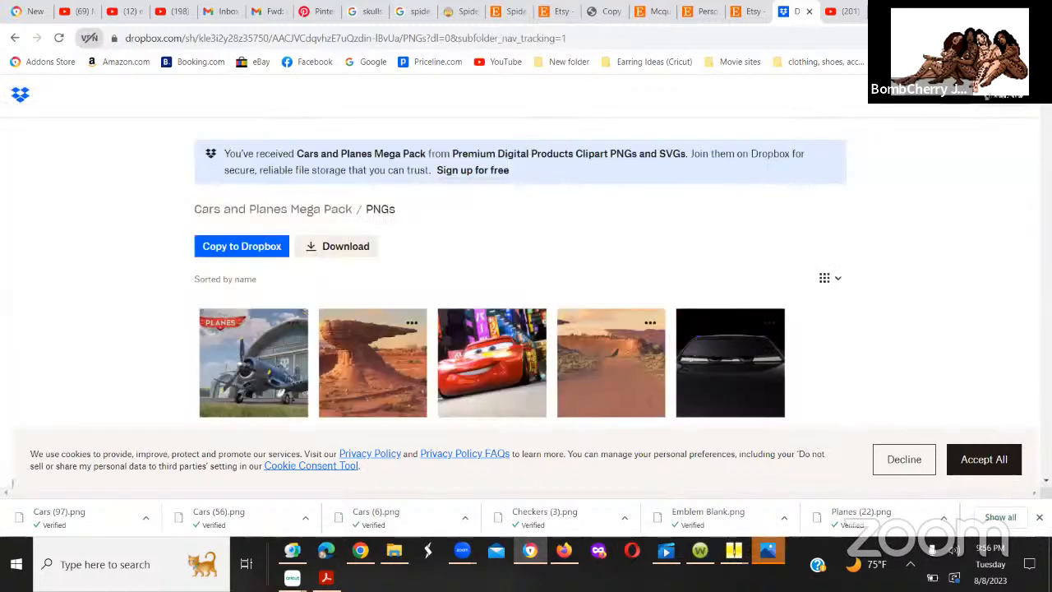
Step: Look through the Cars character images and the Cars Font Black letters and numbers in the PNGs folder
scroll(491, 271, down, 20)
scroll(491, 271, down, 20)
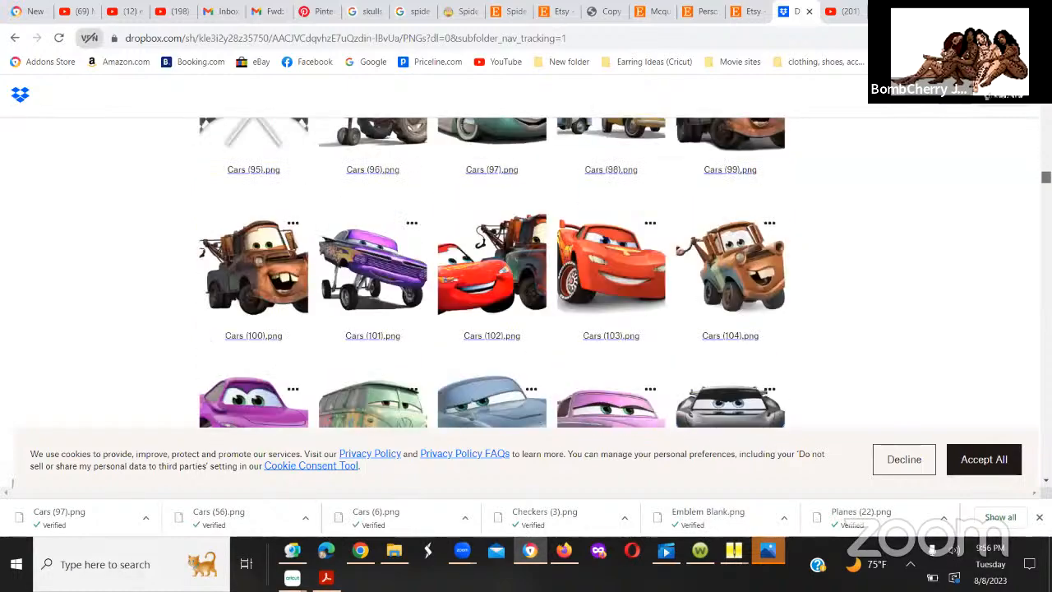
scroll(491, 271, down, 3)
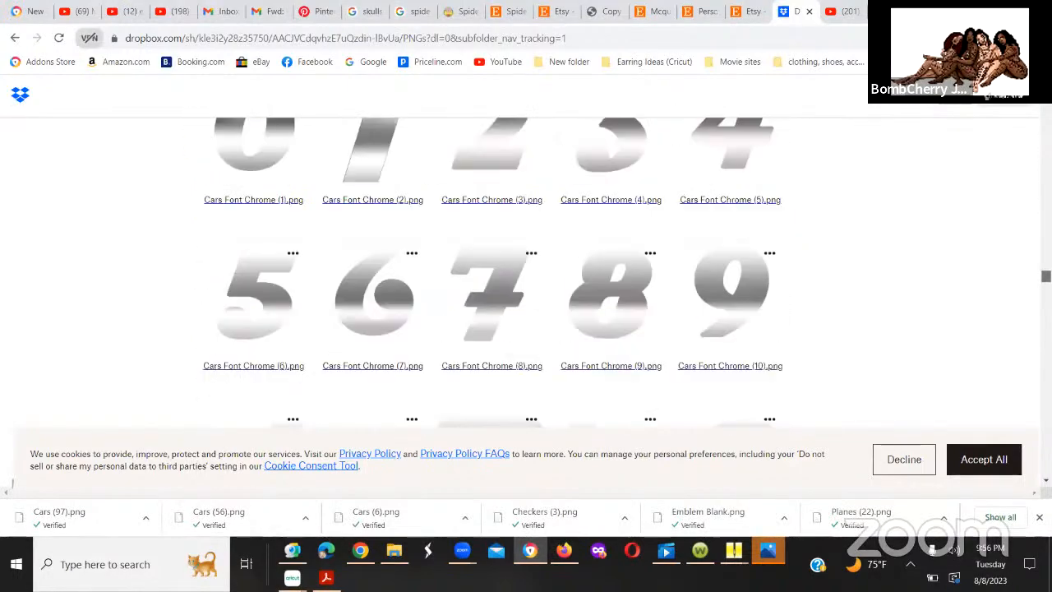
scroll(492, 272, up, 10)
scroll(492, 271, up, 6)
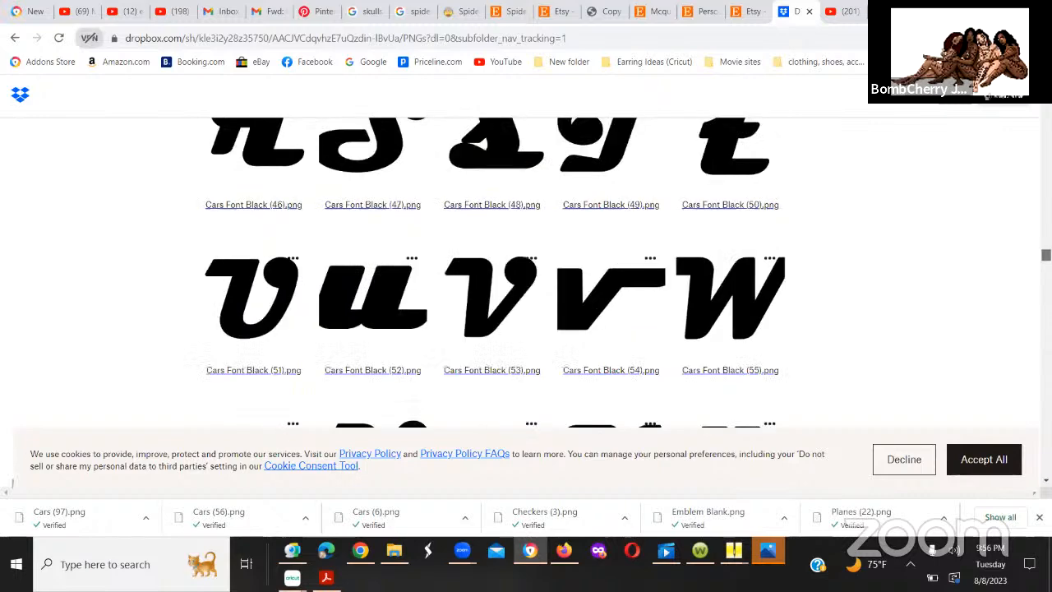
scroll(491, 271, up, 6)
scroll(492, 271, up, 12)
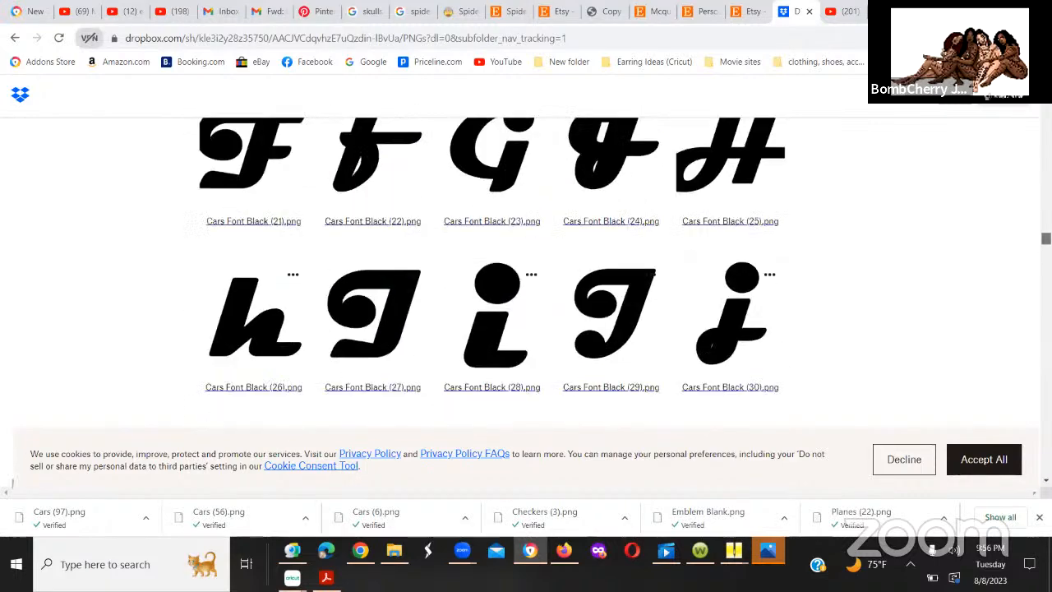
scroll(491, 271, down, 2)
scroll(491, 271, down, 10)
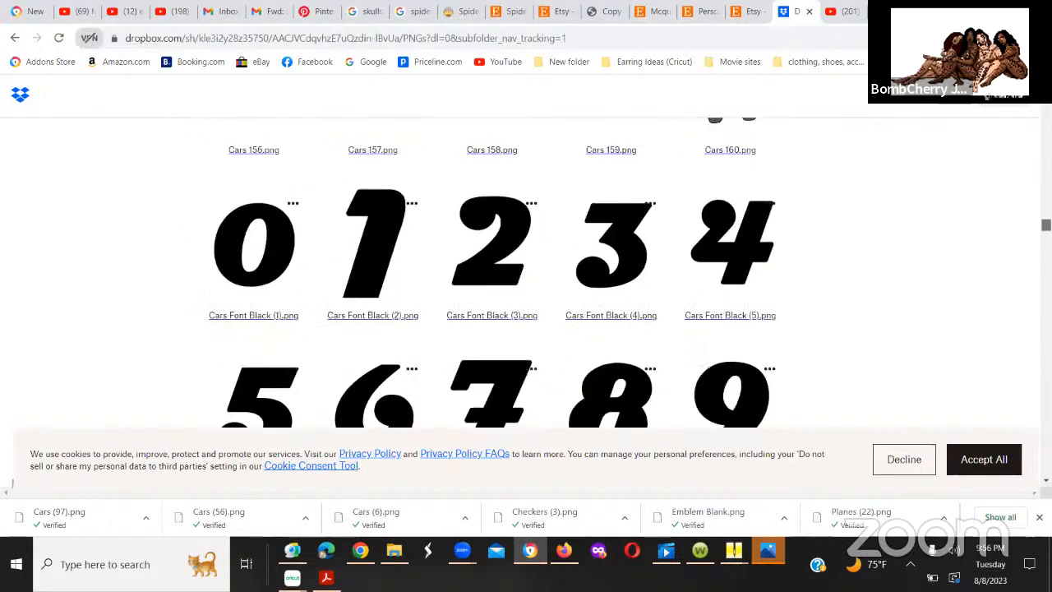
scroll(492, 271, down, 2)
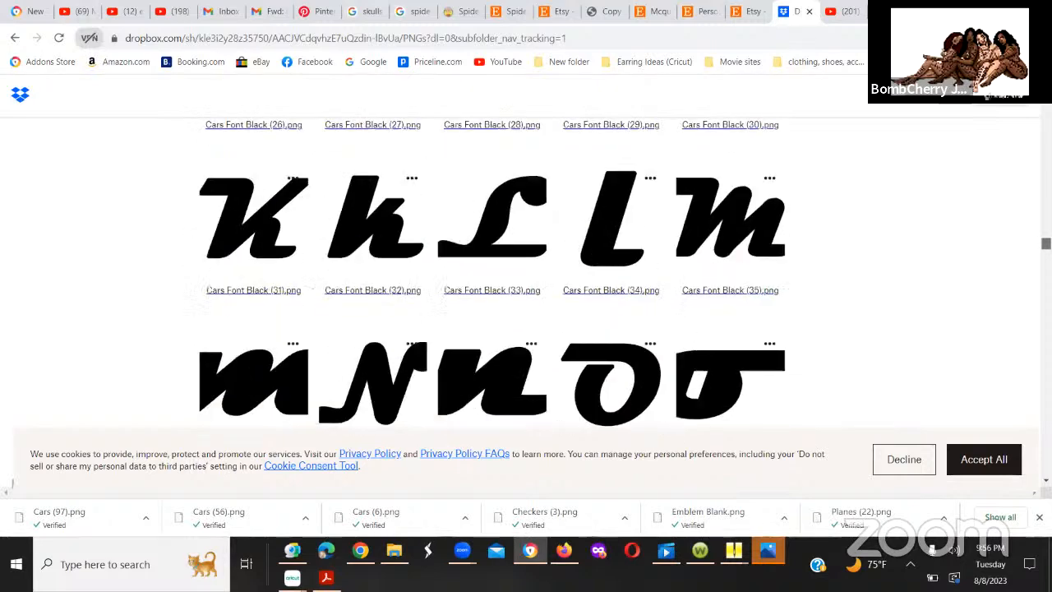
scroll(492, 272, down, 6)
scroll(492, 271, down, 3)
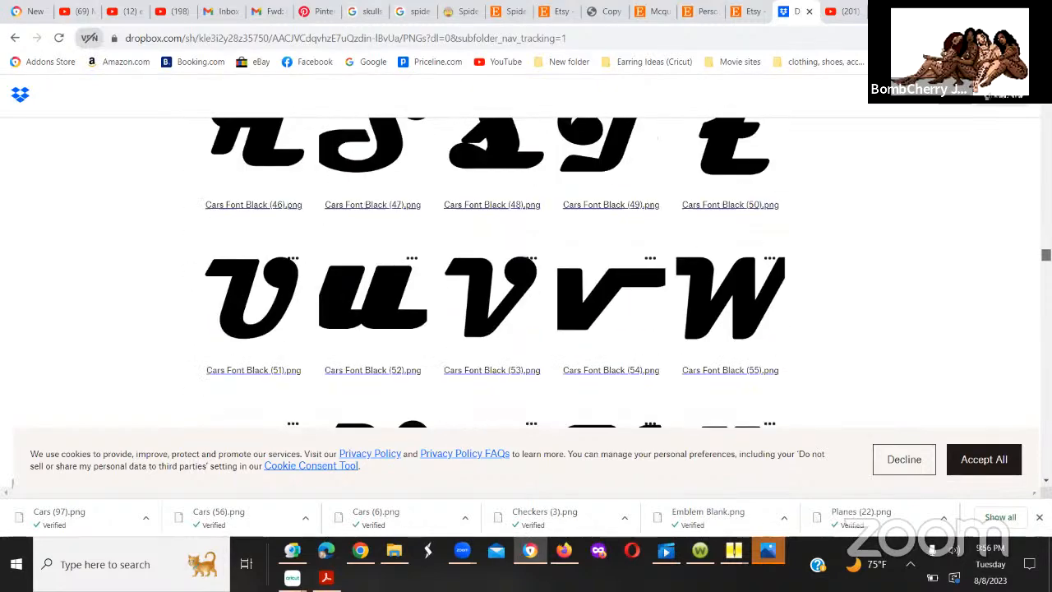
Step: Examine the Cars Font Chrome and Cars Font Red letter images in the PNGs folder
scroll(491, 271, down, 5)
scroll(492, 271, down, 10)
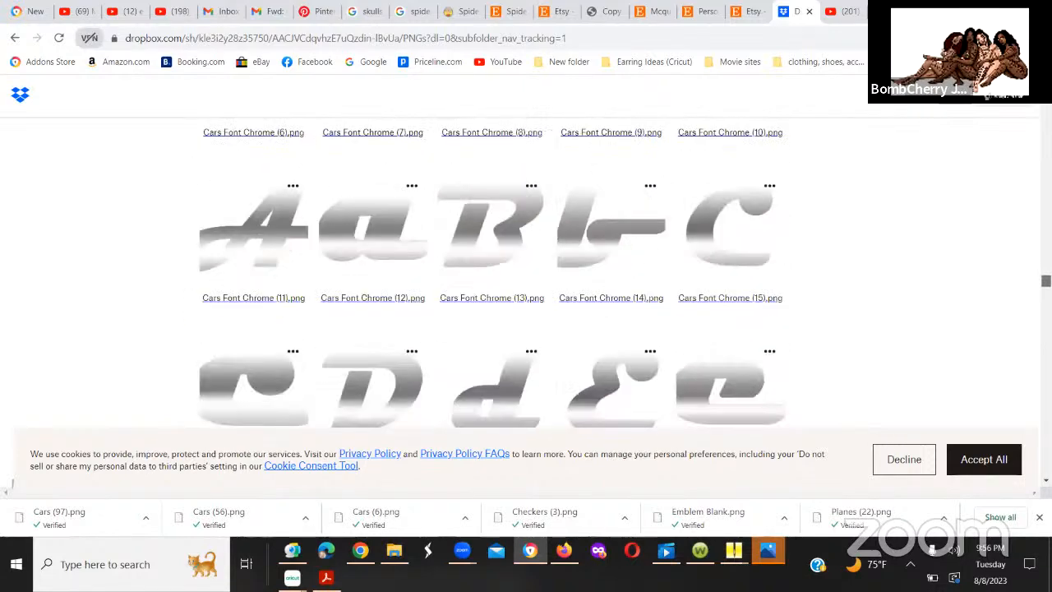
scroll(1026, 309, down, 14)
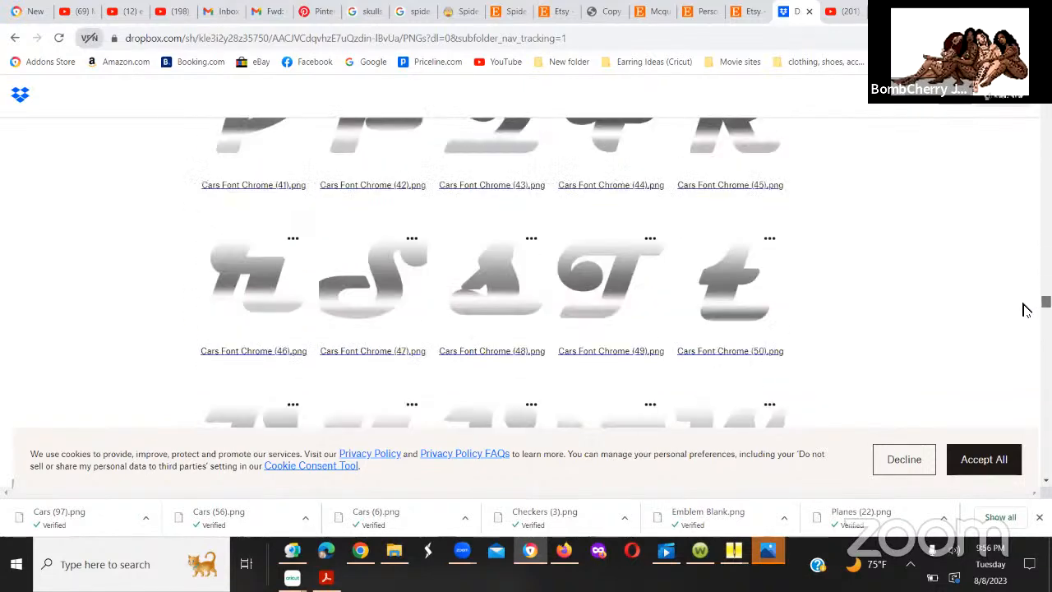
scroll(1026, 309, down, 4)
scroll(1027, 312, down, 7)
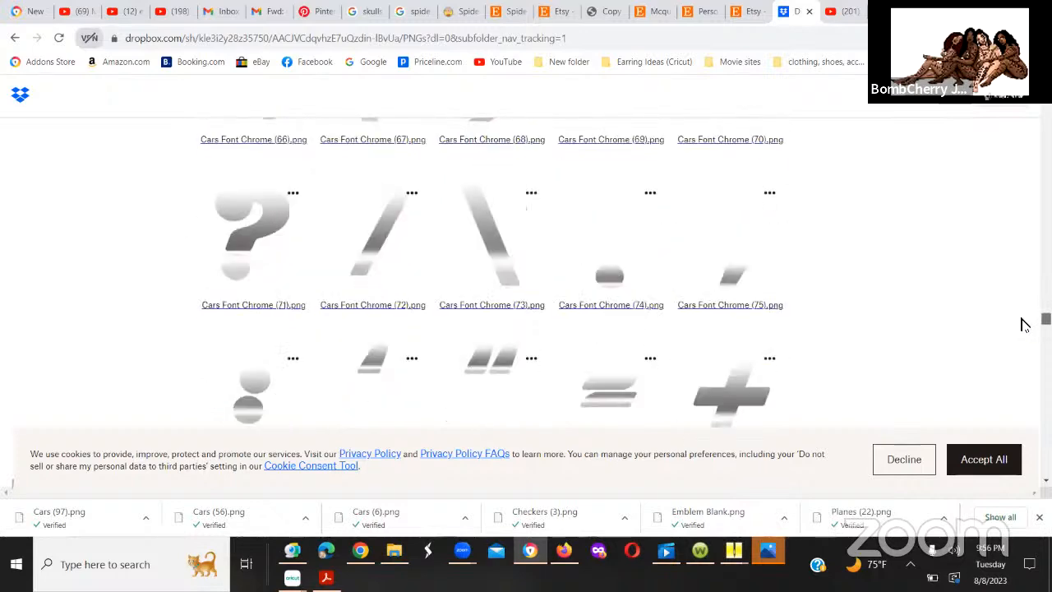
scroll(1024, 324, down, 8)
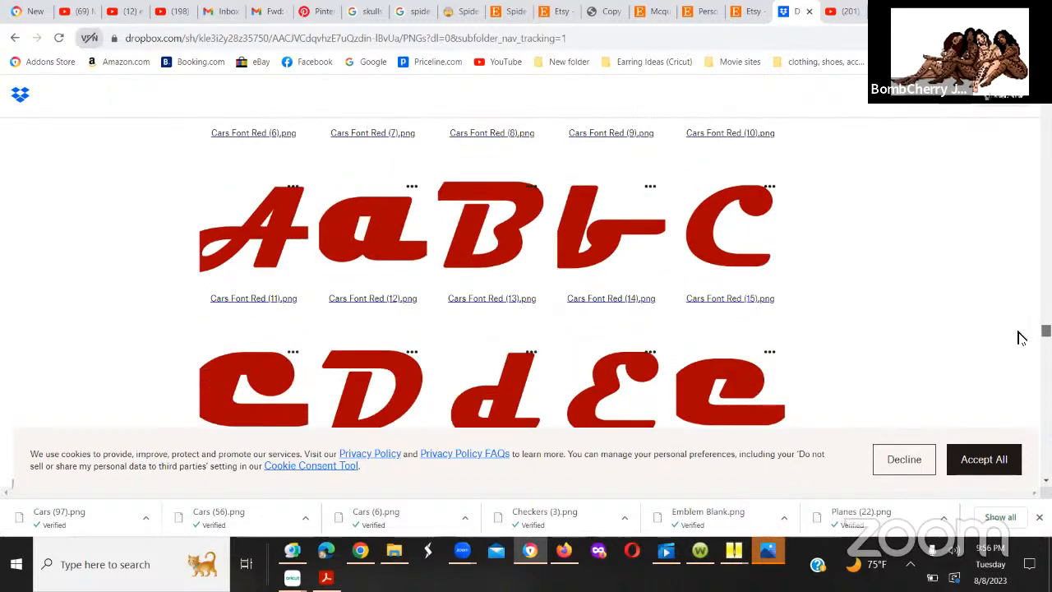
drag(1019, 331, 1018, 332)
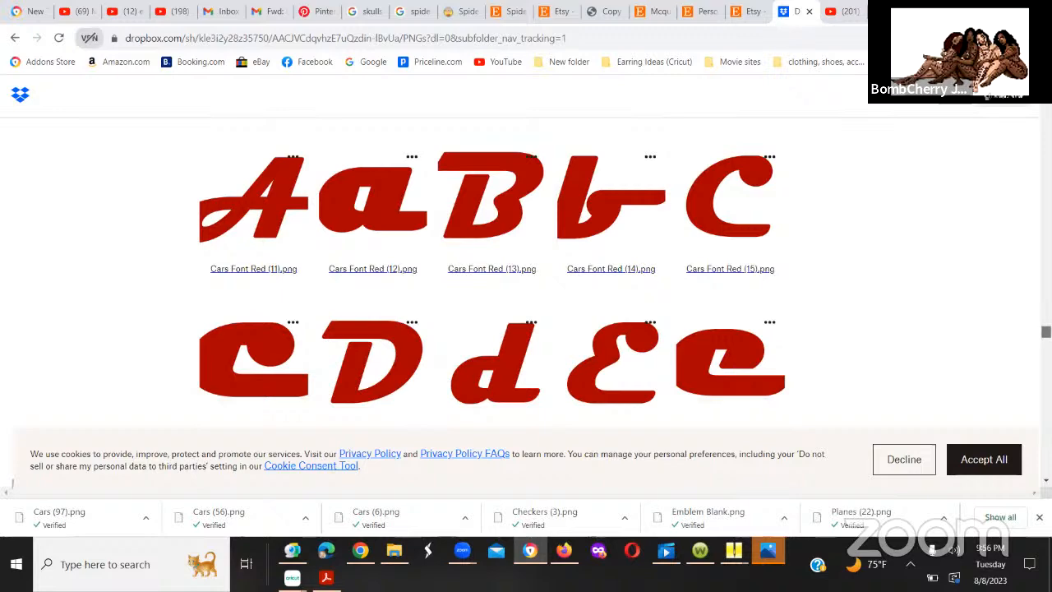
scroll(526, 271, down, 8)
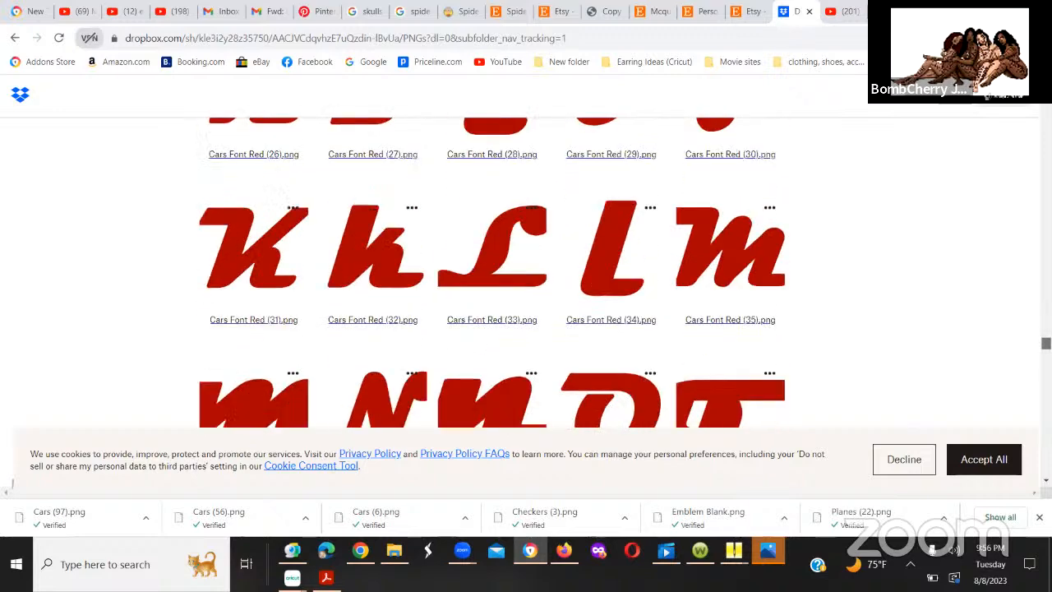
scroll(491, 271, down, 5)
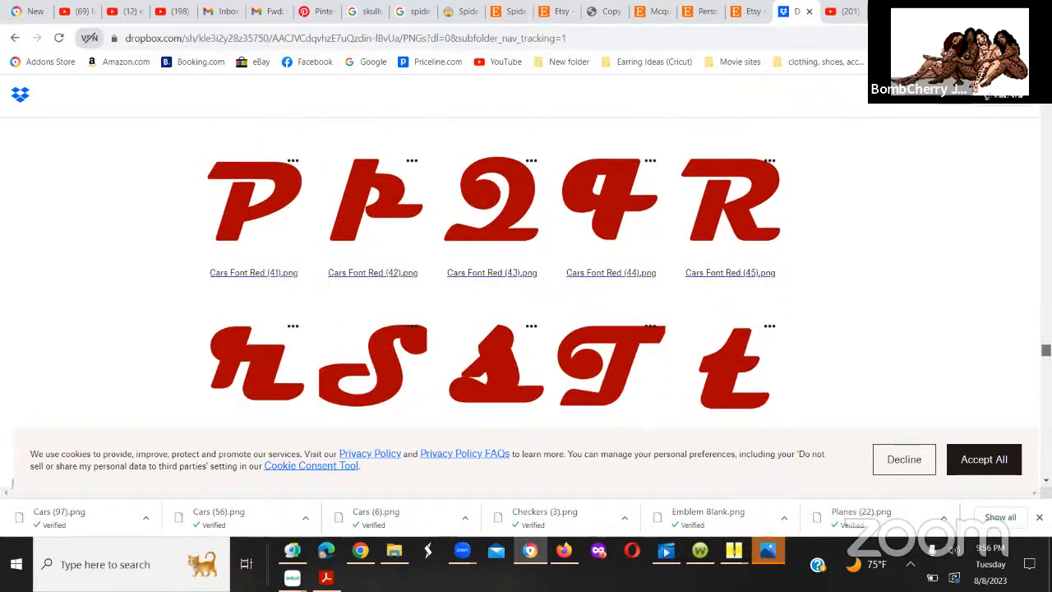
scroll(491, 272, down, 12)
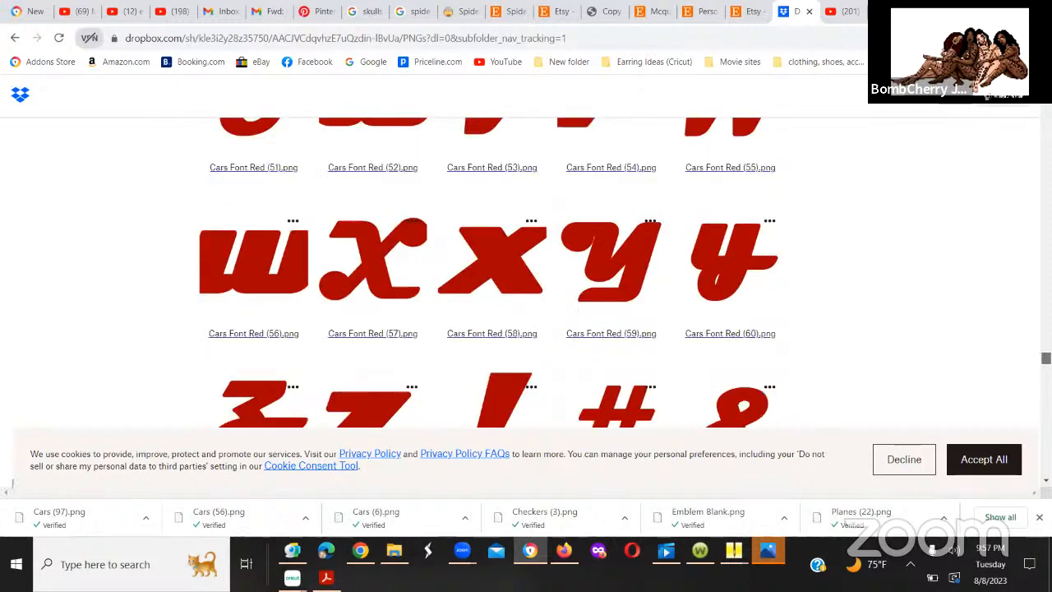
Step: Look over the Checkers, Cupcake Topper, Extras, Planes, Sign and Tire Track images, and return to the Cars character images
scroll(1027, 379, down, 10)
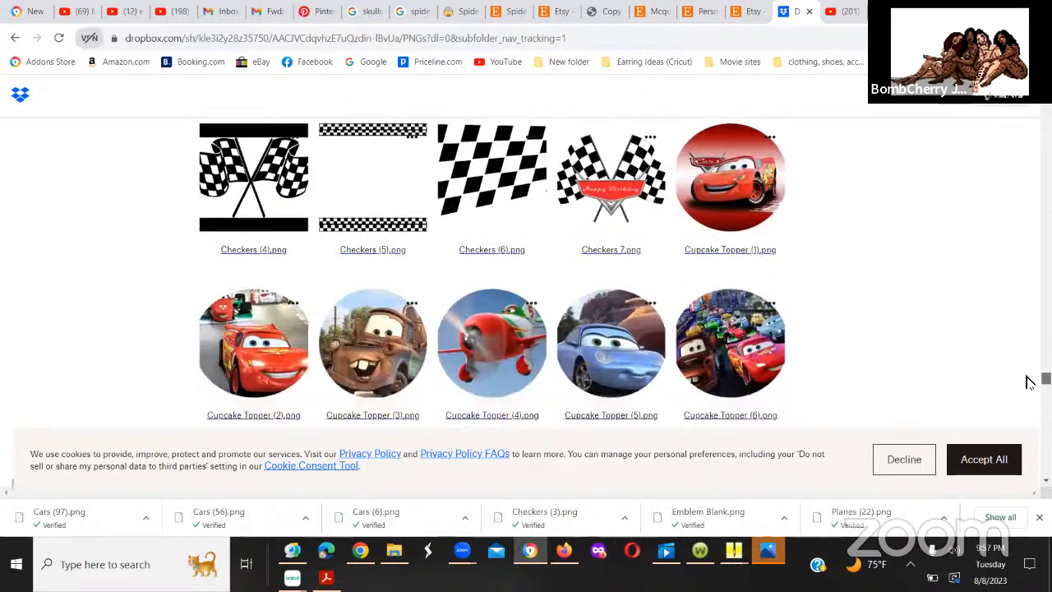
scroll(1029, 382, down, 3)
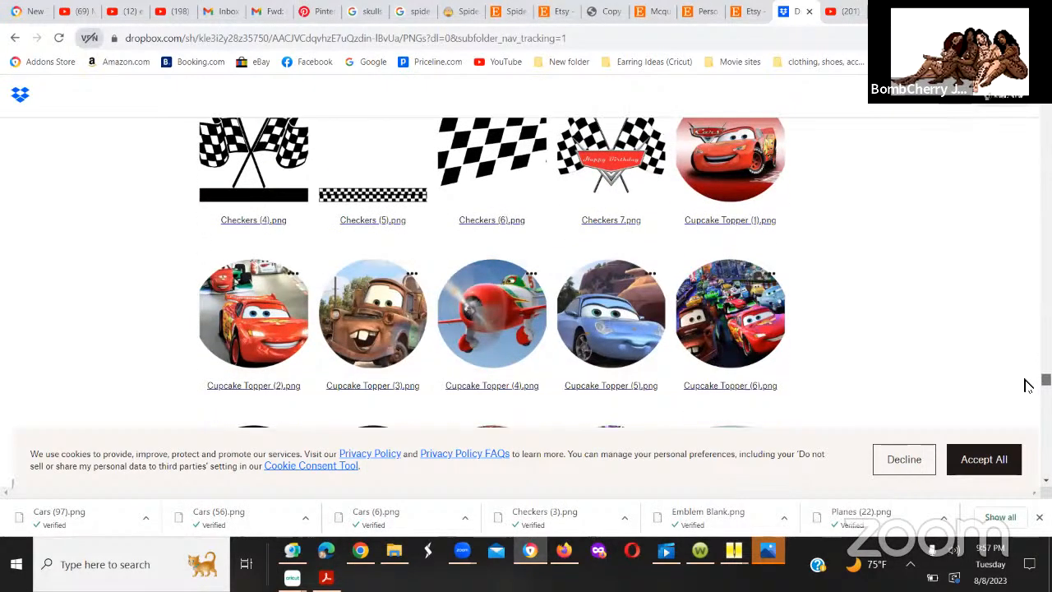
scroll(1024, 395, down, 20)
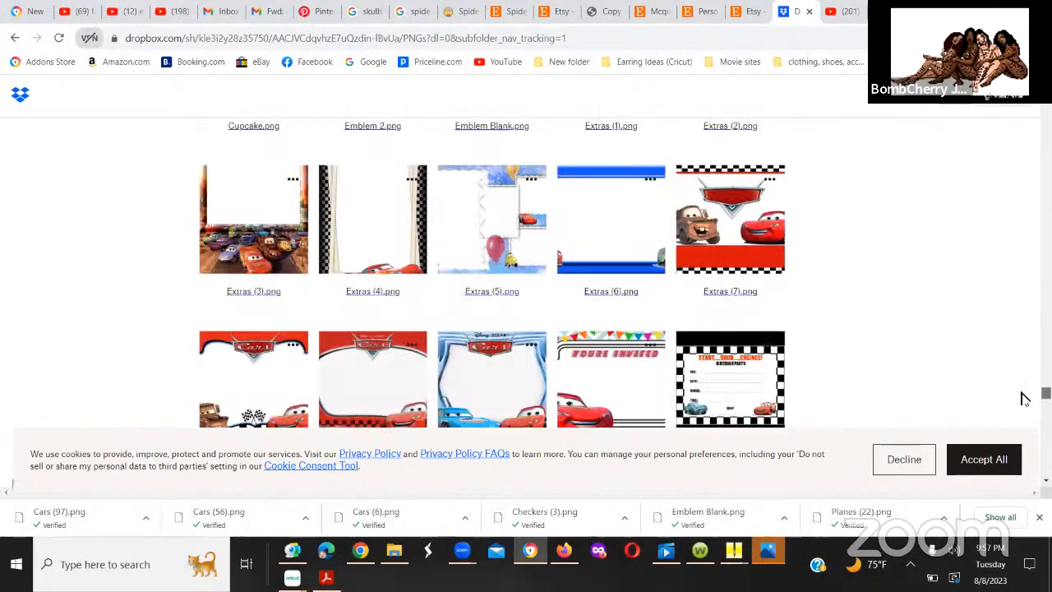
scroll(1019, 427, down, 10)
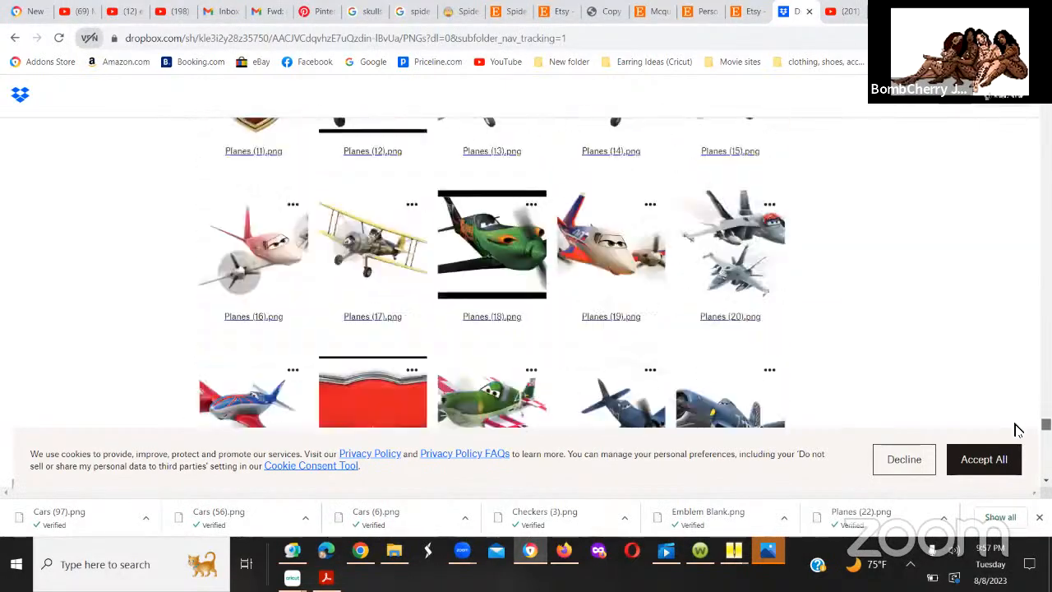
scroll(1015, 435, down, 3)
scroll(1016, 438, down, 1)
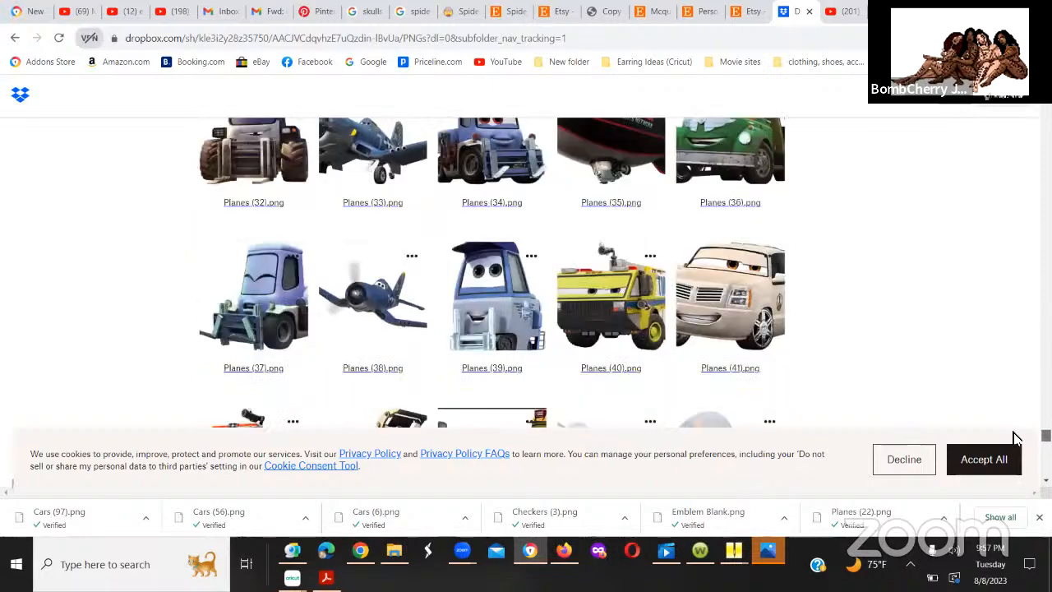
scroll(1014, 444, down, 5)
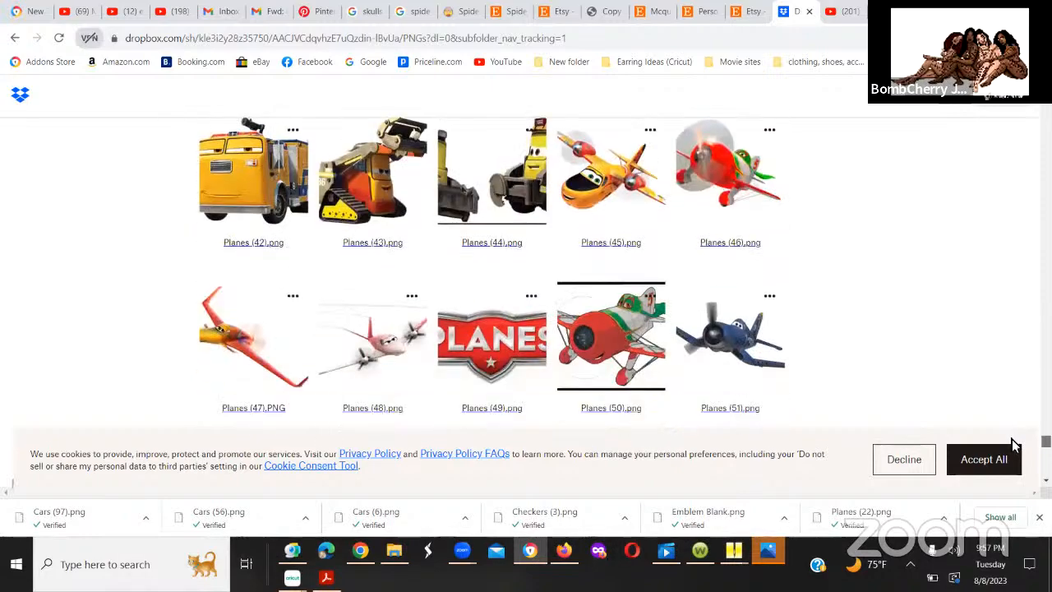
scroll(1012, 452, down, 10)
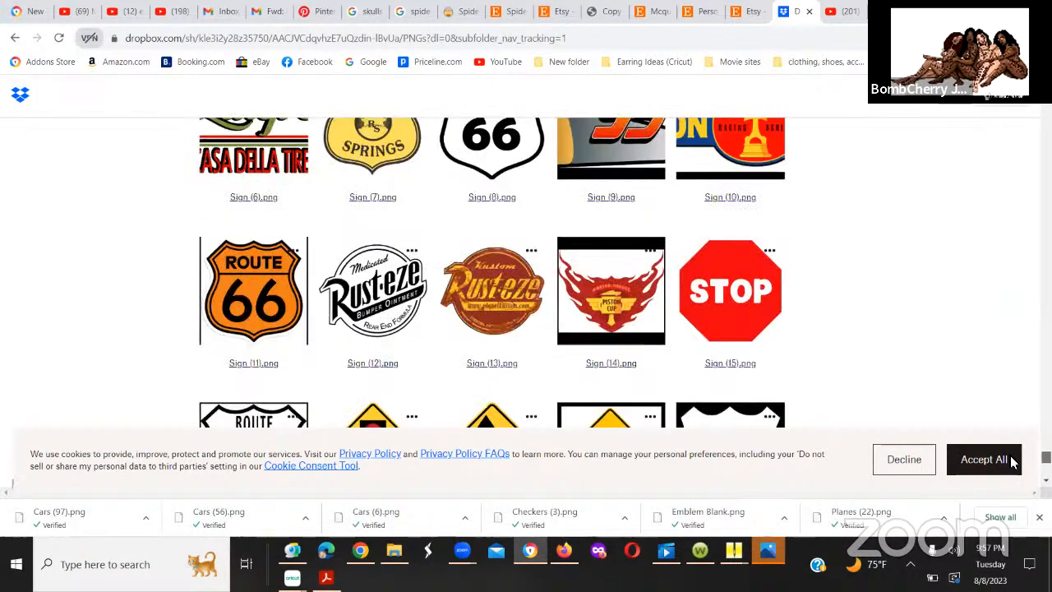
scroll(1010, 455, down, 9)
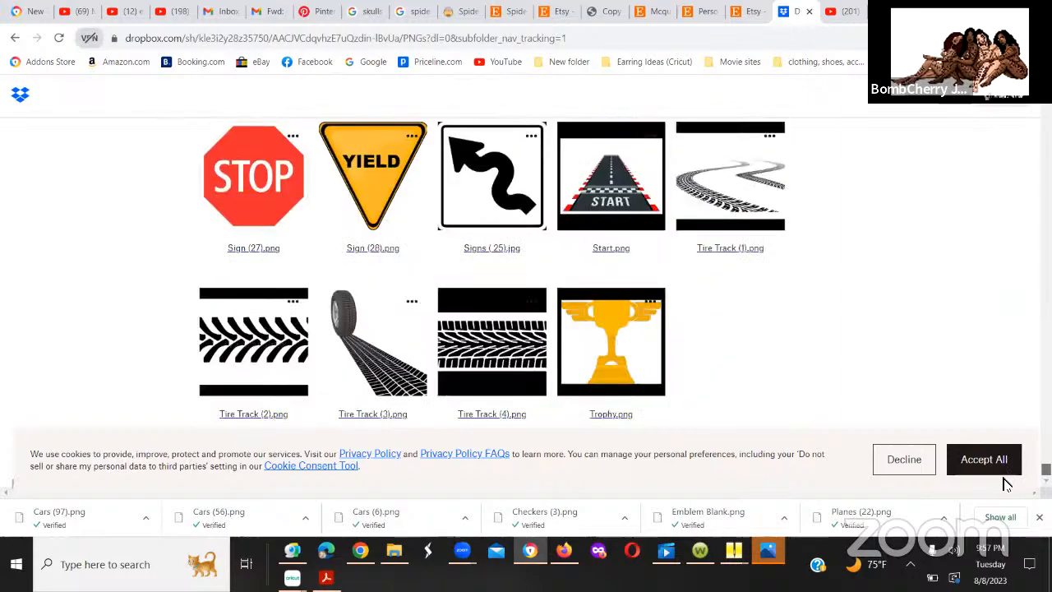
scroll(1013, 402, up, 8)
scroll(1014, 403, up, 15)
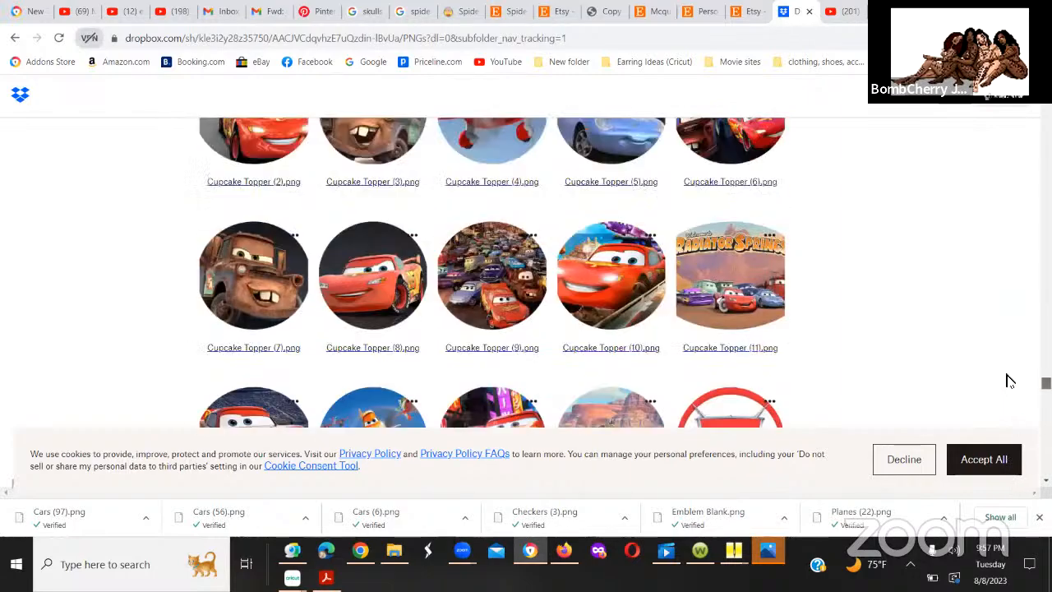
scroll(1010, 379, up, 20)
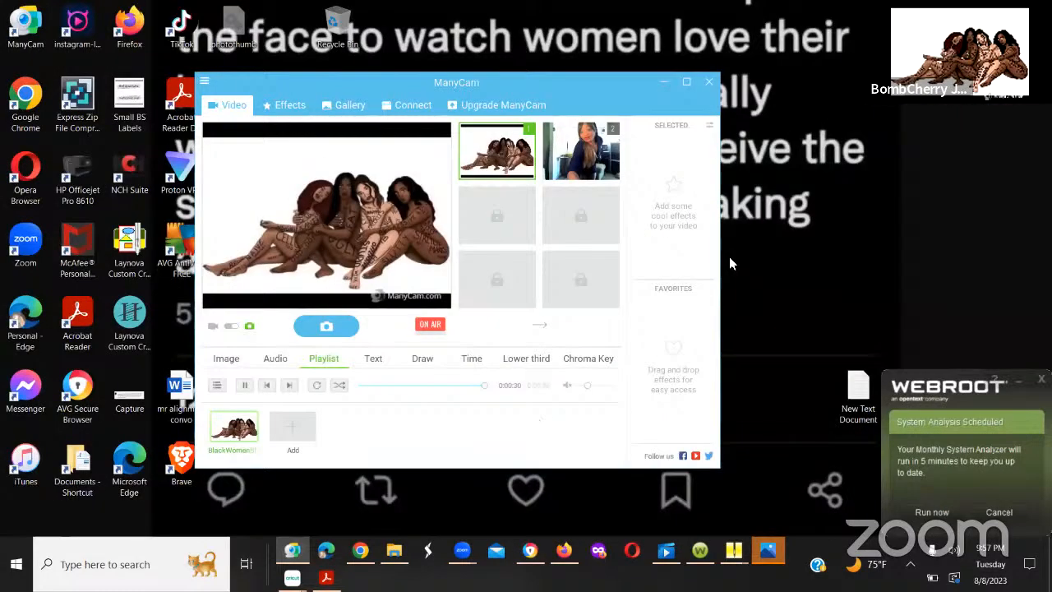
Step: Switch to the Cricut Design Space upload window and add the purple lowrider image Cars (56) to the canvas
click(528, 564)
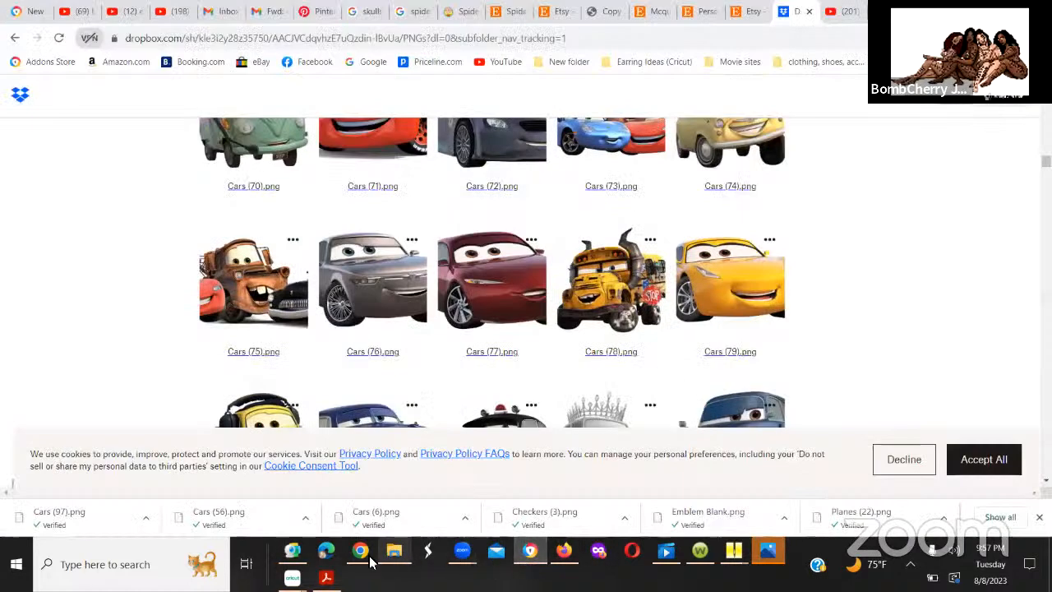
mouse_move(293, 578)
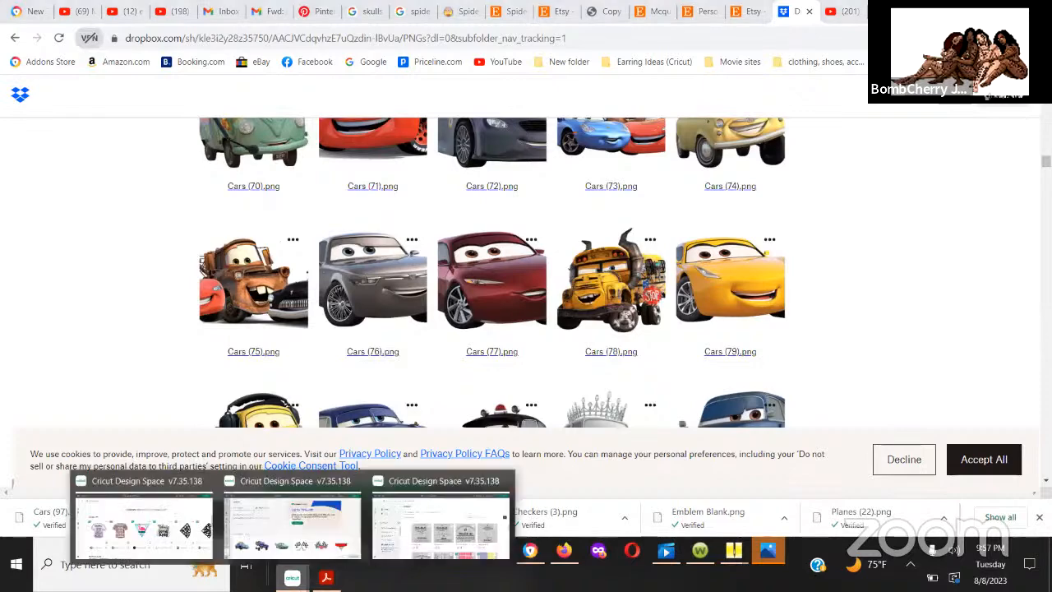
click(302, 480)
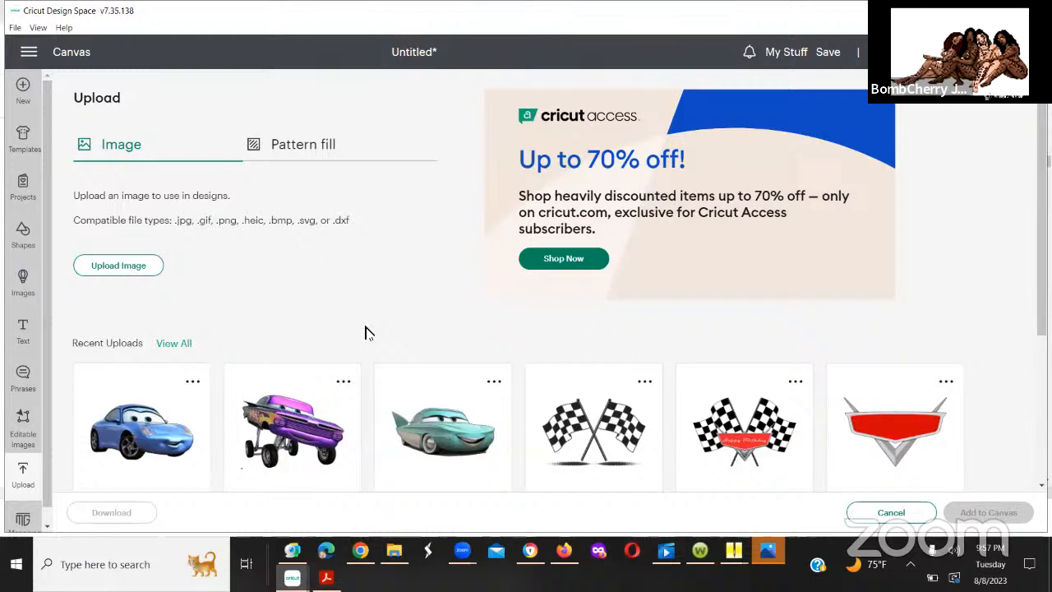
click(278, 434)
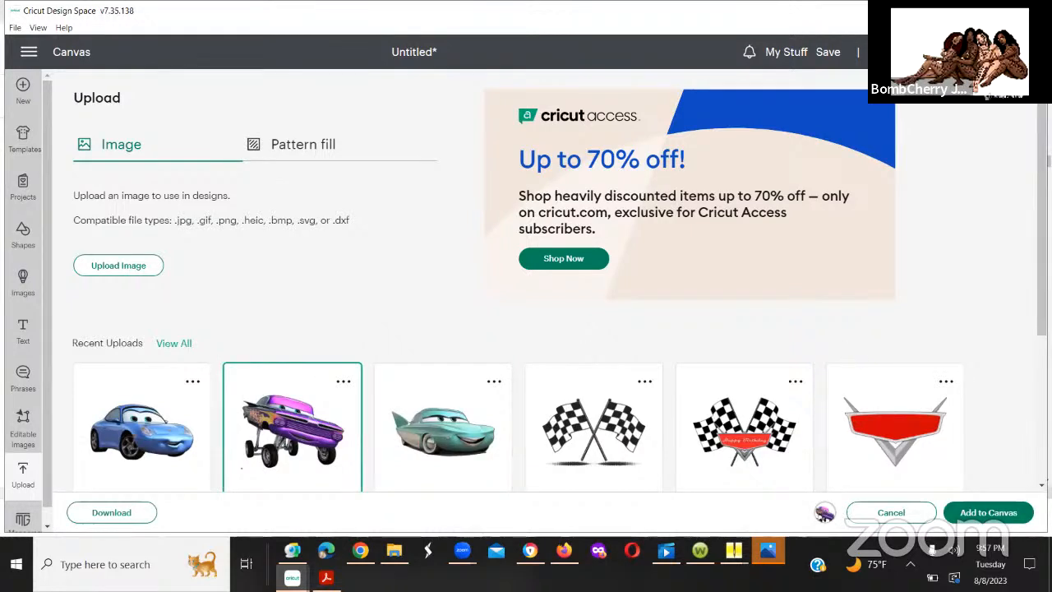
click(970, 516)
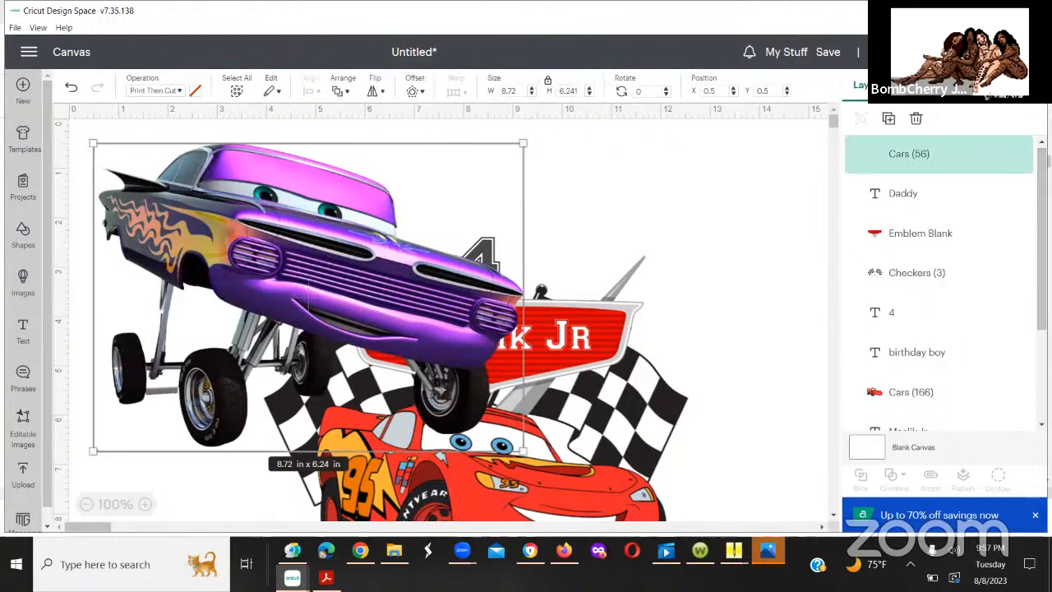
Step: Move the purple lowrider image down the canvas from the first birthday boy design to the Daddy design
drag(1042, 265, 1042, 326)
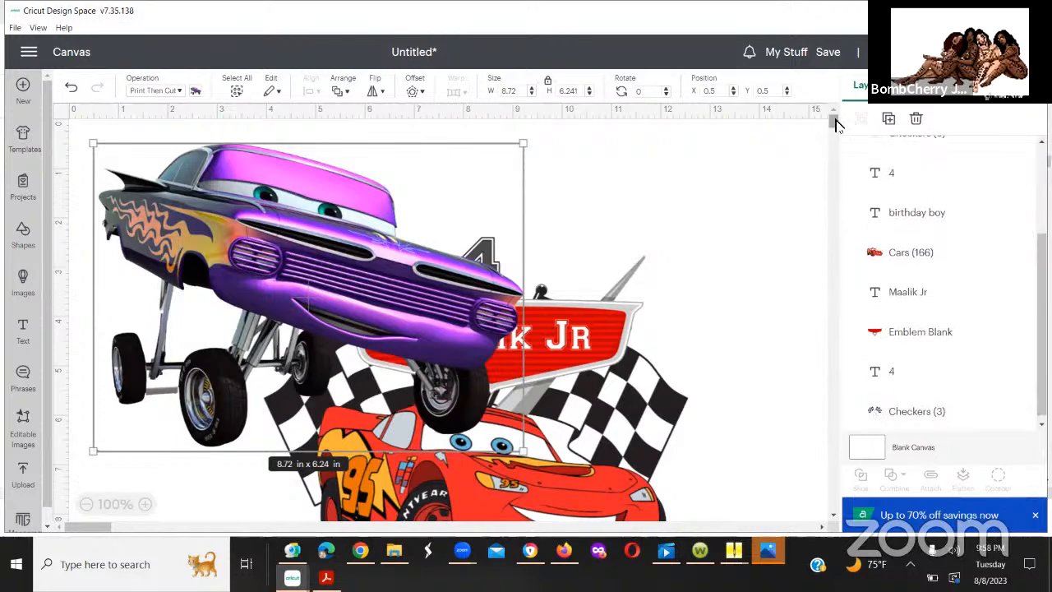
drag(834, 118, 834, 136)
drag(433, 135, 571, 572)
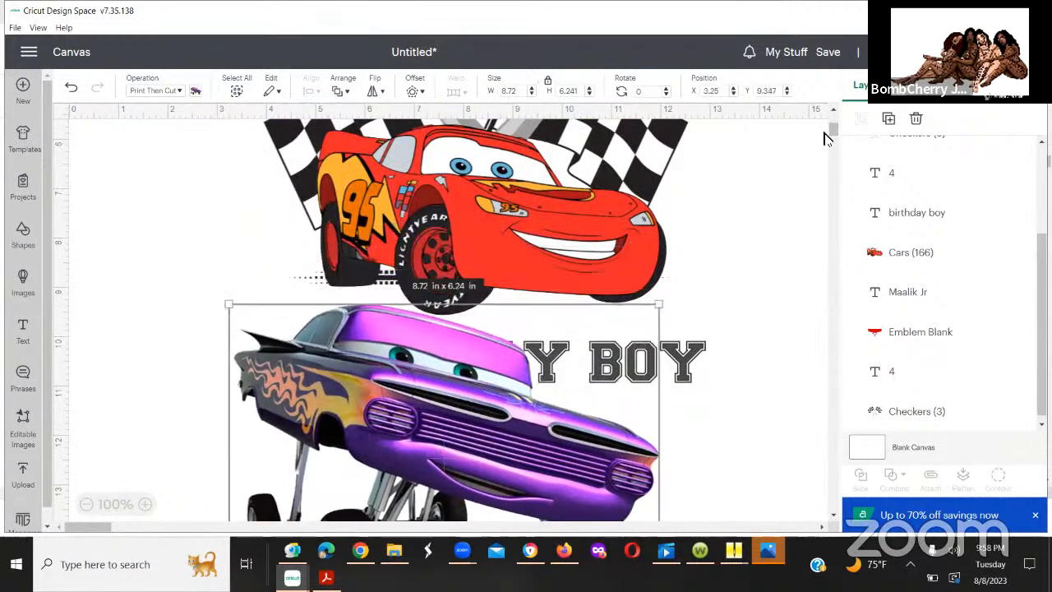
mouse_move(833, 141)
mouse_down()
mouse_move(837, 155)
mouse_move(830, 141)
mouse_up()
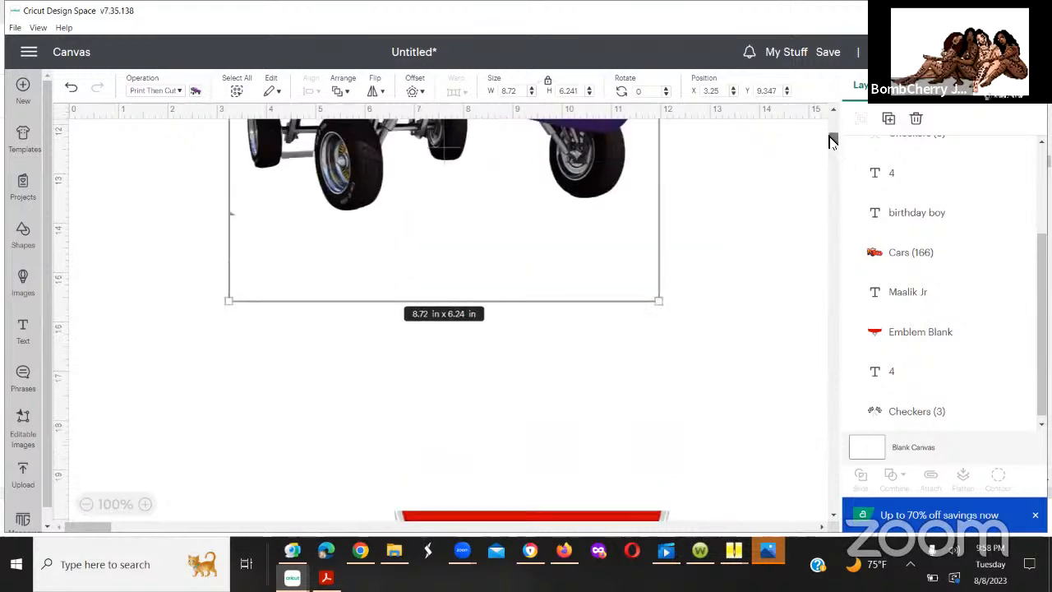
scroll(539, 189, up, 5)
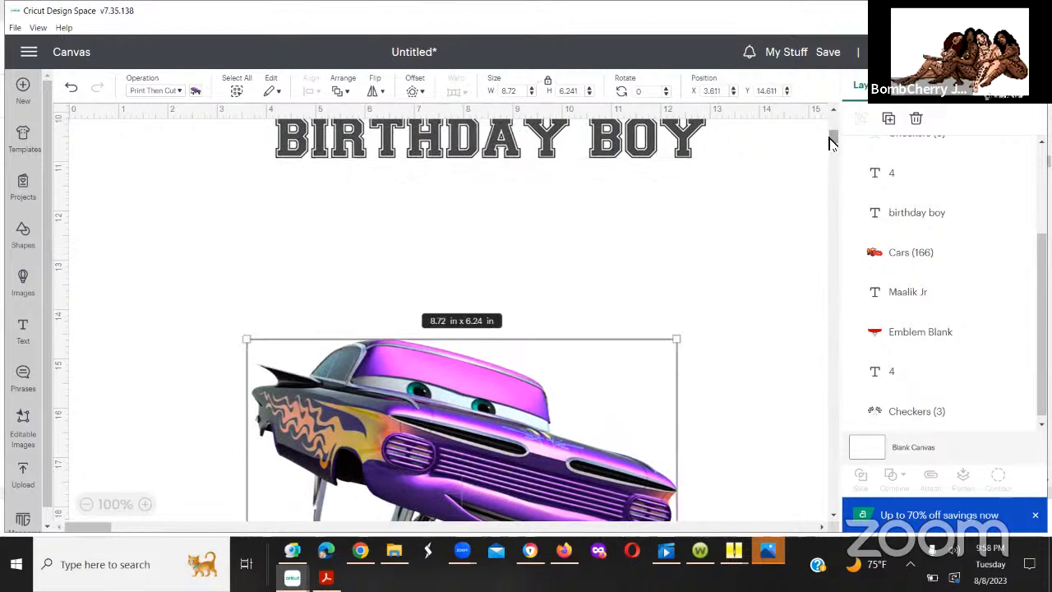
drag(831, 146, 829, 162)
scroll(831, 167, down, 5)
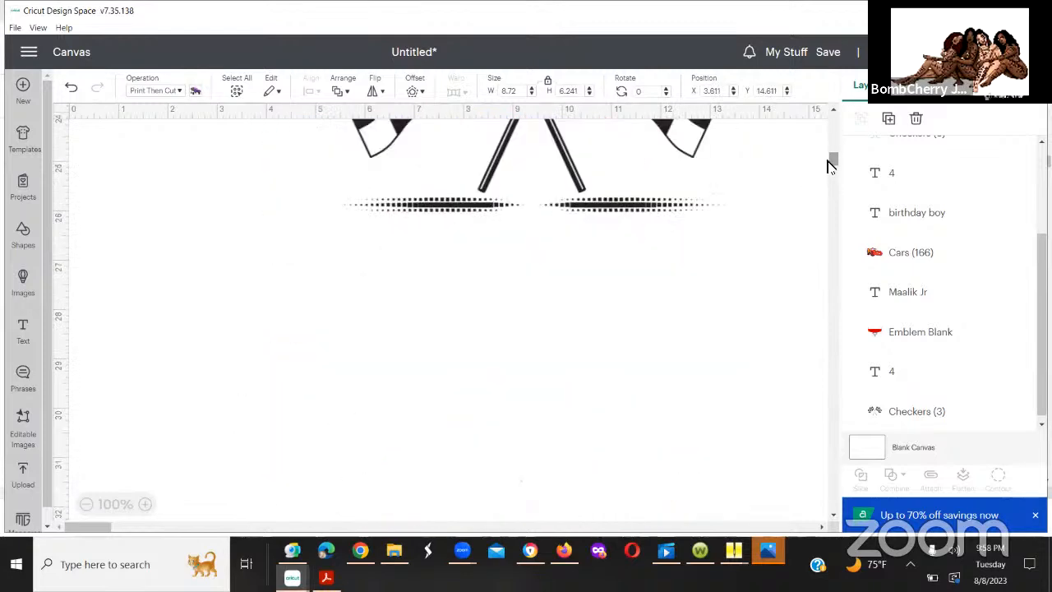
scroll(831, 161, up, 5)
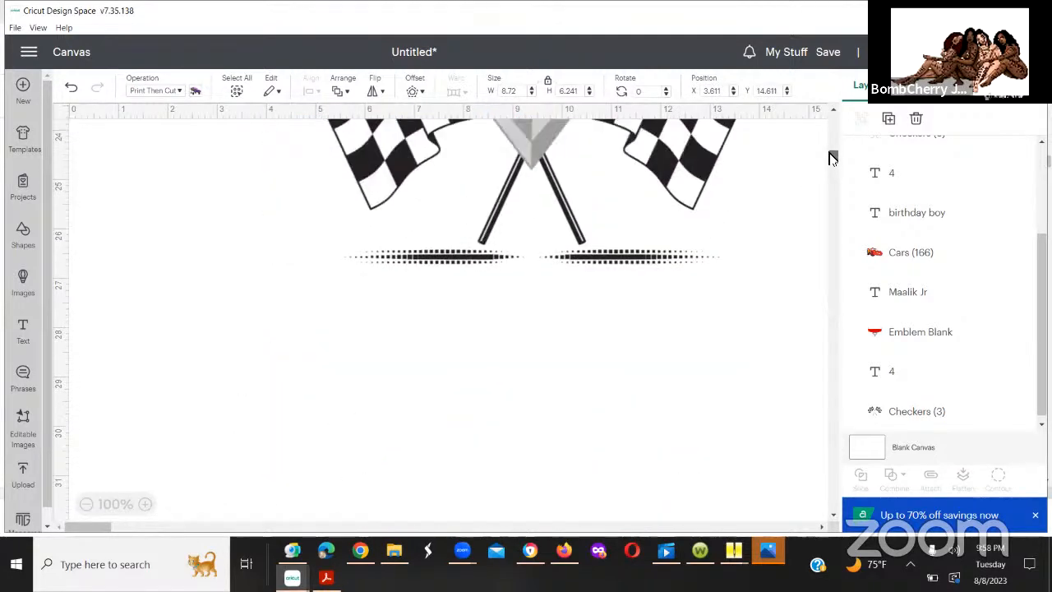
click(611, 126)
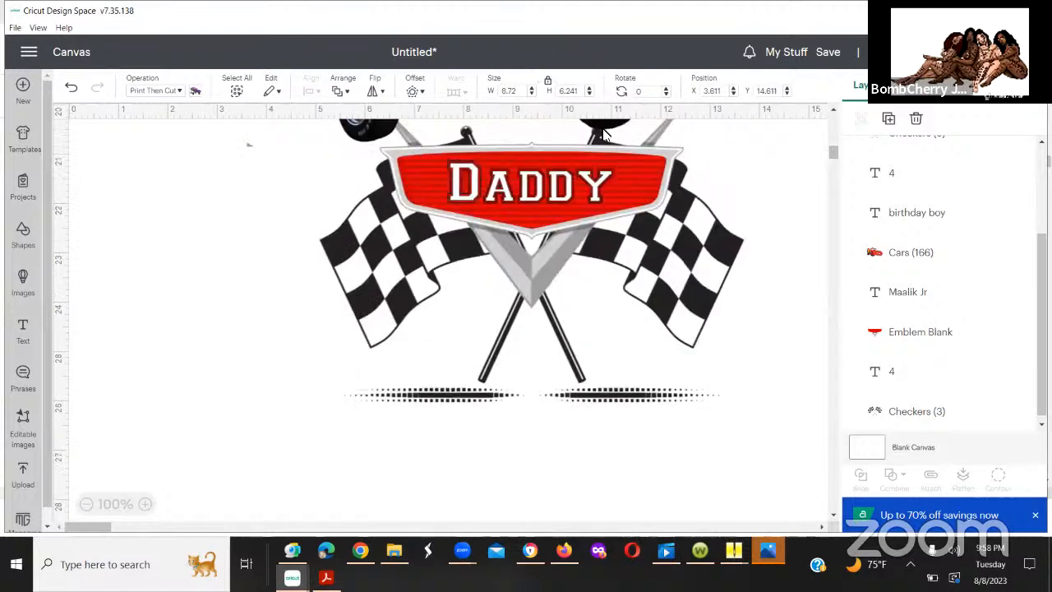
click(604, 133)
drag(604, 174, 579, 438)
click(874, 253)
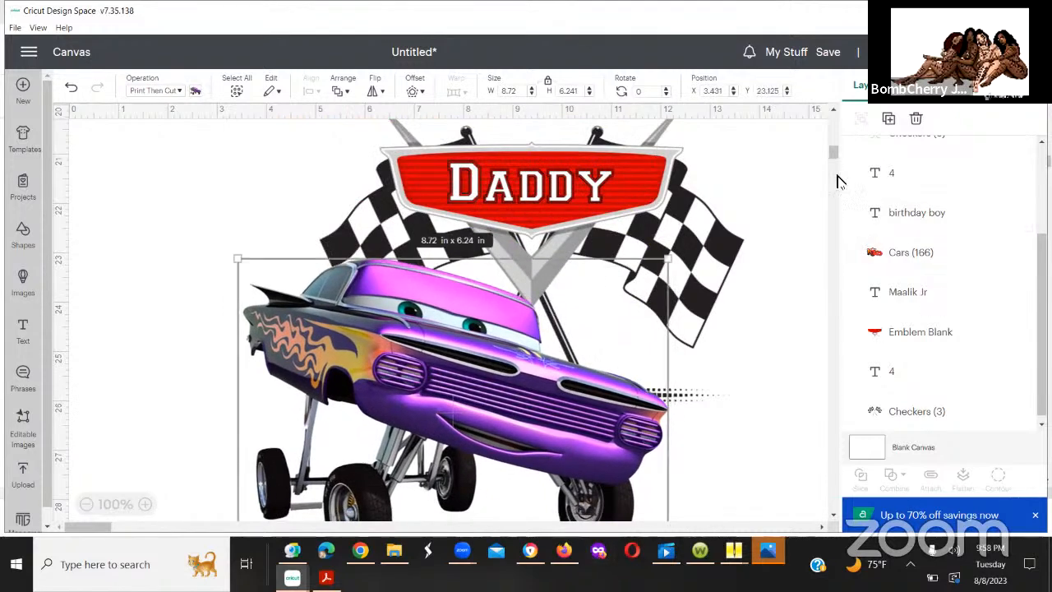
Step: Center the purple lowrider beneath the Daddy emblem so it overlaps the checkered flags
scroll(834, 156, down, 6)
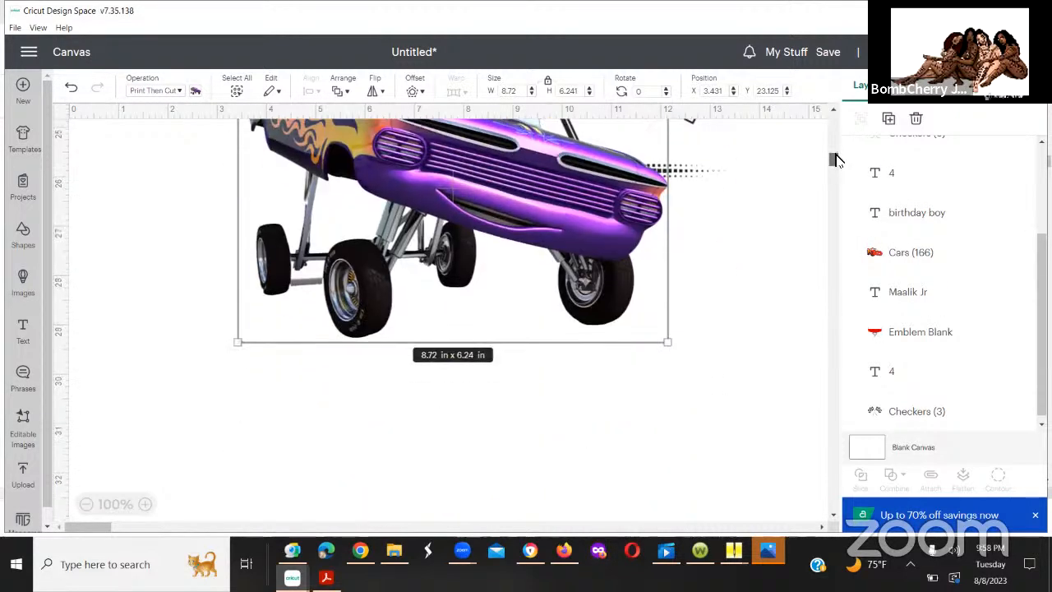
scroll(834, 156, up, 3)
scroll(834, 154, up, 2)
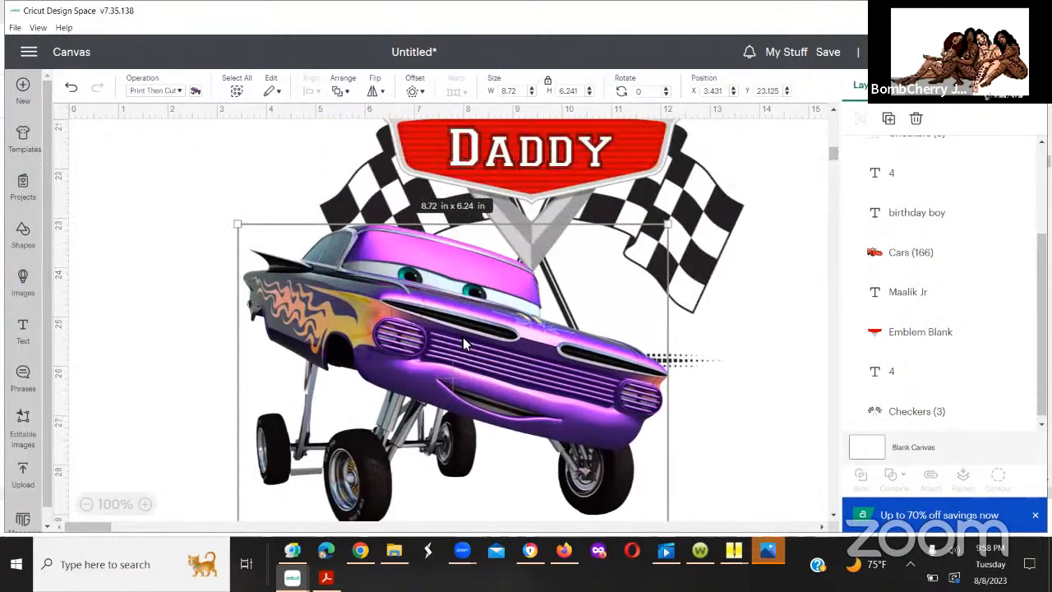
drag(463, 344, 507, 335)
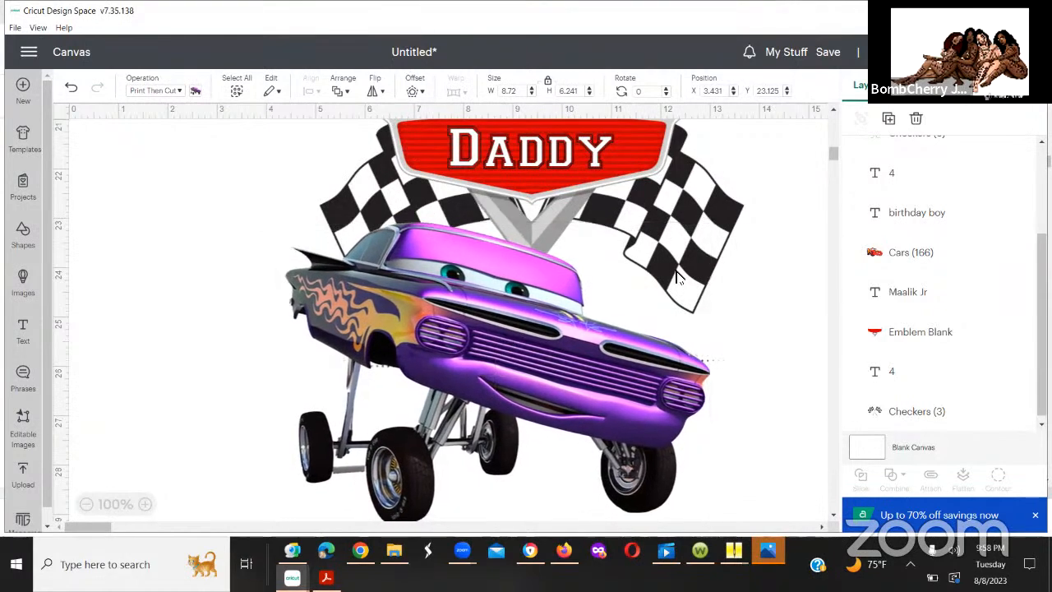
Step: Add a new text object below the purple lowrider and select its placeholder wording
mouse_move(832, 153)
mouse_down()
mouse_move(822, 129)
mouse_move(827, 152)
mouse_up()
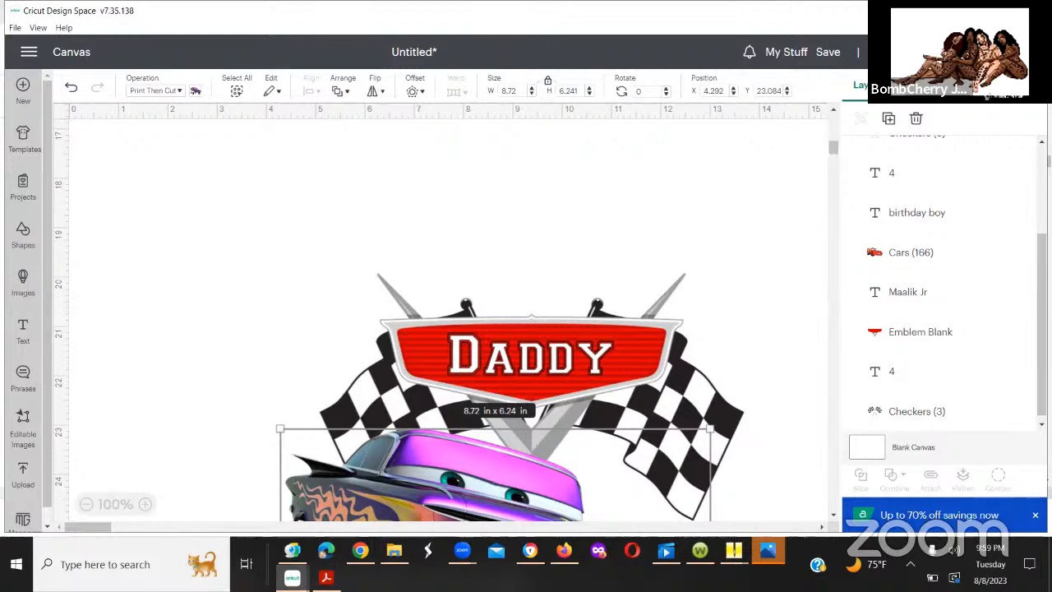
mouse_move(831, 145)
mouse_down()
mouse_move(833, 170)
mouse_move(834, 159)
mouse_up()
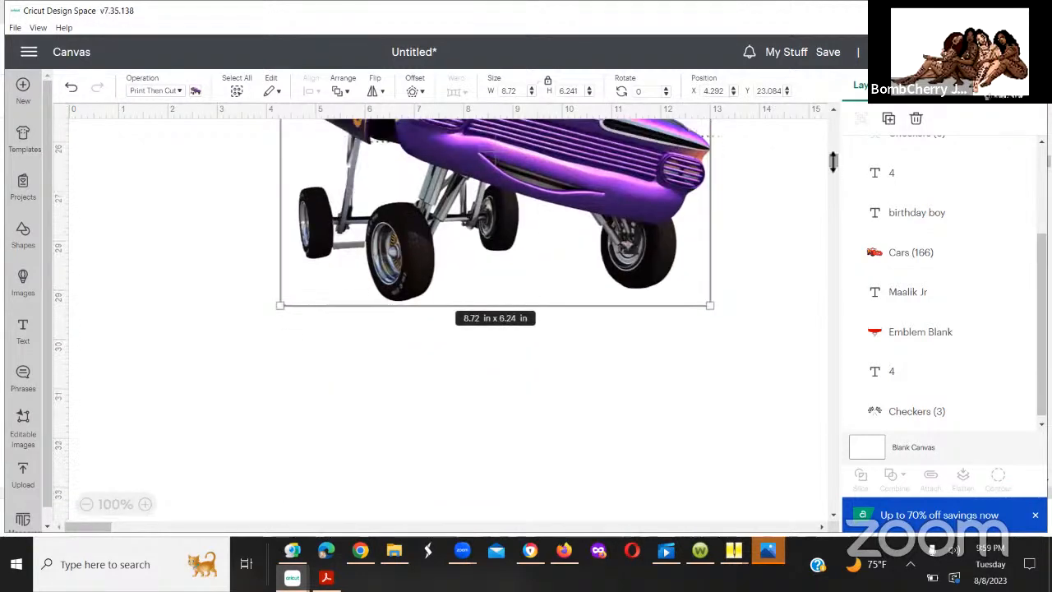
click(527, 355)
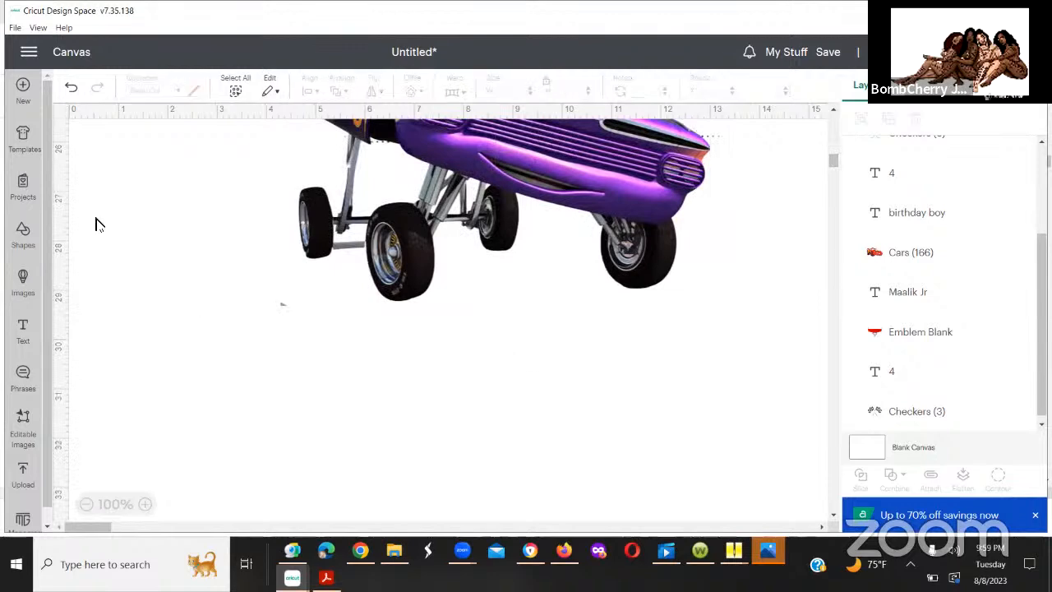
click(25, 330)
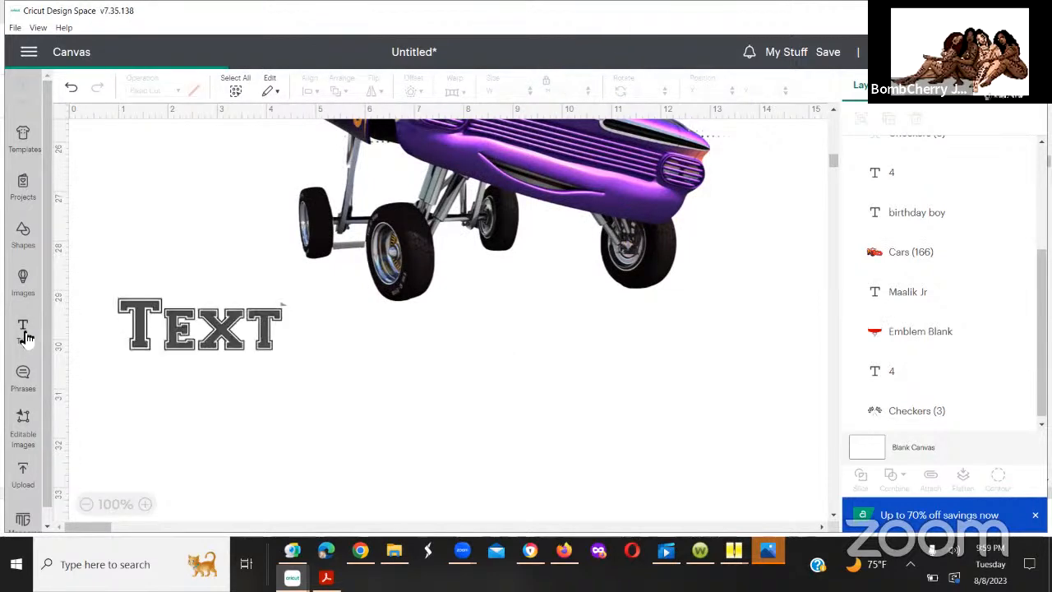
click(141, 403)
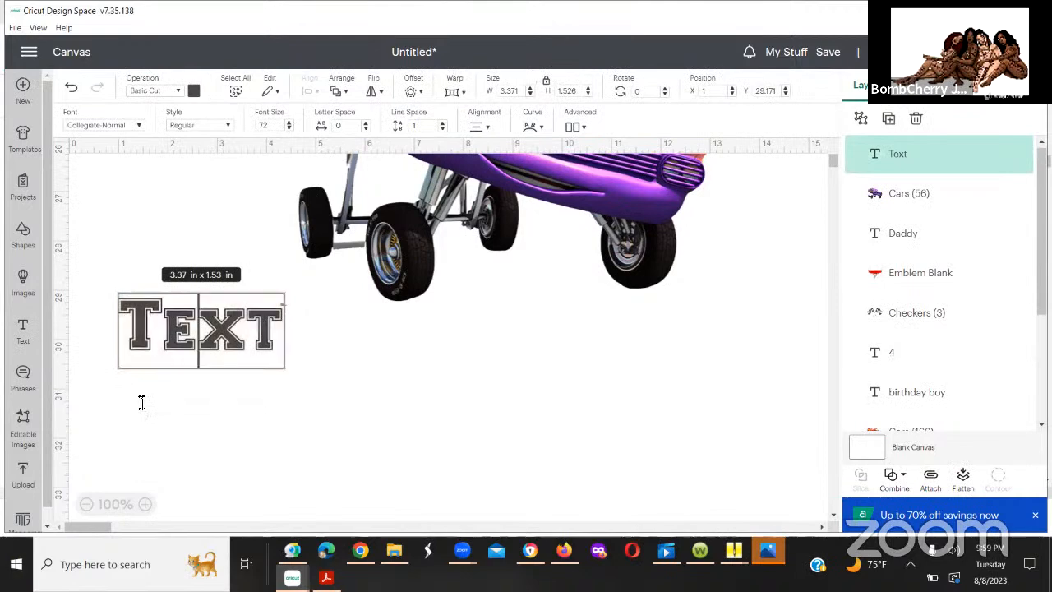
double_click(224, 325)
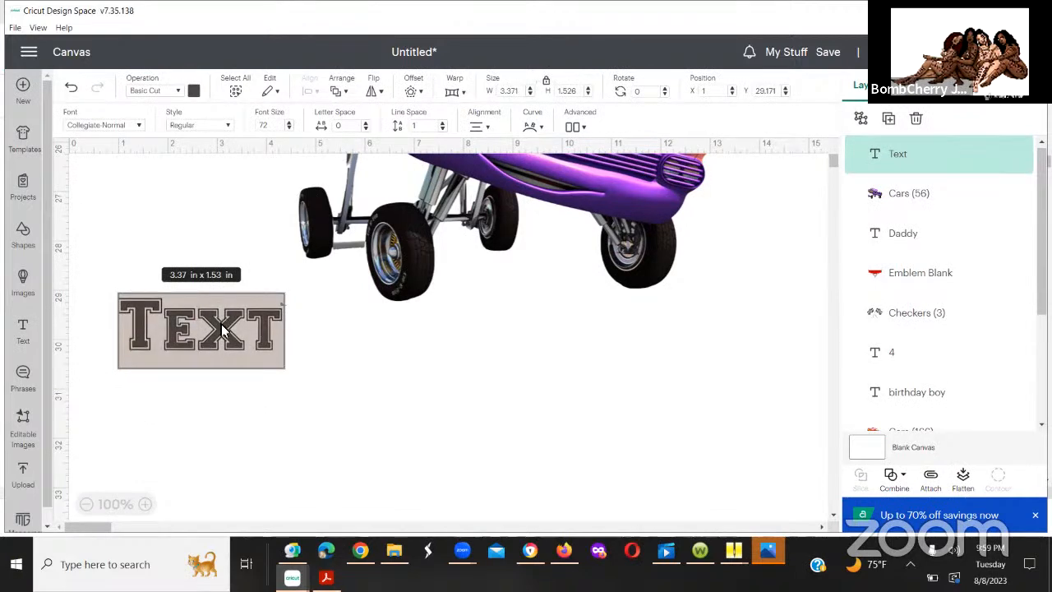
text(Of)
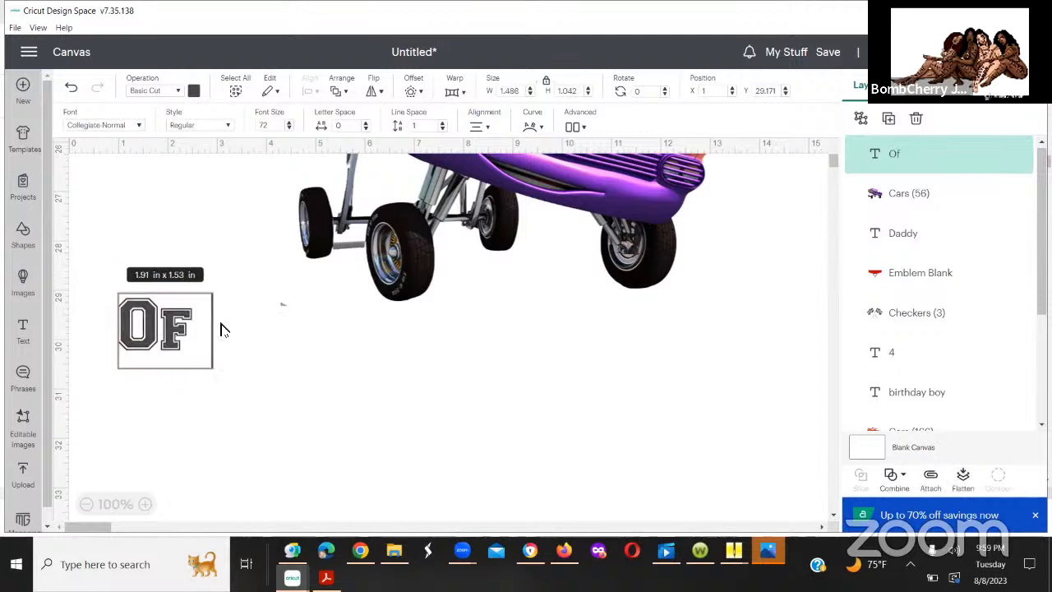
text( The)
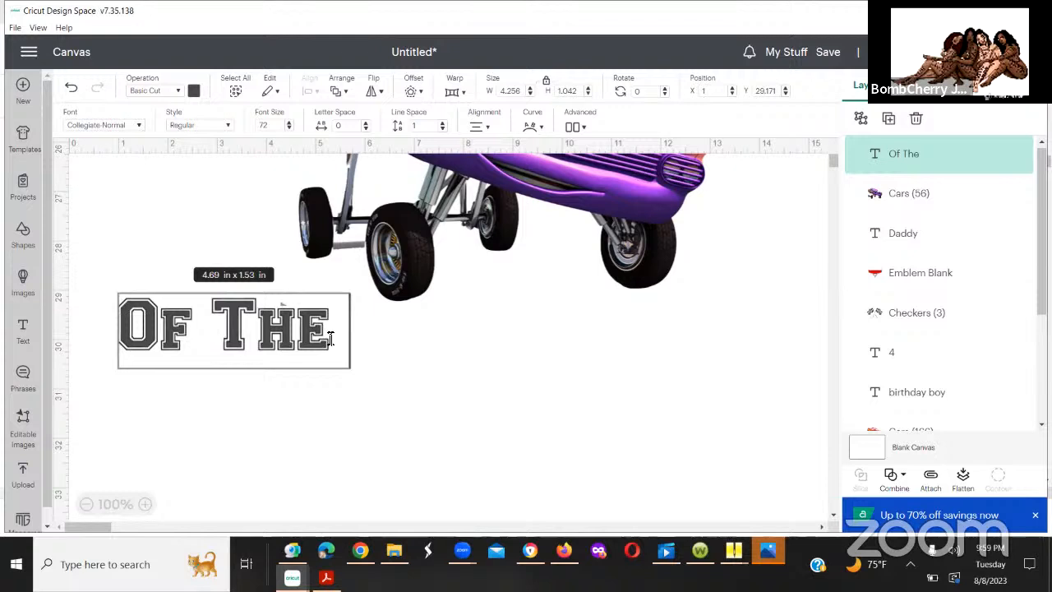
key(BackSpace)
key(BackSpace)
key(BackSpace)
key(BackSpace)
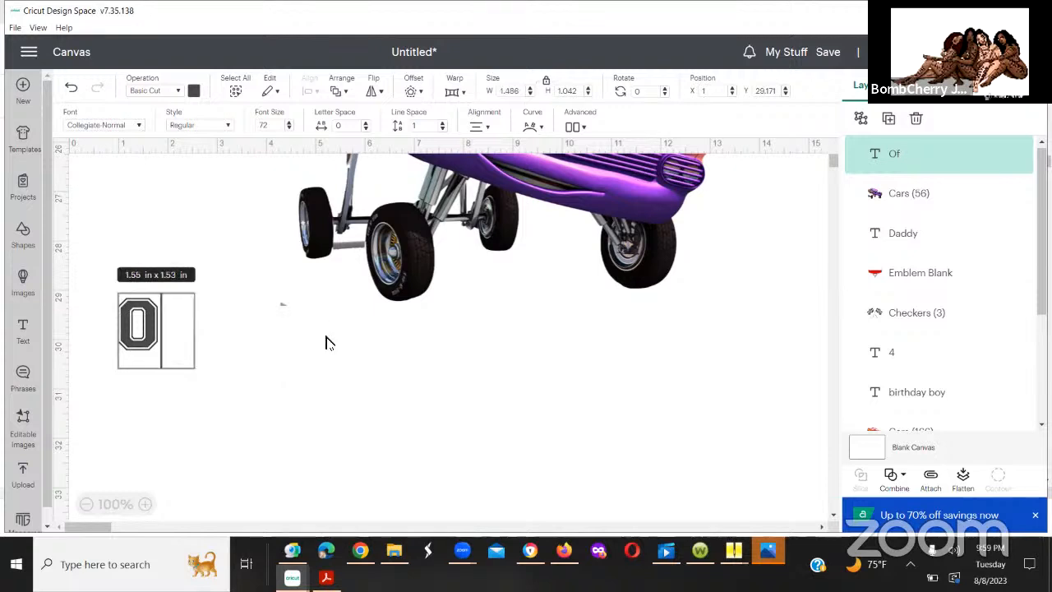
key(BackSpace)
key(Escape)
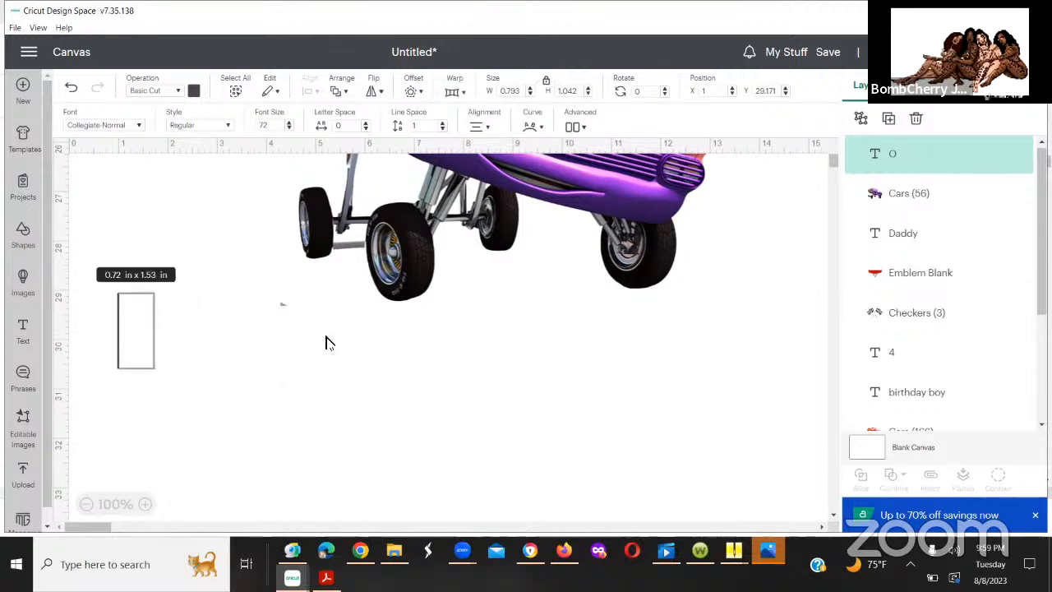
Step: Enter "birthday boy" as the new text's wording and place it beneath the purple lowrider's wheels
text(birthday)
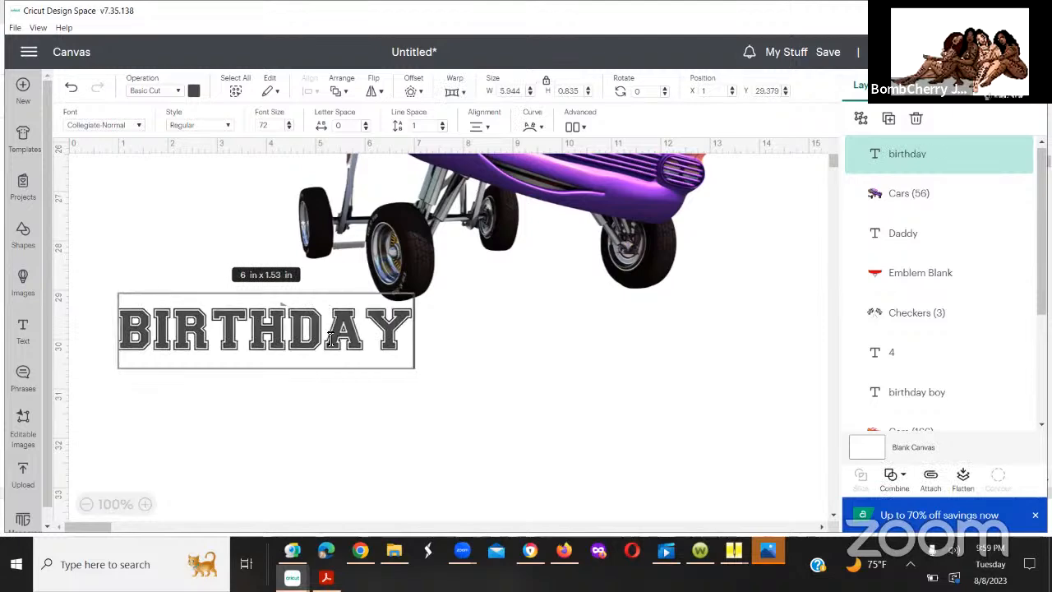
text( boy)
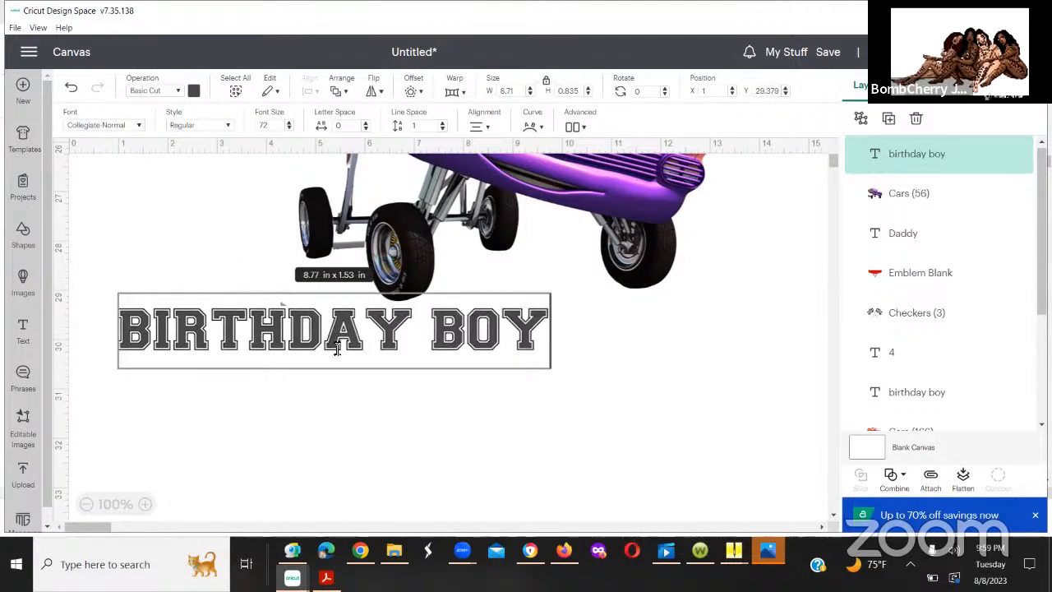
click(600, 356)
drag(438, 333, 641, 366)
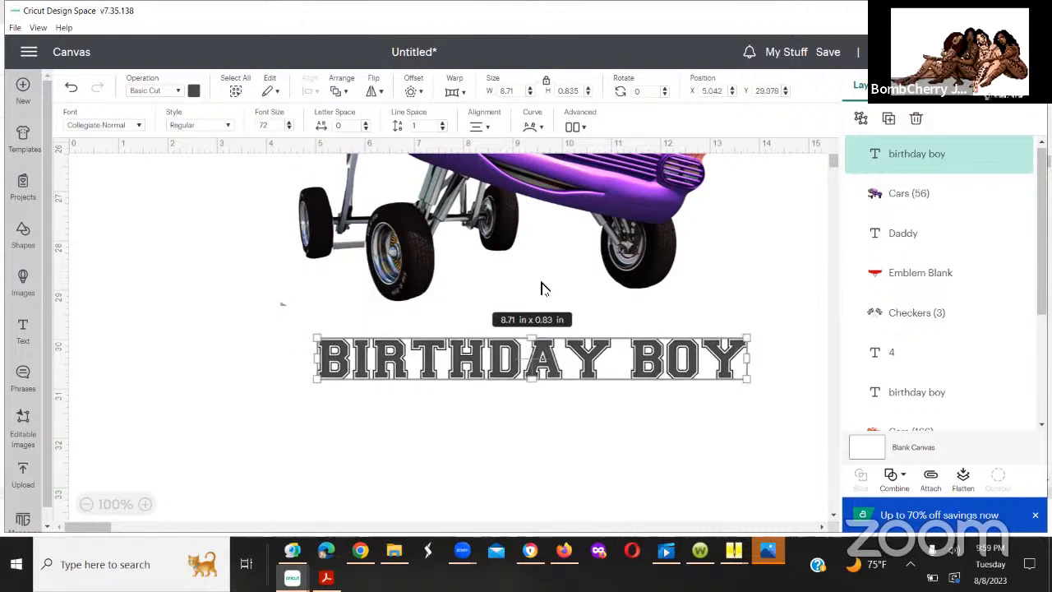
Step: Nudge the new birthday boy text slightly lower under the purple lowrider
click(538, 296)
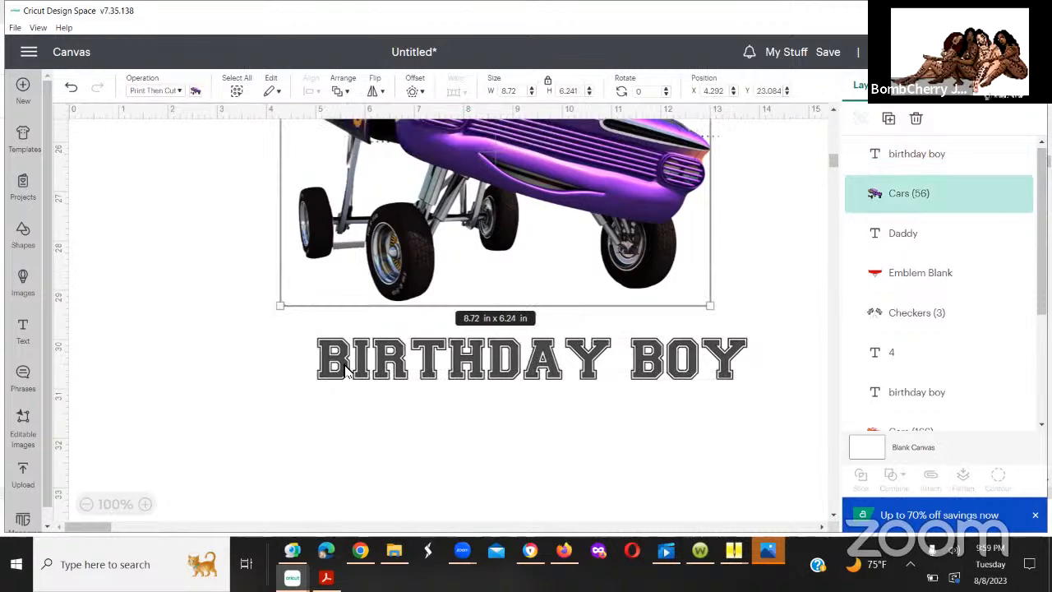
click(282, 301)
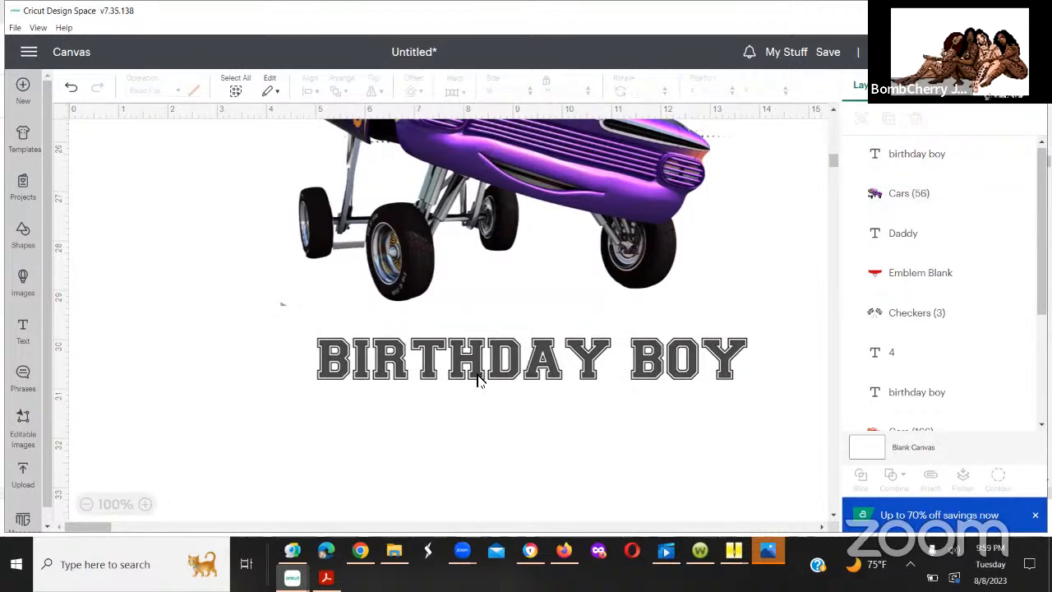
click(477, 378)
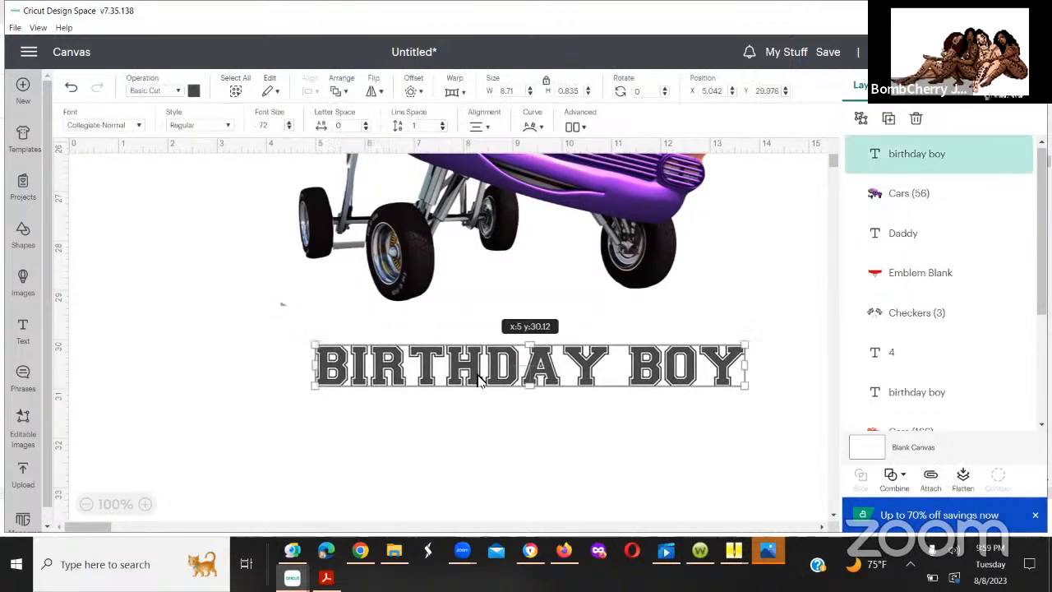
click(521, 269)
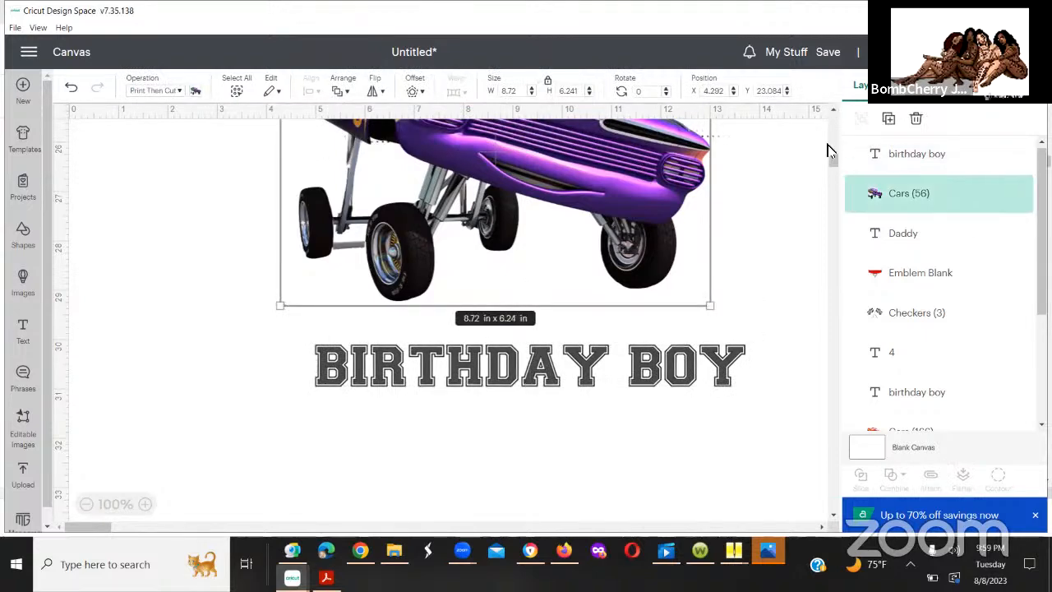
Step: Review the red car birthday boy design and compare its layout with the Daddy design below it
drag(828, 113, 831, 159)
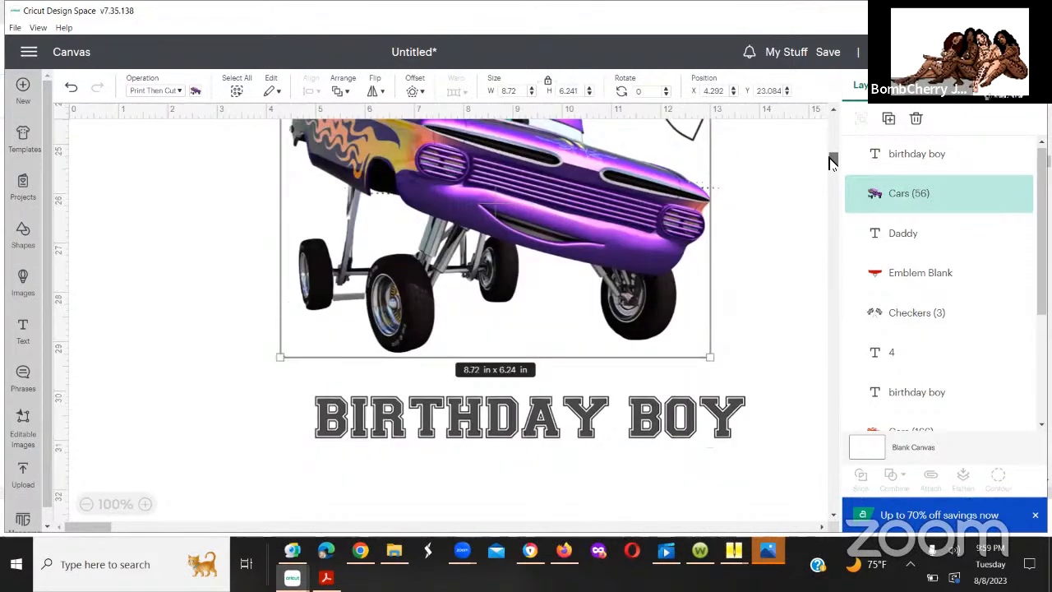
click(55, 330)
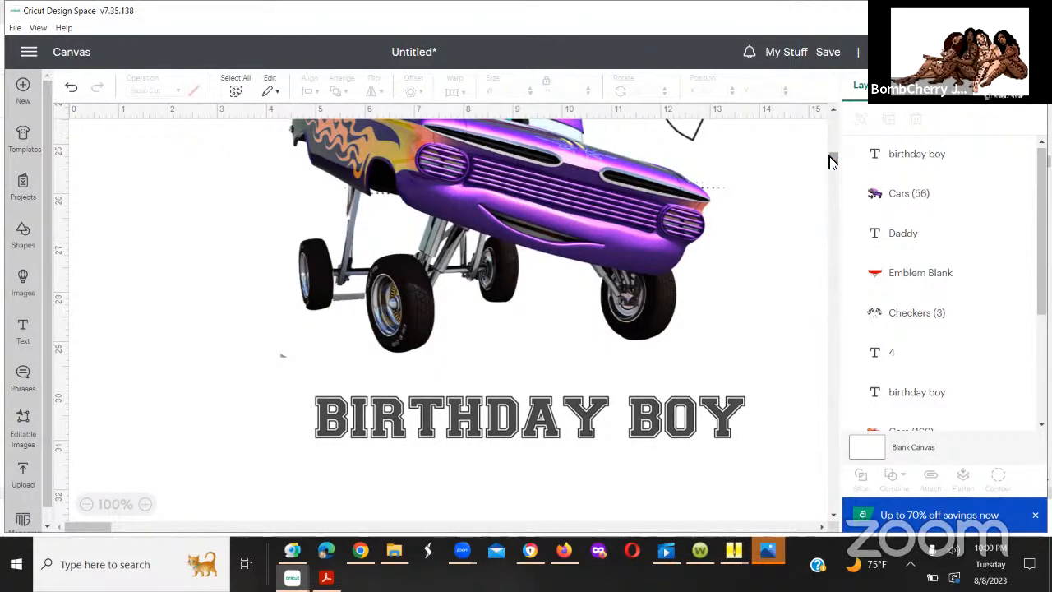
drag(831, 114, 831, 116)
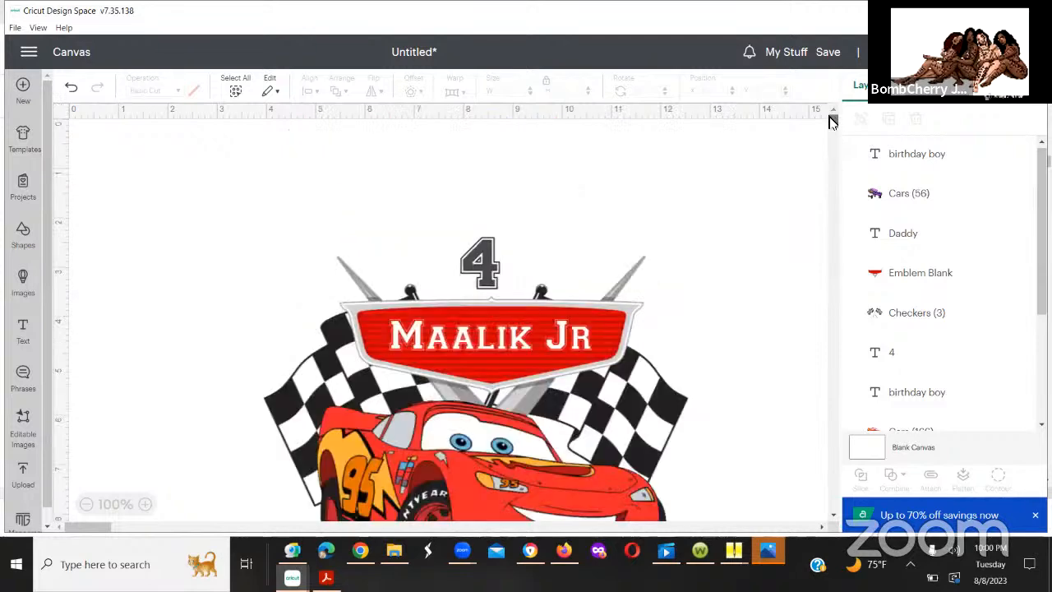
scroll(831, 123, down, 1)
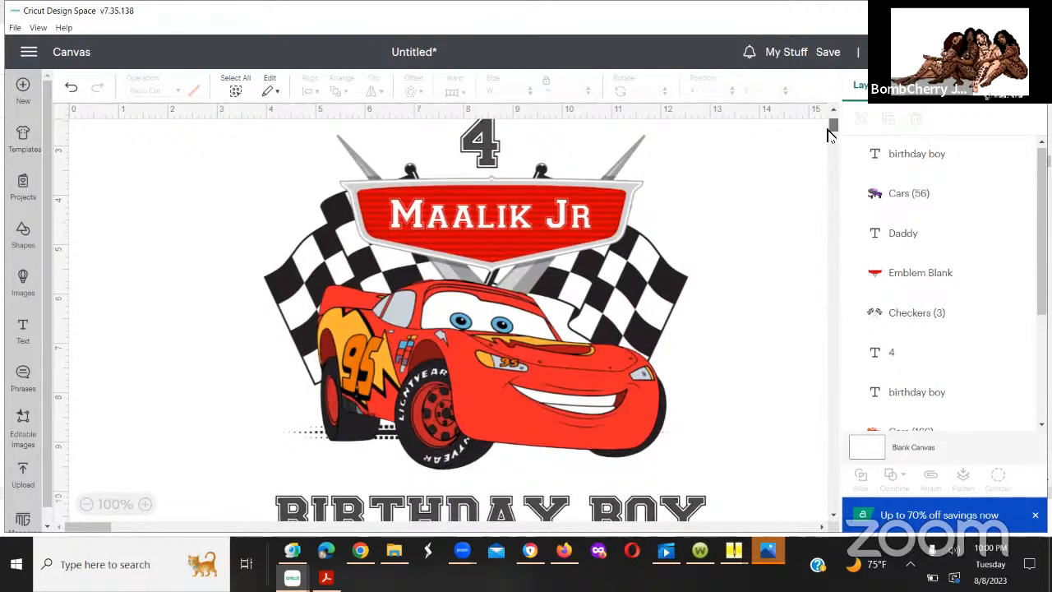
scroll(830, 134, down, 5)
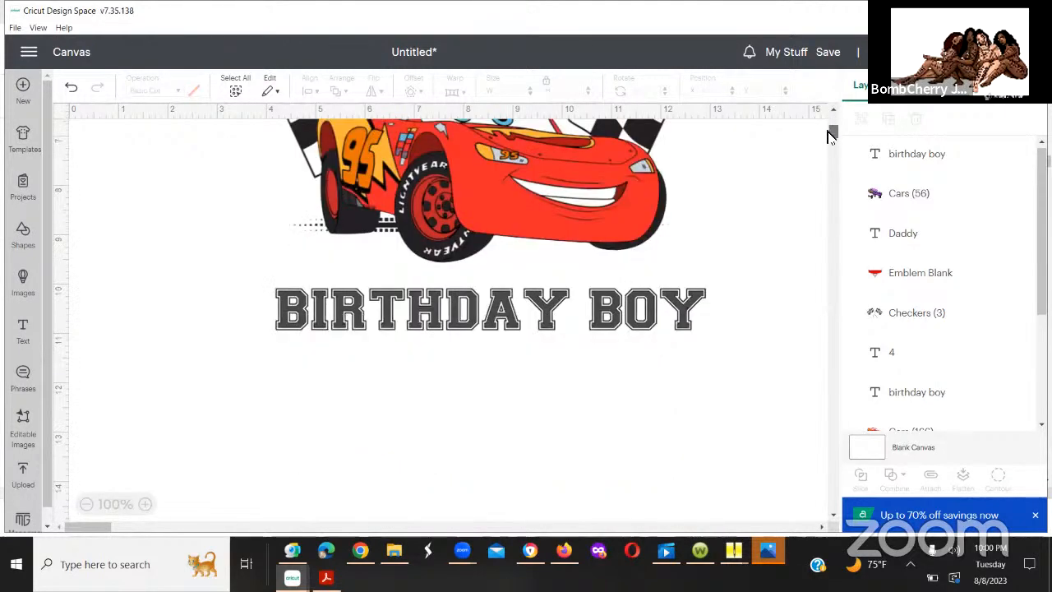
scroll(830, 134, down, 2)
scroll(830, 140, down, 4)
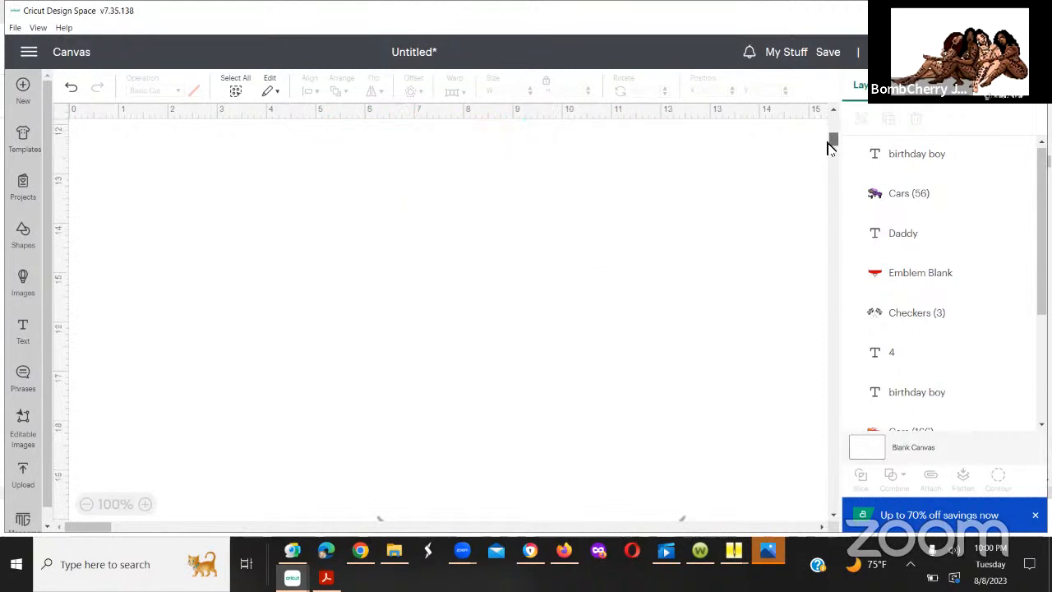
scroll(830, 148, down, 4)
scroll(830, 152, down, 3)
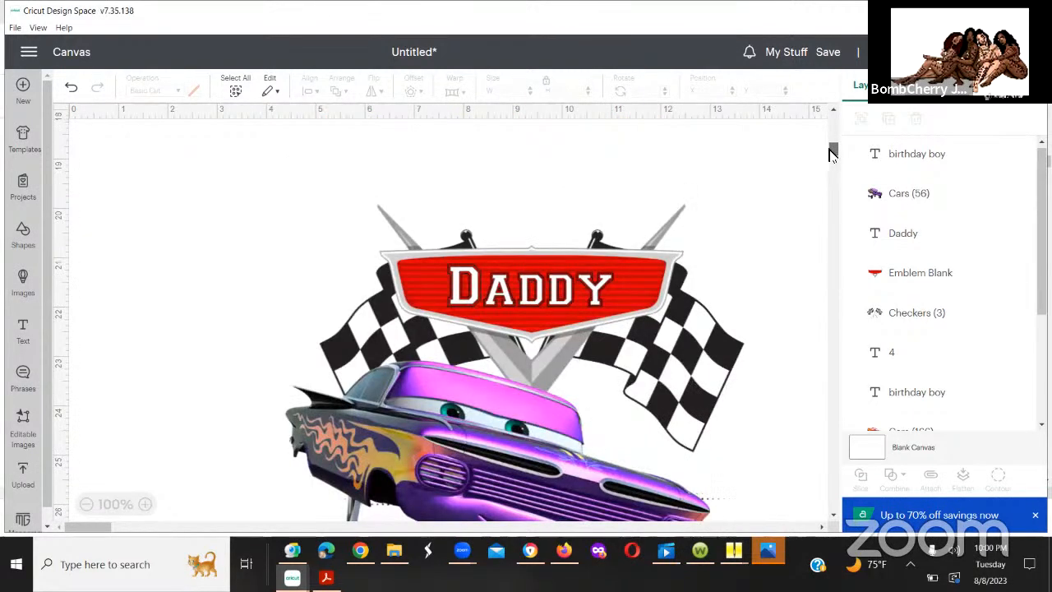
Step: Move the Daddy text, emblem, checkered flags and purple lowrider up together so they sit beneath the red car design's birthday boy text
scroll(830, 154, down, 2)
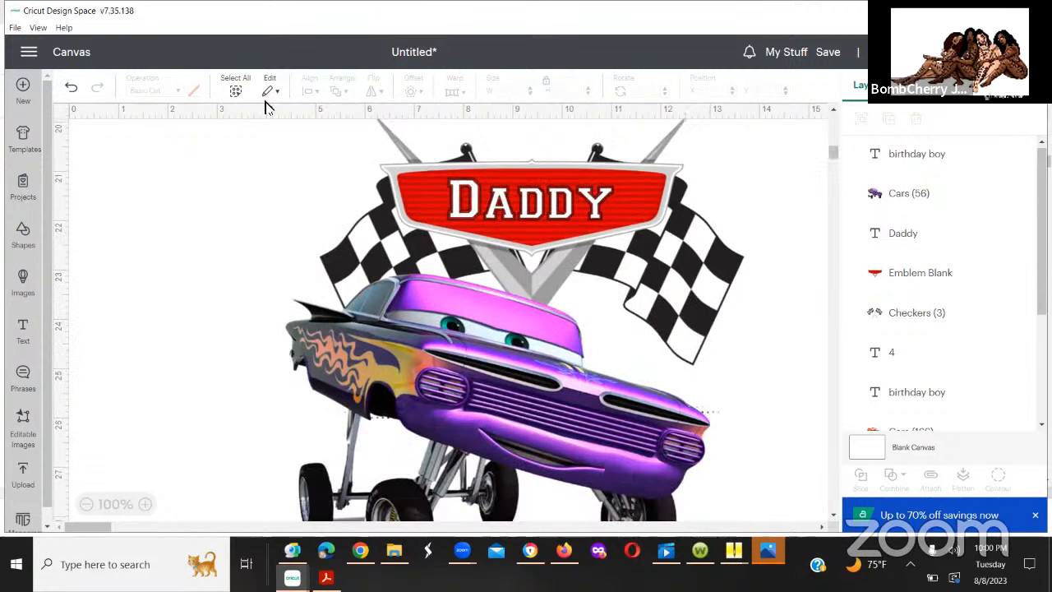
drag(278, 133, 698, 294)
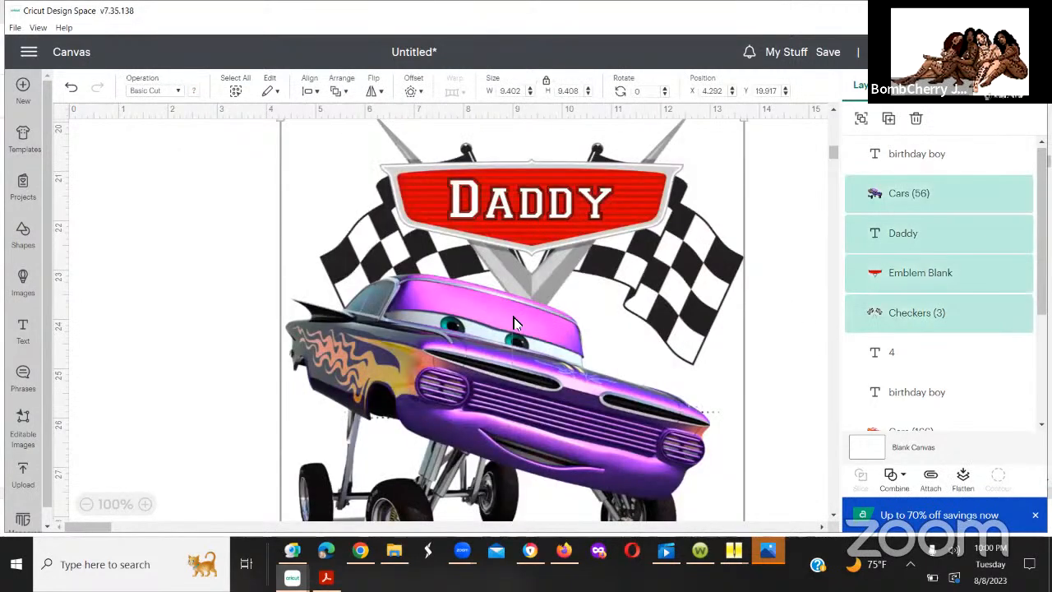
drag(514, 321, 514, 139)
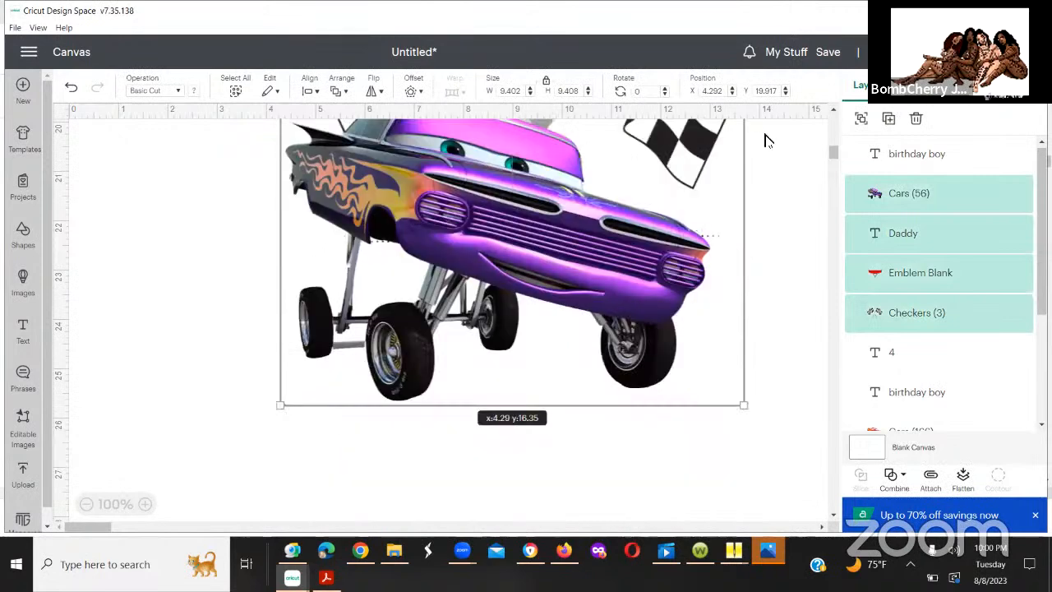
drag(831, 153, 833, 143)
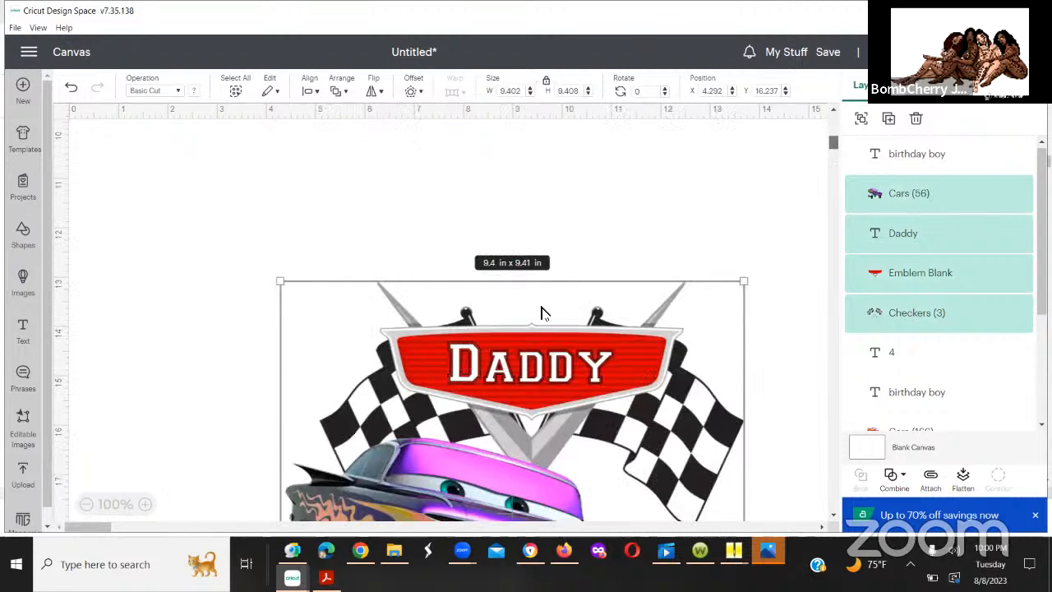
drag(541, 307, 537, 193)
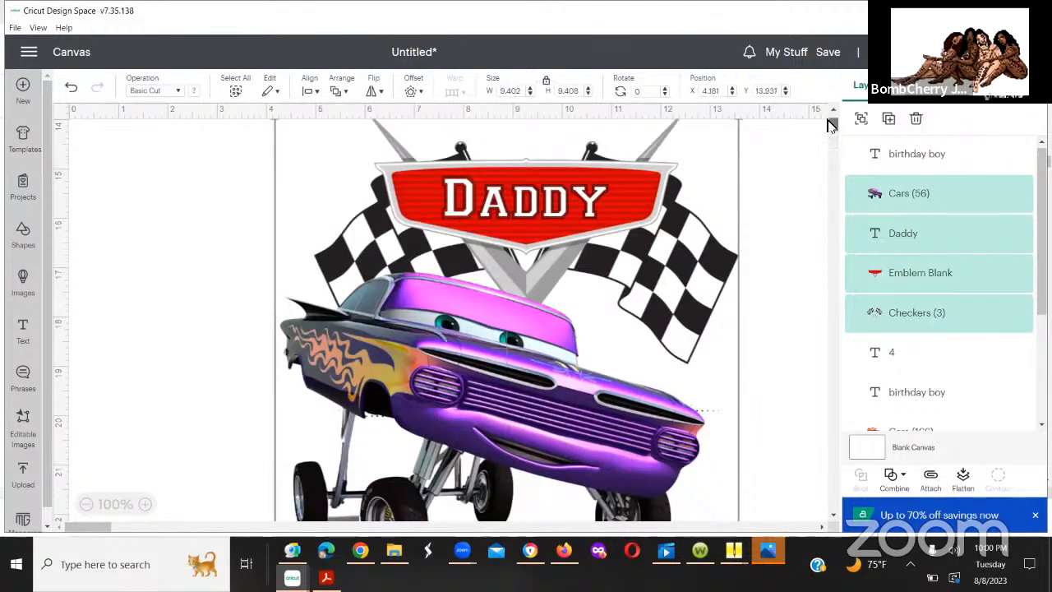
scroll(829, 124, up, 10)
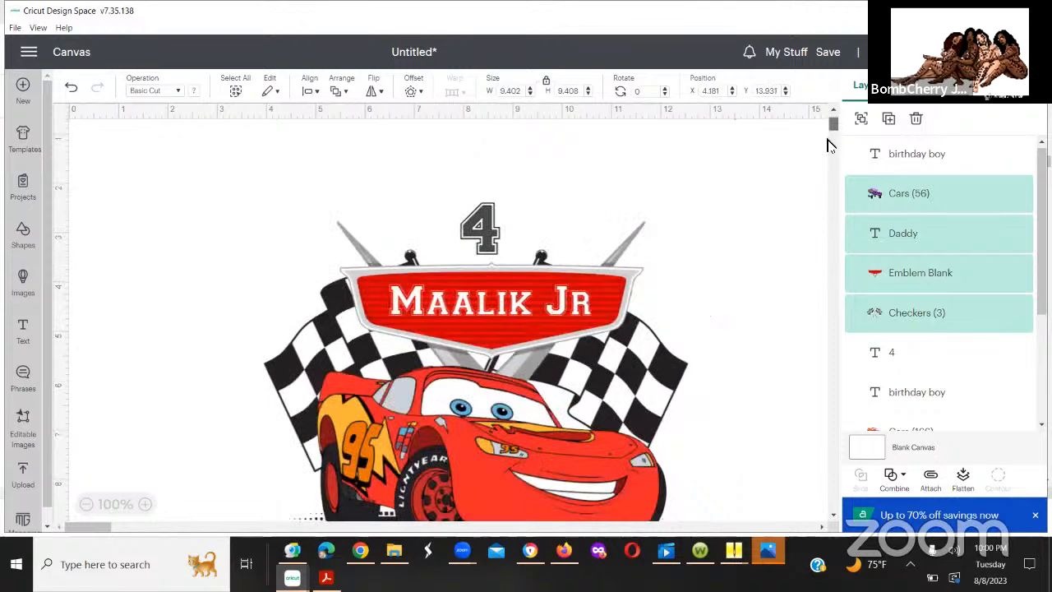
scroll(829, 146, down, 10)
scroll(826, 137, up, 2)
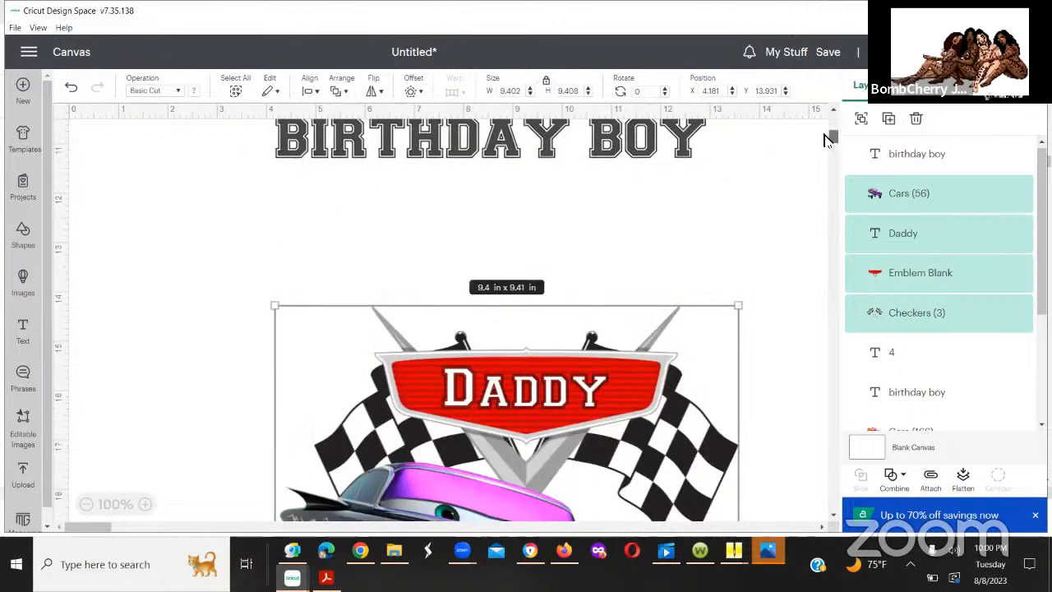
scroll(828, 144, up, 1)
scroll(829, 144, down, 4)
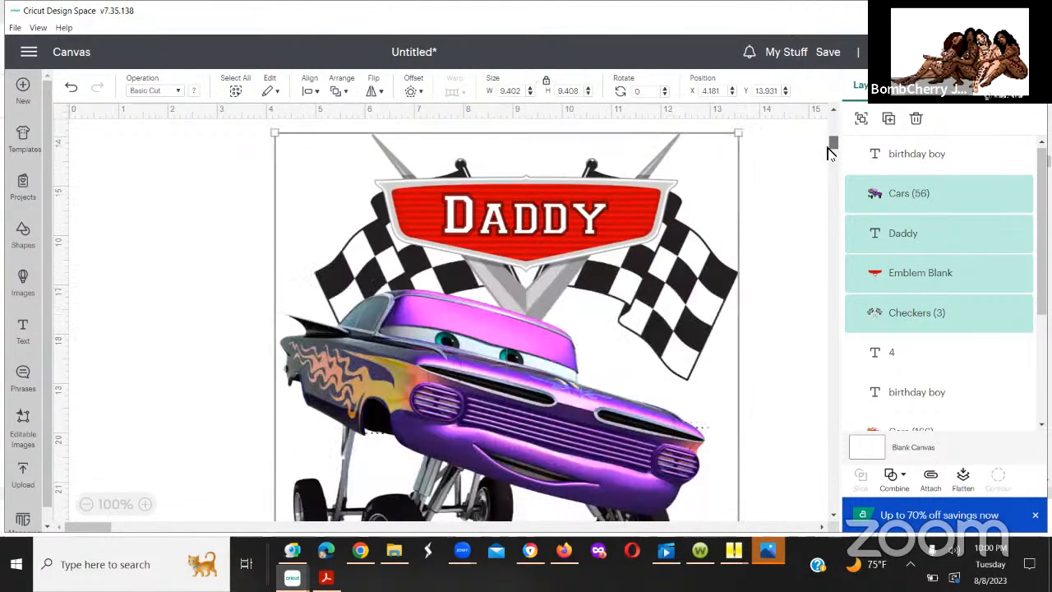
Step: Move the lower birthday boy text up so it sits just beneath the purple lowrider's wheels
scroll(828, 154, down, 4)
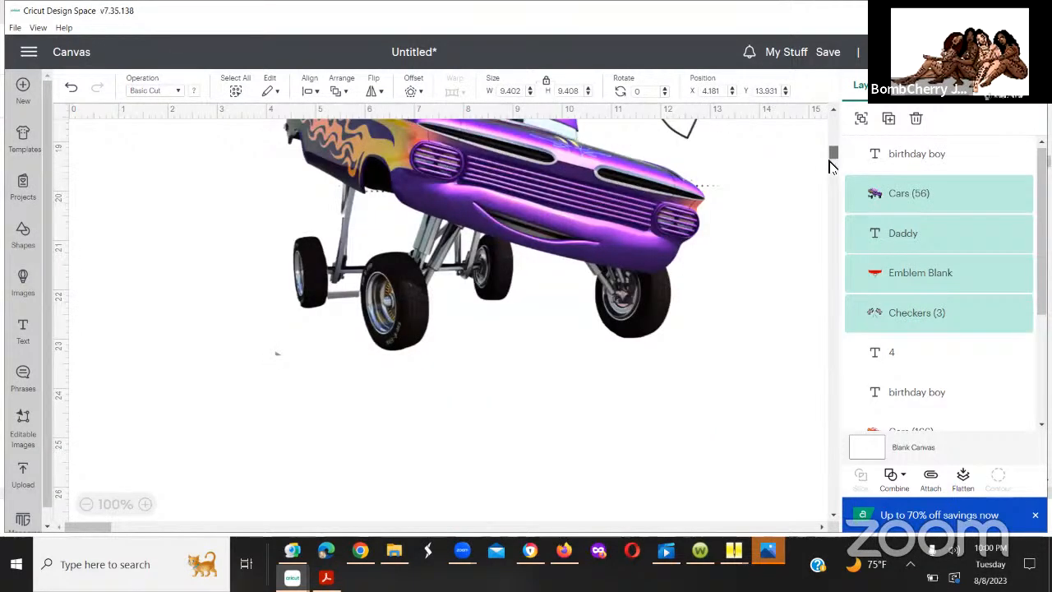
scroll(829, 167, down, 6)
drag(829, 192, 821, 298)
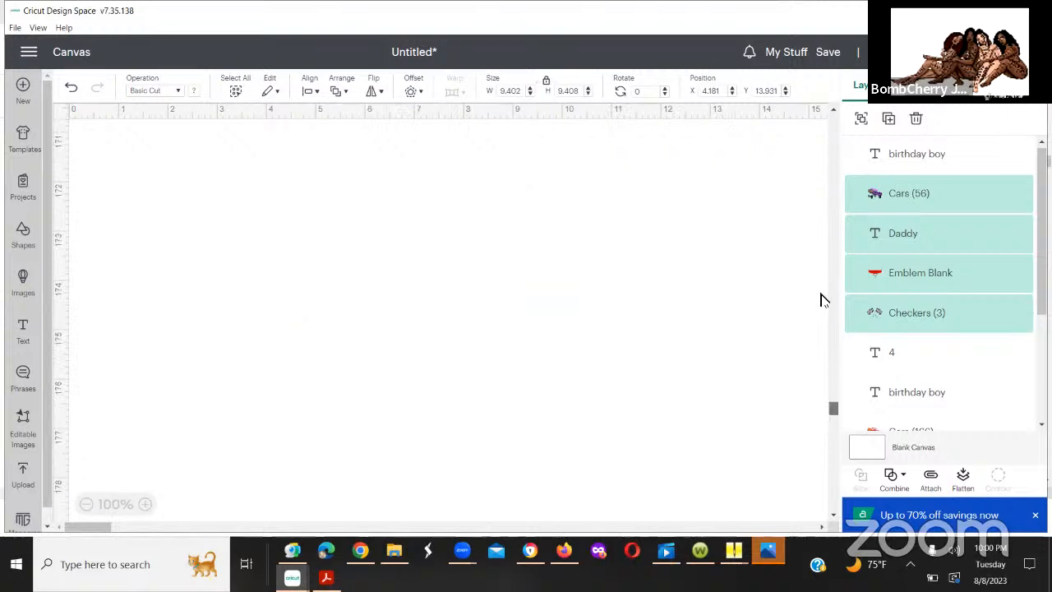
drag(835, 140, 833, 159)
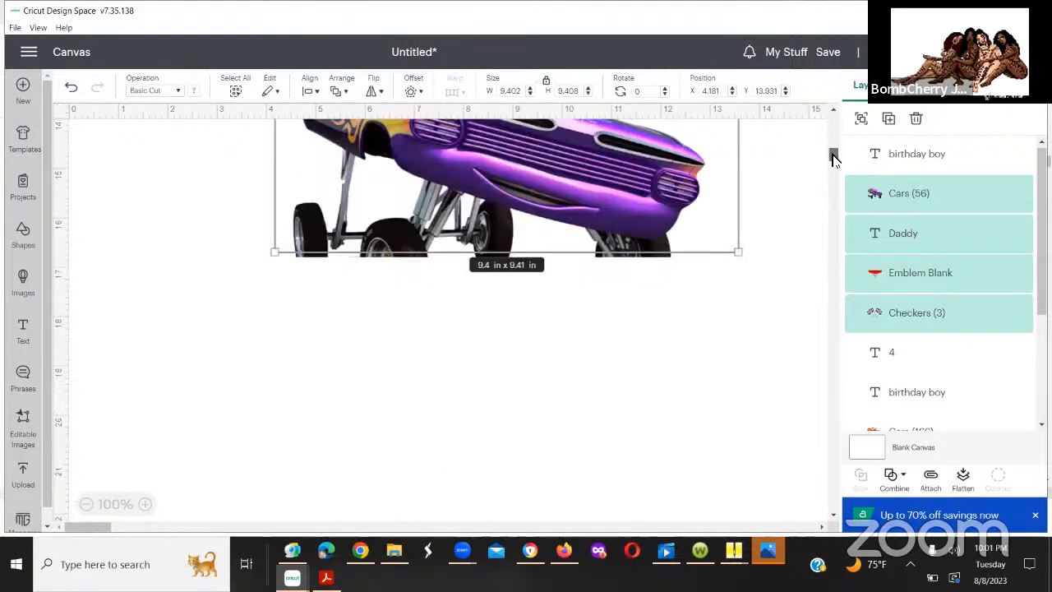
scroll(834, 158, down, 5)
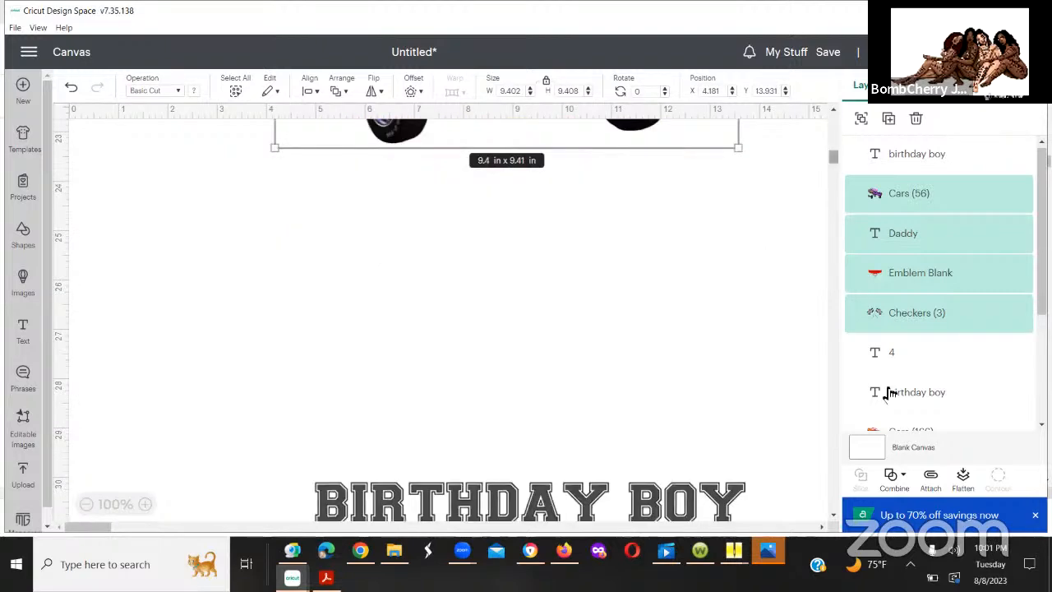
click(669, 180)
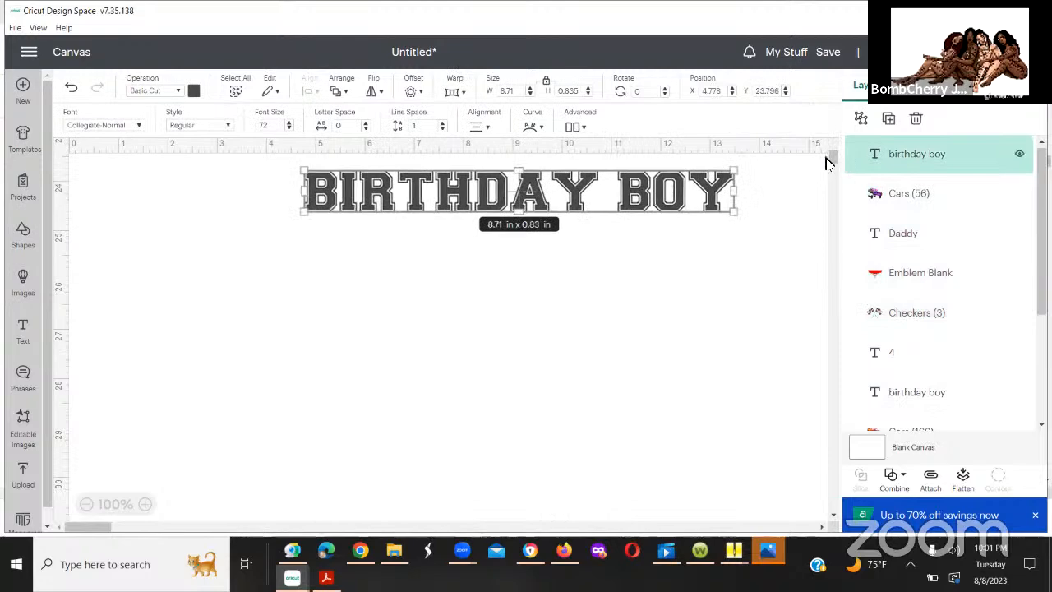
scroll(829, 149, up, 5)
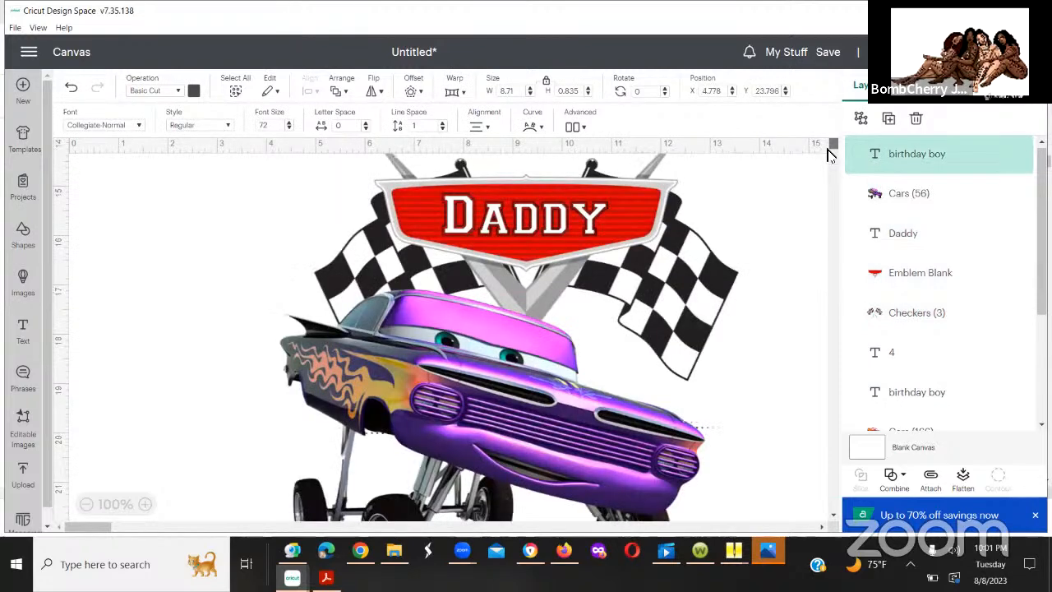
scroll(829, 156, down, 2)
scroll(828, 156, down, 1)
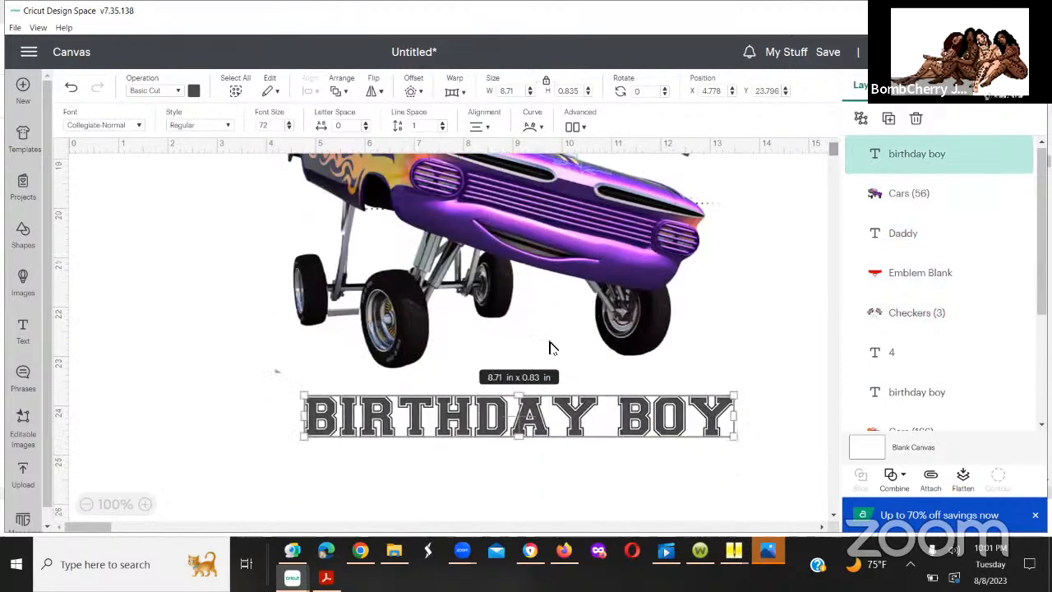
click(687, 255)
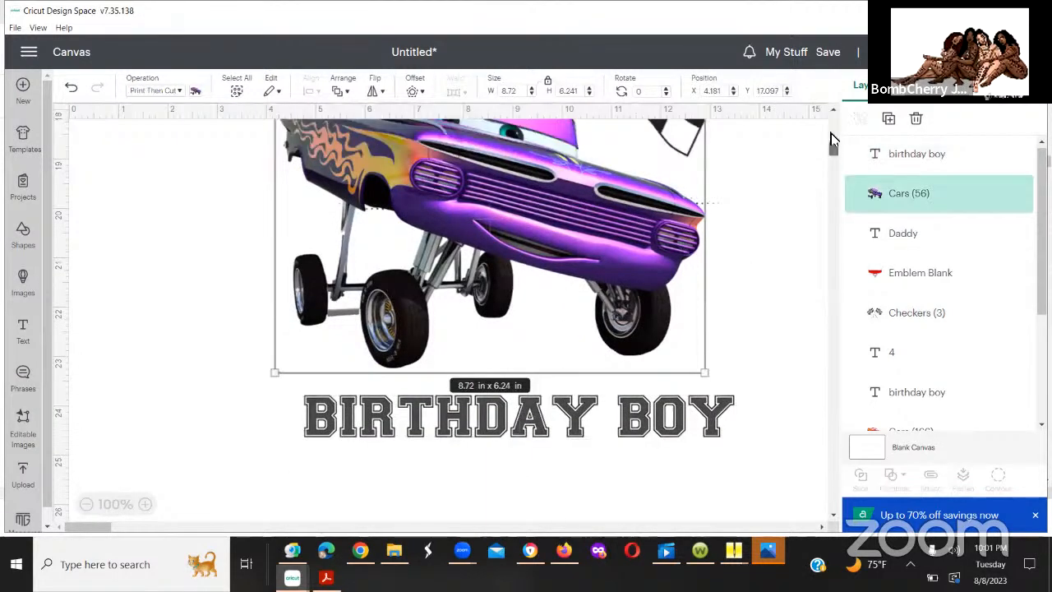
scroll(830, 139, up, 5)
scroll(832, 147, down, 2)
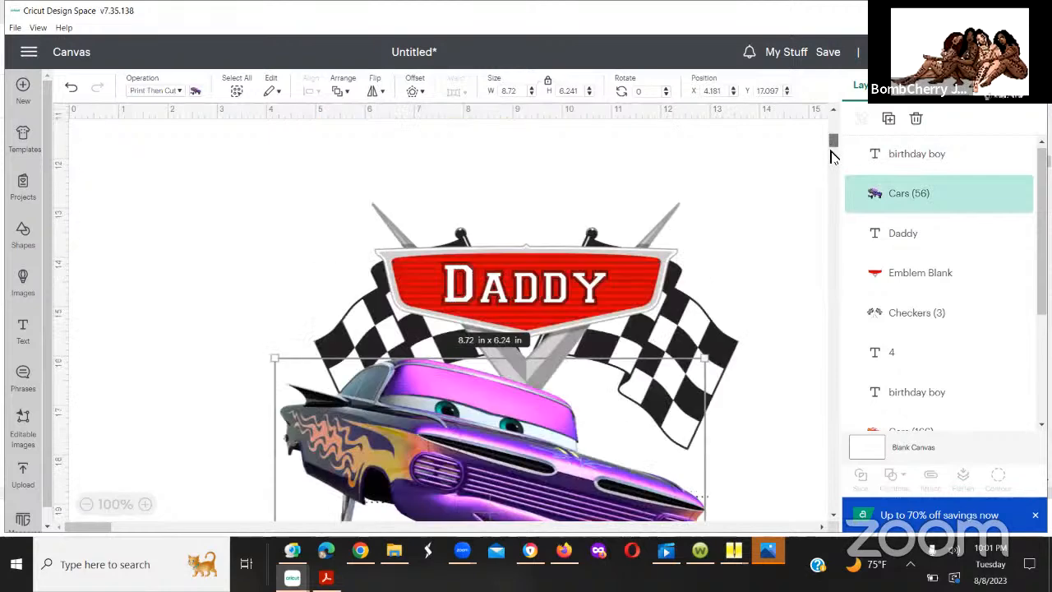
scroll(832, 152, down, 2)
scroll(699, 165, down, 3)
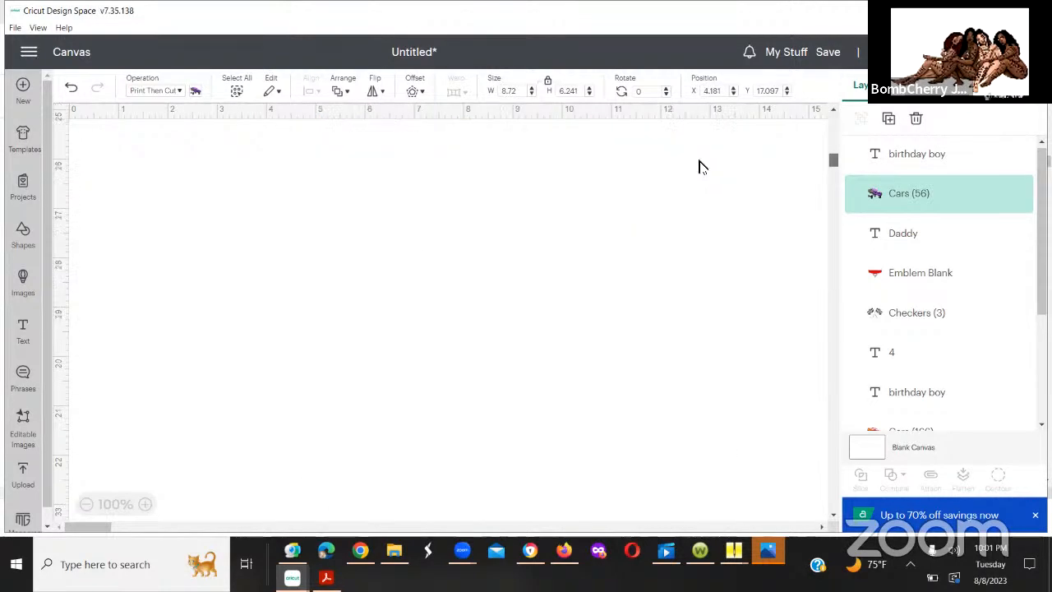
click(649, 223)
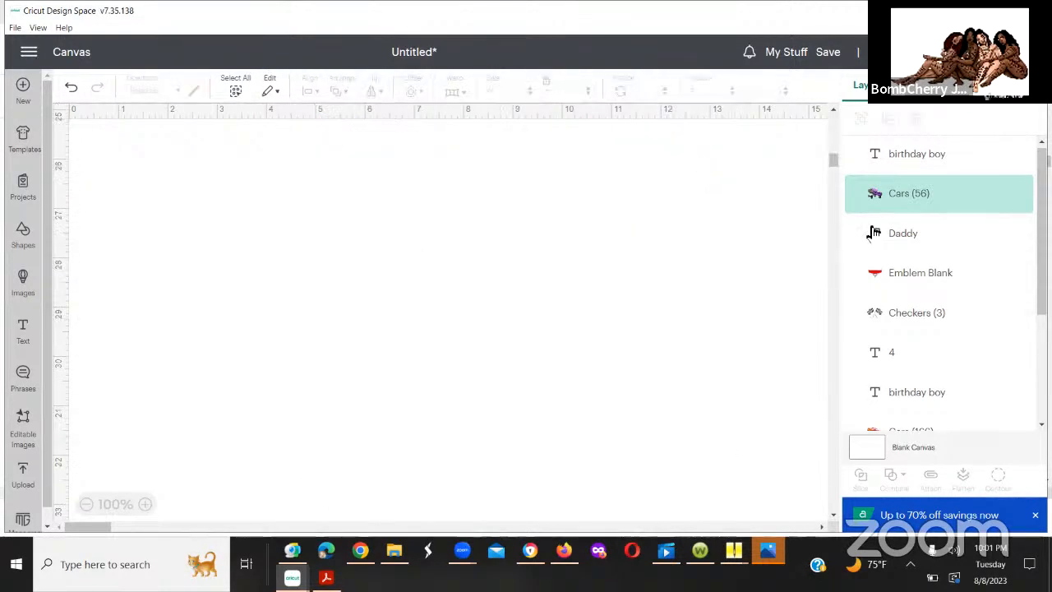
click(886, 283)
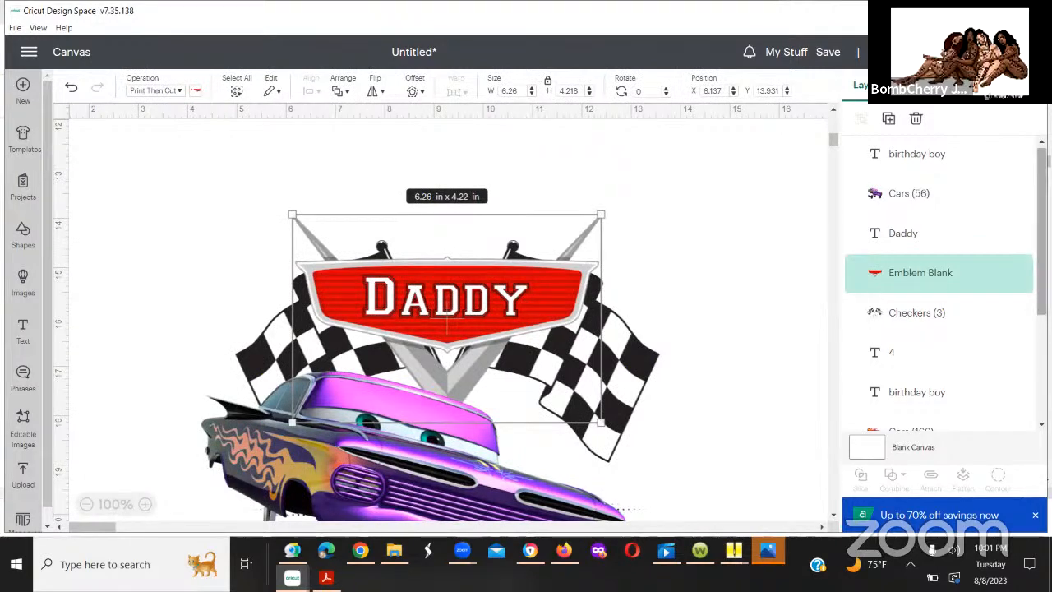
drag(1041, 247, 1041, 353)
click(757, 358)
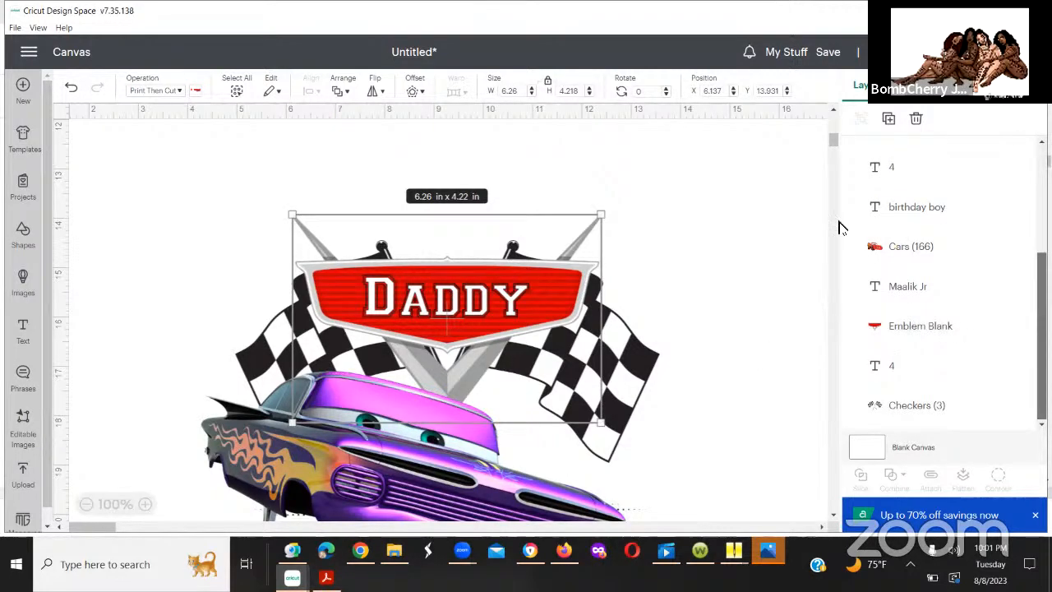
Step: Paste a copy of the blank emblem and checkered flags onto an empty area of canvas far below the Daddy design
drag(833, 139, 812, 324)
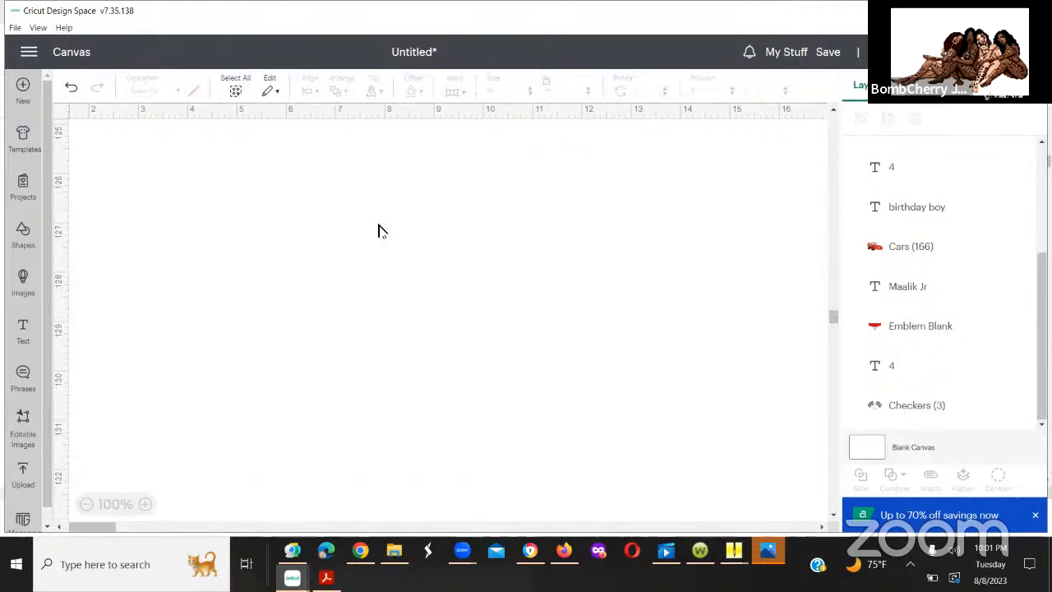
right_click(378, 231)
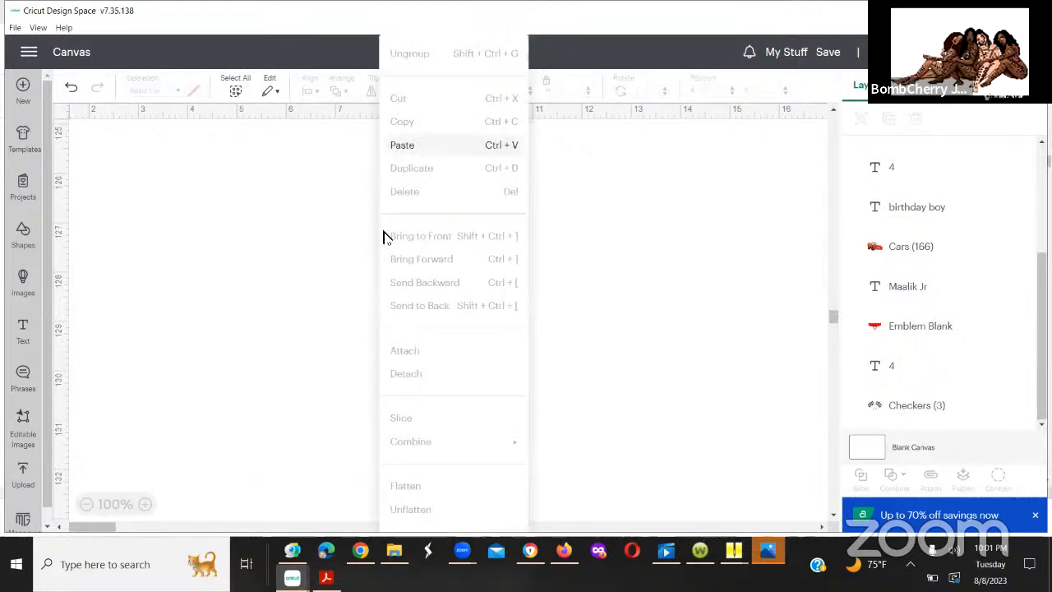
click(402, 144)
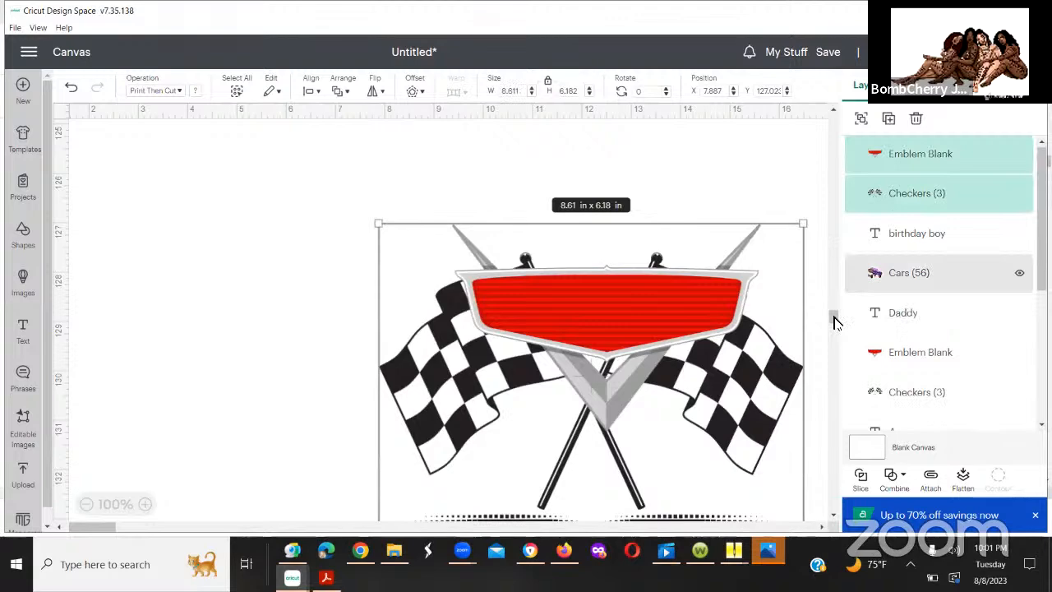
Step: Reselect the pasted blank emblem and checkered flags together and move them up the canvas to about Y 114.7 in
scroll(835, 305, up, 8)
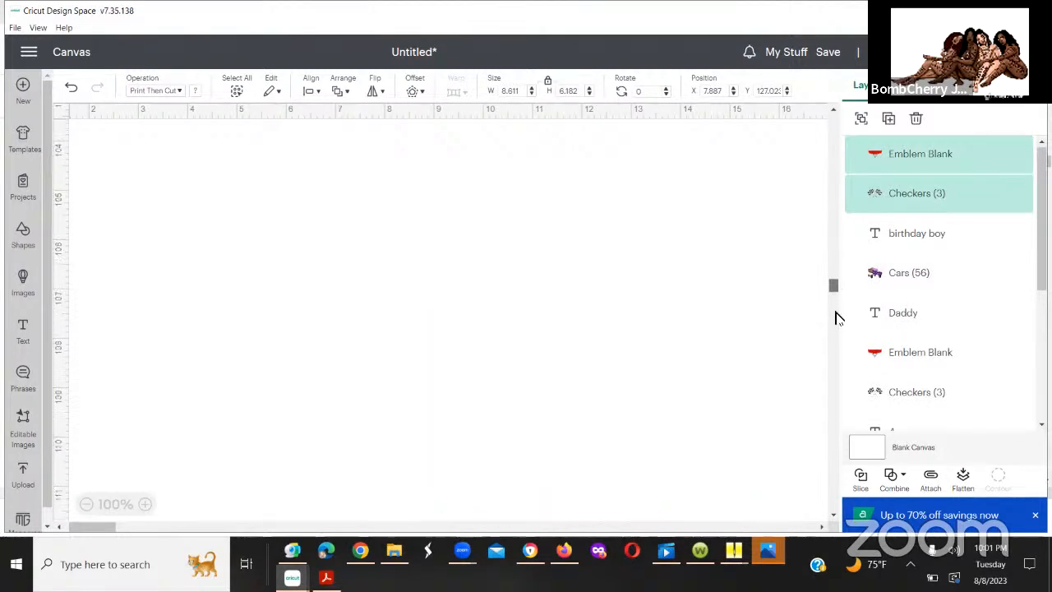
scroll(835, 318, down, 8)
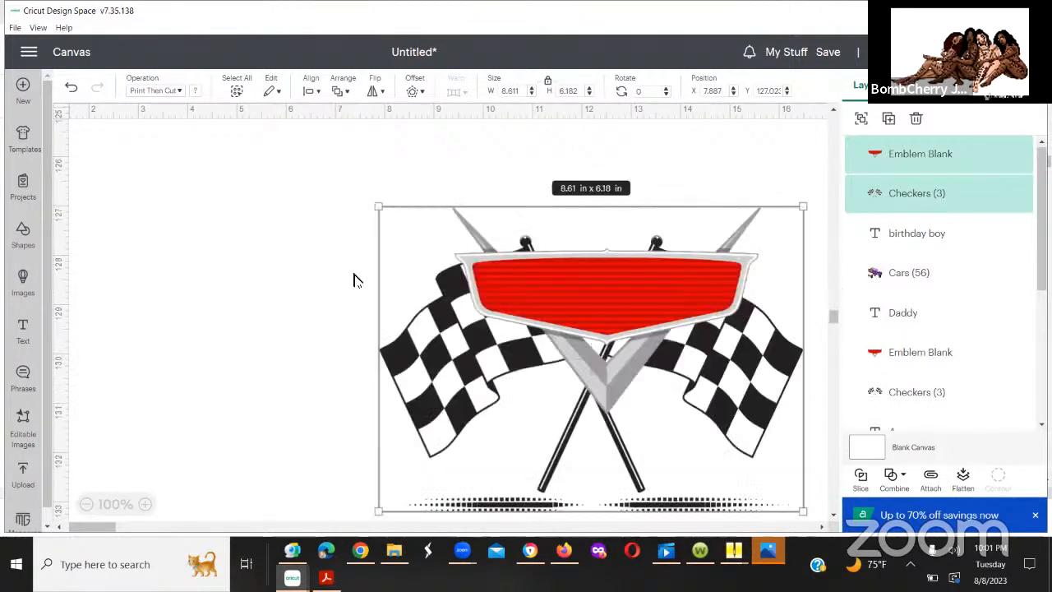
click(329, 253)
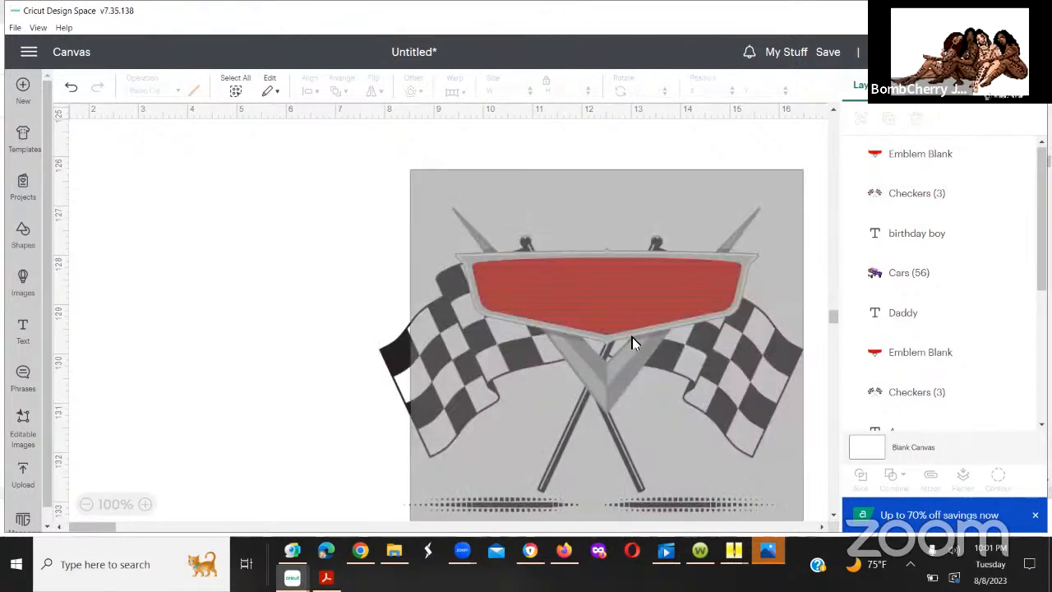
drag(632, 337, 540, 207)
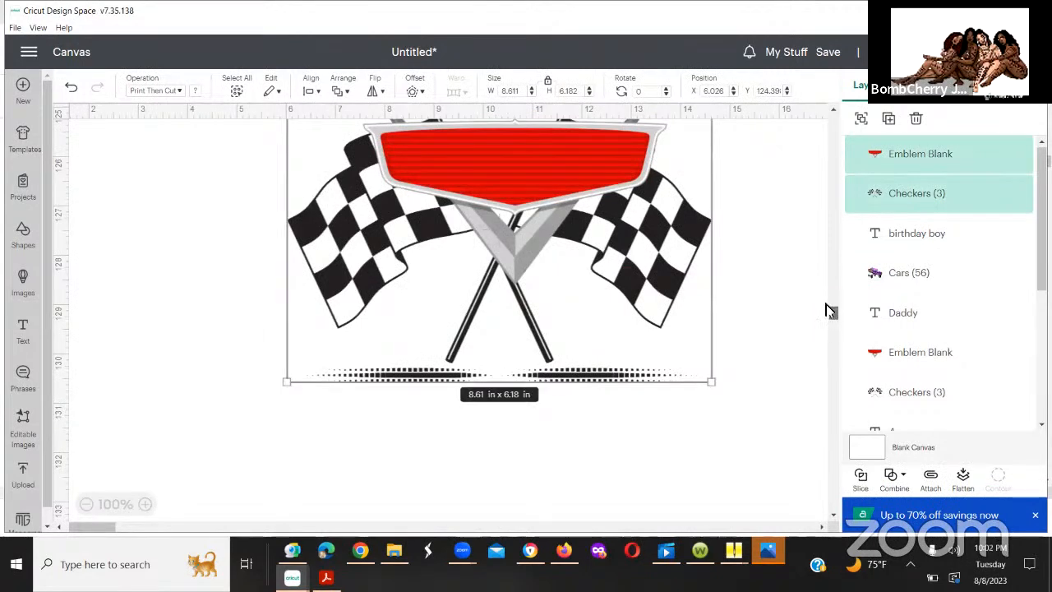
scroll(826, 314, up, 5)
scroll(536, 302, down, 4)
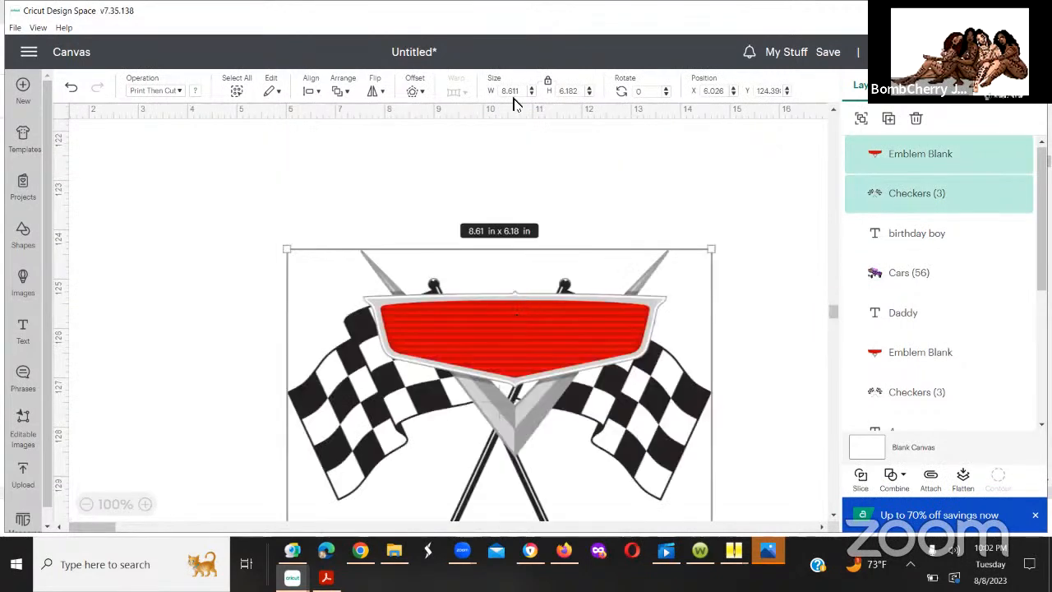
drag(514, 99, 517, 78)
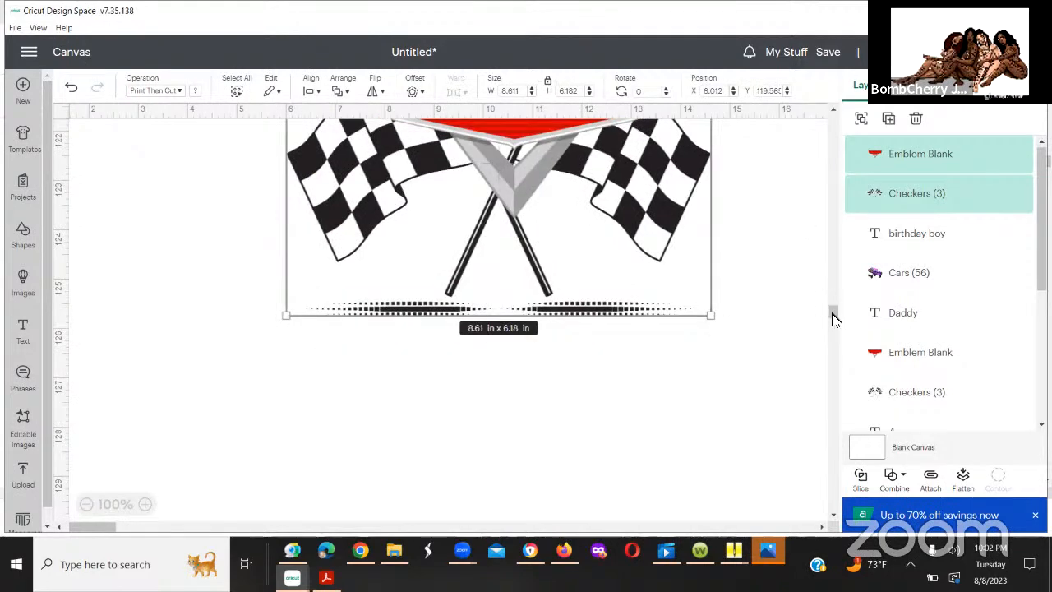
mouse_move(835, 319)
mouse_down()
mouse_move(832, 301)
mouse_move(832, 314)
mouse_up()
drag(539, 400, 534, 167)
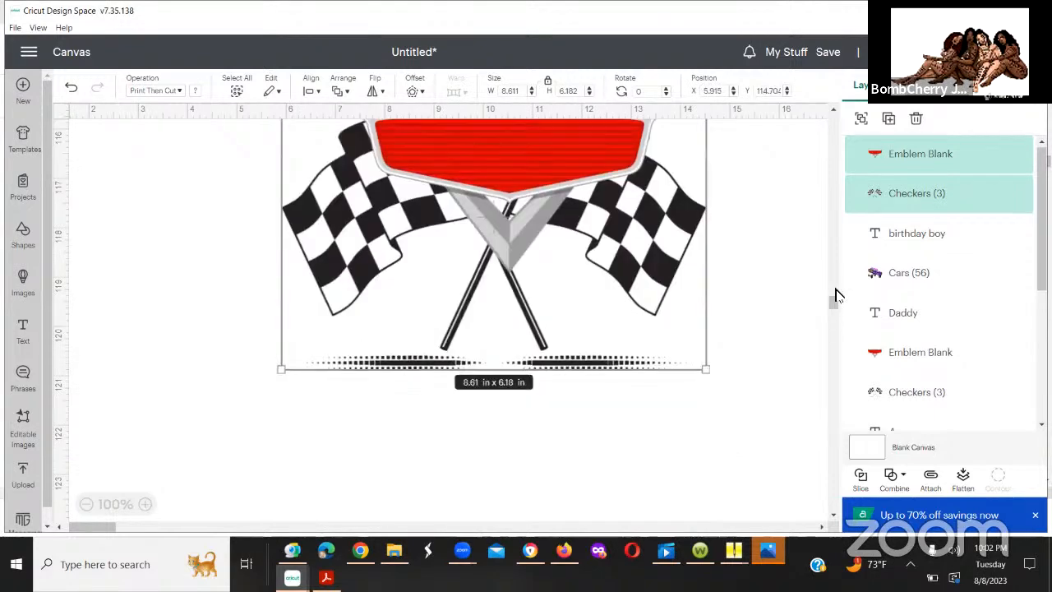
Step: Move the selected blank emblem and checkered flags farther up the empty canvas to about Y 91.7 in
scroll(835, 293, up, 3)
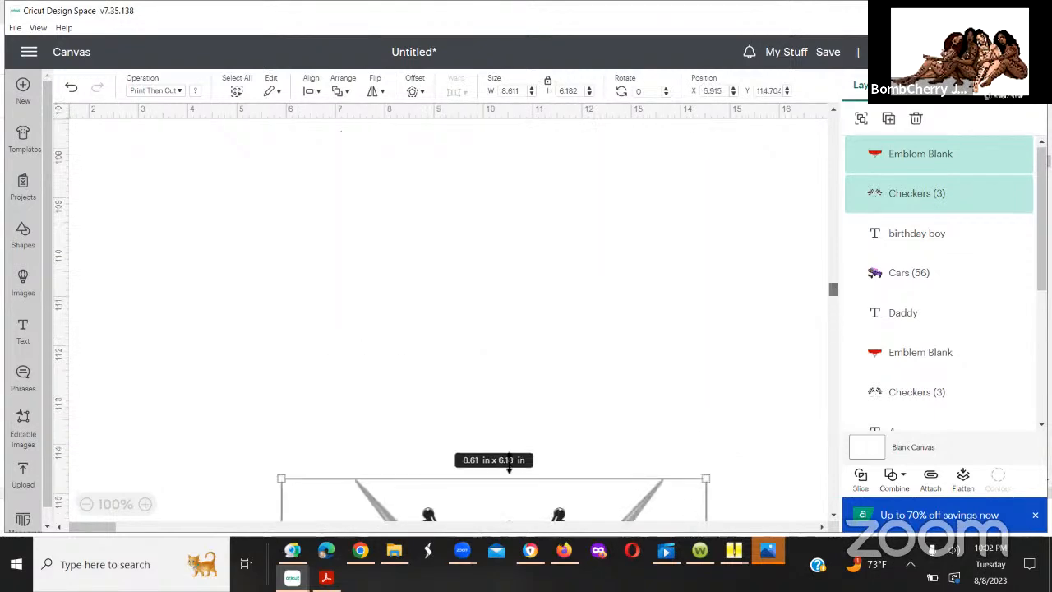
drag(510, 464, 622, 86)
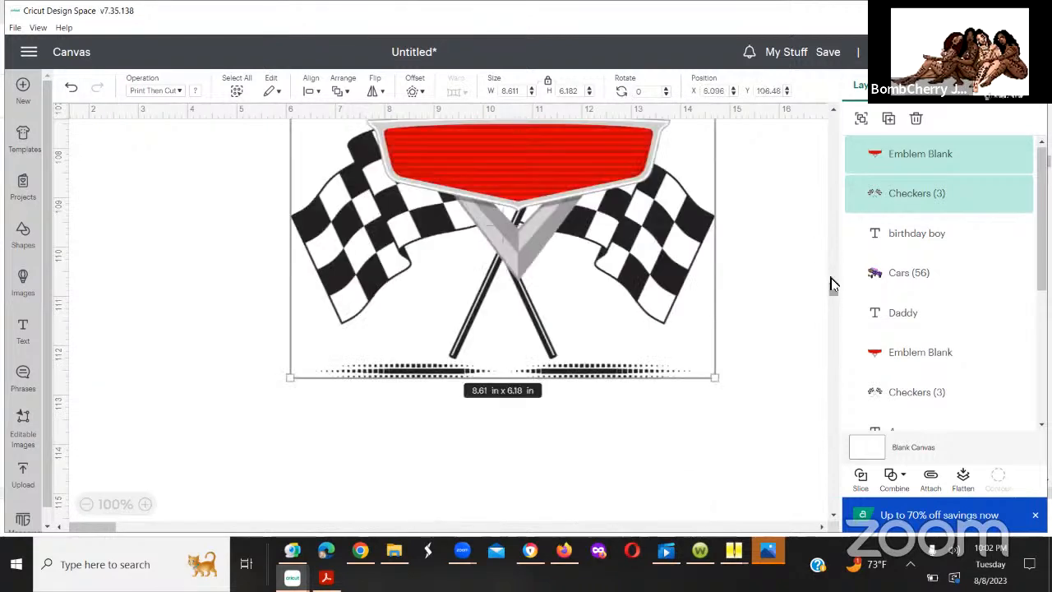
scroll(829, 277, up, 5)
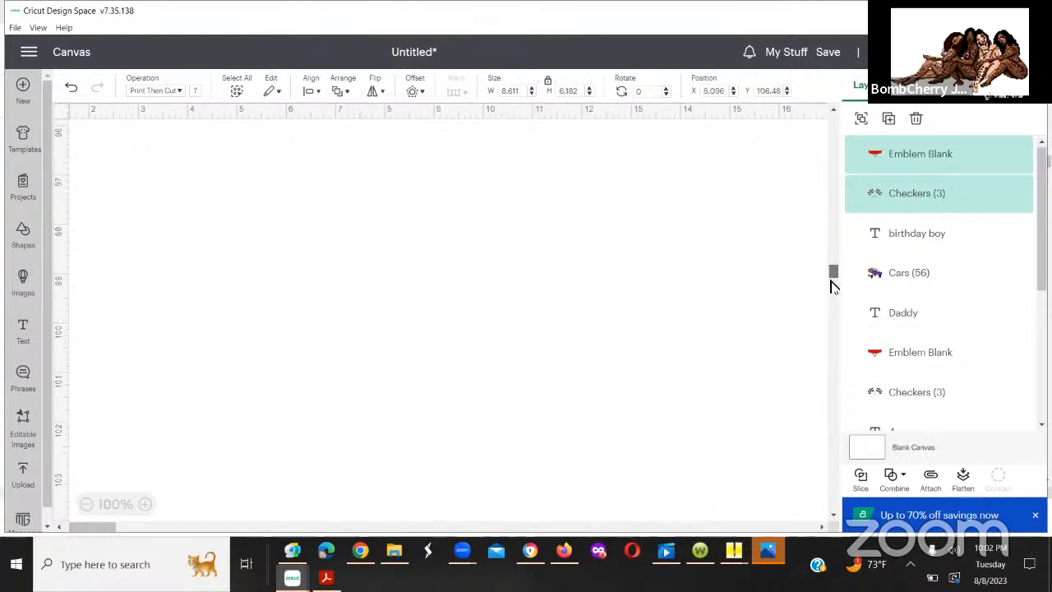
scroll(671, 332, down, 3)
drag(625, 31, 525, 120)
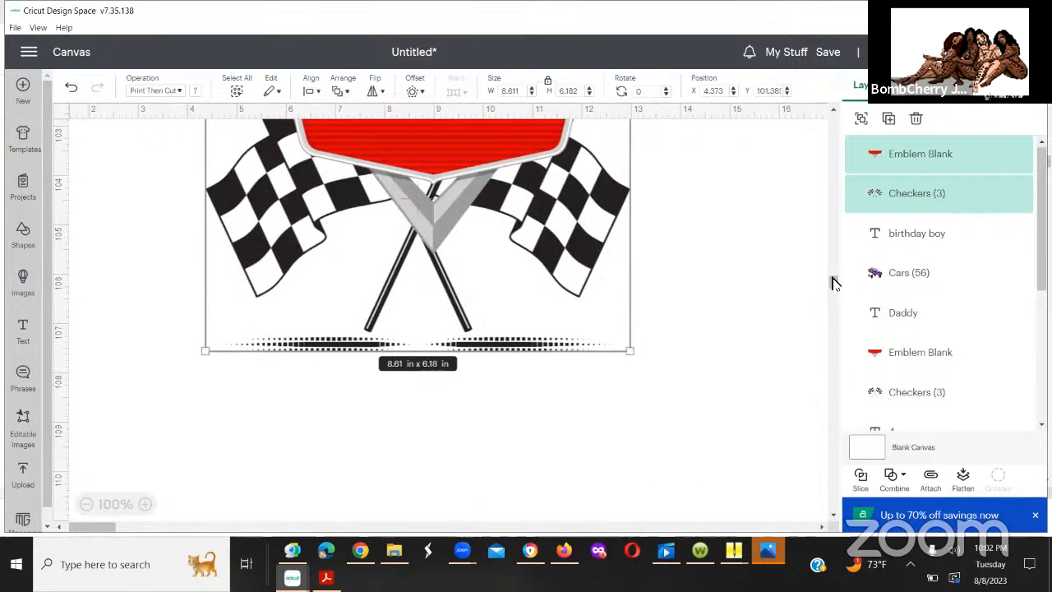
drag(832, 268, 835, 274)
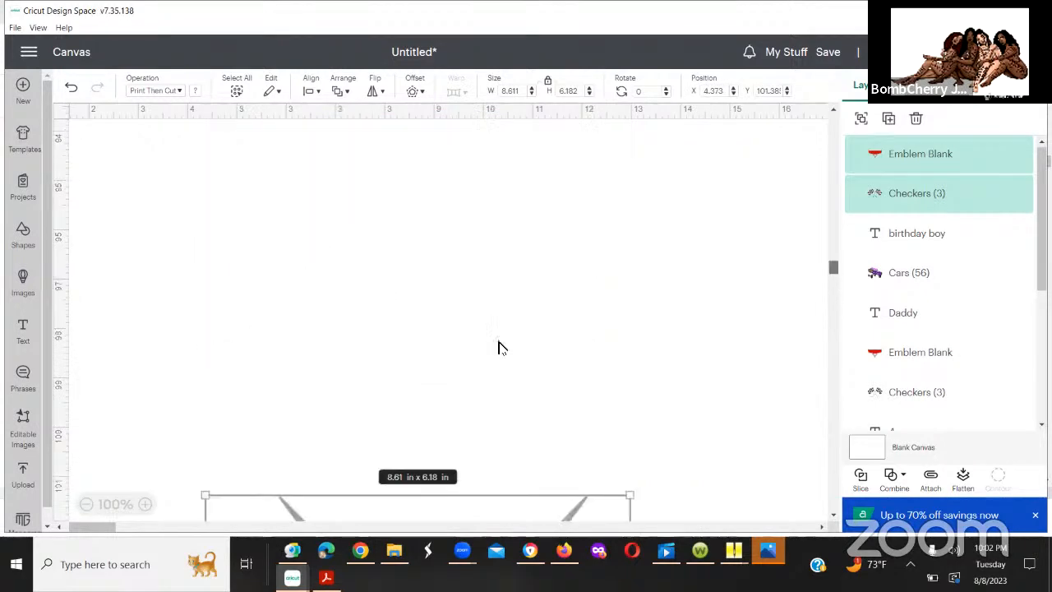
scroll(496, 329, down, 3)
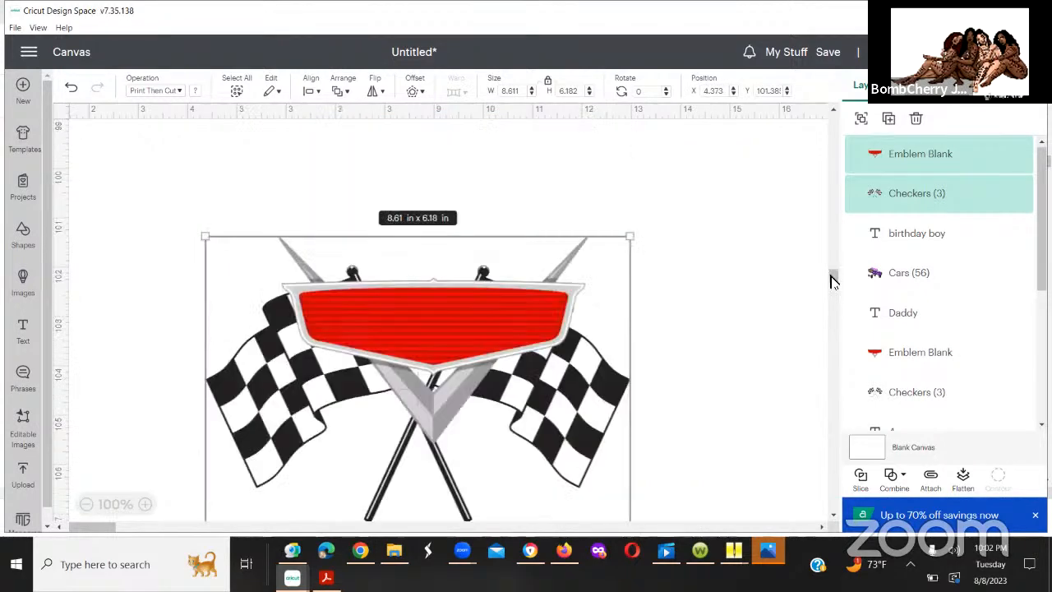
scroll(829, 261, up, 4)
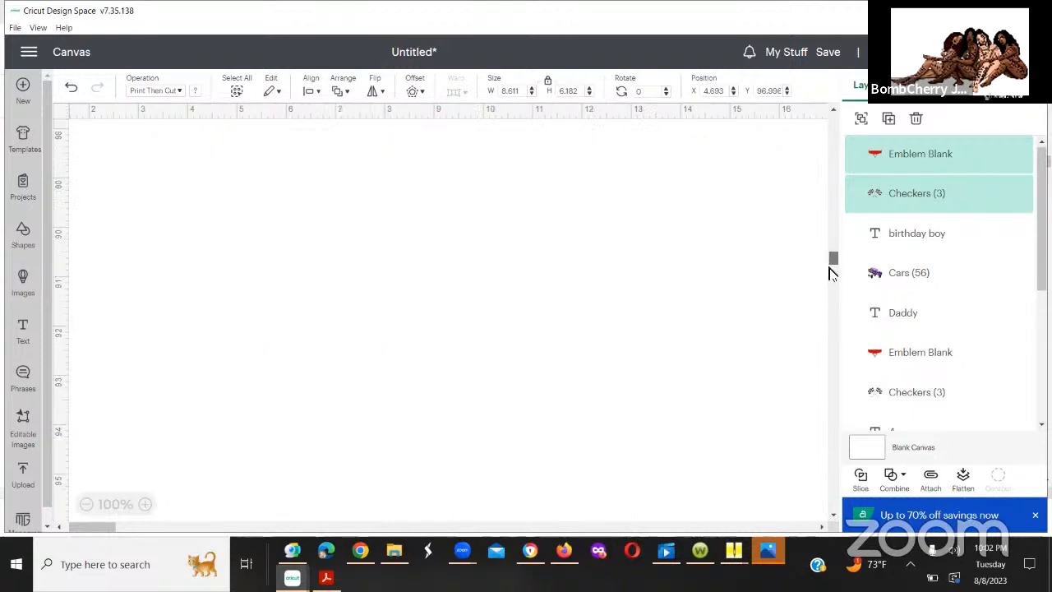
scroll(555, 331, down, 1)
drag(555, 331, 586, 71)
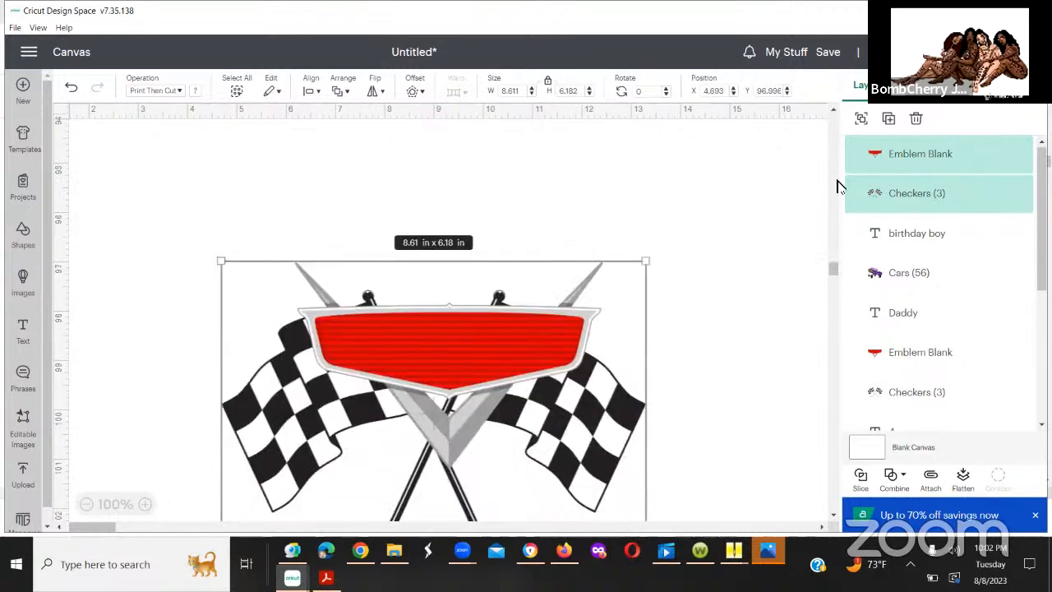
Step: Locate the Daddy design above, and bring the copied emblem and checkered flags closer to it, up to about Y 64.1 in
drag(831, 272, 844, 152)
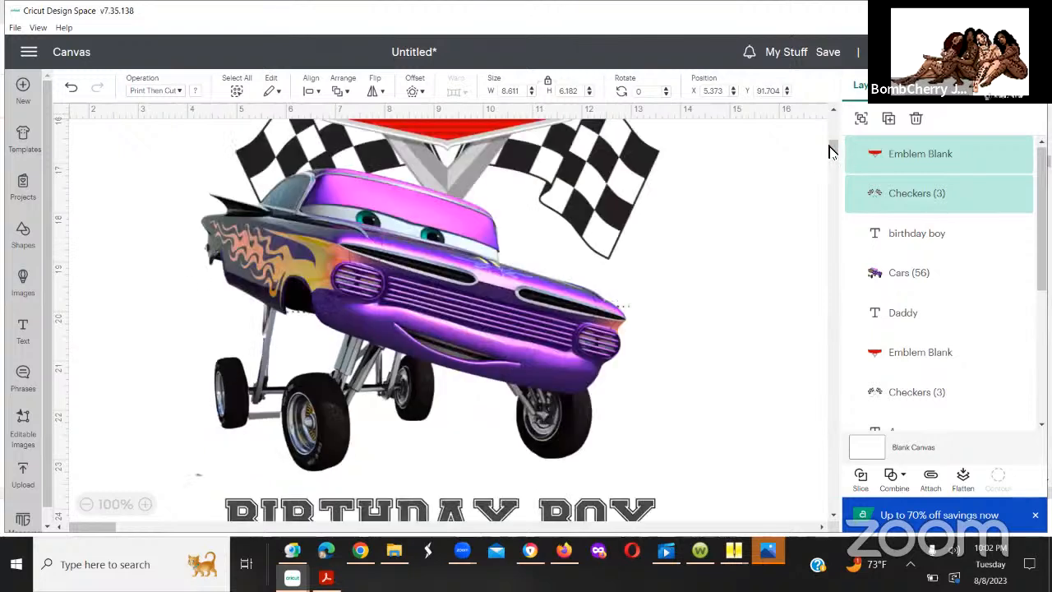
drag(830, 150, 832, 189)
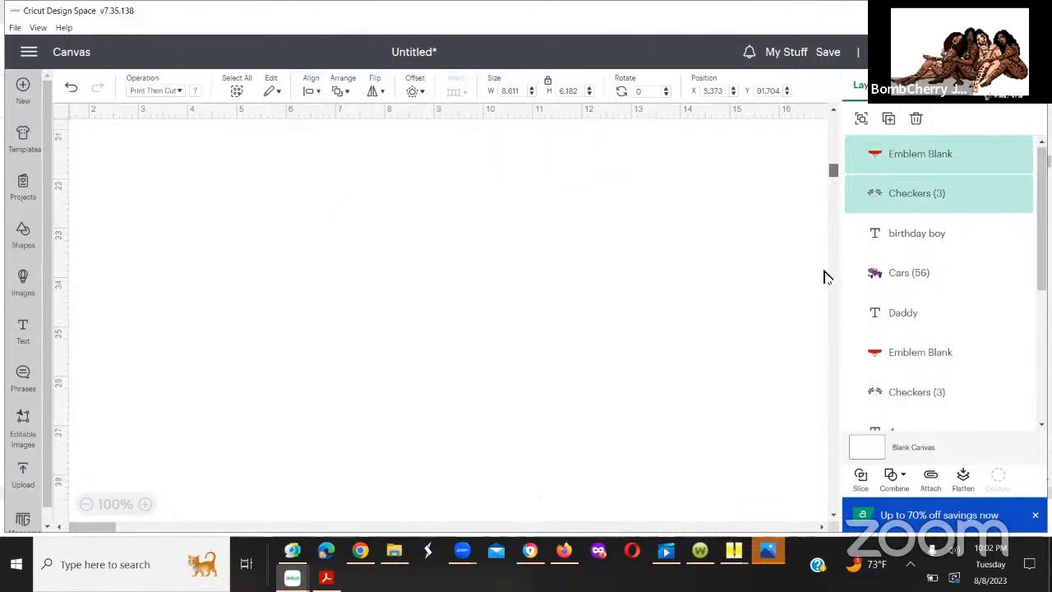
scroll(826, 277, down, 3)
drag(826, 301, 829, 263)
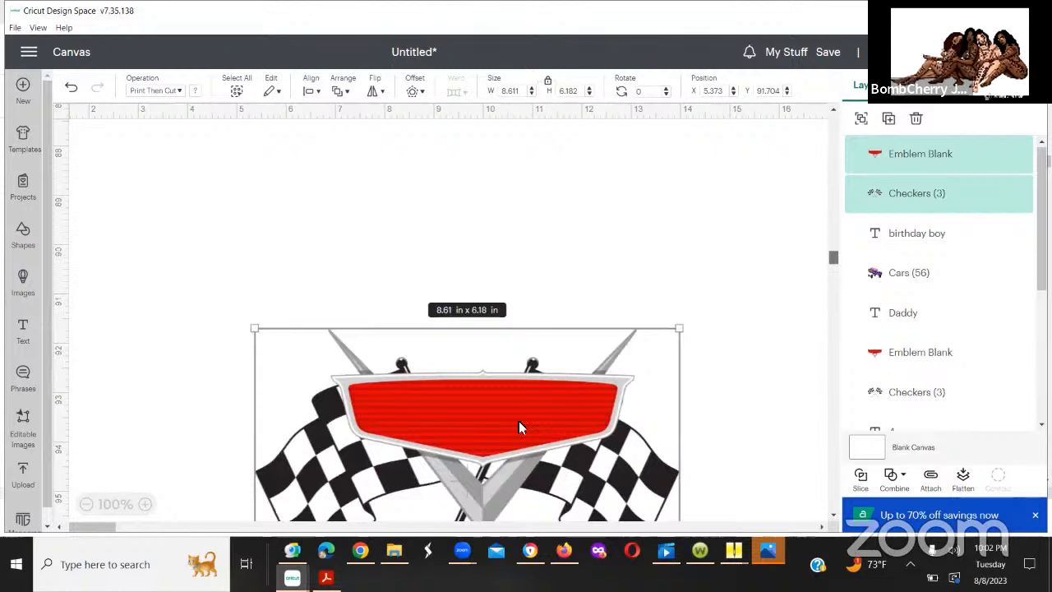
drag(519, 421, 498, 12)
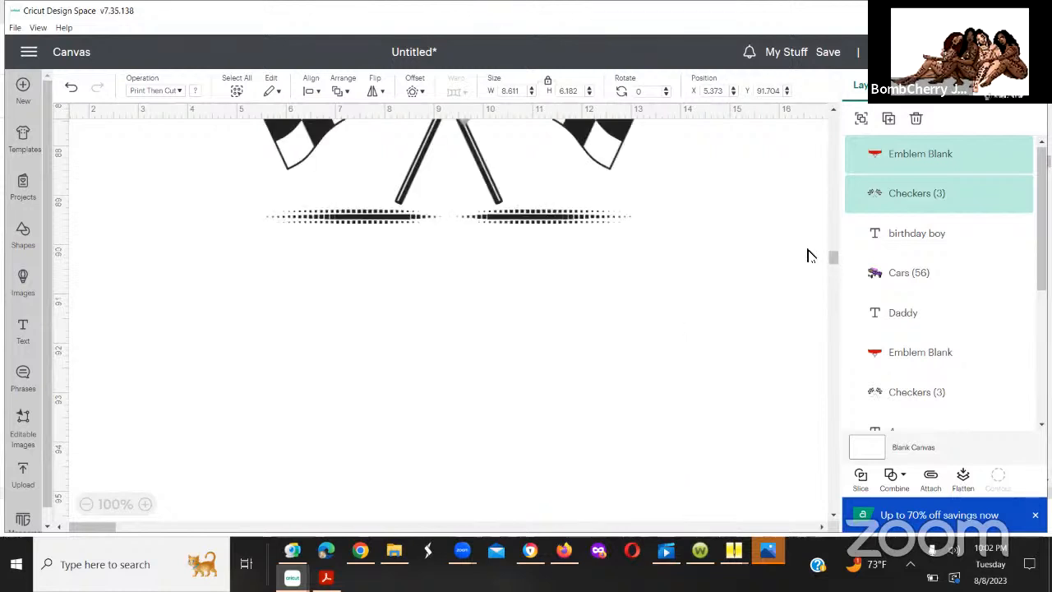
drag(834, 265, 831, 244)
drag(567, 309, 588, 135)
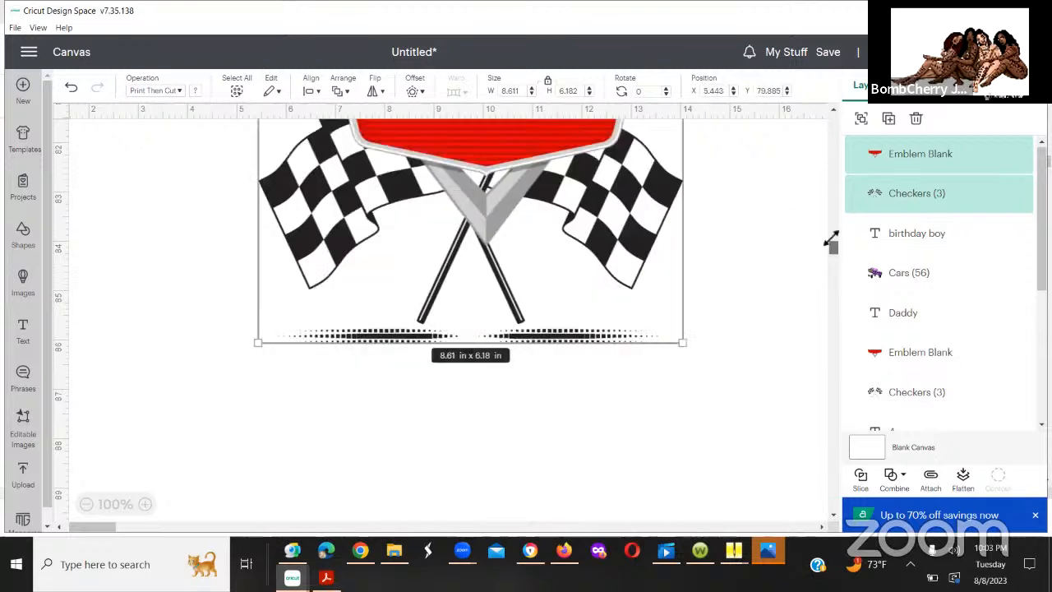
scroll(581, 372, up, 3)
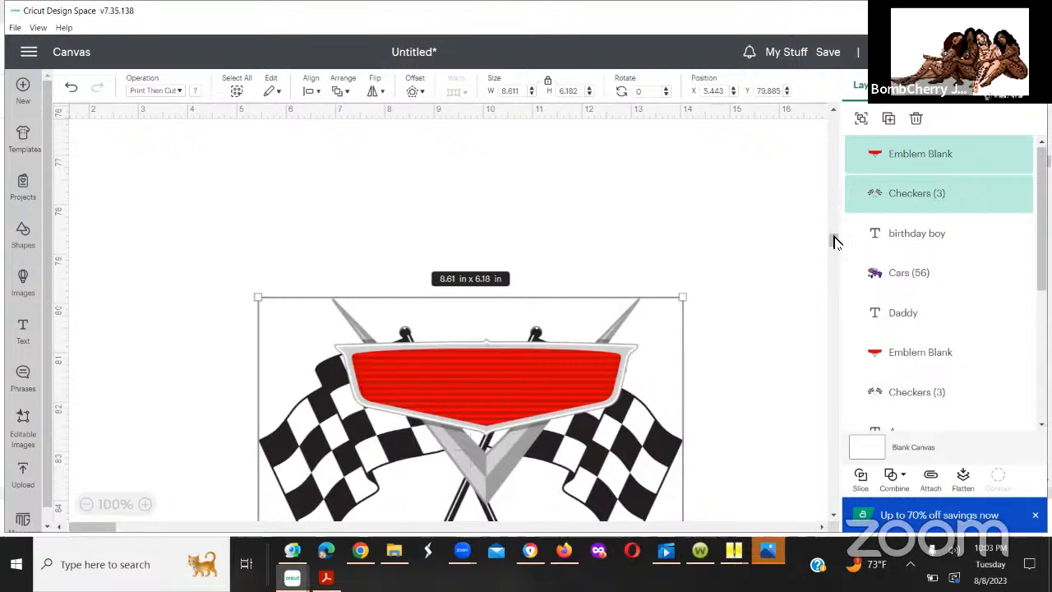
drag(830, 238, 831, 231)
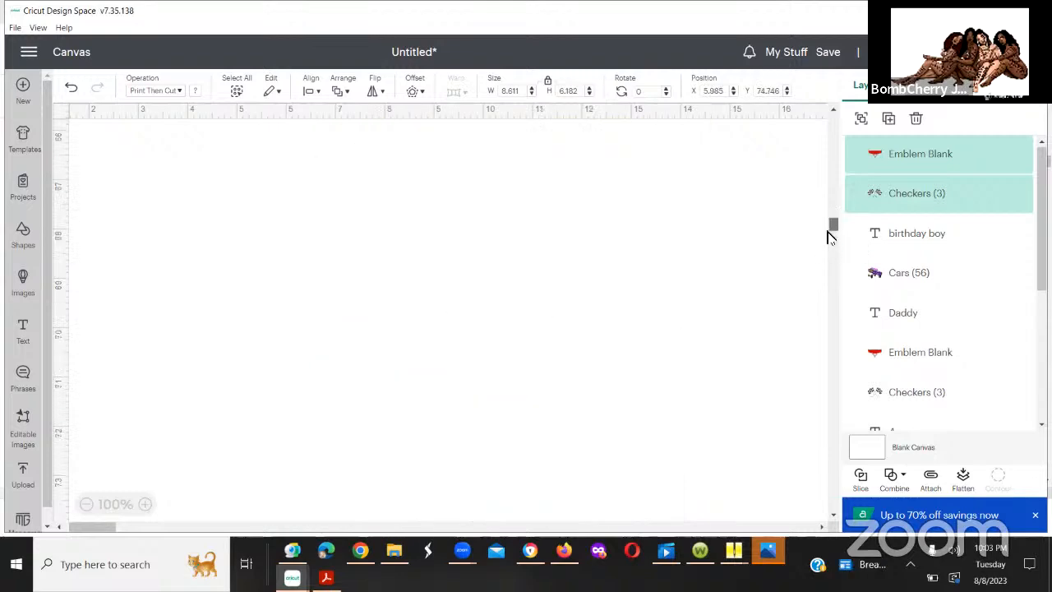
drag(563, 404, 569, 133)
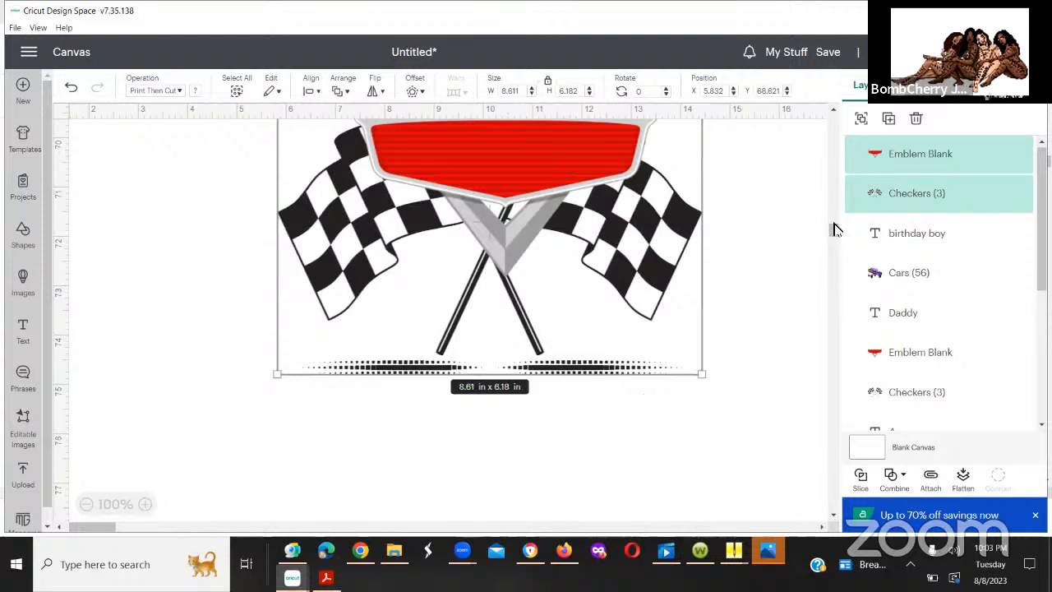
drag(835, 228, 831, 221)
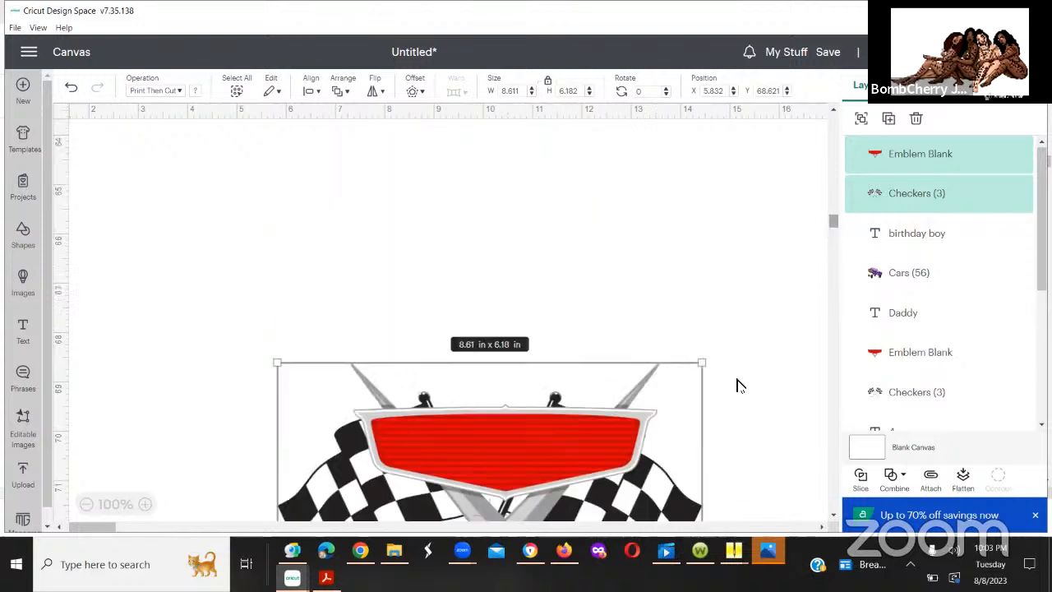
drag(579, 226, 585, 220)
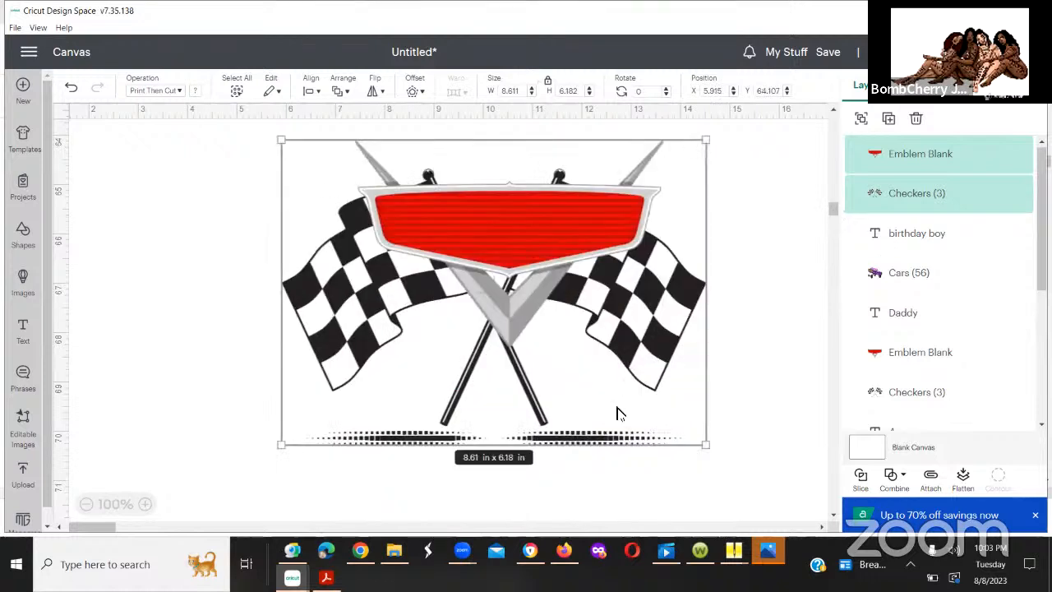
Step: Move the selected blank emblem and checkered flags up the empty canvas to about Y 50.0 in
scroll(751, 346, up, 5)
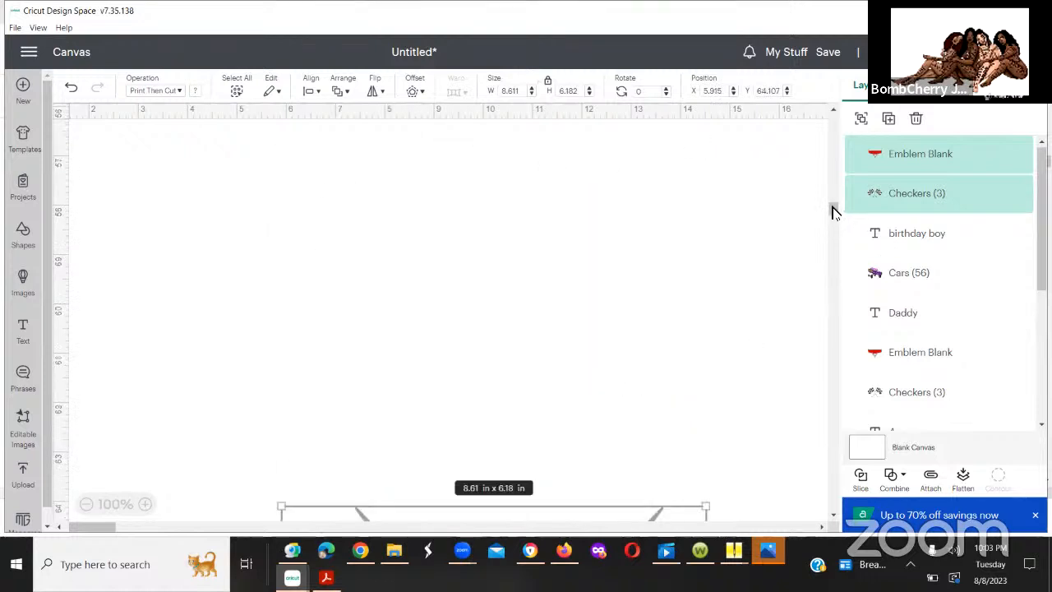
scroll(555, 403, down, 1)
drag(543, 453, 507, 61)
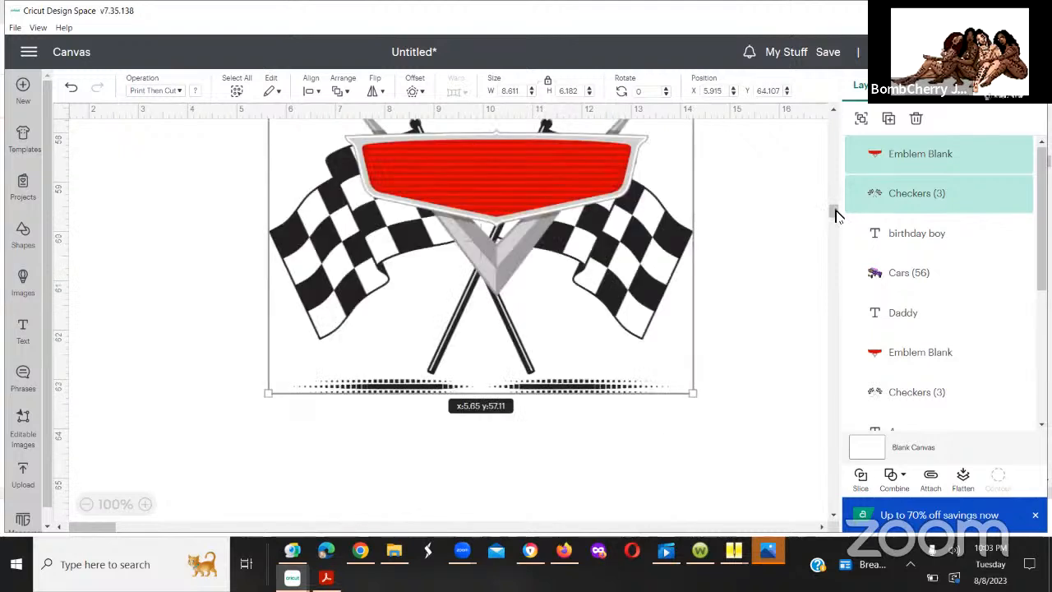
drag(835, 211, 832, 201)
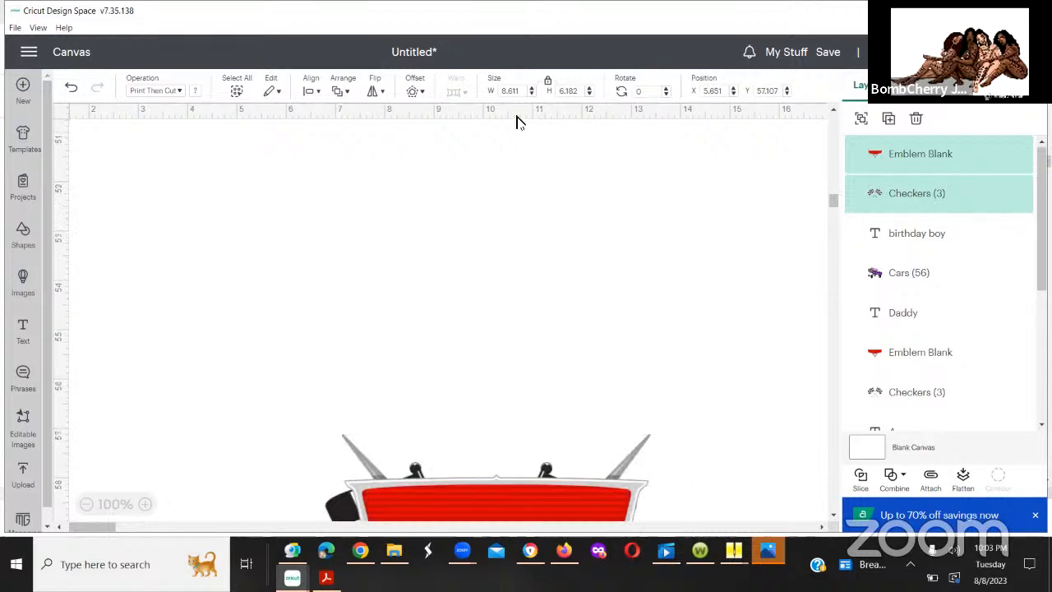
drag(526, 470, 518, 122)
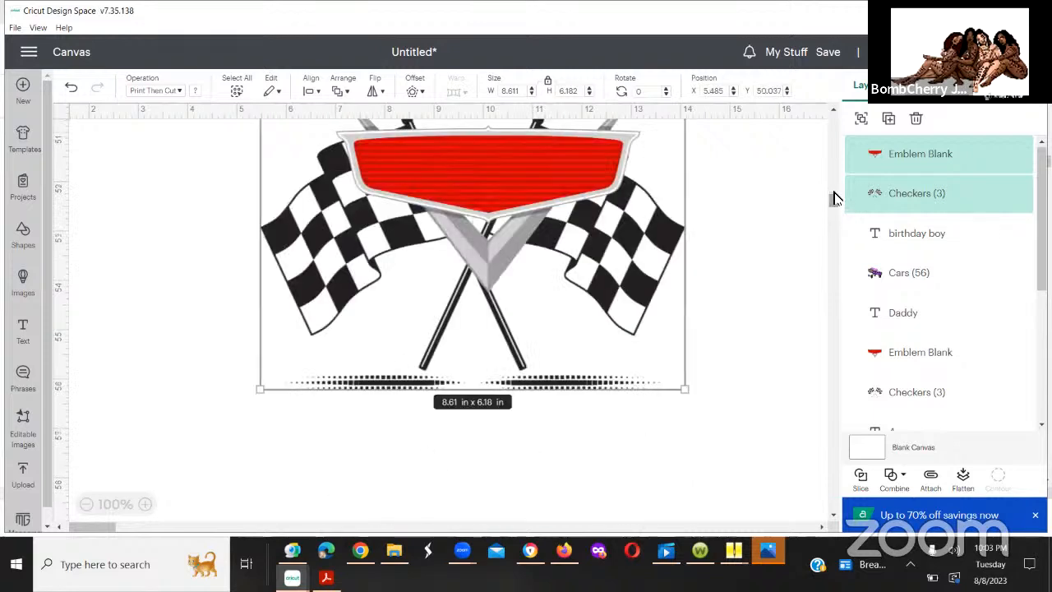
Step: Bring the selected blank emblem and checkered flags farther up the canvas, to about Y 34.3 in
drag(835, 198, 835, 195)
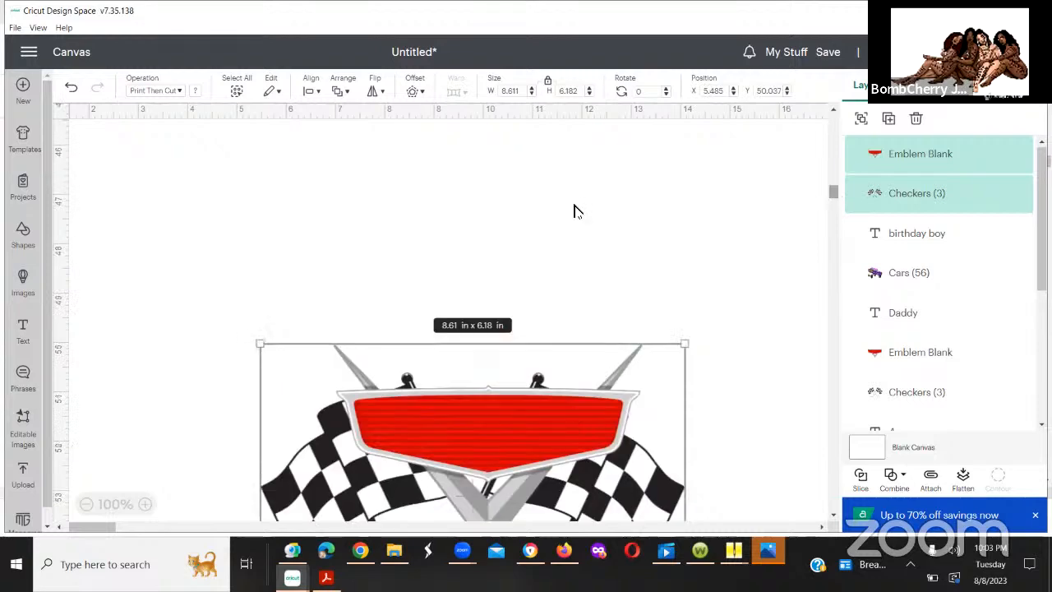
drag(574, 206, 573, 182)
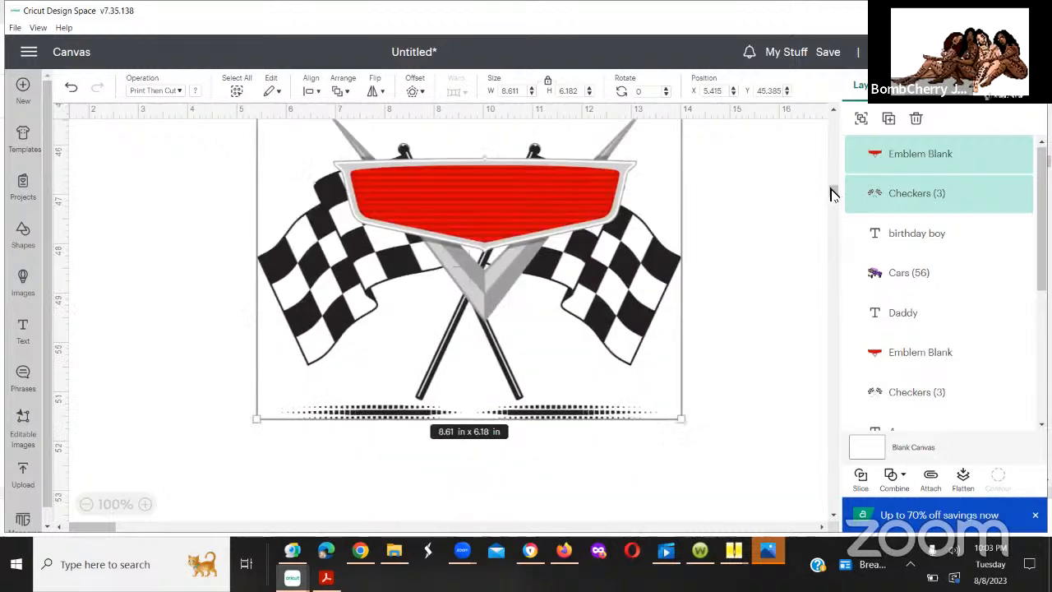
drag(832, 189, 832, 185)
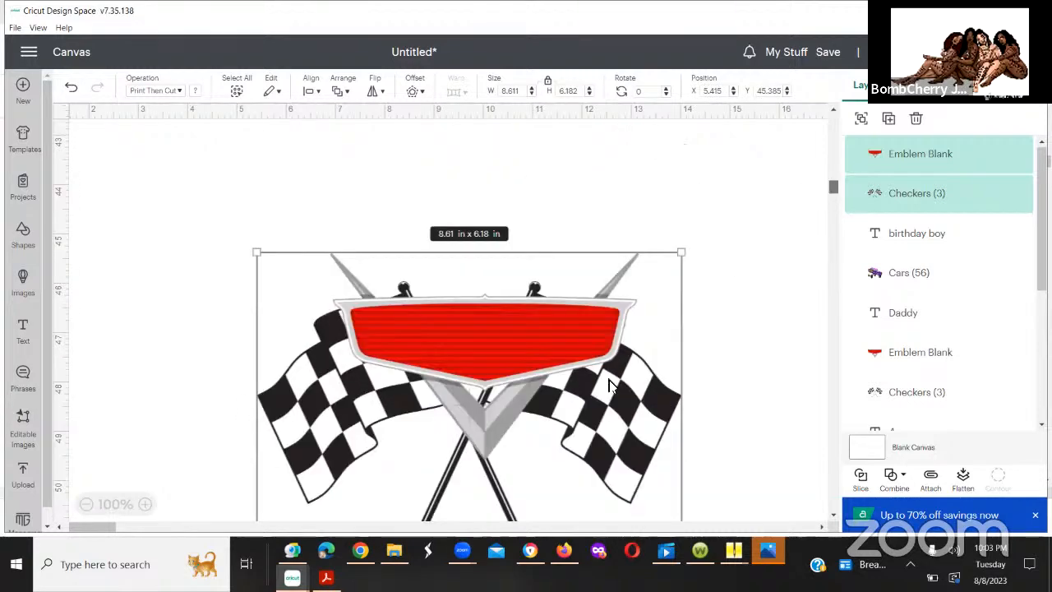
drag(589, 397, 571, 131)
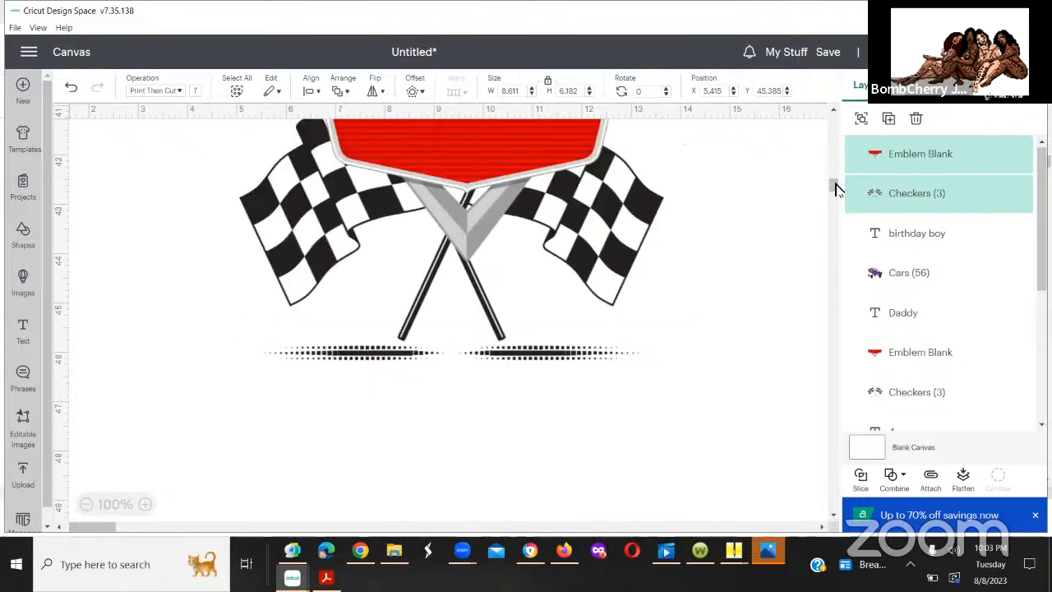
drag(834, 183, 835, 175)
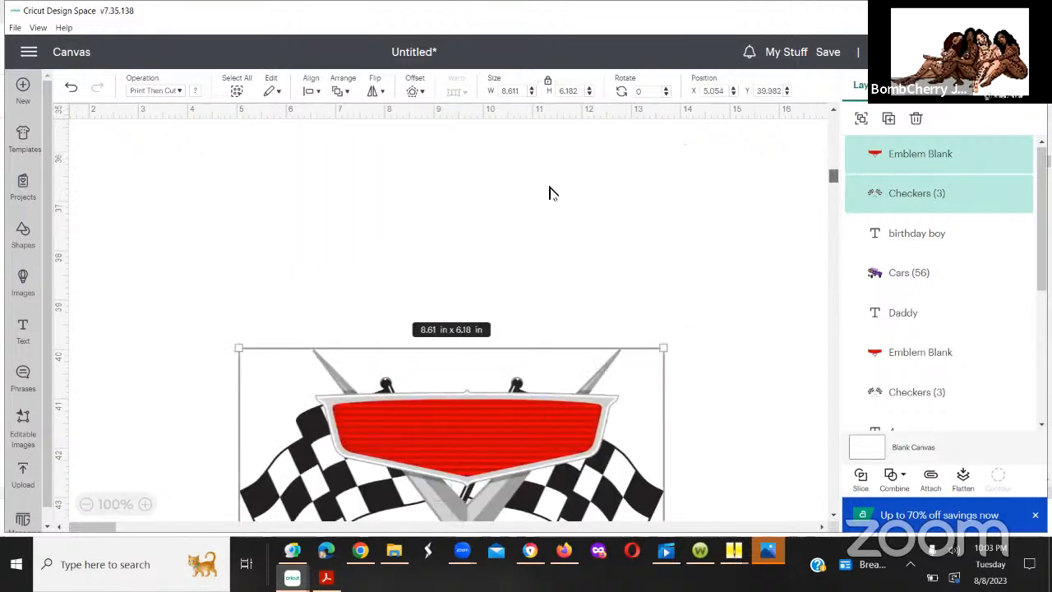
drag(550, 188, 552, 140)
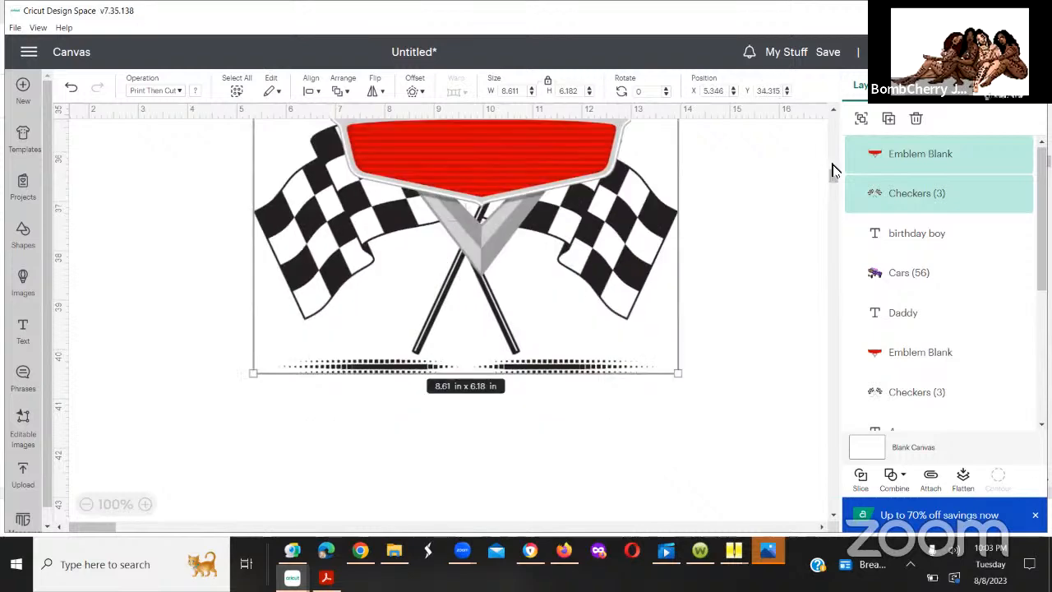
Step: Place the selected emblem and checkered flags higher on the canvas at about X 5.2, Y 28.4 in
drag(834, 170, 831, 164)
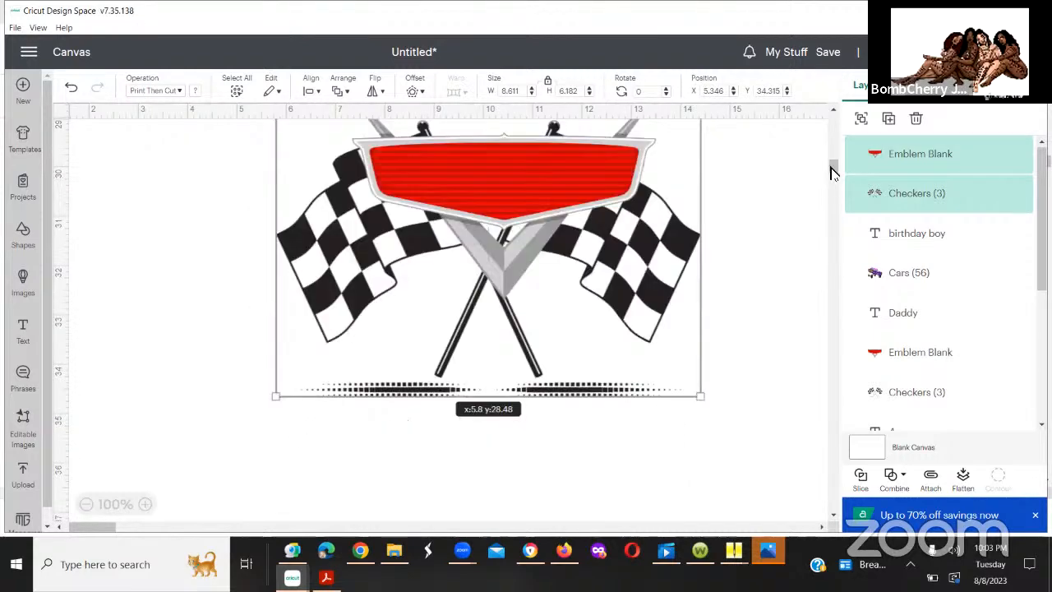
drag(833, 167, 833, 163)
drag(499, 325, 498, 338)
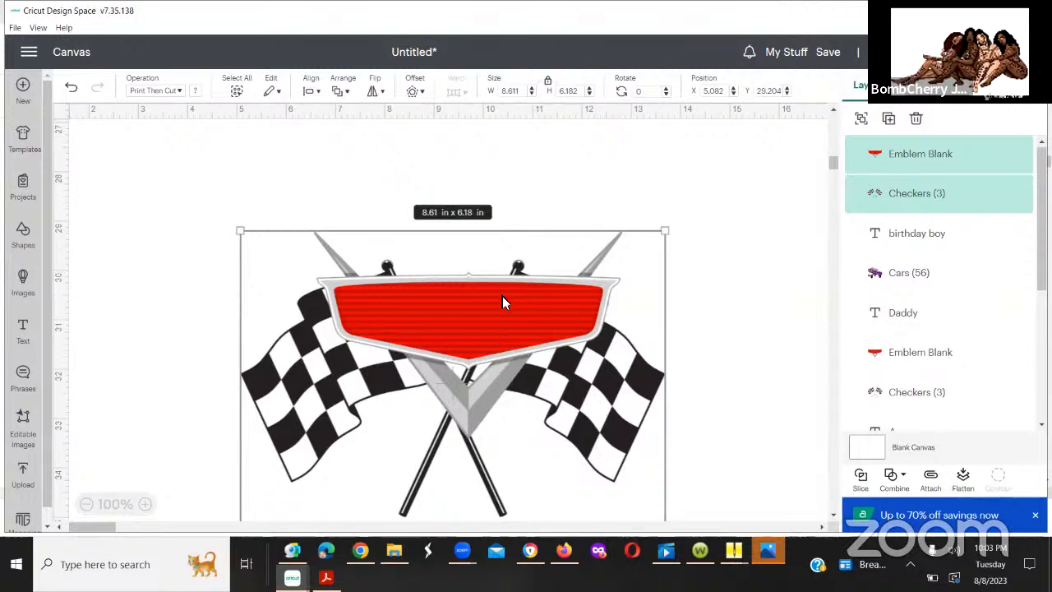
drag(502, 295, 491, 270)
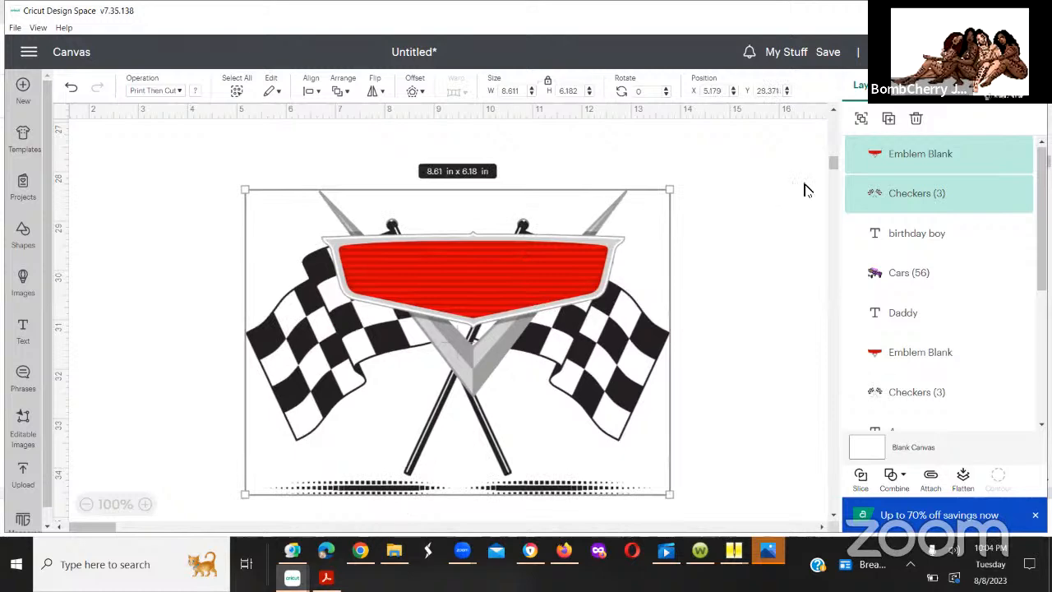
Step: Paste another copy of the blank emblem and checkered flags, and place it below the first copy at about X 5.5, Y 43.8 in
drag(830, 168, 832, 175)
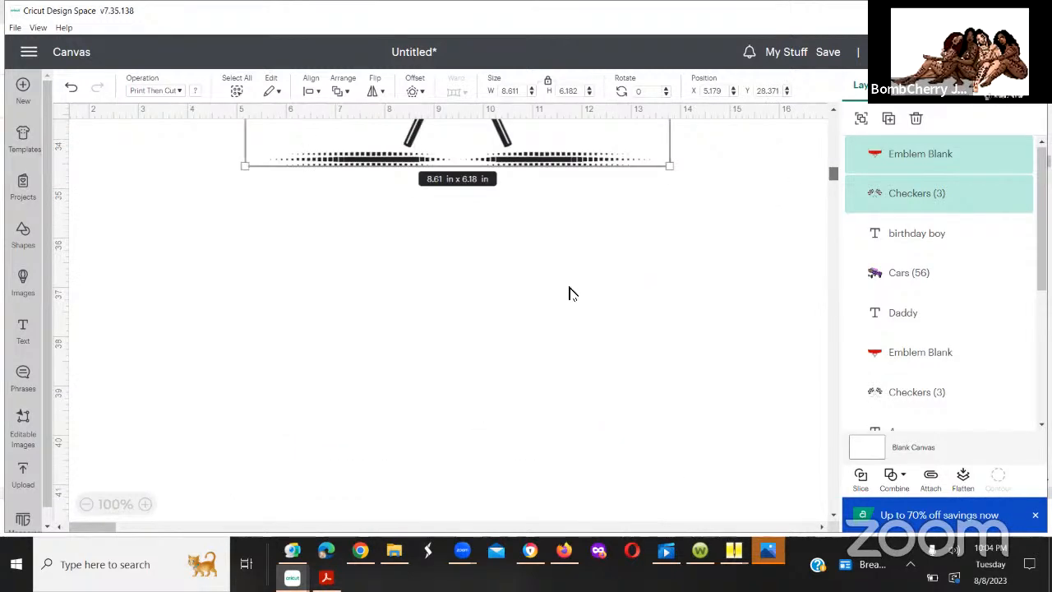
click(470, 319)
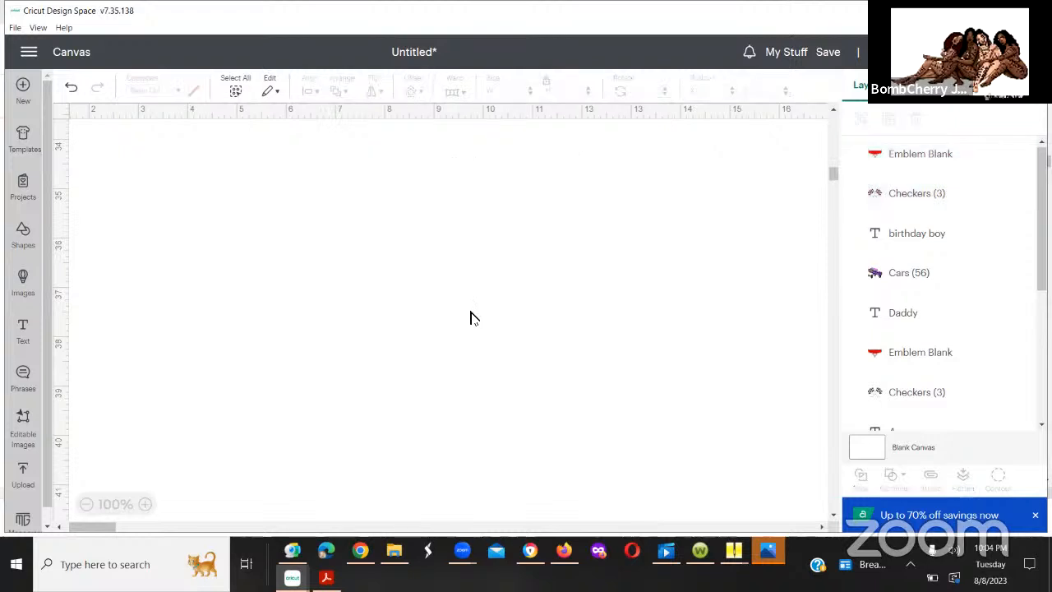
right_click(517, 189)
click(513, 182)
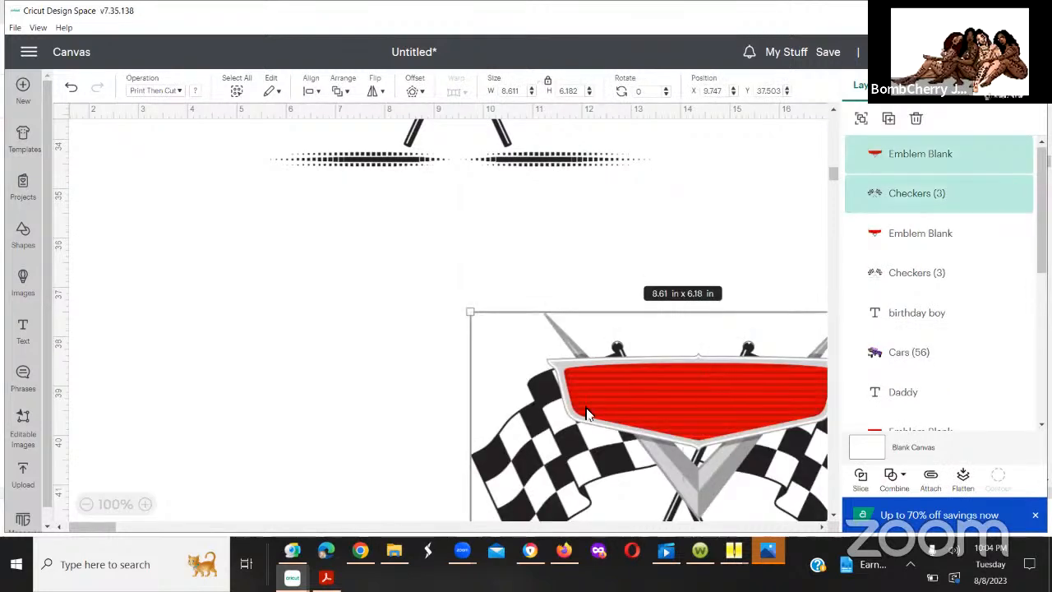
drag(587, 413, 383, 526)
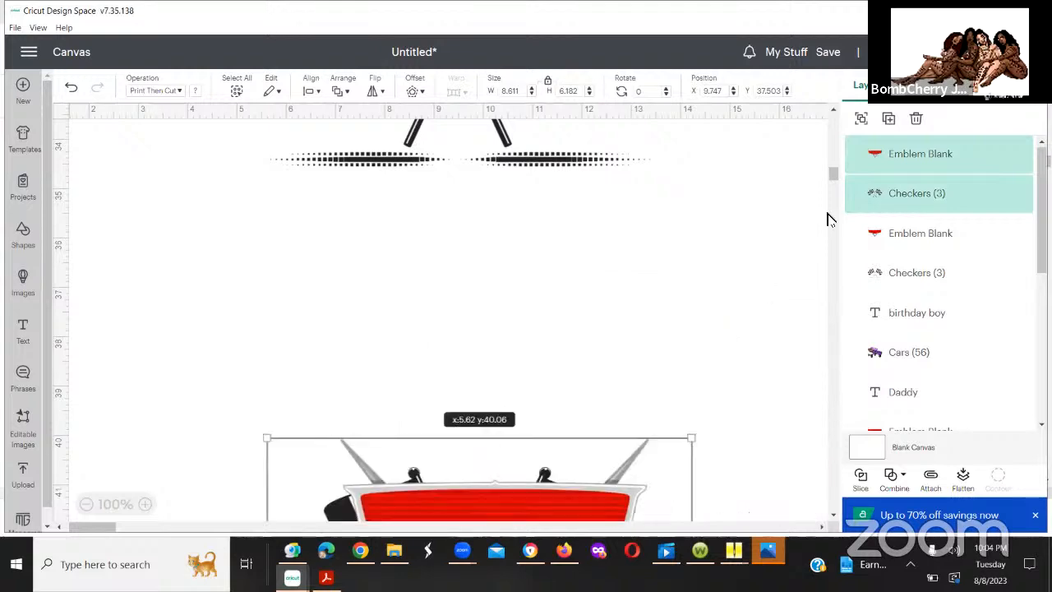
drag(833, 172, 832, 185)
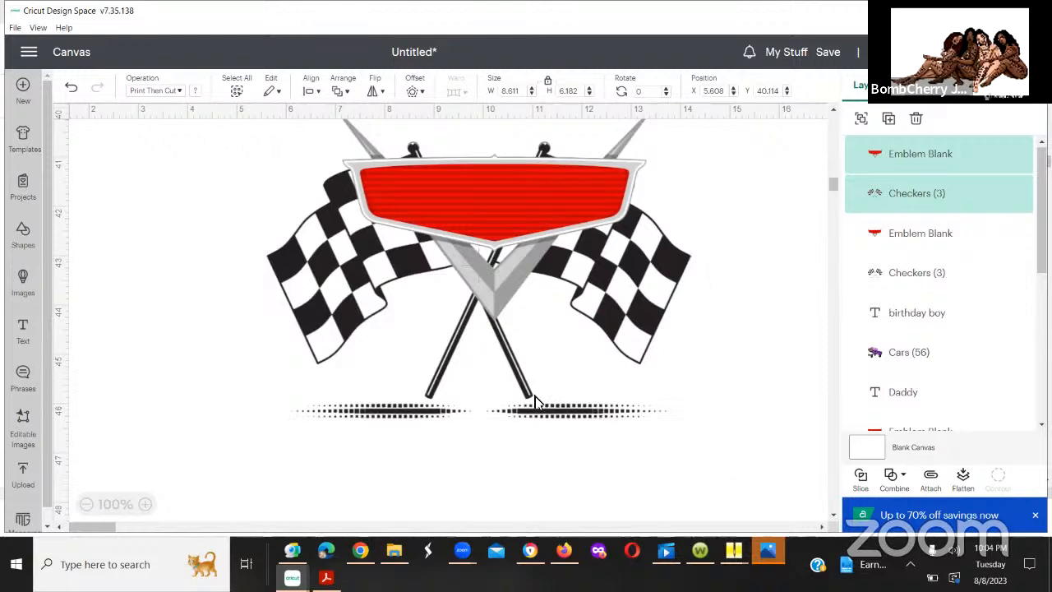
drag(540, 215, 535, 397)
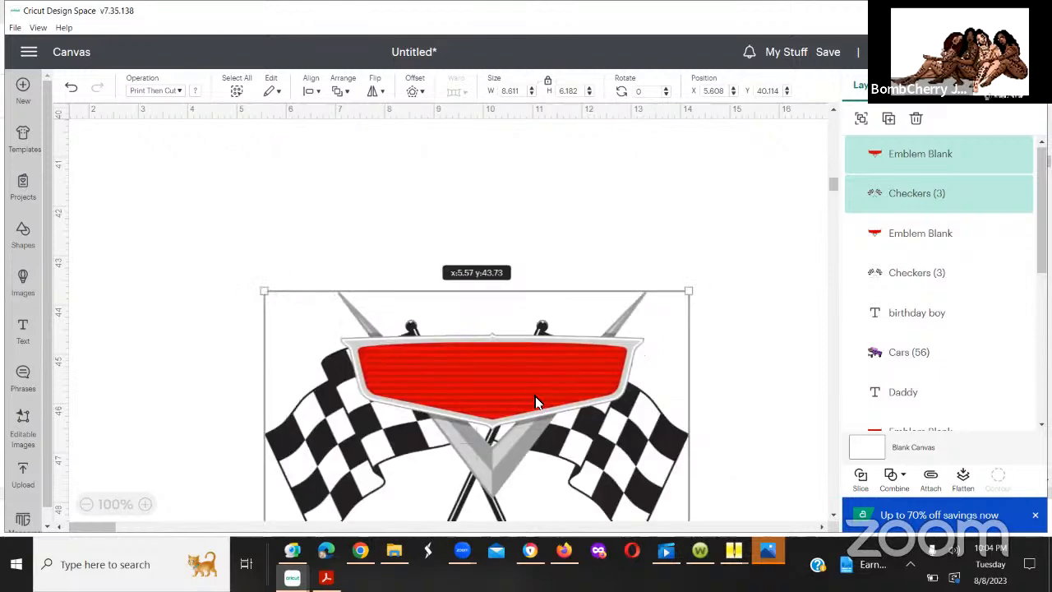
Step: In the upper copy, shift only the blank emblem slightly over its checkered flags to about X 6.3, Y 28.5 in, and deselect it
click(833, 151)
drag(832, 147, 832, 174)
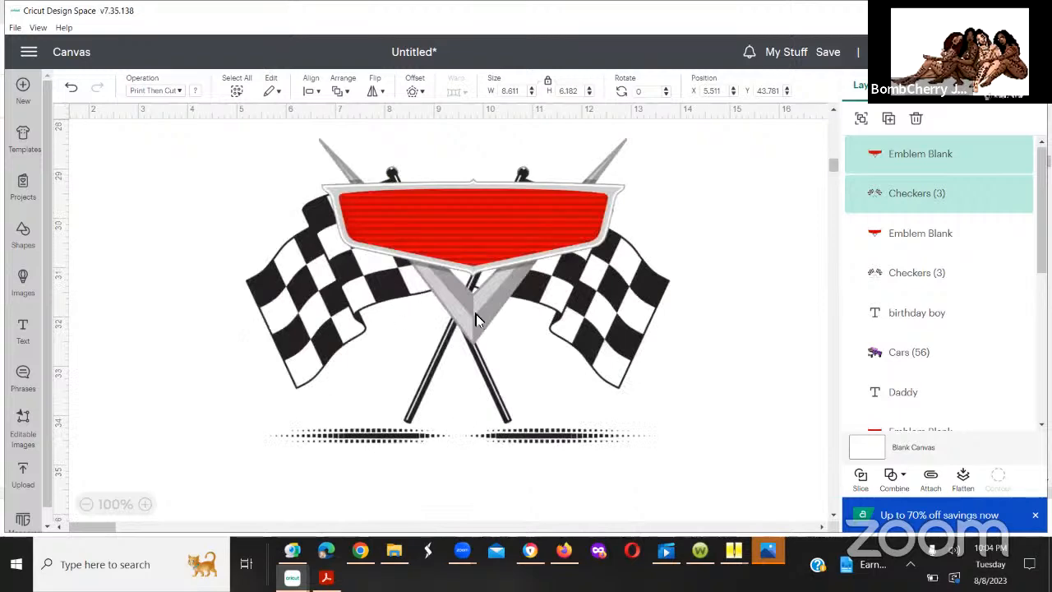
mouse_move(469, 319)
mouse_down()
mouse_move(460, 388)
mouse_move(462, 312)
mouse_move(477, 353)
mouse_move(470, 374)
mouse_move(798, 301)
mouse_move(775, 291)
mouse_move(654, 297)
mouse_move(430, 331)
mouse_move(466, 324)
mouse_up()
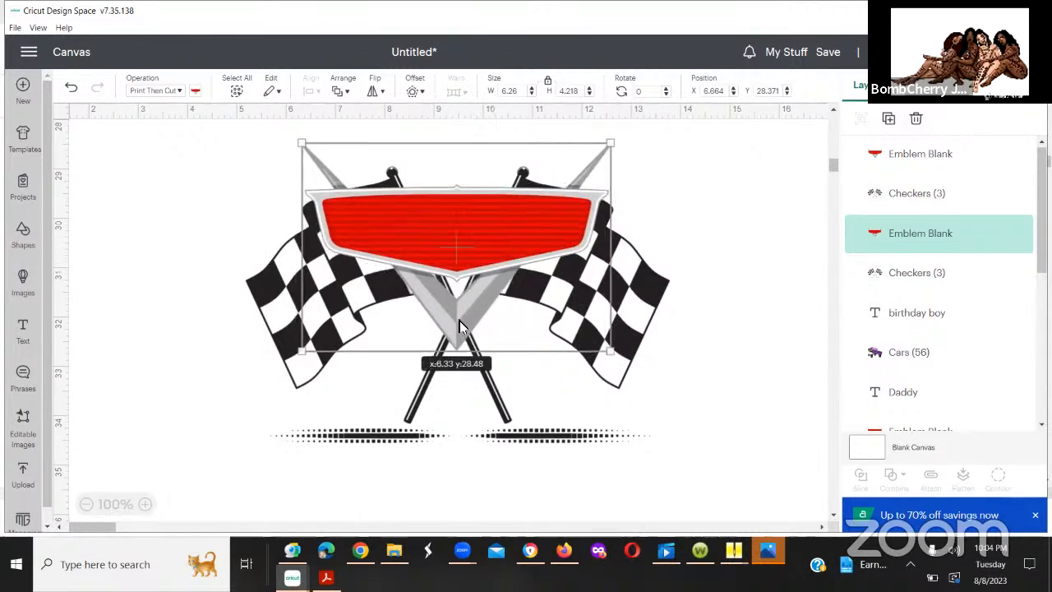
click(712, 283)
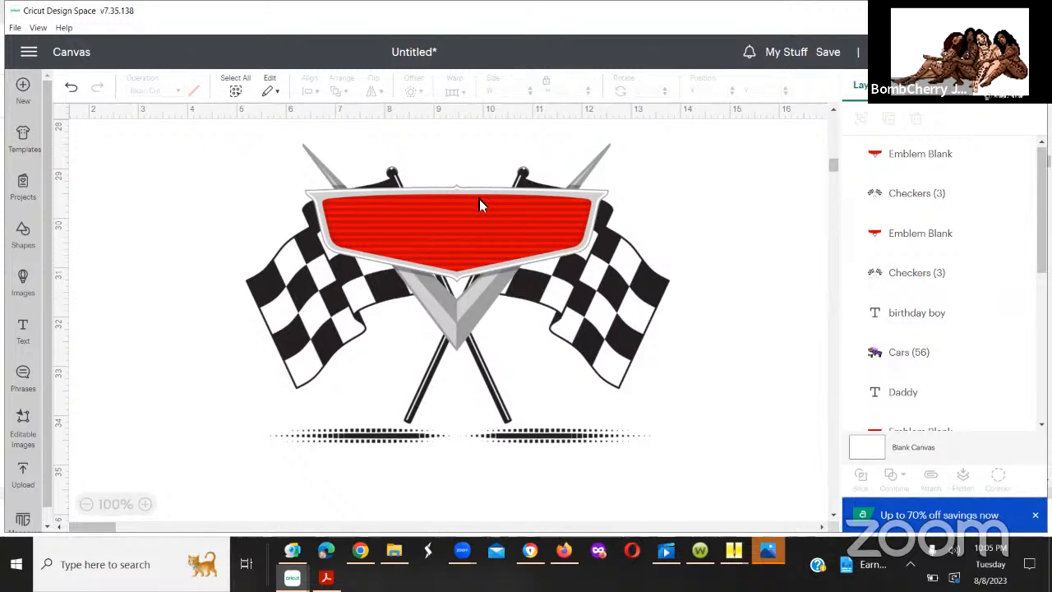
Step: Nudge the upper blank emblem slightly higher over its checkered flags, to about Y 28.4 in, and deselect it
mouse_move(483, 216)
mouse_down()
mouse_move(482, 184)
mouse_move(482, 212)
mouse_up()
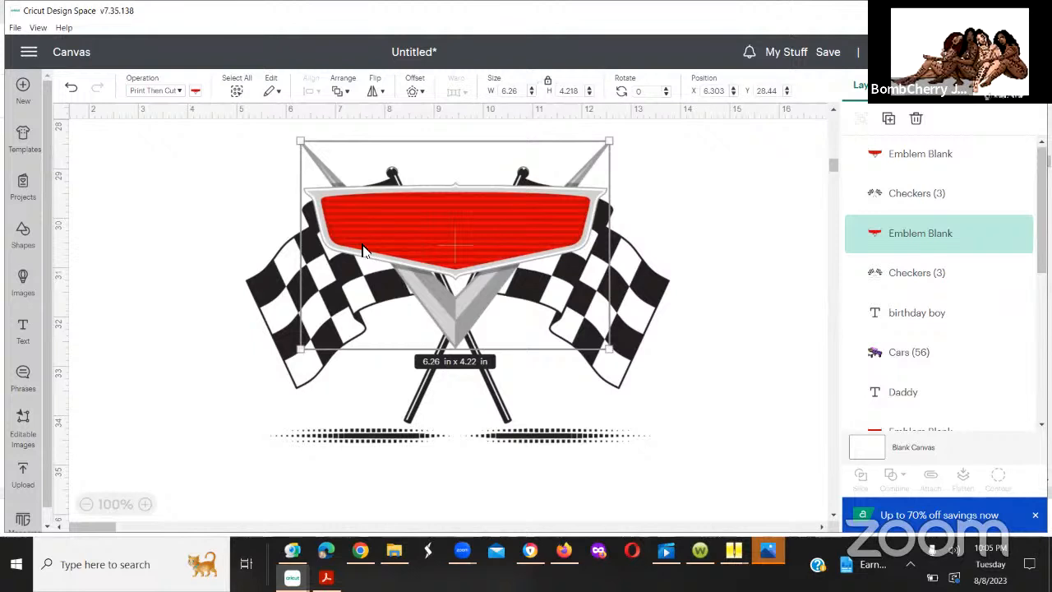
click(703, 241)
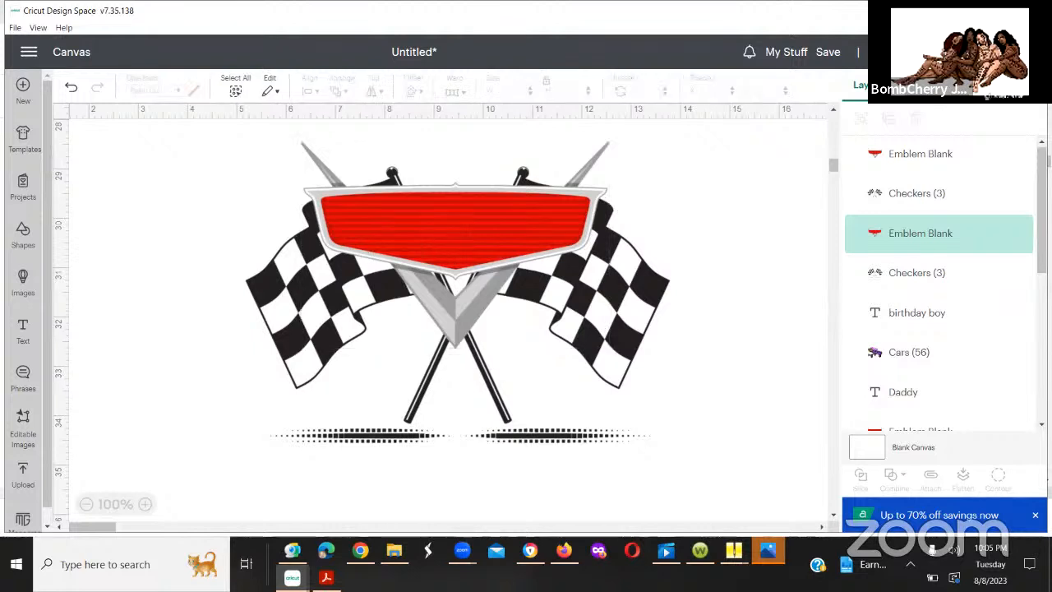
Step: Add a text object reading "Sister" to the canvas
click(26, 335)
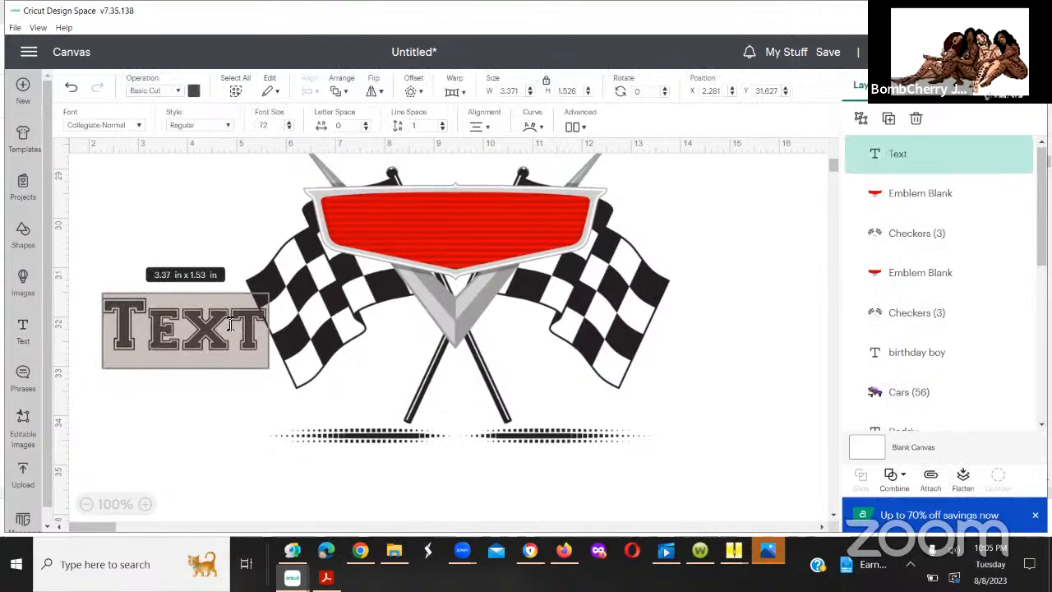
text(Sister)
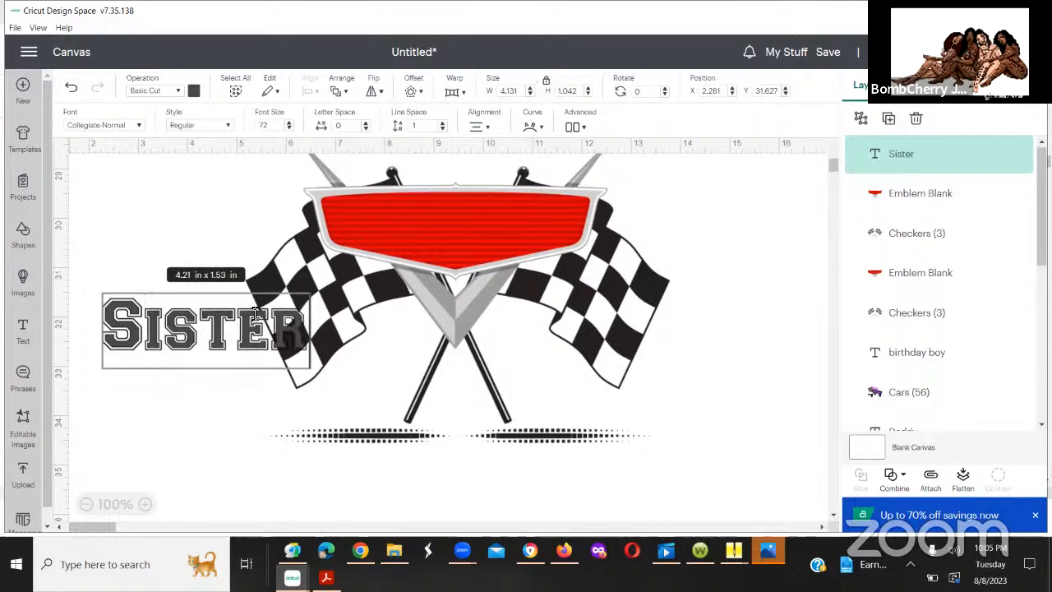
key(Escape)
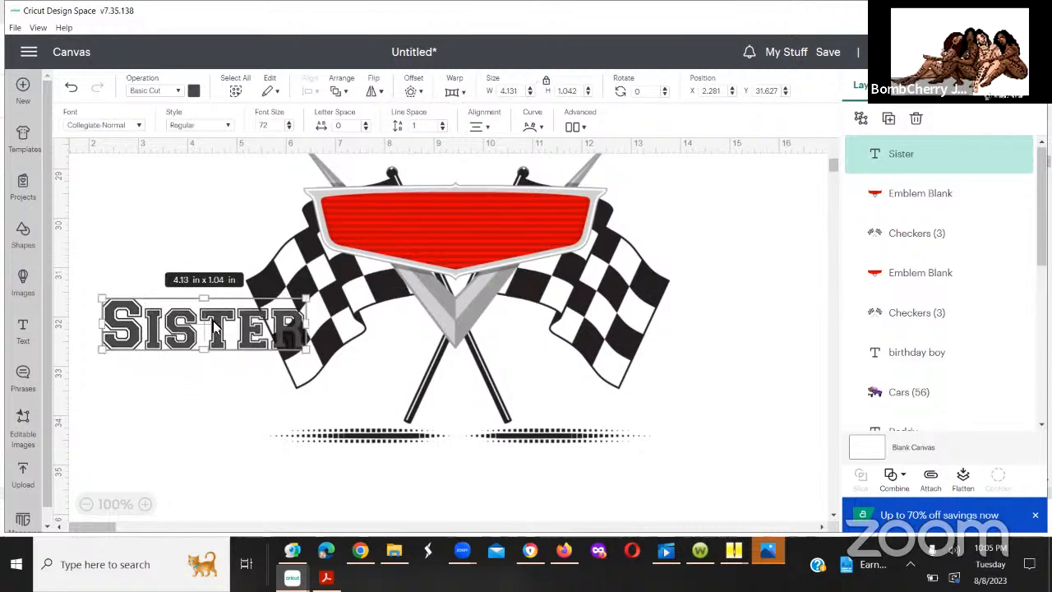
Step: Place the "Sister" text inside the upper red emblem, scaled to about 3.65 x 0.92 in at about X 7.6, Y 29.6 in
drag(206, 329, 462, 223)
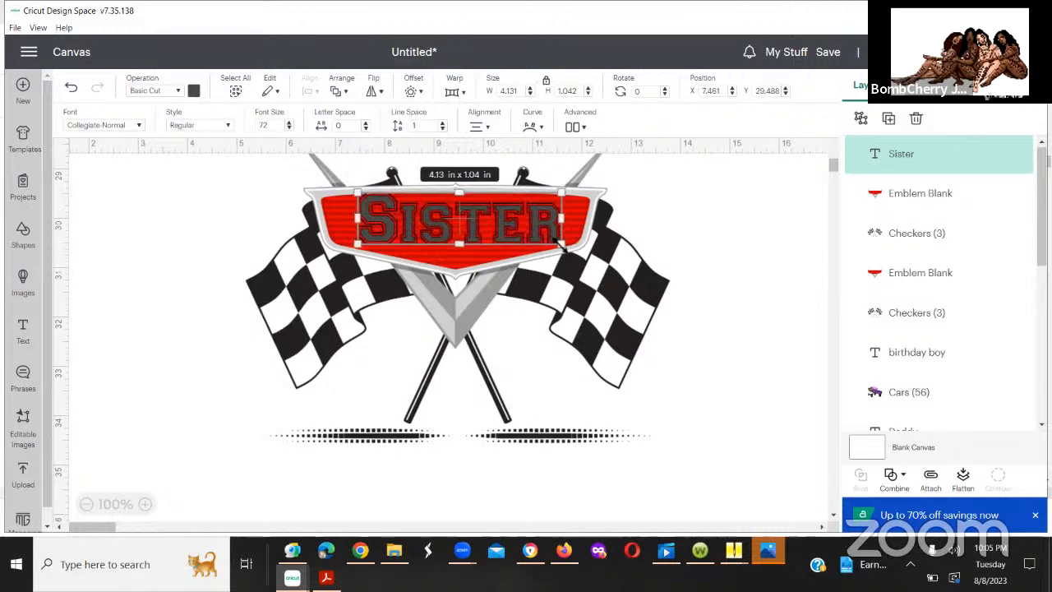
drag(561, 242, 535, 239)
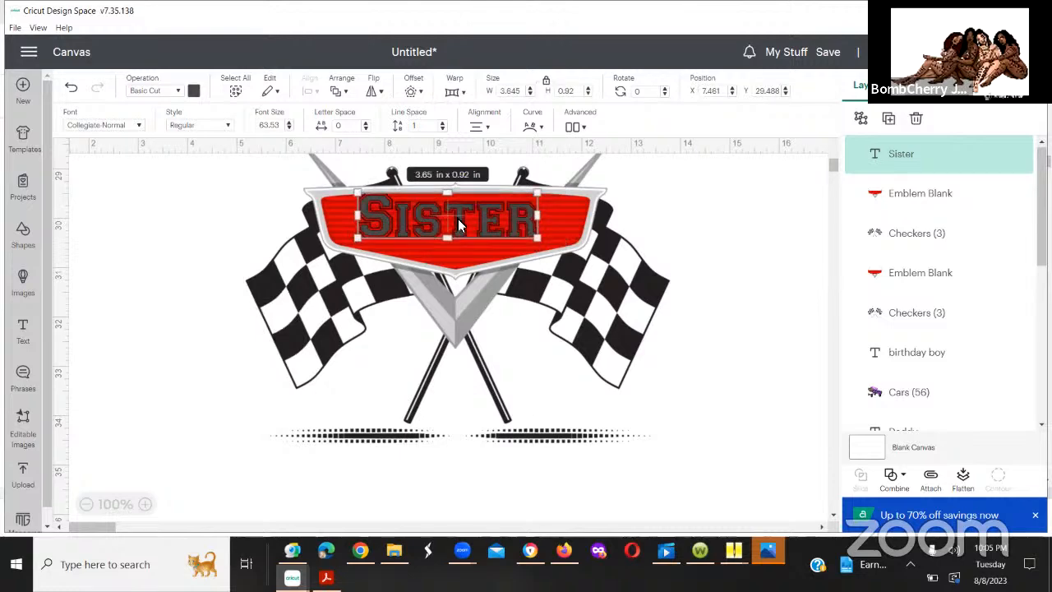
drag(464, 229, 469, 230)
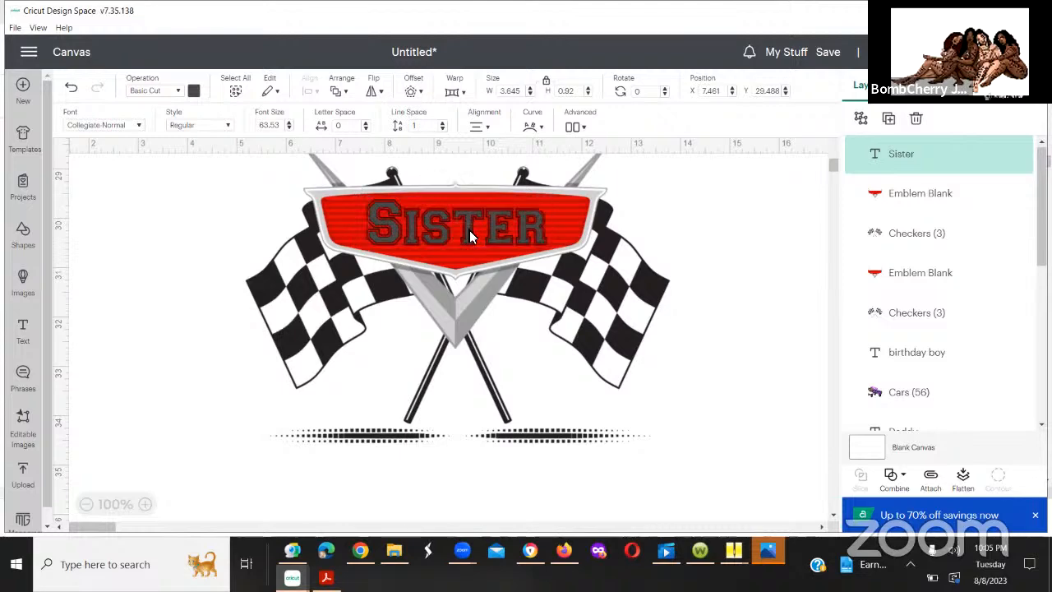
click(469, 230)
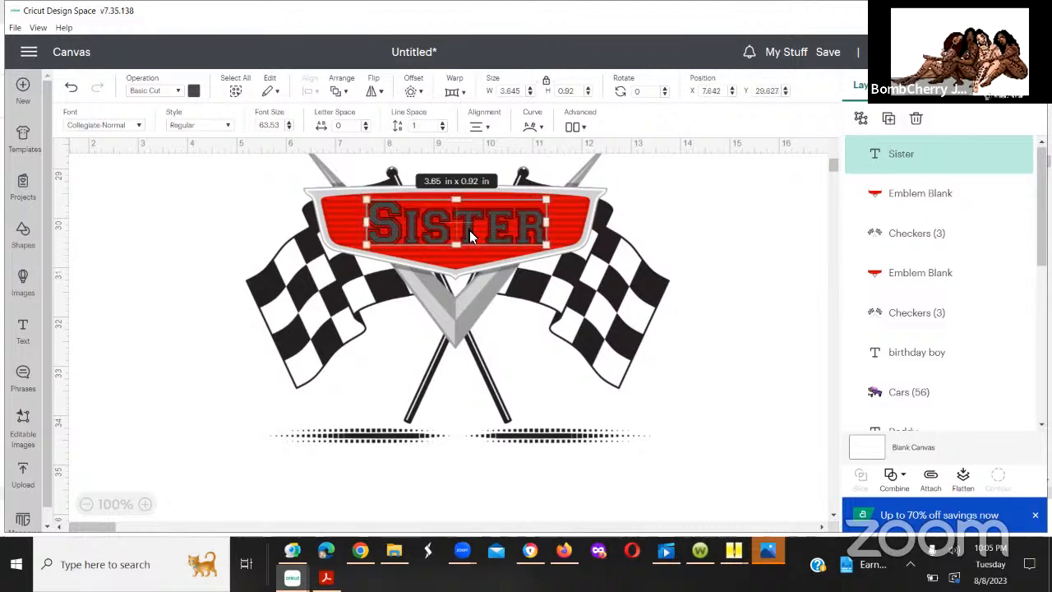
click(701, 218)
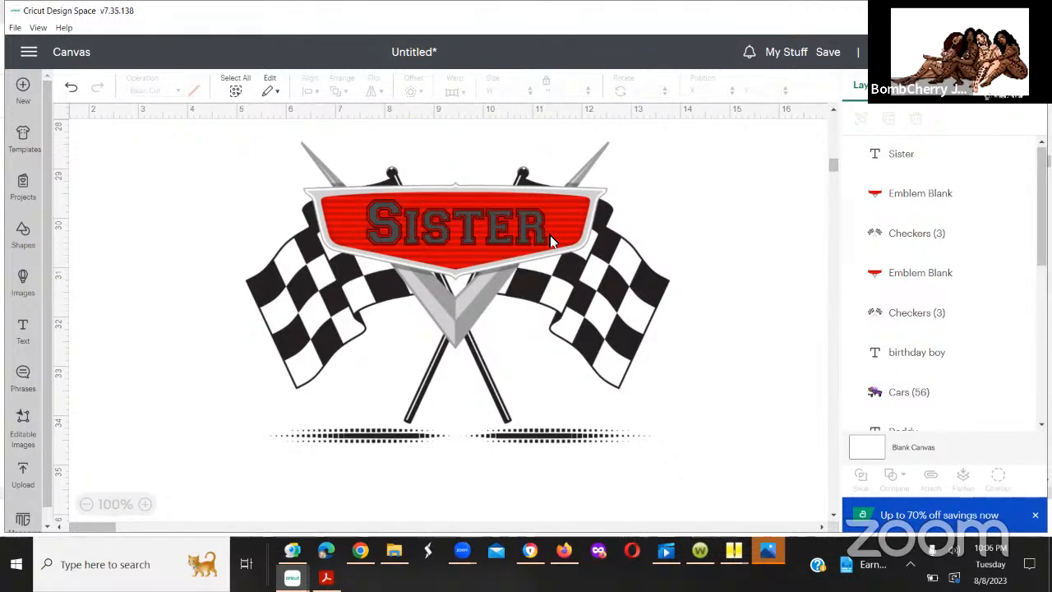
Step: Recolor the "Sister" text to a custom light pink-purple, #eb9eed
click(469, 232)
click(194, 91)
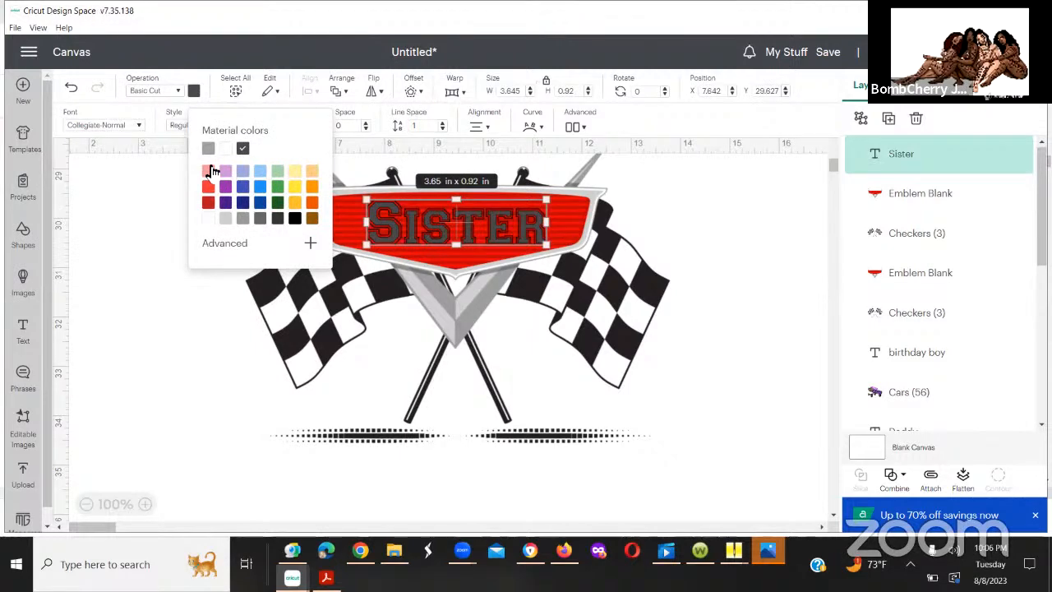
click(211, 171)
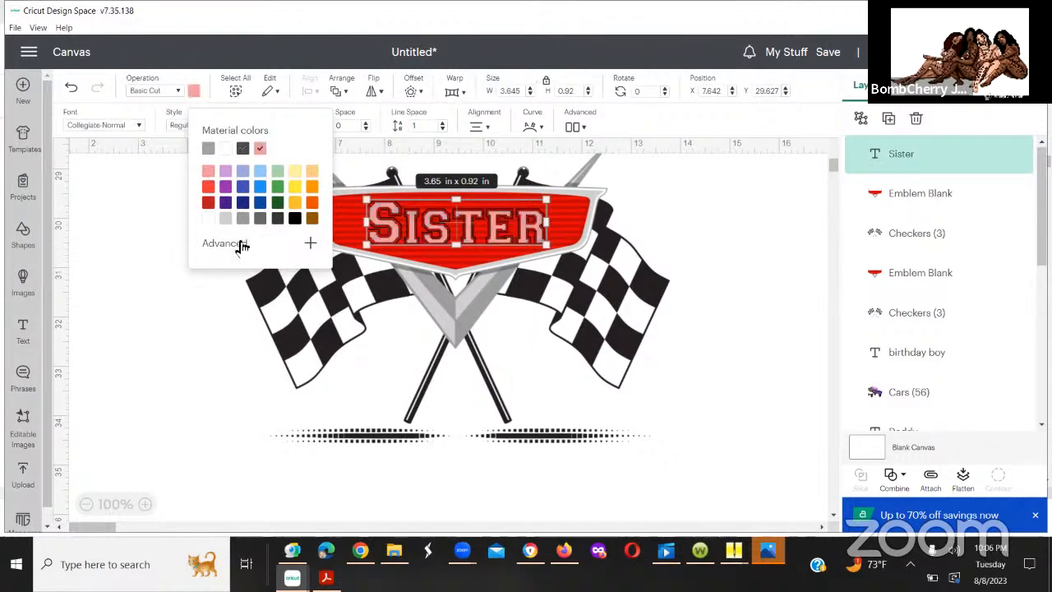
click(302, 241)
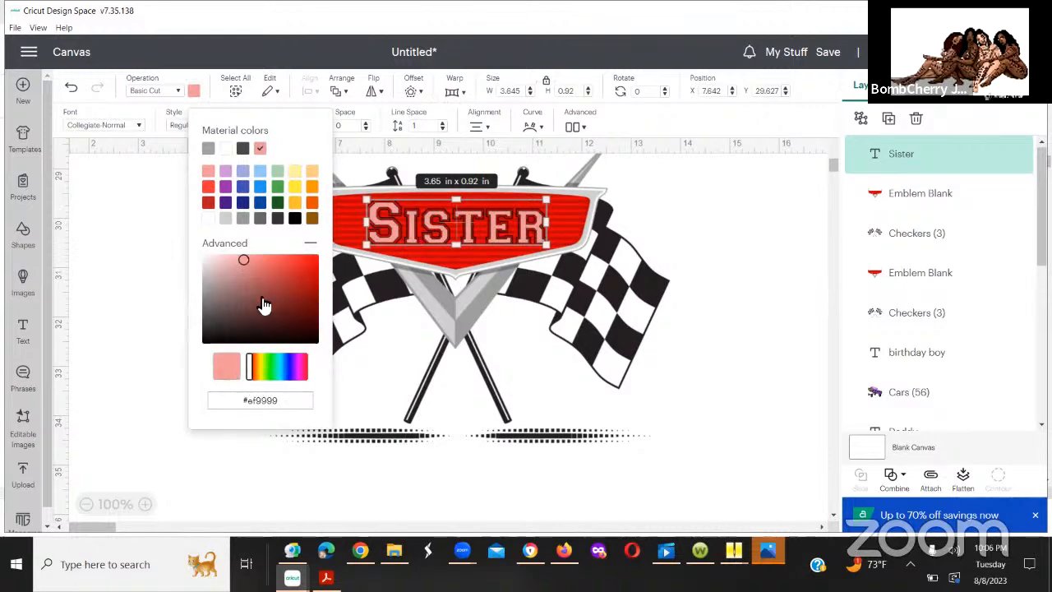
drag(240, 259, 233, 270)
click(243, 255)
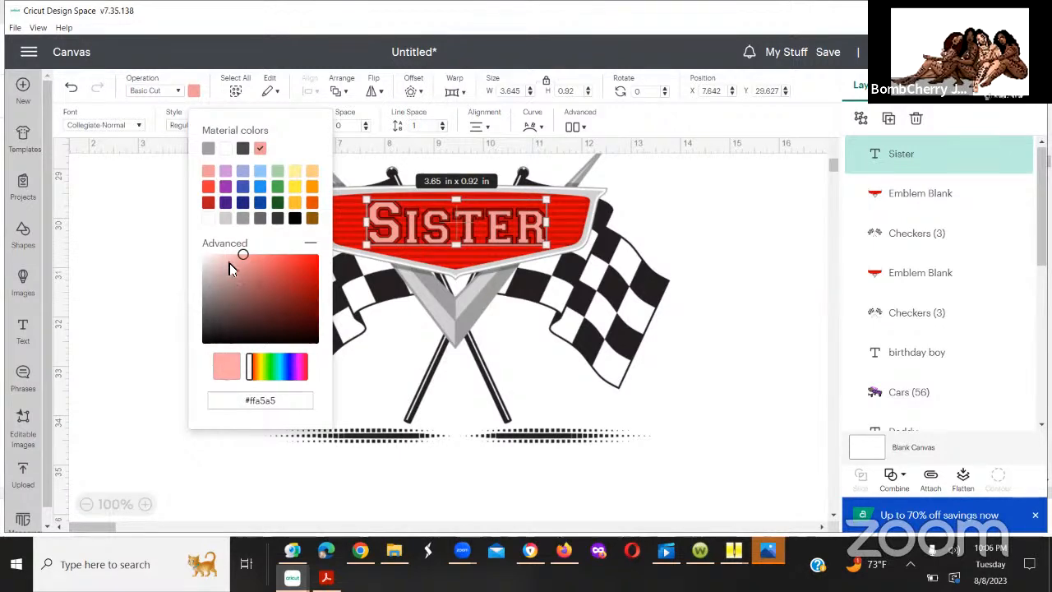
click(224, 264)
click(238, 263)
click(241, 261)
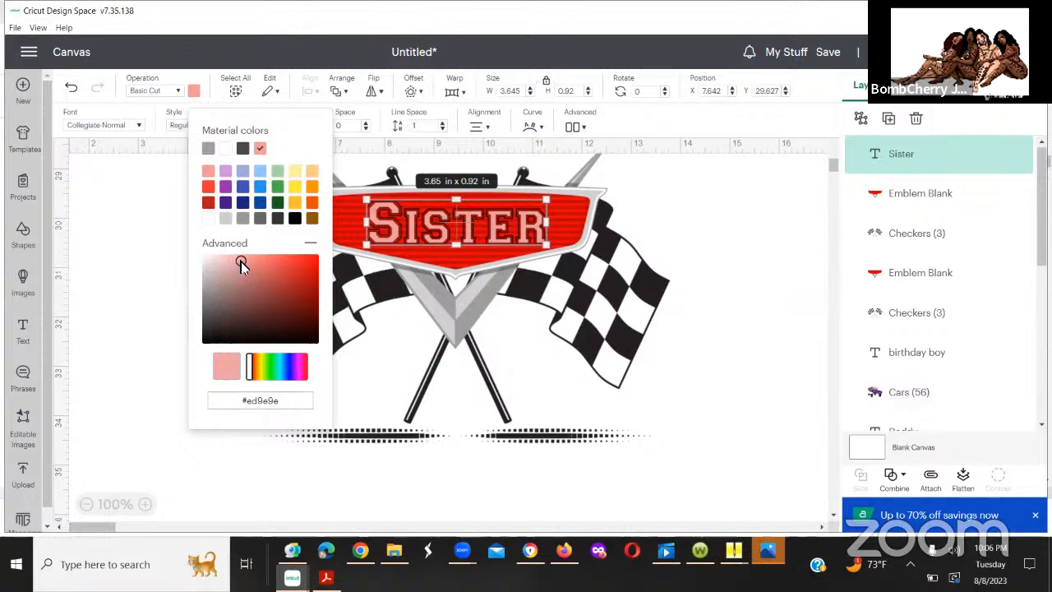
click(300, 376)
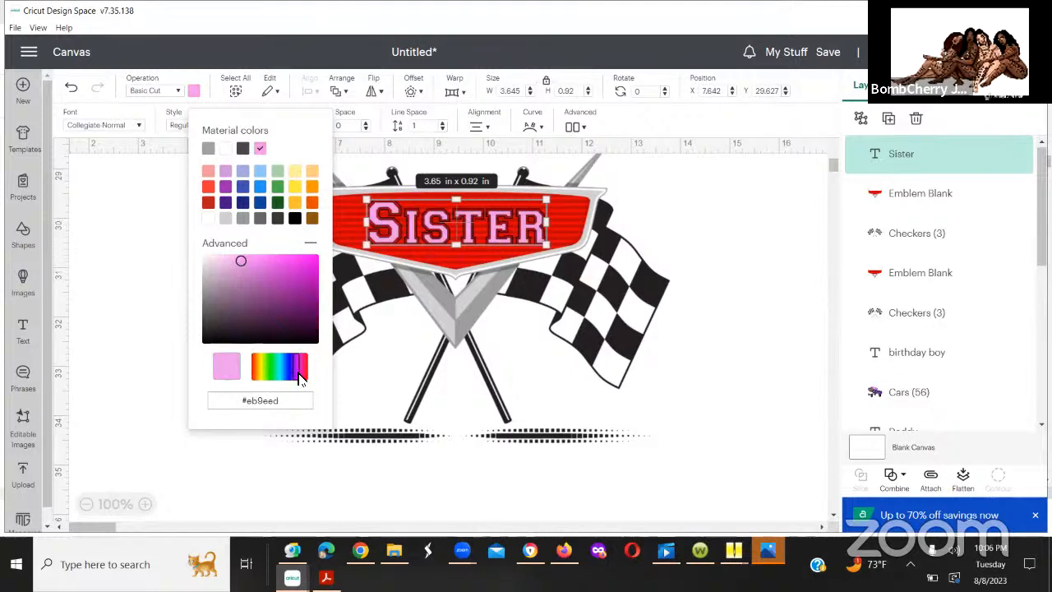
click(756, 285)
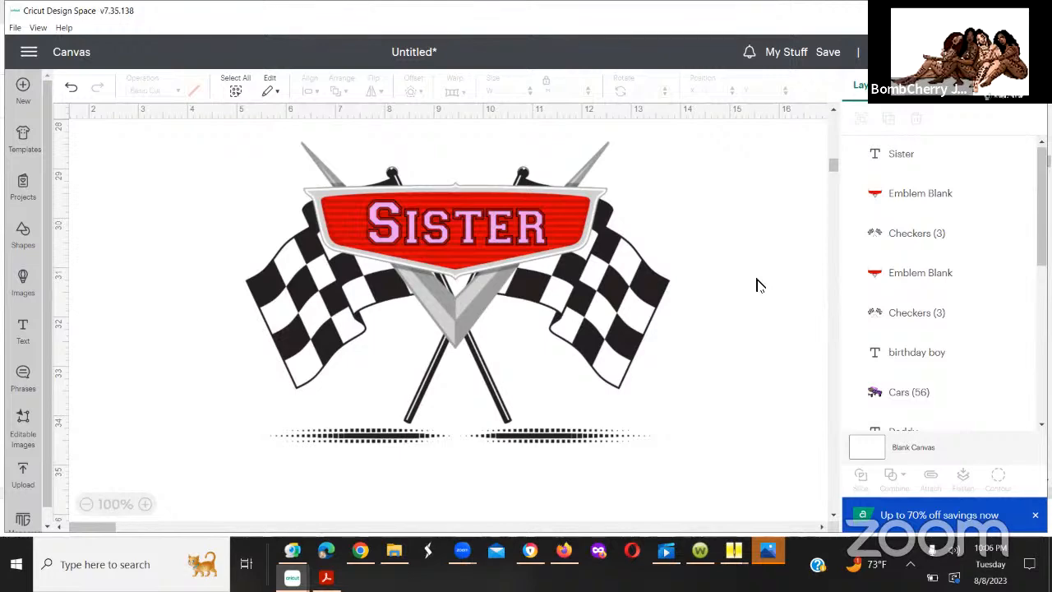
click(378, 249)
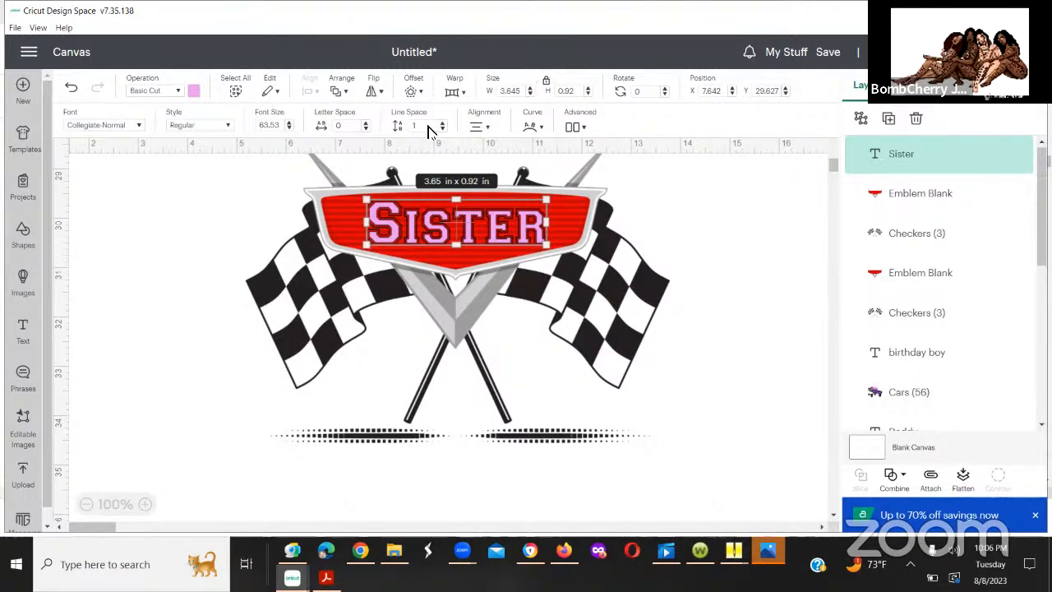
click(670, 210)
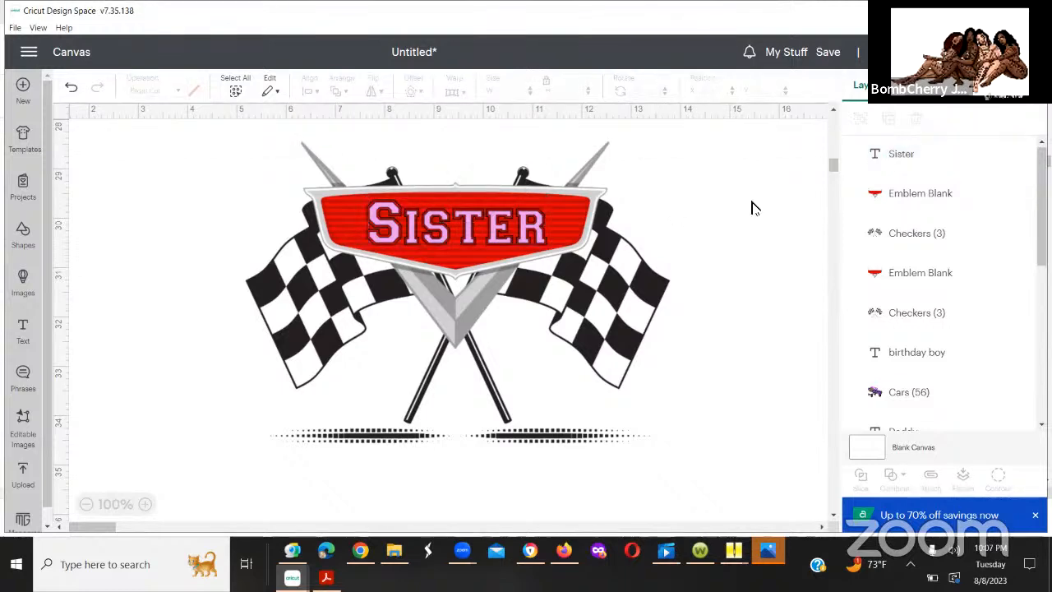
Step: Add the recently uploaded blue car image to the canvas
click(25, 473)
click(117, 448)
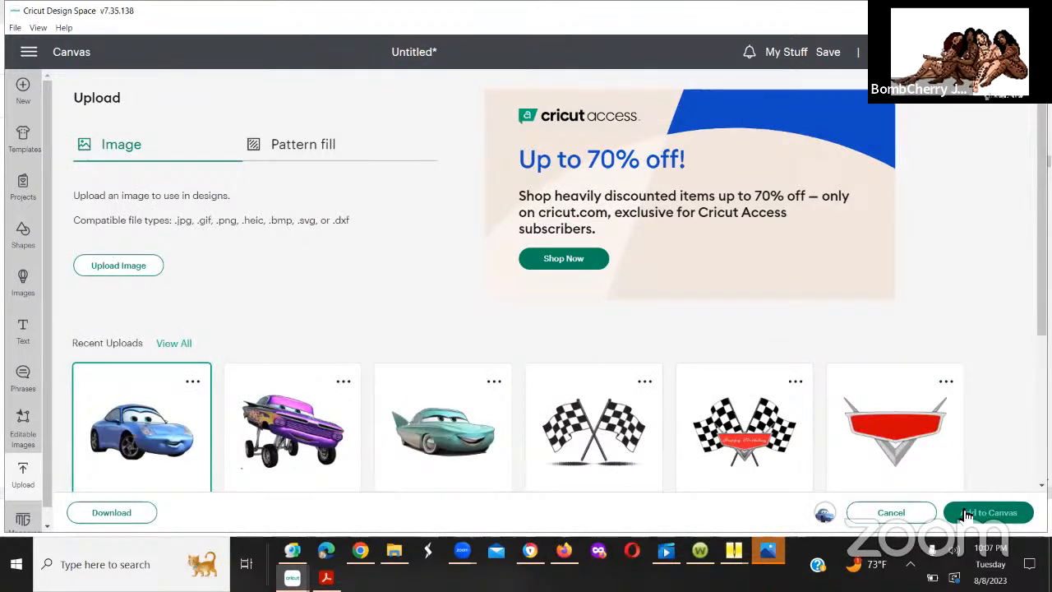
click(967, 512)
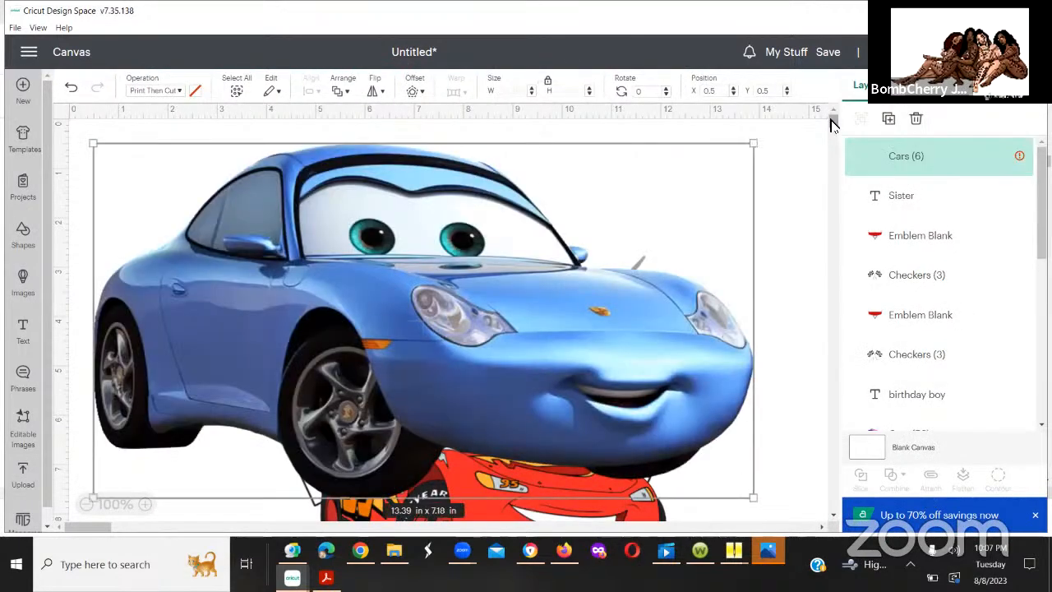
Step: Bring the blue car down the canvas to the Sister design, at about X 1.2, Y 32.1 in
drag(514, 366, 534, 588)
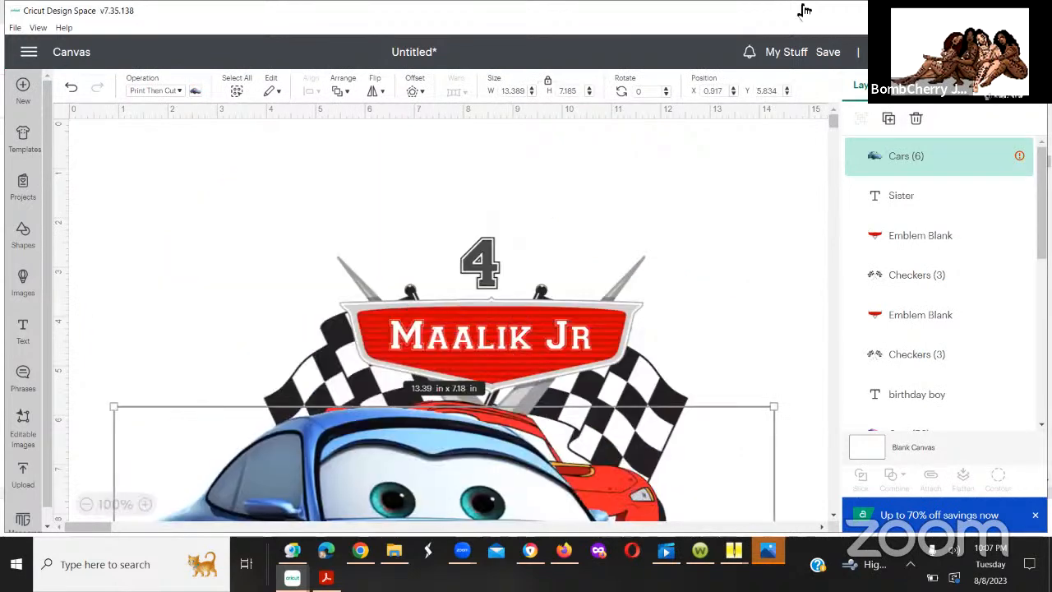
scroll(834, 138, down, 3)
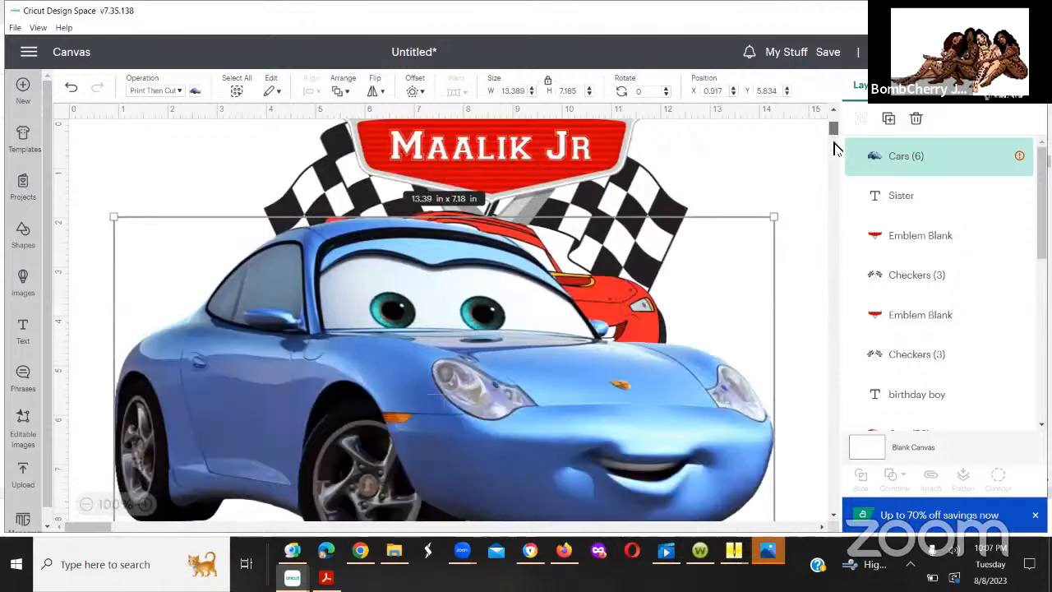
mouse_move(833, 148)
mouse_down()
mouse_move(834, 191)
mouse_move(829, 137)
mouse_up()
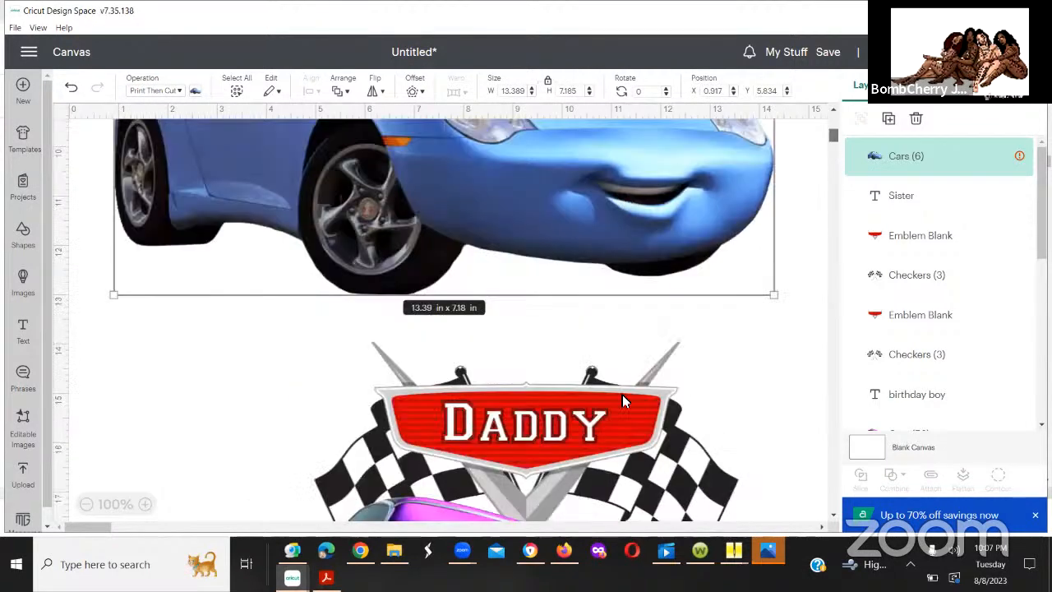
drag(623, 148, 620, 534)
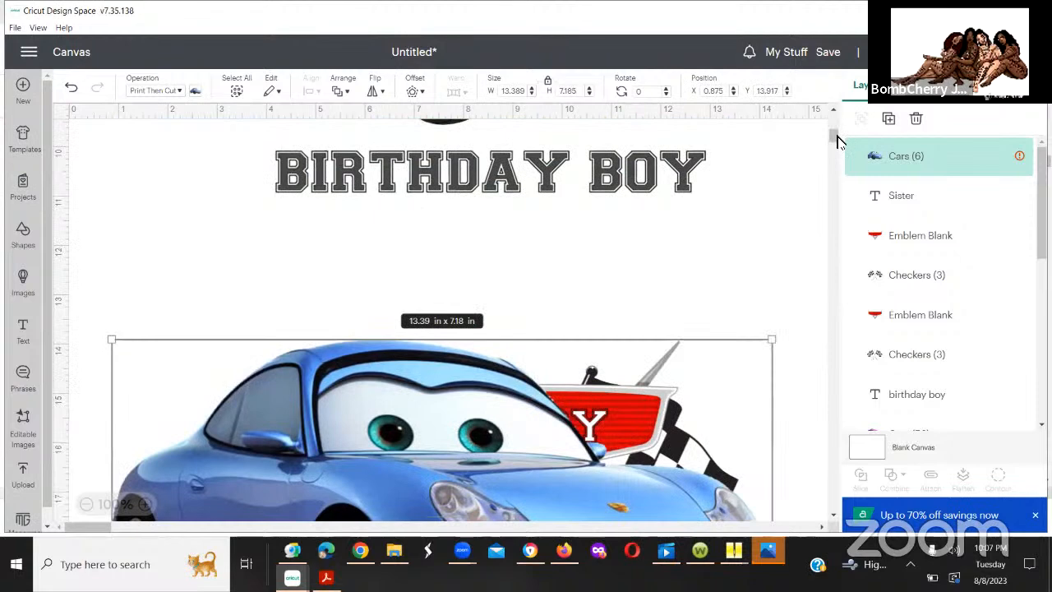
drag(836, 137, 838, 148)
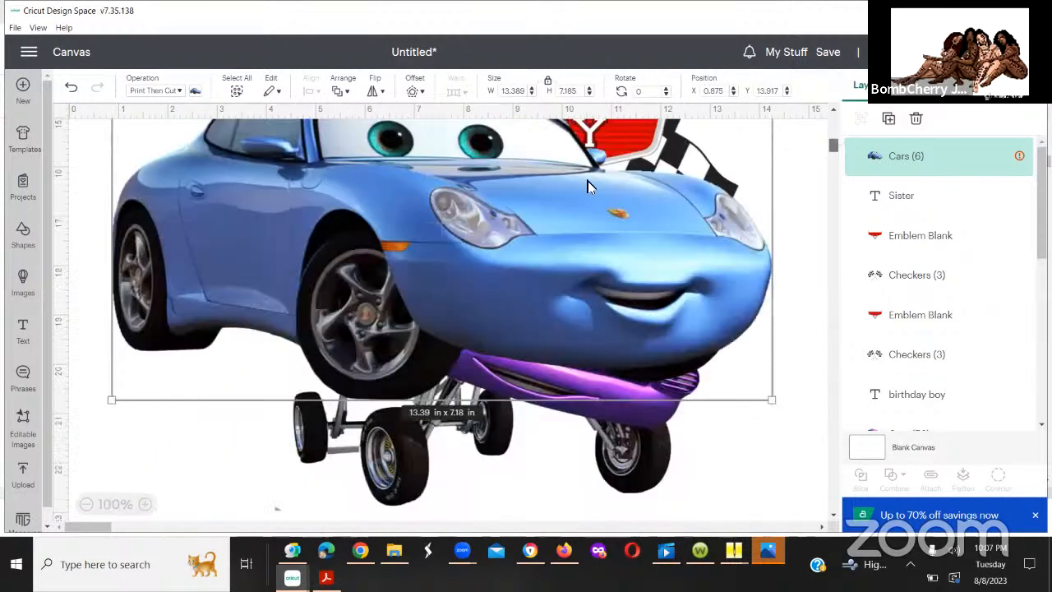
drag(588, 180, 610, 587)
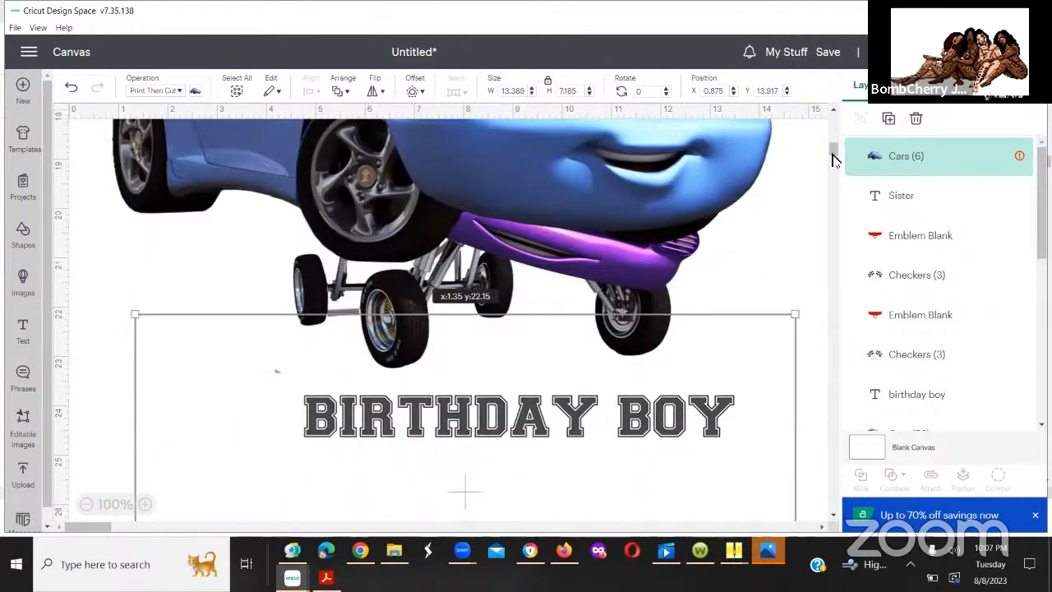
drag(834, 165, 834, 175)
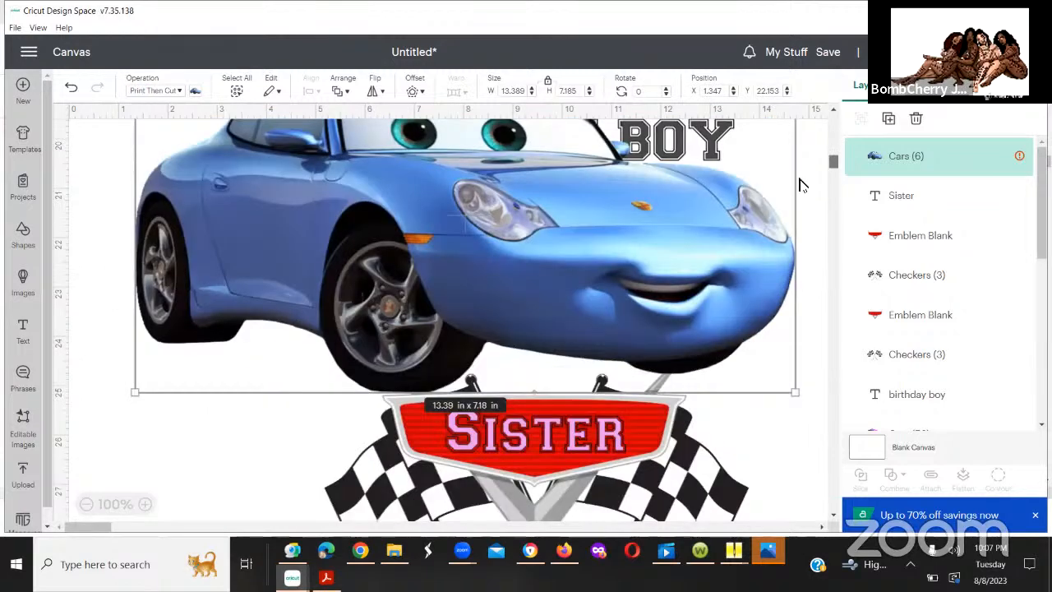
scroll(809, 189, down, 3)
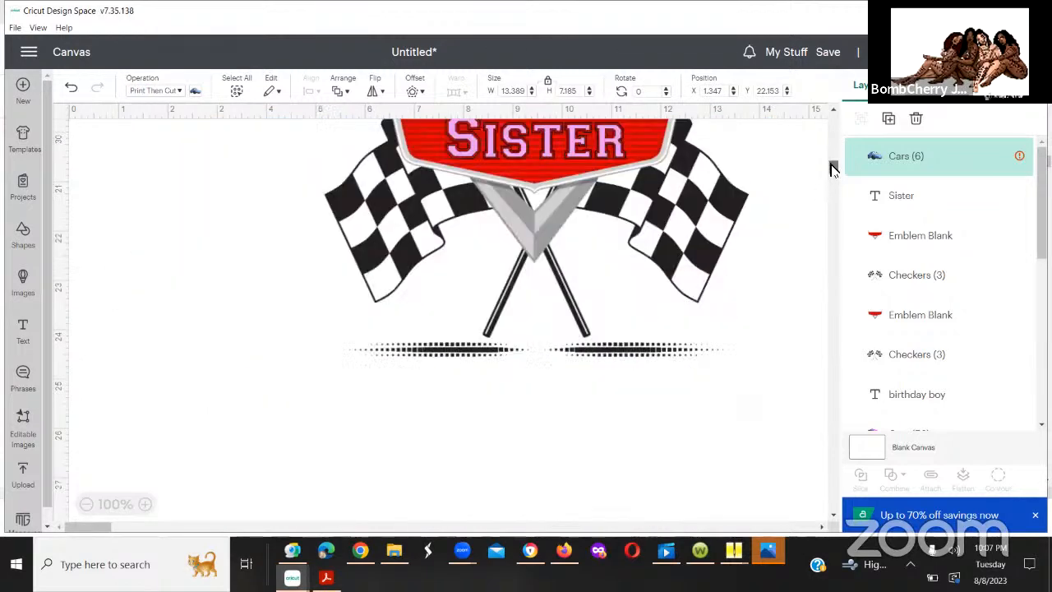
drag(831, 166, 832, 158)
drag(660, 298, 668, 591)
mouse_move(833, 165)
mouse_down()
mouse_move(830, 194)
mouse_move(829, 167)
mouse_up()
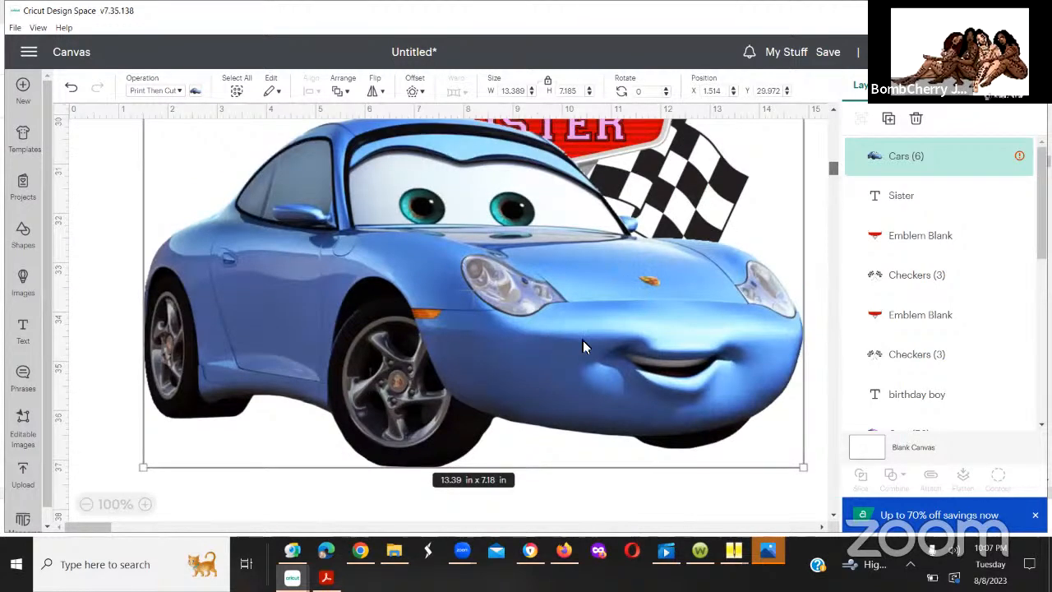
drag(583, 342, 582, 416)
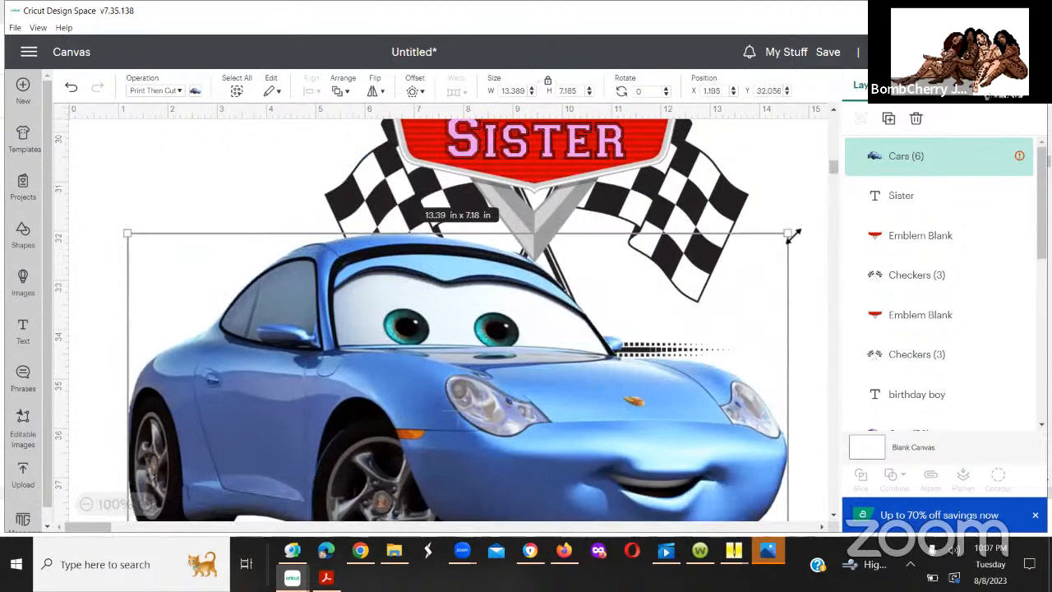
Step: Shrink the blue car to about 8.38 x 4.5 in and position it below the Sister emblem at about X 4.6, Y 31.6 in
drag(793, 234, 399, 434)
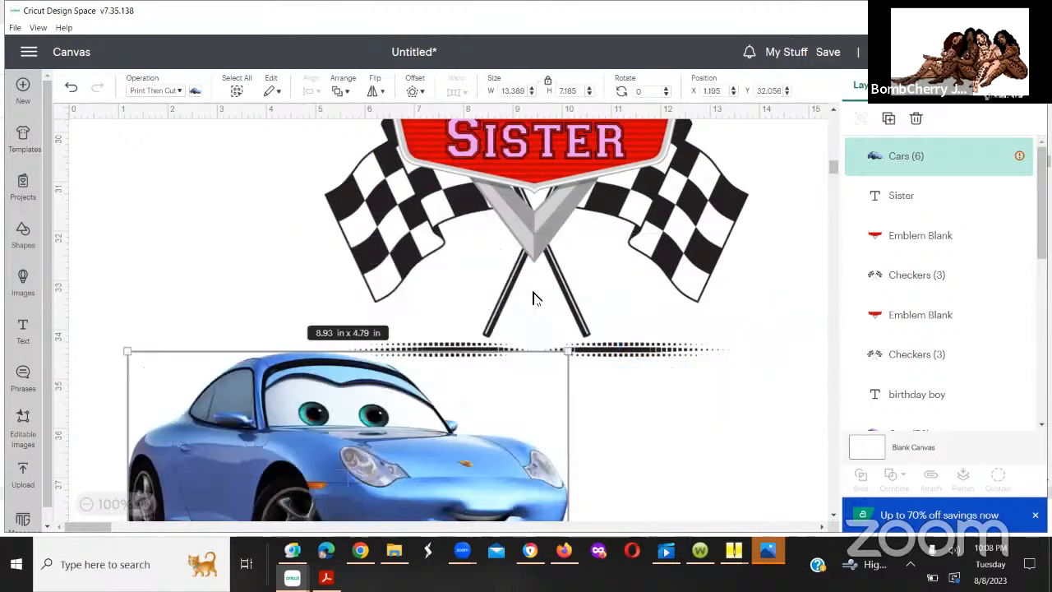
drag(533, 298, 687, 247)
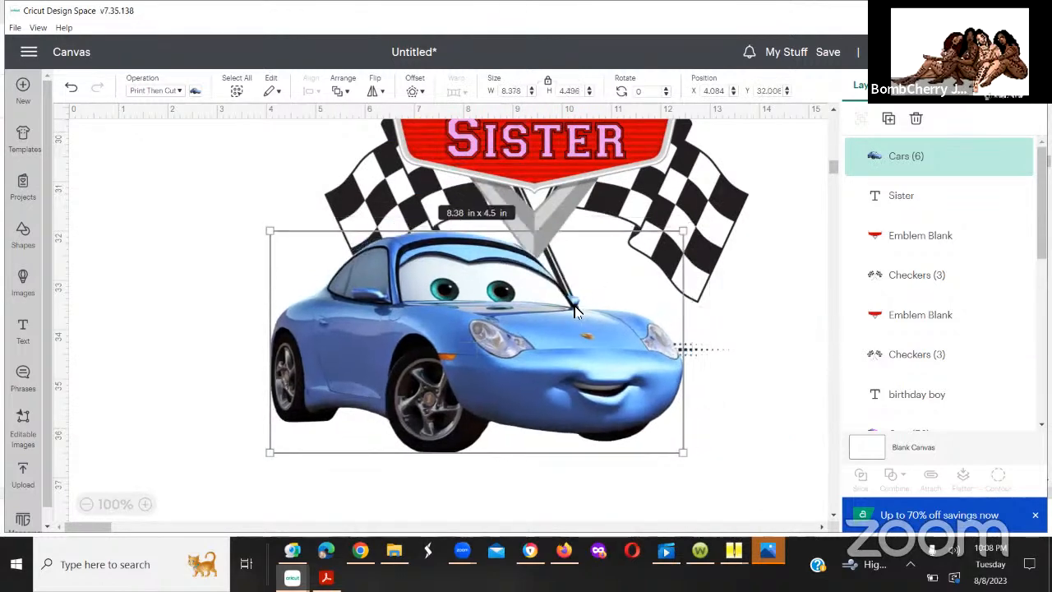
drag(575, 311, 566, 323)
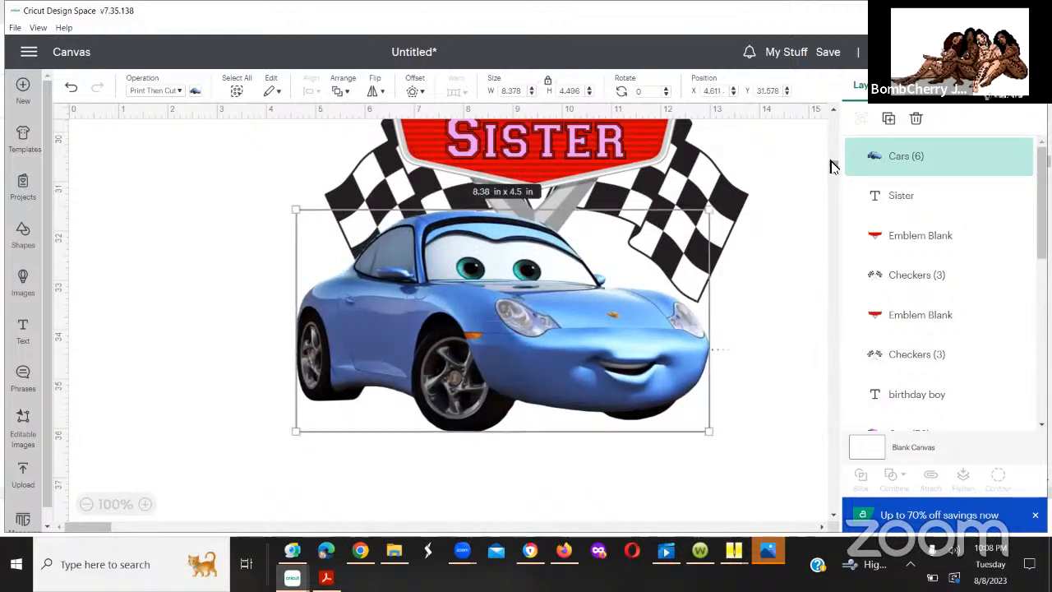
scroll(830, 170, up, 3)
scroll(831, 168, down, 1)
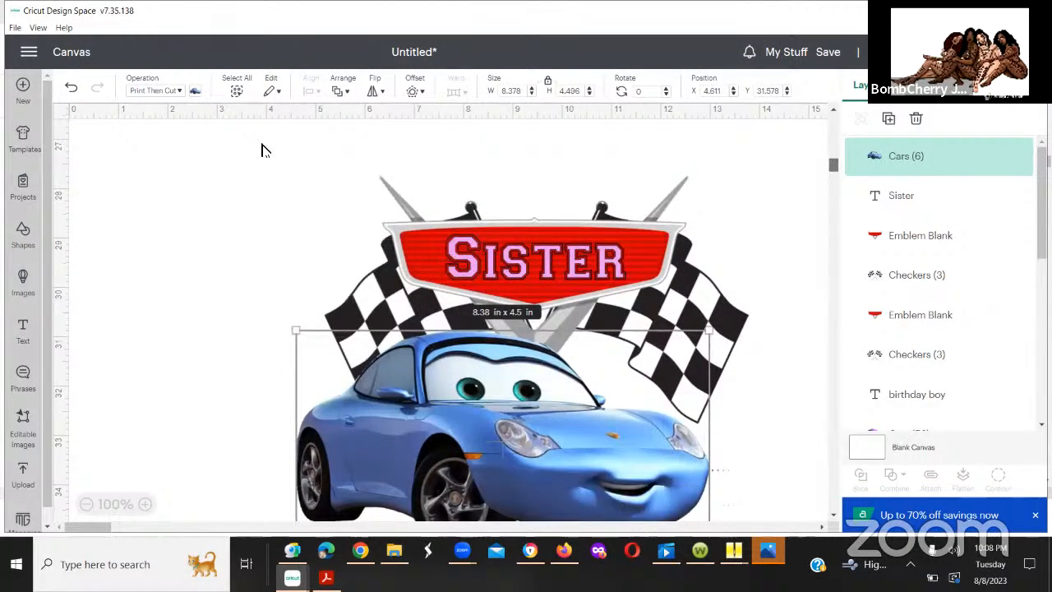
Step: Select the Sister text, emblem, checkered flags and blue car together and center them horizontally on each other
scroll(263, 148, down, 1)
click(773, 316)
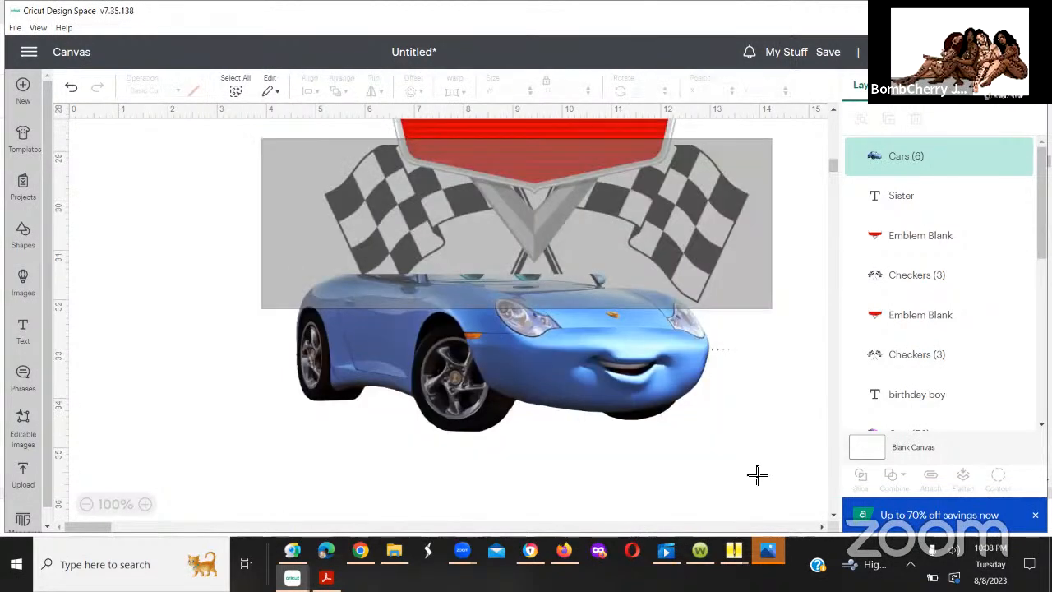
drag(763, 494, 742, 477)
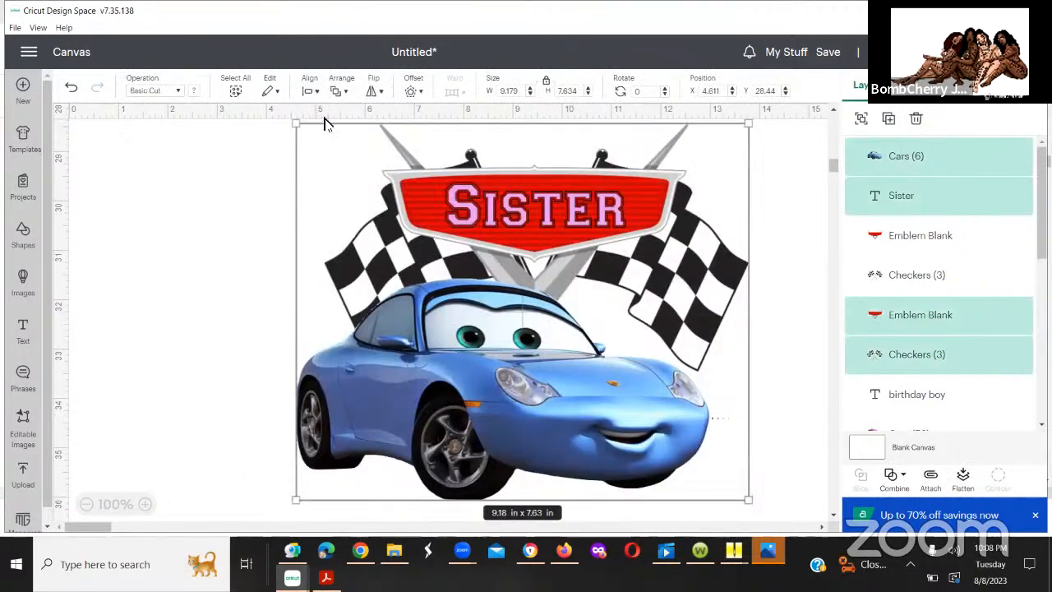
click(315, 93)
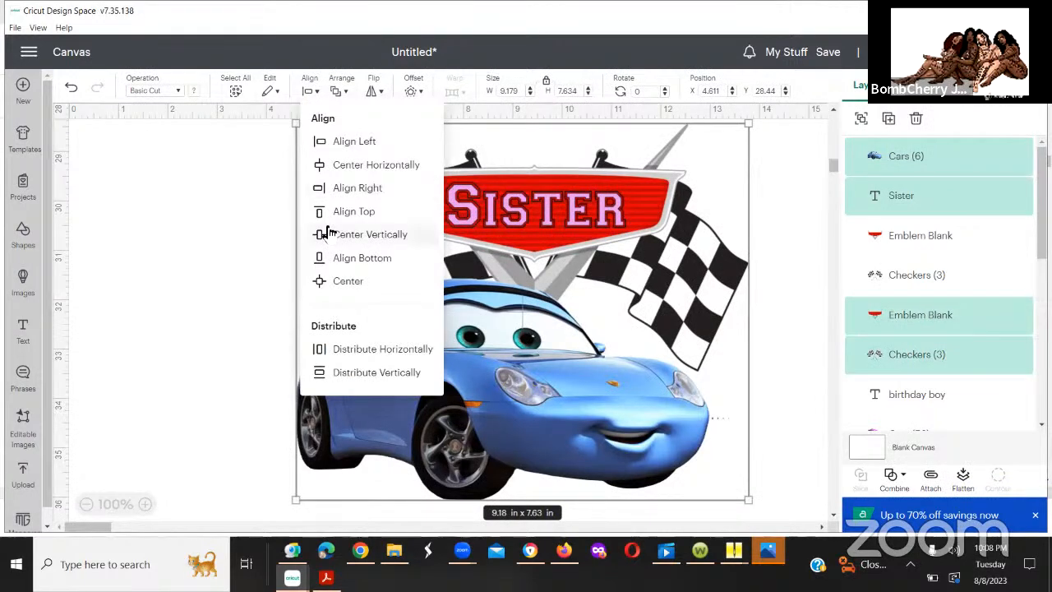
click(339, 165)
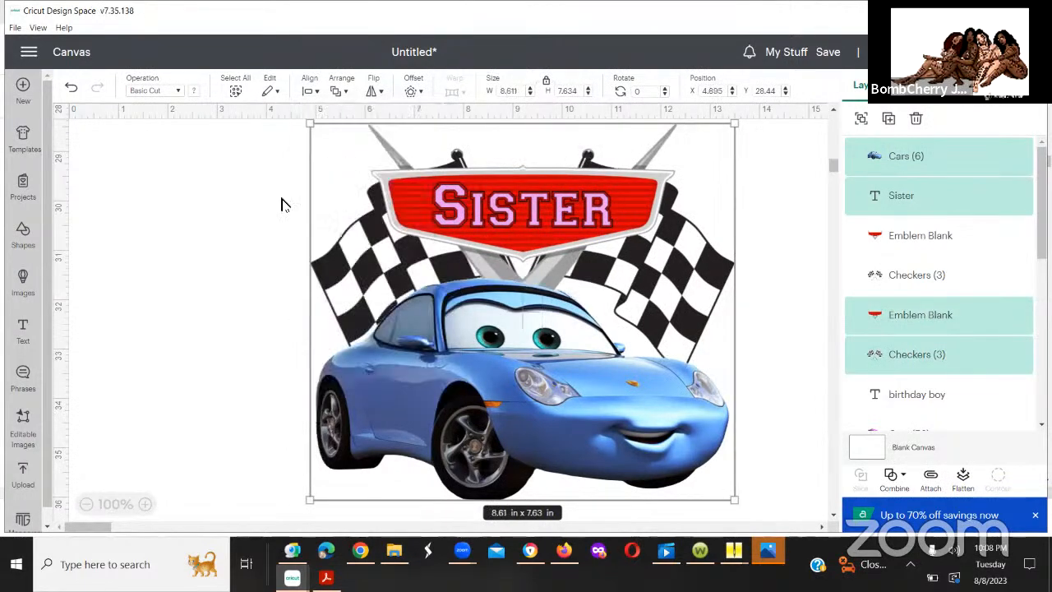
click(745, 263)
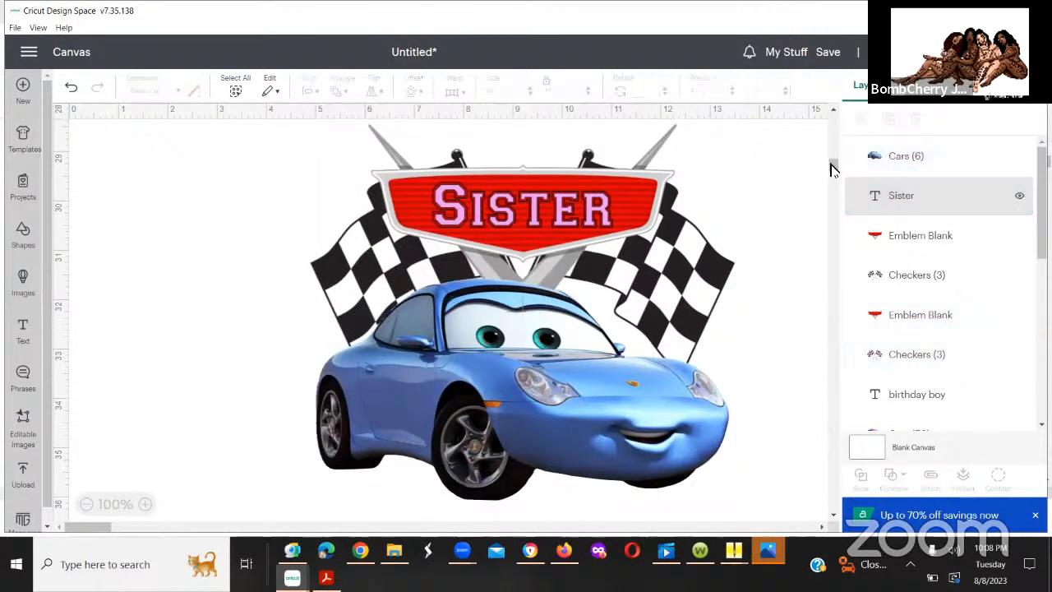
Step: Add the text "birthday boy" and place it below the blue car at about X 4.9, Y 36.8 in
scroll(833, 174, down, 5)
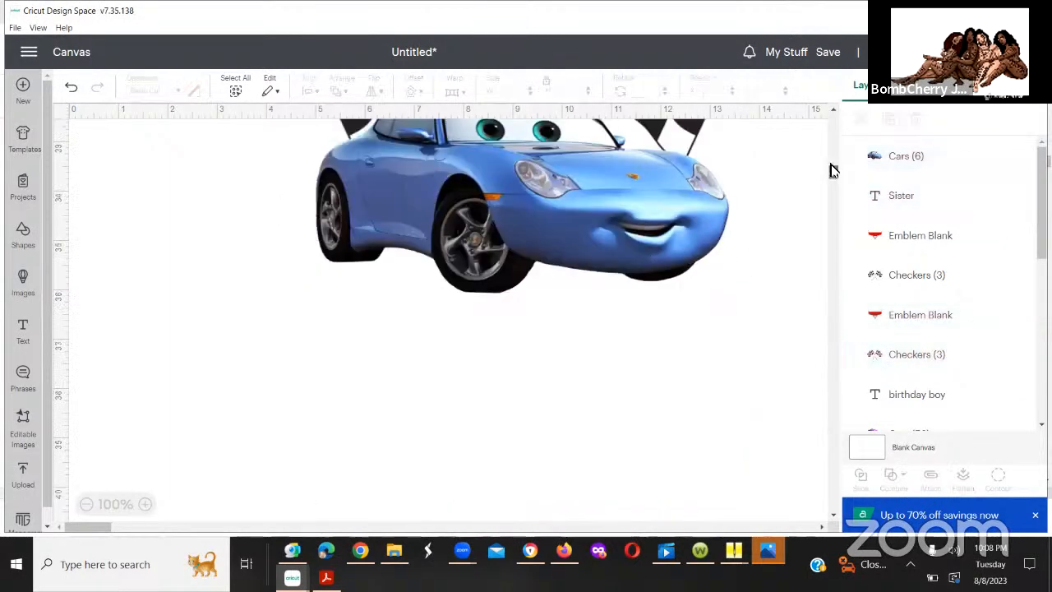
scroll(832, 170, up, 6)
scroll(833, 170, down, 3)
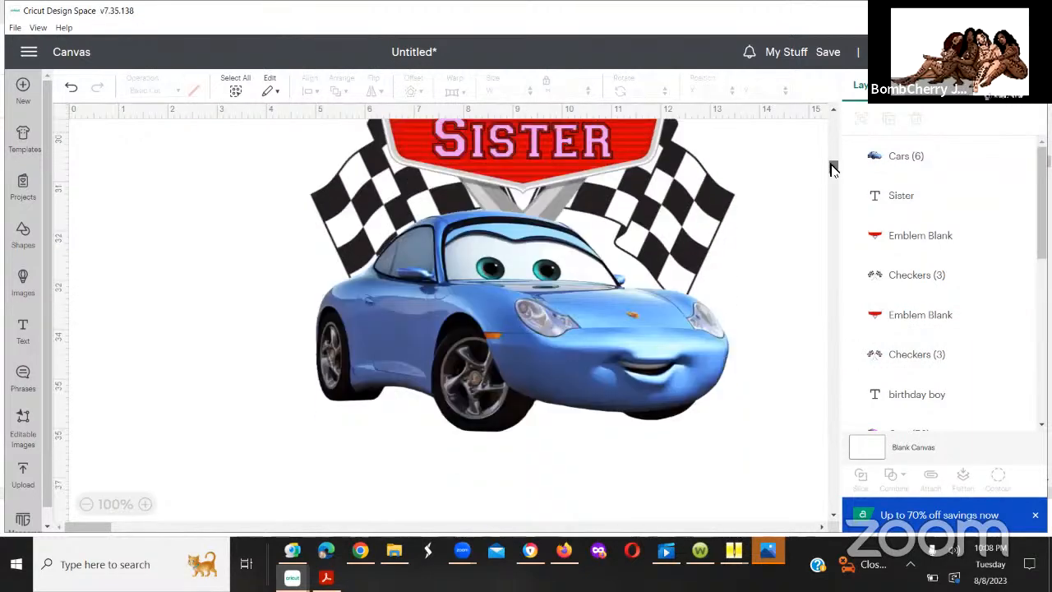
scroll(832, 170, up, 2)
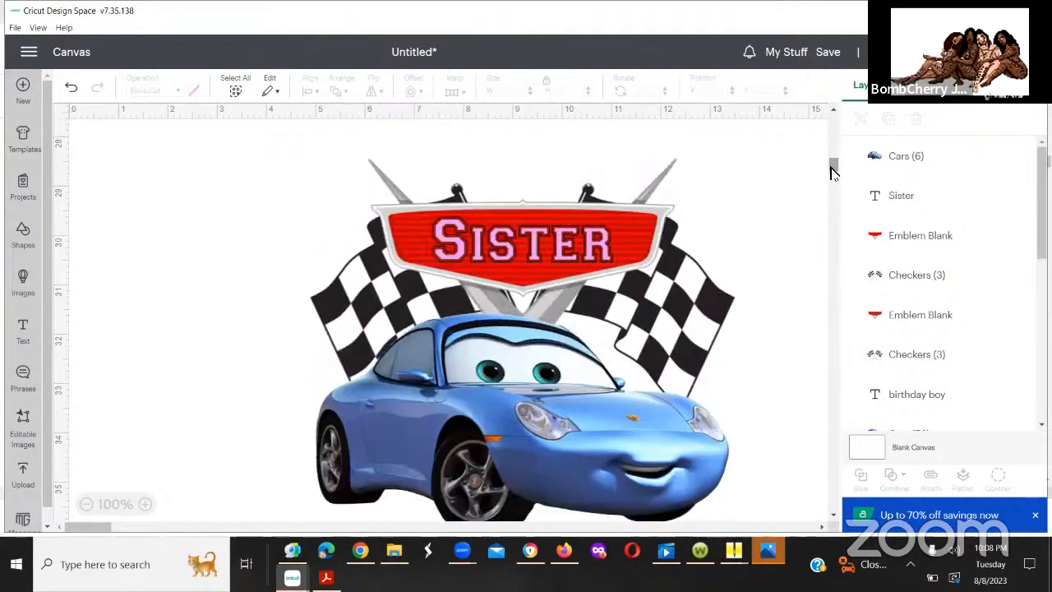
scroll(831, 167, down, 3)
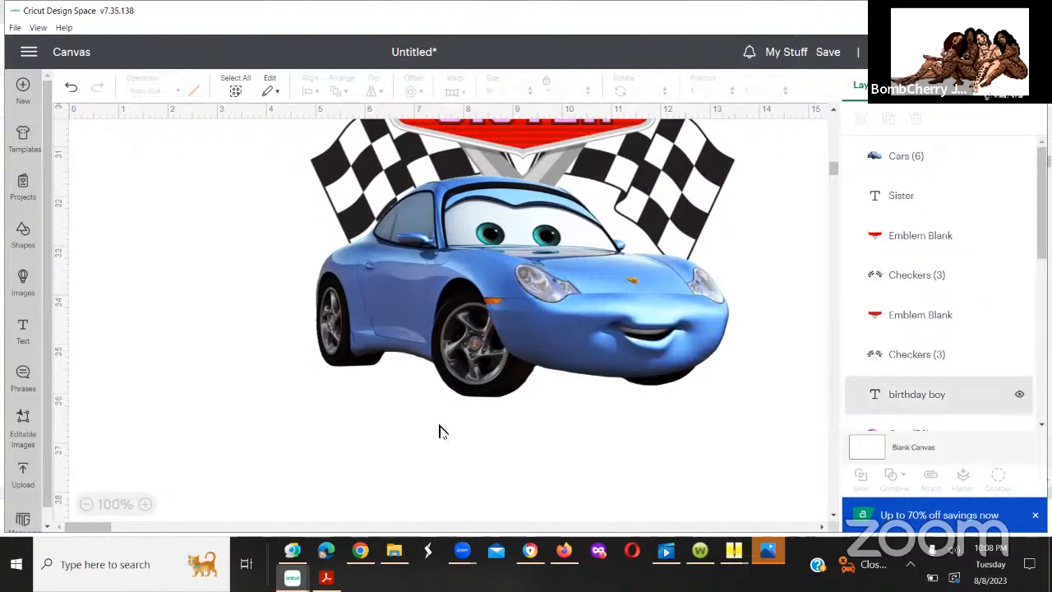
click(23, 332)
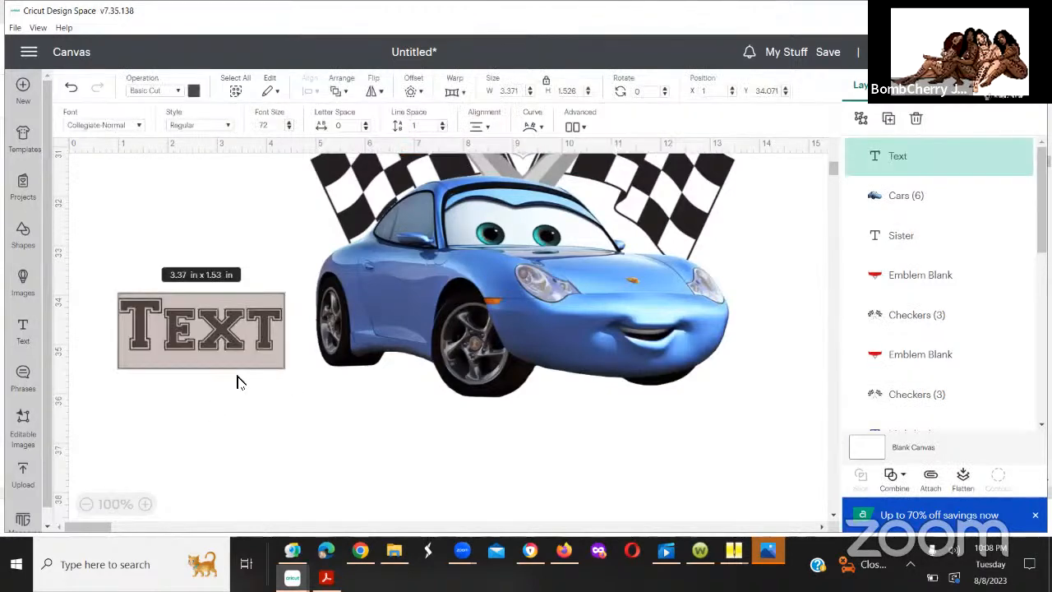
click(236, 382)
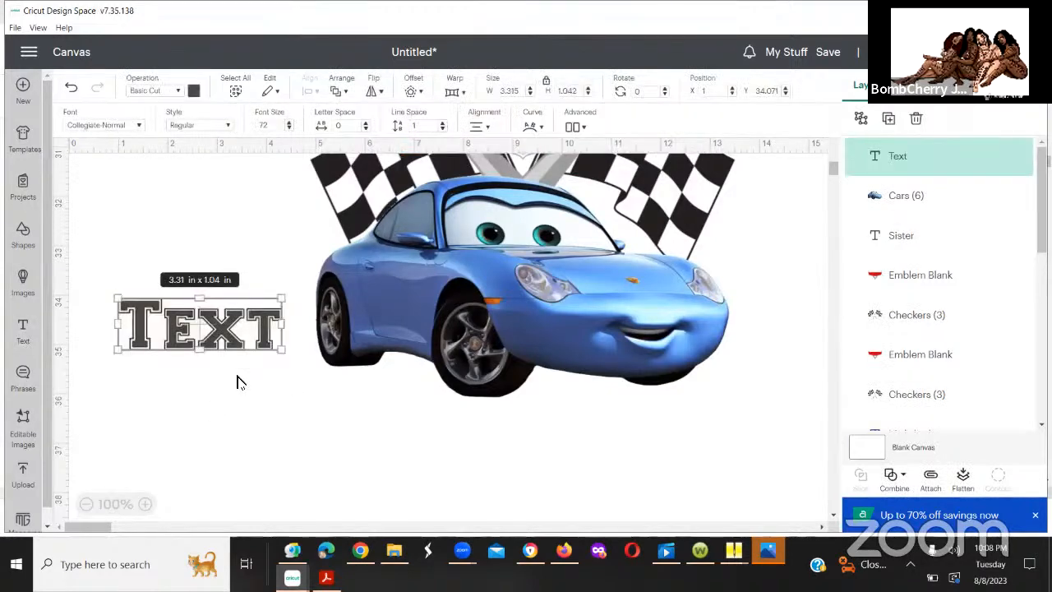
double_click(197, 336)
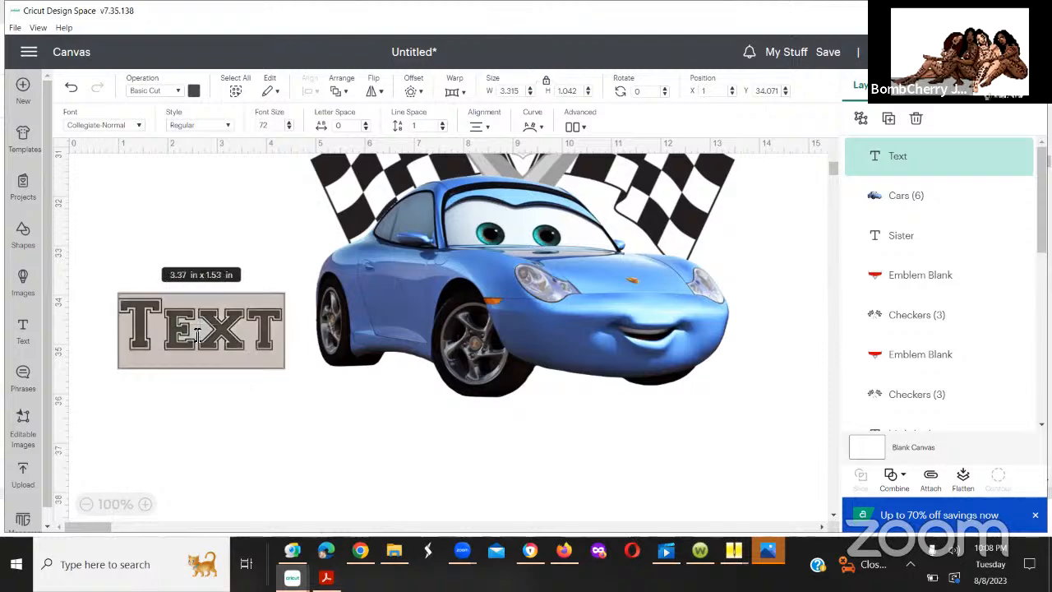
text(bir)
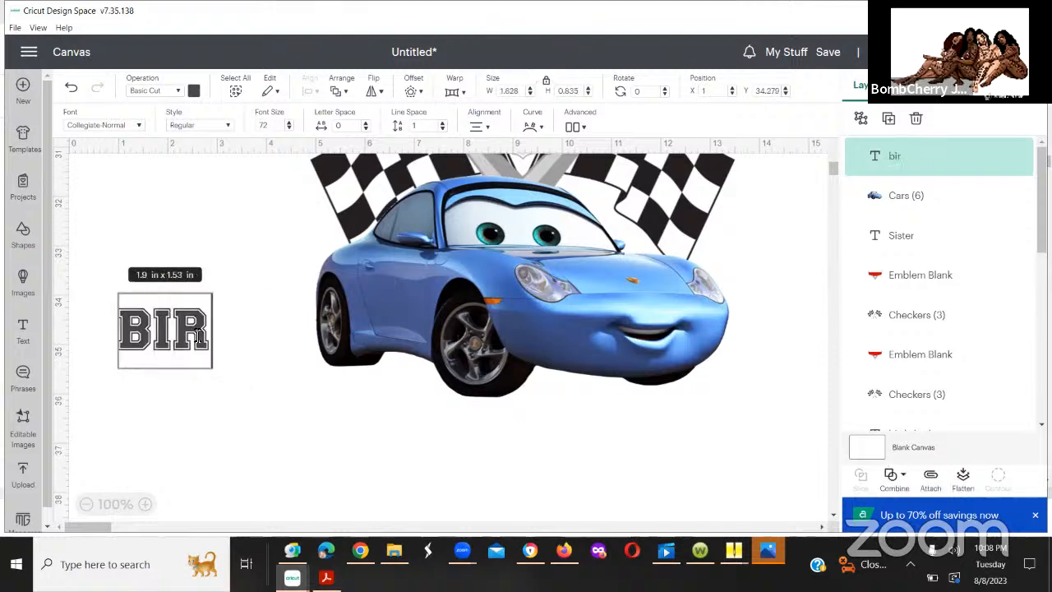
text(thday)
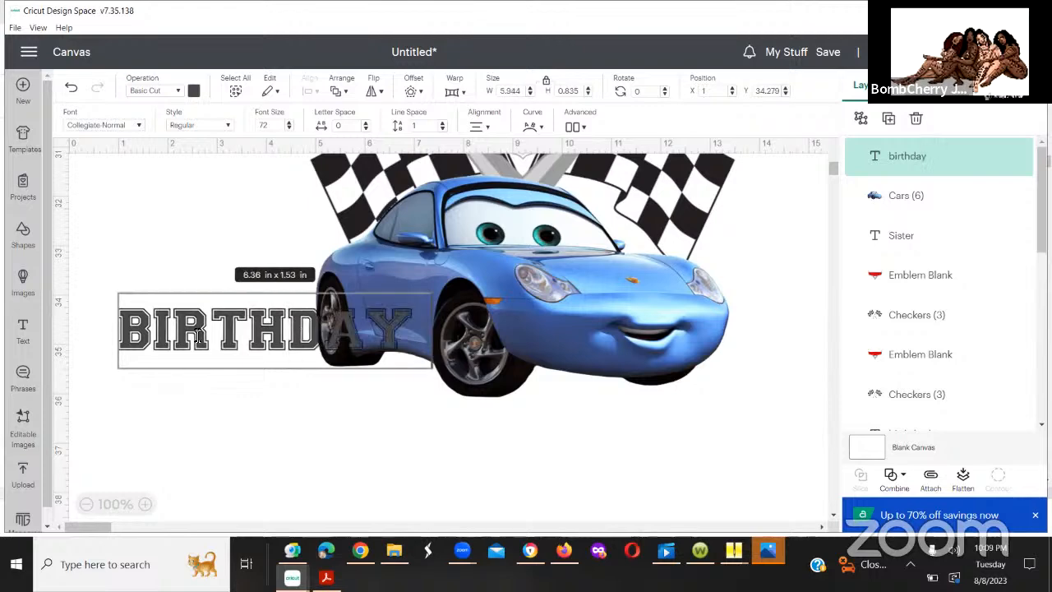
text( boy)
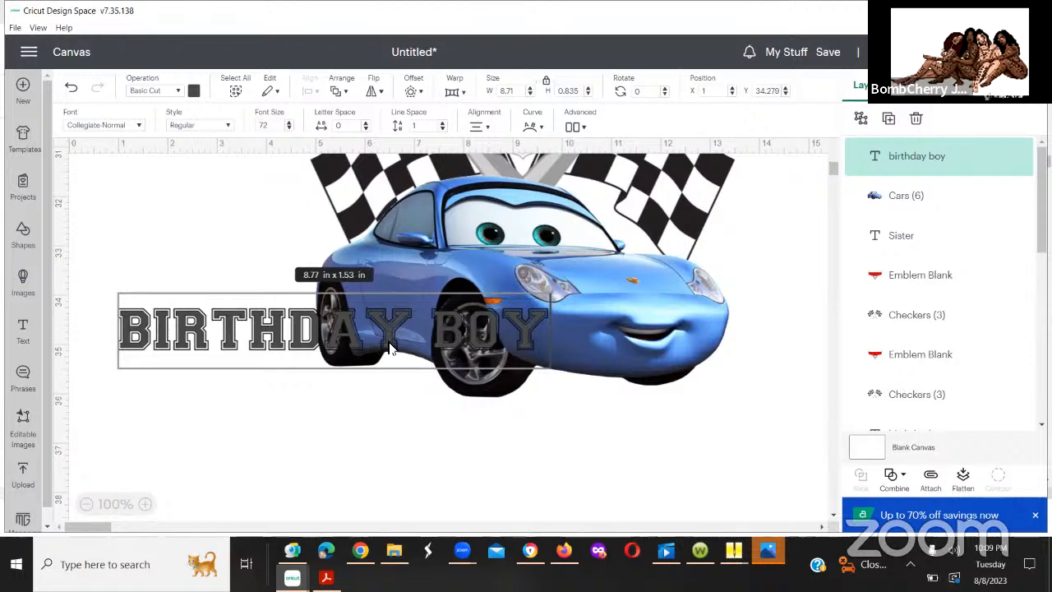
drag(390, 348, 470, 437)
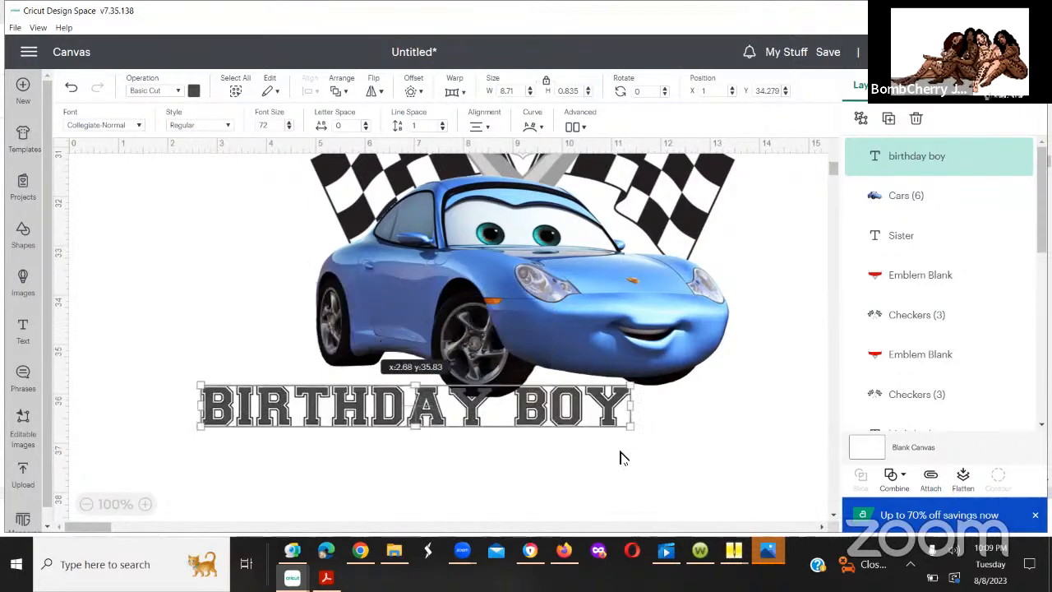
drag(621, 458, 577, 469)
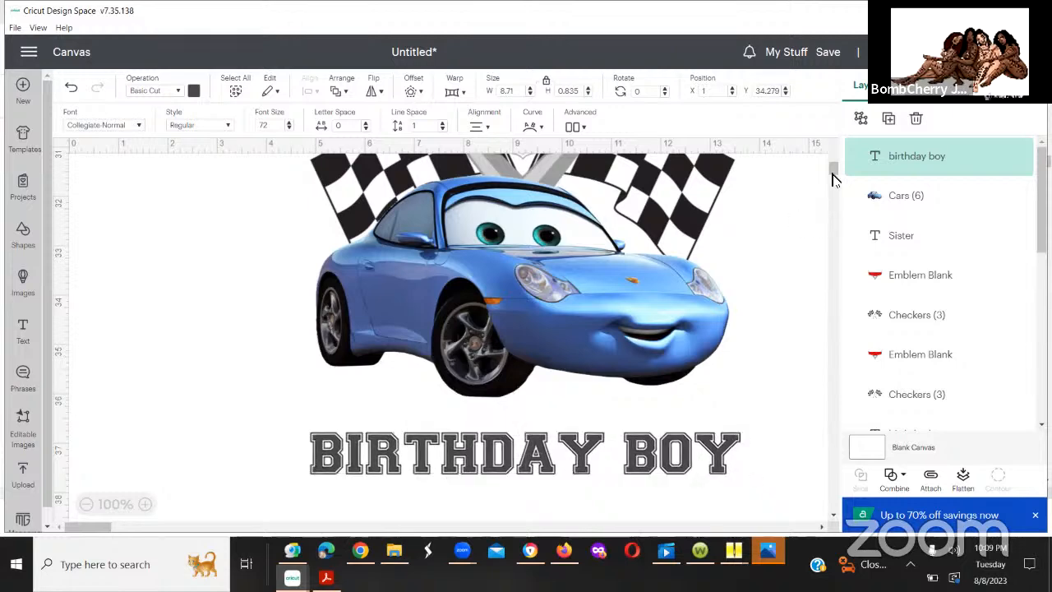
Step: Review the purple car design with its birthday boy text and the canvas area around the Sister design
mouse_move(832, 164)
mouse_down()
mouse_move(833, 186)
mouse_move(831, 168)
mouse_up()
scroll(828, 157, up, 5)
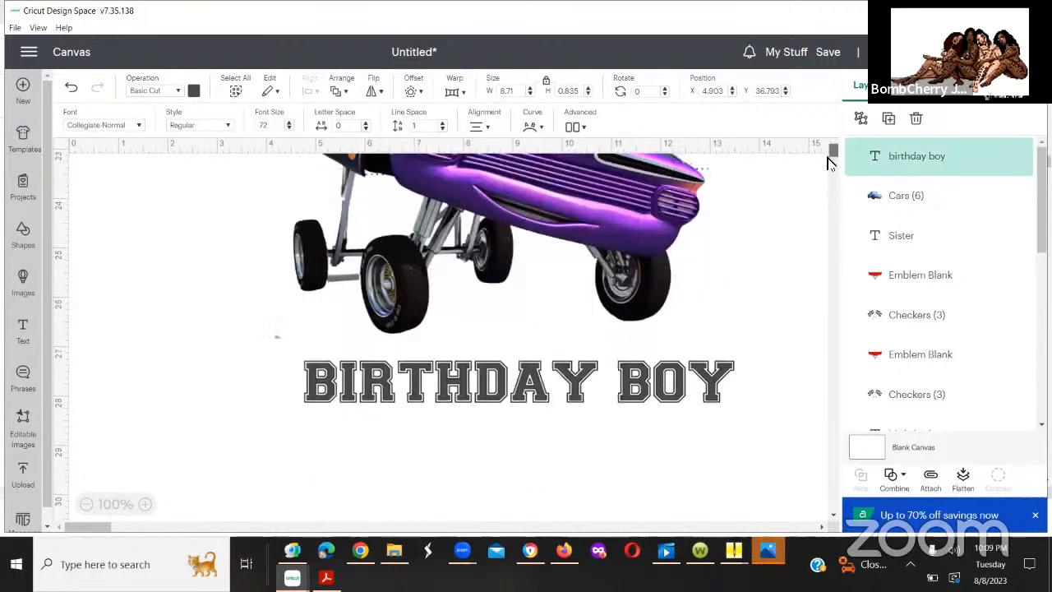
scroll(829, 170, down, 3)
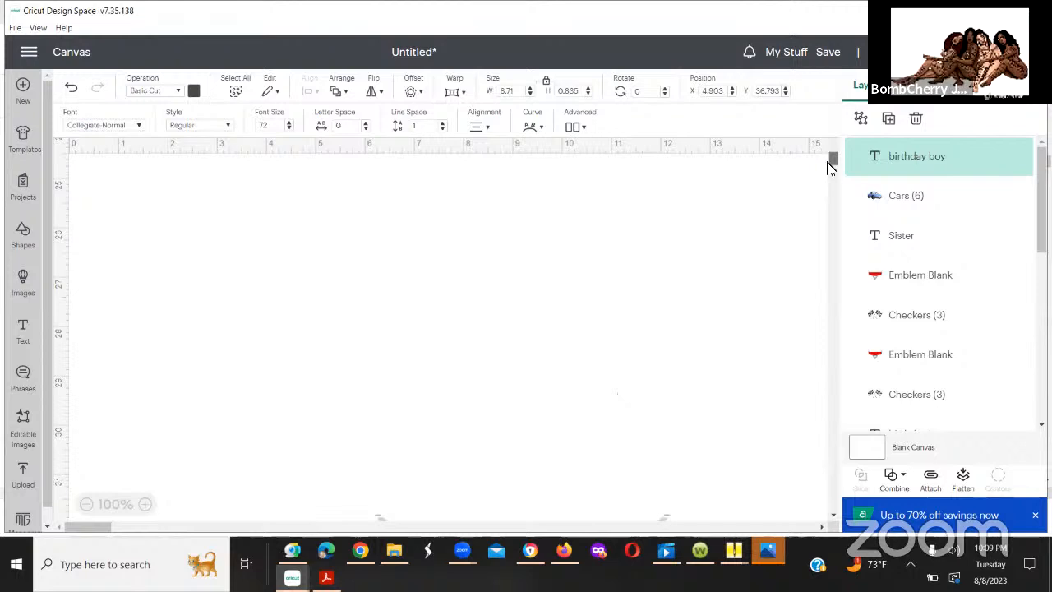
scroll(830, 162, up, 3)
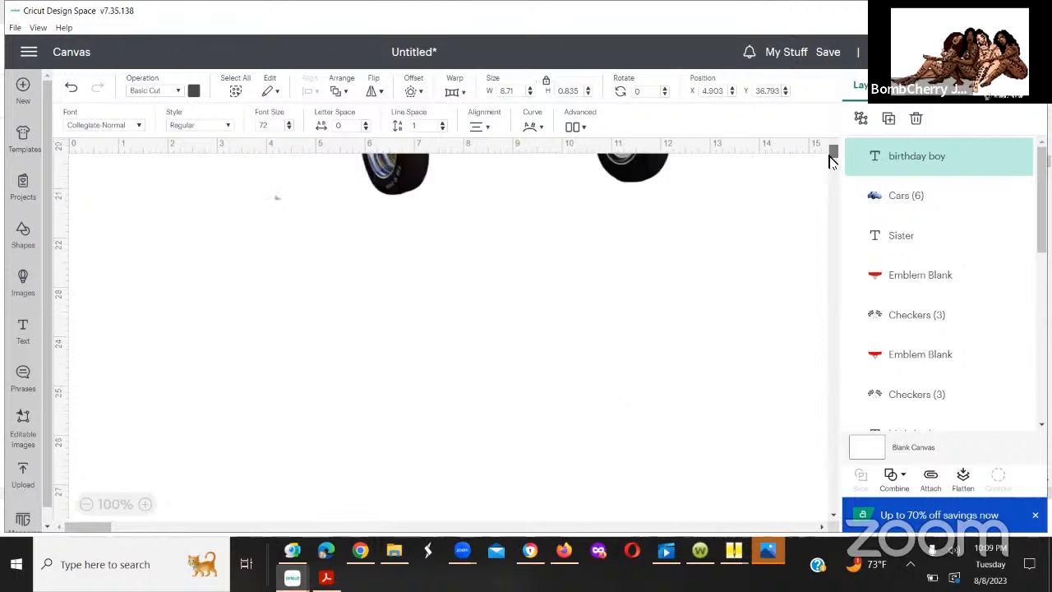
scroll(830, 162, up, 1)
scroll(828, 167, up, 1)
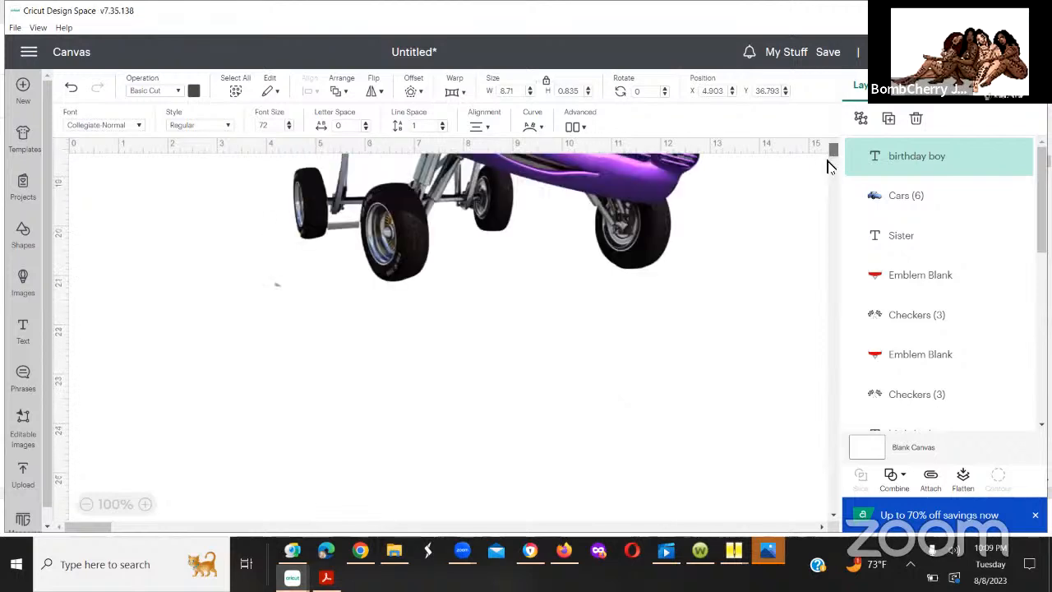
scroll(829, 166, down, 2)
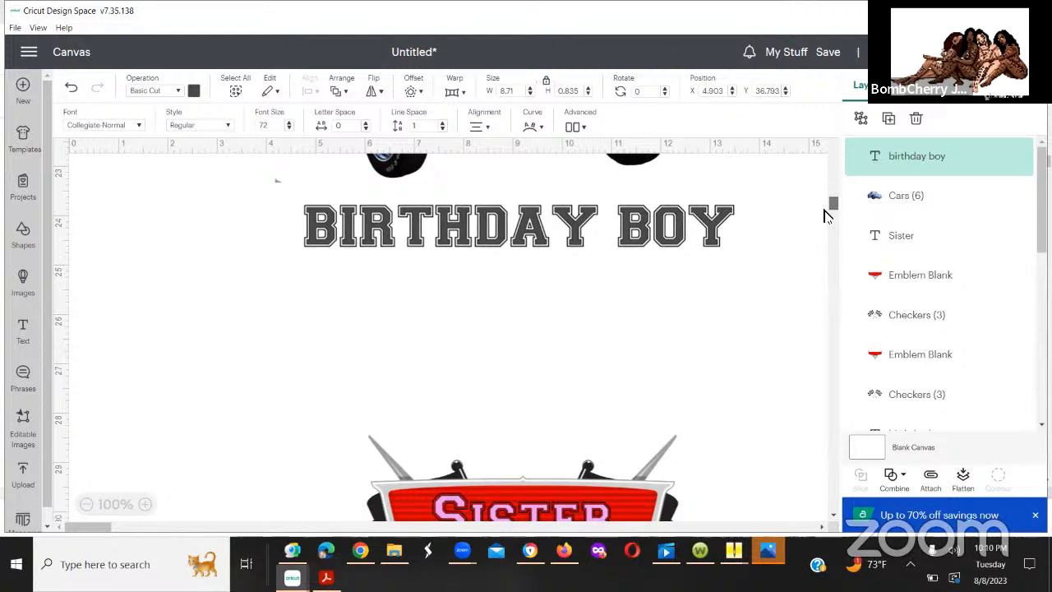
drag(833, 214, 832, 294)
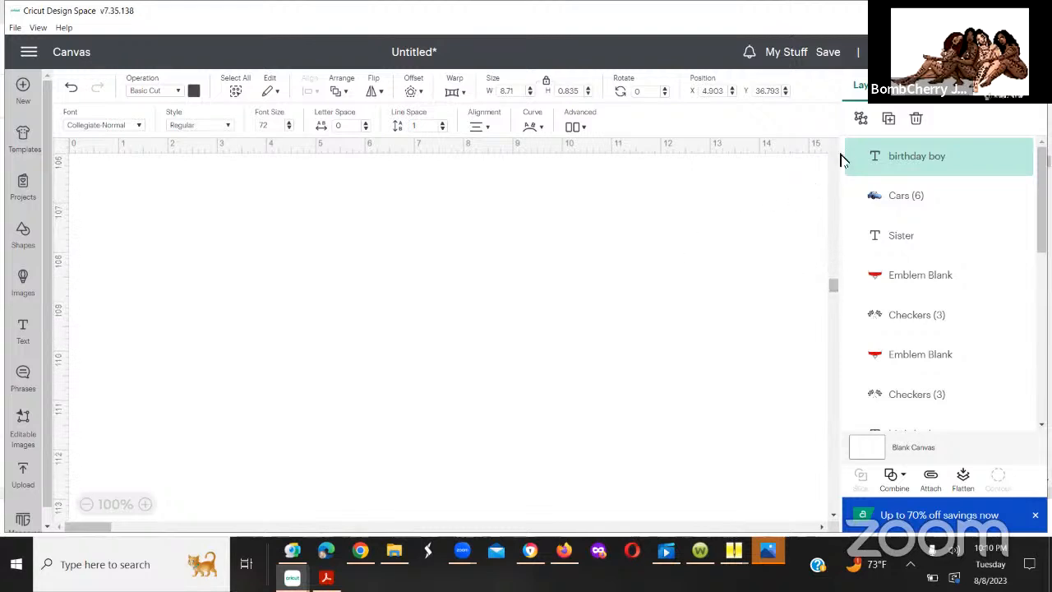
scroll(829, 167, up, 10)
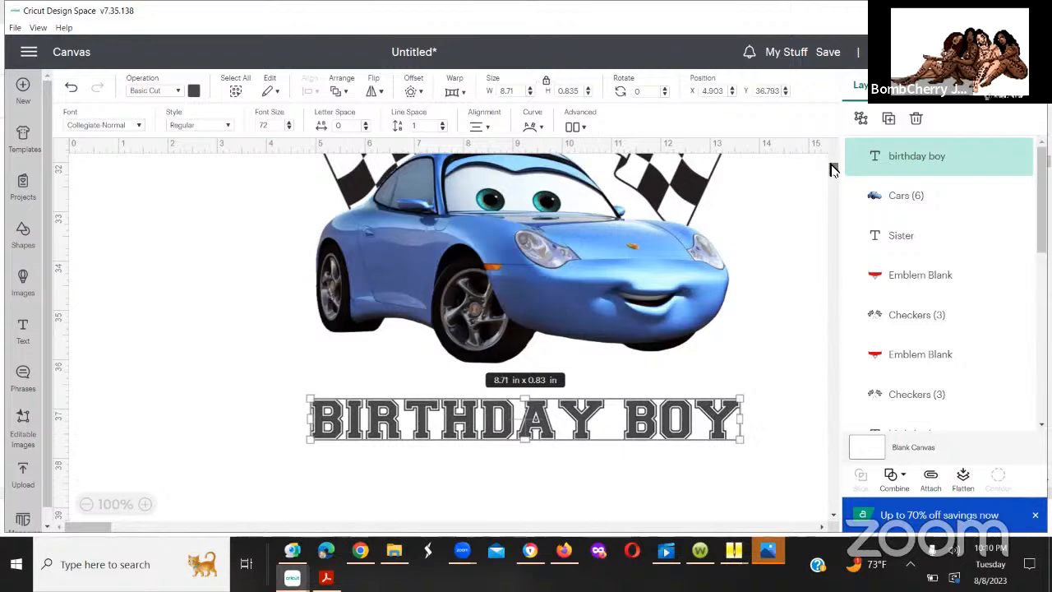
Step: Move the spare blank emblem and checkered flags together to below the Sister design, at about X 4.4, Y 40.2 in
drag(832, 170, 834, 183)
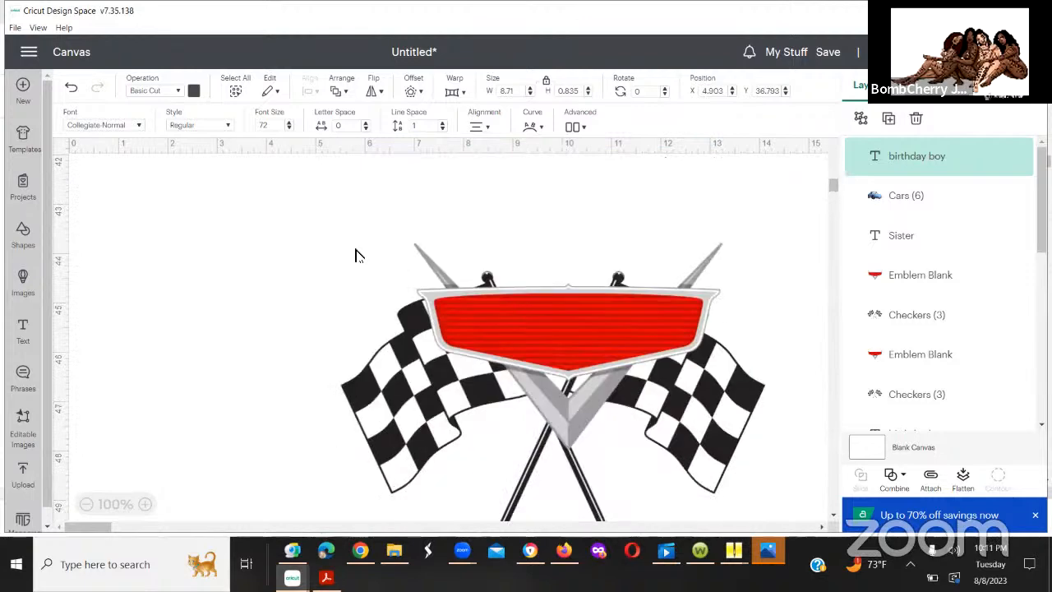
drag(352, 224, 729, 489)
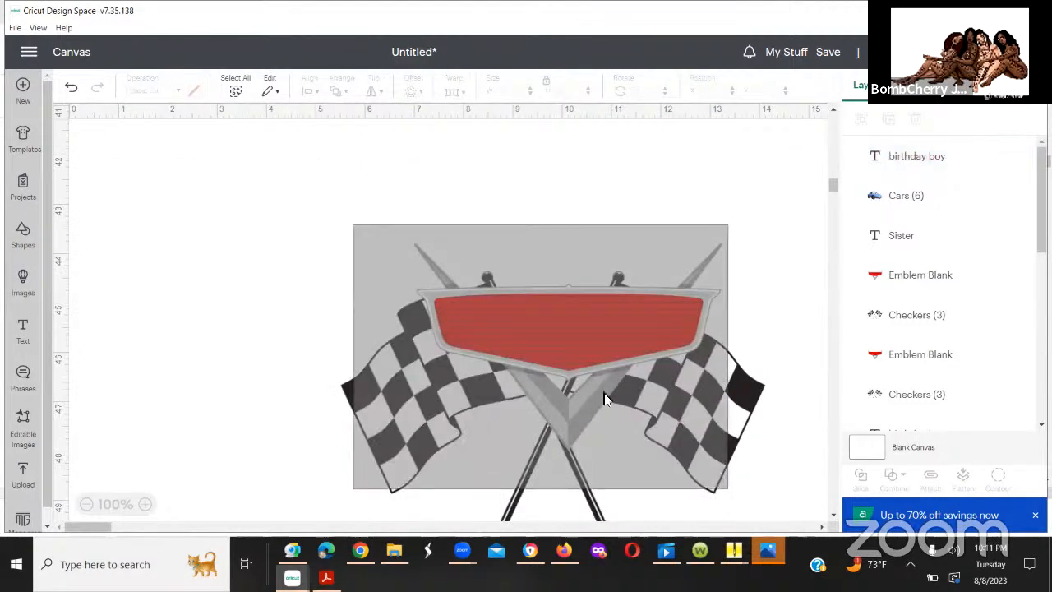
drag(569, 362, 374, 136)
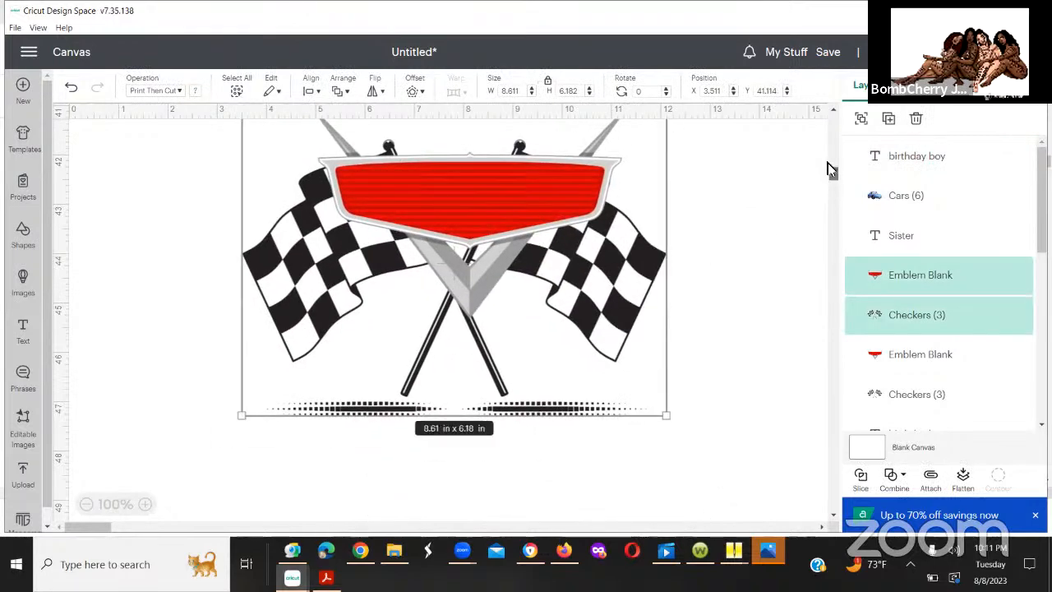
scroll(827, 169, up, 5)
scroll(830, 178, down, 5)
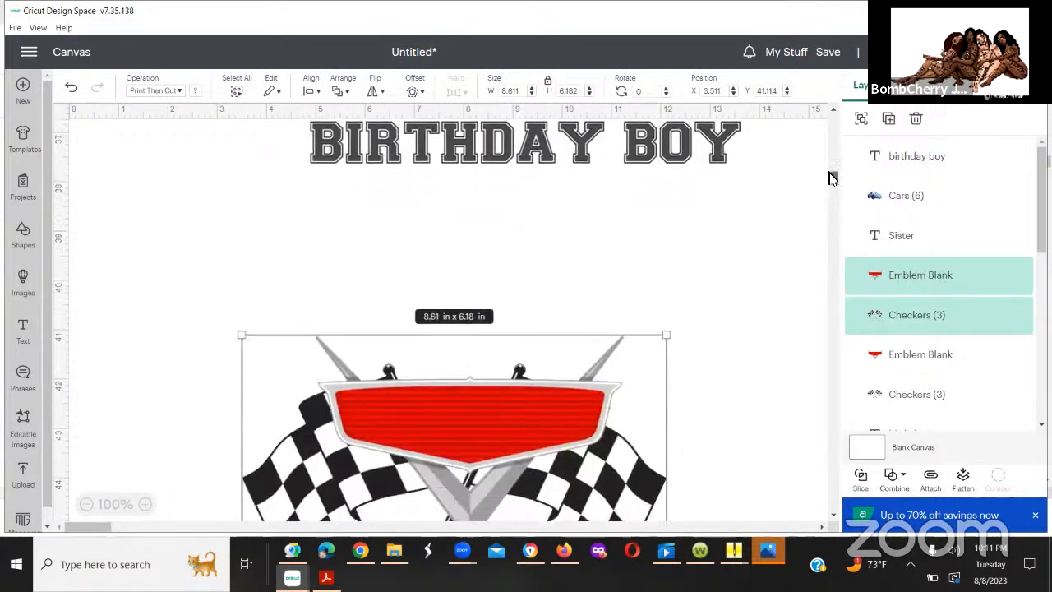
drag(464, 429, 510, 385)
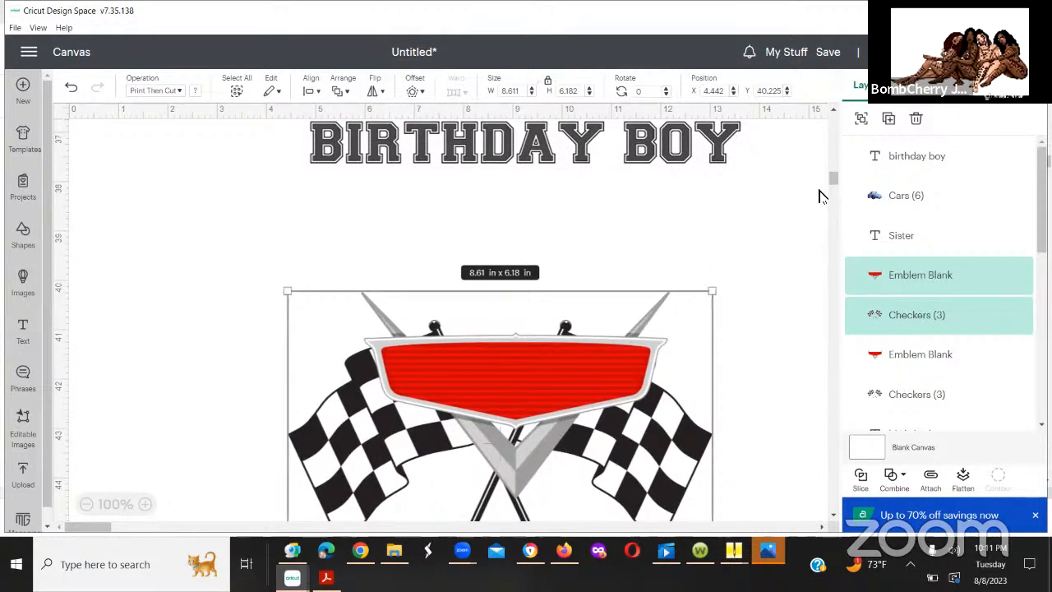
scroll(535, 227, down, 3)
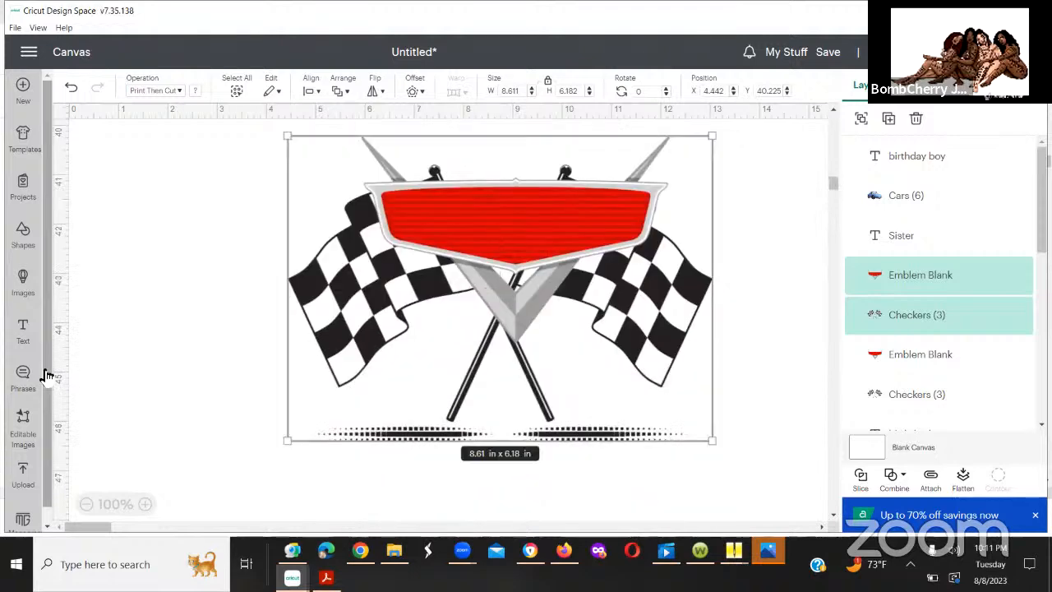
Step: Add the text "mommy" beside the spare blank emblem and checkered flags
click(23, 327)
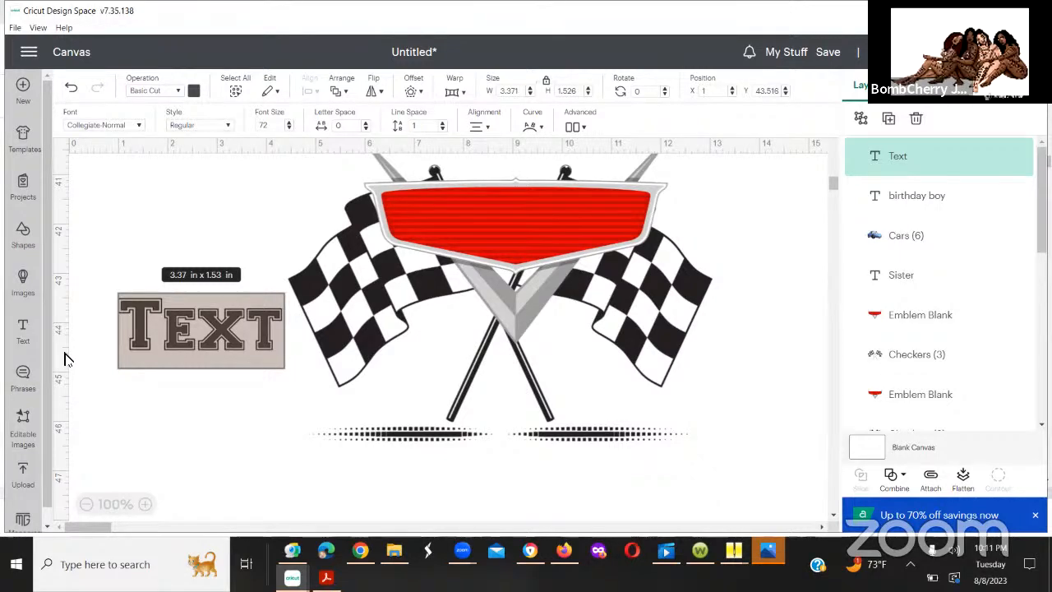
key(BackSpace)
text(mp)
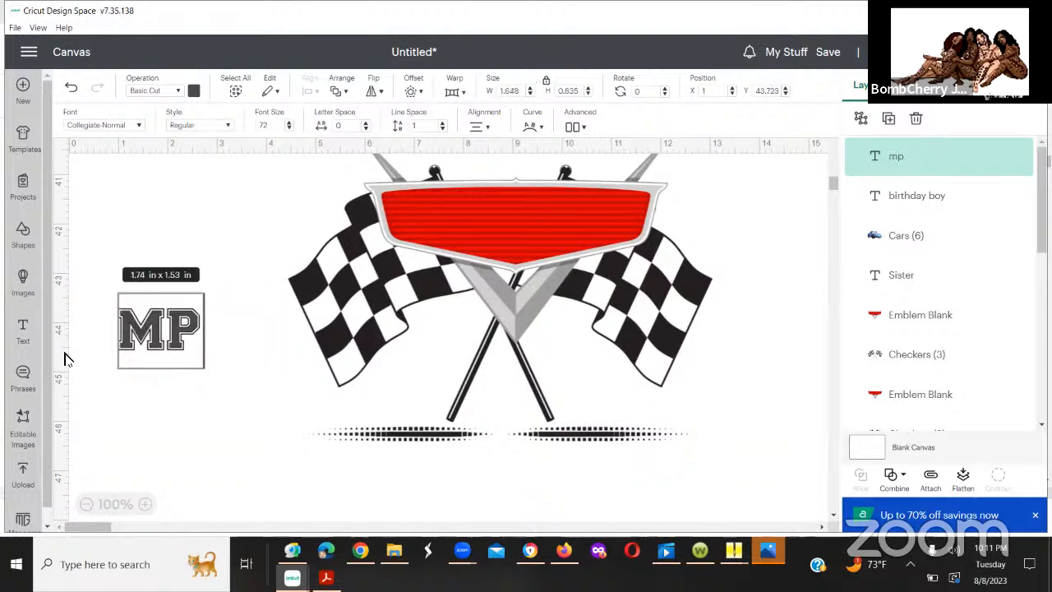
key(BackSpace)
text(om)
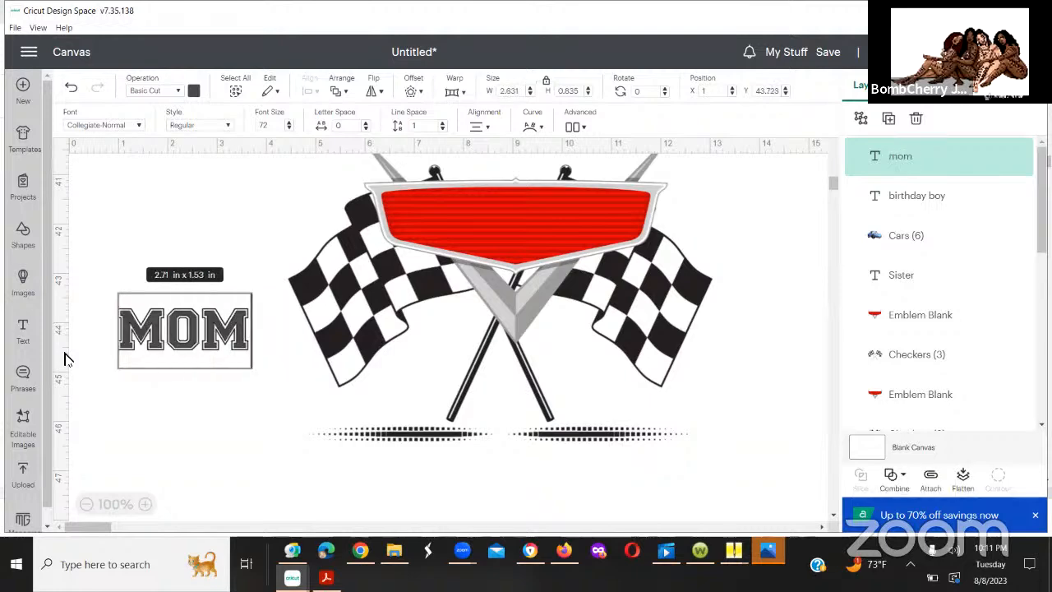
text(my)
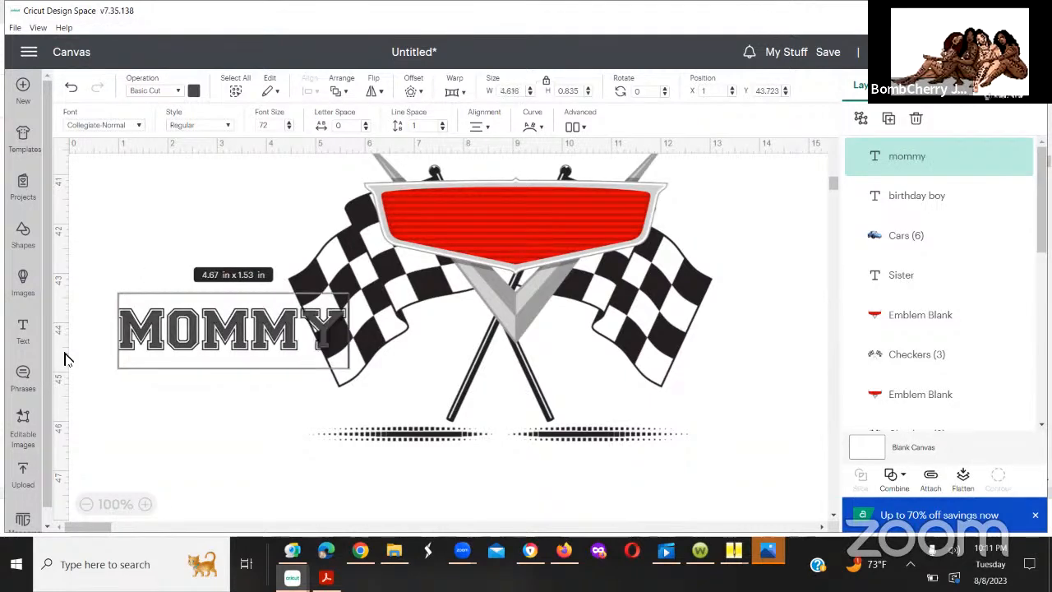
click(229, 301)
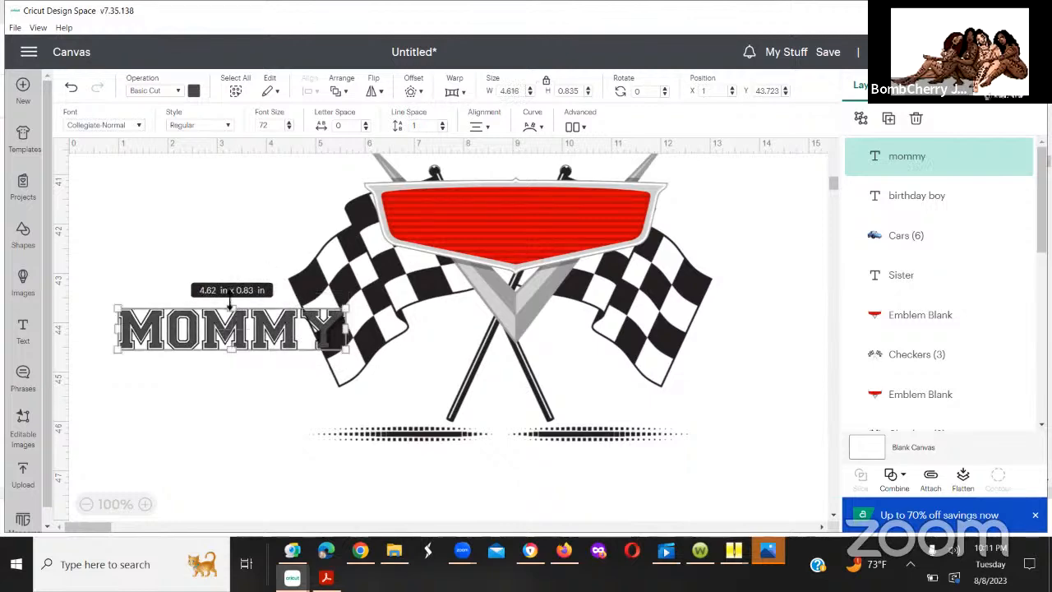
Step: Place the "mommy" text on the red emblem at about X 6.8, Y 41.4 in and center text, emblem and flags horizontally
mouse_move(492, 208)
mouse_down()
mouse_move(522, 220)
mouse_move(506, 211)
mouse_up()
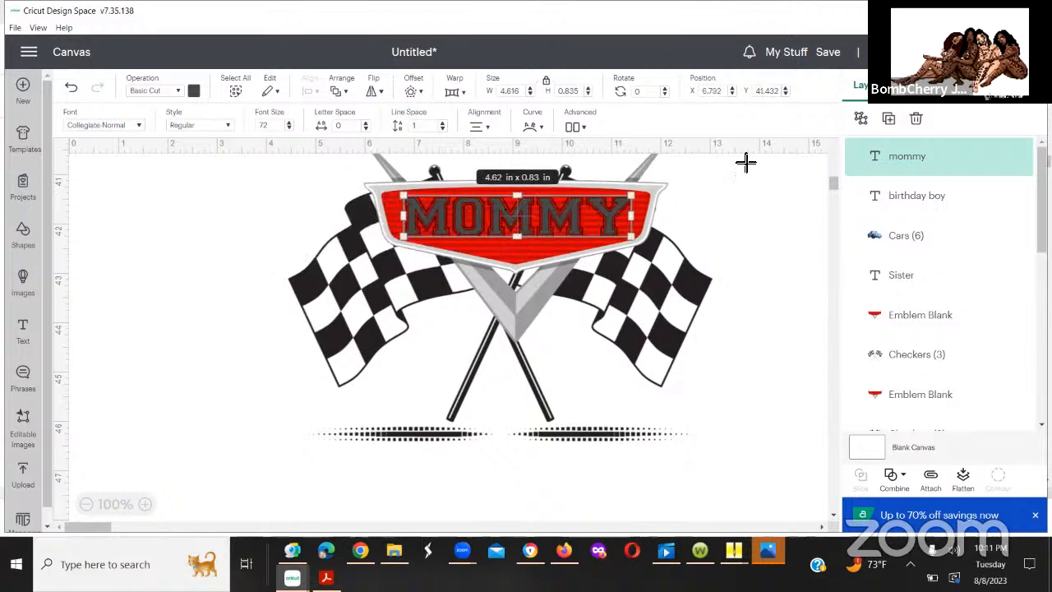
drag(289, 161, 733, 470)
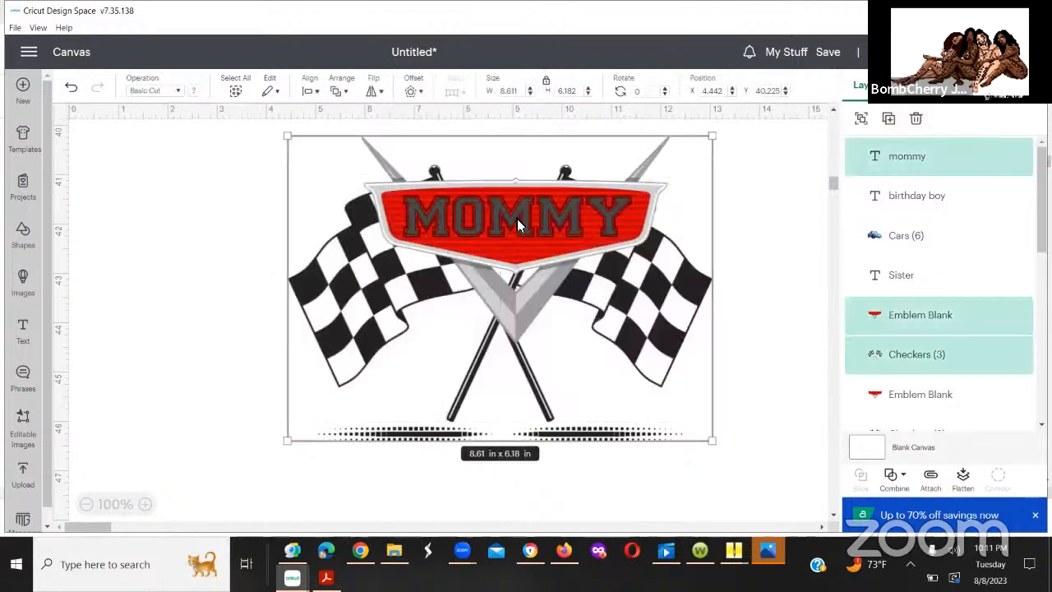
click(311, 84)
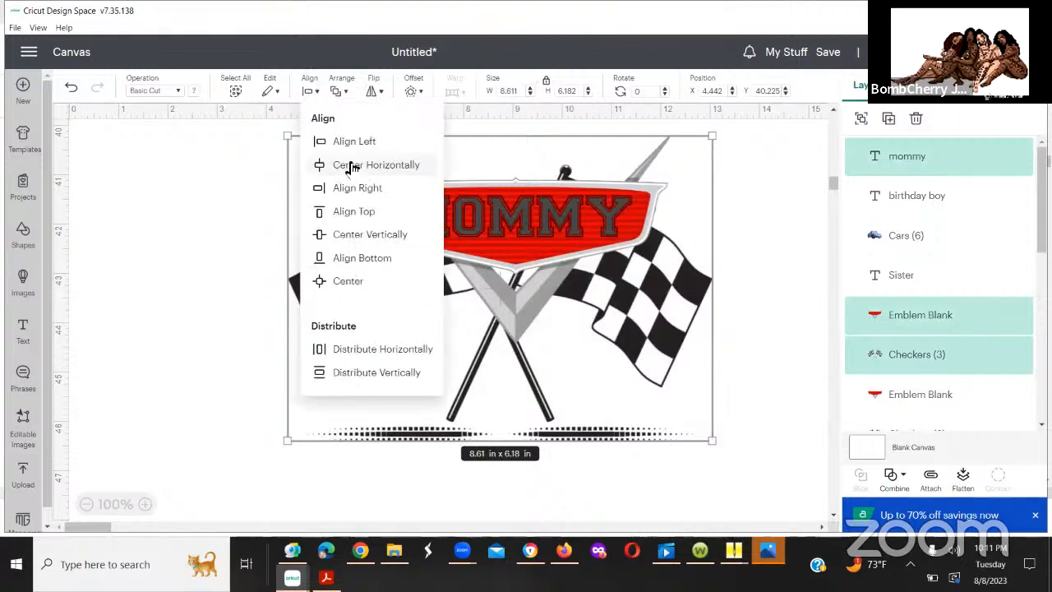
click(349, 166)
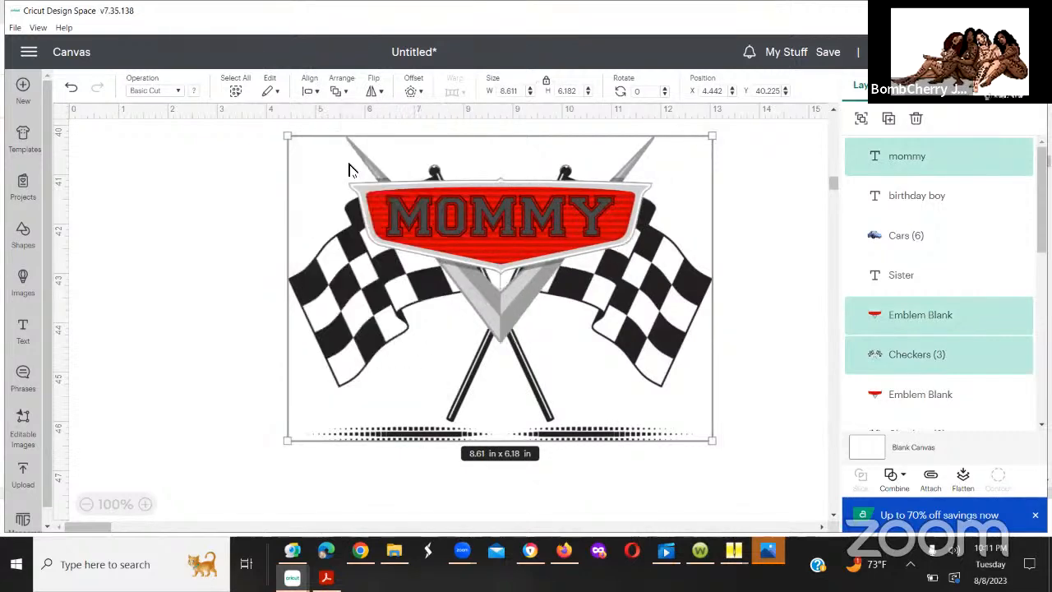
click(210, 207)
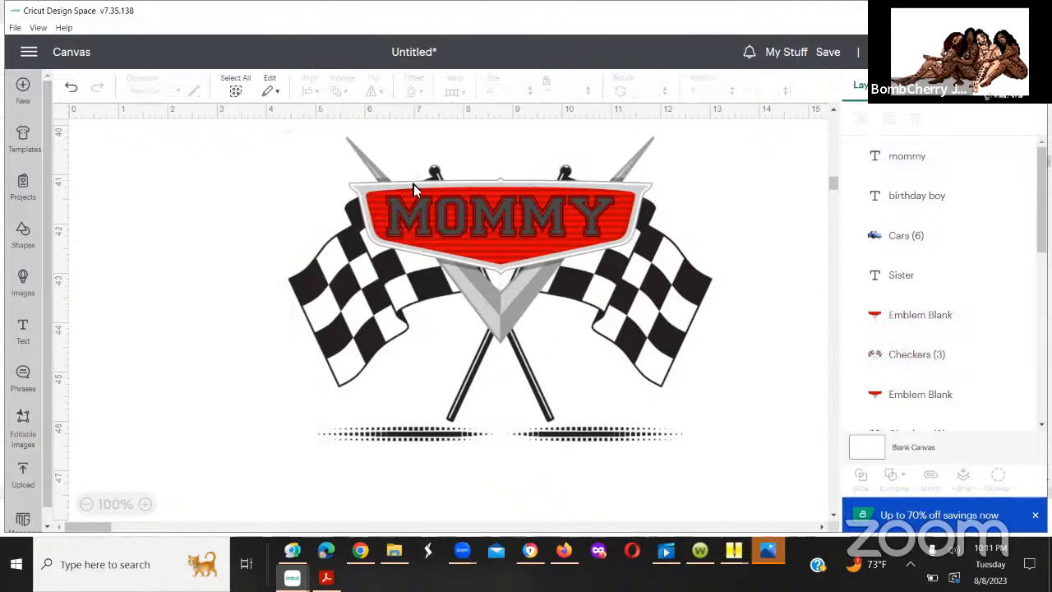
Step: Move the checkered flags clear below the emblem and center the "mommy" text and blank emblem horizontally on each other
drag(333, 186, 403, 443)
drag(339, 184, 331, 171)
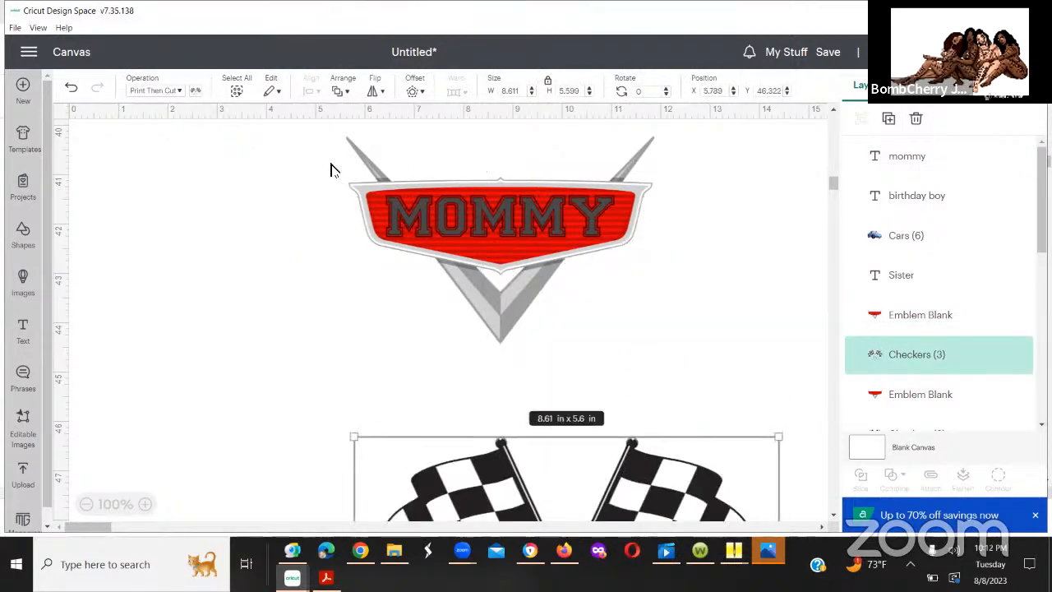
drag(513, 194, 690, 281)
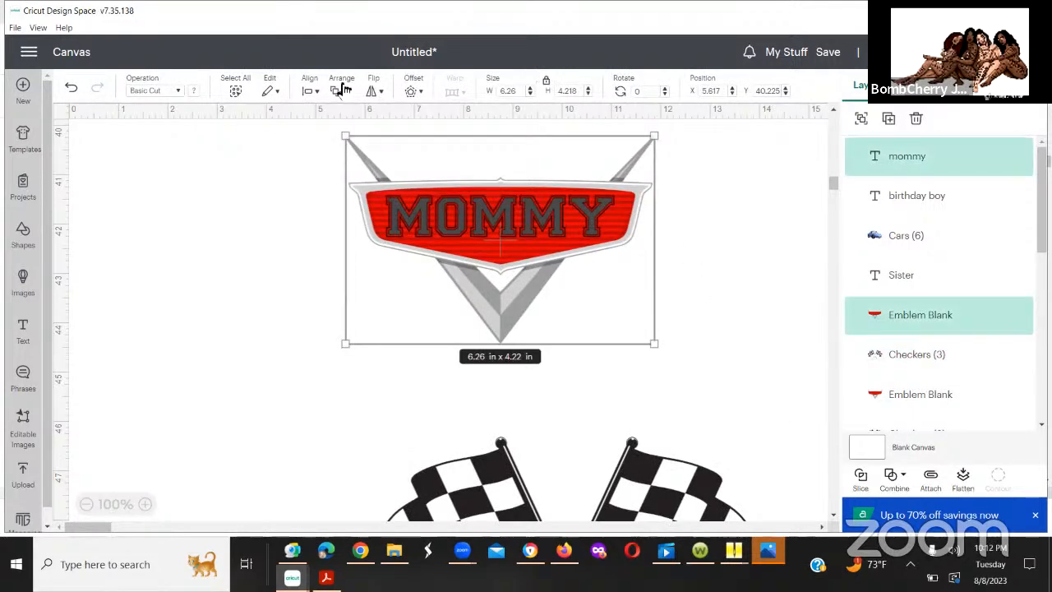
click(313, 94)
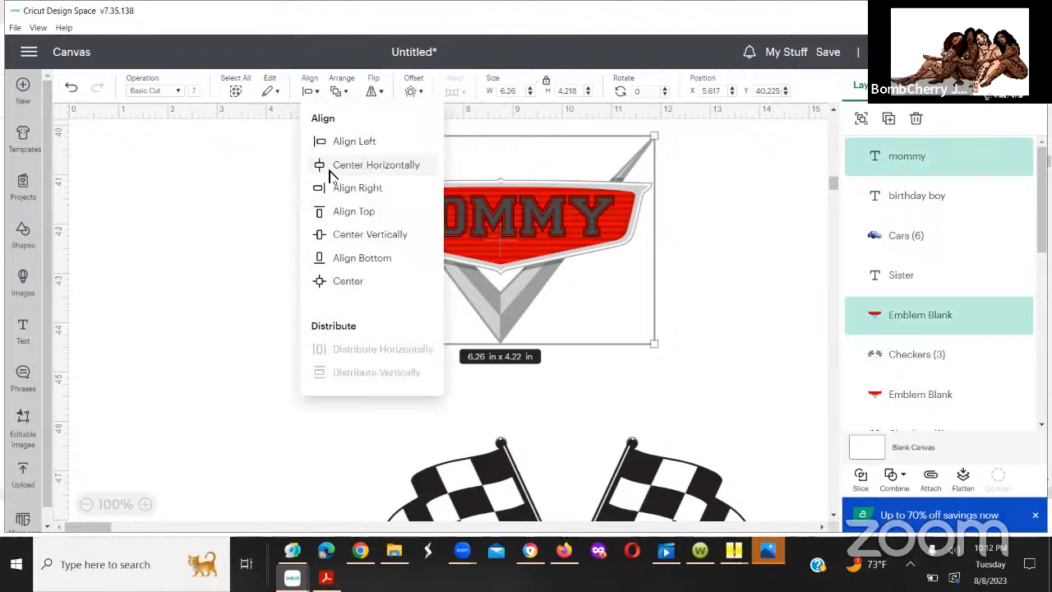
click(329, 169)
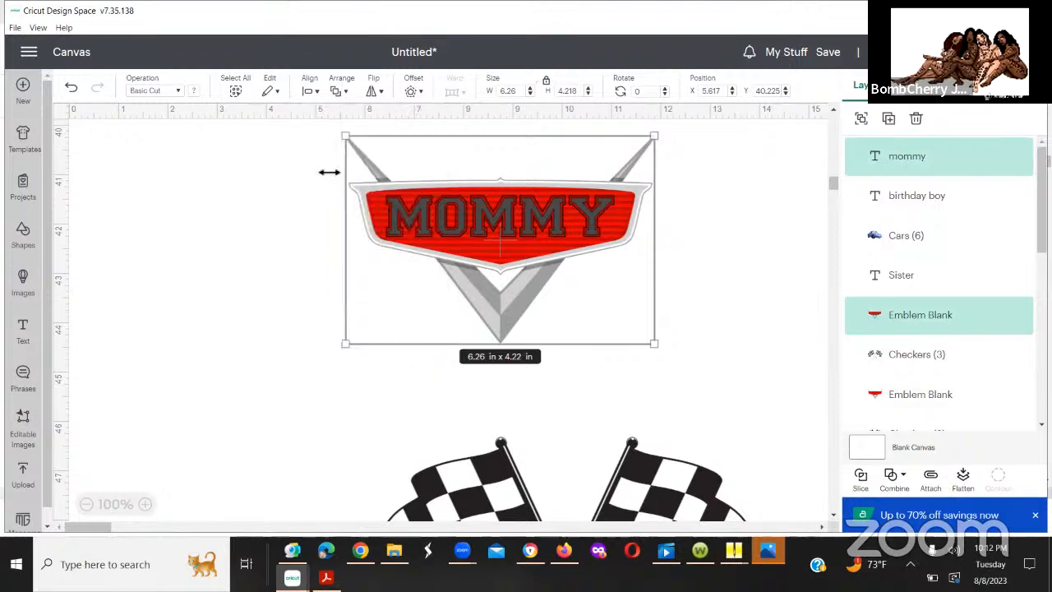
Step: Return the checkered flags behind the emblem at about X 4.5, Y 40.7 in and center all three Mommy design pieces horizontally
drag(673, 445, 424, 184)
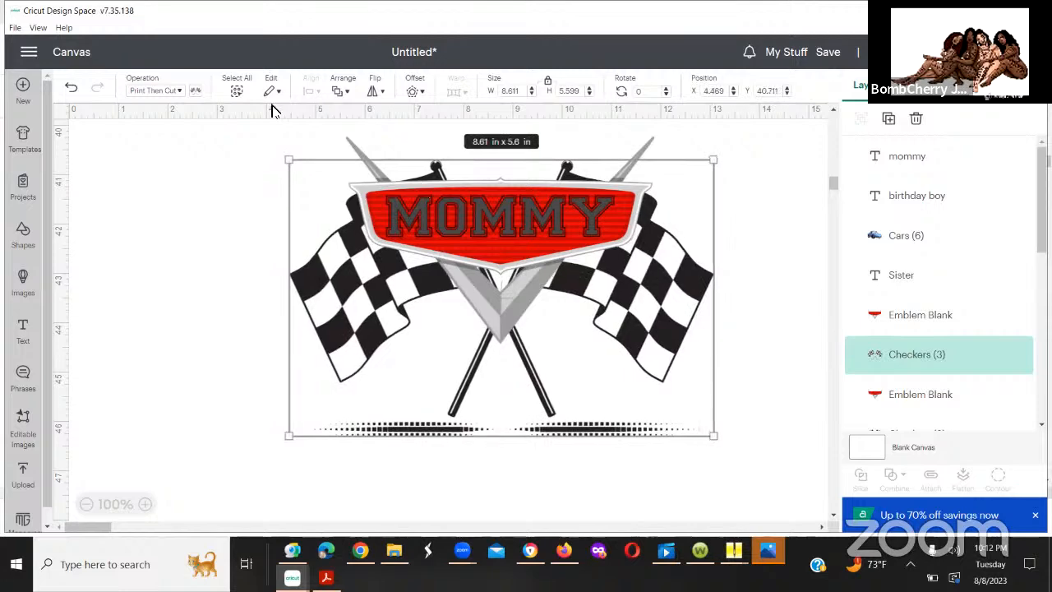
click(735, 385)
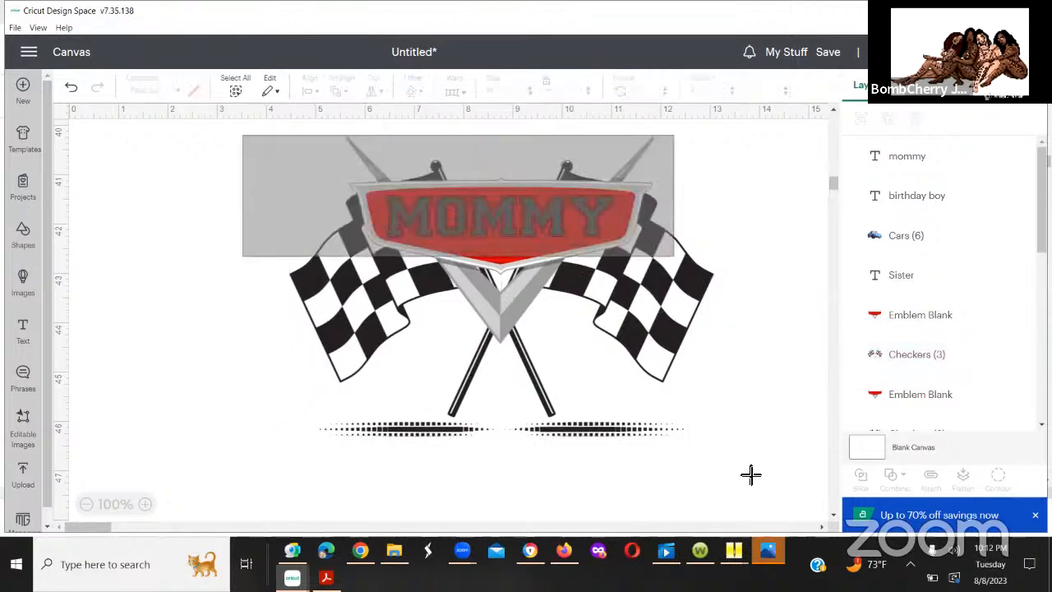
drag(749, 482, 750, 482)
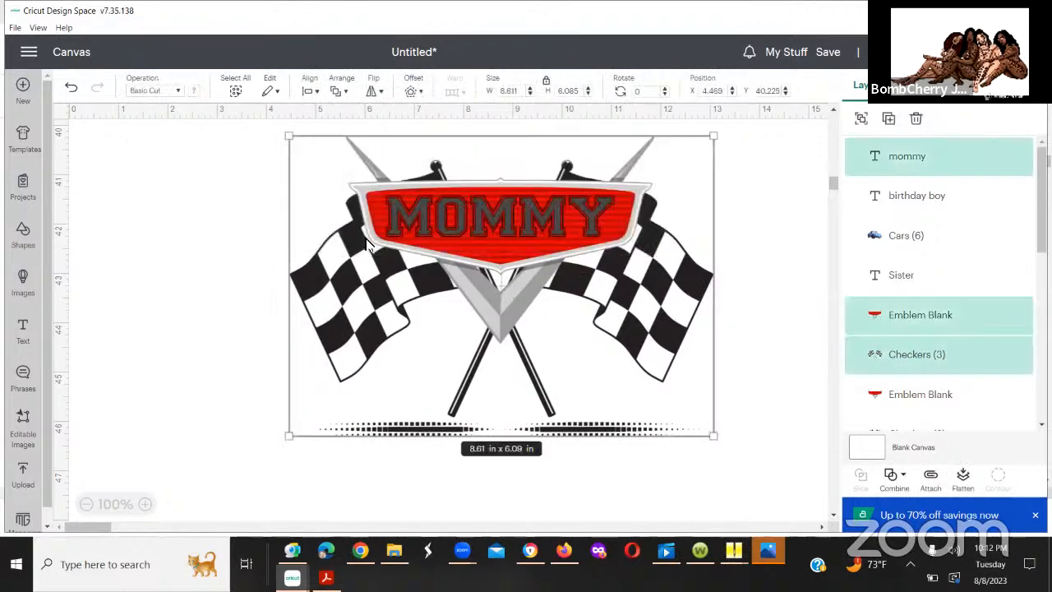
click(311, 91)
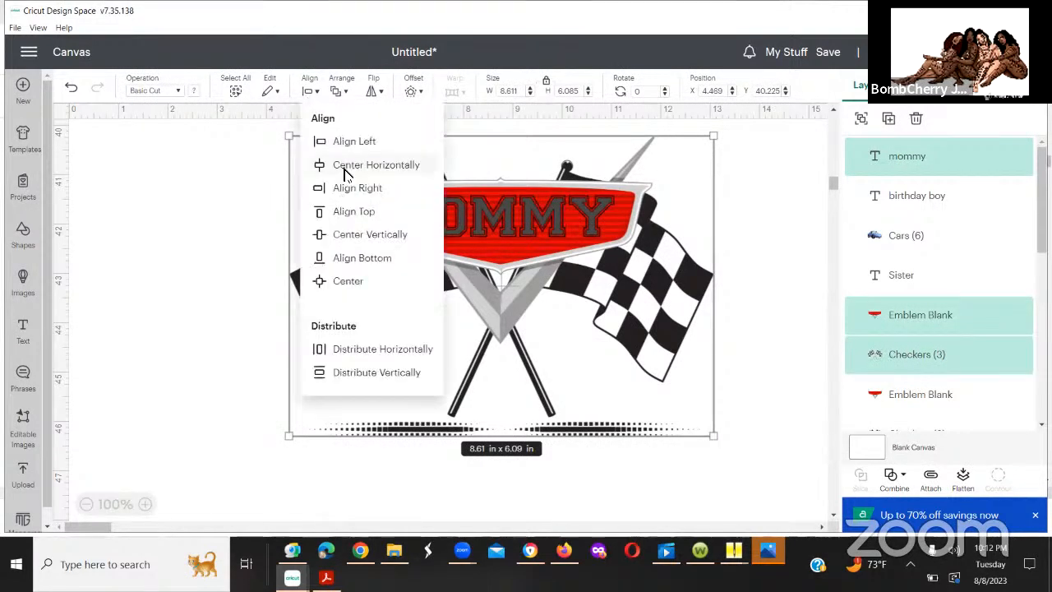
click(345, 170)
click(251, 231)
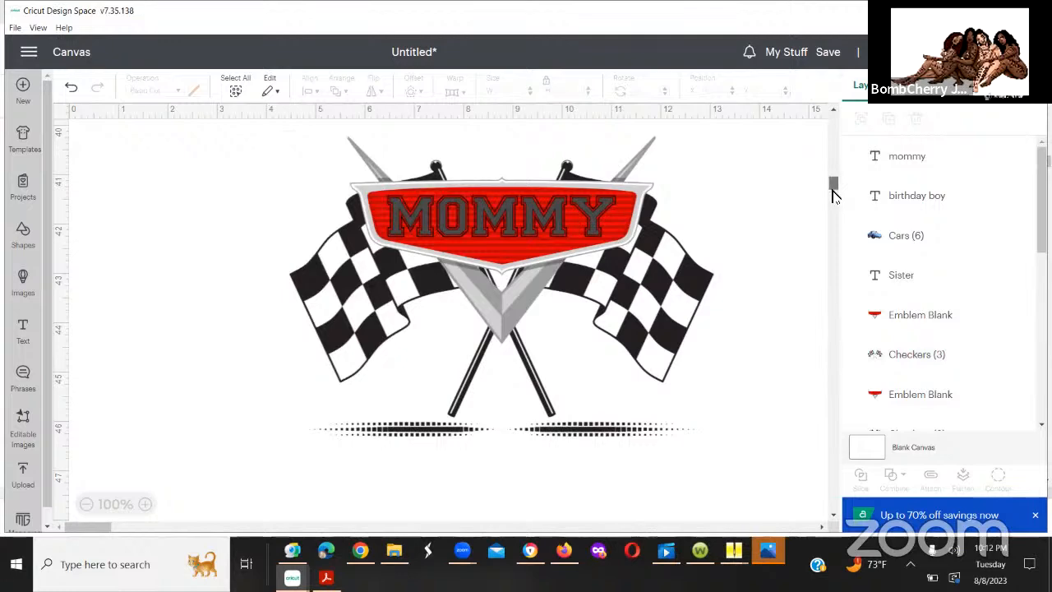
Step: Add the teal car from the recent uploads to the canvas
scroll(155, 229, down, 3)
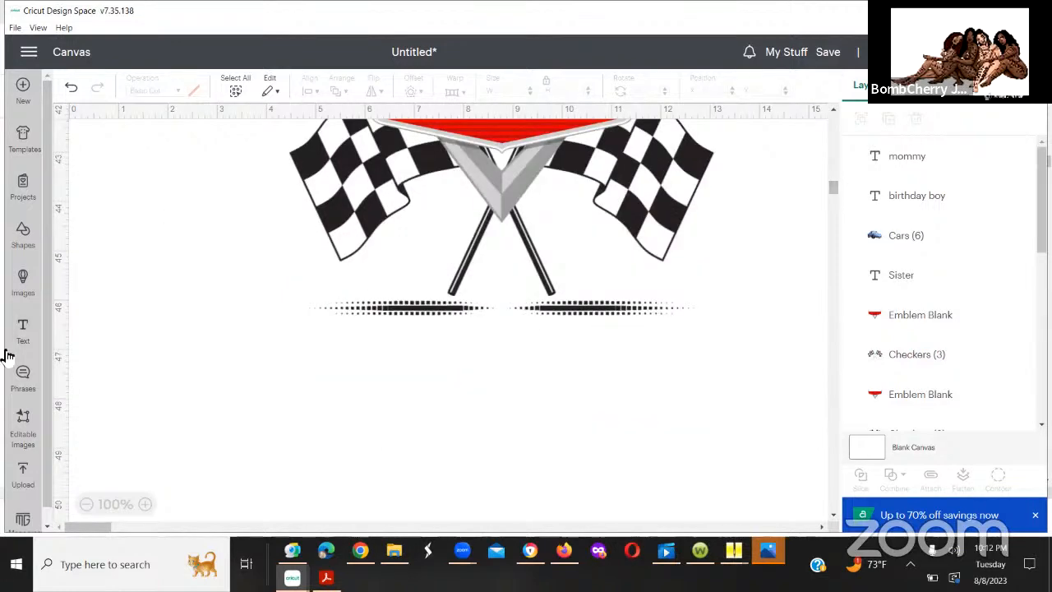
click(23, 477)
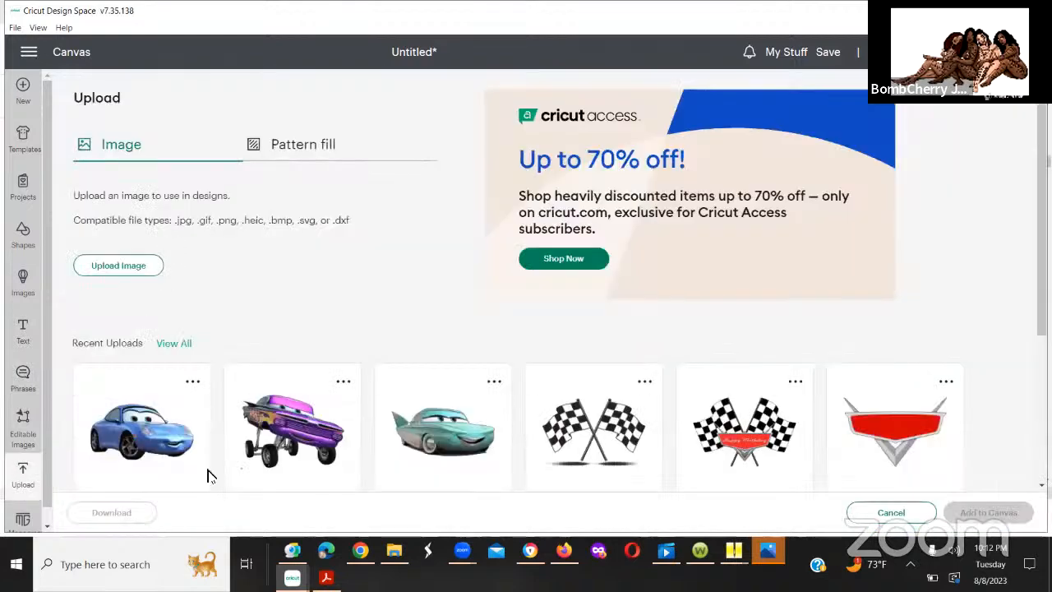
click(451, 422)
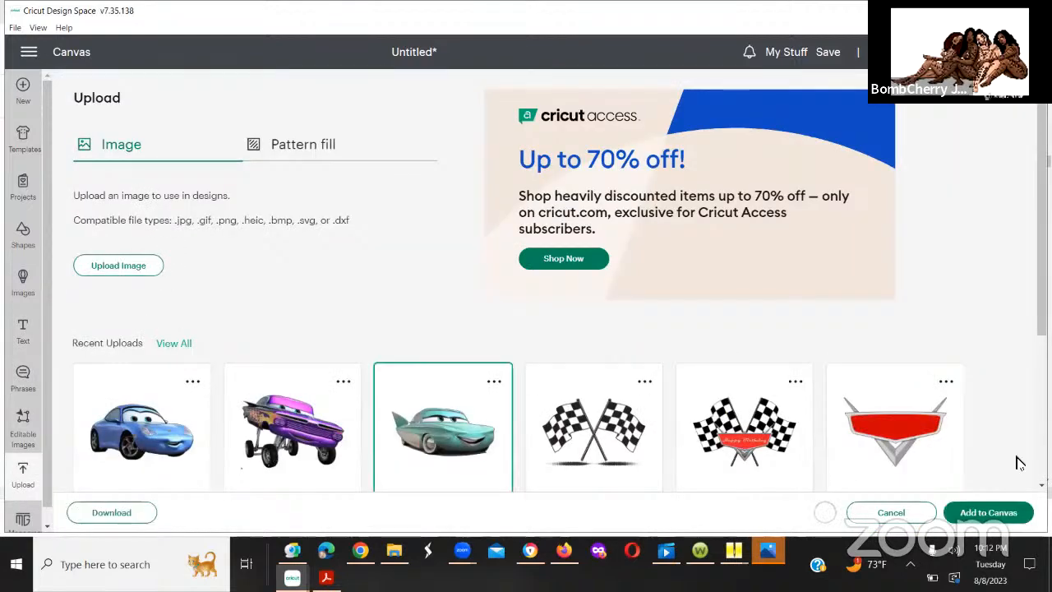
click(996, 512)
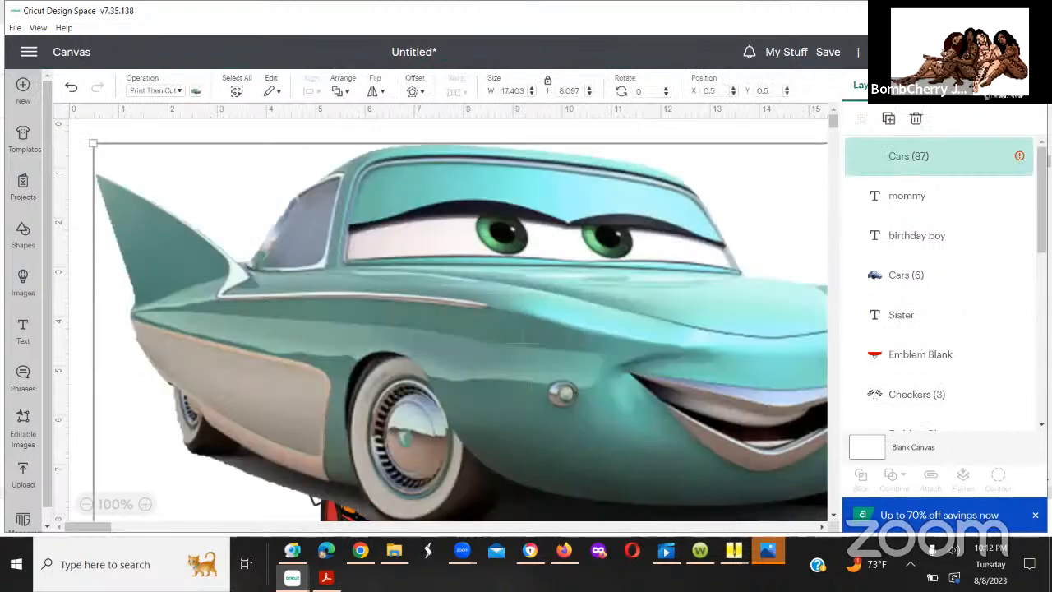
Step: Move the teal car down the canvas to below the Daddy design's birthday boy text, at about X 0, Y 25.7 in
drag(584, 401, 580, 575)
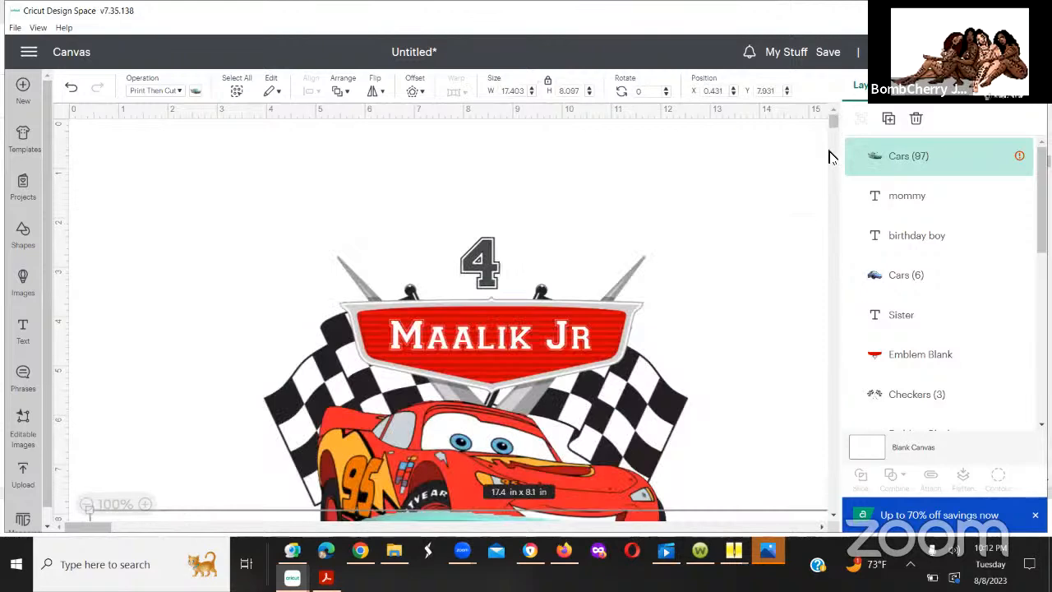
drag(829, 178, 820, 148)
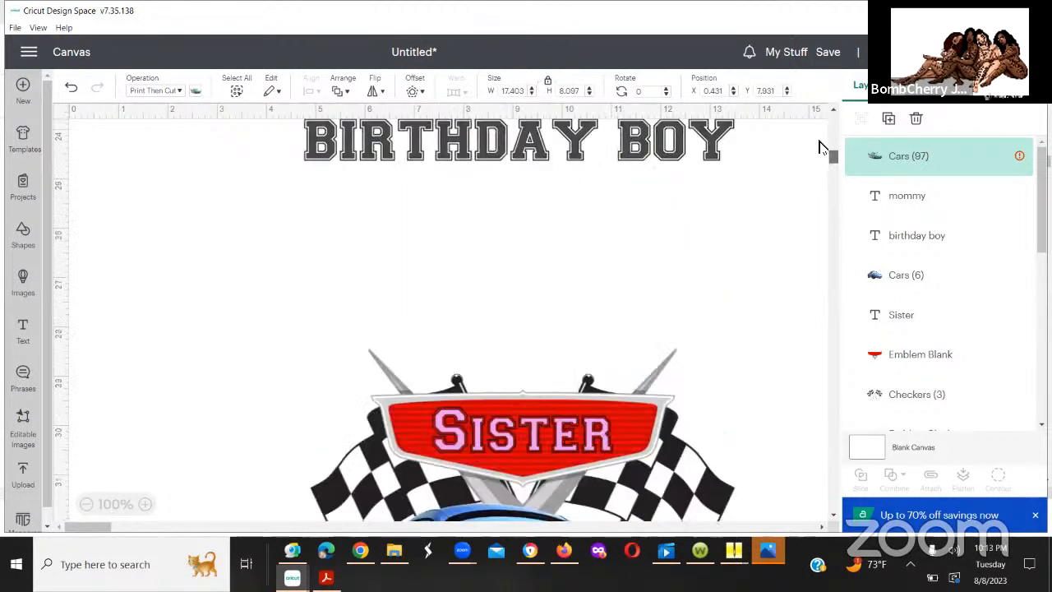
scroll(819, 144, up, 5)
scroll(579, 322, down, 1)
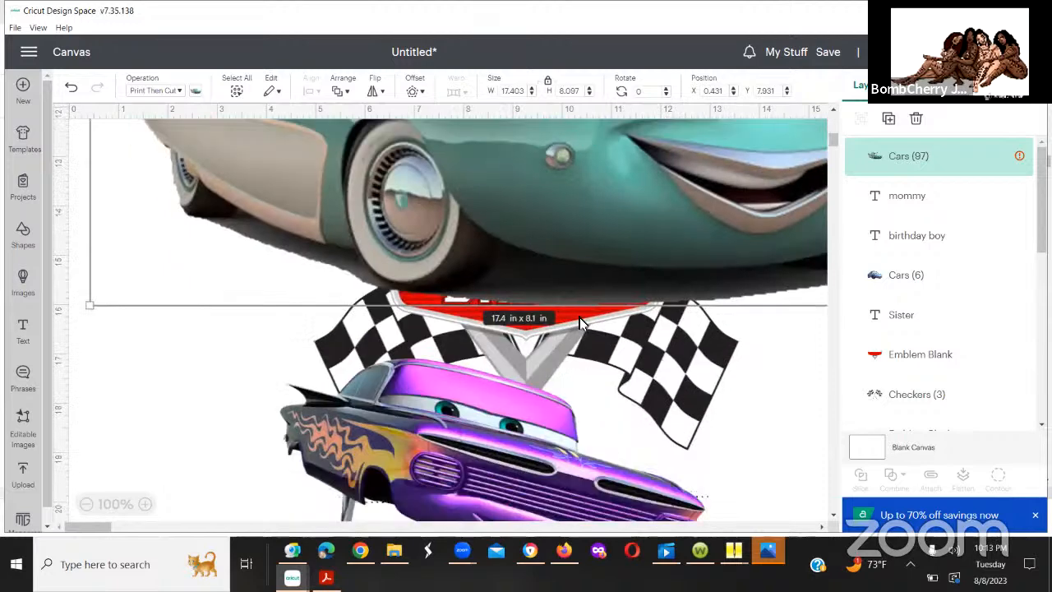
drag(577, 560, 577, 588)
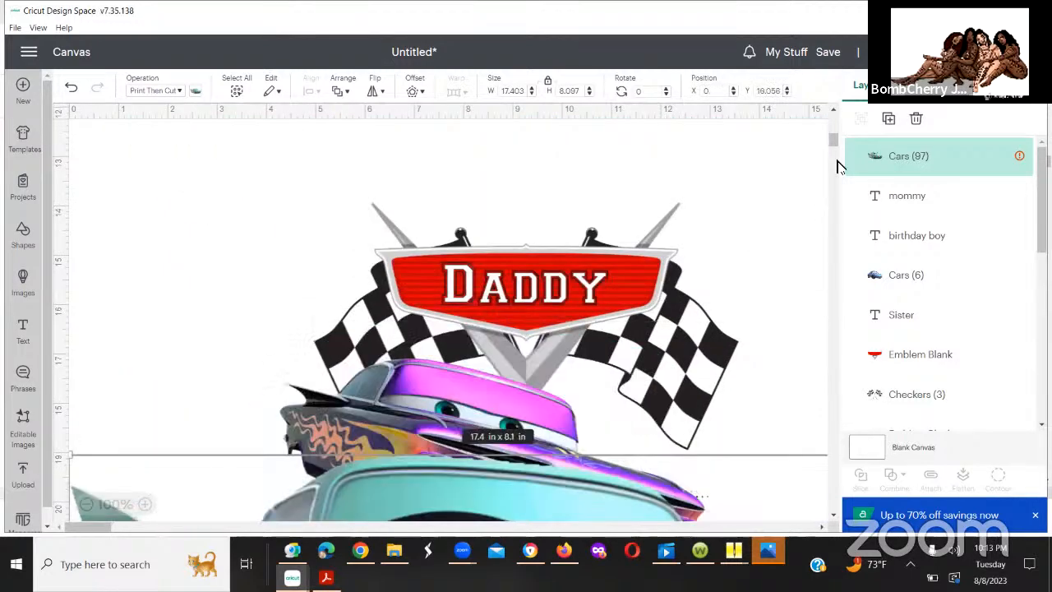
scroll(831, 145, down, 4)
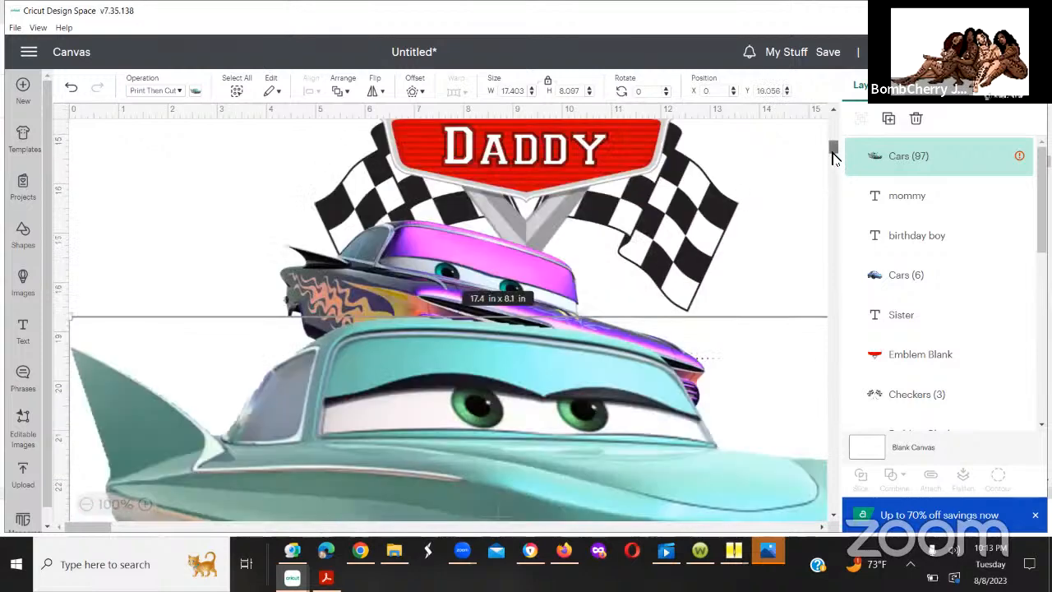
scroll(515, 227, down, 3)
drag(510, 226, 507, 552)
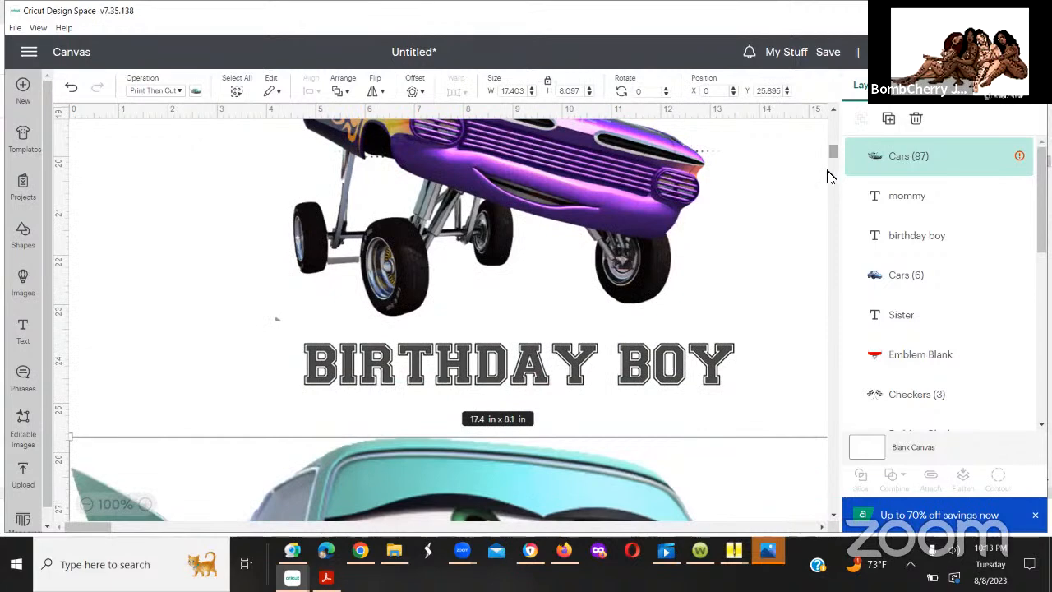
Step: Move the teal car past the Sister design onto the Mommy design, at about X 0, Y 43 in
drag(833, 154, 829, 172)
drag(592, 173, 586, 476)
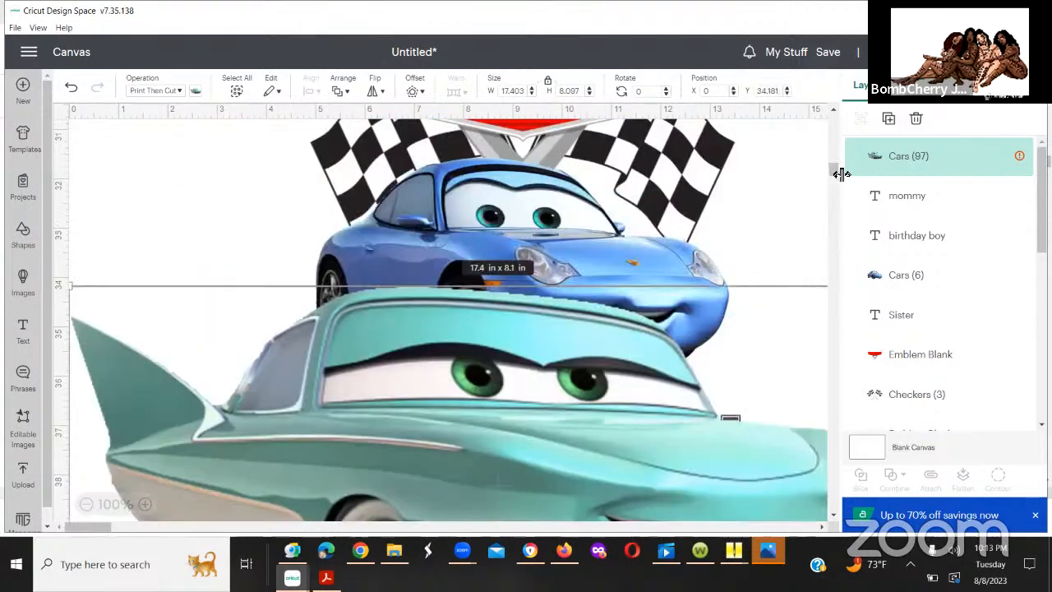
drag(834, 175, 832, 189)
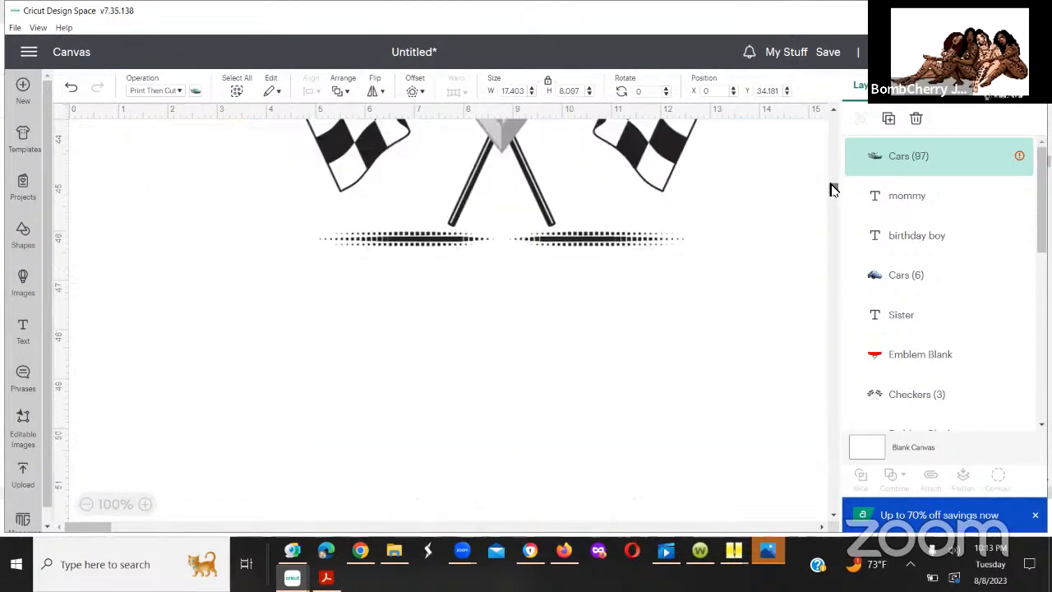
scroll(641, 415, up, 2)
scroll(641, 415, up, 2)
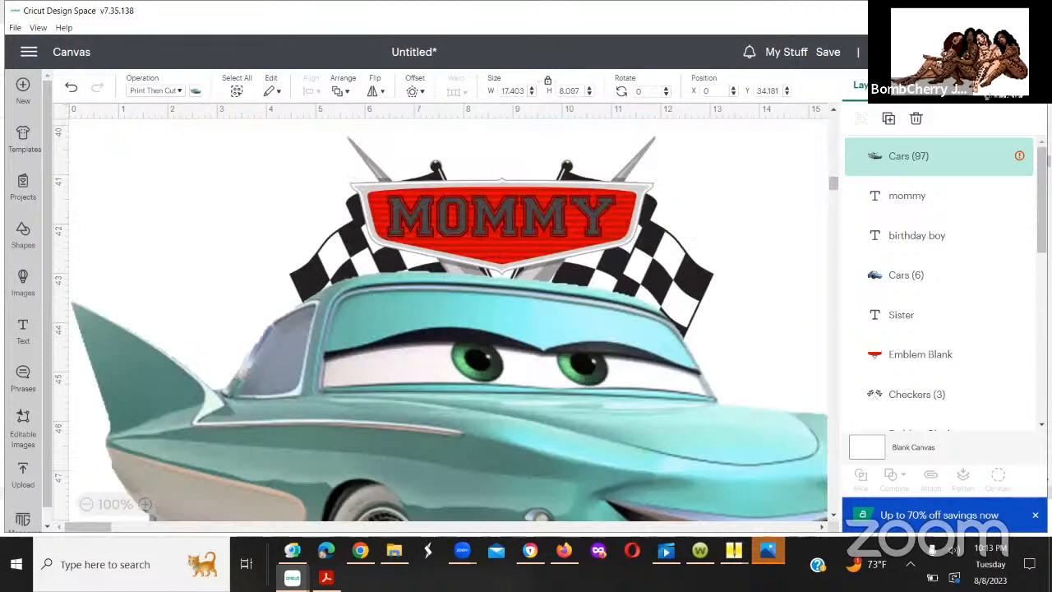
drag(691, 425, 693, 426)
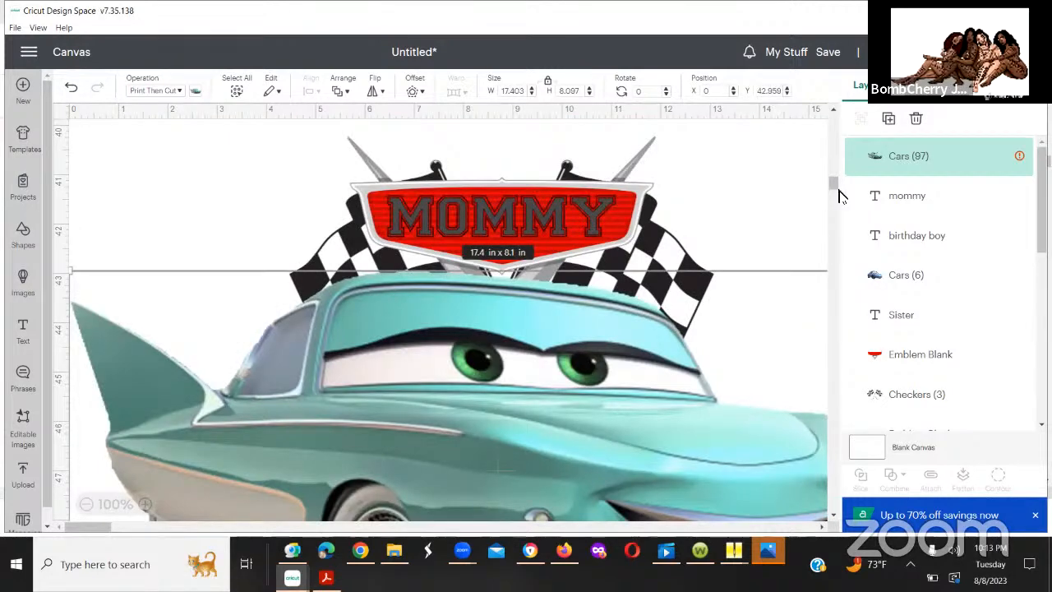
Step: Reposition the teal car just beneath the Mommy design's checkered flags, at about X 0, Y 46.1 in
drag(834, 191, 834, 199)
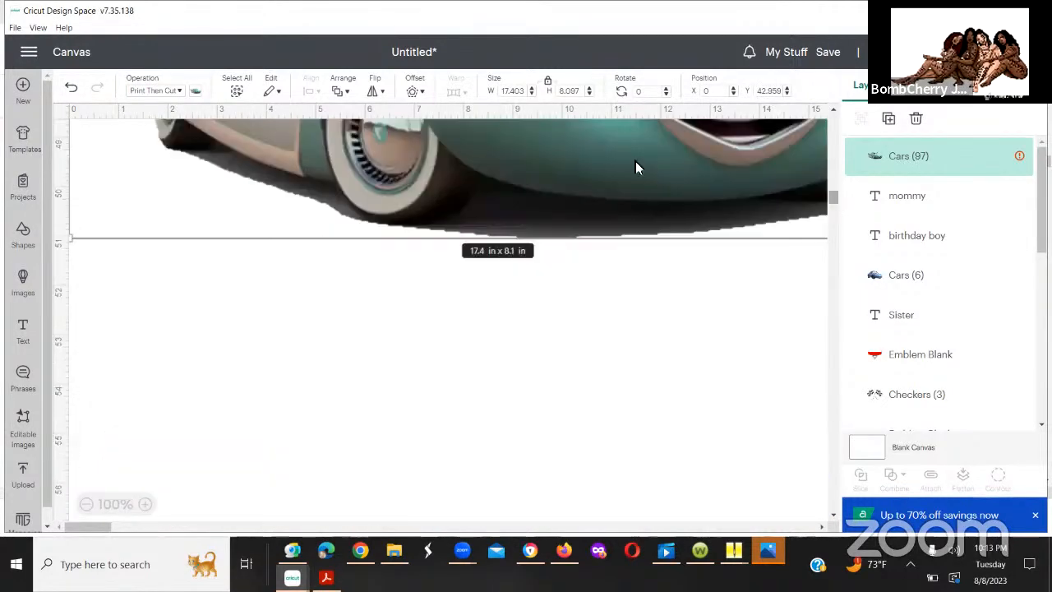
drag(635, 162, 619, 434)
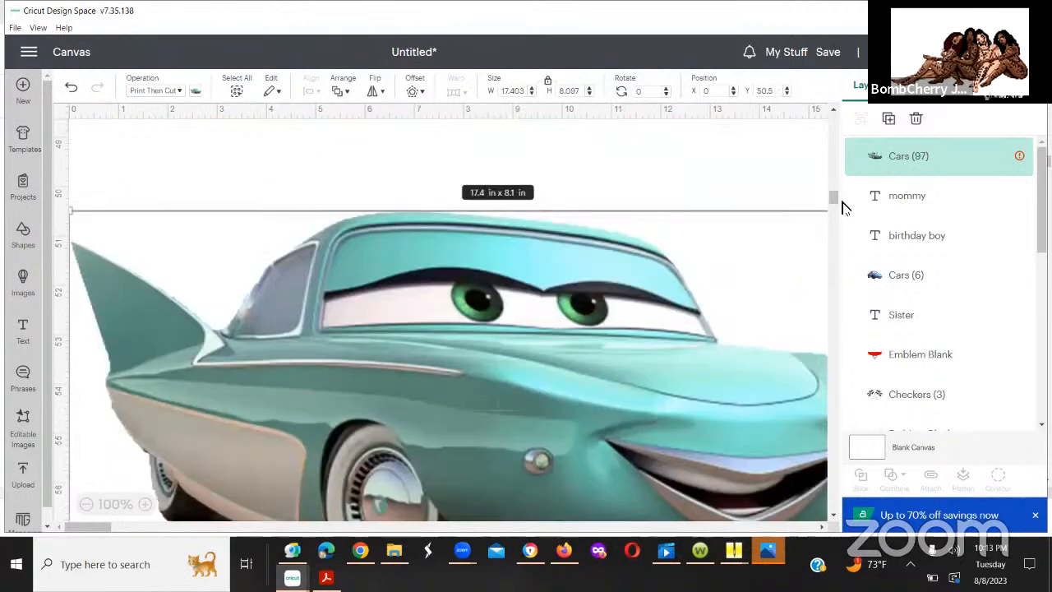
mouse_move(832, 198)
mouse_down()
mouse_move(829, 216)
mouse_move(829, 190)
mouse_up()
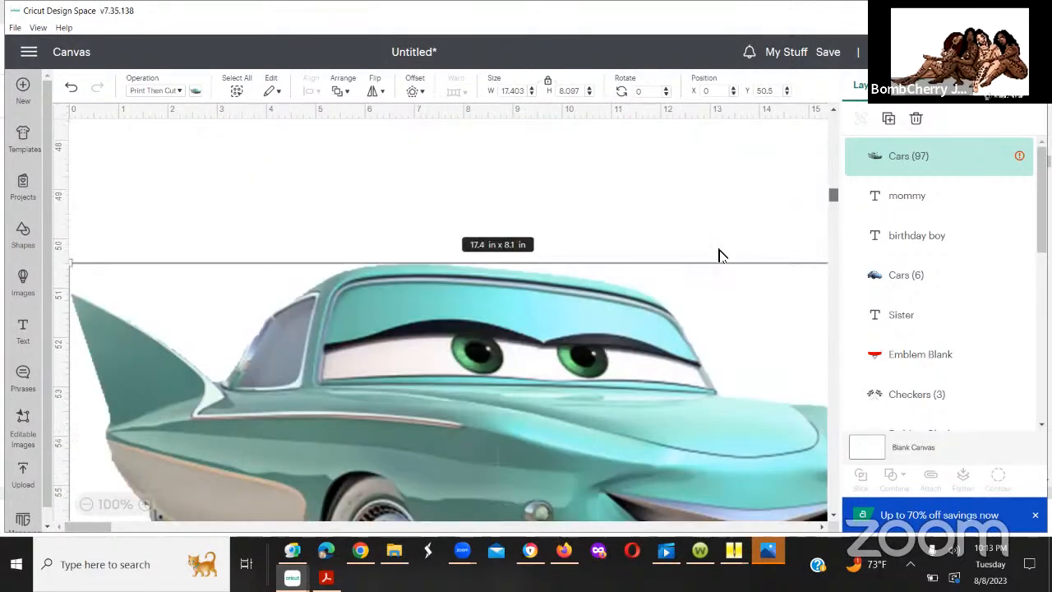
drag(523, 292, 489, 141)
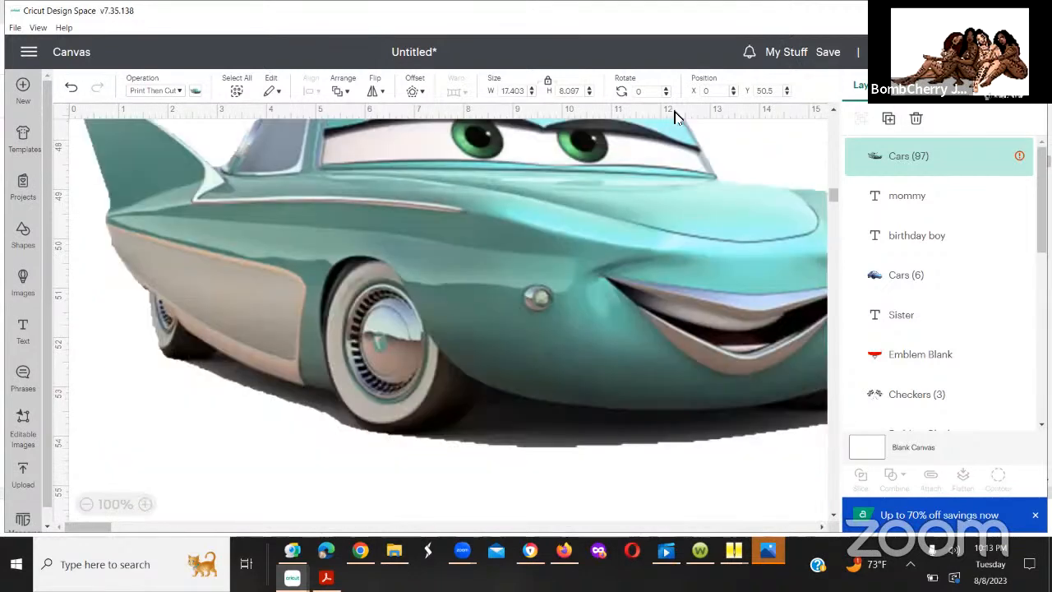
scroll(830, 195, up, 3)
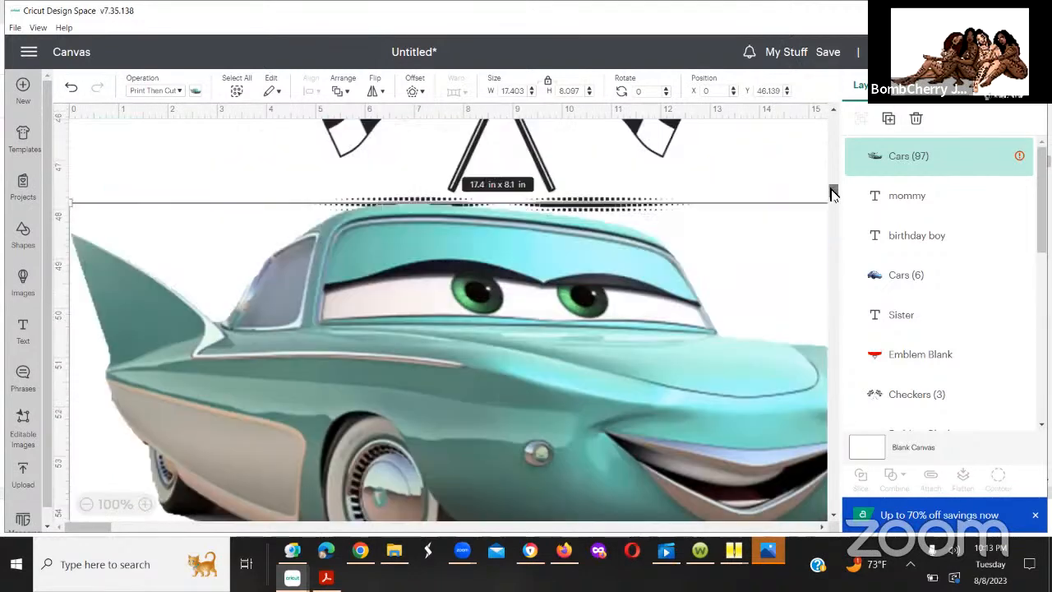
scroll(830, 194, up, 3)
scroll(830, 194, up, 5)
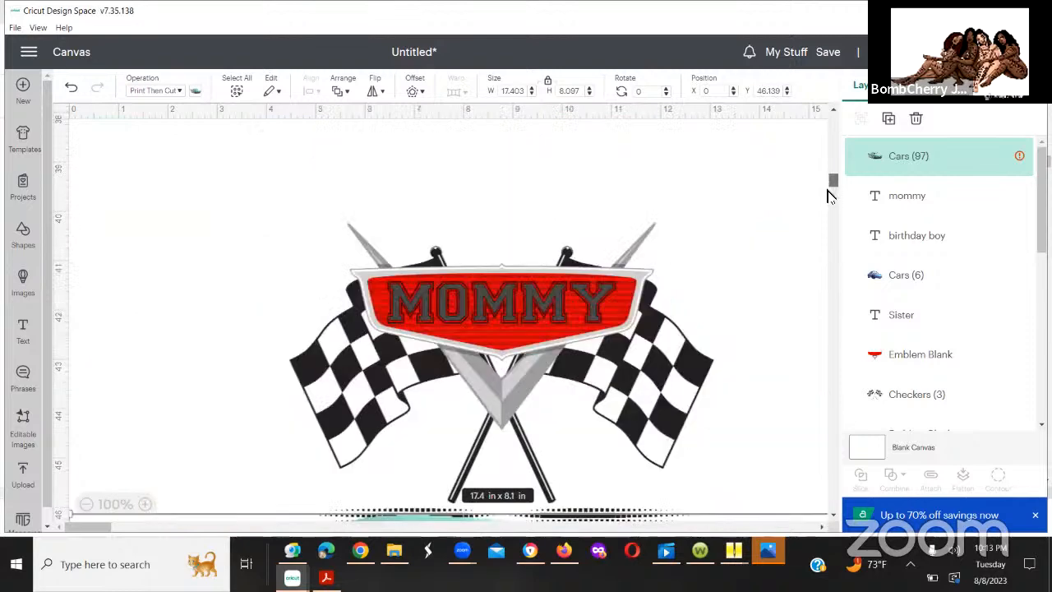
scroll(830, 195, down, 6)
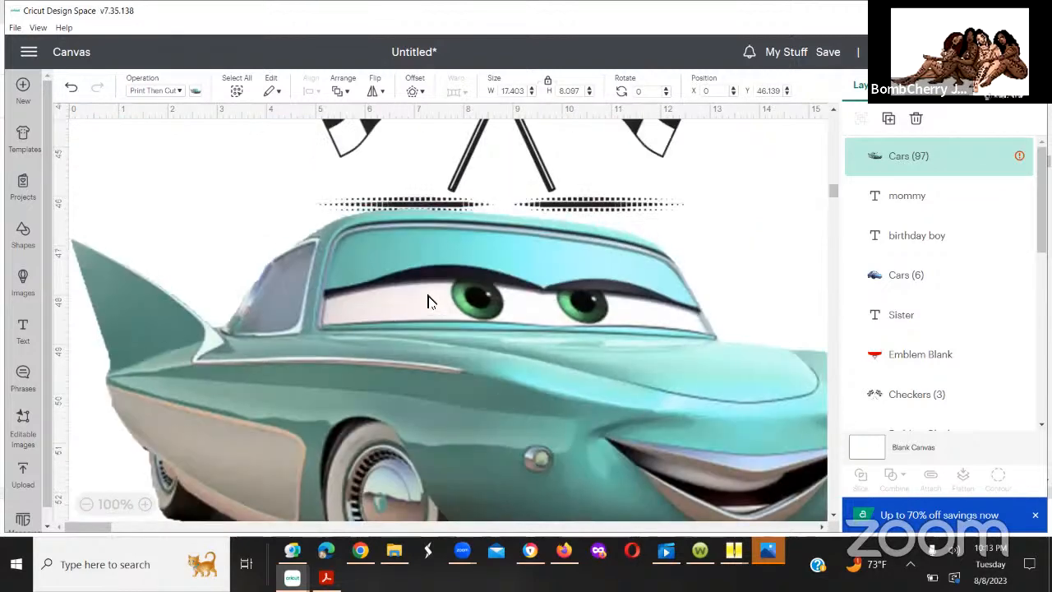
Step: Shrink the teal car beneath the Mommy design's checkered flags to about 9.51 by 4.43 in
drag(219, 240, 173, 225)
drag(75, 199, 310, 286)
drag(308, 239, 293, 212)
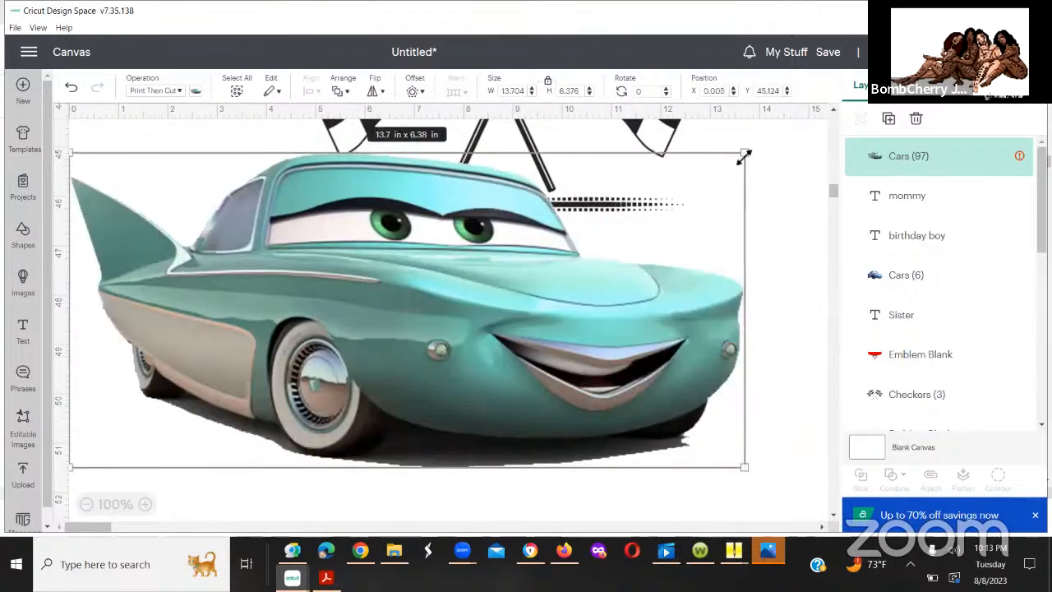
drag(744, 156, 538, 261)
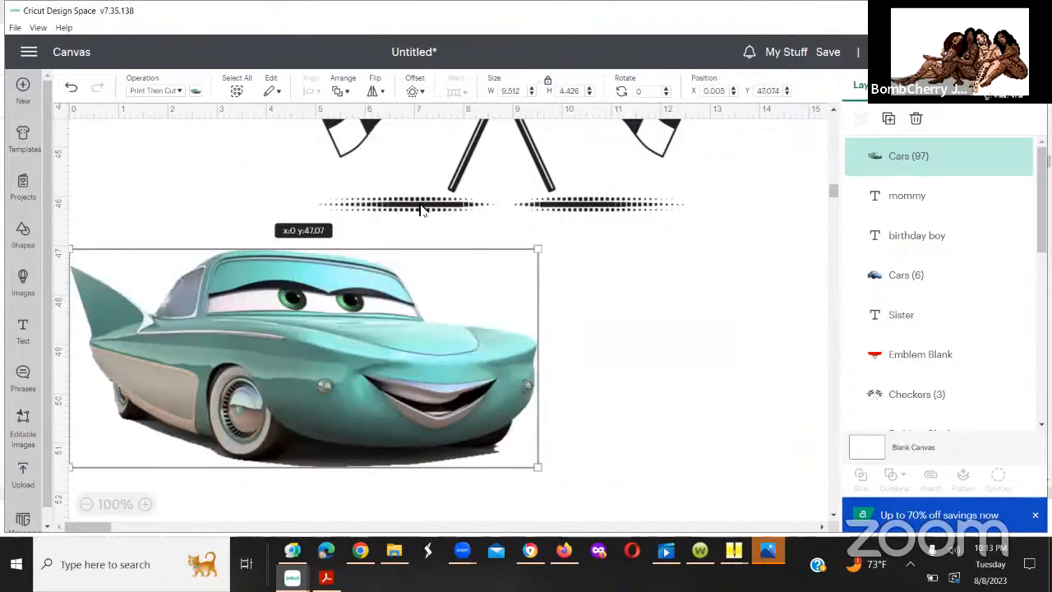
Step: Move the teal car up over the lower flagpoles of the Mommy design, at about X 3.6, Y 43.98 in
drag(421, 208, 434, 209)
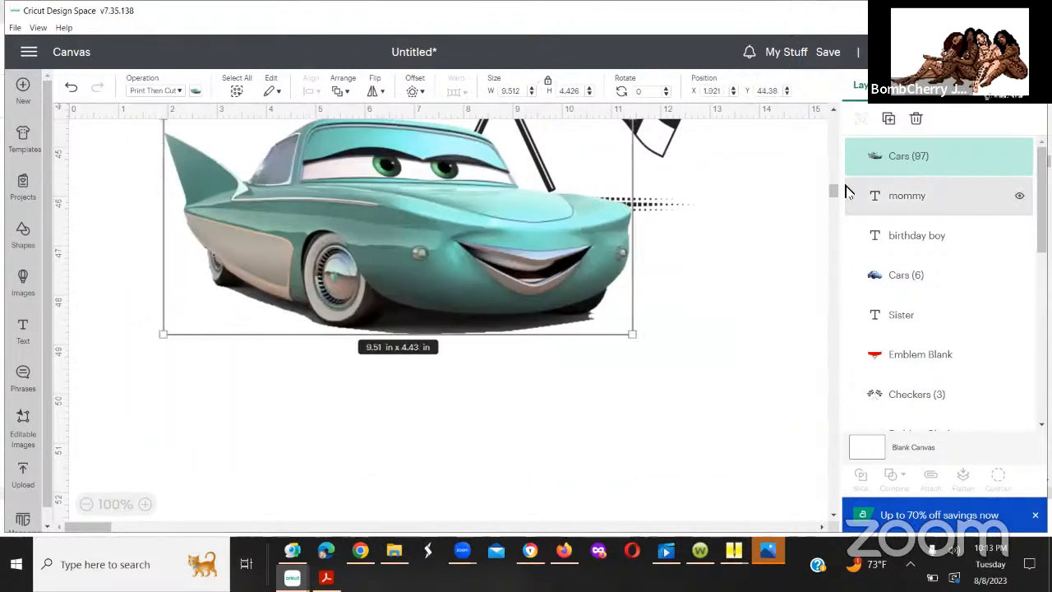
drag(831, 195, 827, 184)
scroll(519, 291, down, 2)
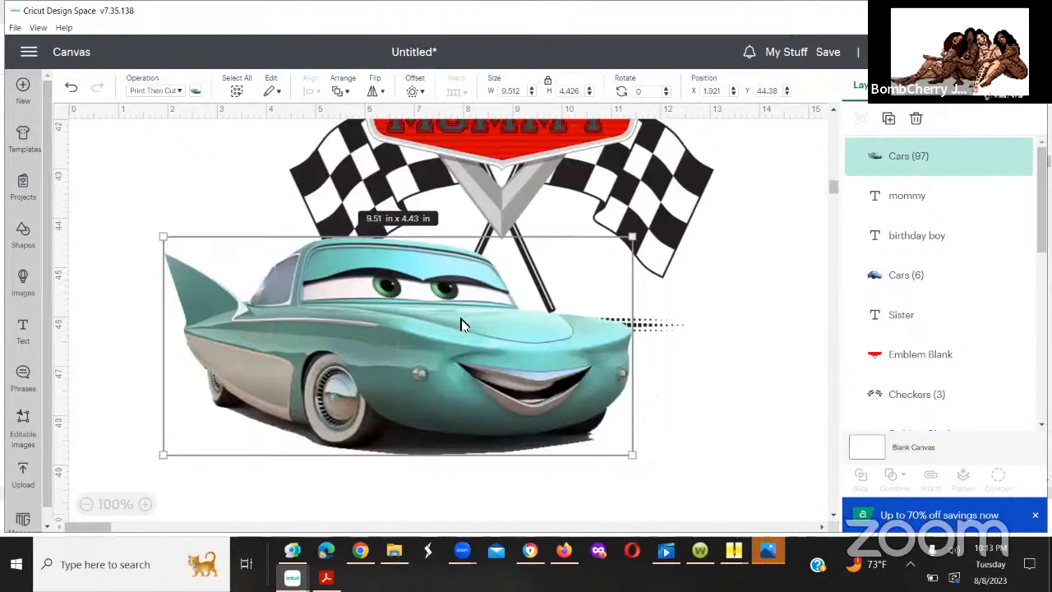
drag(526, 310, 507, 312)
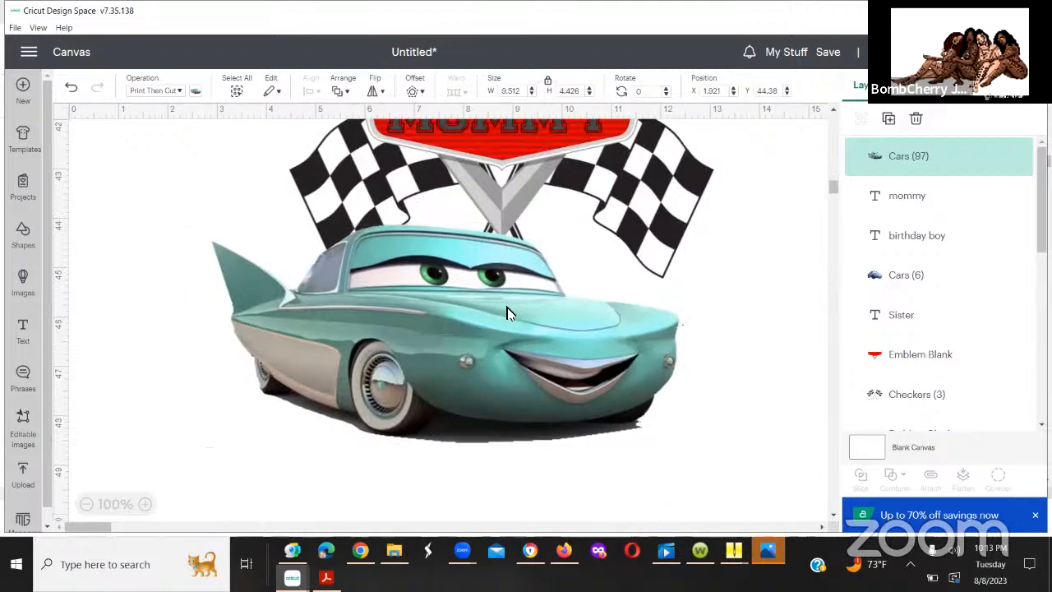
click(507, 312)
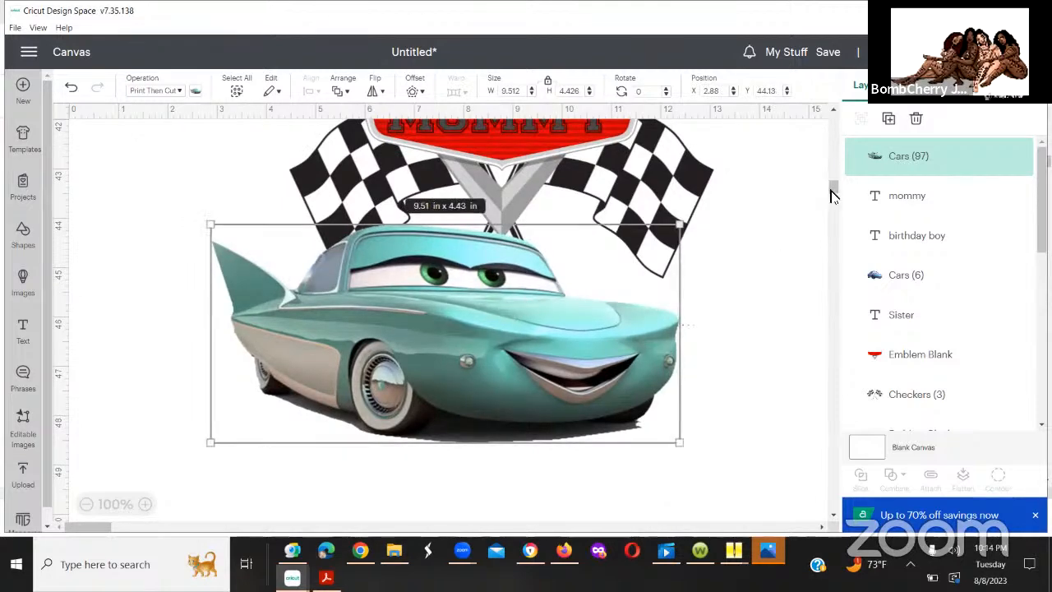
mouse_move(830, 195)
mouse_down()
mouse_move(830, 171)
mouse_move(838, 222)
mouse_move(832, 194)
mouse_up()
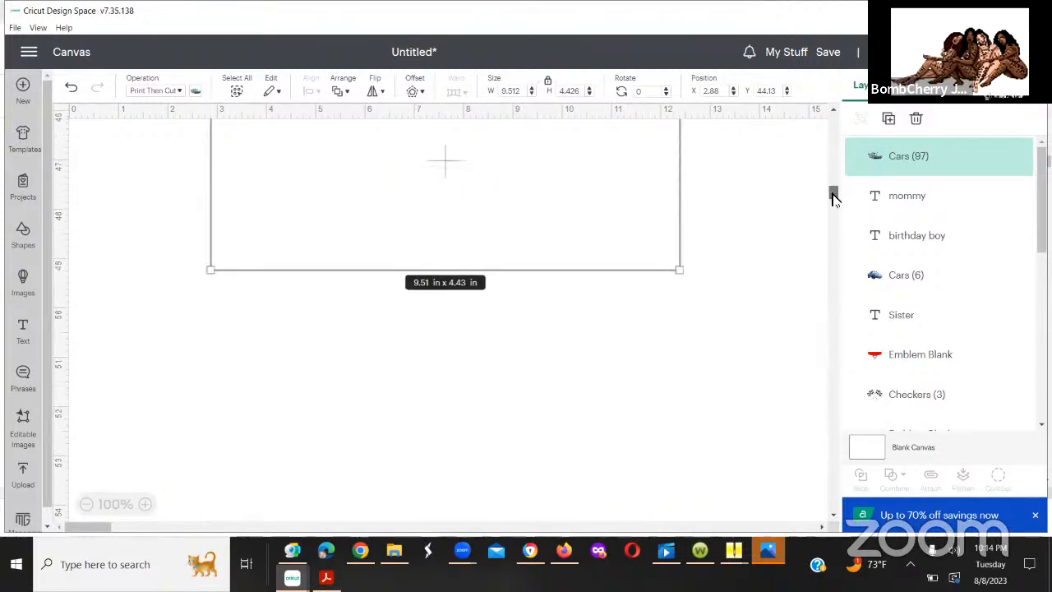
scroll(773, 224, up, 1)
click(772, 224)
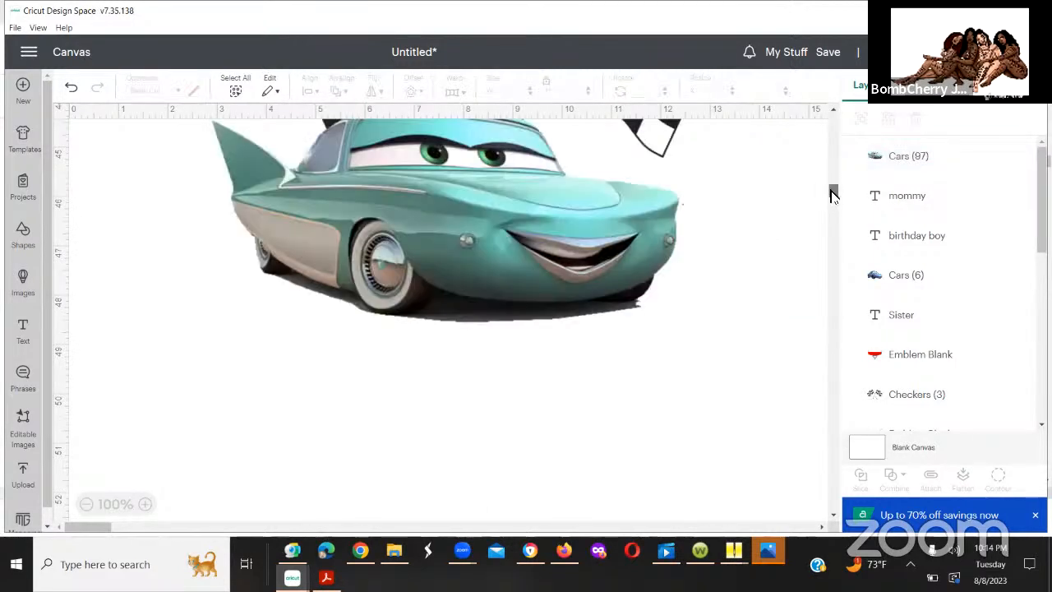
scroll(518, 284, up, 2)
click(494, 306)
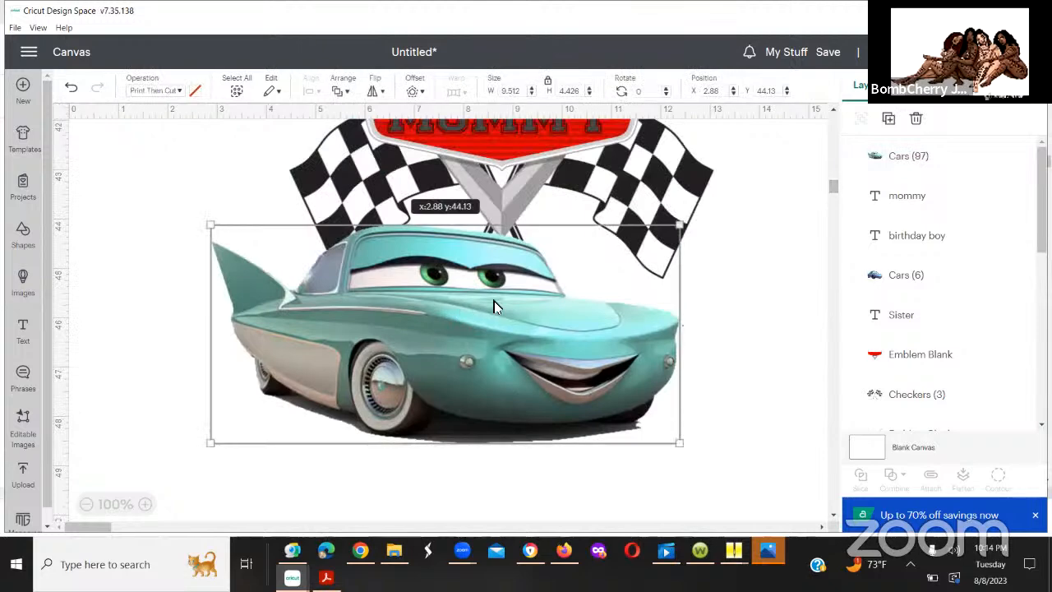
drag(494, 307, 529, 300)
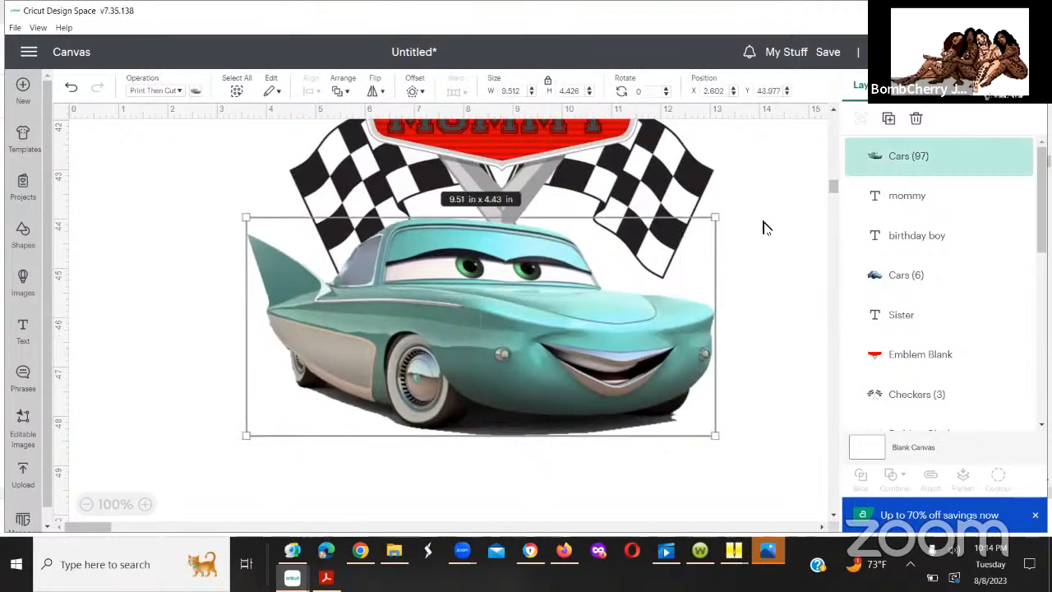
Step: Center the Mommy design's car, name text, emblem and checkered flags horizontally with one another
scroll(833, 186, up, 2)
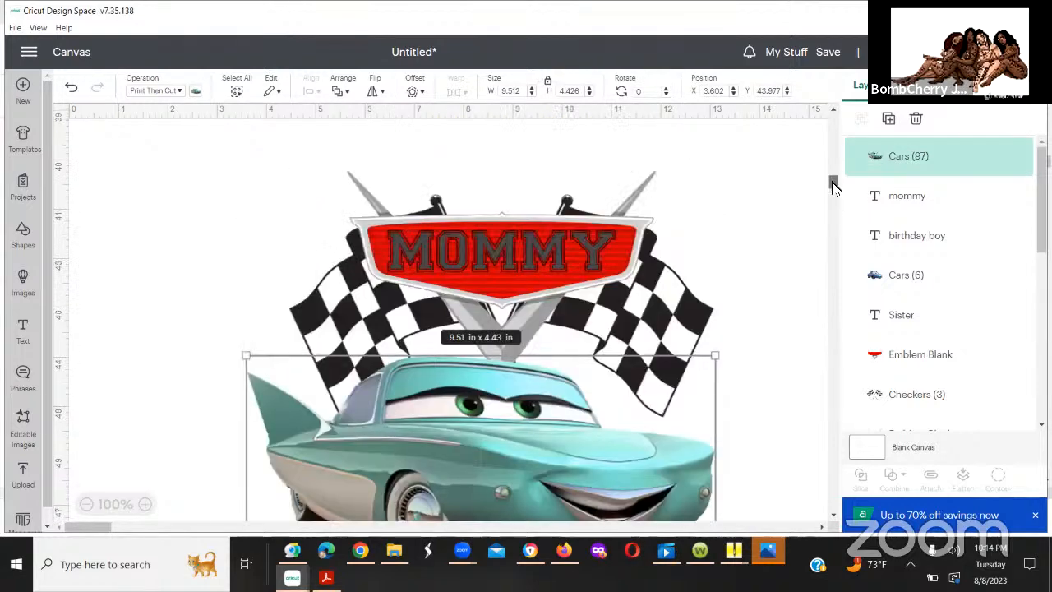
scroll(833, 189, down, 2)
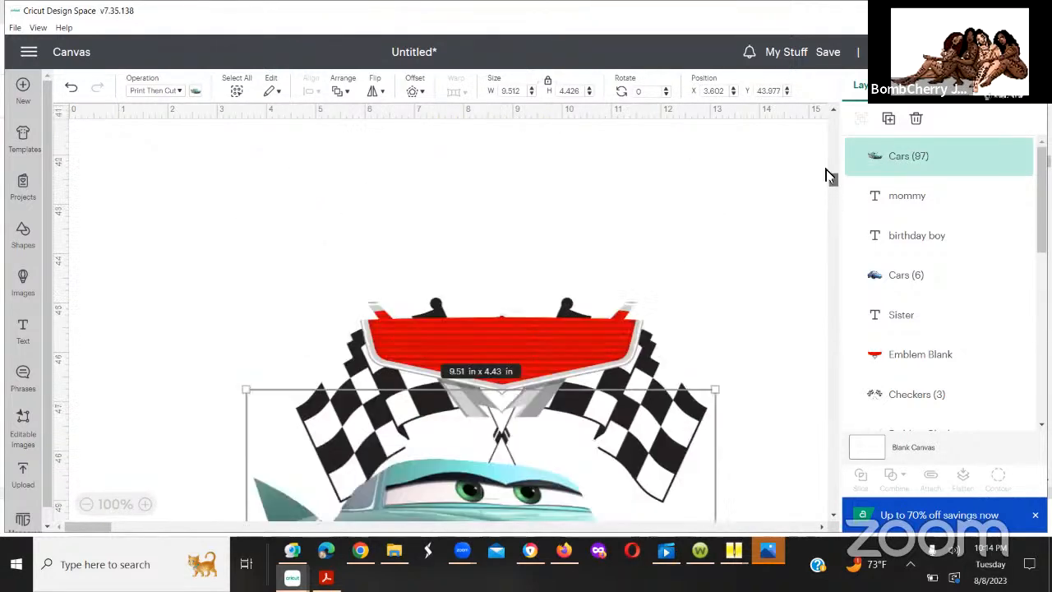
scroll(826, 169, down, 2)
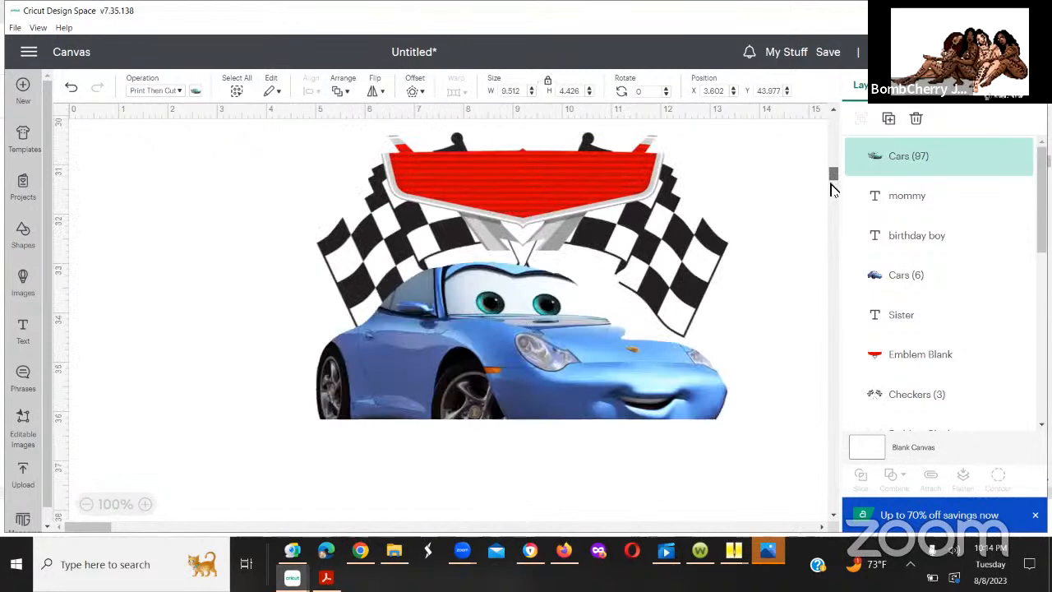
scroll(832, 193, down, 8)
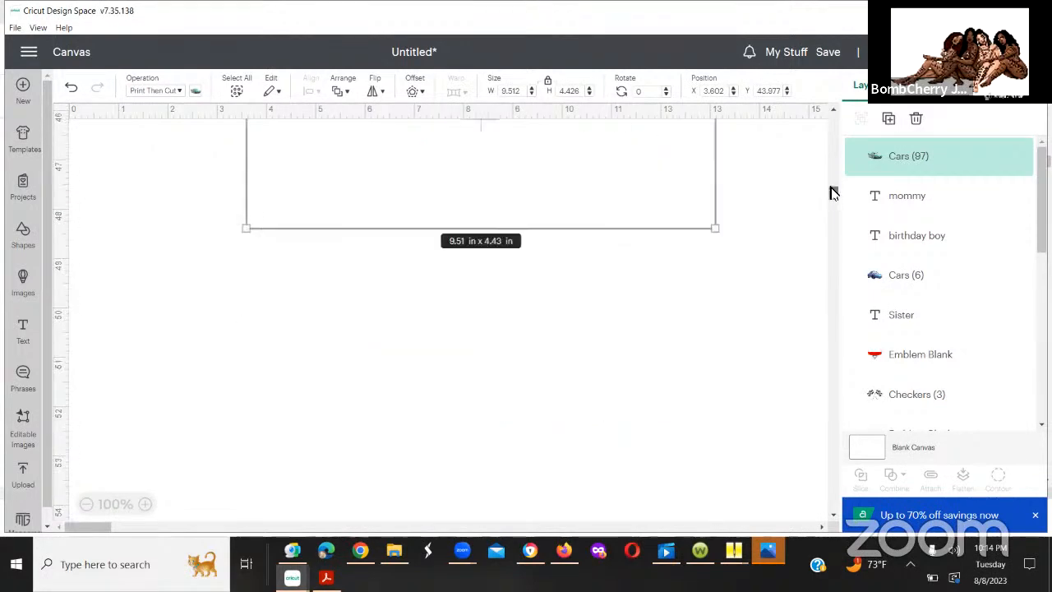
scroll(832, 192, up, 2)
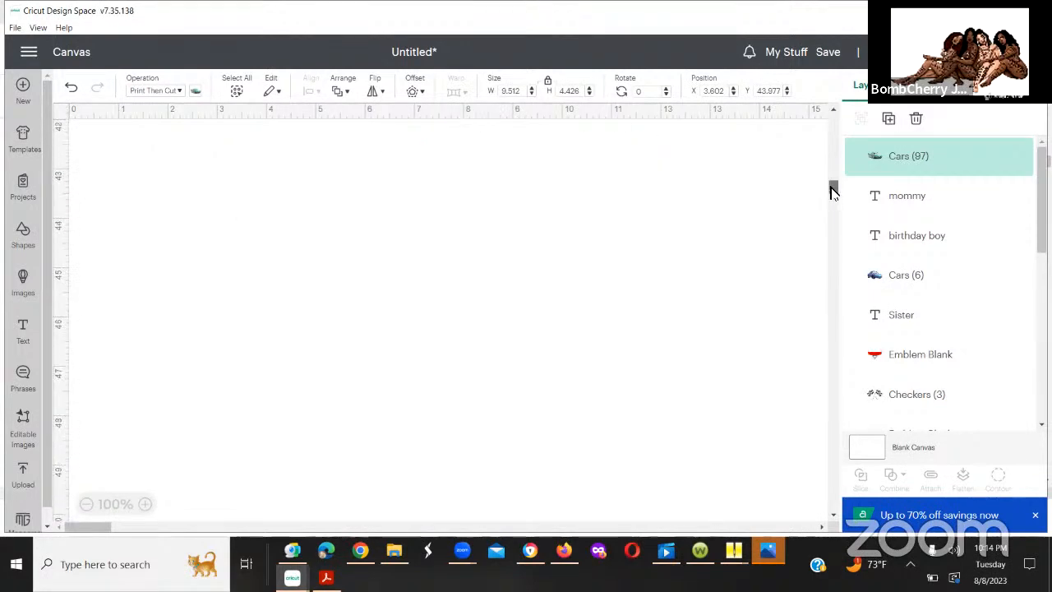
scroll(833, 192, up, 1)
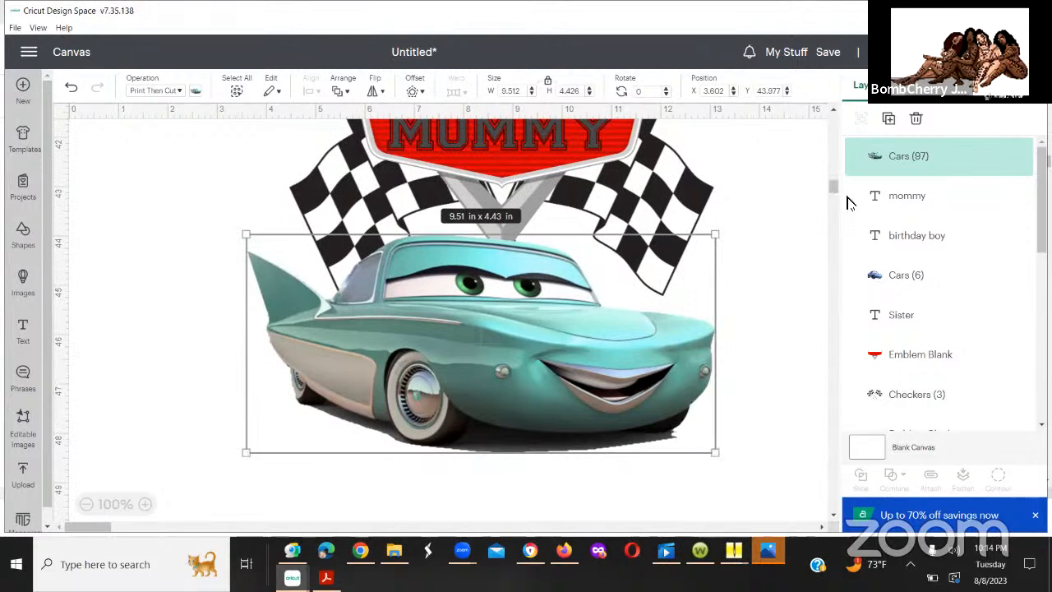
scroll(465, 182, up, 3)
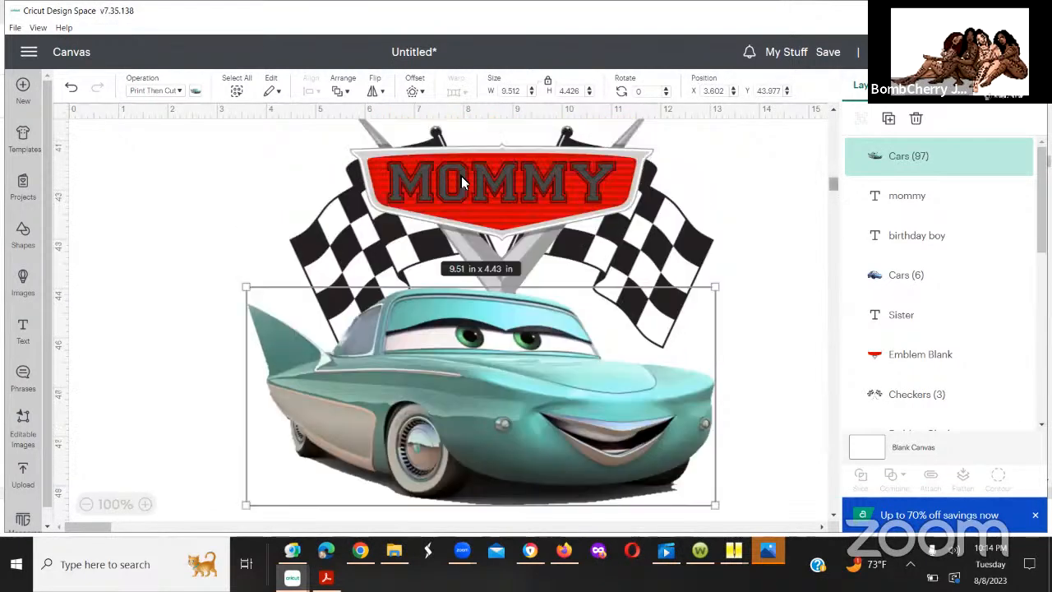
drag(285, 152, 727, 402)
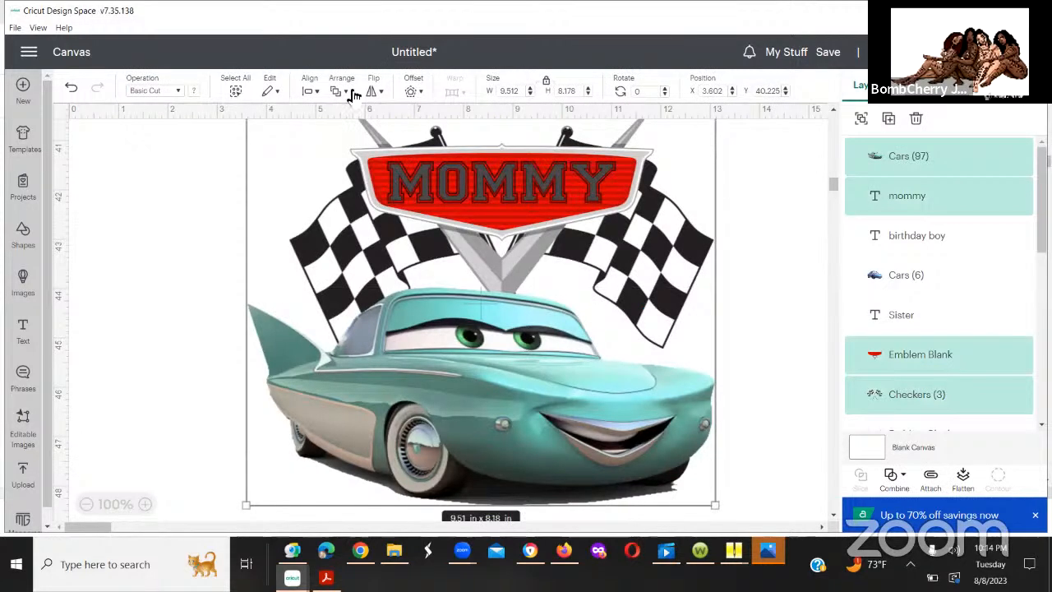
click(309, 90)
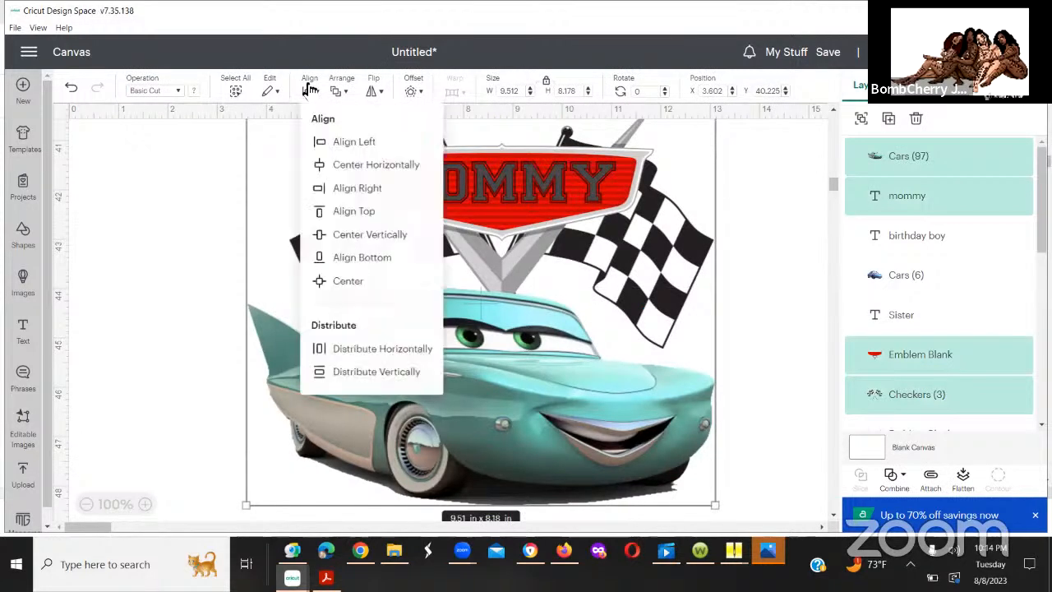
click(344, 167)
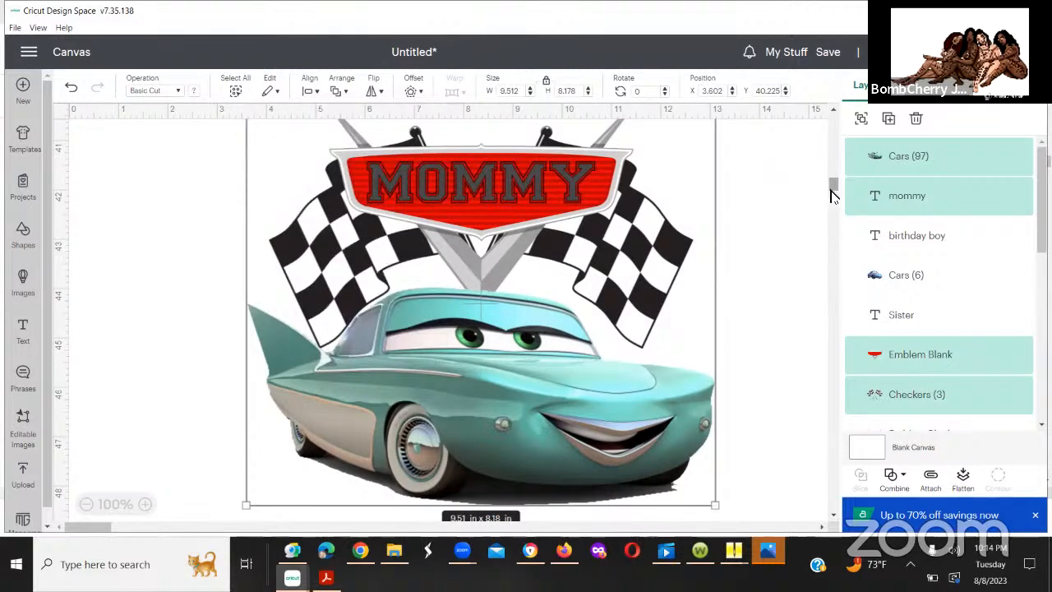
Step: Try shrinking the whole Mommy design to about 9.4 by 8.08 in and undo the resize, keeping the horizontal centering
scroll(833, 197, down, 2)
scroll(831, 194, down, 1)
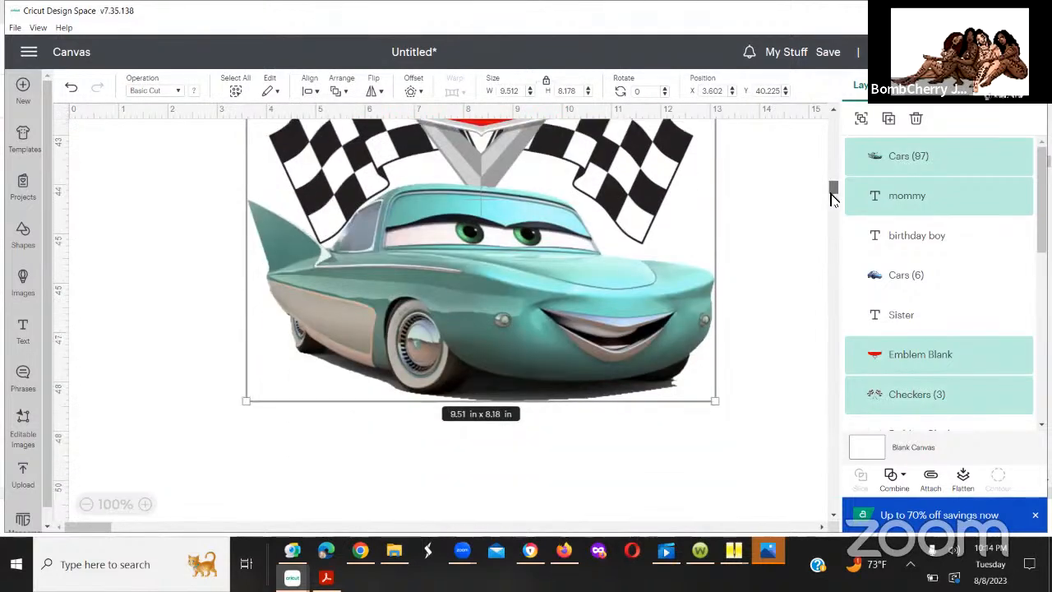
click(680, 368)
drag(705, 394, 700, 389)
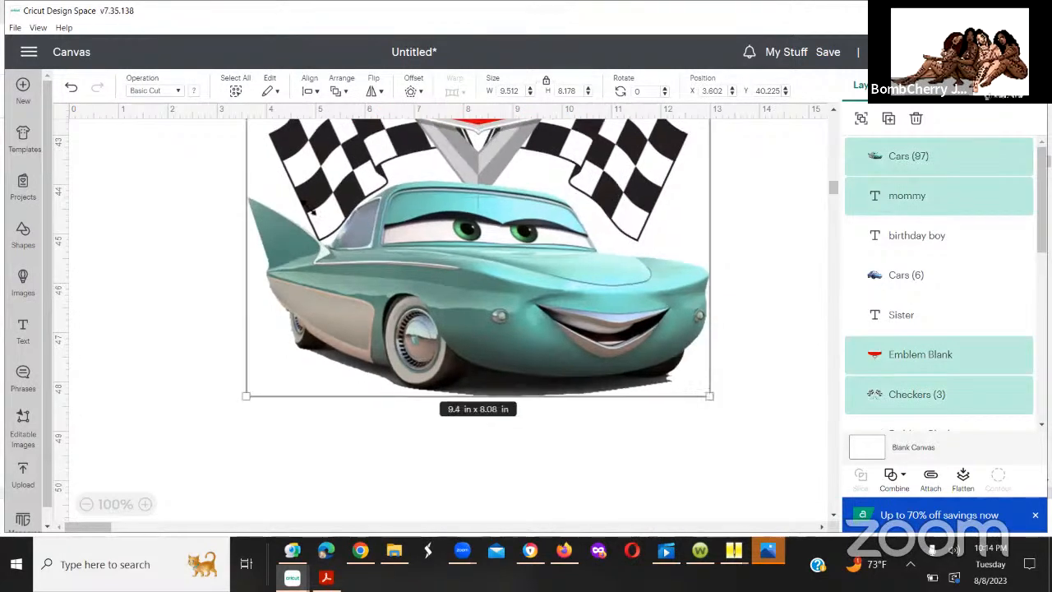
click(93, 115)
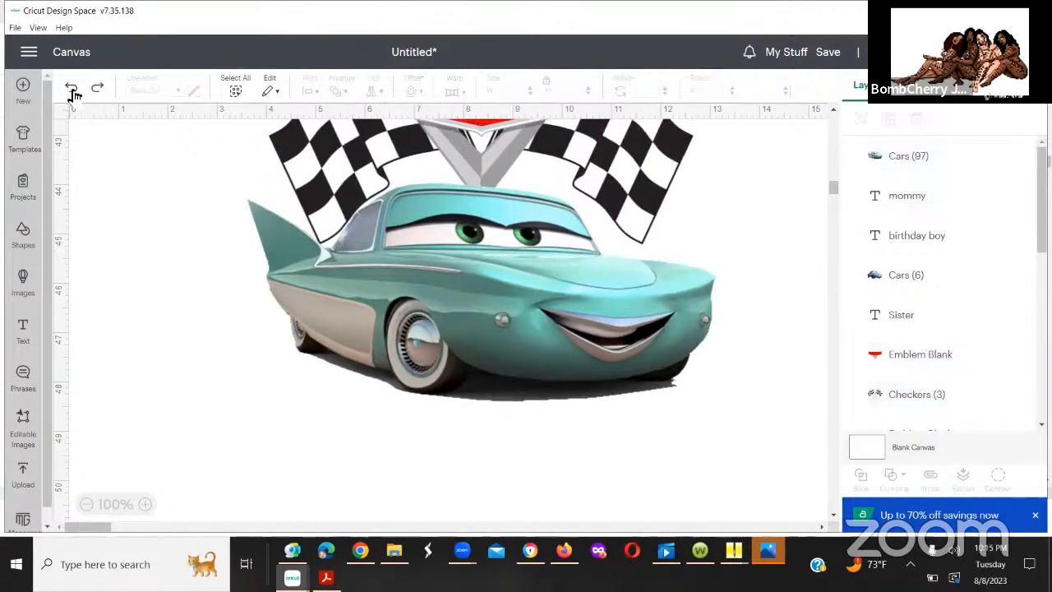
click(73, 91)
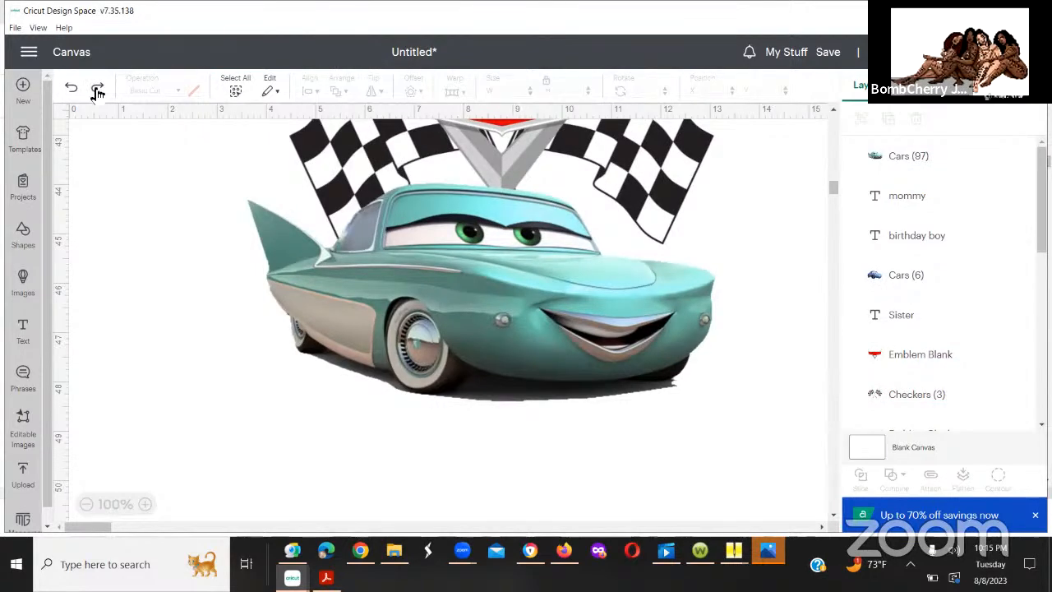
click(97, 91)
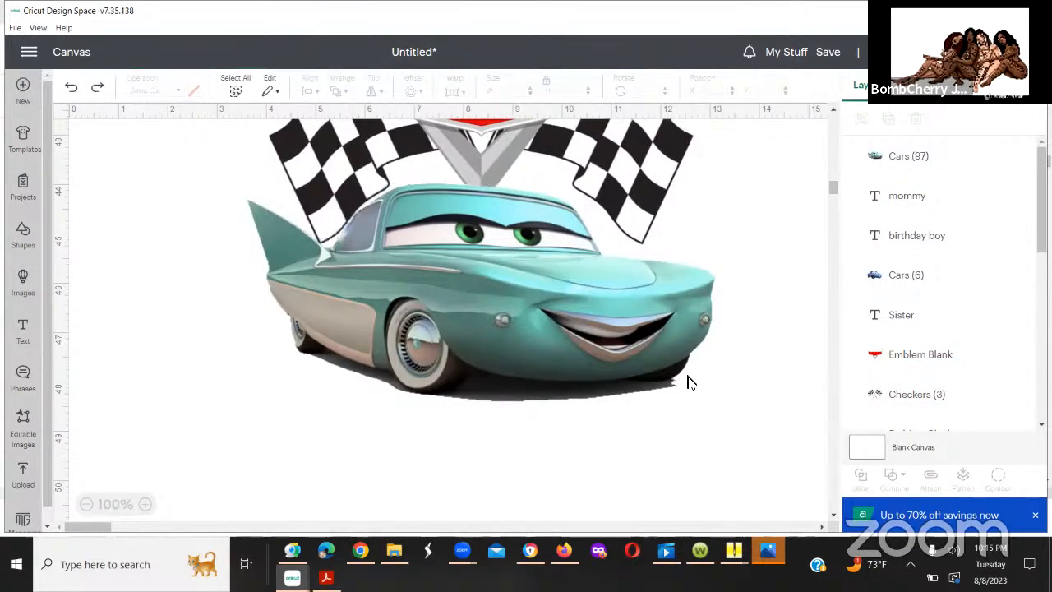
Step: Shrink only the teal car in the Mommy design to about 8.93 by 4.15 in
click(591, 346)
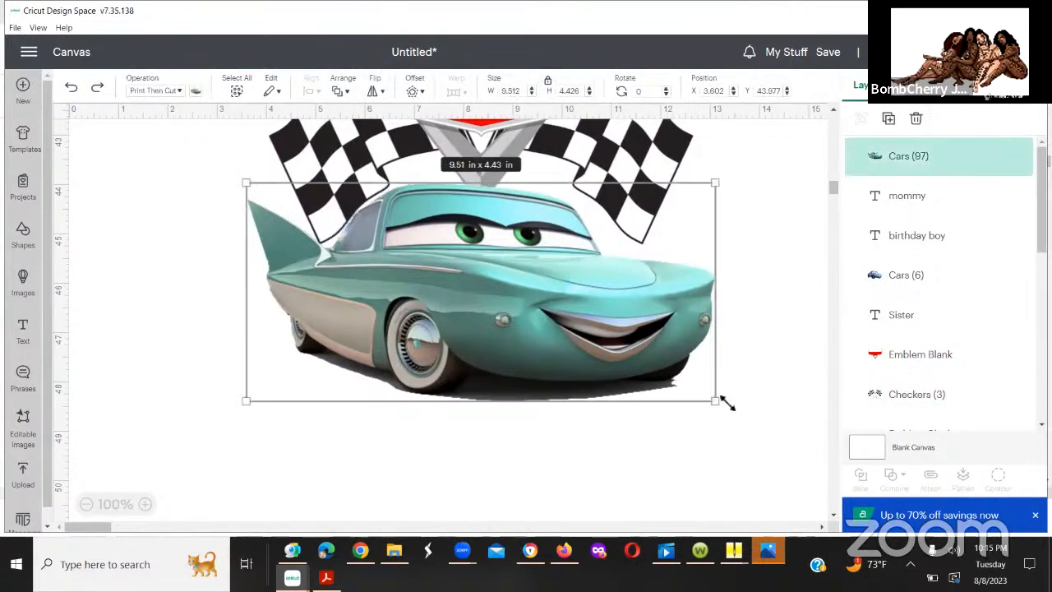
drag(719, 402, 687, 386)
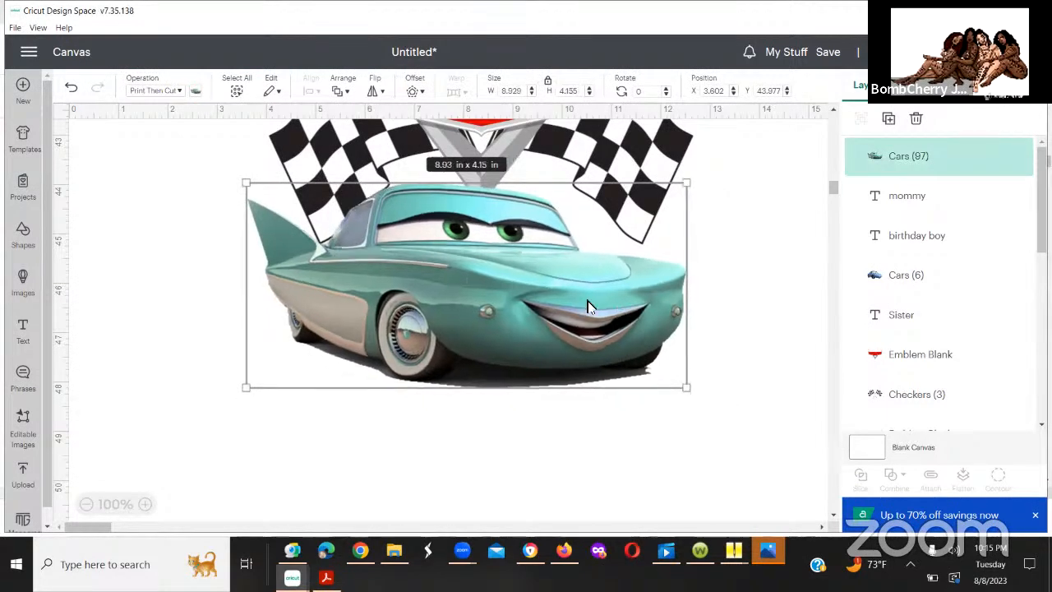
click(833, 197)
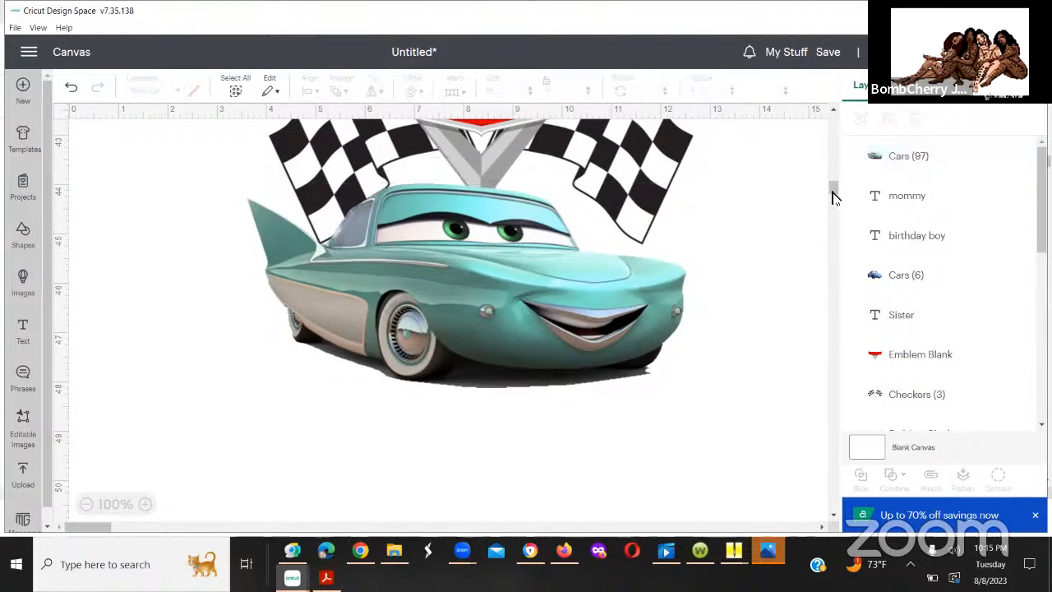
Step: Select all parts of the Mommy design and center them horizontally again around the resized teal car
scroll(832, 191, up, 3)
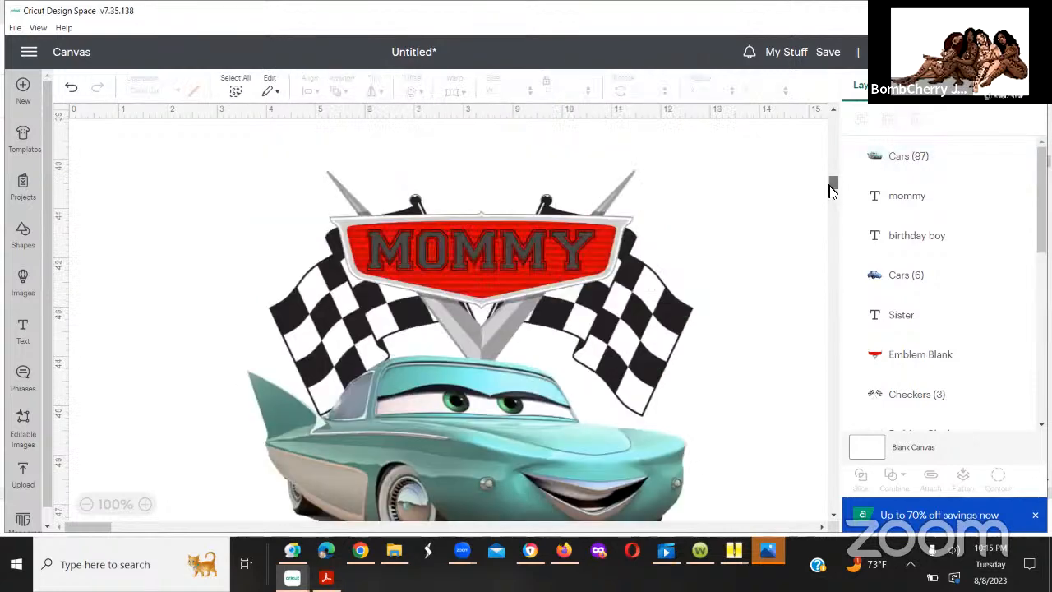
drag(833, 191, 833, 188)
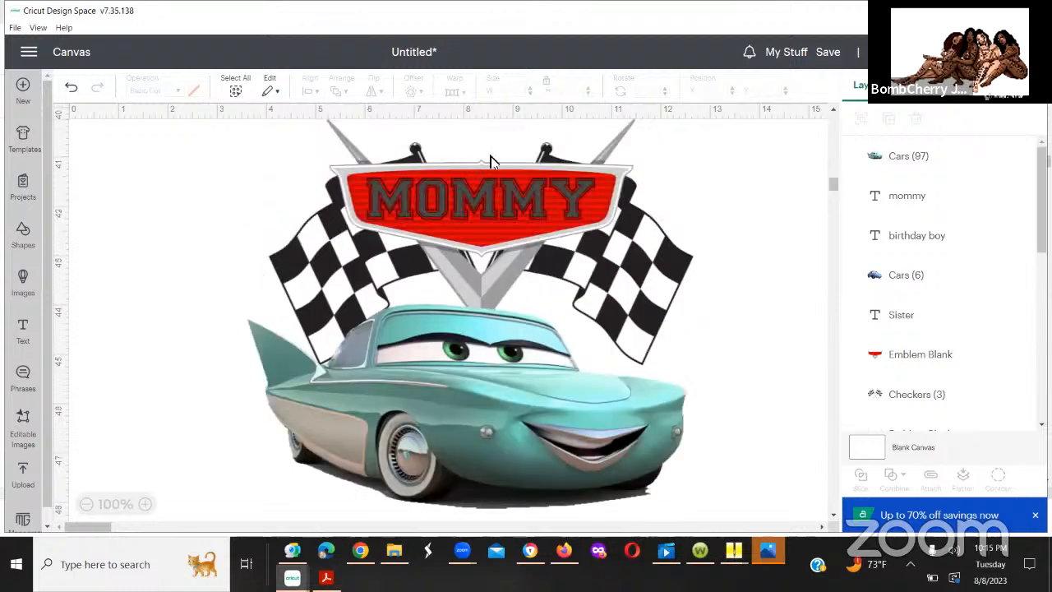
drag(252, 125, 734, 518)
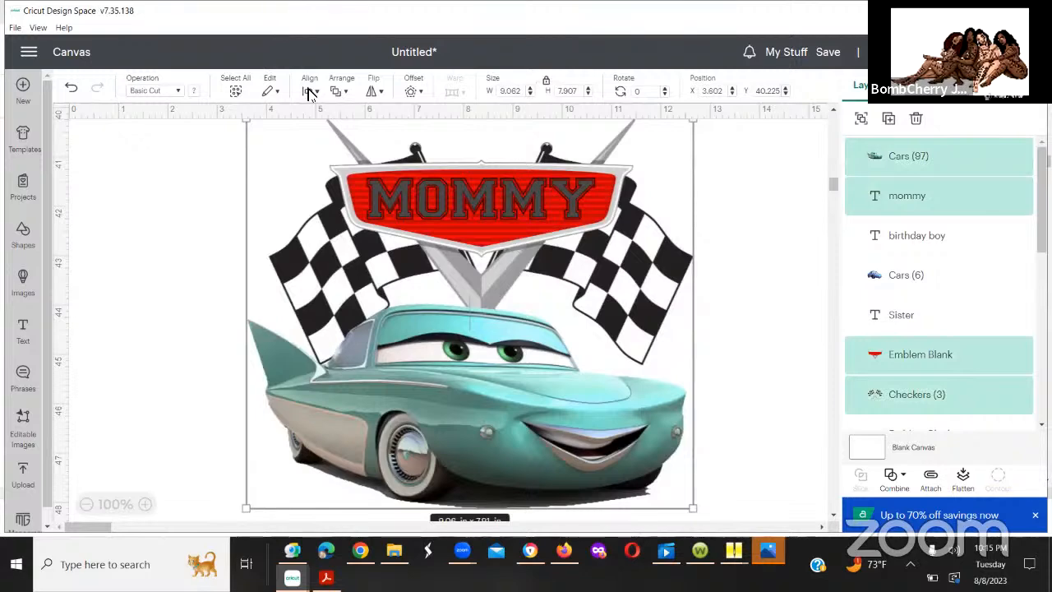
click(345, 165)
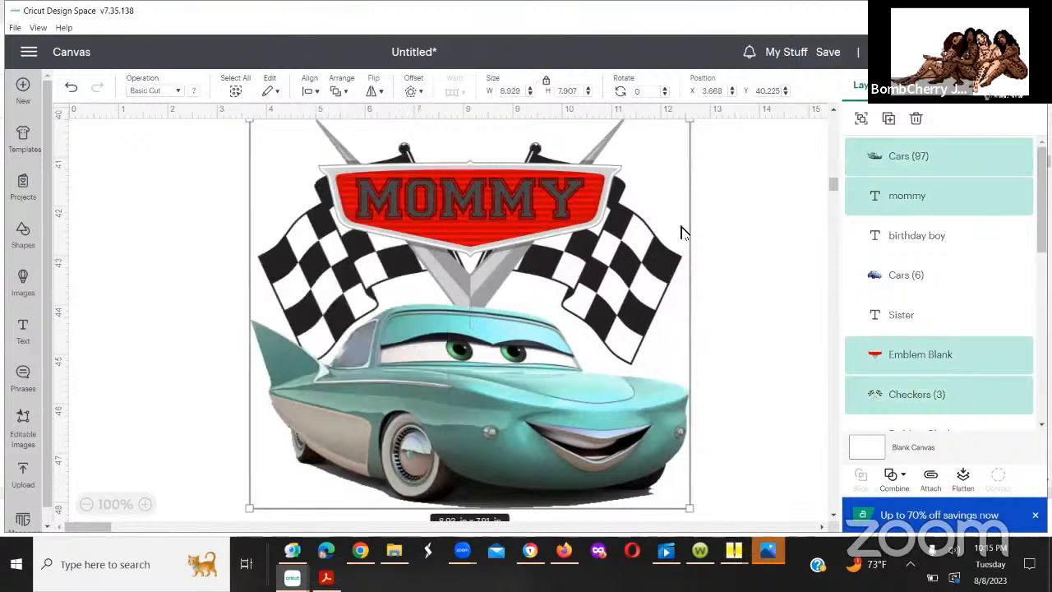
click(830, 193)
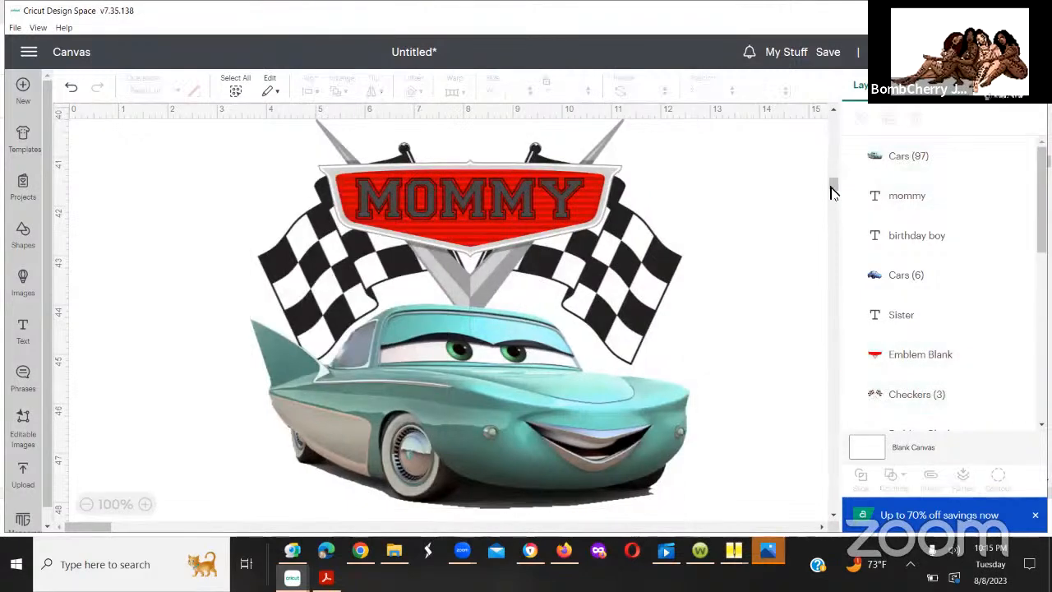
scroll(830, 194, down, 1)
scroll(830, 193, down, 2)
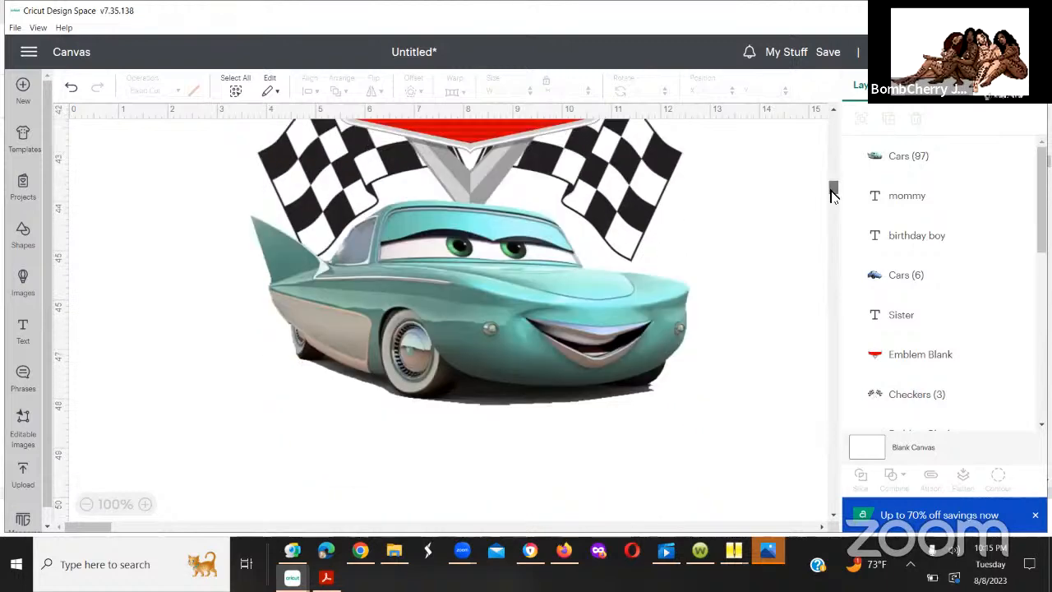
scroll(830, 193, down, 1)
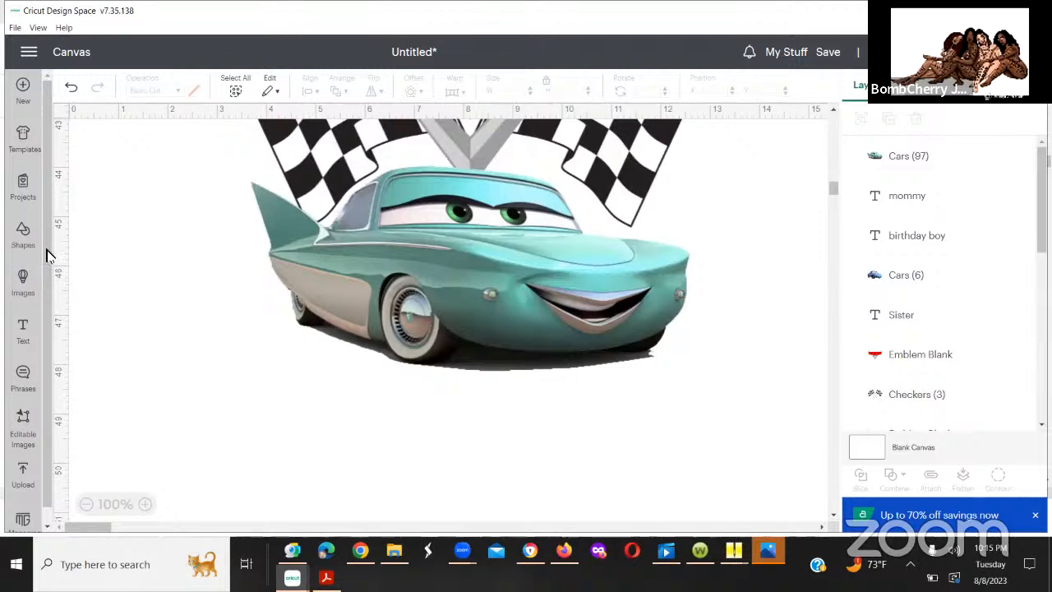
Step: Add a new text object reading "birthday boy" for the Mommy design
click(25, 329)
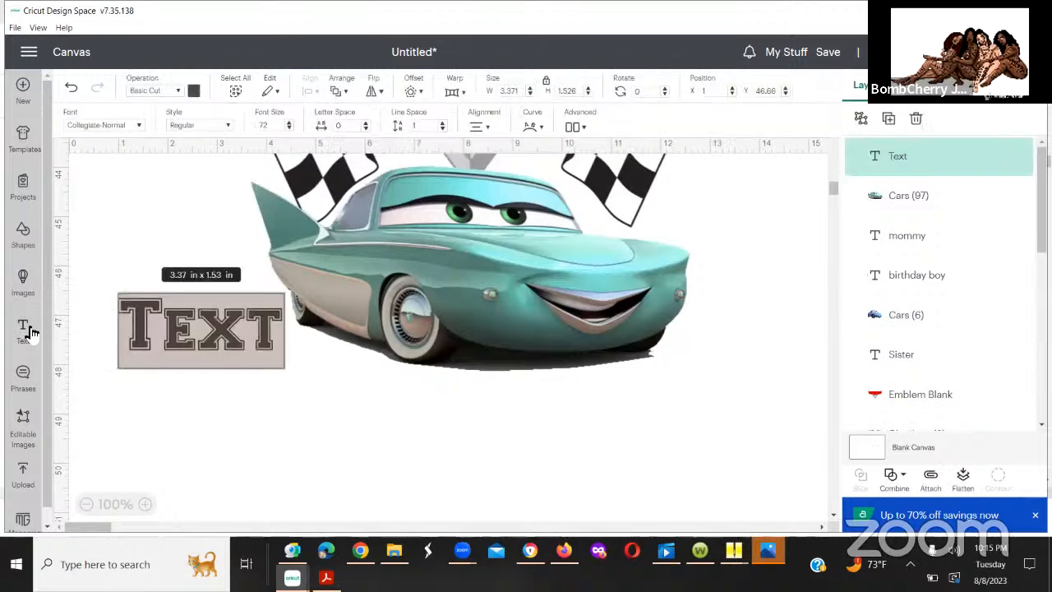
text(bi)
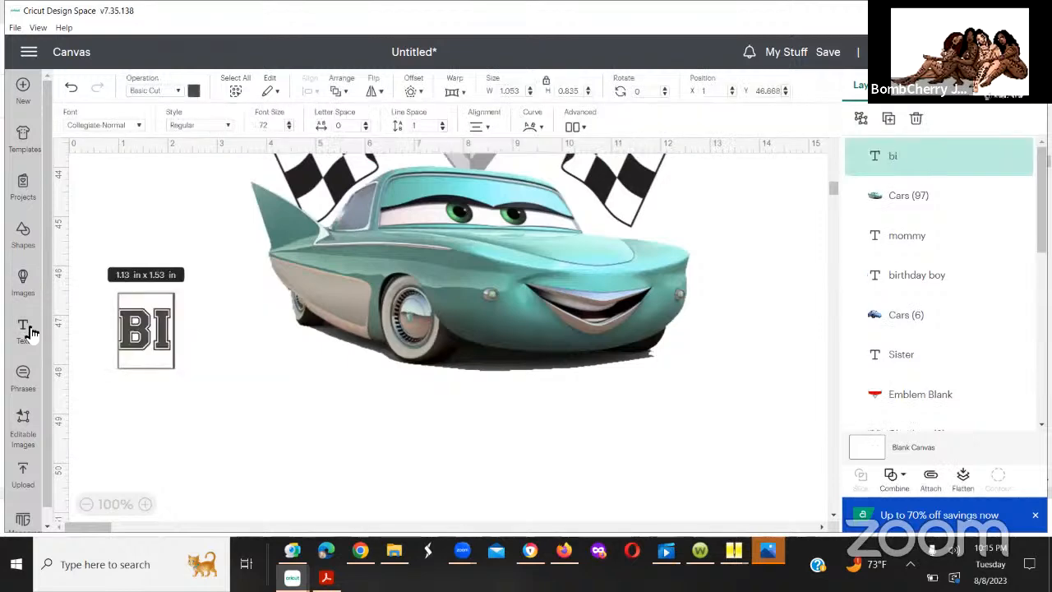
text(rthday)
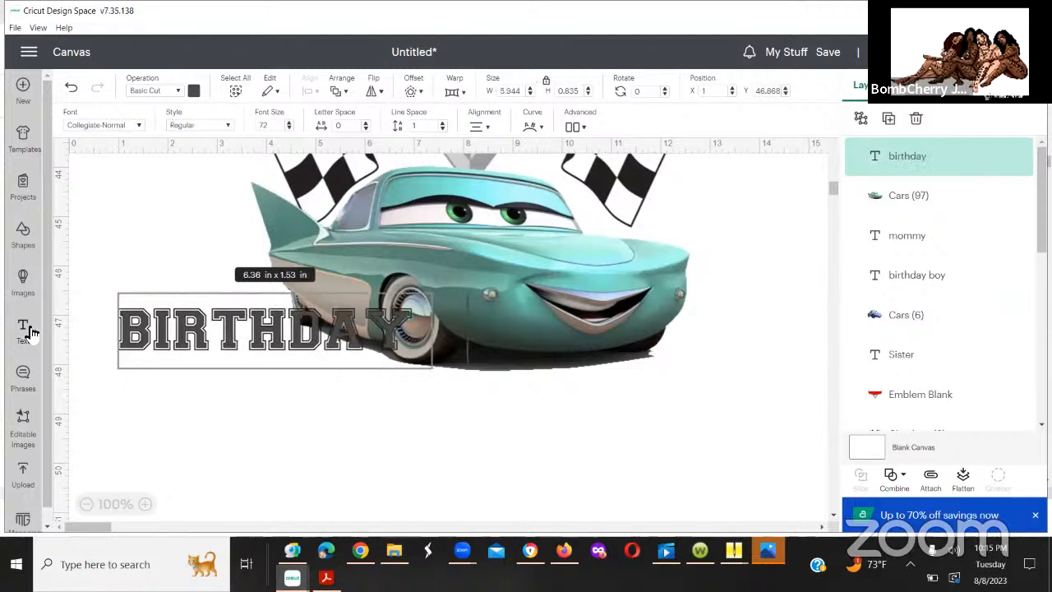
text( boy)
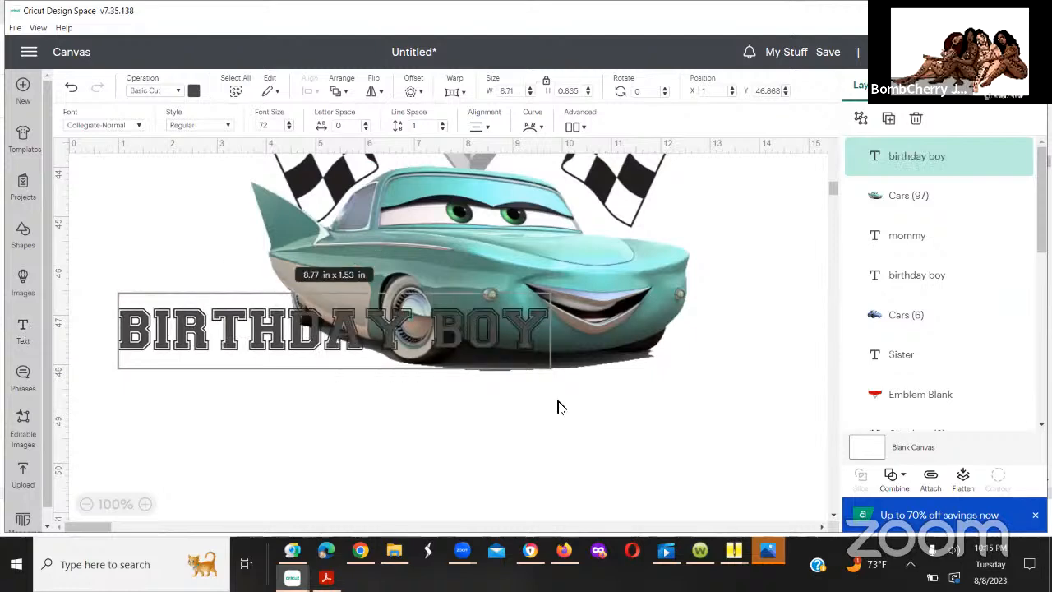
click(480, 359)
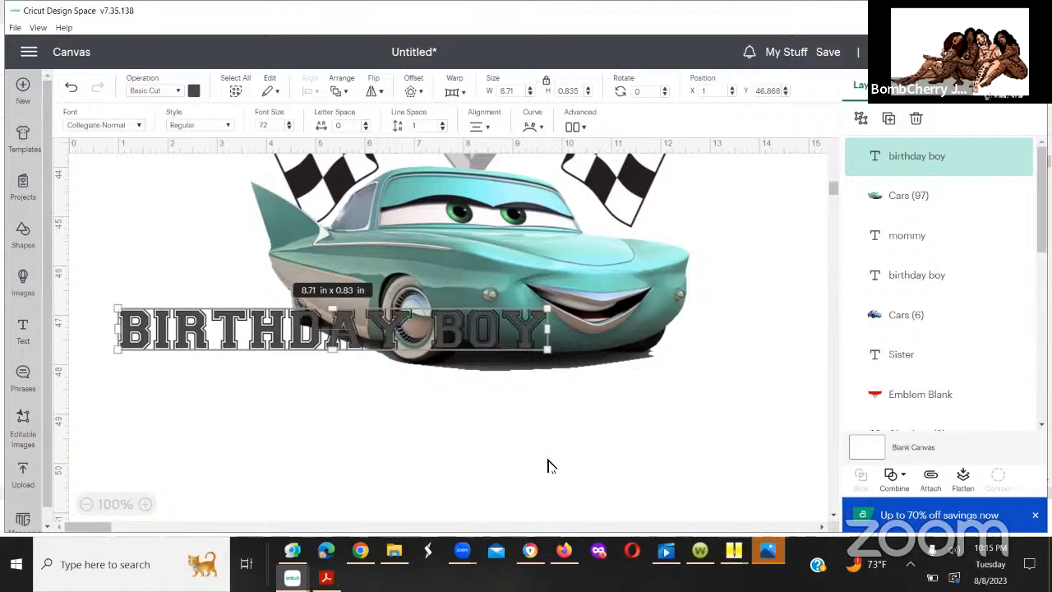
Step: Place the new "birthday boy" text roughly centered beneath the teal car in the Mommy design, leaving a small gap
drag(645, 440, 625, 439)
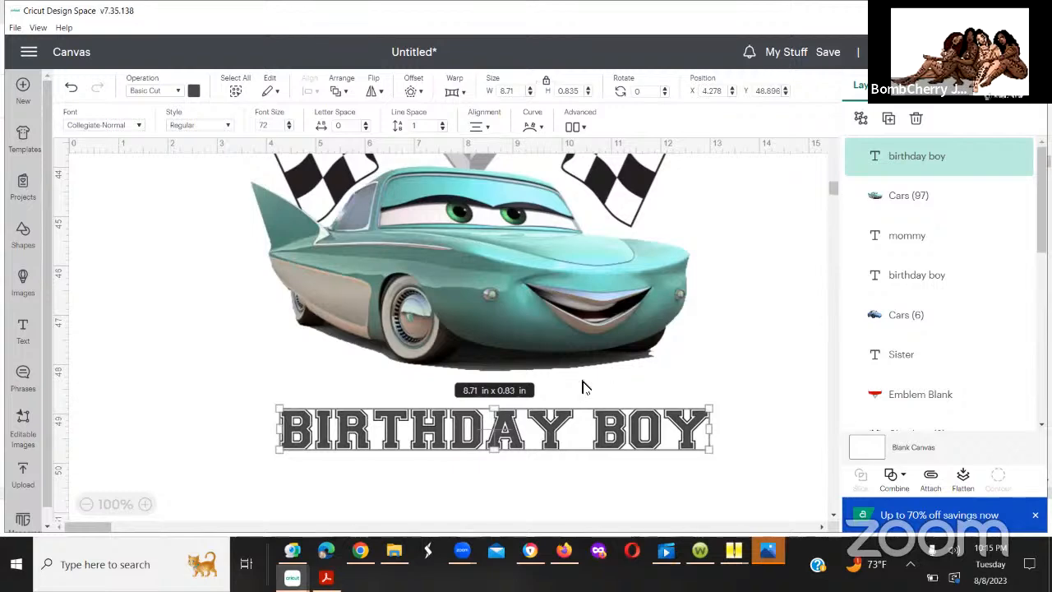
drag(556, 436, 557, 452)
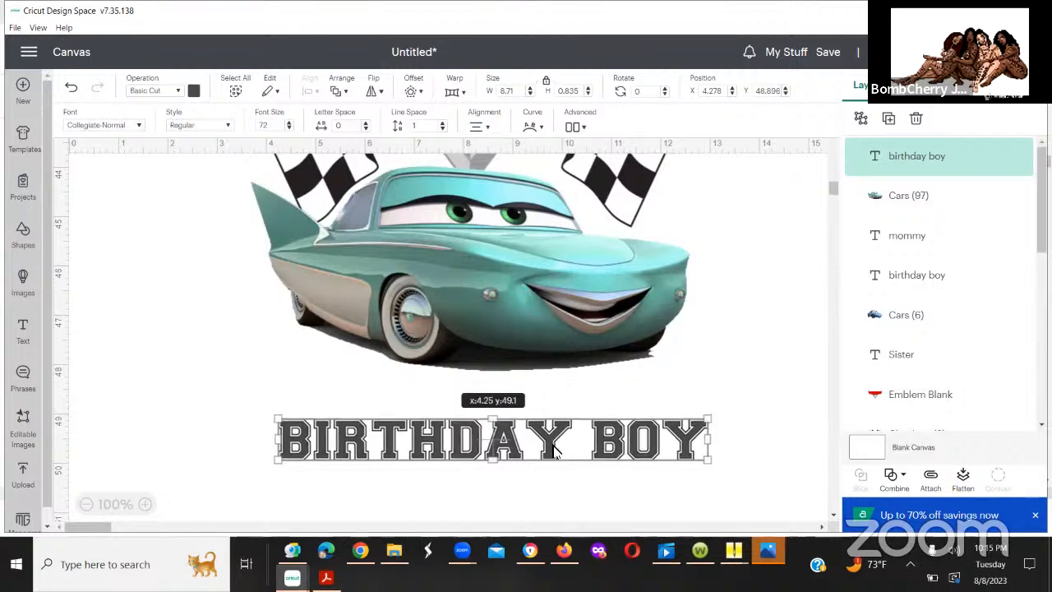
click(825, 222)
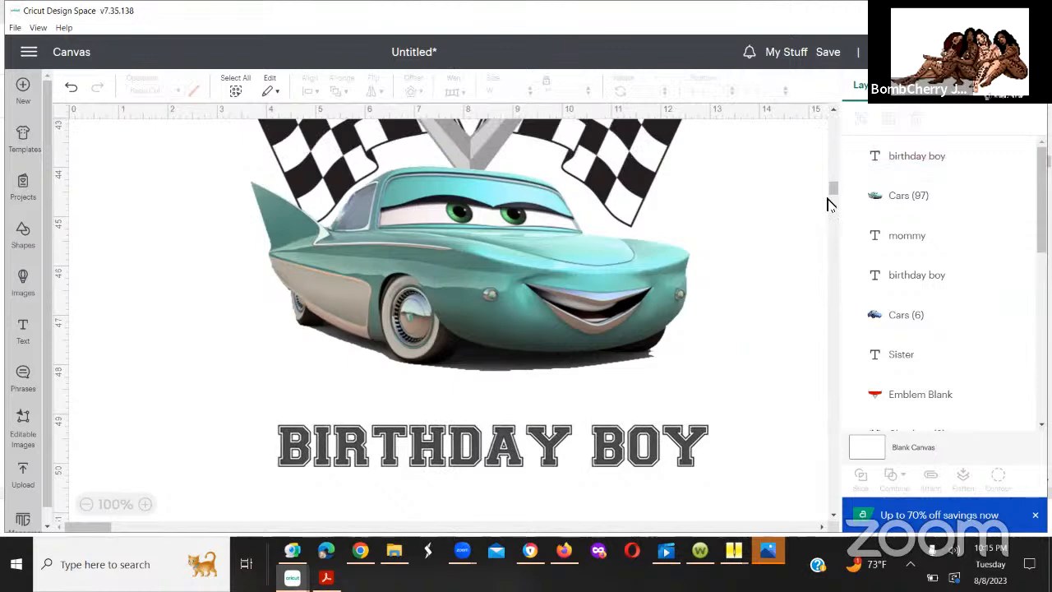
Step: Move the "birthday boy" text under the blue car slightly lower, to about X 4.92 and Y 37.03
drag(834, 173, 835, 178)
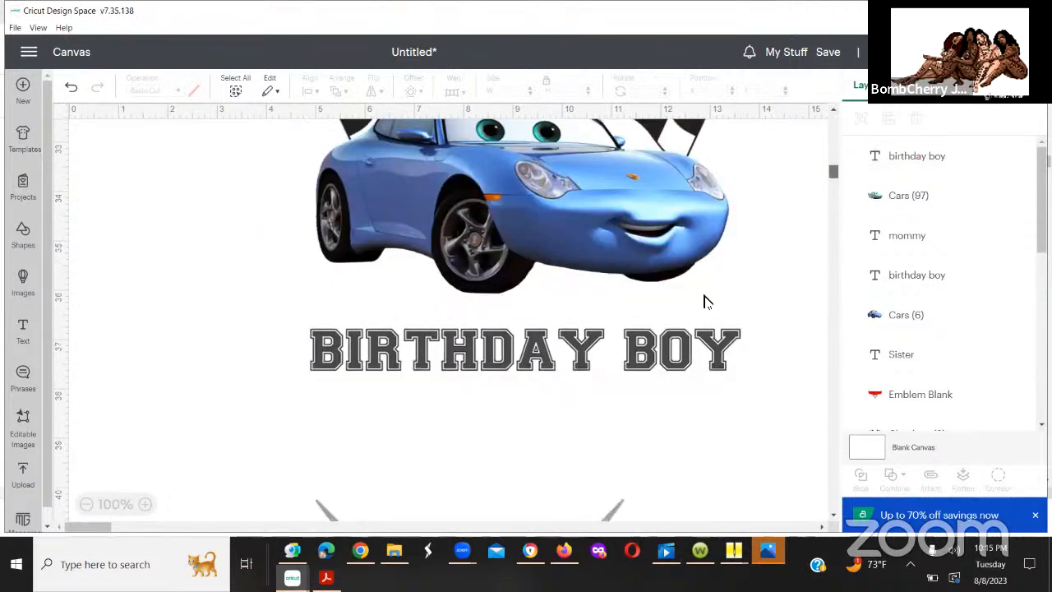
click(649, 359)
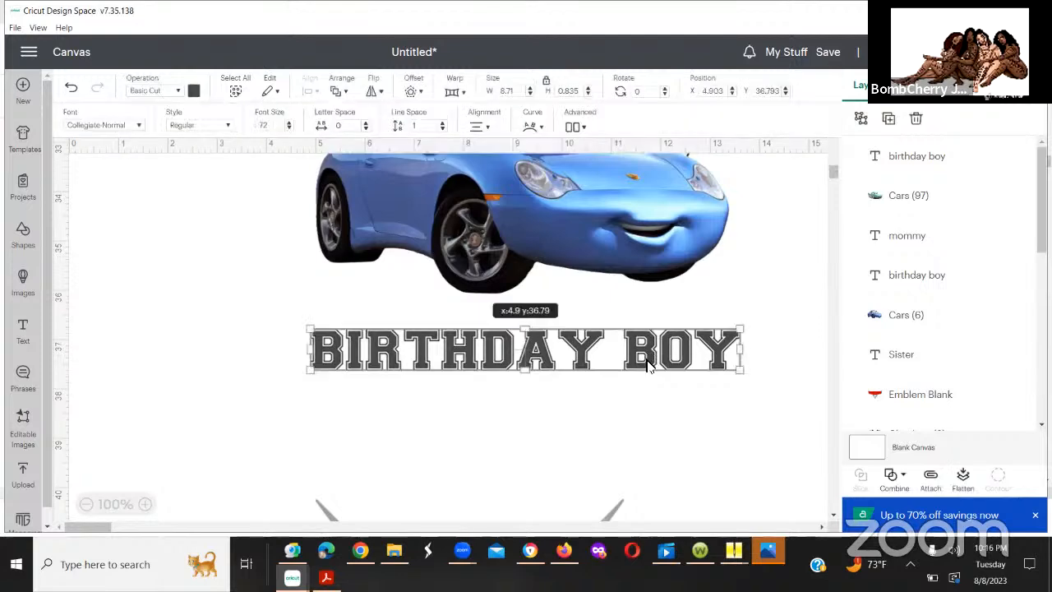
drag(648, 368, 649, 368)
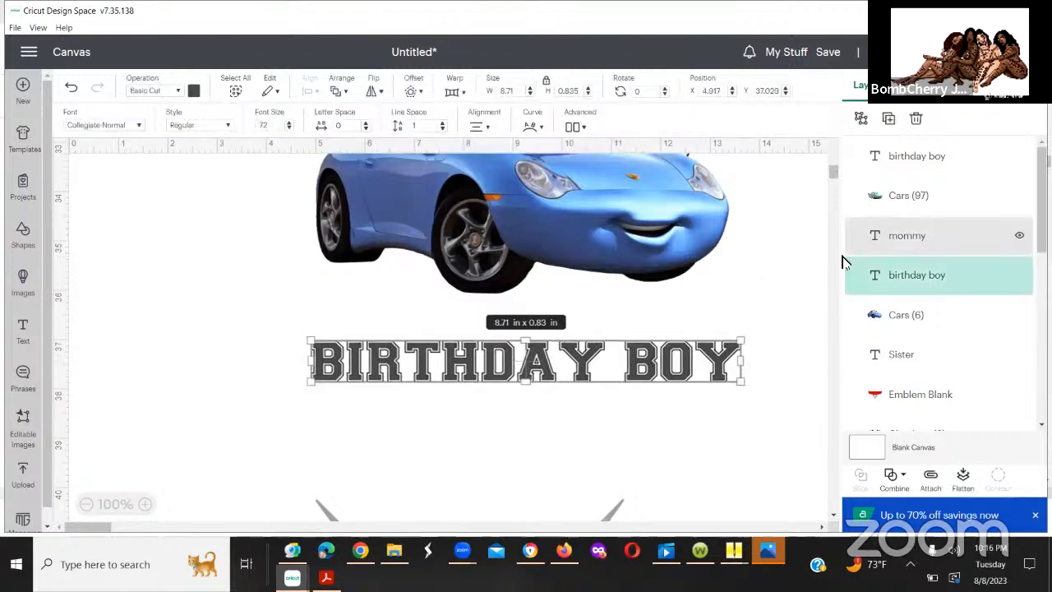
Step: Look over the family designs on the canvas, checking the car sizes and the layout of the red car design with the number 4
drag(835, 173, 834, 222)
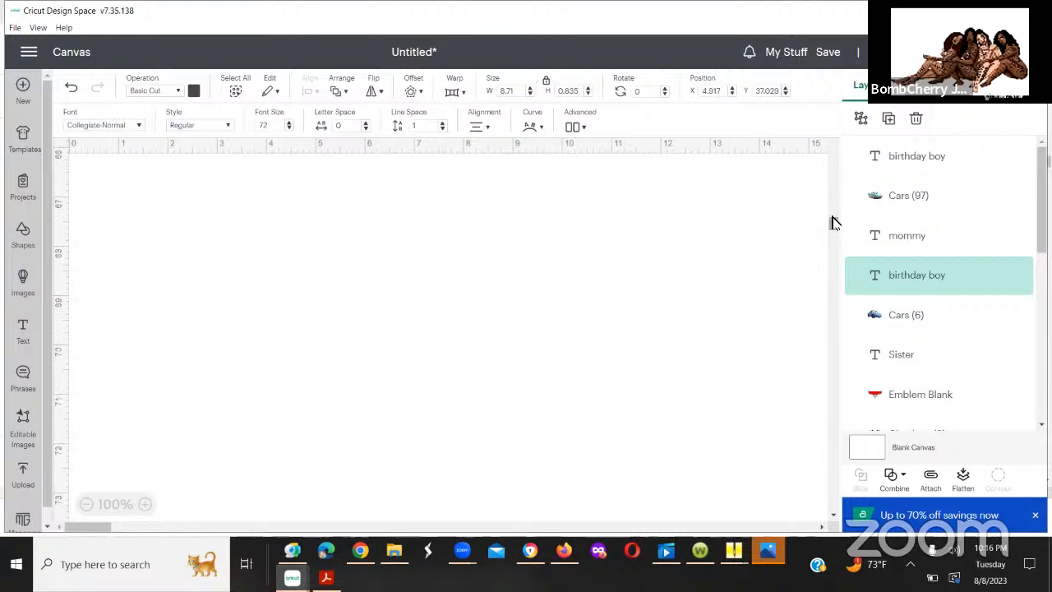
drag(832, 222, 832, 140)
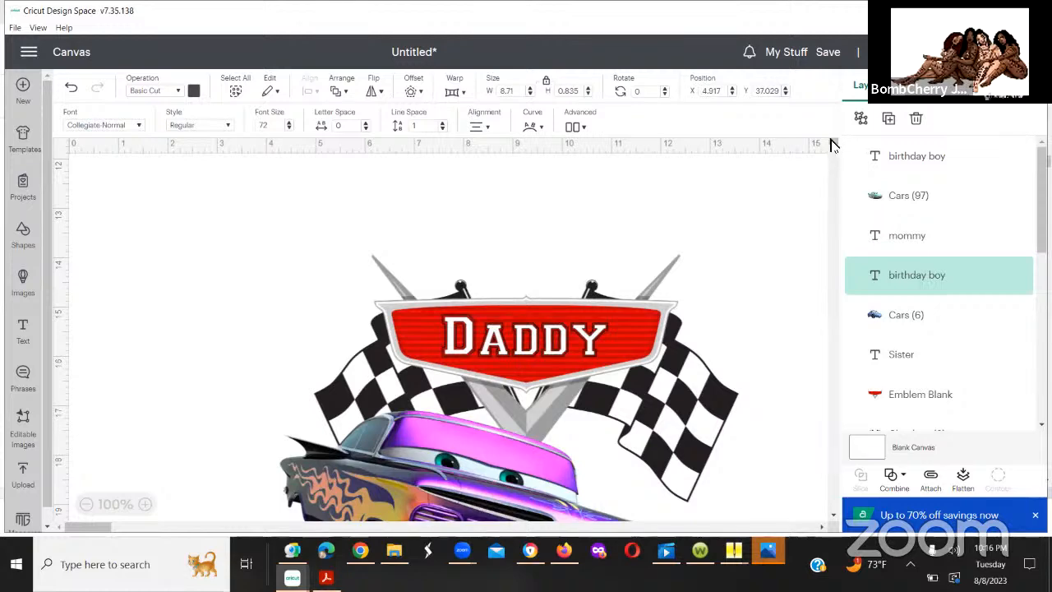
scroll(832, 156, down, 1)
scroll(830, 148, down, 7)
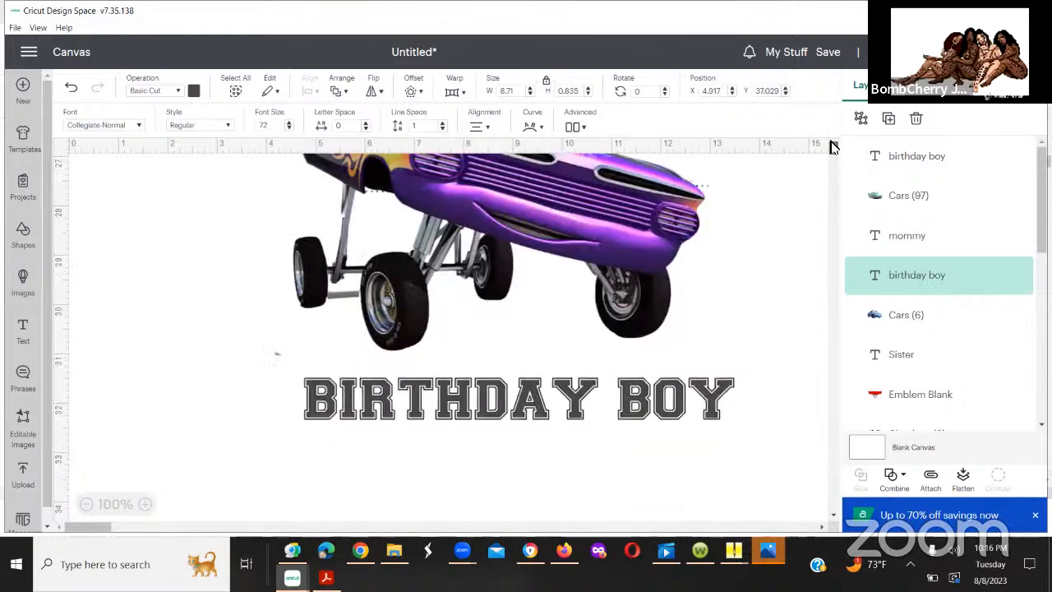
scroll(830, 142, up, 7)
scroll(830, 138, down, 10)
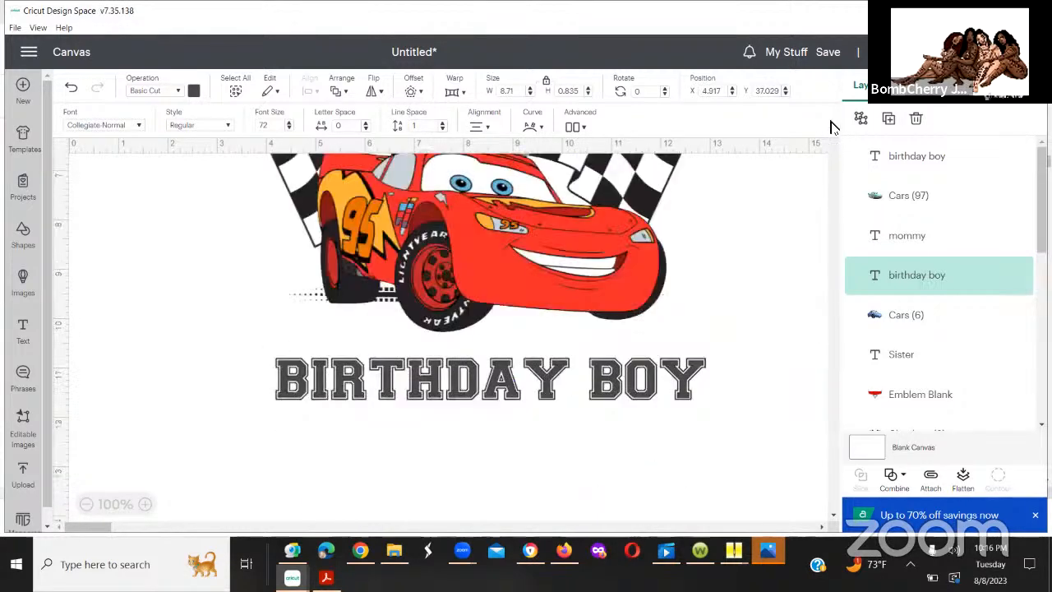
scroll(838, 115, up, 7)
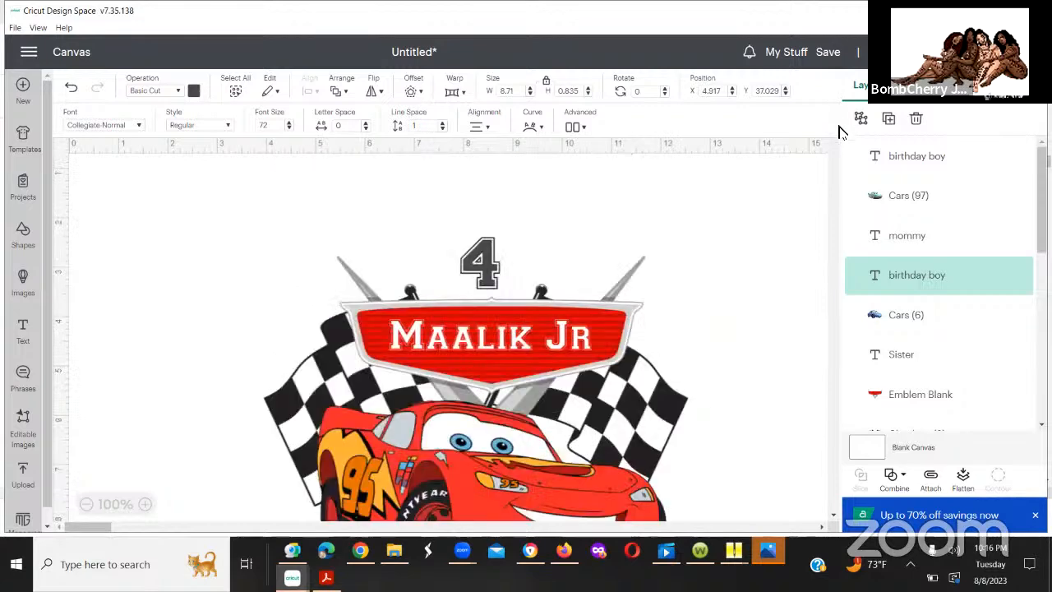
scroll(826, 140, down, 7)
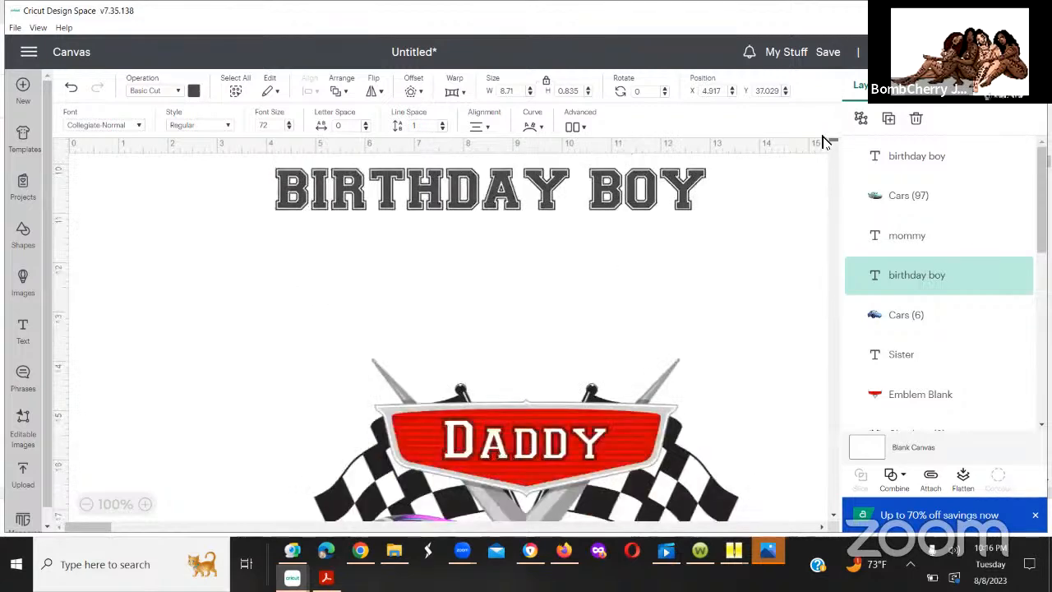
scroll(826, 134, up, 7)
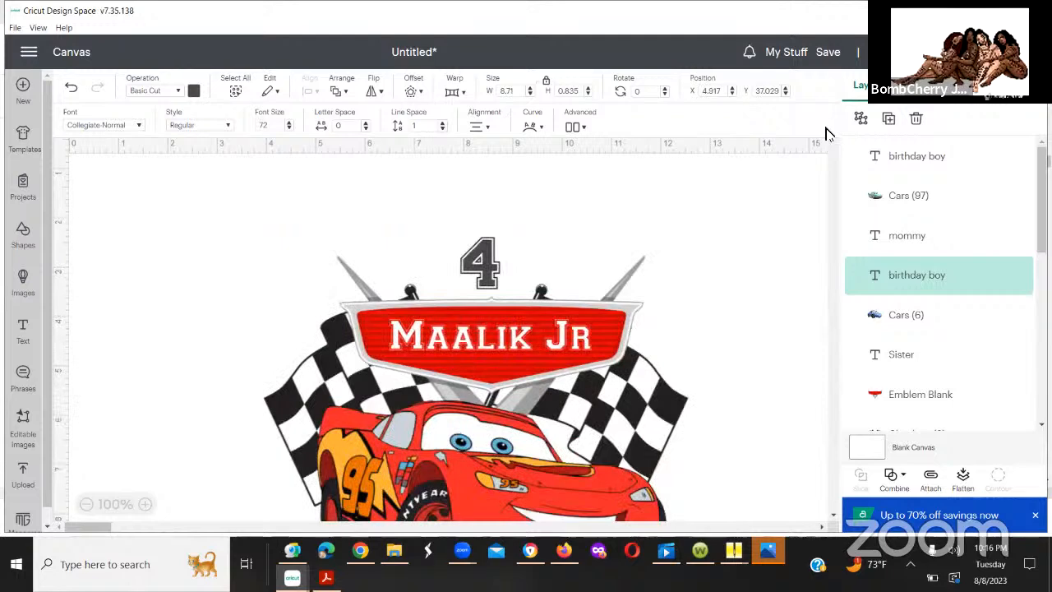
scroll(826, 132, down, 3)
scroll(828, 130, up, 2)
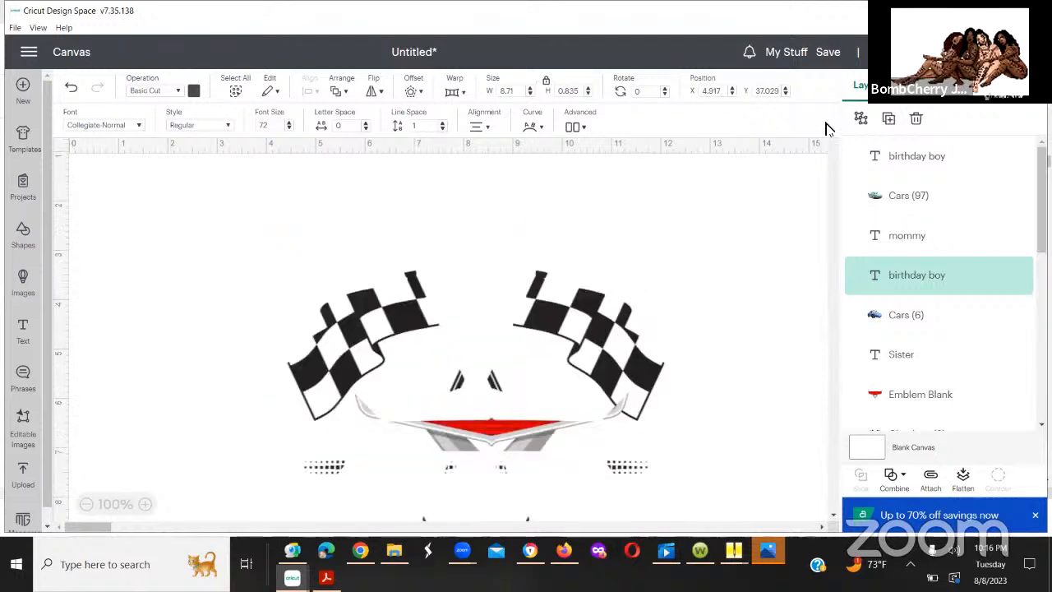
scroll(828, 133, down, 3)
scroll(828, 131, up, 2)
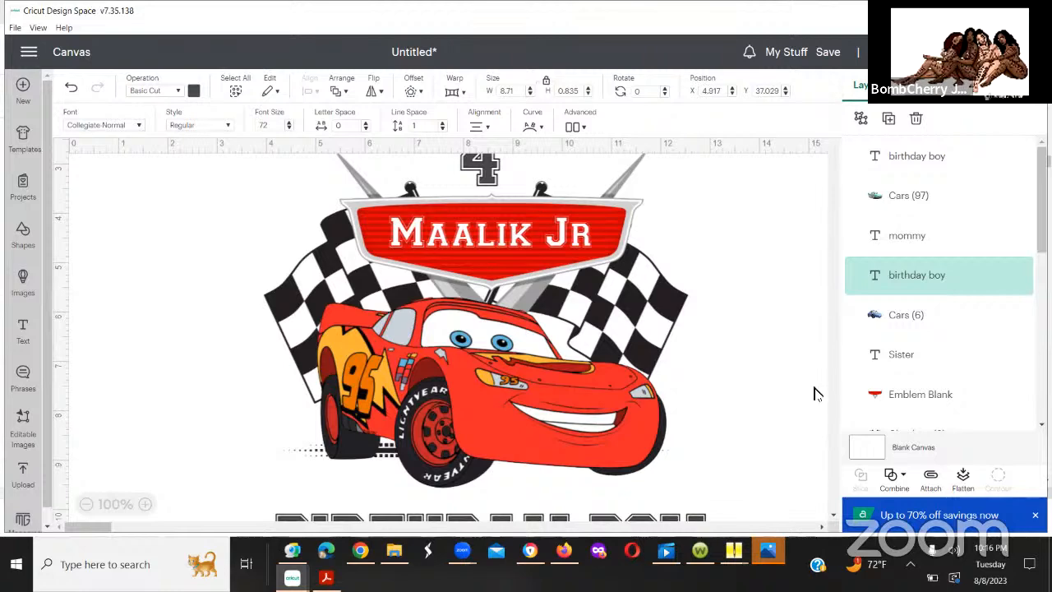
click(831, 519)
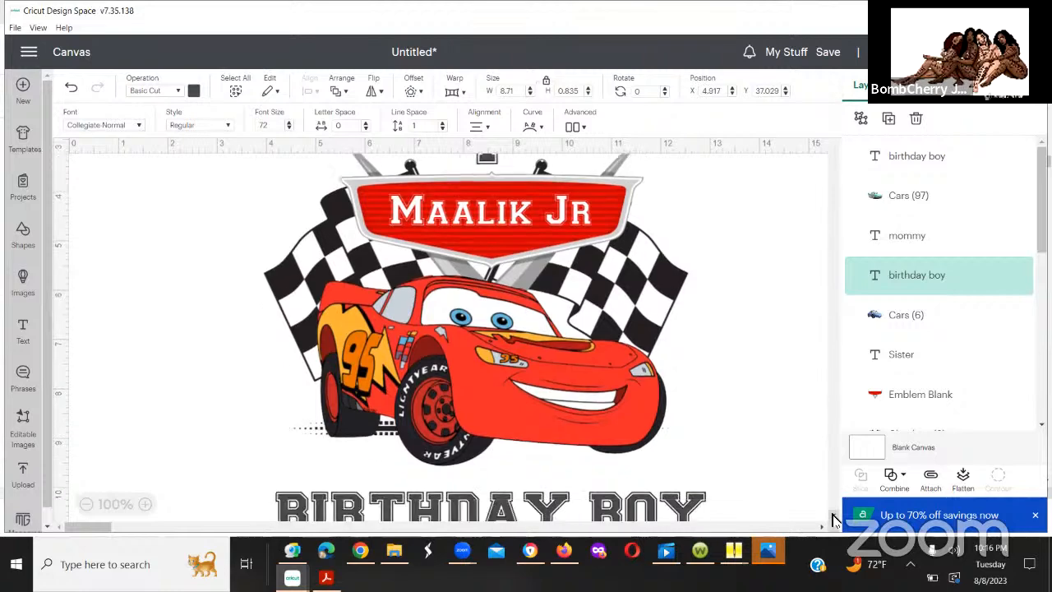
click(832, 519)
click(832, 519)
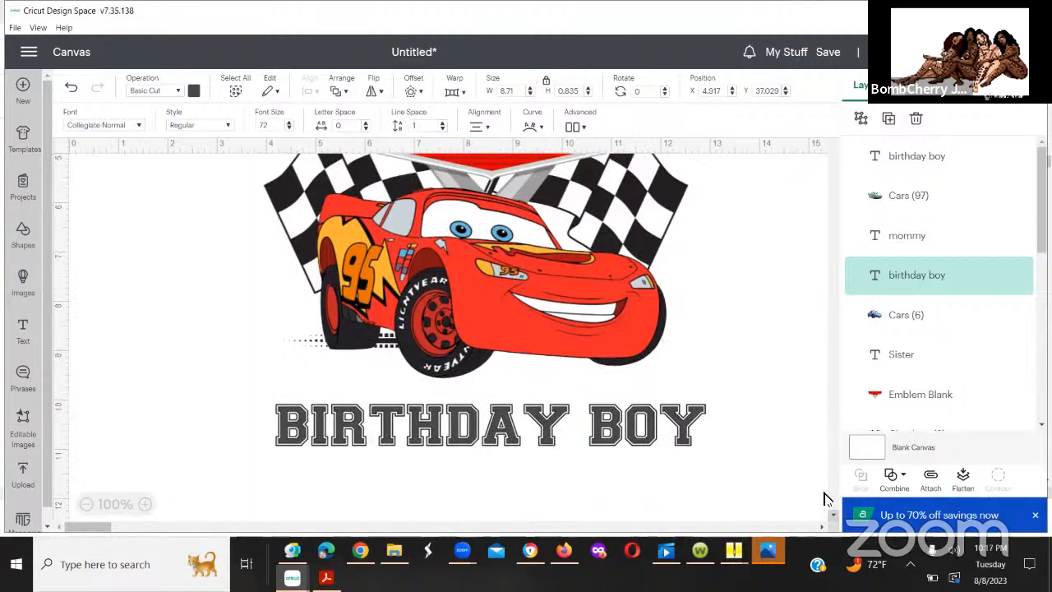
Step: Shrink the purple car in the Daddy design to about 7.69 by 5.51 in and reposition it at about X 4.68, Y 17.13
scroll(828, 454, down, 5)
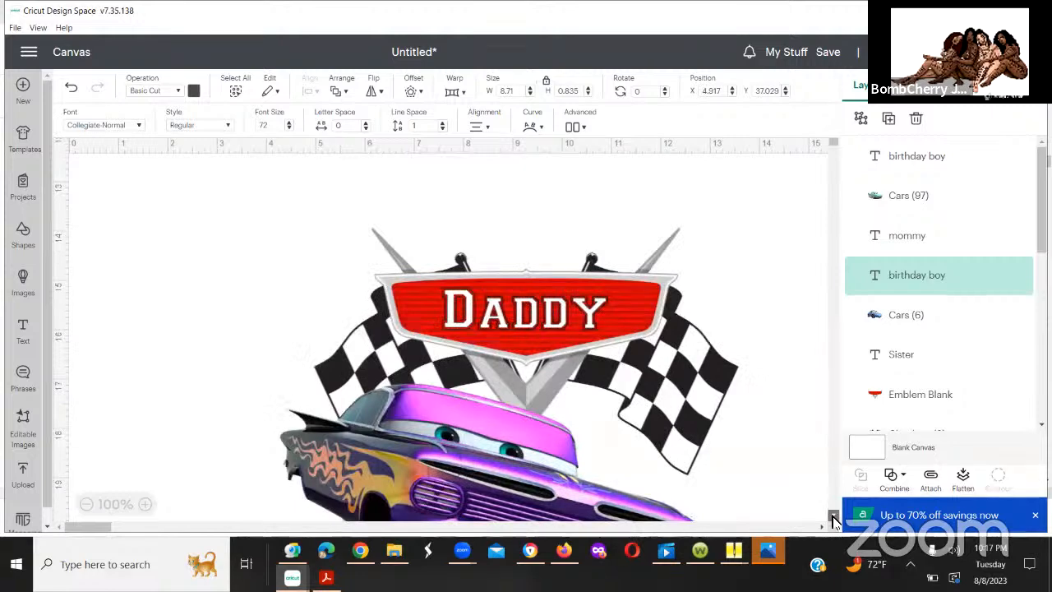
scroll(833, 520, down, 1)
scroll(833, 519, down, 2)
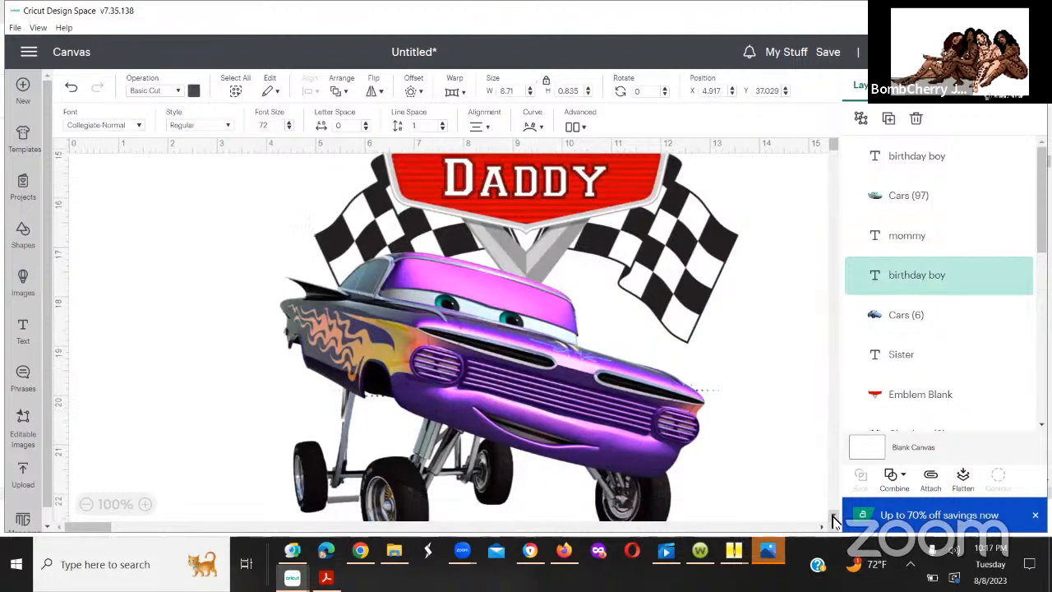
scroll(832, 520, down, 1)
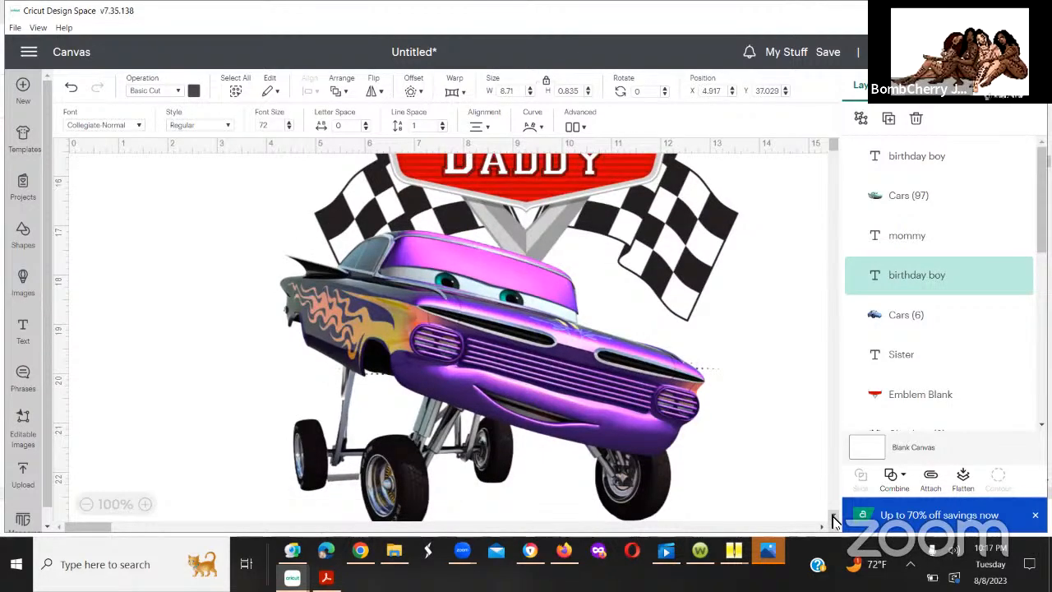
click(609, 431)
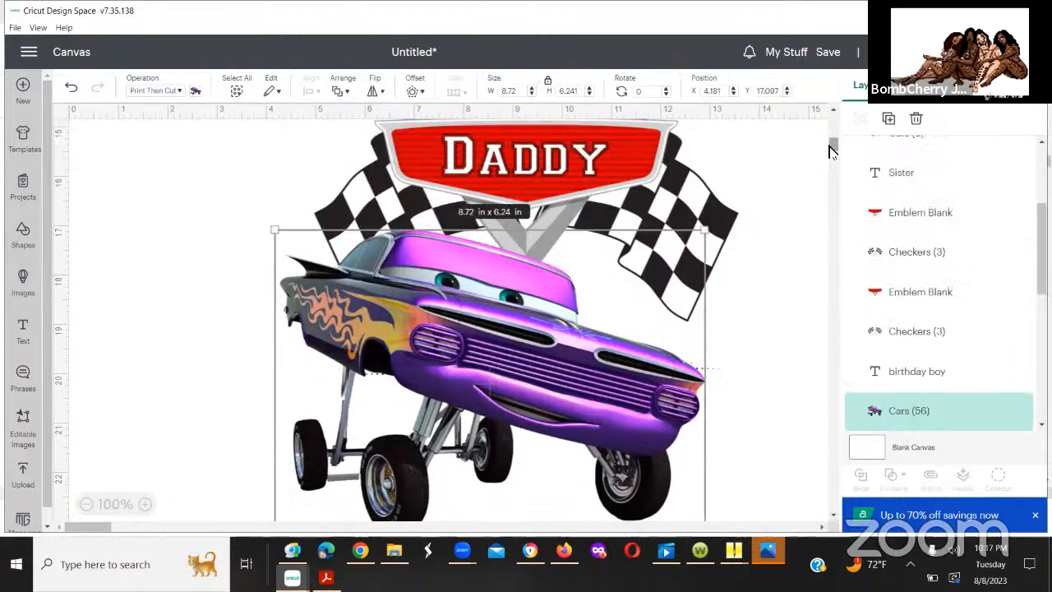
scroll(831, 149, down, 1)
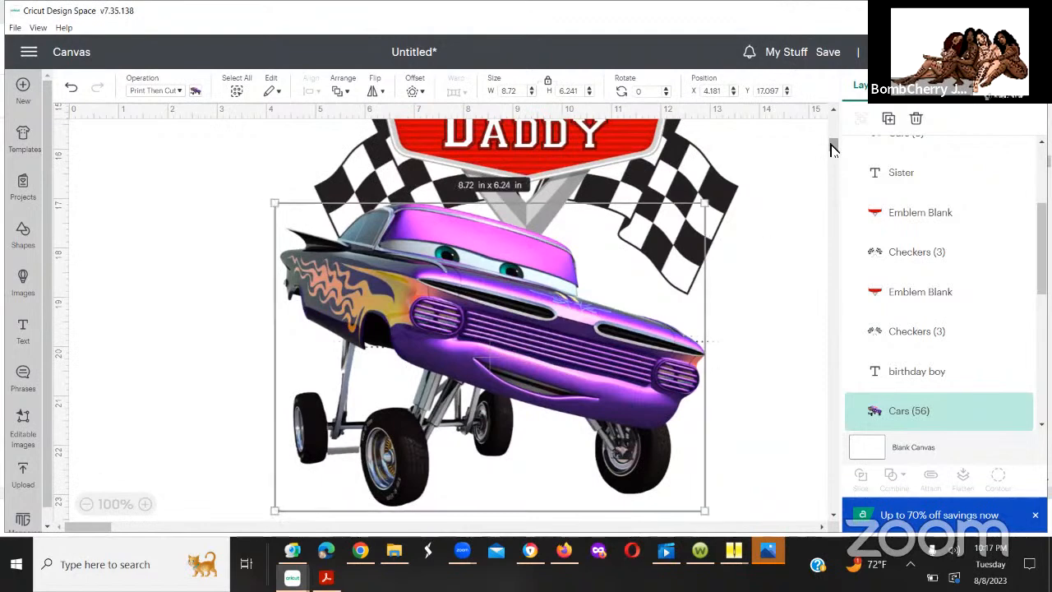
scroll(834, 152, down, 1)
scroll(704, 298, down, 2)
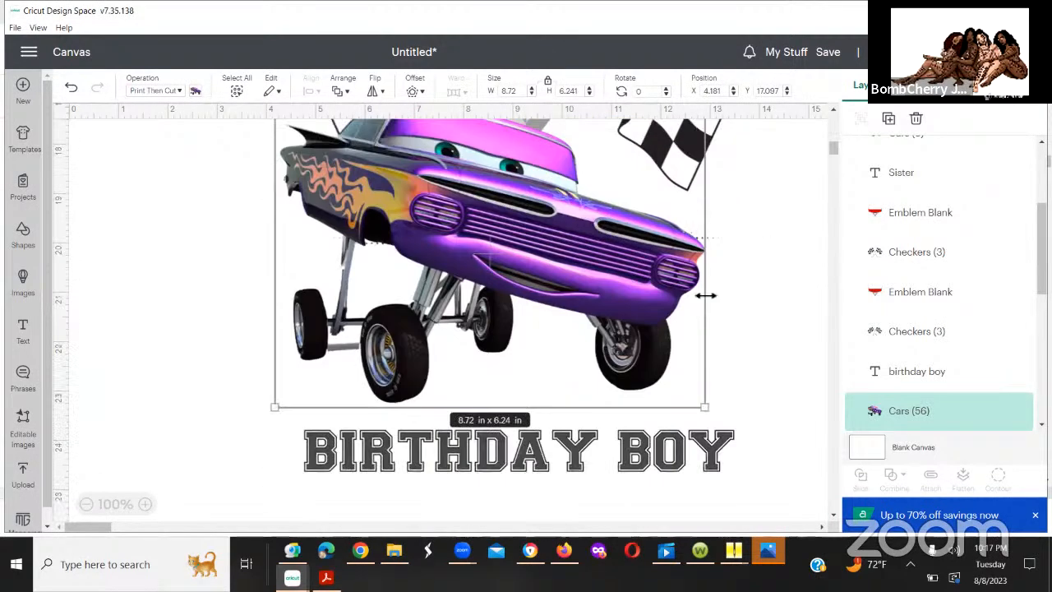
drag(696, 396, 653, 370)
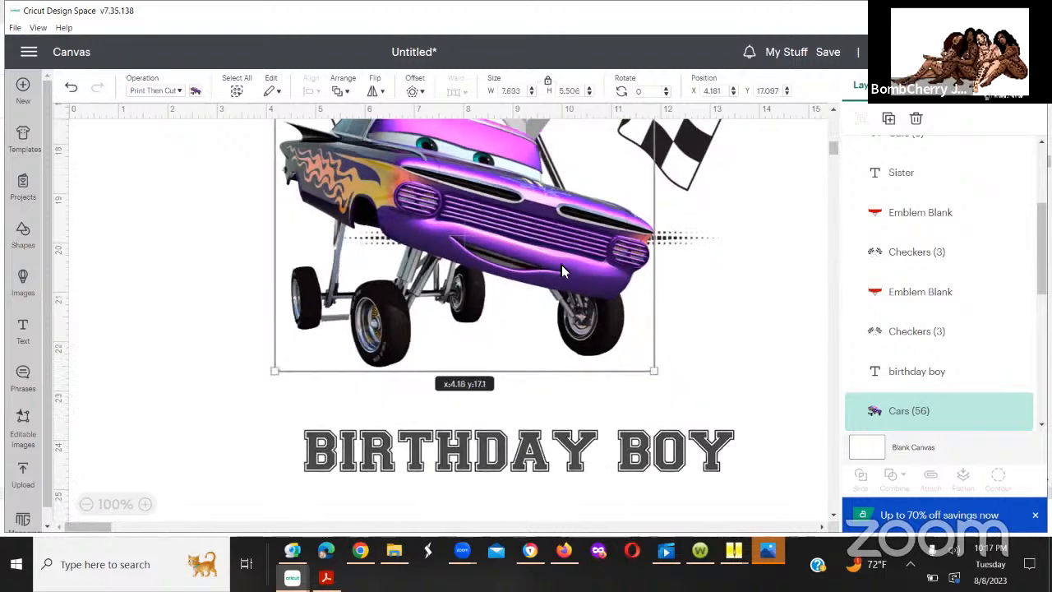
scroll(827, 140, up, 6)
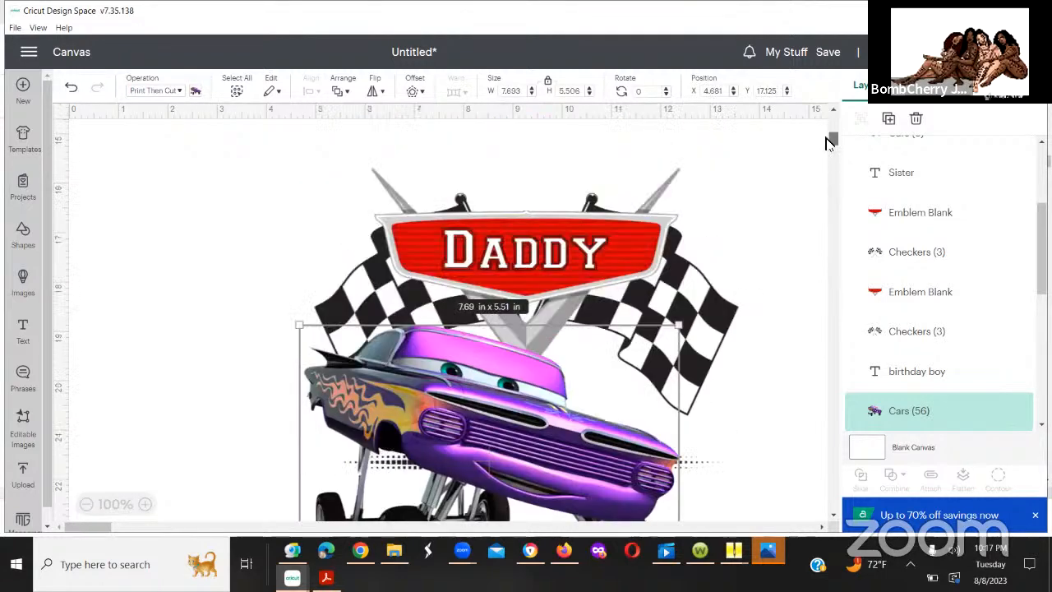
scroll(828, 145, down, 3)
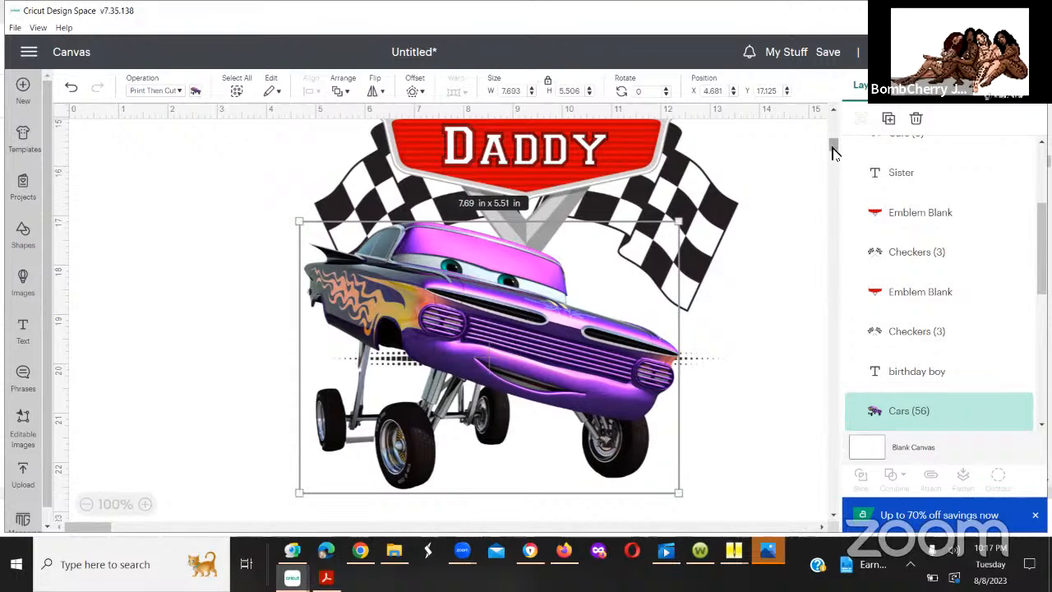
Step: Try moving the checkered flags out from behind the red car in the birthday boy's design and undo the move
drag(832, 146, 830, 131)
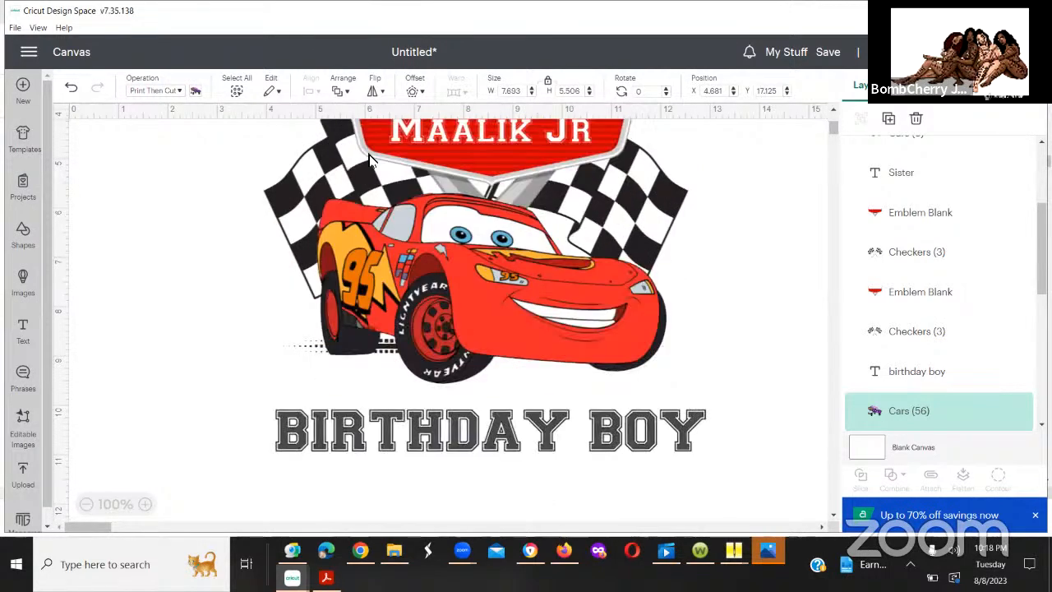
drag(633, 190, 973, 317)
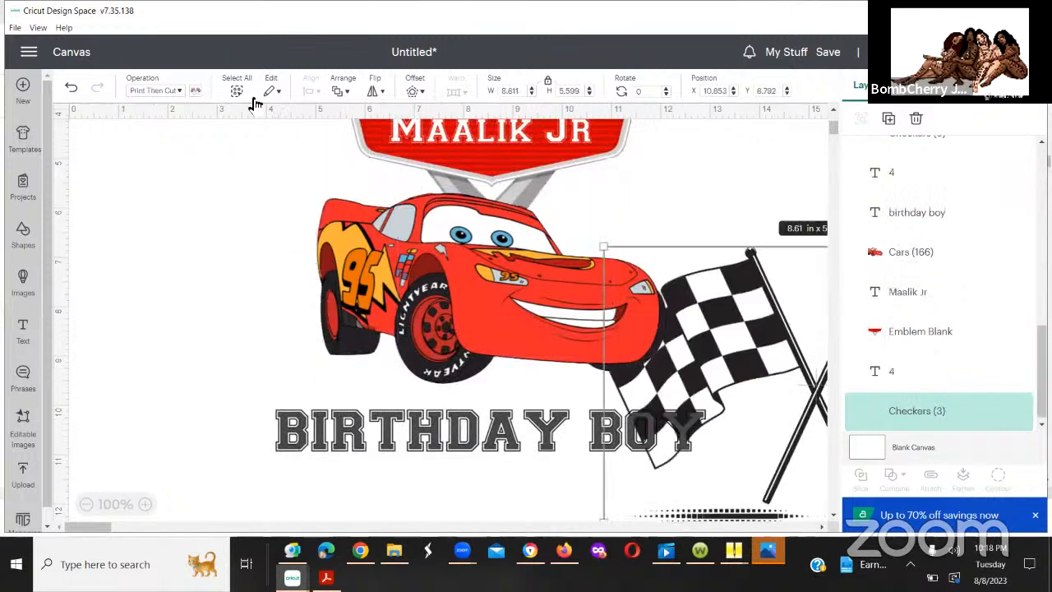
click(72, 89)
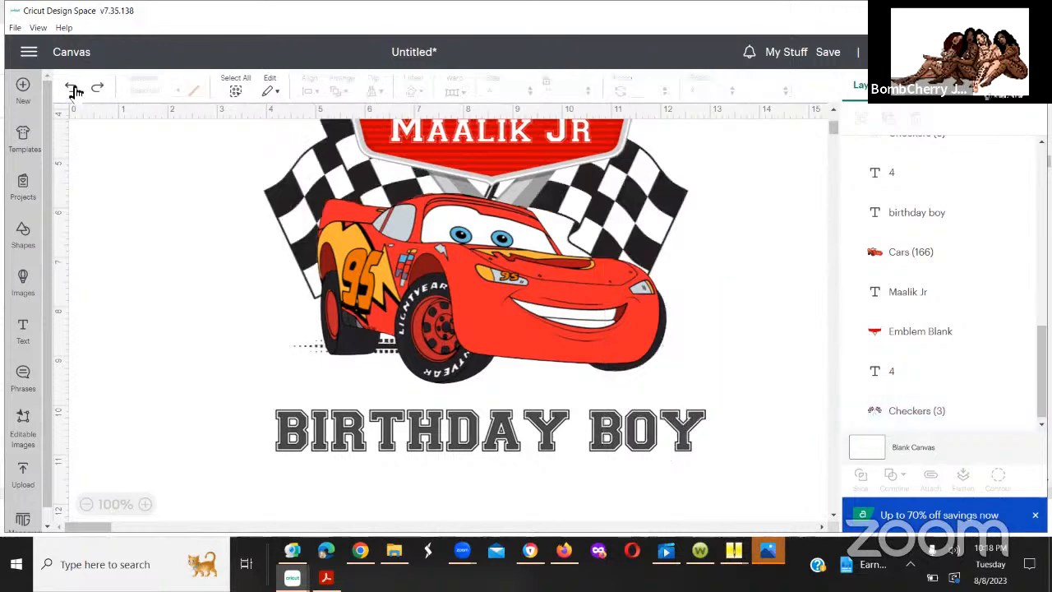
click(834, 110)
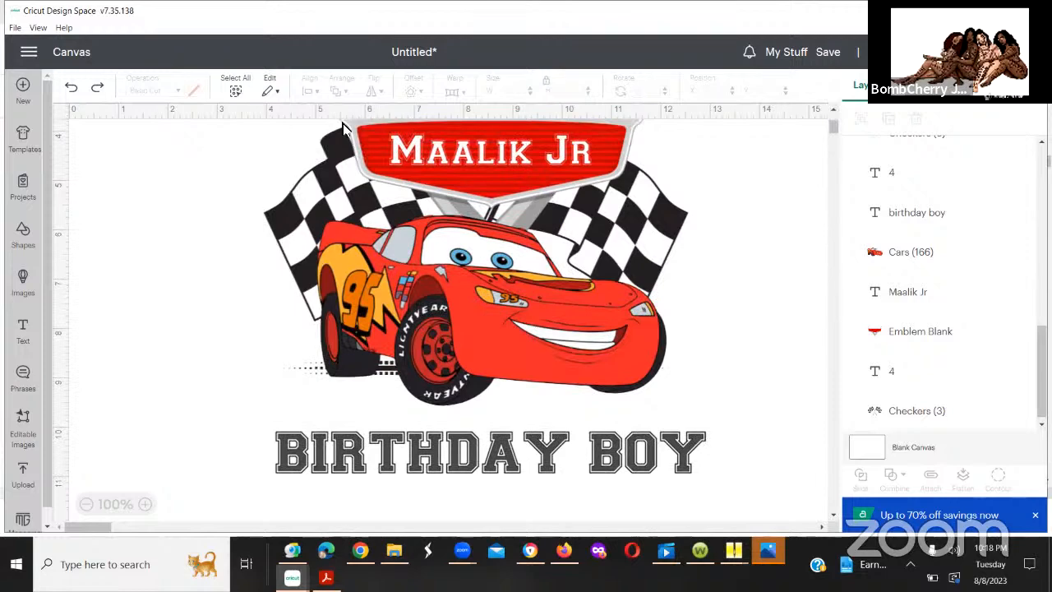
Step: Center the number 4, name text, emblem, red car, checkered flags and "birthday boy" text horizontally on one another
drag(342, 124, 564, 158)
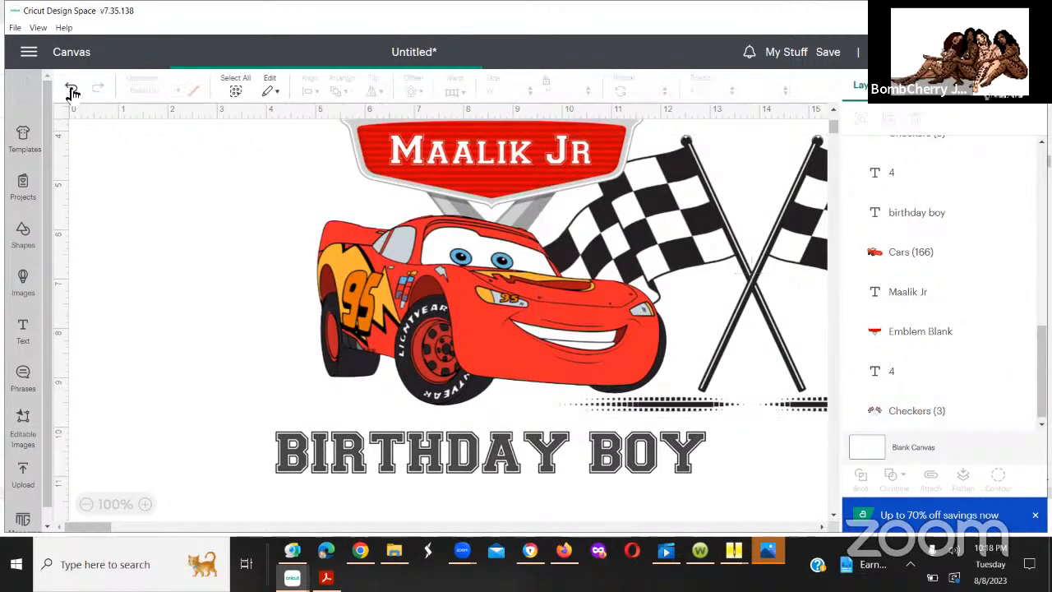
click(71, 87)
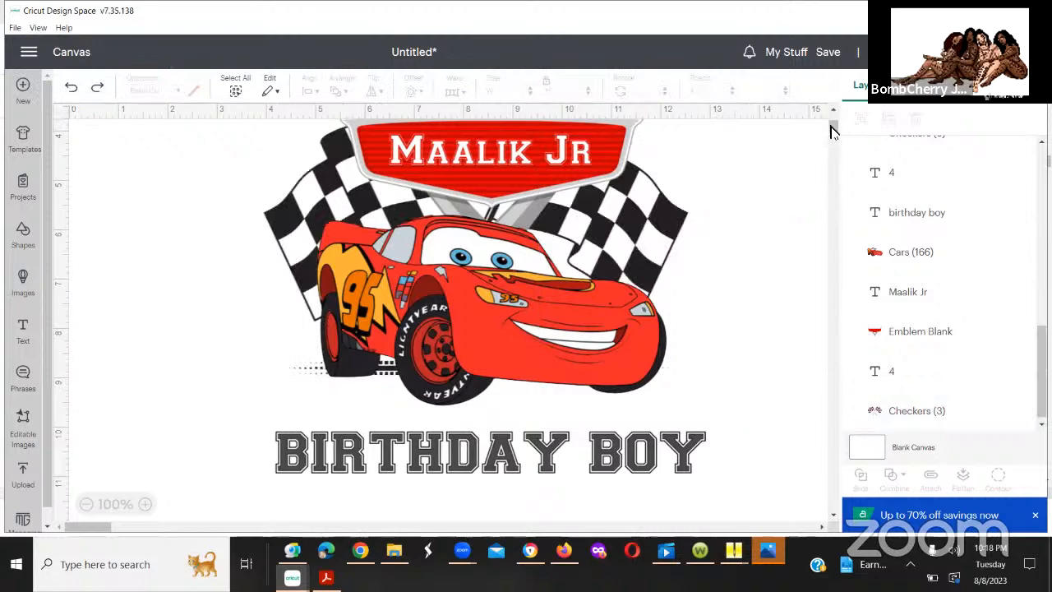
drag(831, 124, 831, 123)
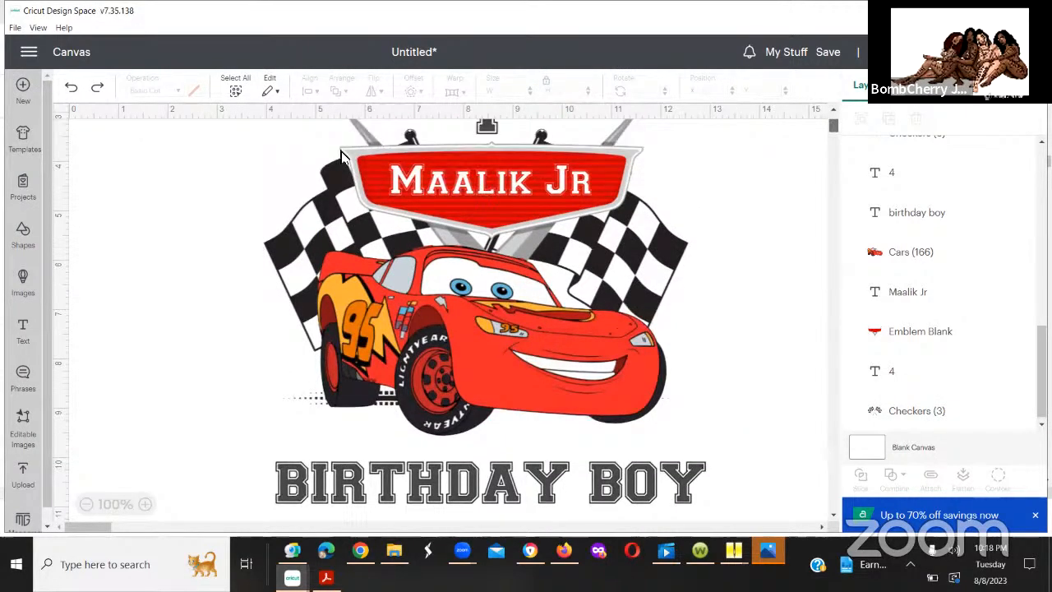
drag(256, 129, 774, 523)
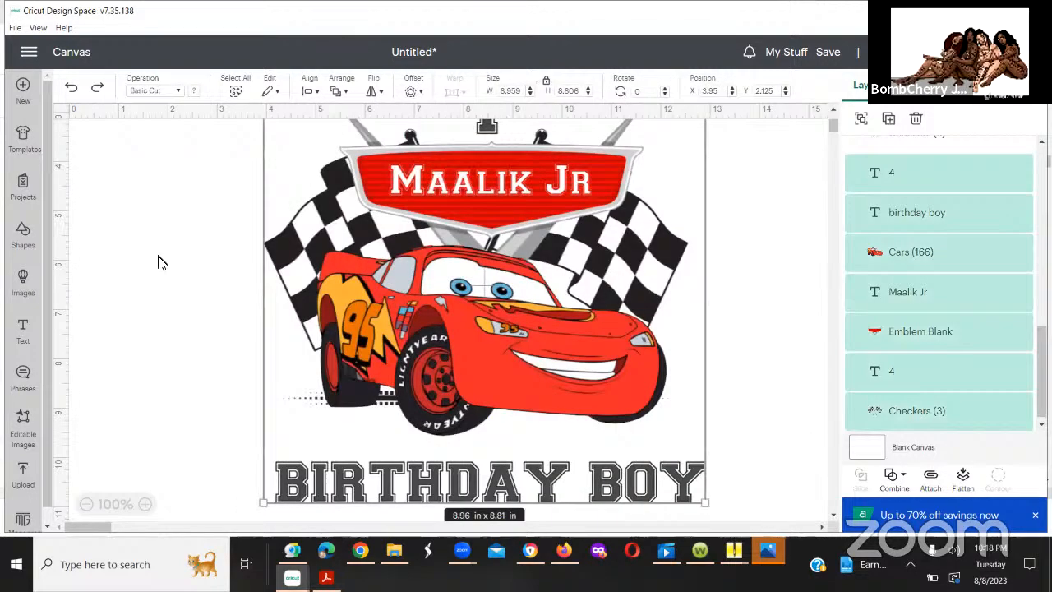
click(312, 92)
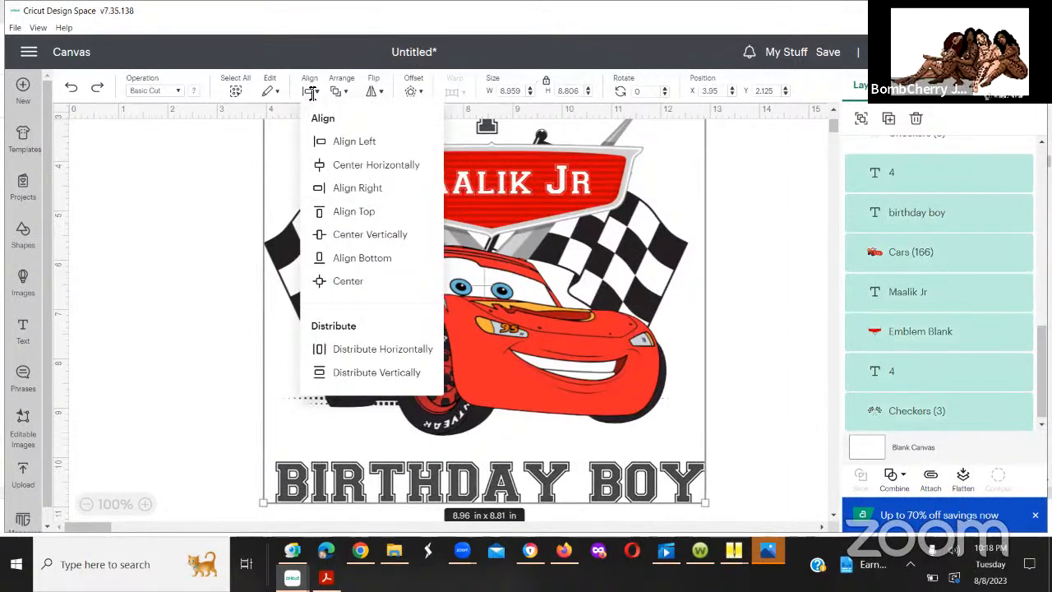
click(341, 165)
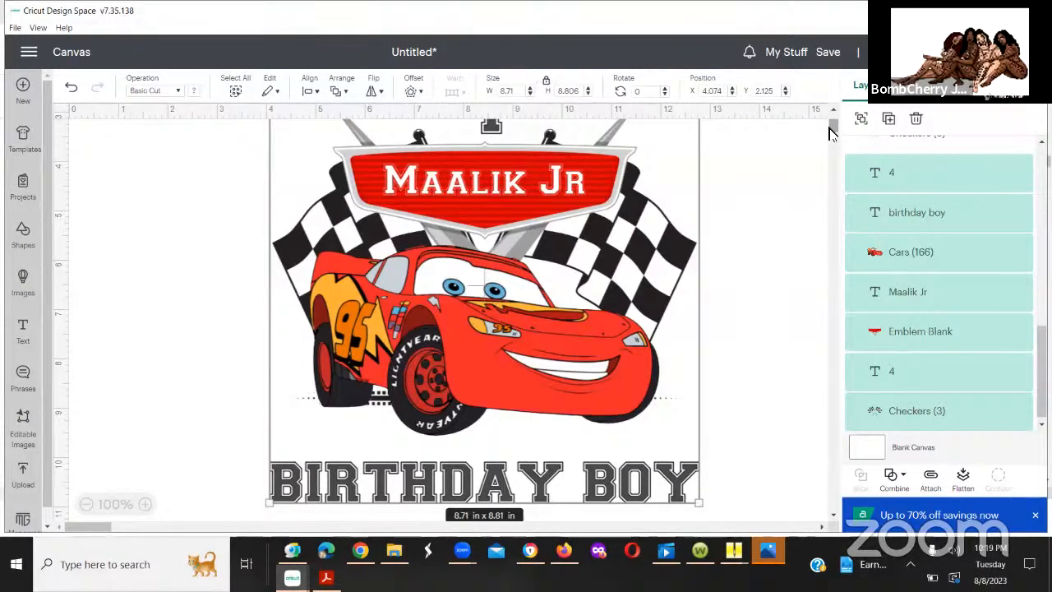
click(716, 176)
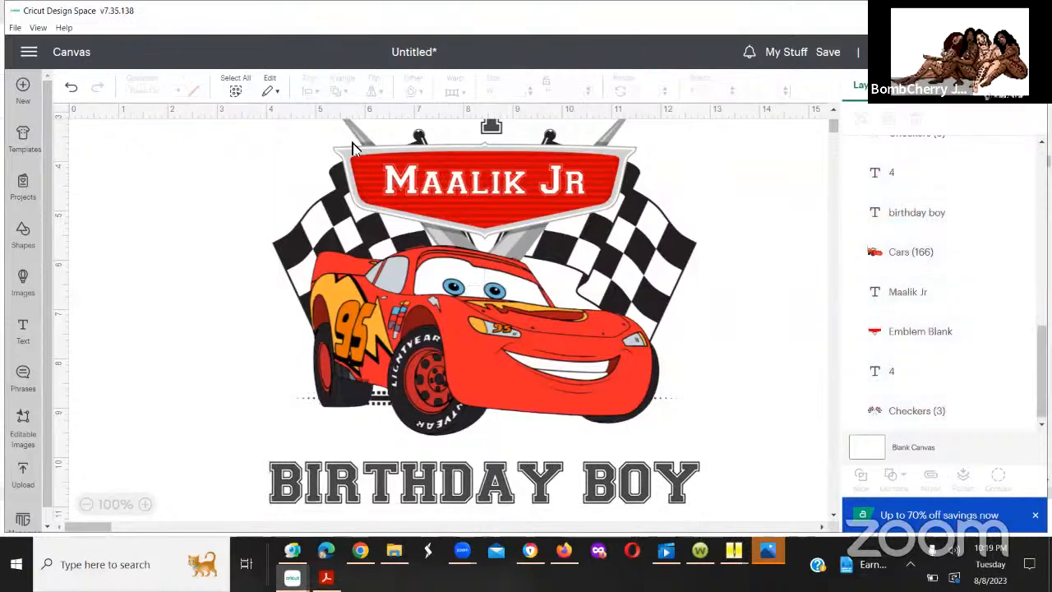
Step: Enlarge the red emblem in the Daddy design to about 6.95 by 4.69 in
click(458, 176)
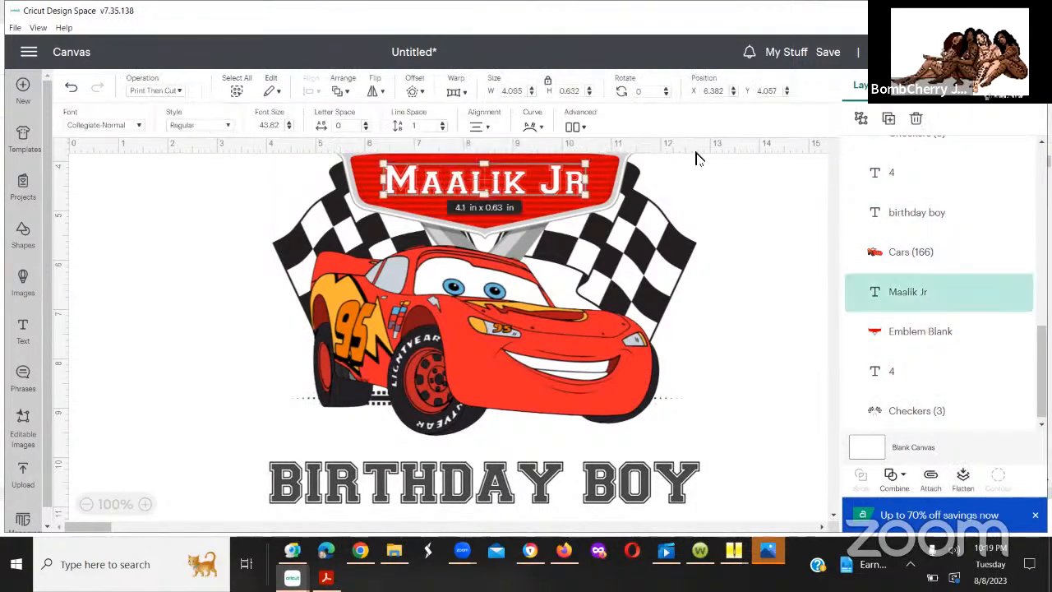
click(833, 146)
click(650, 341)
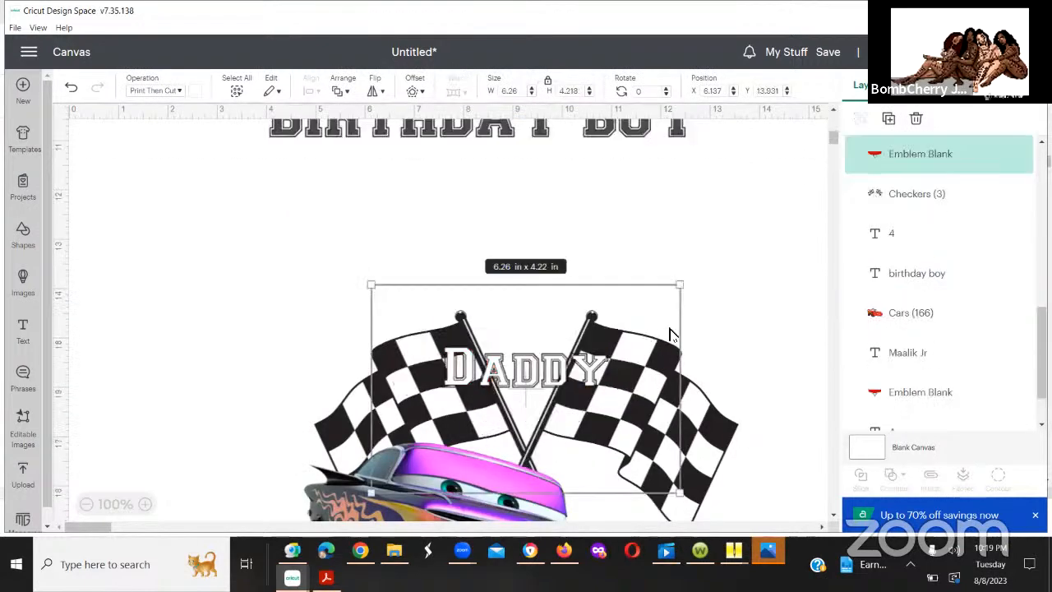
drag(681, 287, 711, 265)
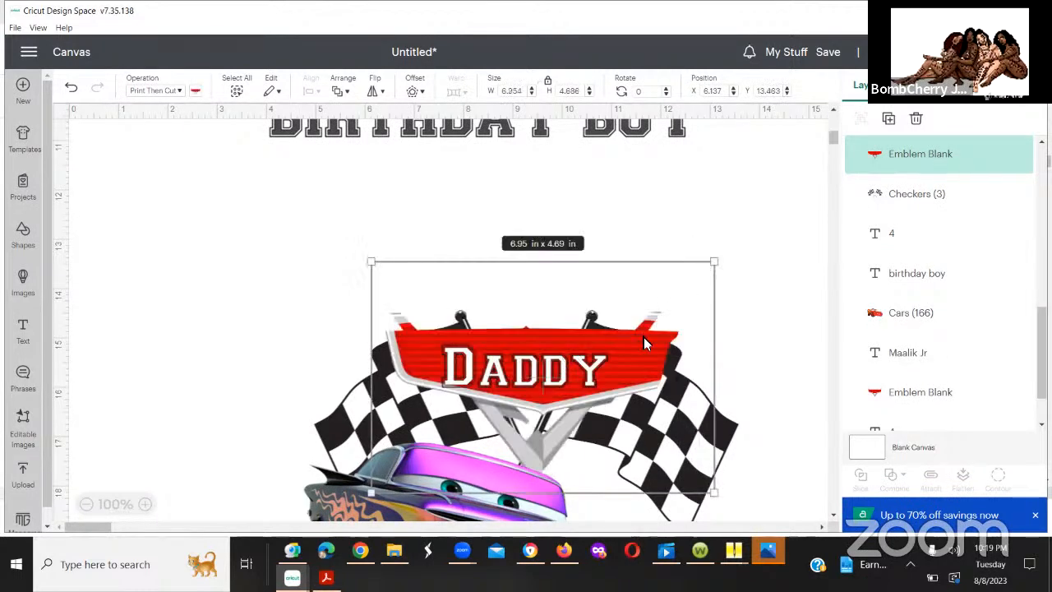
click(745, 316)
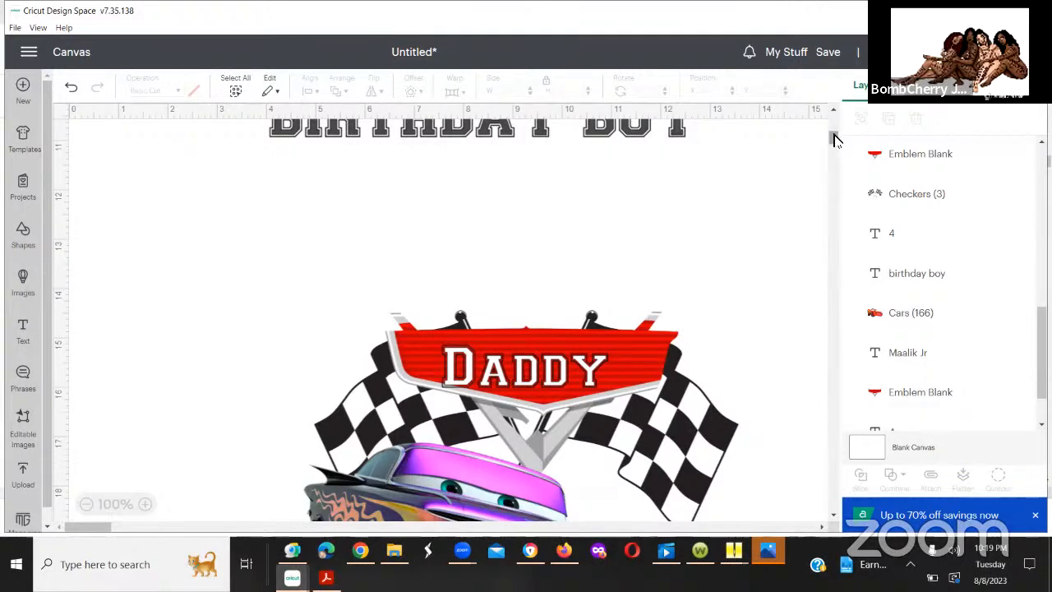
Step: Reposition the "Daddy" text at about X 7.93, Y 14.92 and the emblem behind it at about X 5.80, Y 13.53
drag(835, 137, 833, 147)
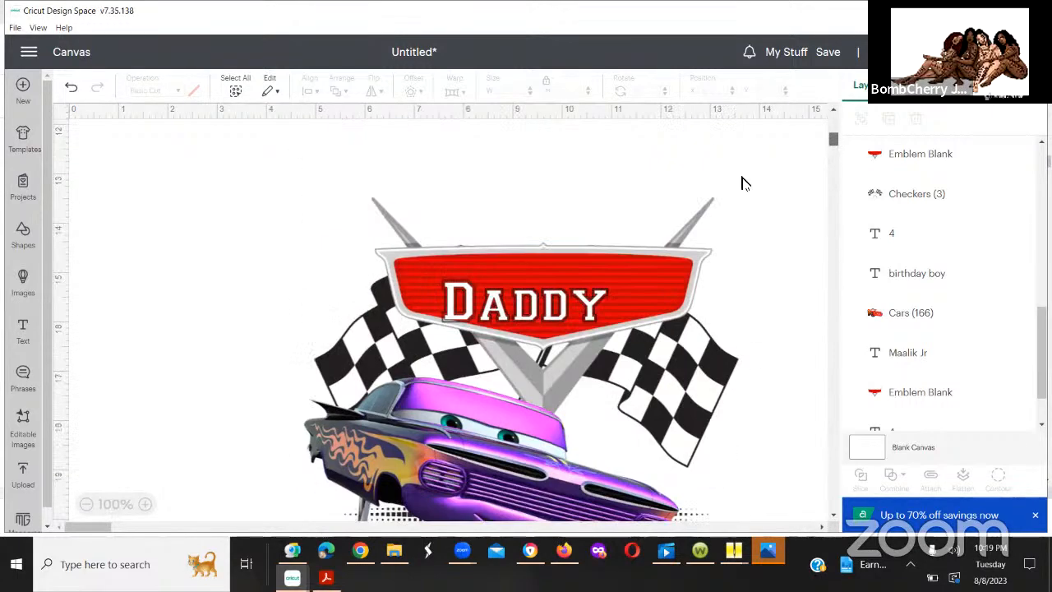
mouse_move(518, 313)
mouse_down()
mouse_move(536, 302)
mouse_move(526, 305)
mouse_up()
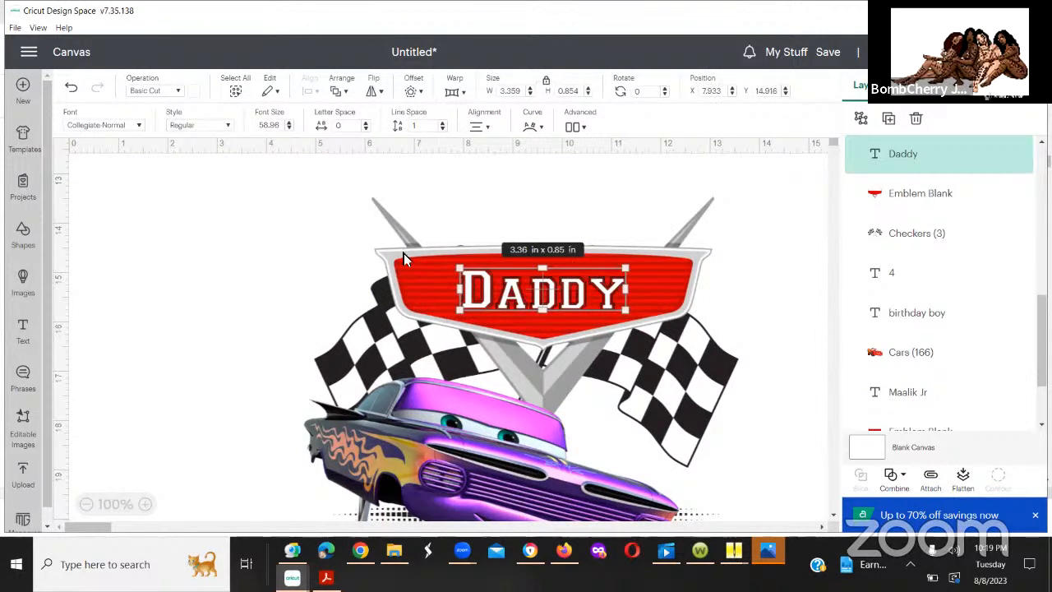
drag(390, 254, 412, 258)
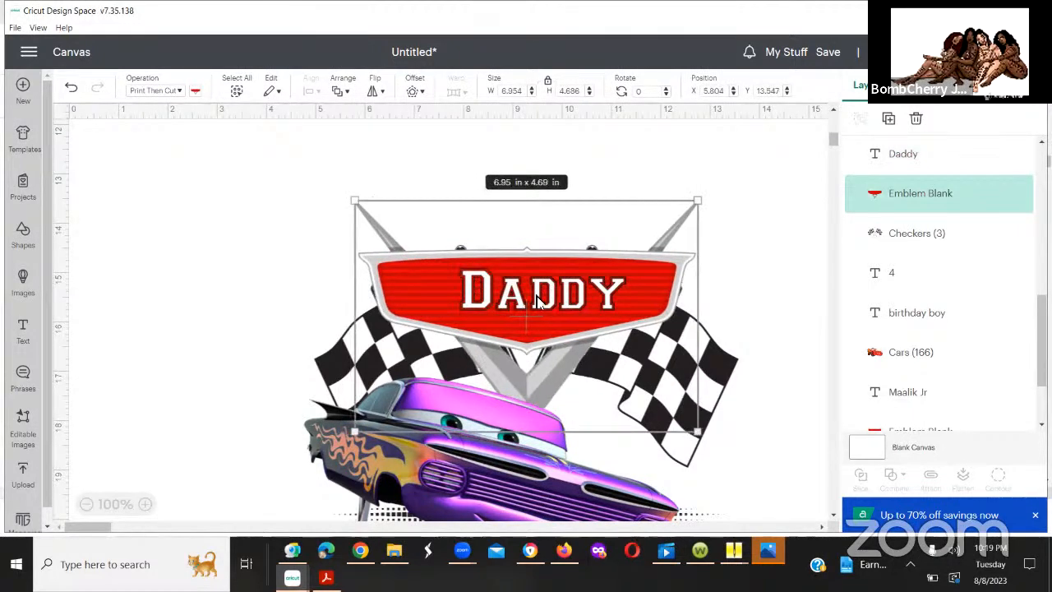
drag(536, 300, 535, 300)
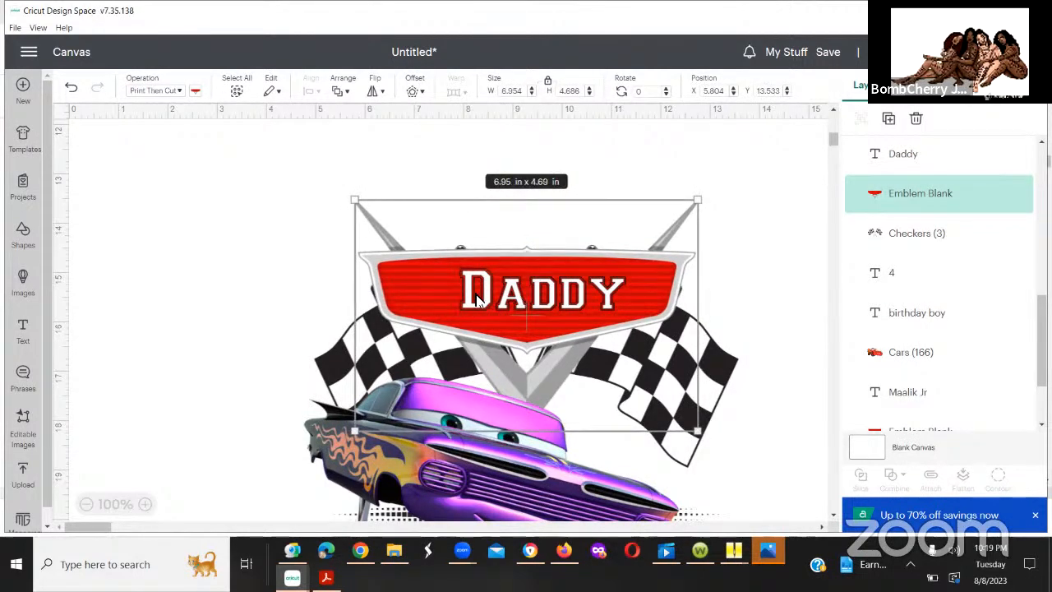
Step: Center the purple car, "Daddy" text, emblem and checkered flags horizontally on one another
click(411, 202)
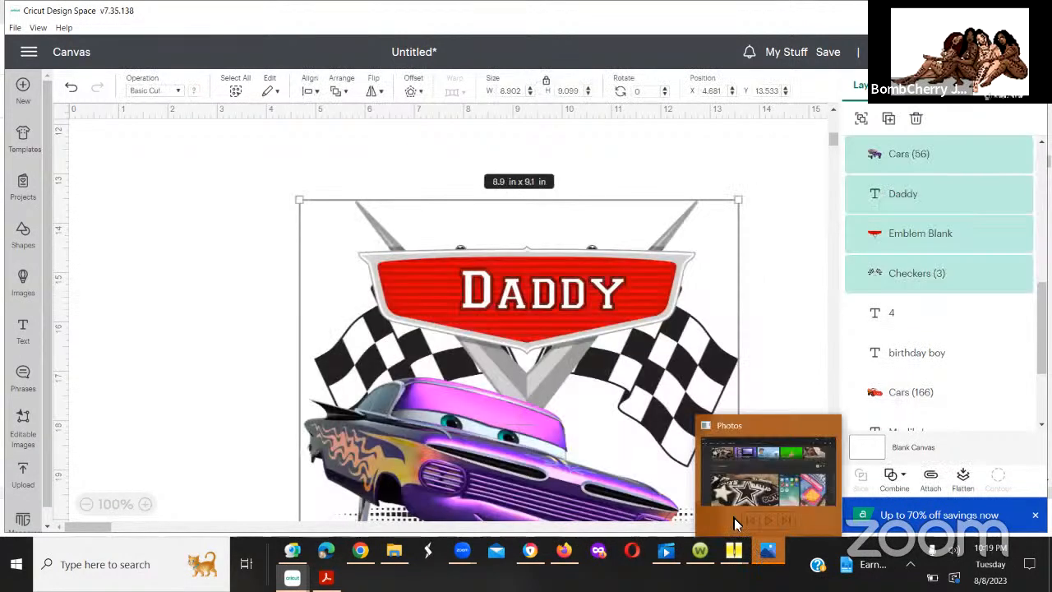
click(337, 92)
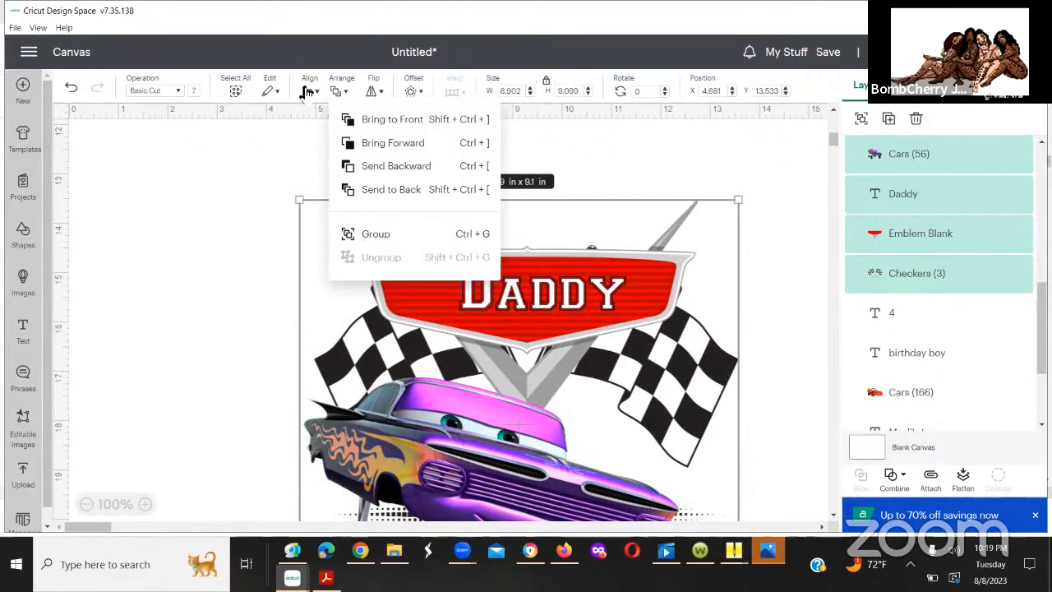
click(315, 94)
click(315, 94)
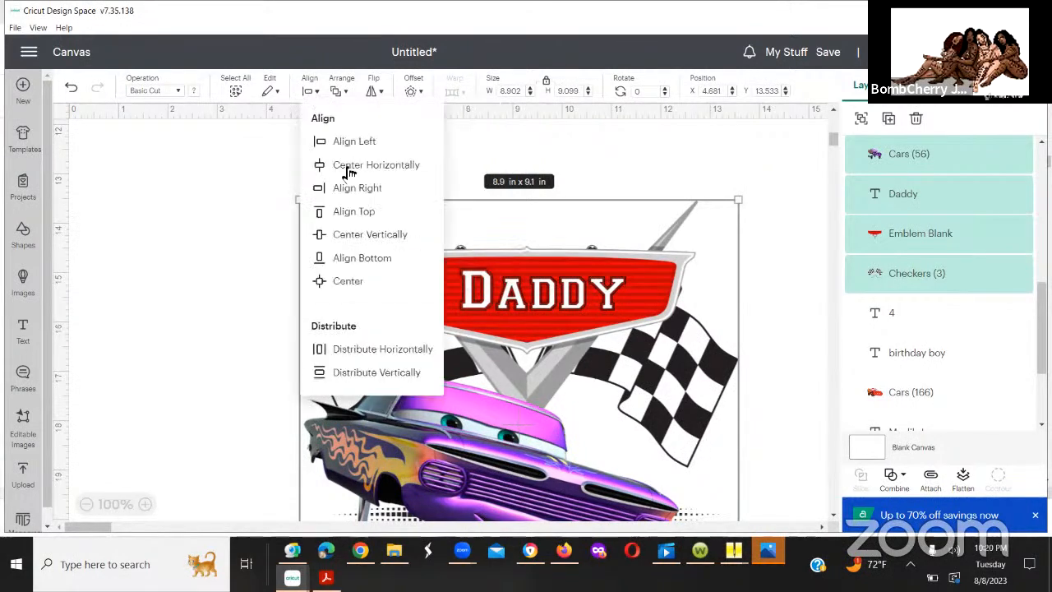
click(348, 171)
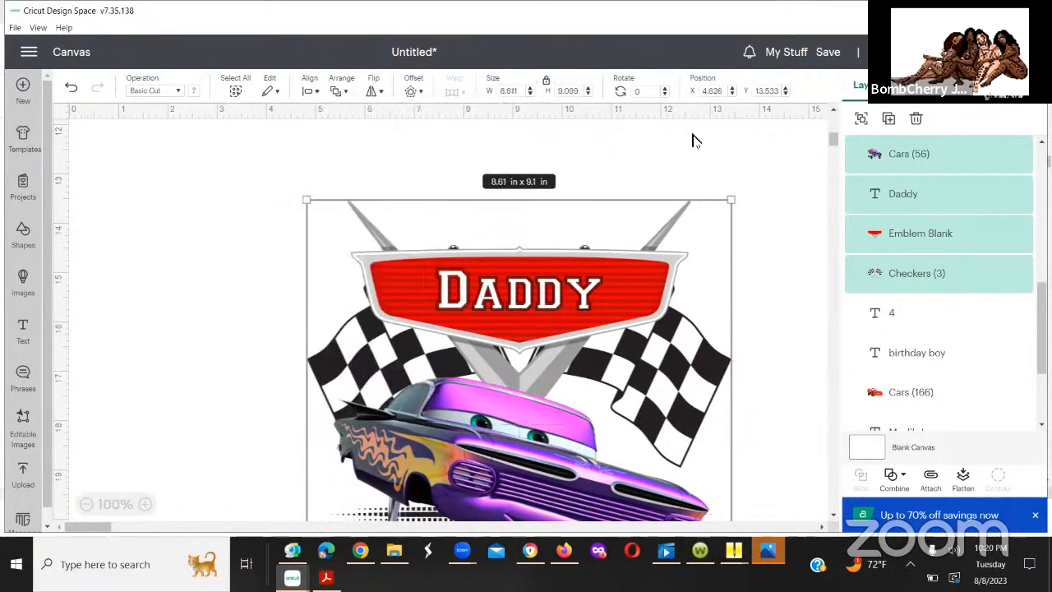
click(829, 145)
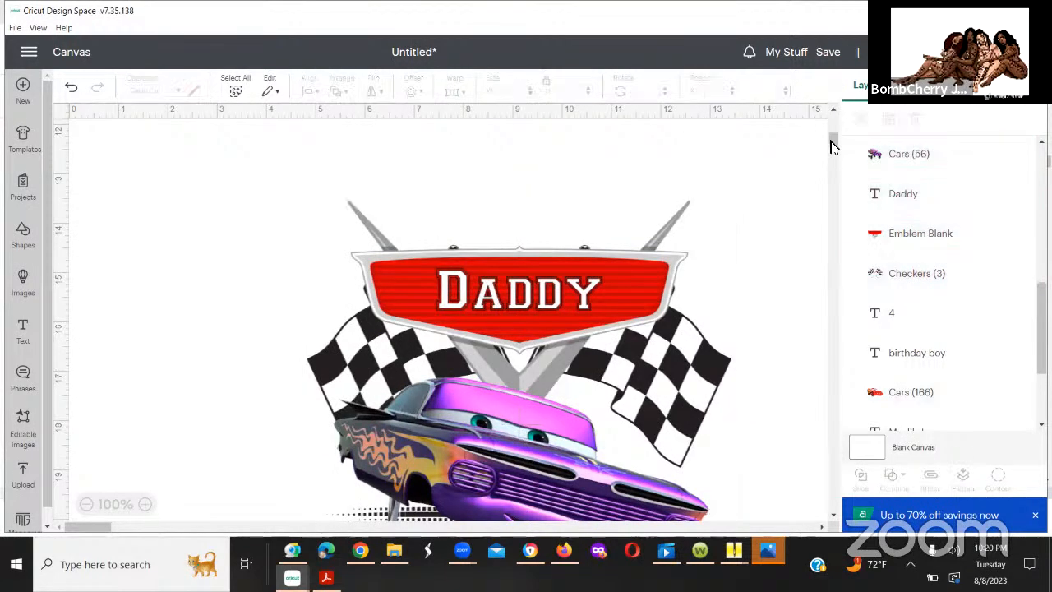
Step: Look over the Daddy and red car designs on the canvas, checking the alignment and spacing of their cars, flags and text
drag(829, 145, 832, 156)
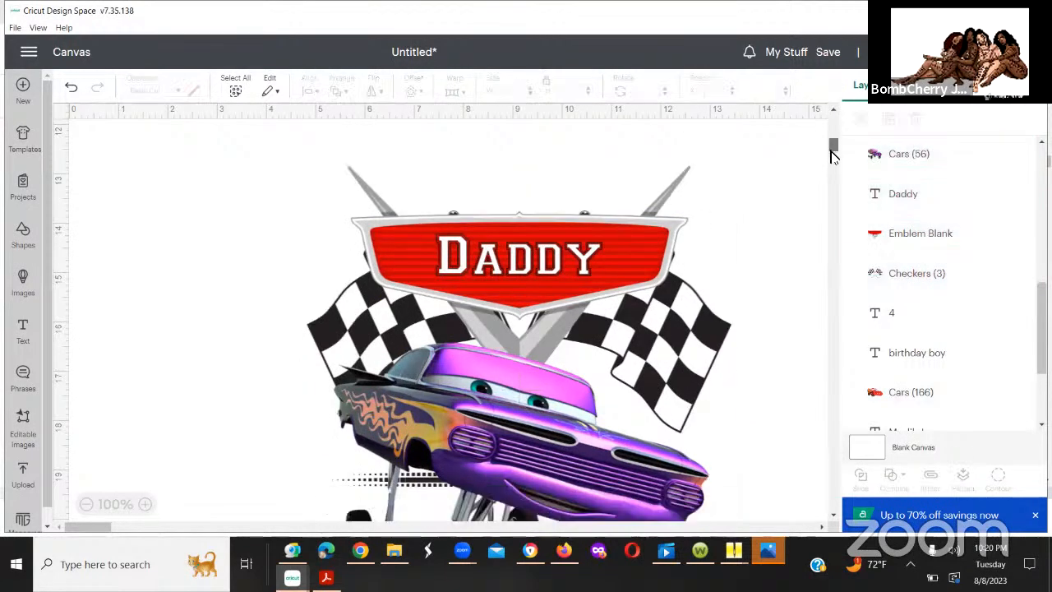
scroll(833, 156, down, 3)
scroll(832, 156, down, 1)
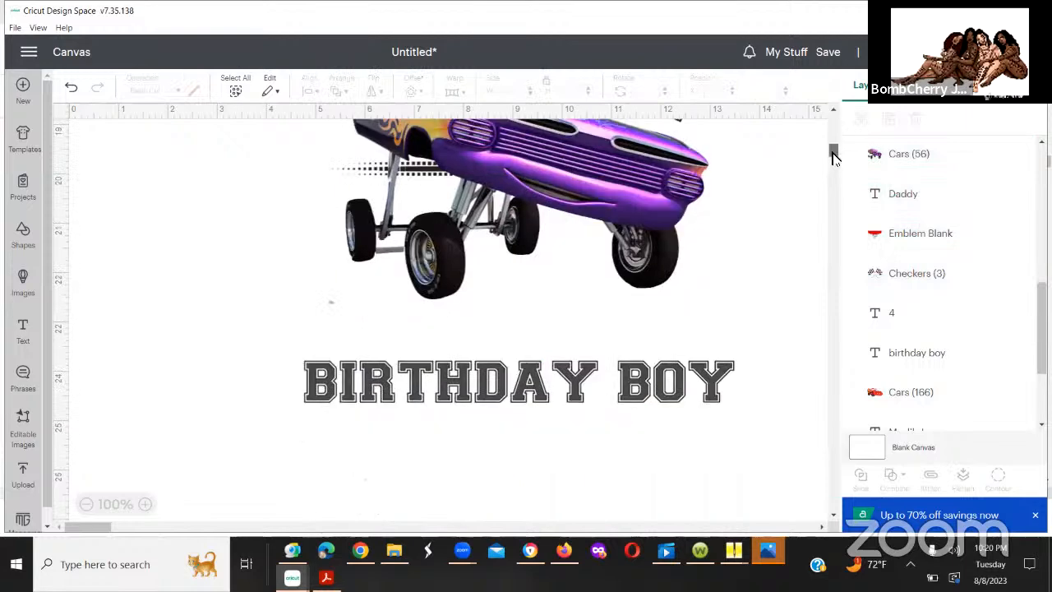
scroll(832, 154, up, 2)
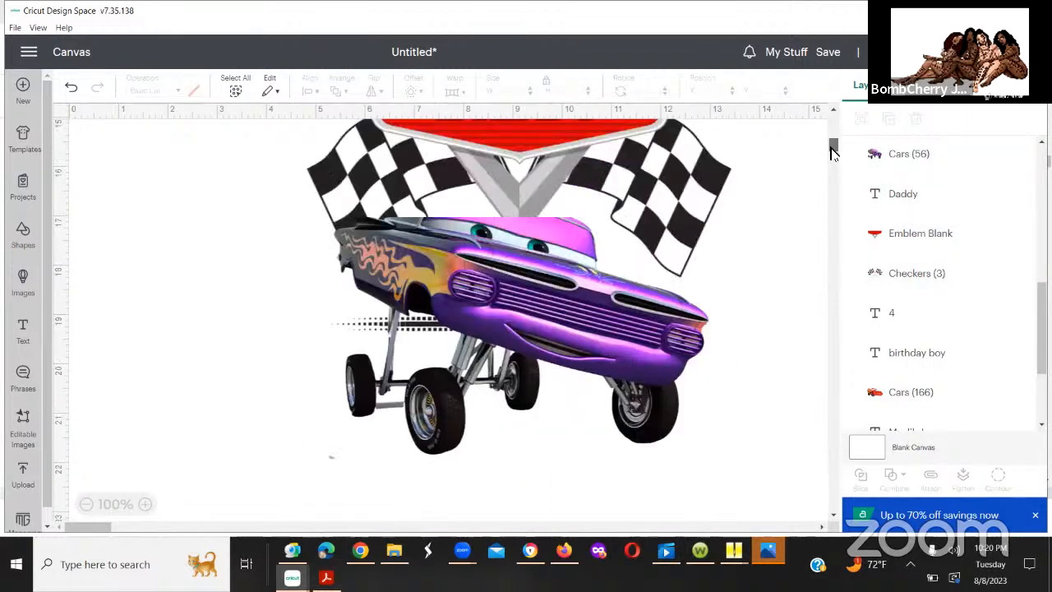
scroll(833, 154, up, 1)
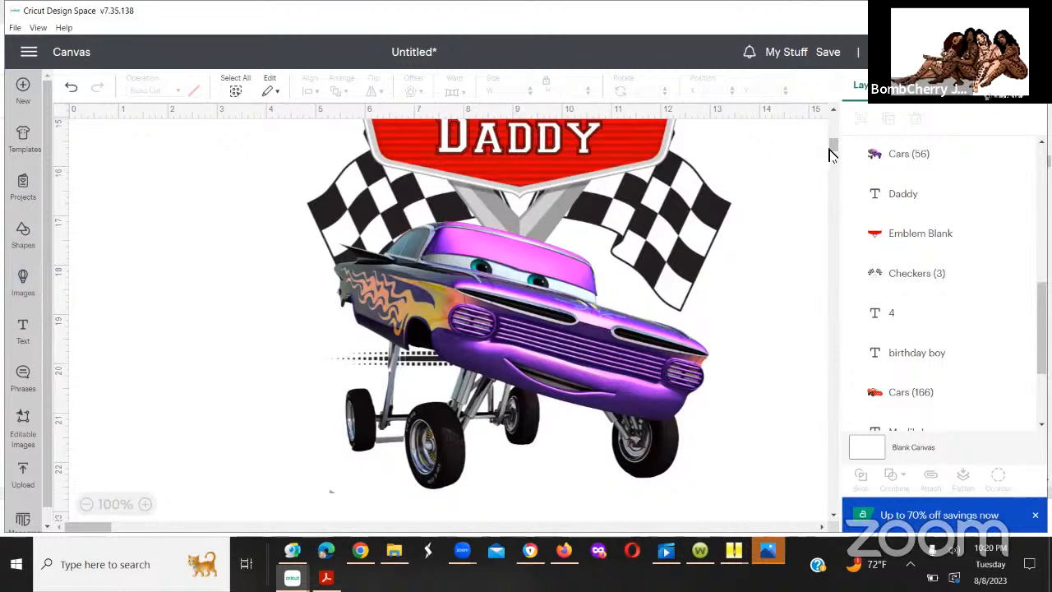
scroll(830, 156, down, 1)
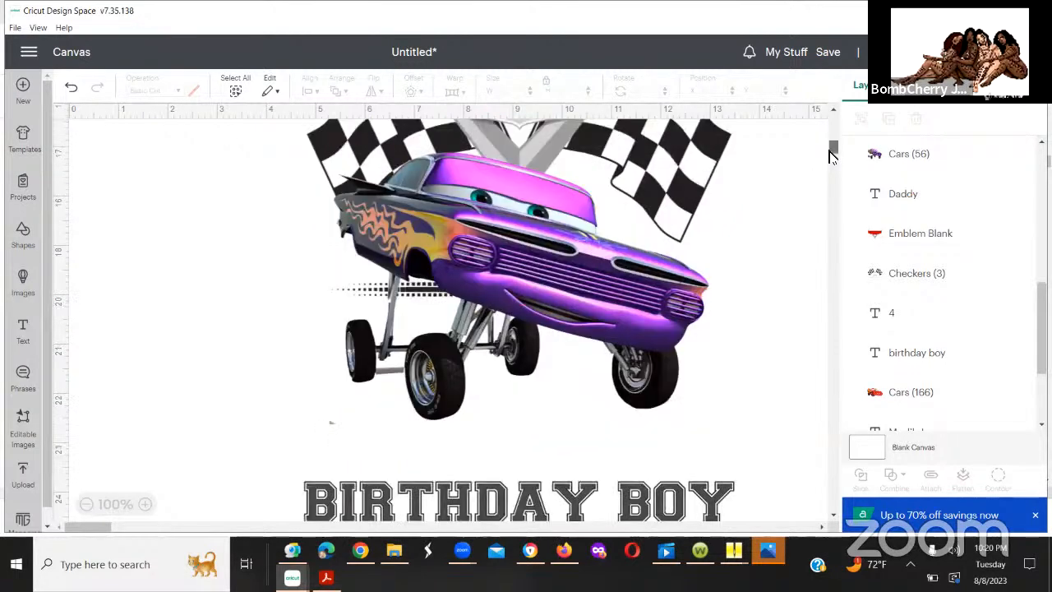
scroll(829, 156, down, 1)
drag(830, 156, 826, 136)
scroll(826, 136, up, 5)
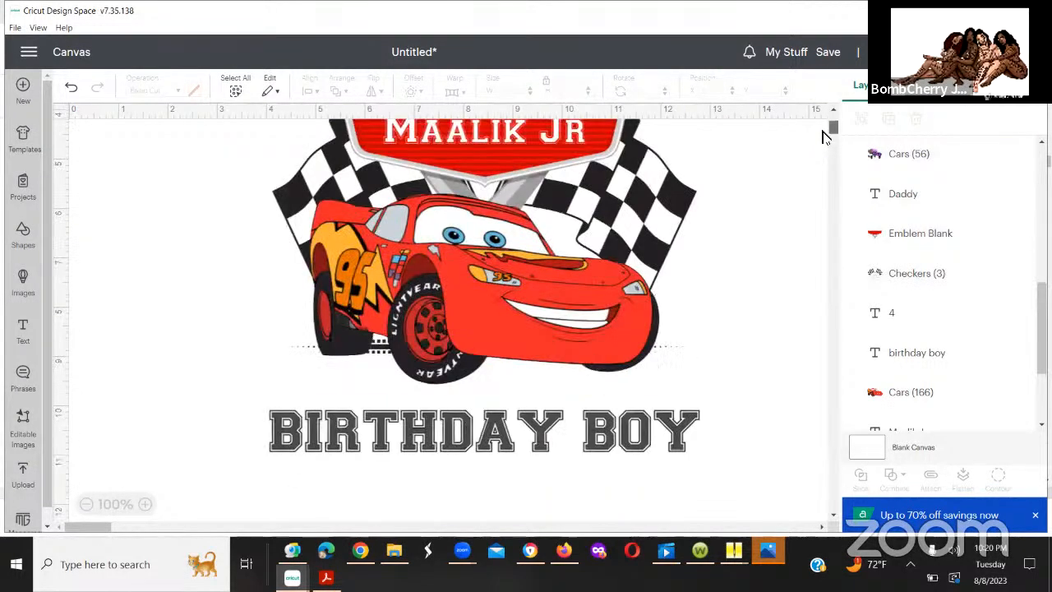
scroll(822, 135, up, 2)
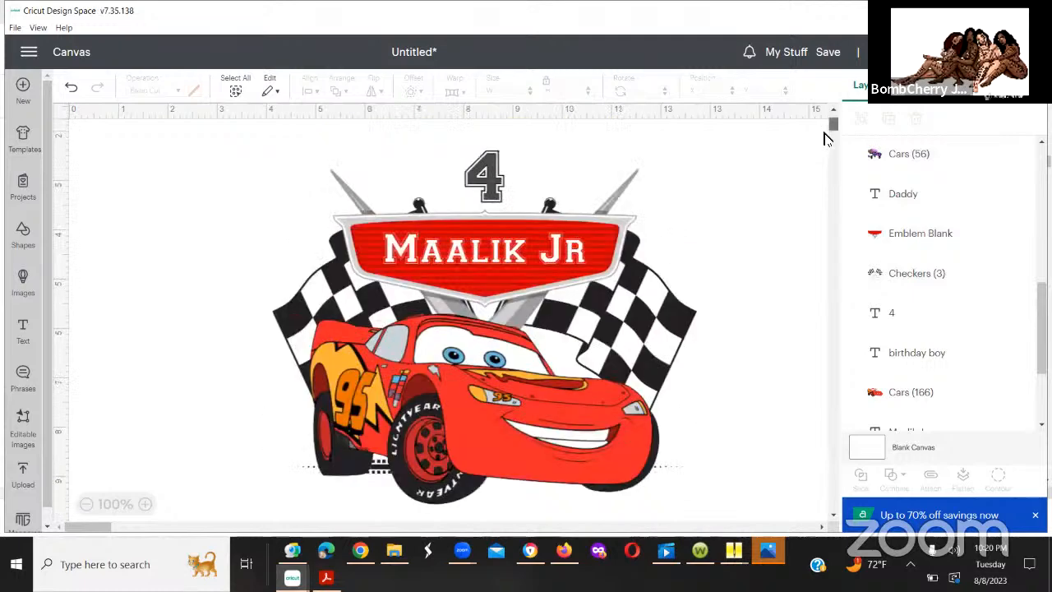
scroll(826, 138, down, 3)
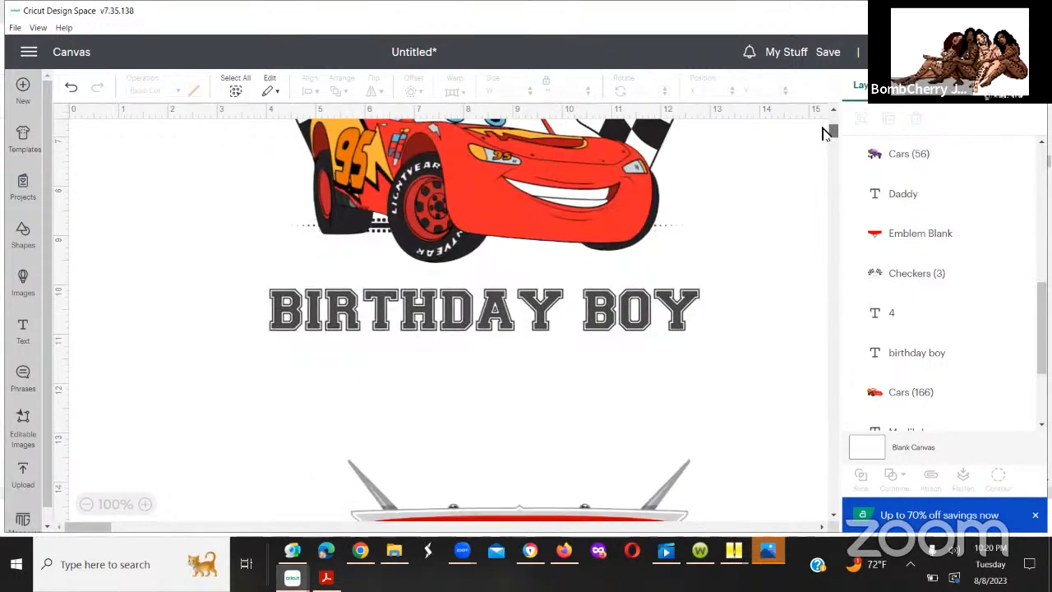
scroll(824, 134, up, 5)
scroll(826, 134, down, 1)
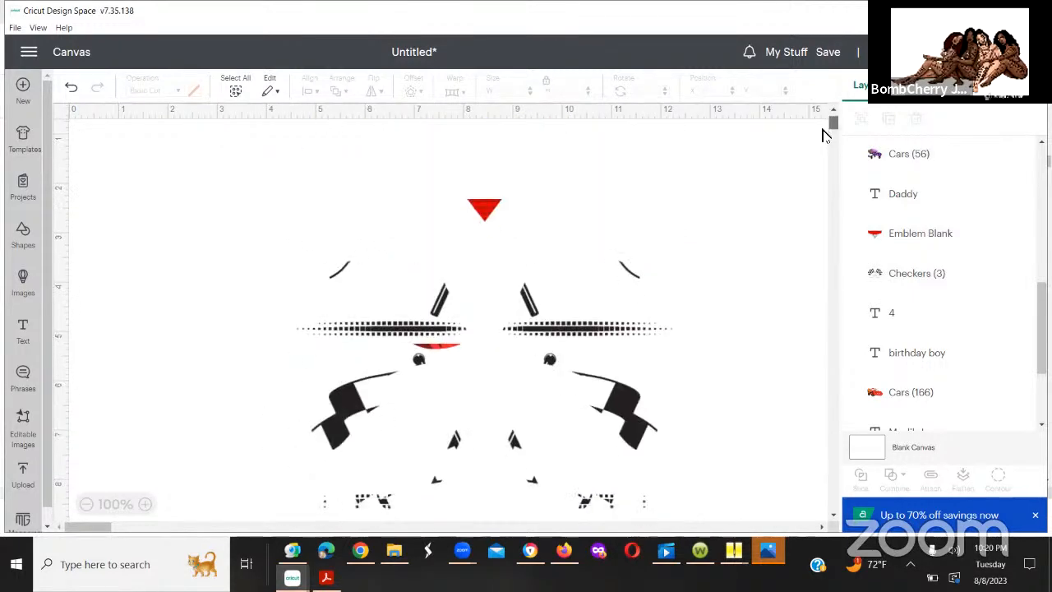
scroll(826, 135, down, 3)
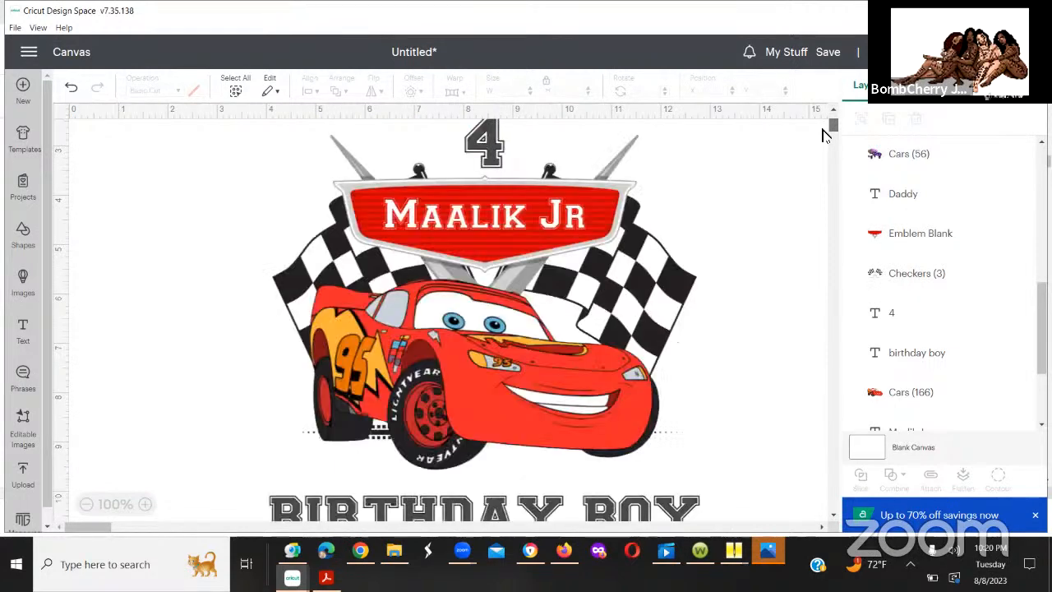
scroll(826, 136, down, 6)
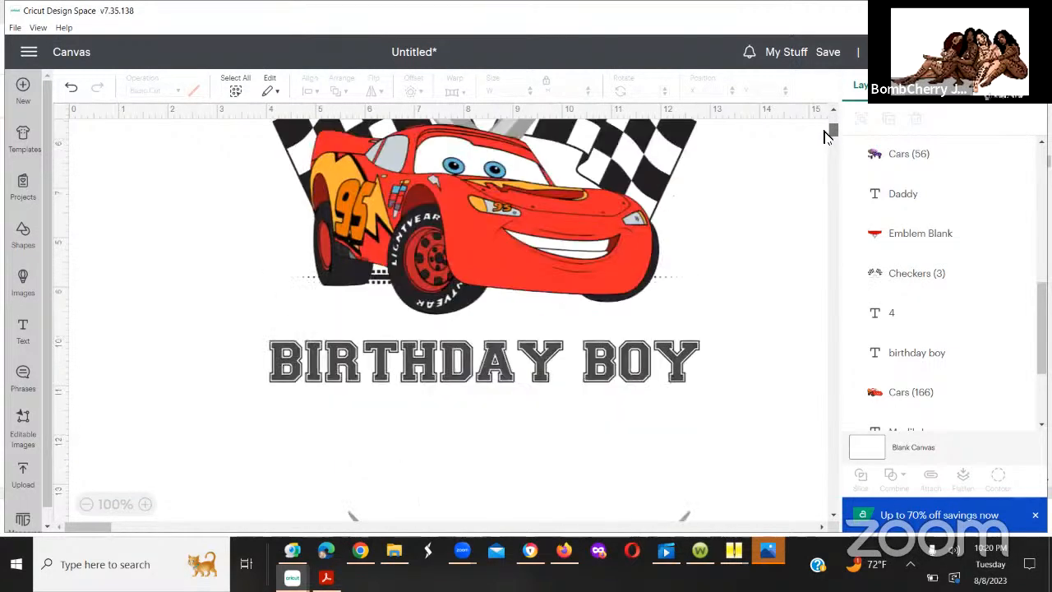
scroll(826, 136, up, 3)
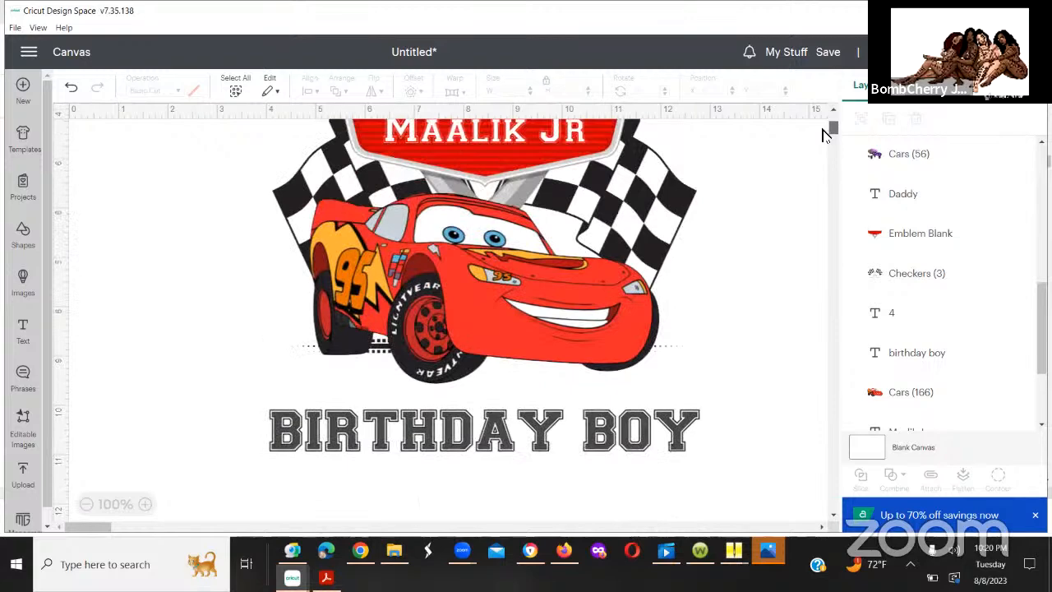
scroll(826, 135, up, 2)
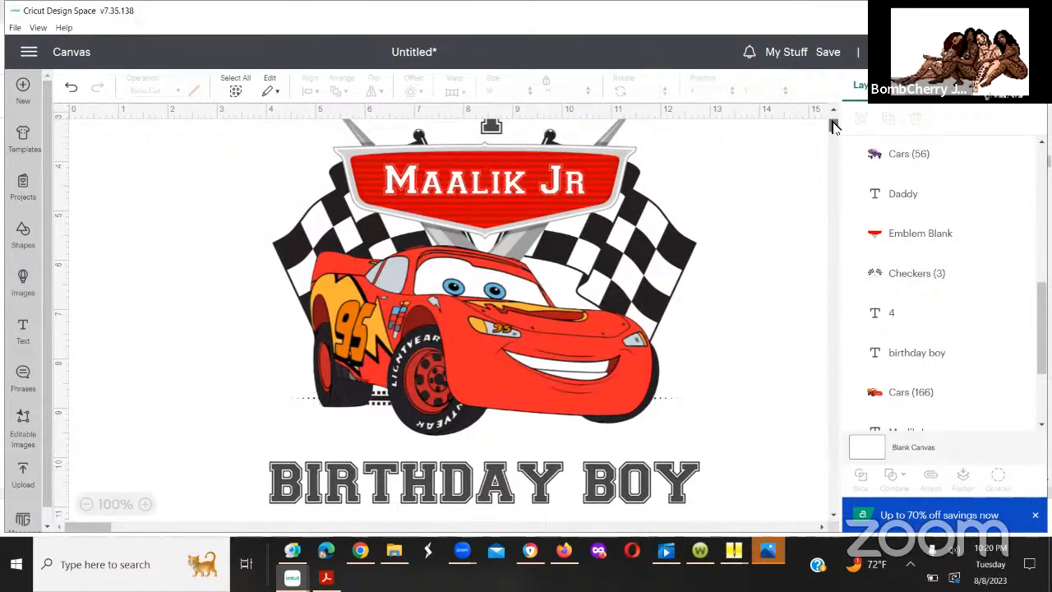
Step: Flatten the red car design's "4", name text, emblem, car and checkered flags into one image, leaving the "birthday boy" text out
drag(833, 127, 833, 125)
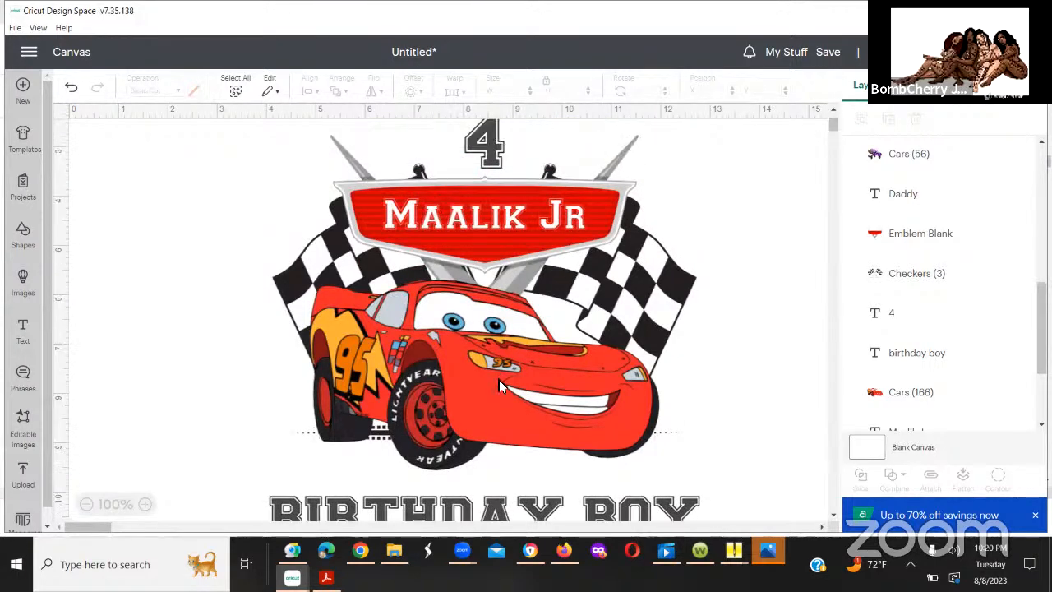
drag(263, 134, 751, 488)
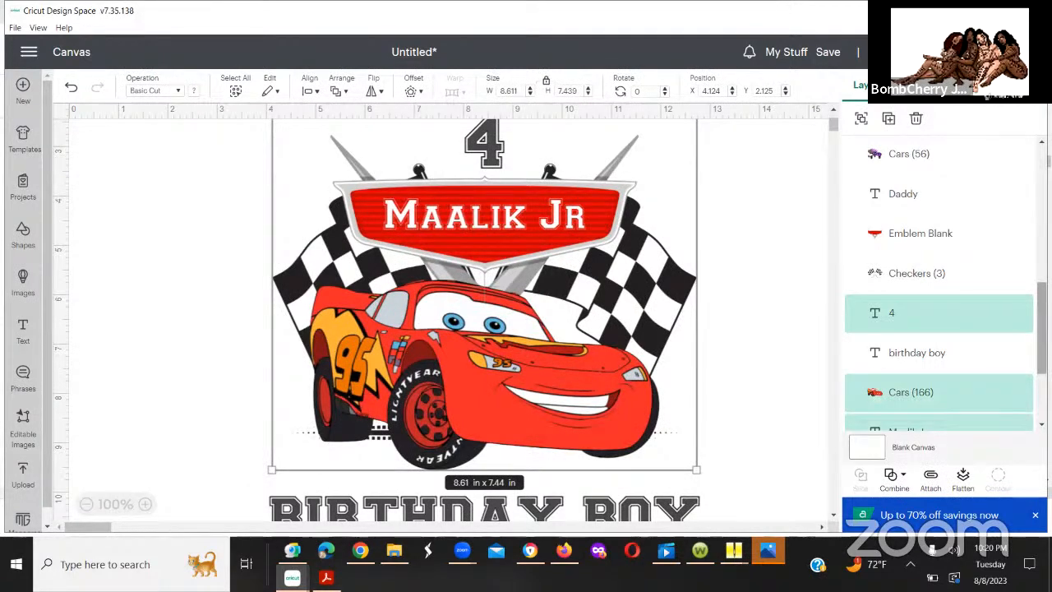
scroll(939, 288, down, 1)
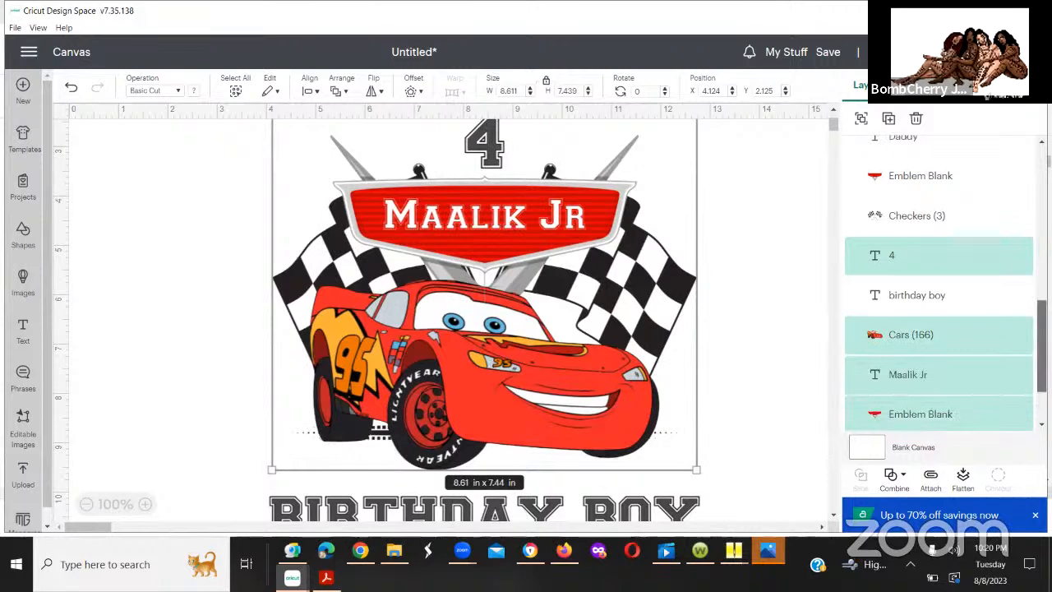
scroll(938, 287, down, 1)
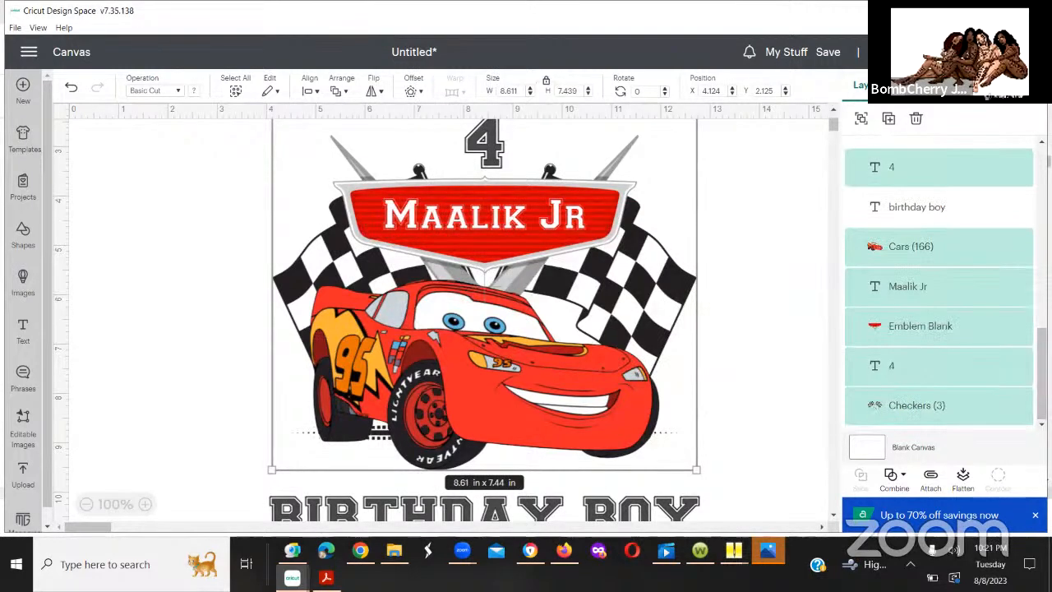
scroll(938, 287, up, 1)
scroll(938, 288, up, 5)
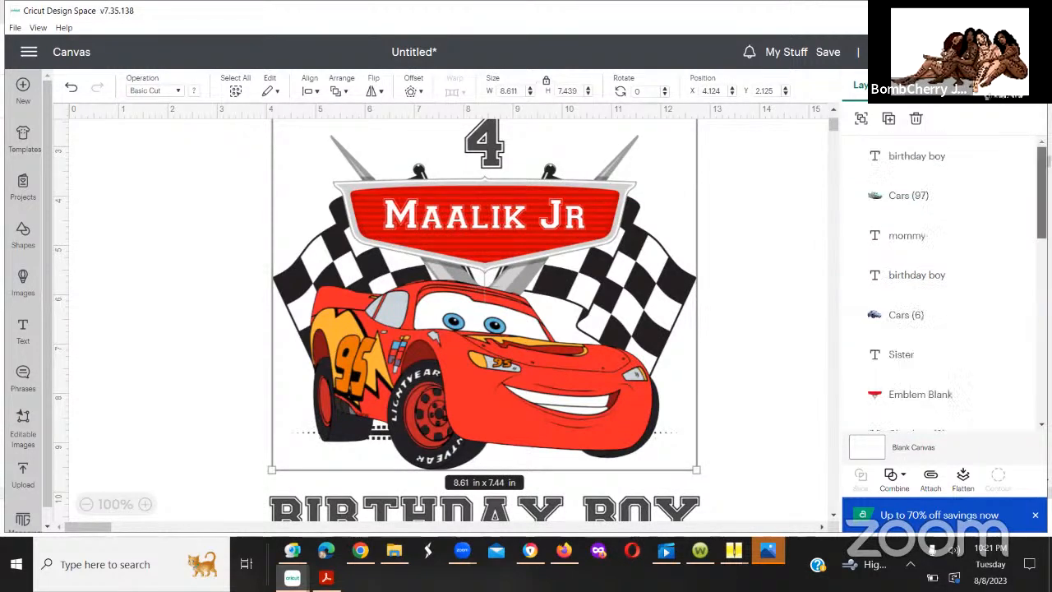
scroll(939, 280, down, 3)
scroll(939, 329, down, 3)
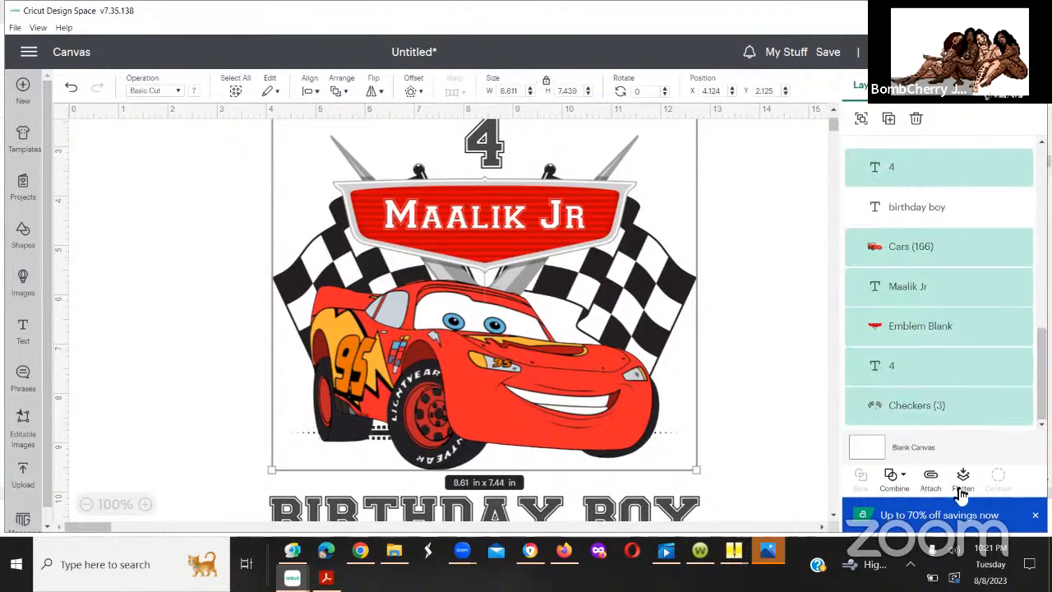
click(962, 492)
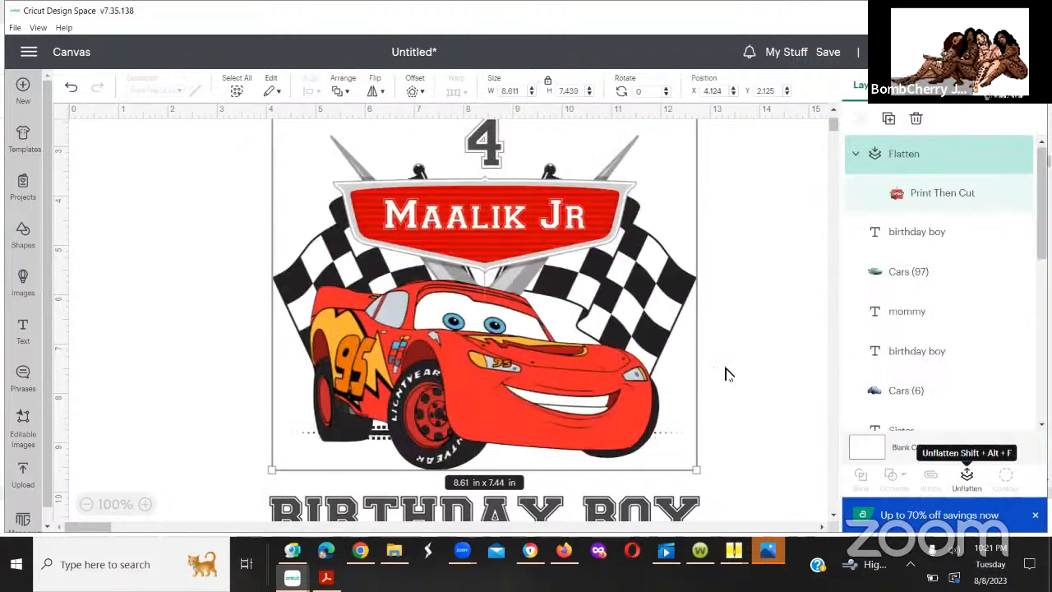
Step: Move the flattened red car design to about X 4.78, Y 2.49 and shift its "birthday boy" text farther below
drag(612, 341, 651, 339)
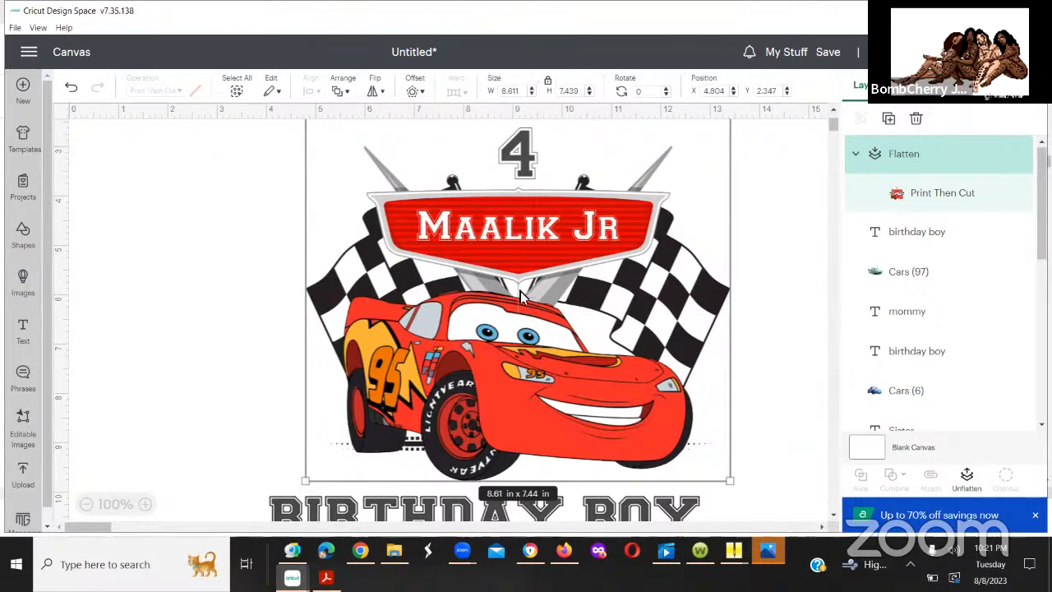
drag(511, 280, 551, 288)
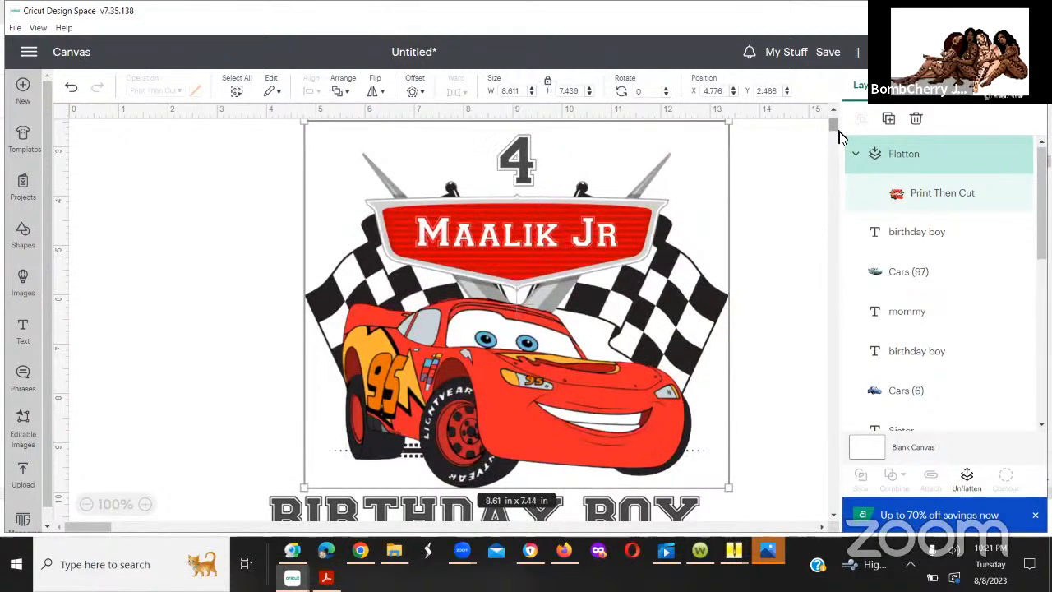
scroll(835, 136, down, 2)
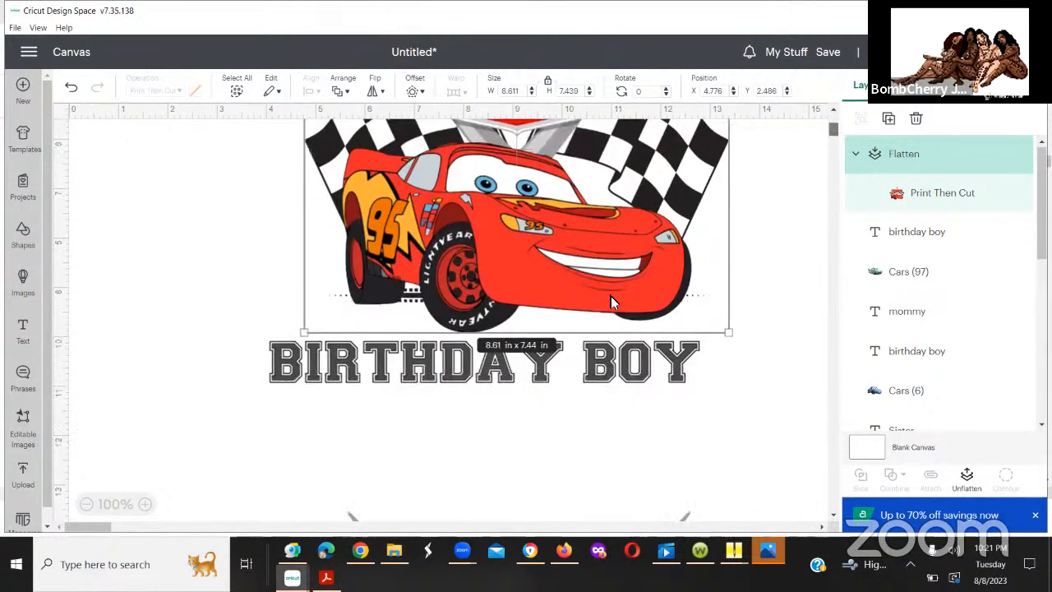
drag(601, 355, 561, 383)
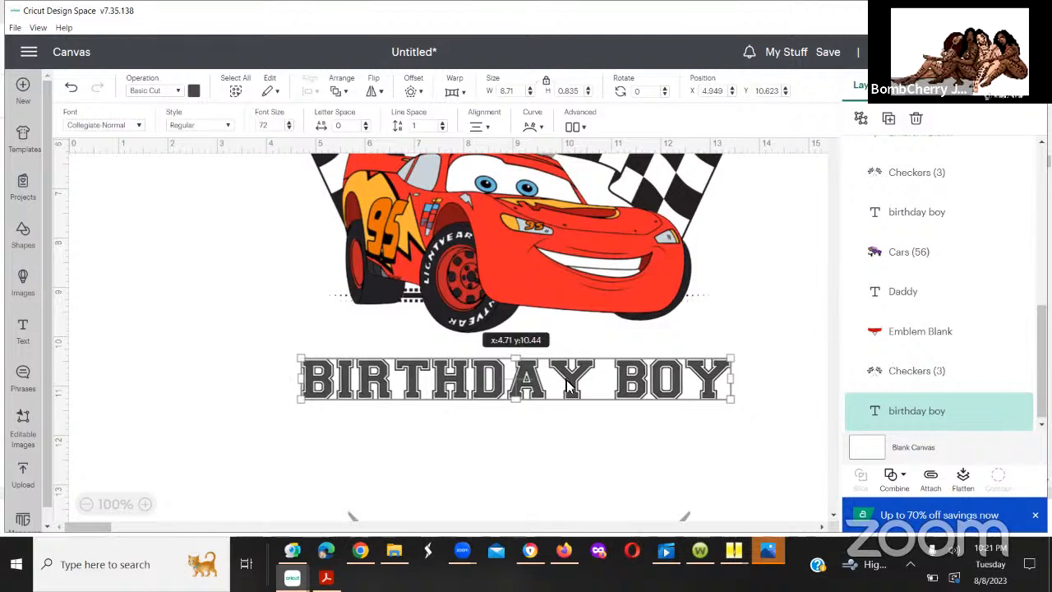
click(585, 453)
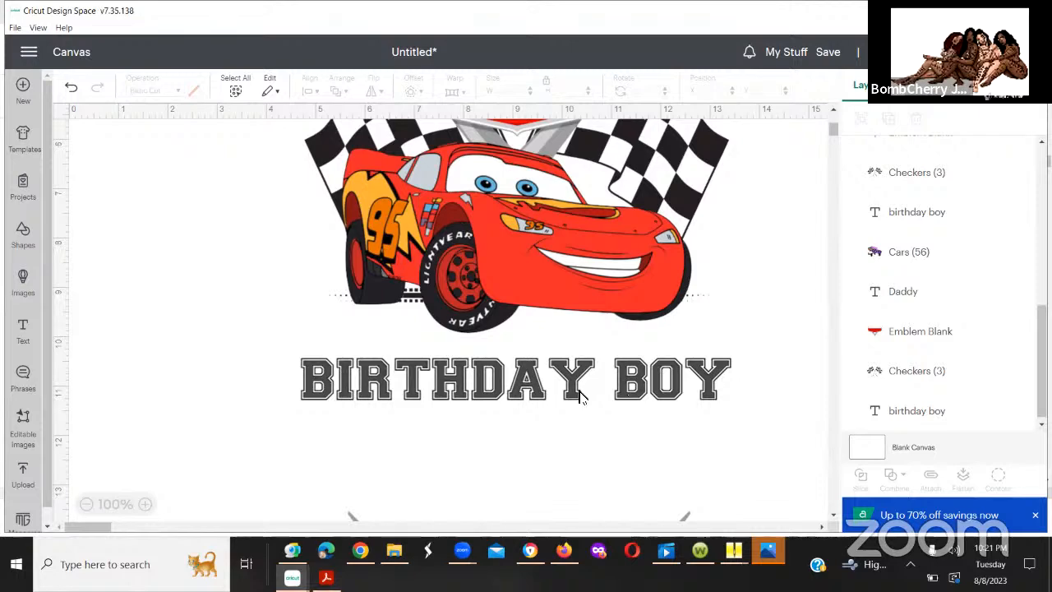
drag(572, 387, 573, 385)
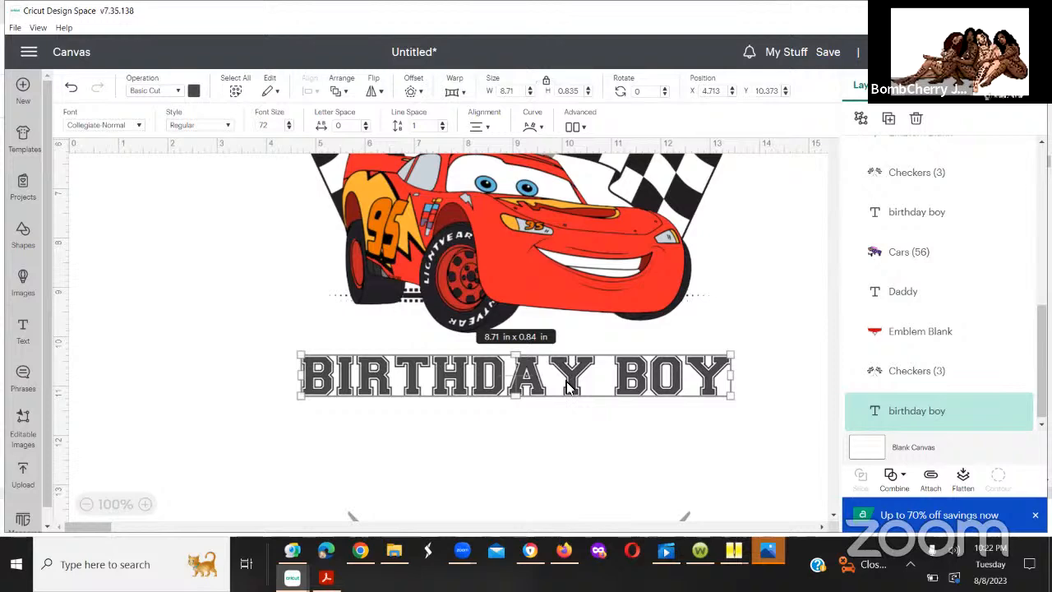
drag(570, 386, 573, 455)
Step: Enlarge the flattened red car design to about 9.49 by 8.2 in and reposition it at about X 3.54, Y 0.01
click(537, 242)
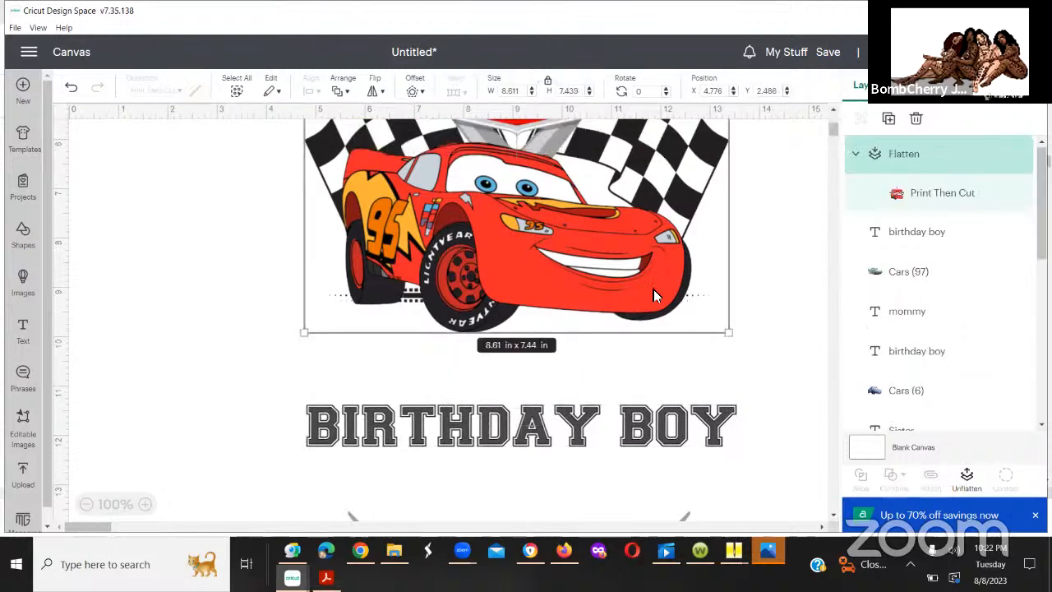
drag(728, 332, 695, 371)
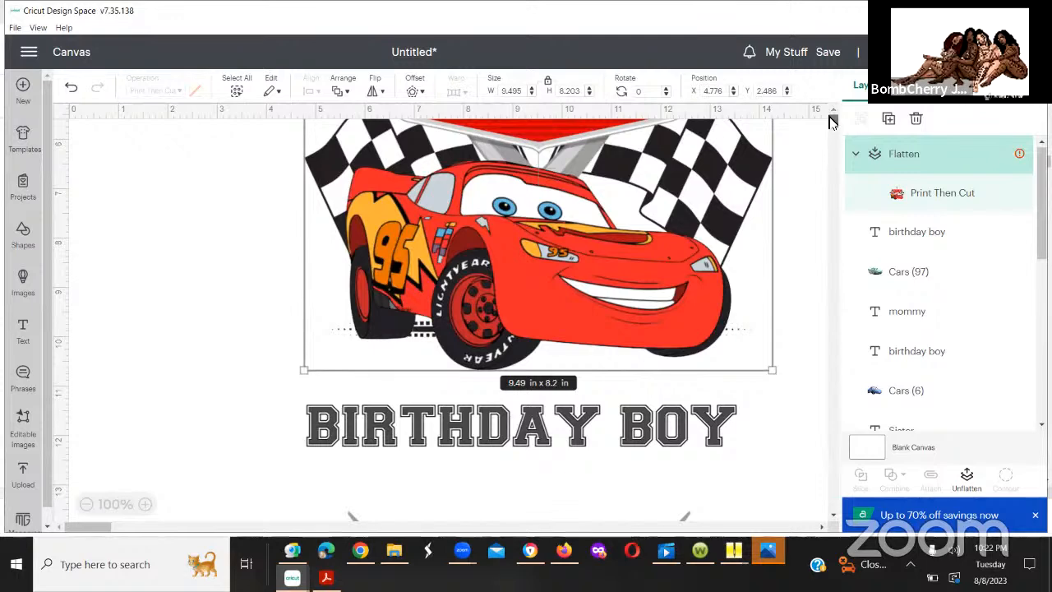
scroll(830, 122, up, 3)
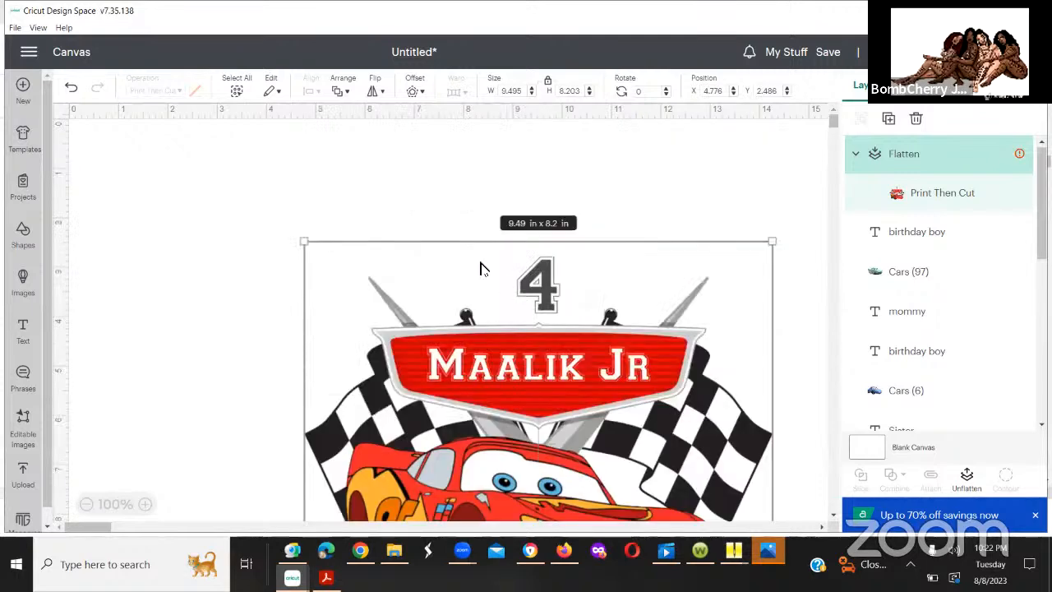
drag(480, 263, 441, 258)
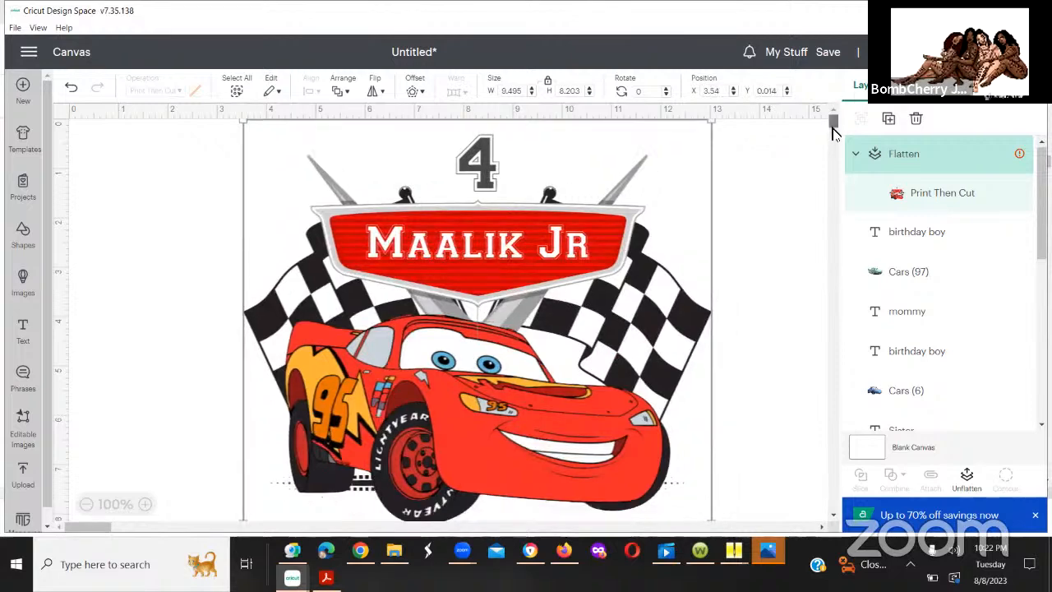
Step: Try the flattened red car design at about 10.2 by 8.81 in, and reduce it to about 8.89 by 7.68 in
scroll(832, 132, down, 3)
scroll(714, 216, down, 1)
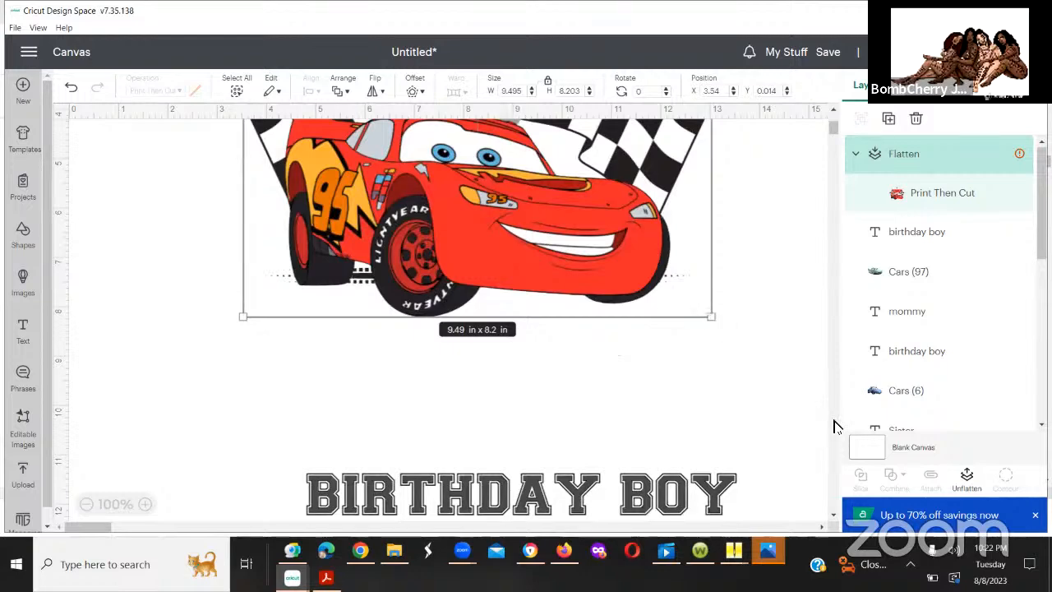
drag(712, 317, 748, 345)
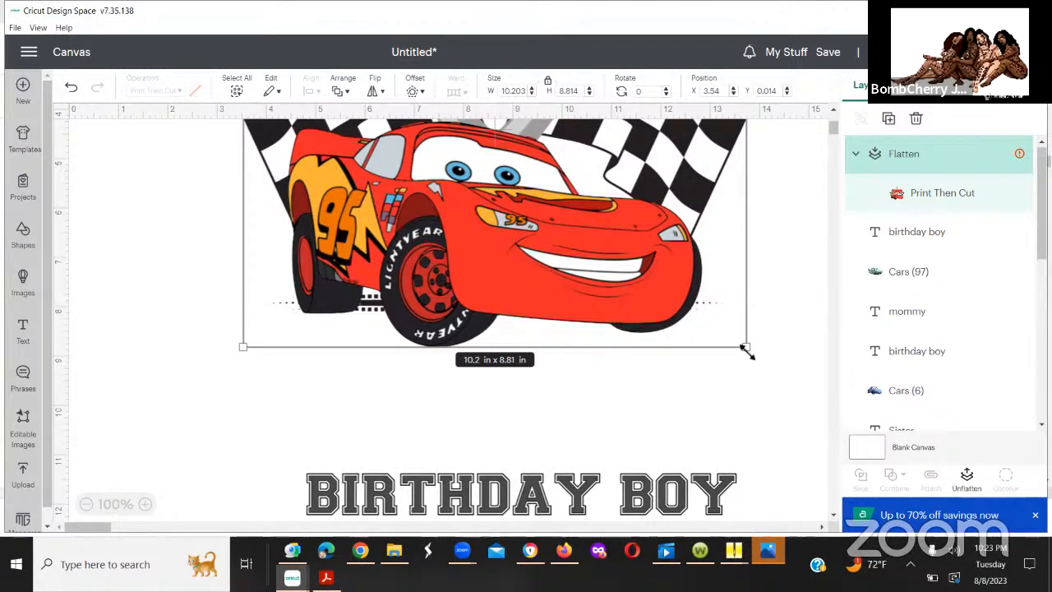
drag(745, 348, 652, 301)
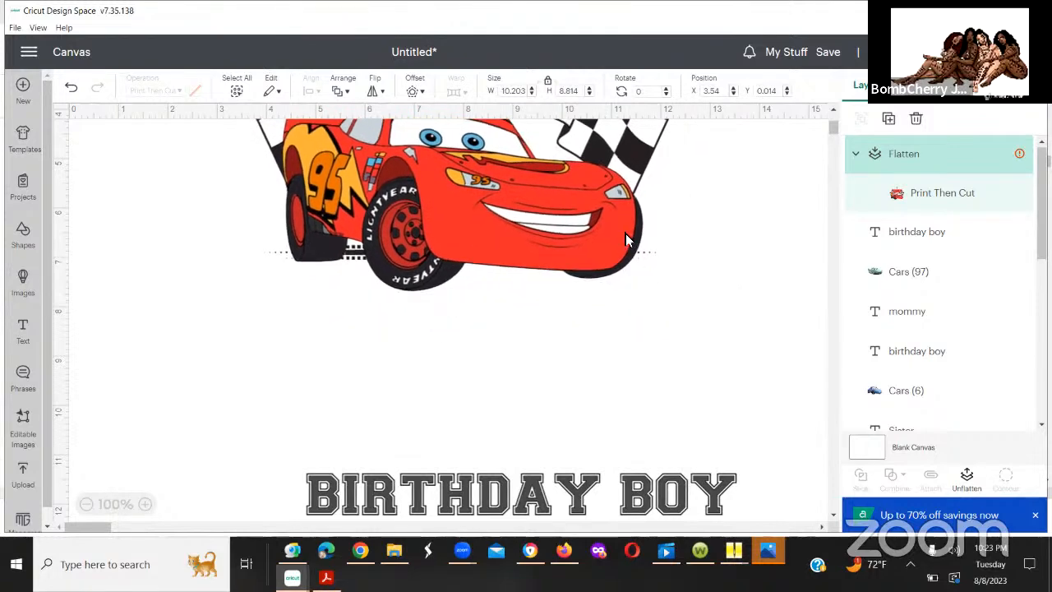
Step: Set the flattened red car design's width to 8 in, keeping its proportions
click(551, 241)
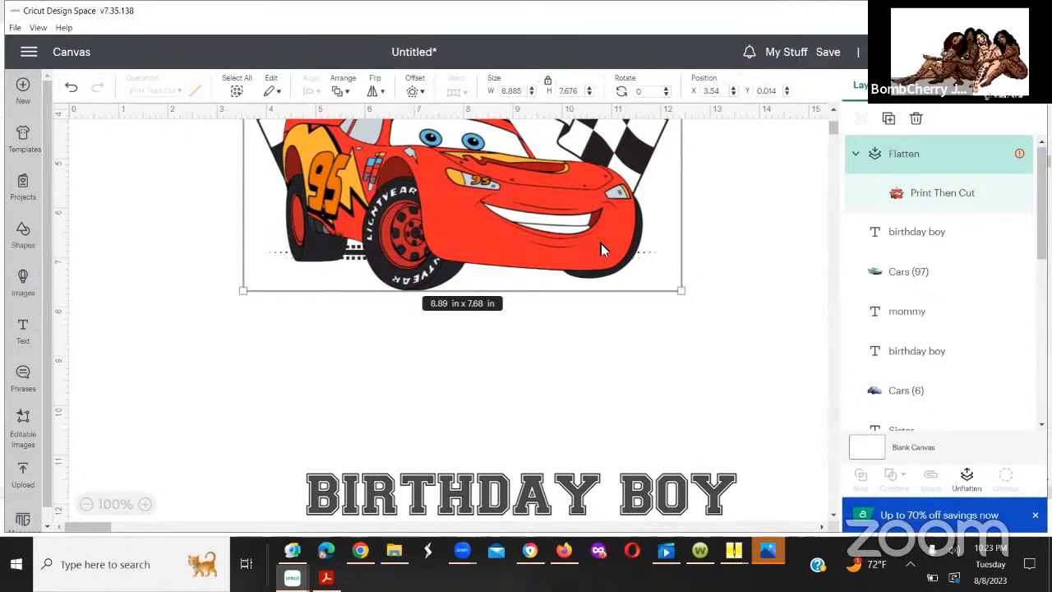
click(488, 95)
click(488, 97)
click(532, 94)
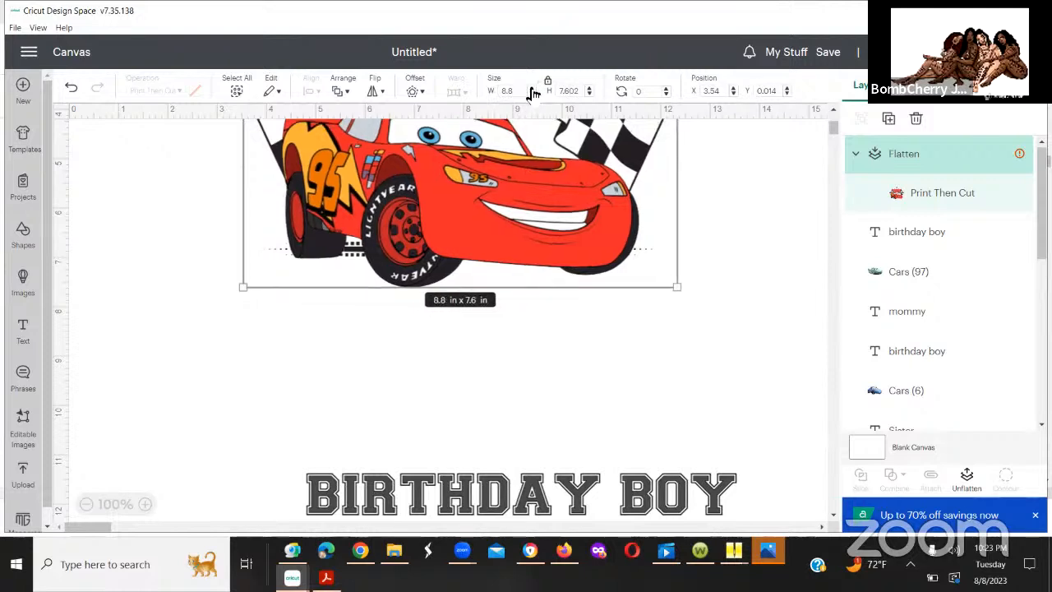
click(532, 94)
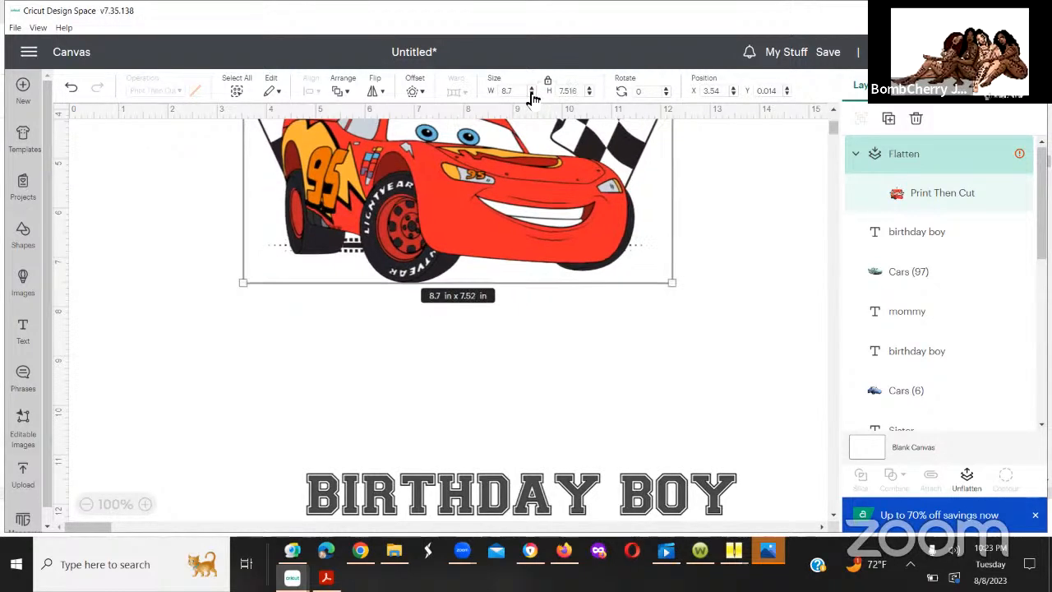
click(532, 93)
click(532, 94)
click(532, 94)
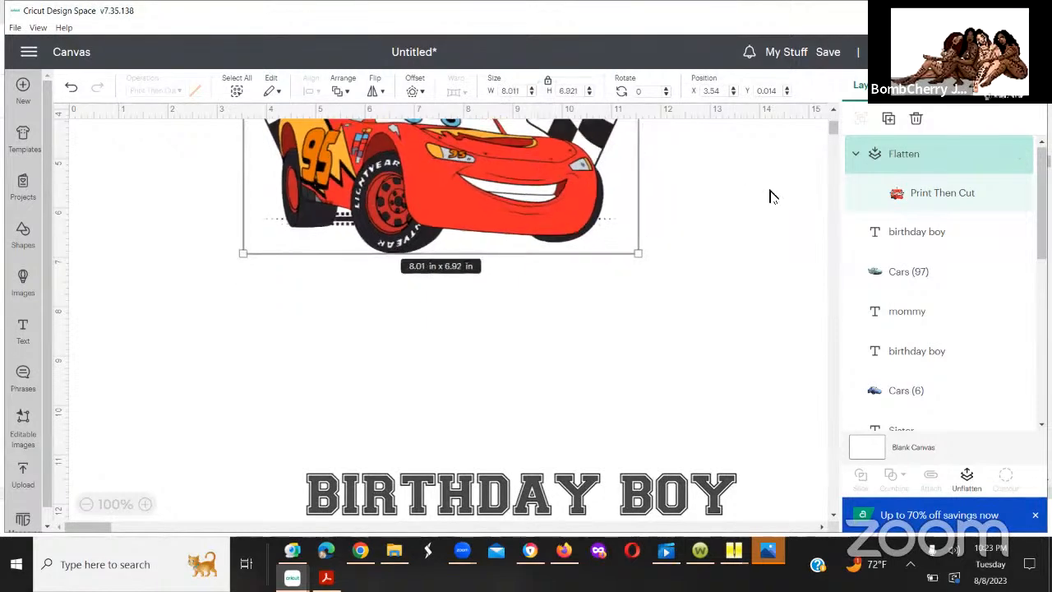
click(532, 96)
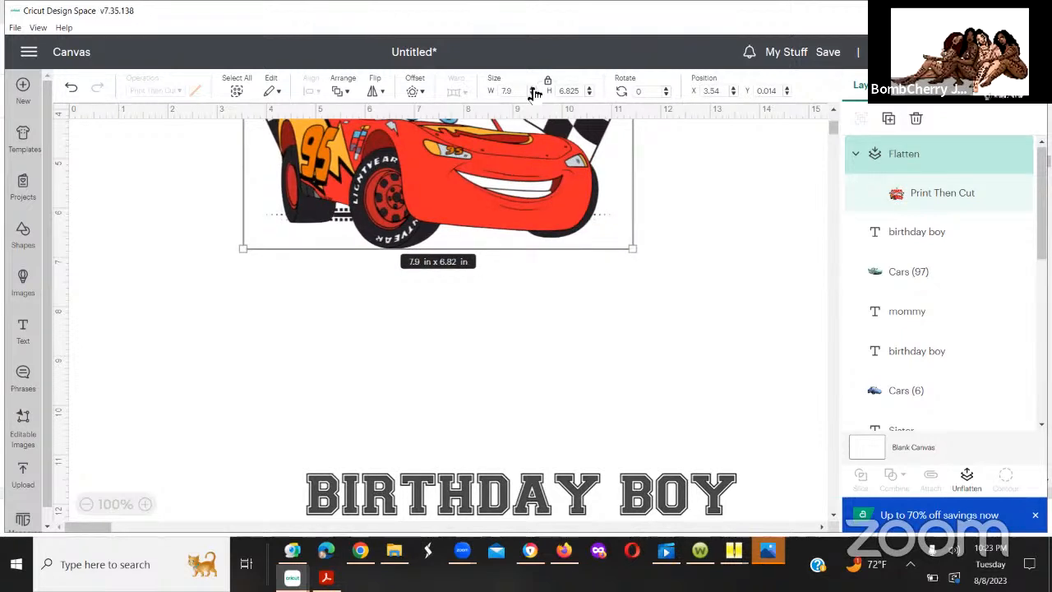
click(533, 88)
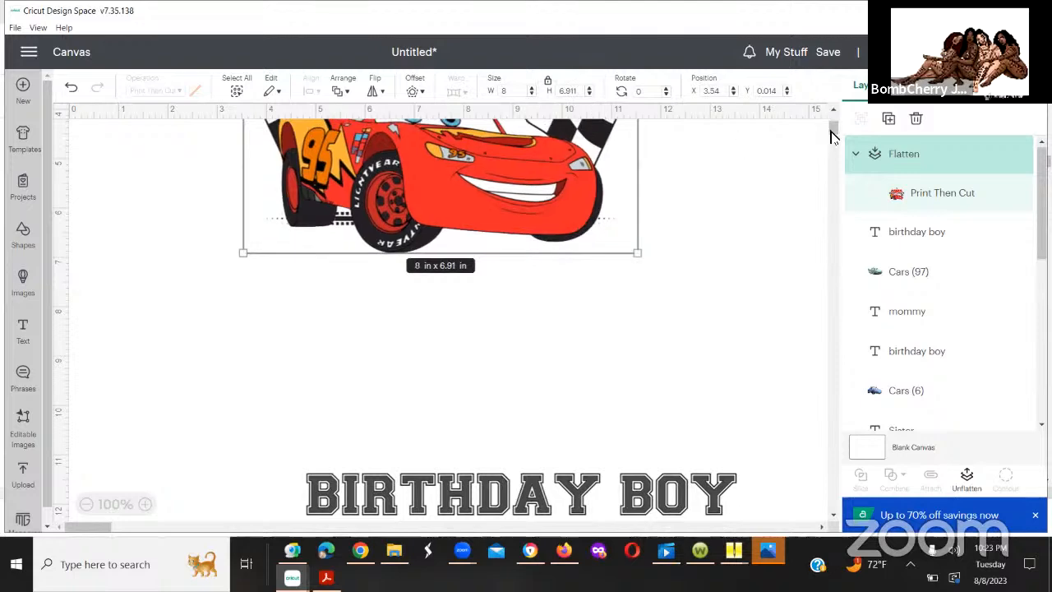
Step: Move the "birthday boy" text to about X 3.10, Y 7.97 beneath the red car and enlarge it to about 8.85 by 0.85 in
click(834, 110)
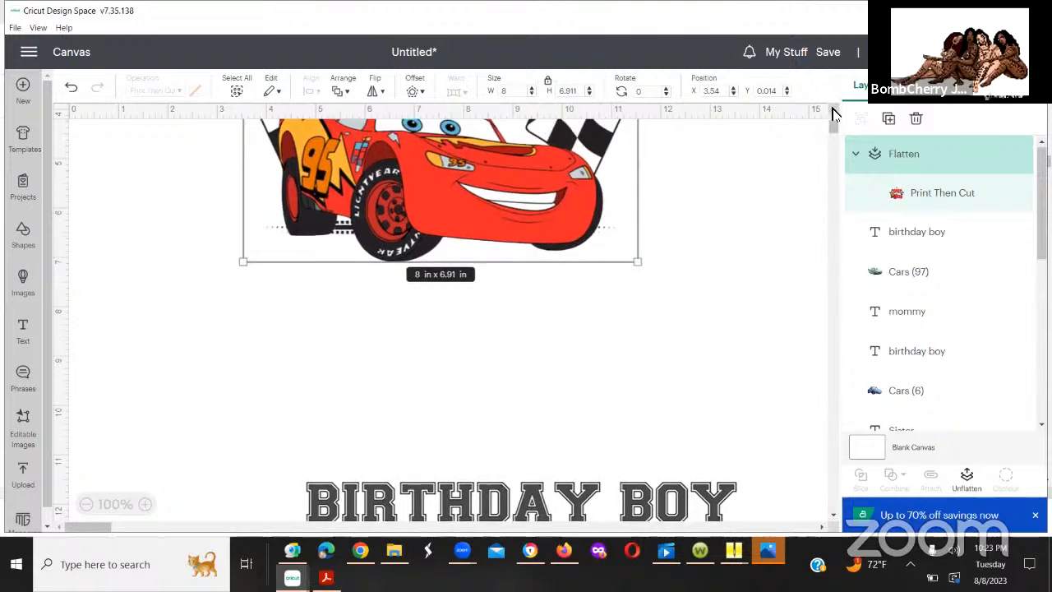
click(833, 110)
scroll(834, 120, up, 2)
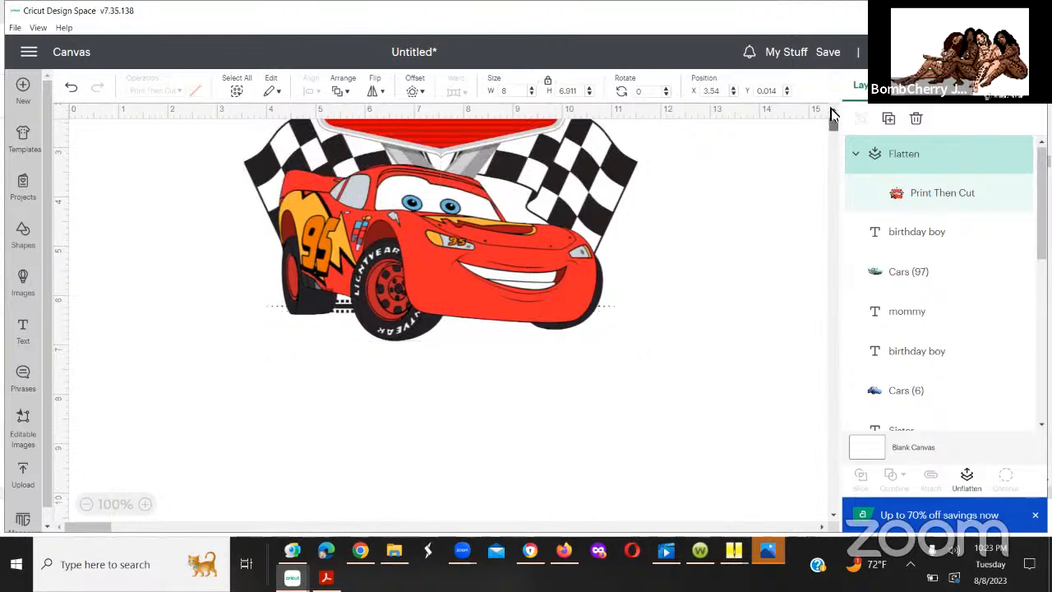
scroll(833, 117, down, 2)
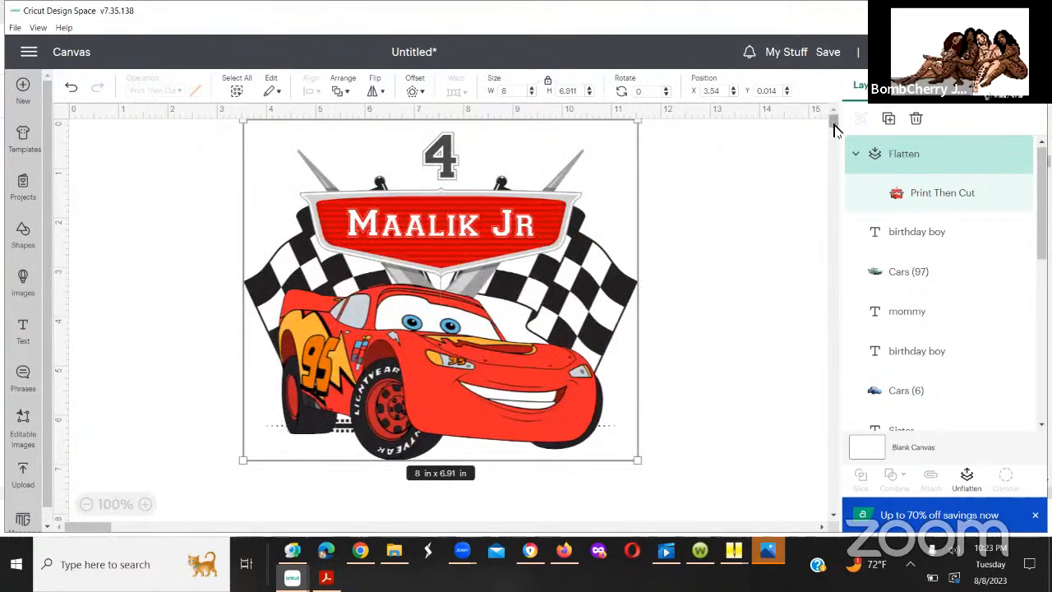
scroll(833, 133, down, 2)
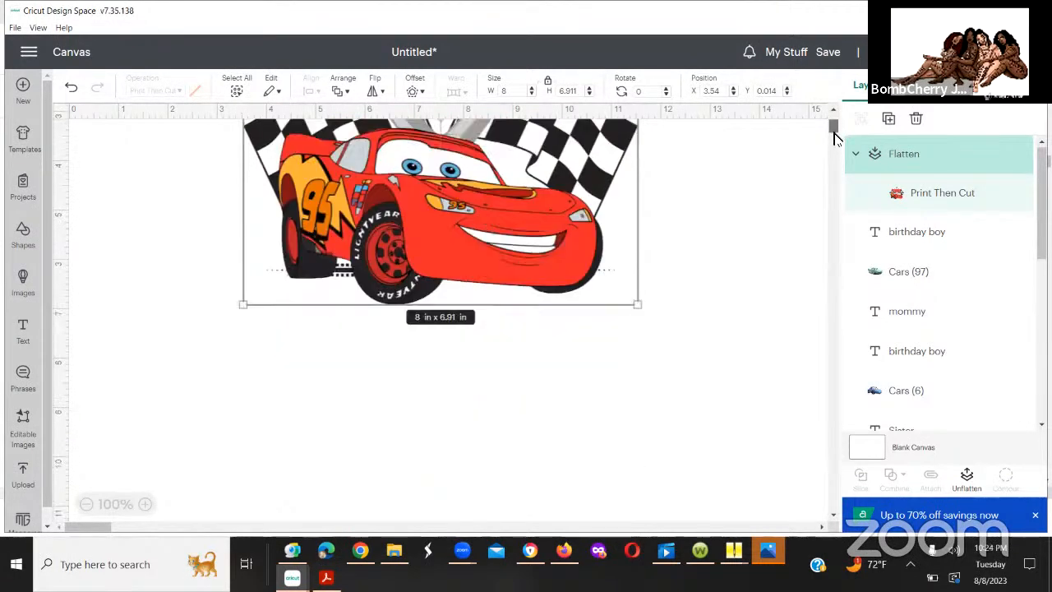
scroll(498, 370, down, 2)
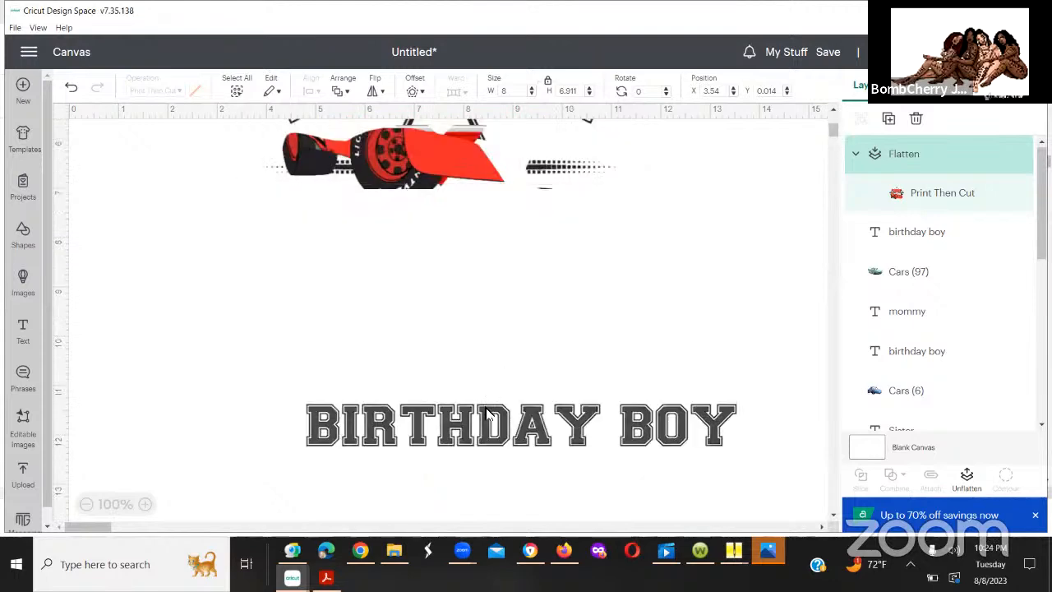
drag(480, 419, 390, 232)
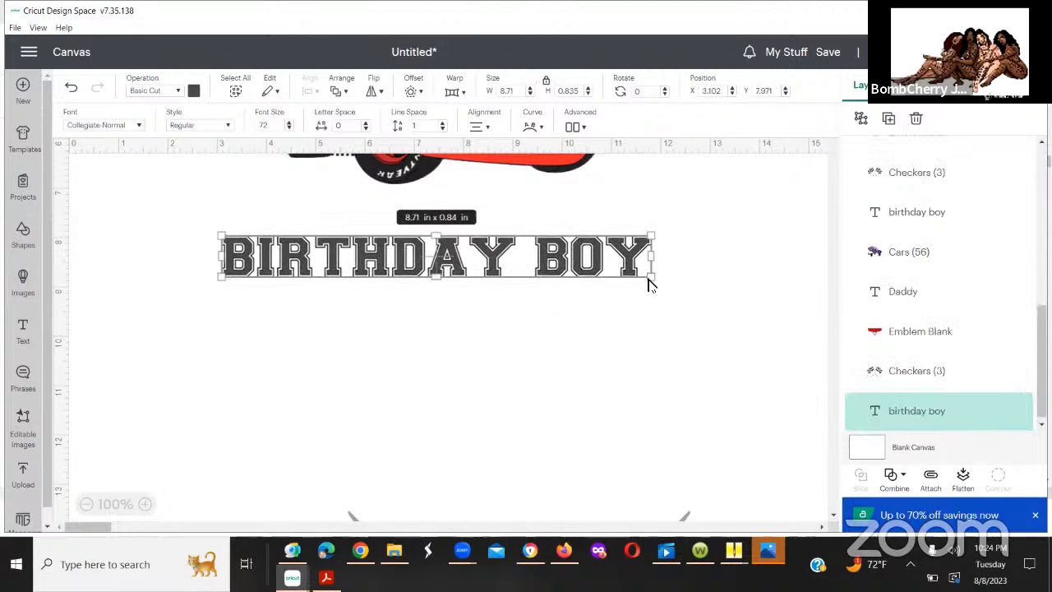
drag(651, 280, 521, 282)
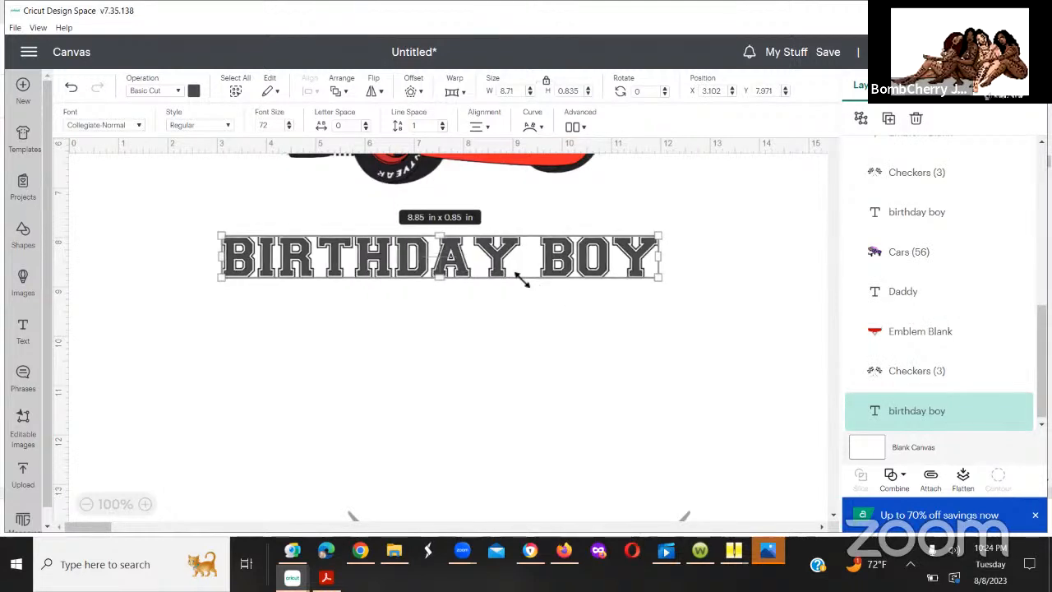
click(822, 148)
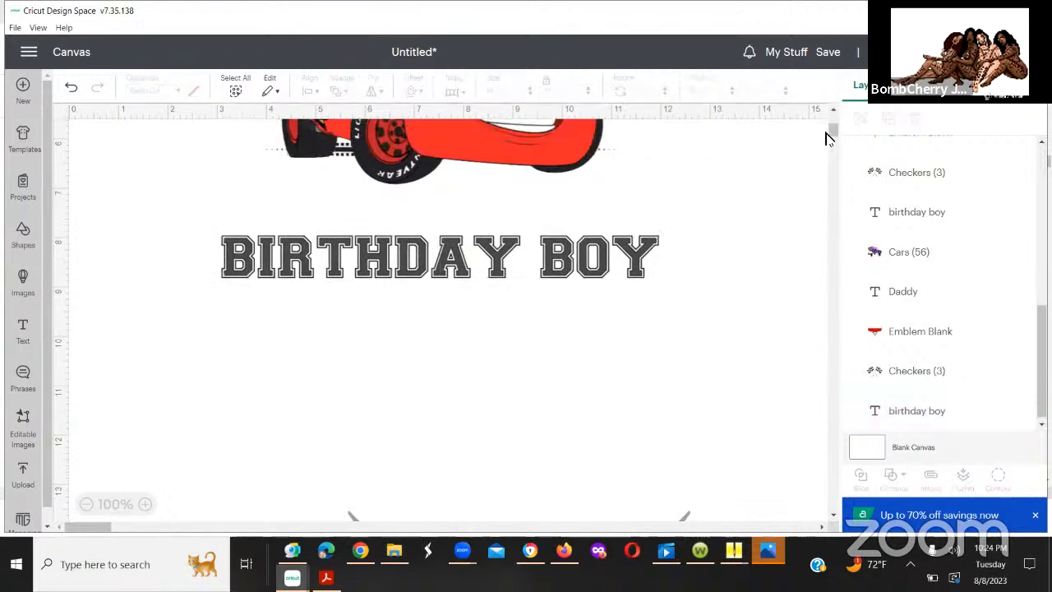
scroll(832, 127, up, 5)
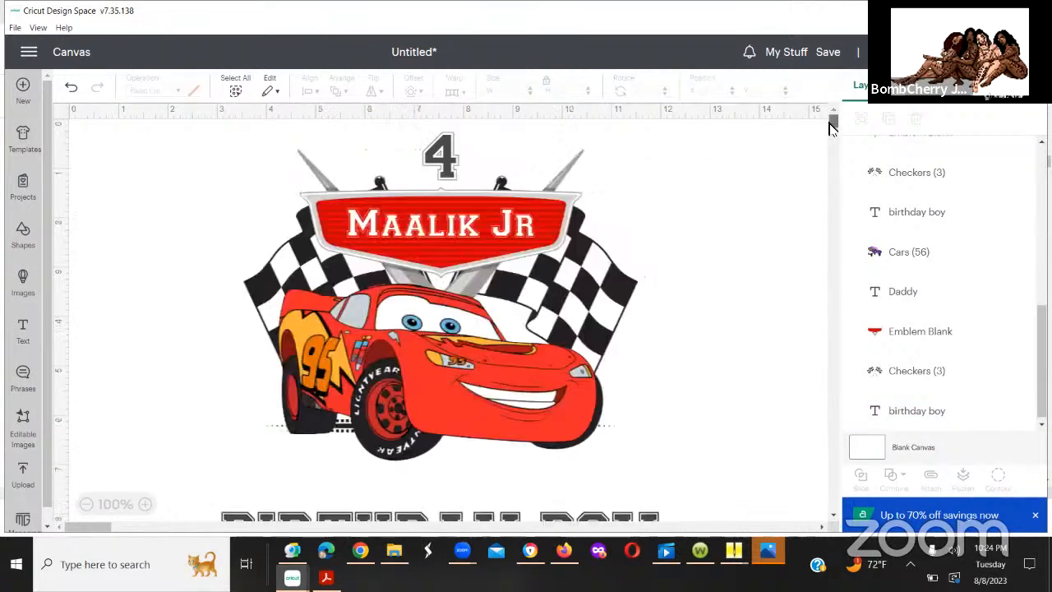
Step: Move the "birthday boy" text closer beneath the flattened red car design, to about X 3.06, Y 7.62
scroll(832, 127, down, 1)
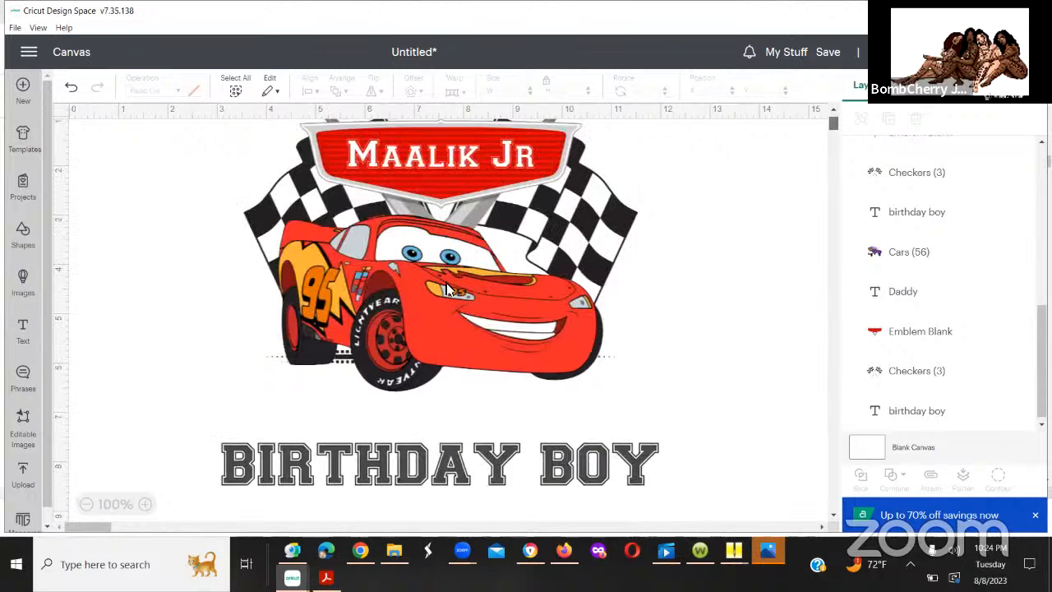
click(447, 289)
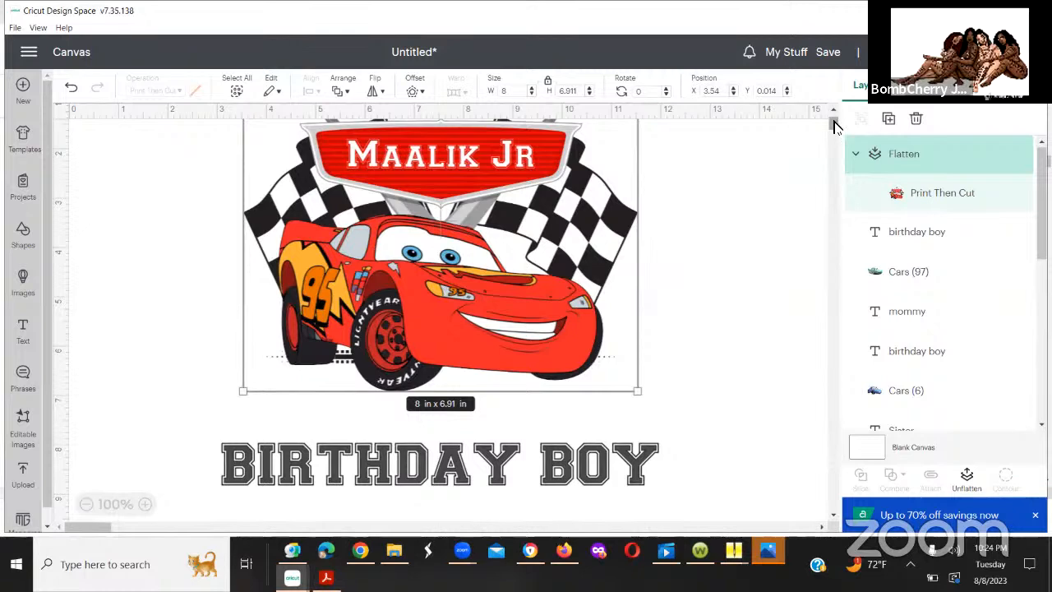
drag(834, 125, 834, 131)
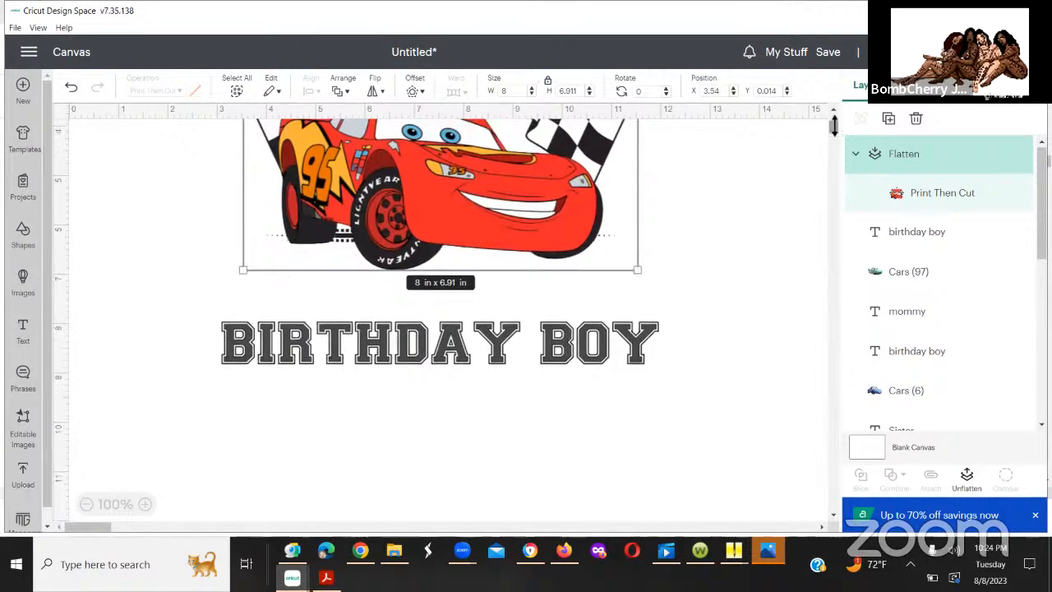
click(554, 332)
drag(560, 346, 554, 332)
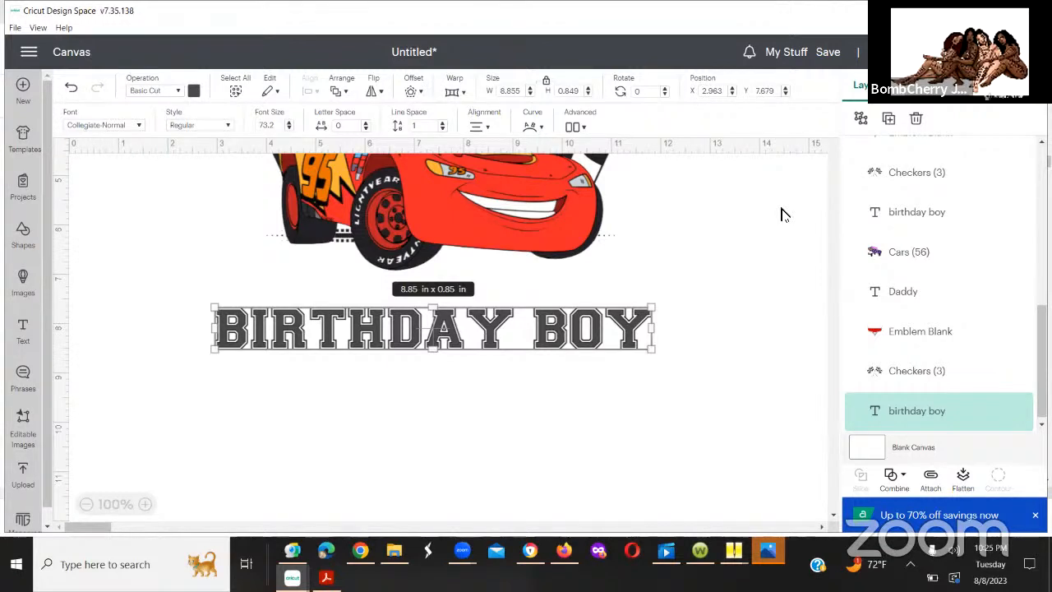
click(627, 333)
drag(627, 333, 633, 331)
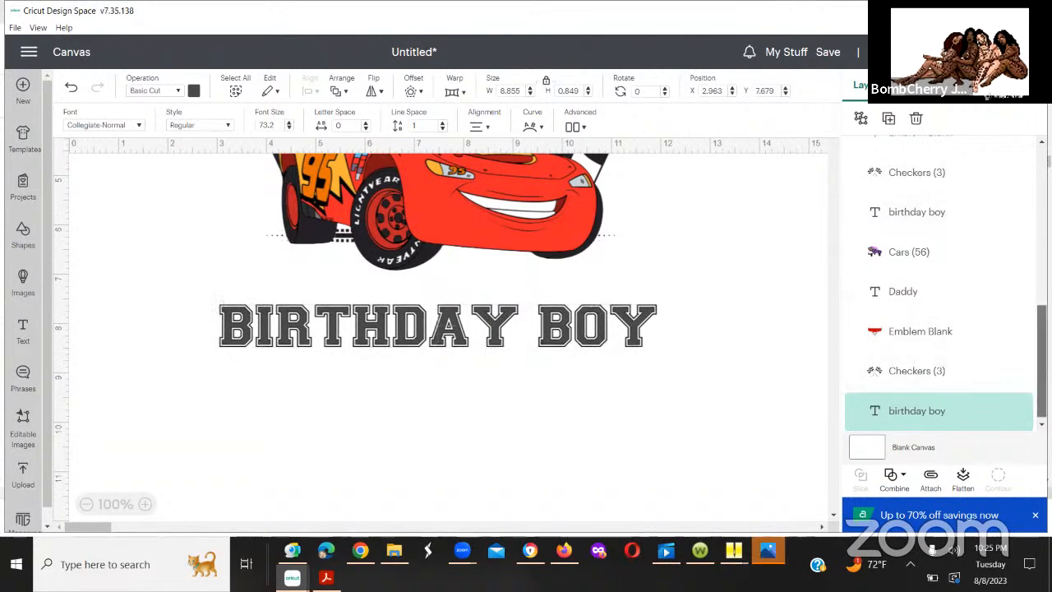
Step: Look through the layers and compare the red car design with the purple-car "Daddy" design further down the canvas
scroll(937, 288, down, 1)
drag(1042, 355, 1041, 246)
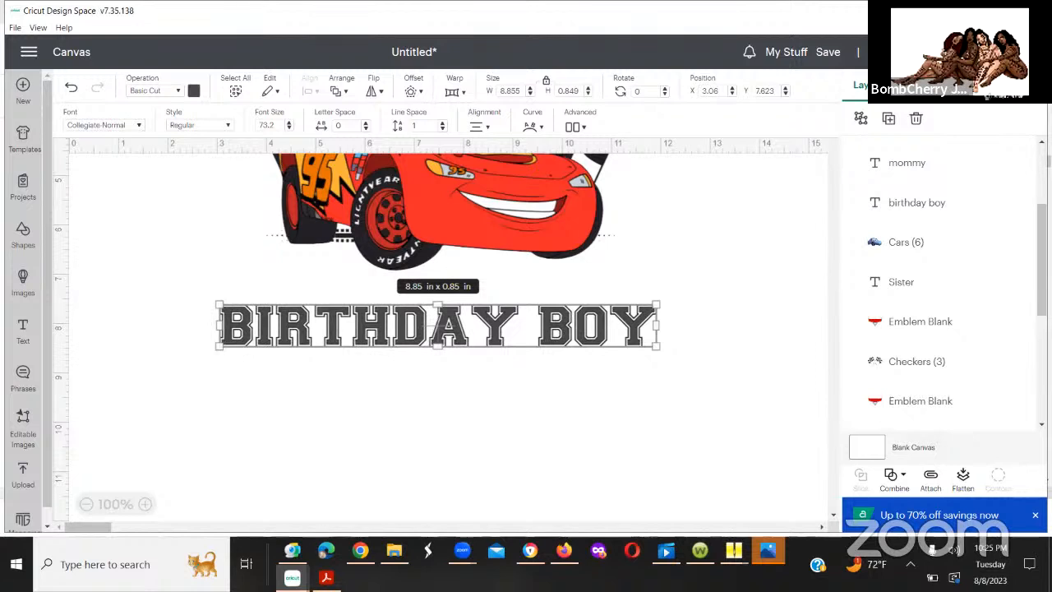
mouse_move(1042, 259)
mouse_down()
mouse_move(1042, 286)
mouse_move(1042, 262)
mouse_up()
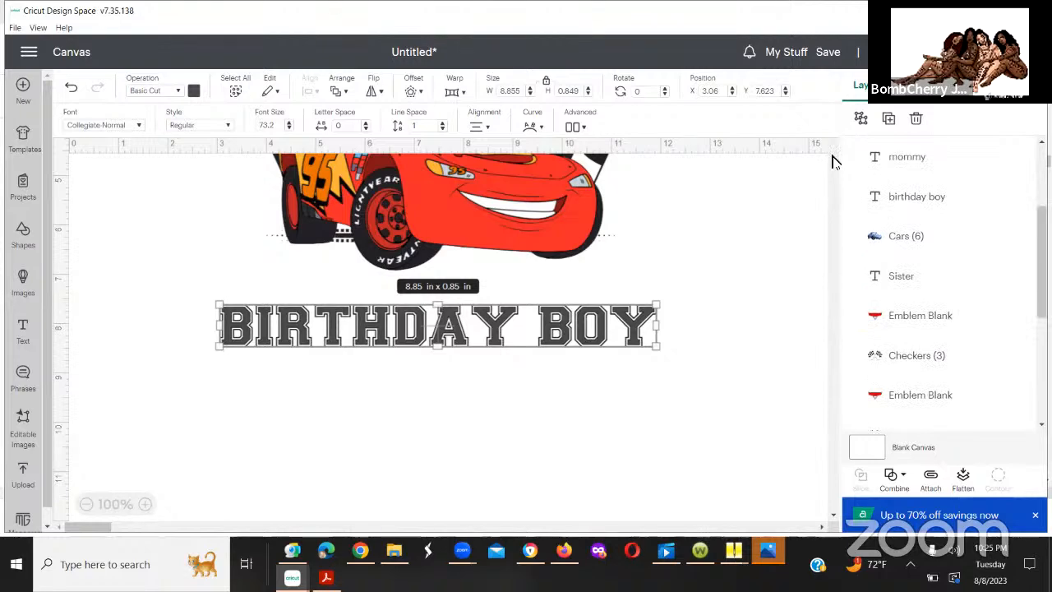
drag(832, 155, 833, 156)
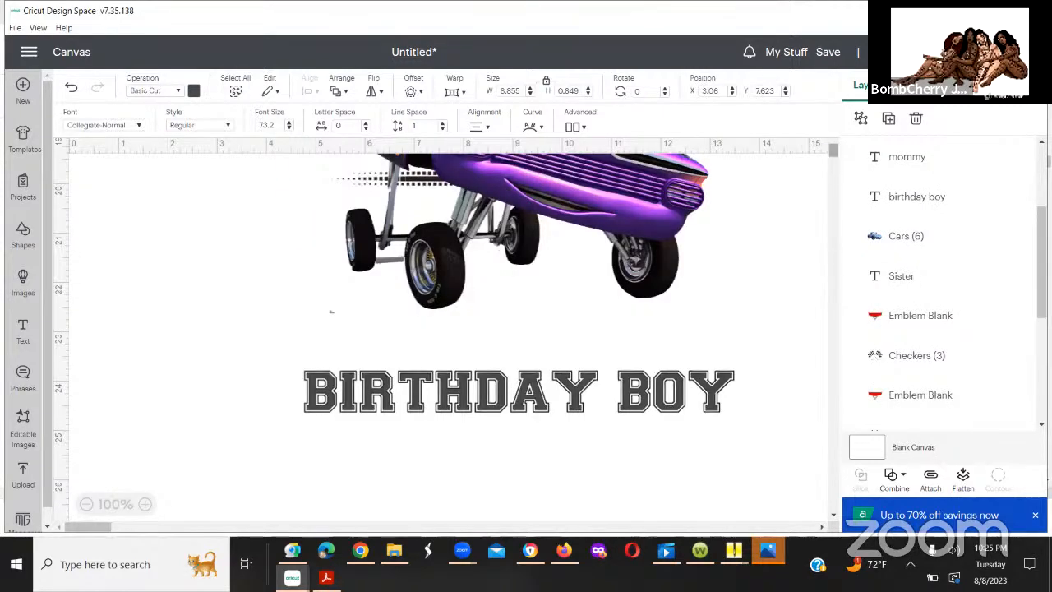
drag(1042, 260, 1042, 213)
mouse_move(833, 153)
mouse_down()
mouse_move(837, 175)
mouse_move(834, 149)
mouse_up()
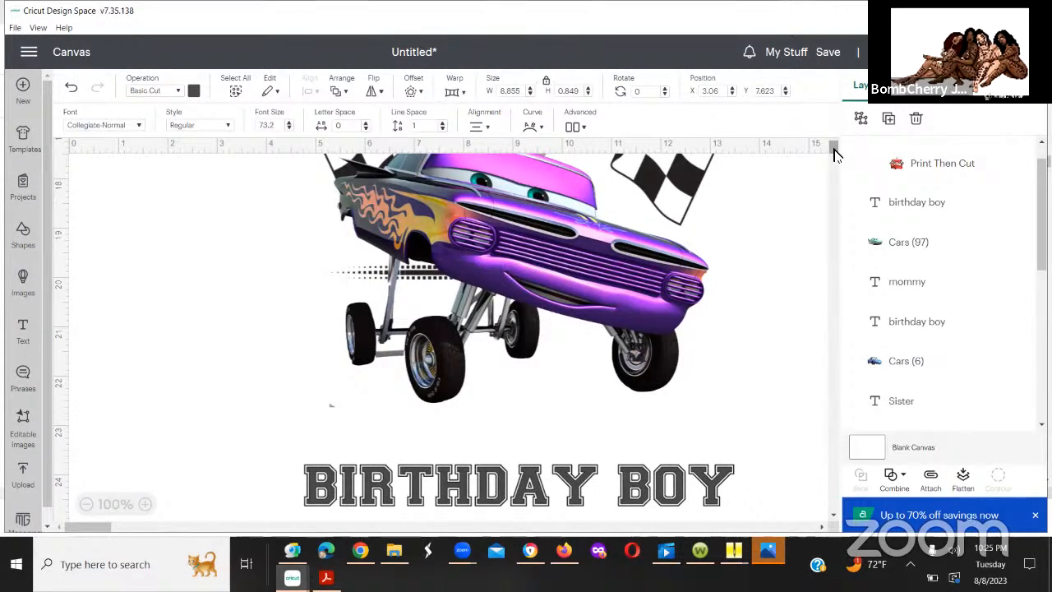
scroll(831, 151, down, 2)
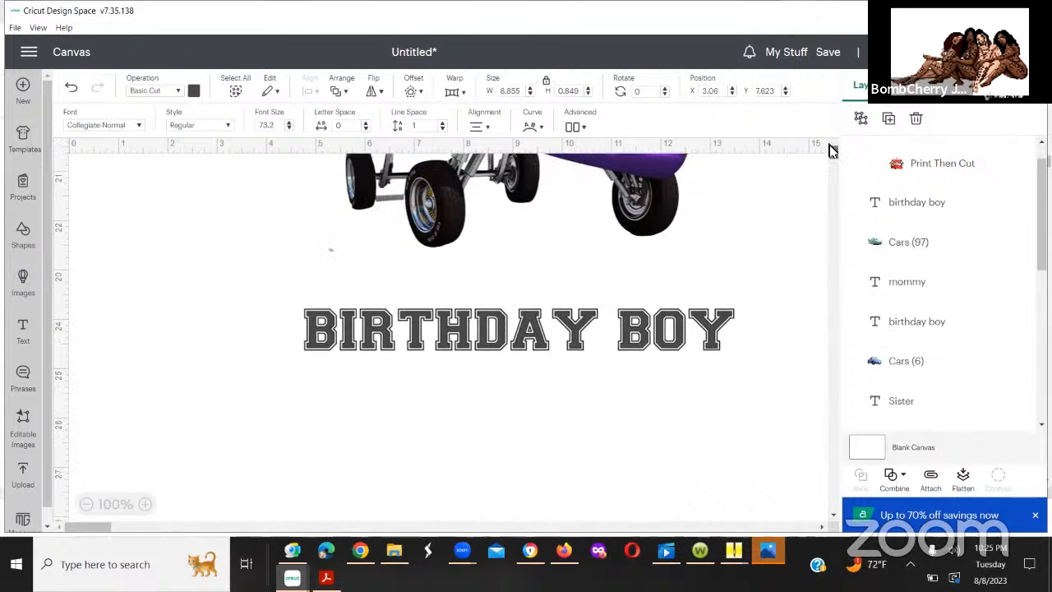
scroll(832, 150, up, 4)
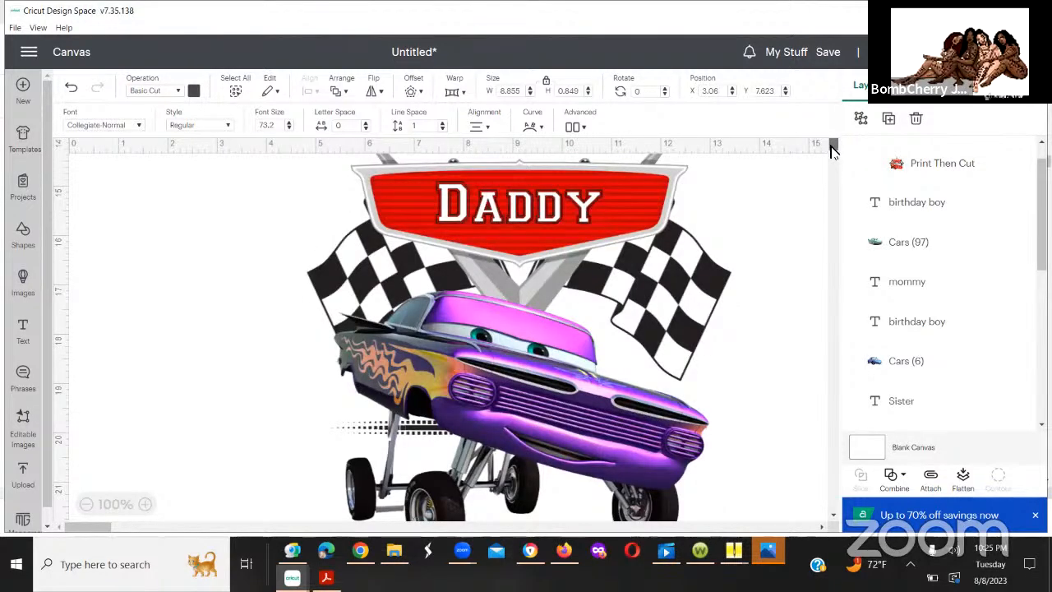
scroll(832, 146, down, 1)
scroll(831, 140, up, 5)
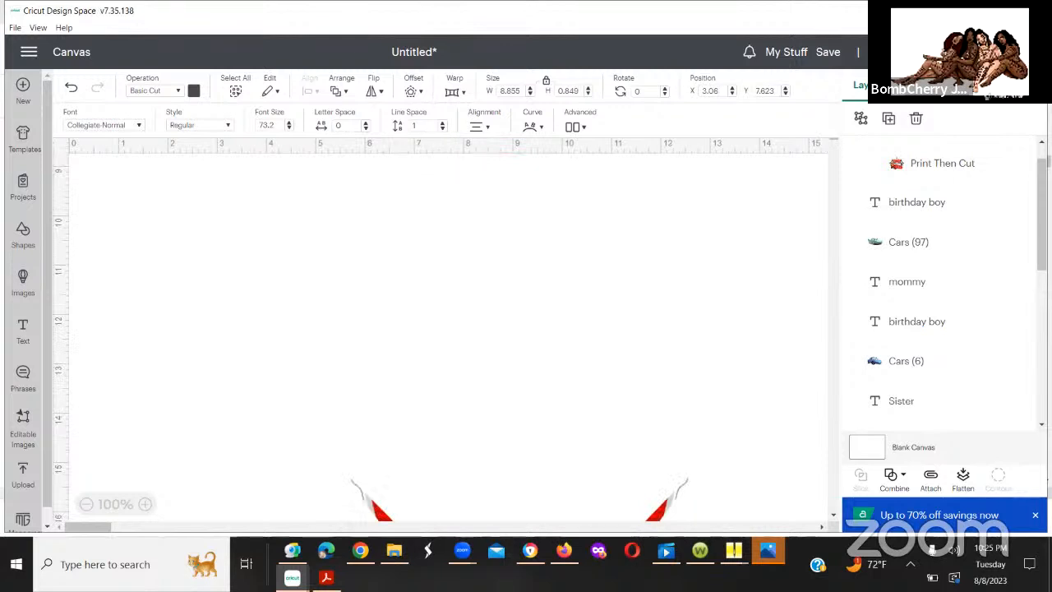
scroll(846, 159, up, 1)
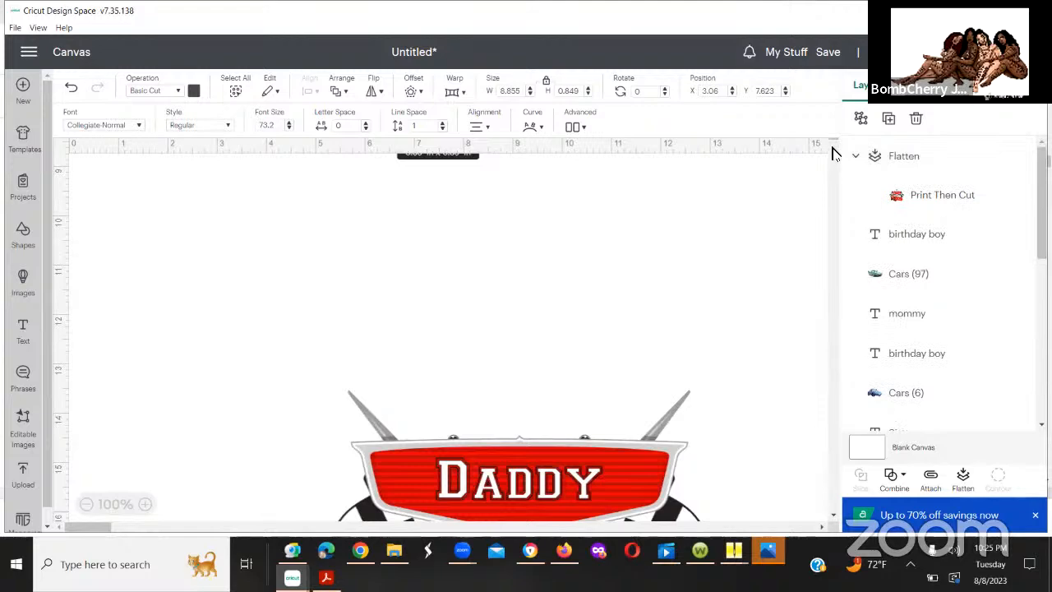
scroll(832, 141, down, 5)
scroll(833, 136, down, 3)
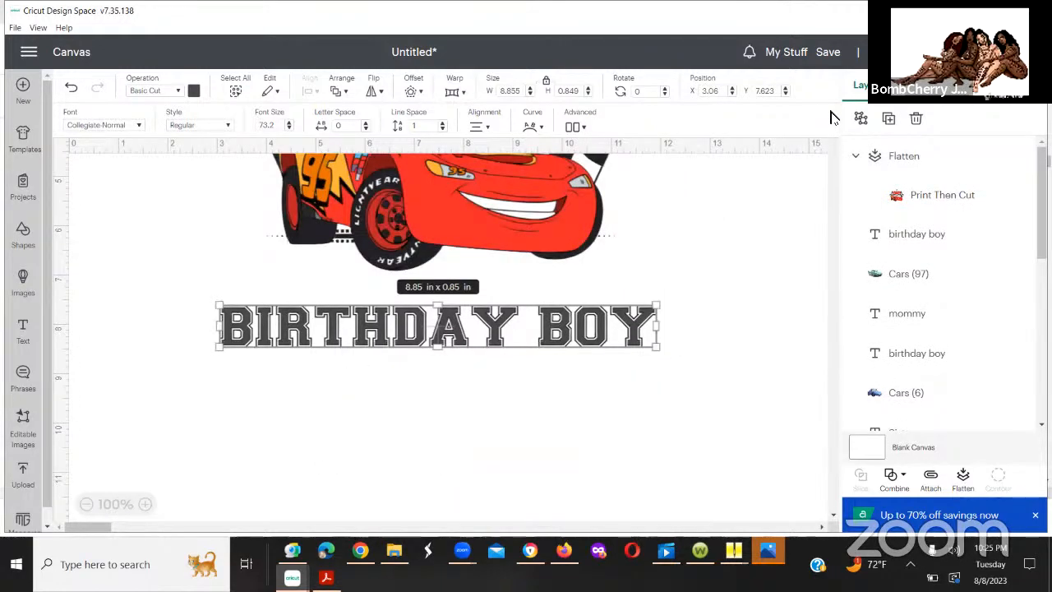
scroll(832, 115, up, 2)
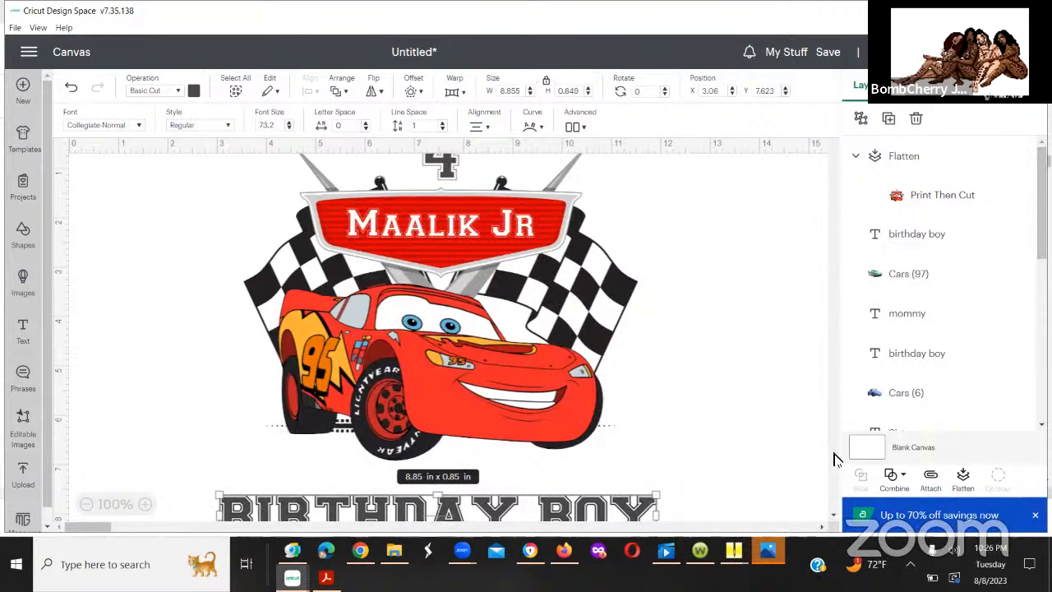
scroll(833, 458, down, 5)
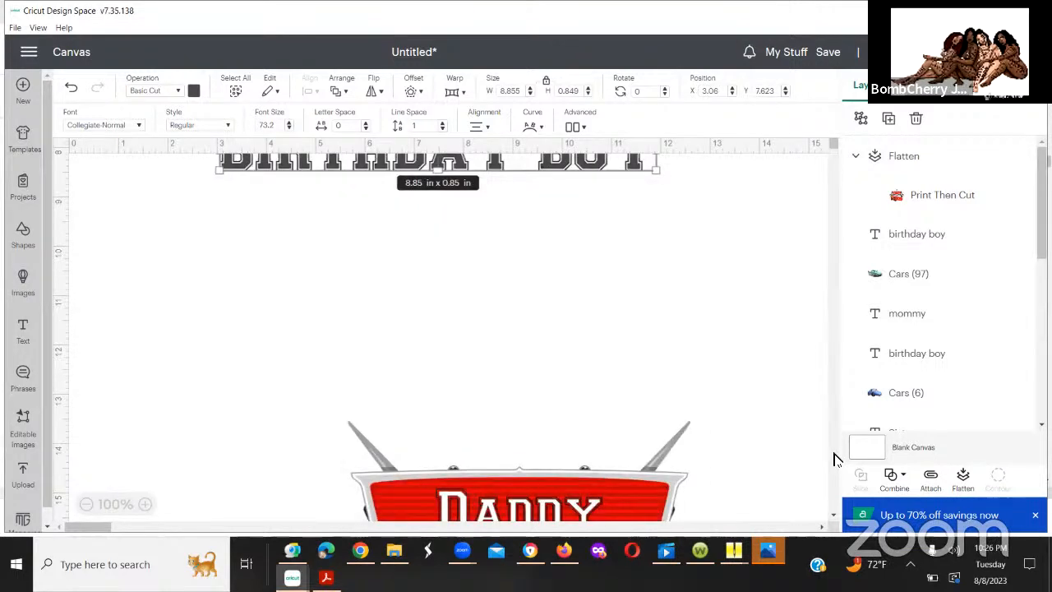
scroll(739, 399, down, 5)
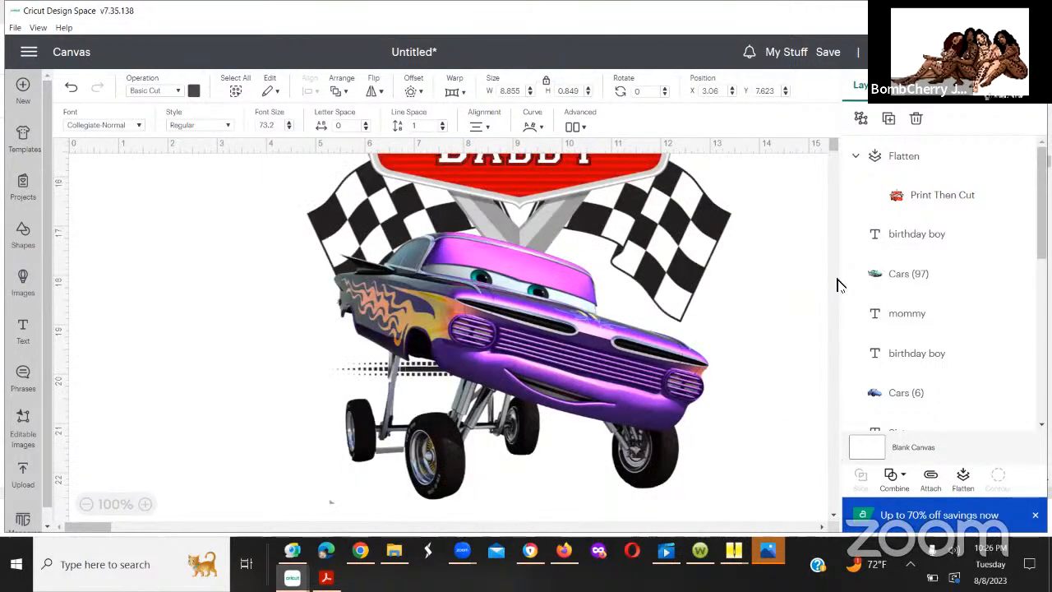
Step: Select all parts of the purple-car "Daddy" design, without the text below it, and center them horizontally on one another
drag(830, 147, 828, 140)
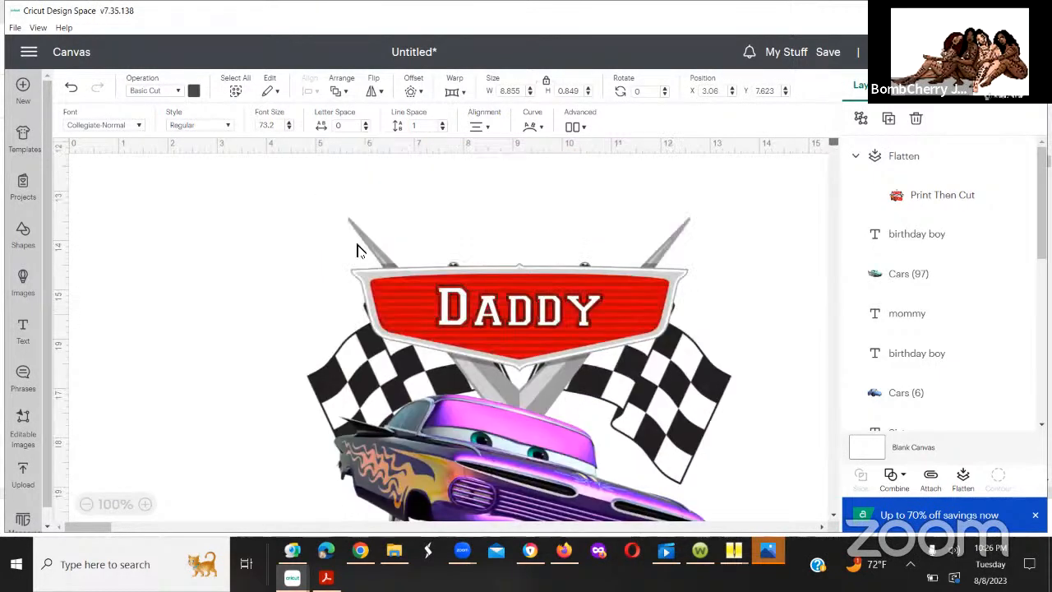
scroll(357, 248, down, 1)
drag(262, 184, 768, 500)
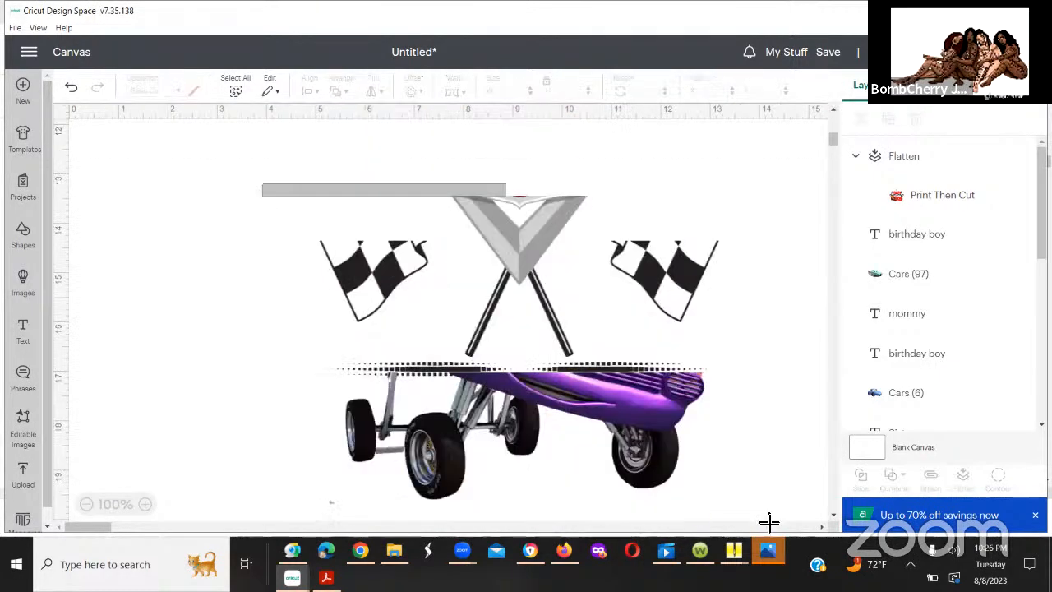
drag(773, 573, 772, 573)
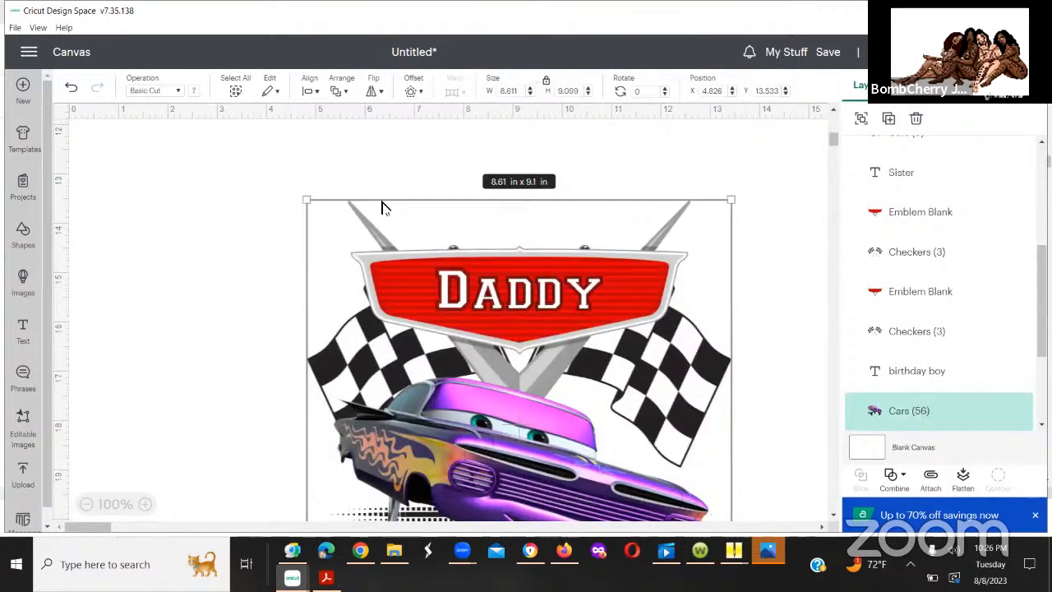
click(311, 92)
click(333, 168)
Step: Check the selected "Daddy" design from the emblem down to the car's wheels and the text beneath
drag(833, 137, 833, 145)
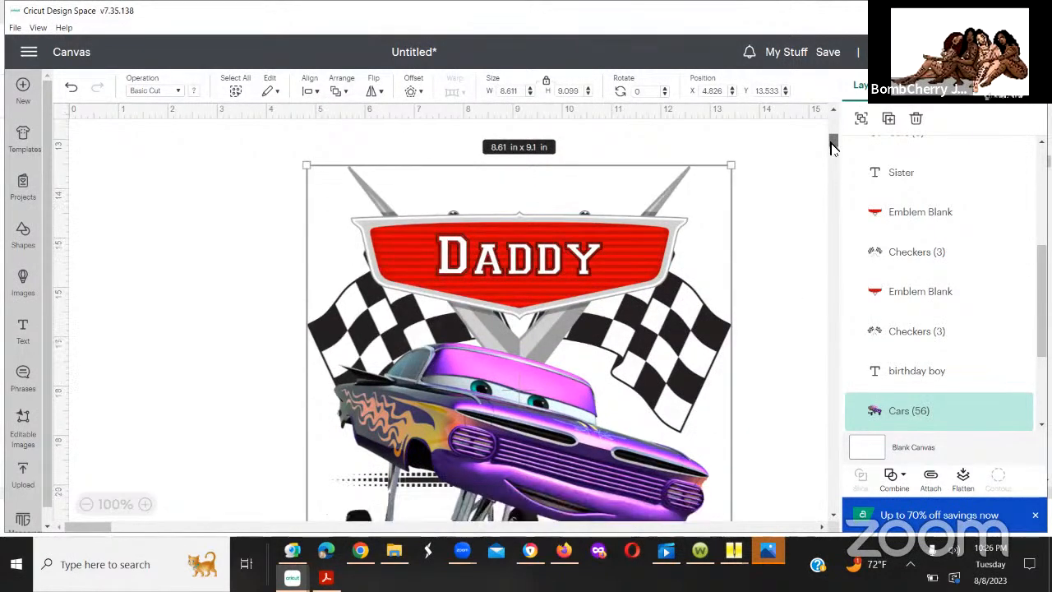
scroll(833, 147, down, 2)
scroll(833, 146, down, 1)
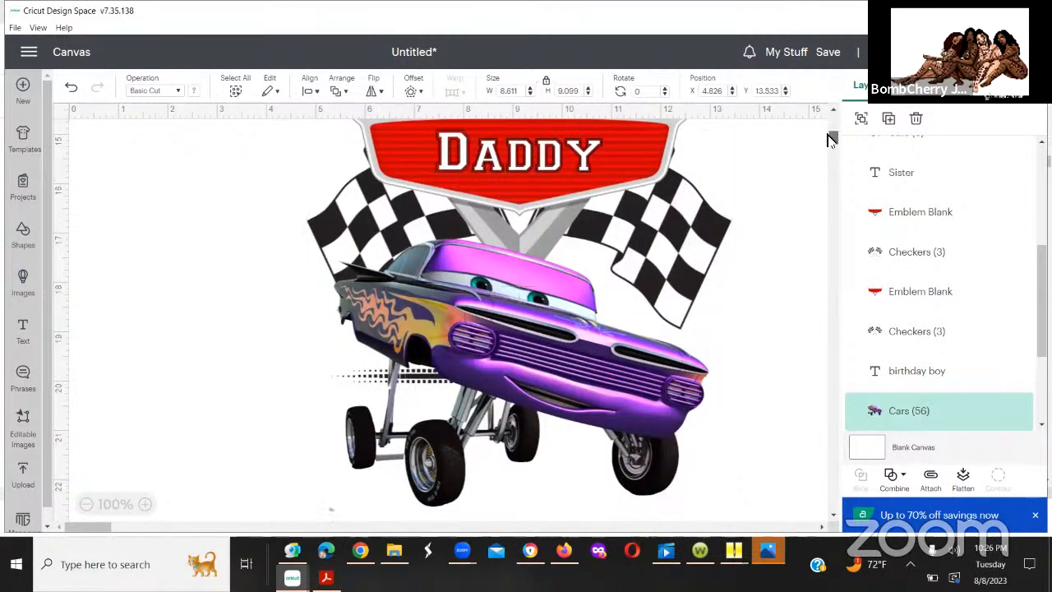
scroll(830, 140, up, 4)
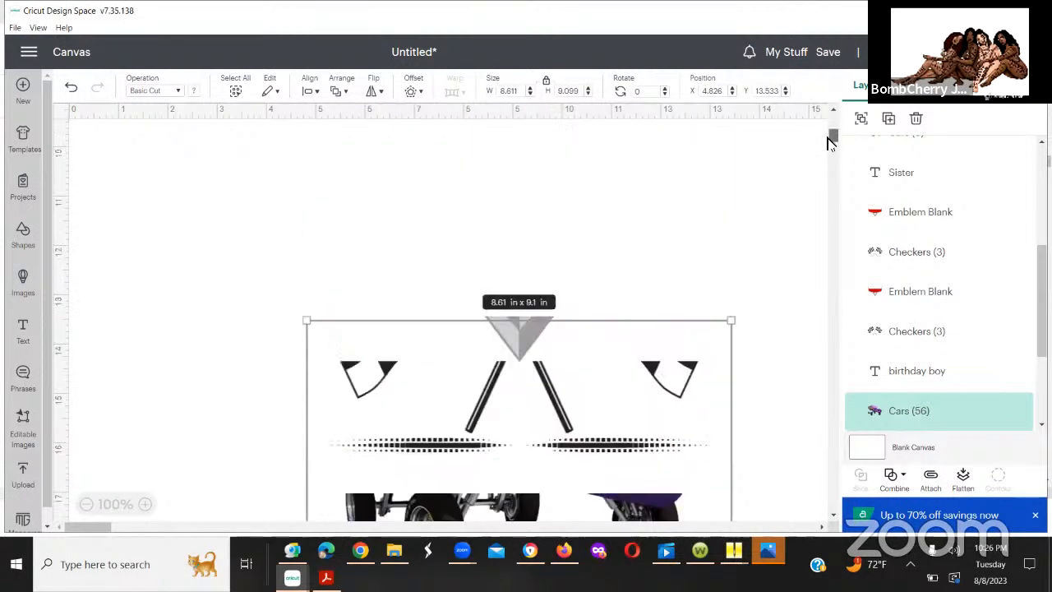
scroll(830, 143, down, 2)
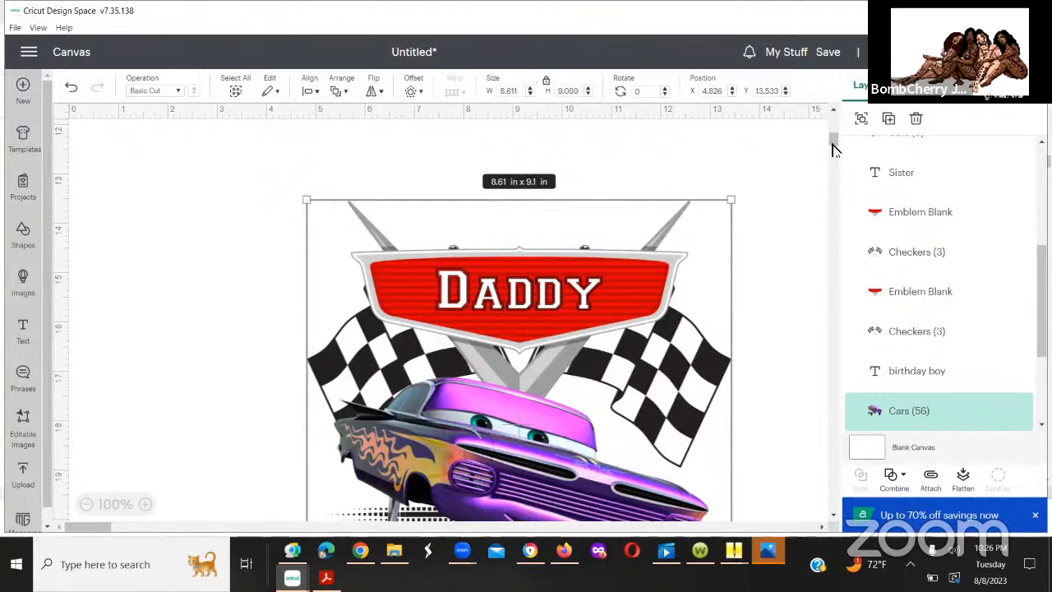
scroll(832, 164, down, 3)
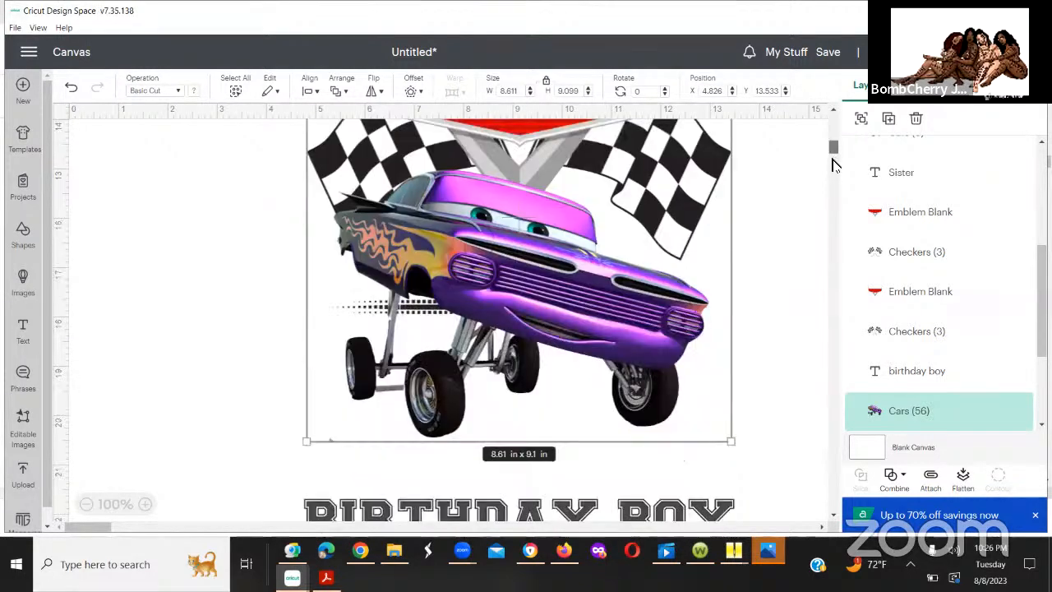
scroll(832, 160, down, 2)
scroll(830, 155, up, 3)
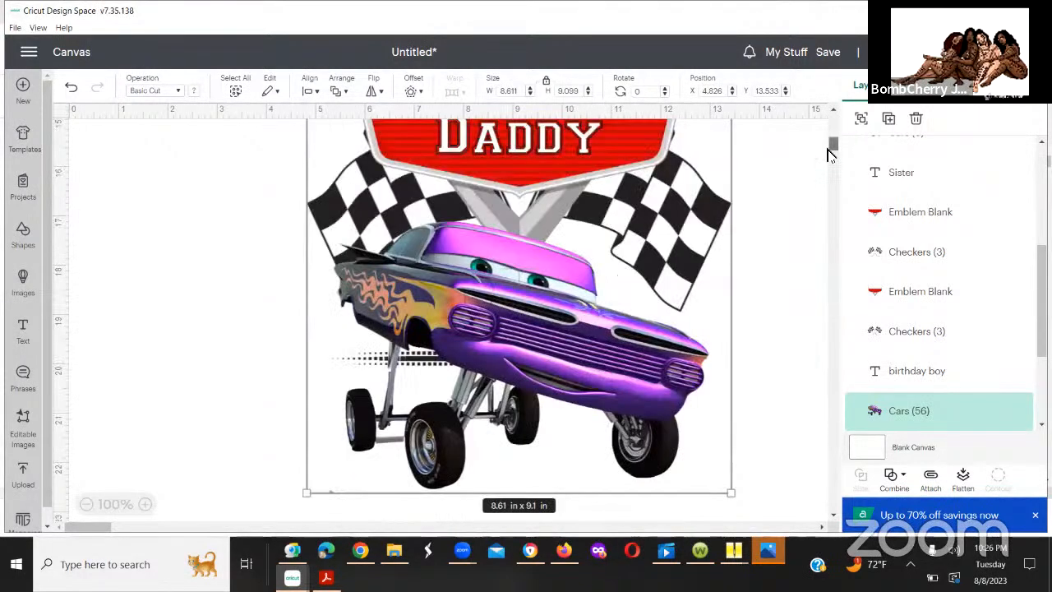
scroll(830, 154, up, 1)
scroll(830, 154, up, 1)
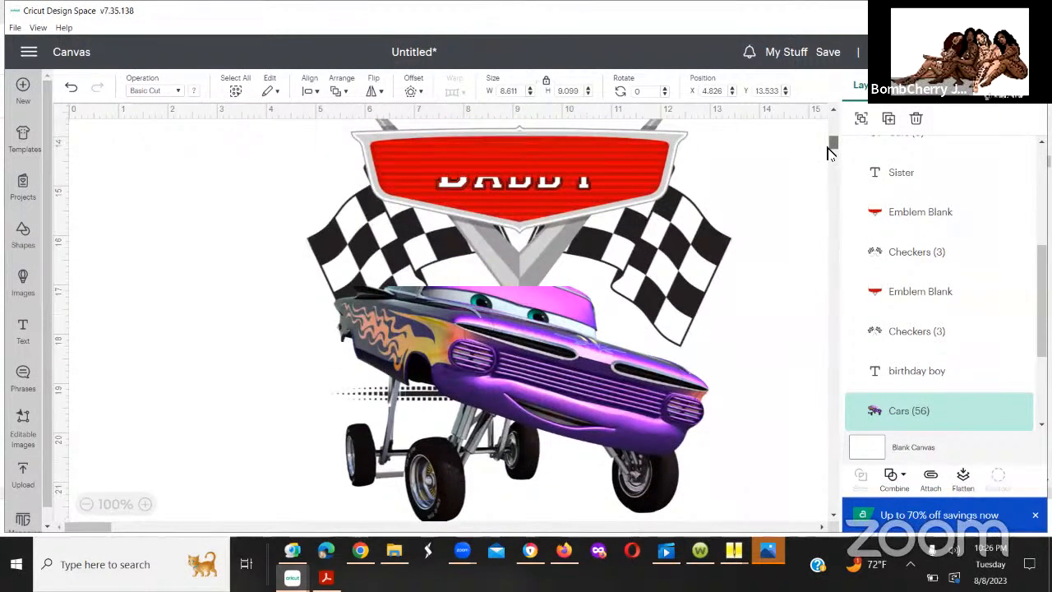
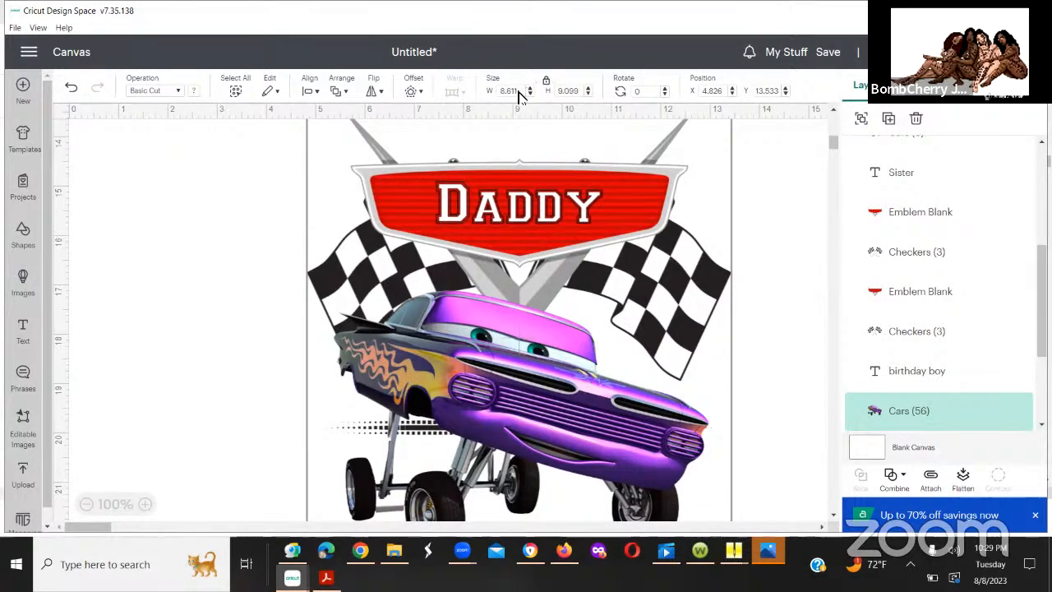
Step: Set the "Daddy" design's width to 12 and keep enlarging it proportionally to about 28.7 in wide
click(517, 91)
text(12)
click(531, 89)
click(530, 89)
click(530, 88)
click(530, 89)
click(530, 89)
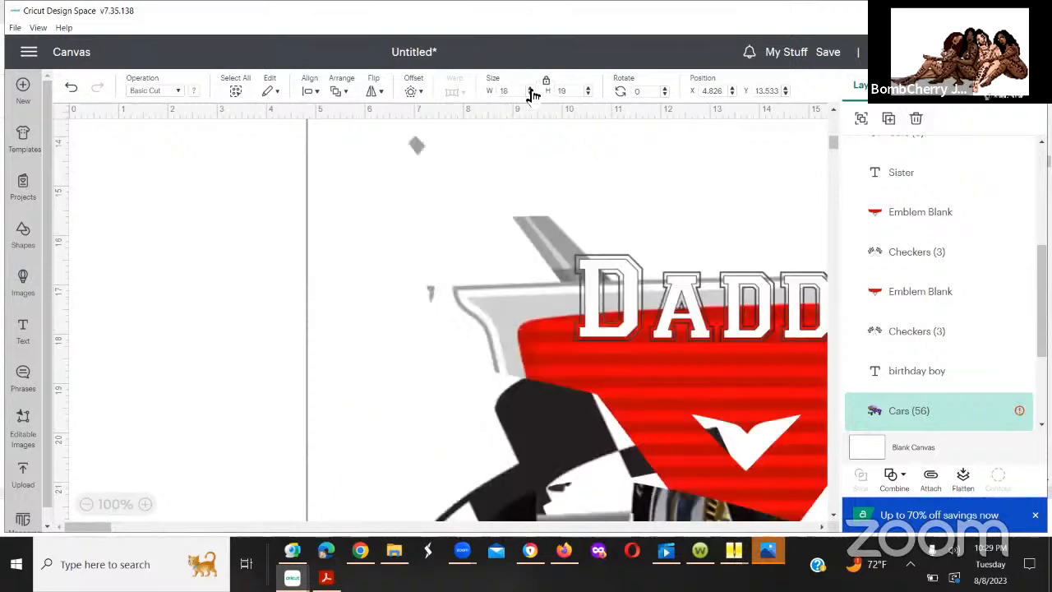
click(530, 90)
click(530, 89)
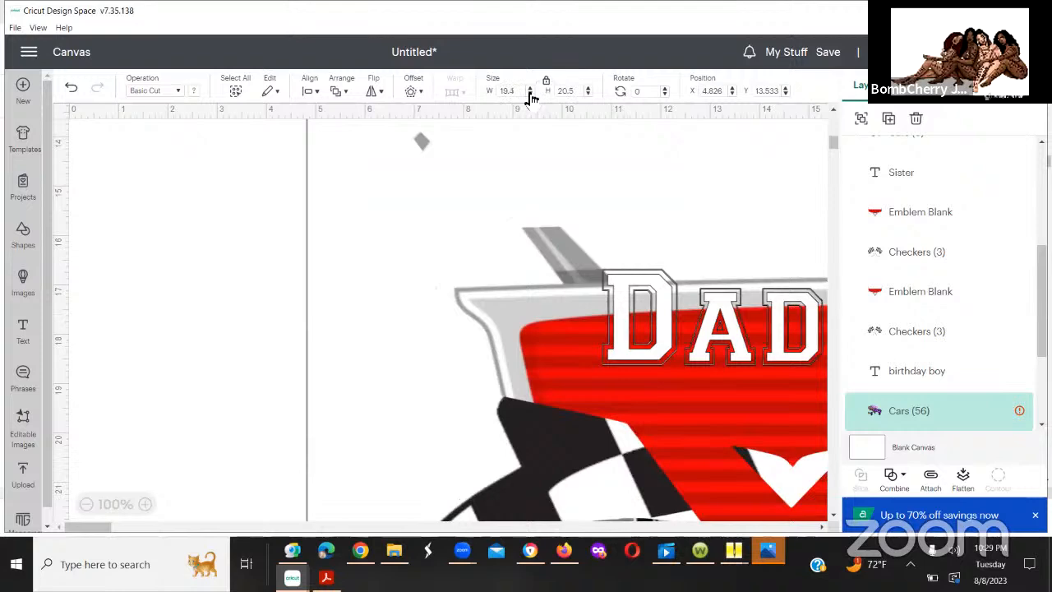
click(530, 88)
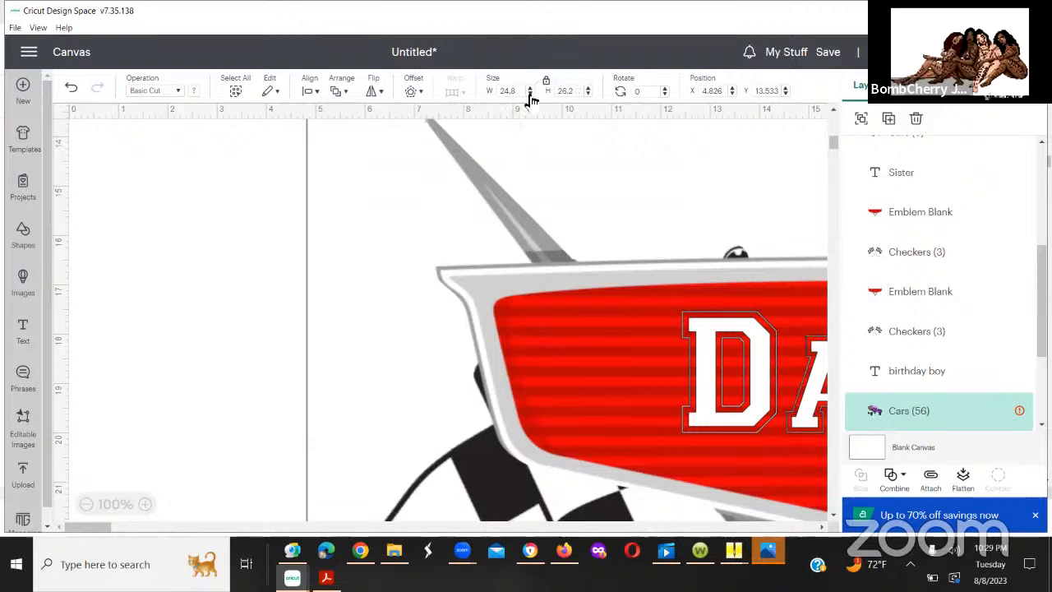
click(530, 92)
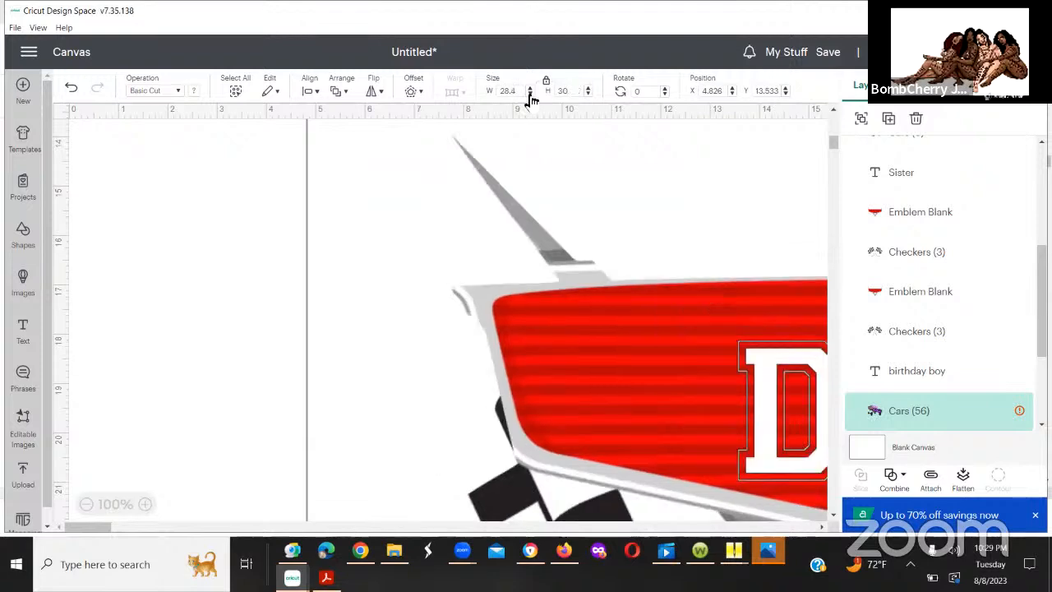
click(530, 92)
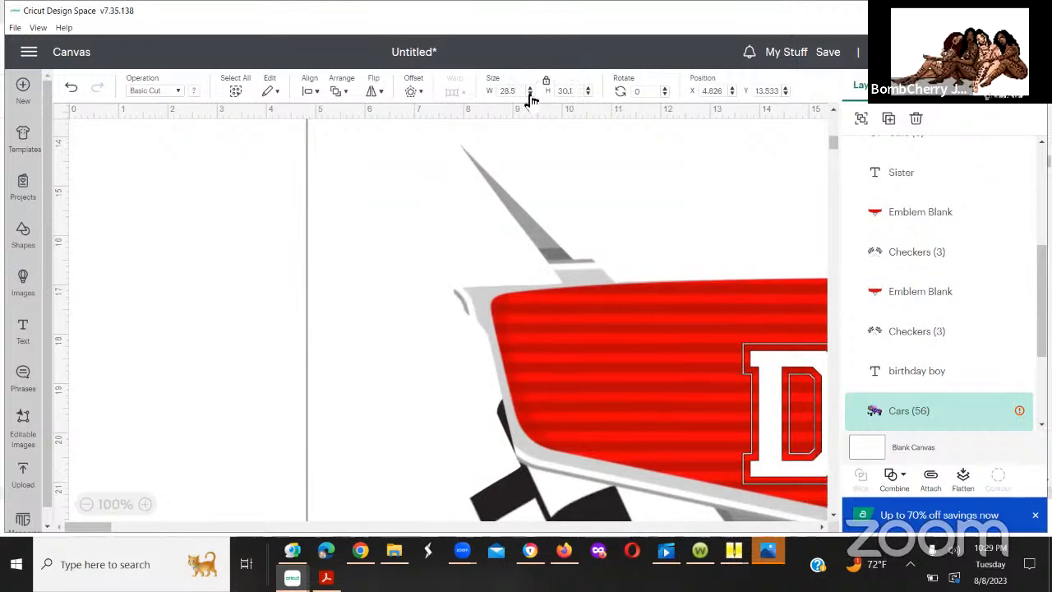
click(530, 92)
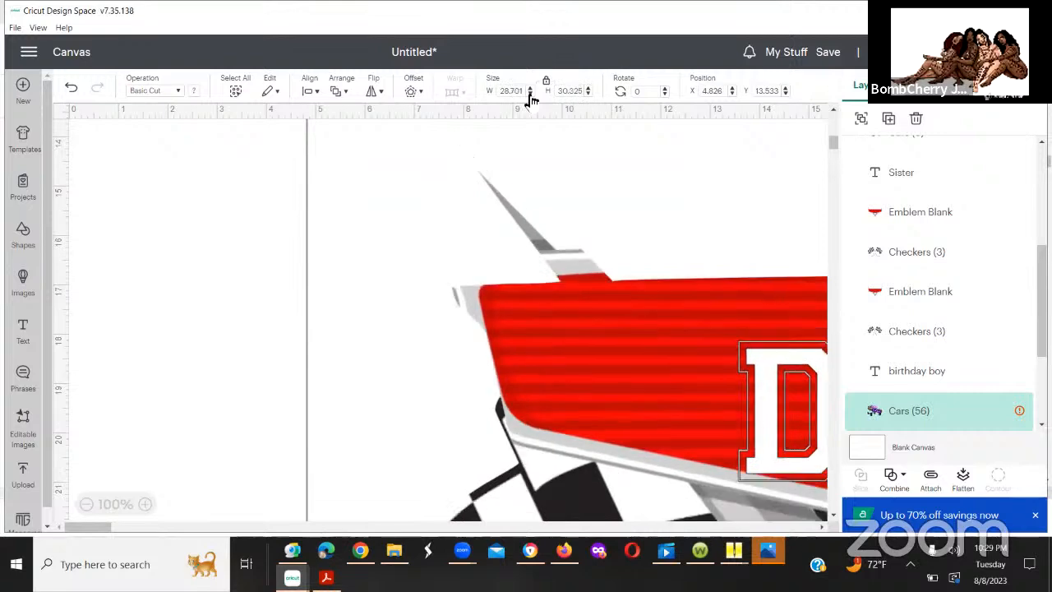
Step: Unlock the "Daddy" design's proportions and reduce its size to about 23.06 by 24.75 in
click(530, 95)
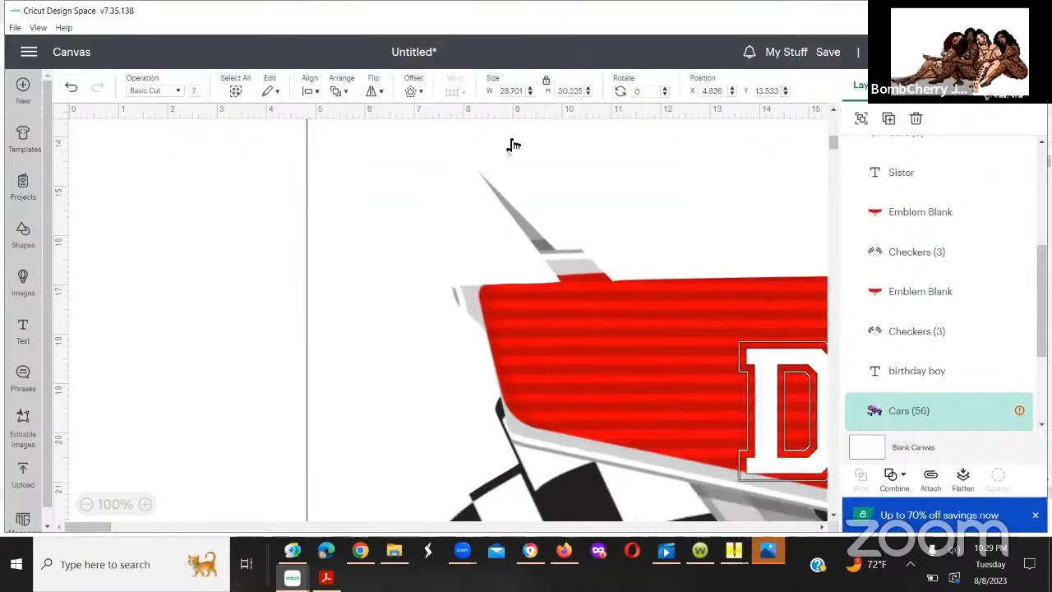
click(548, 83)
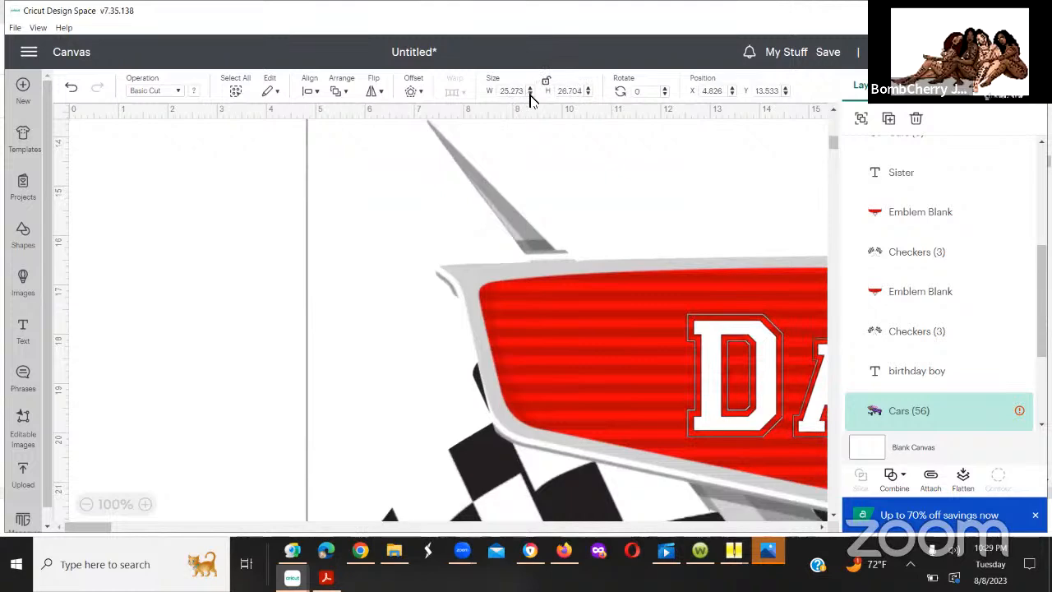
click(530, 94)
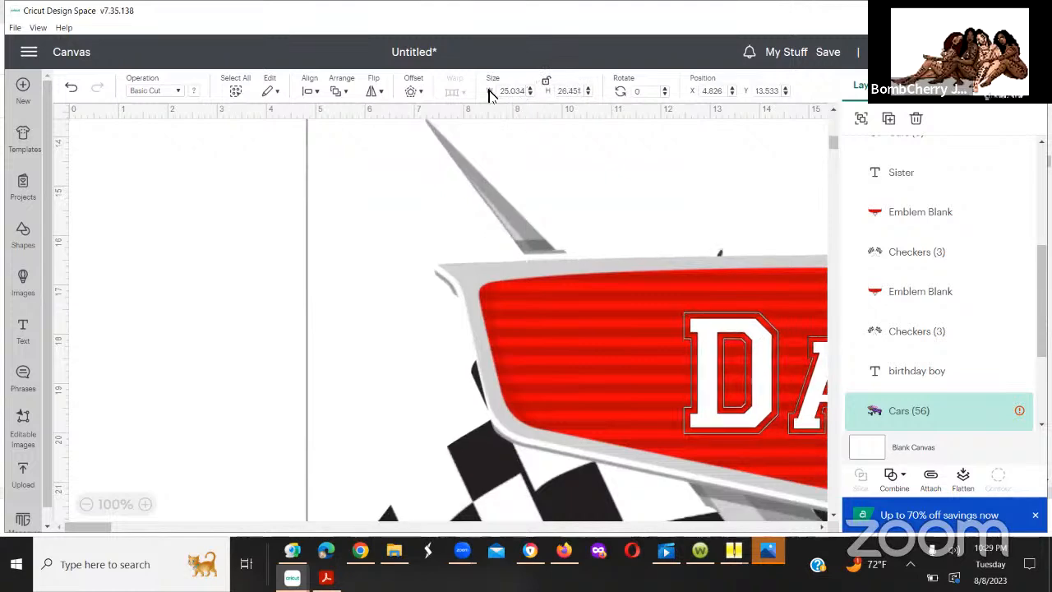
drag(524, 92, 490, 92)
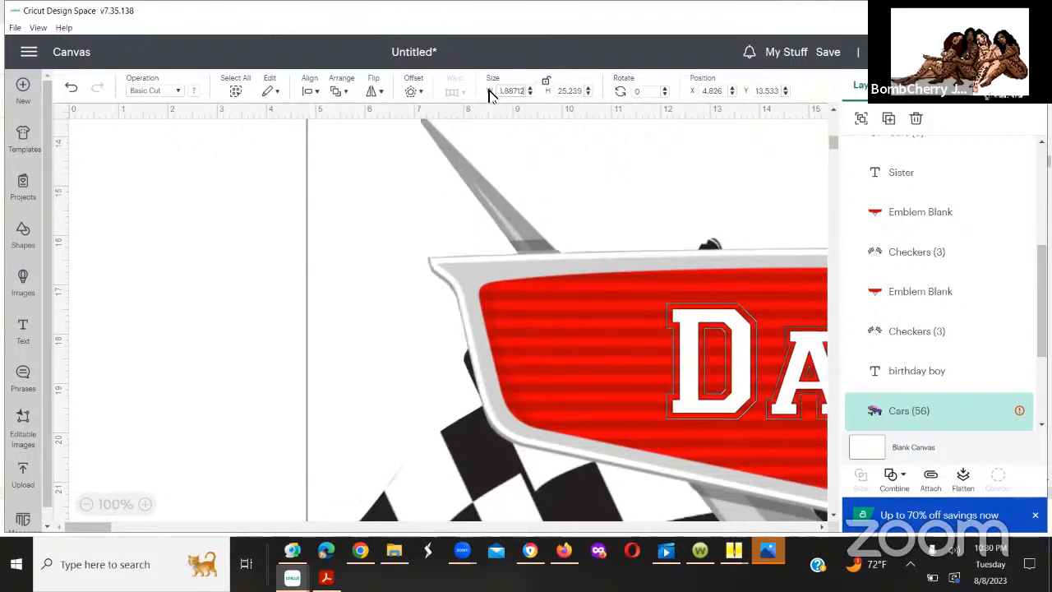
key(Down)
key(Down)
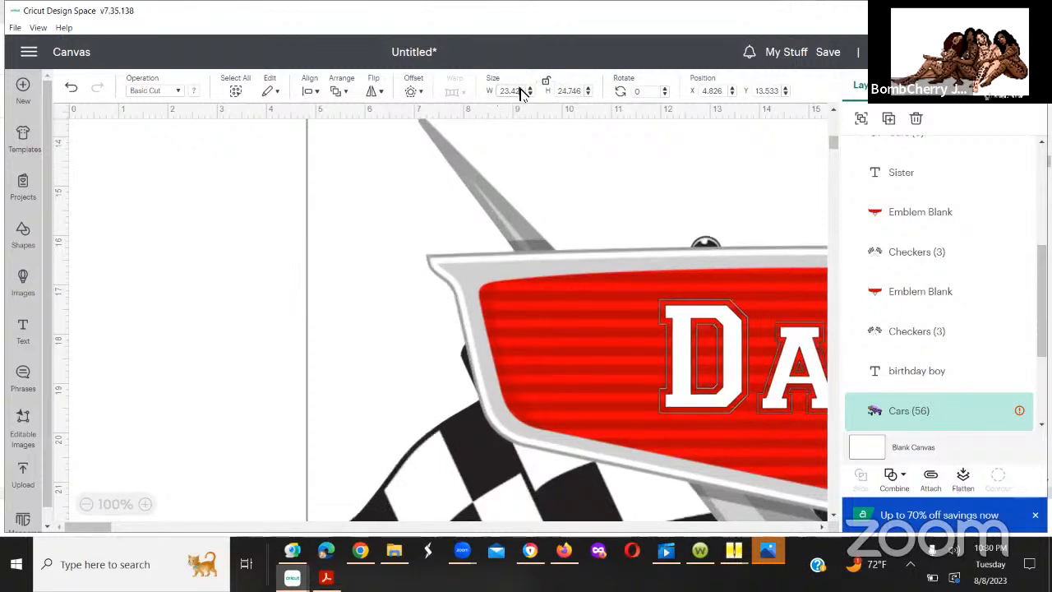
click(530, 94)
click(530, 94)
click(530, 95)
Step: Compare with the "birthday boy" design and shrink the "Daddy" design from its upper corner to about 14.98 by 21.19 in
scroll(824, 131, up, 3)
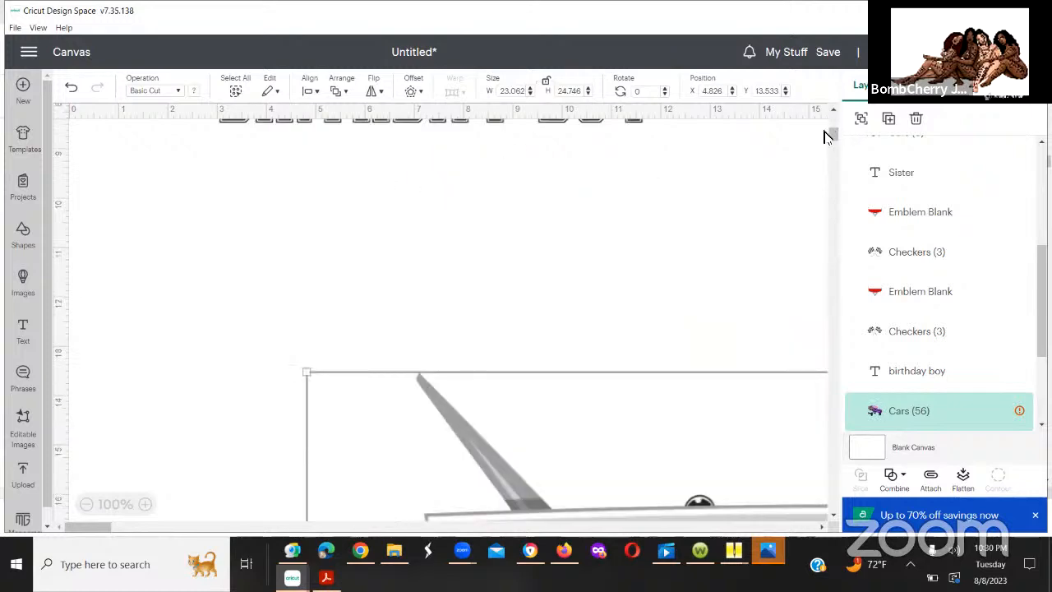
scroll(828, 137, up, 5)
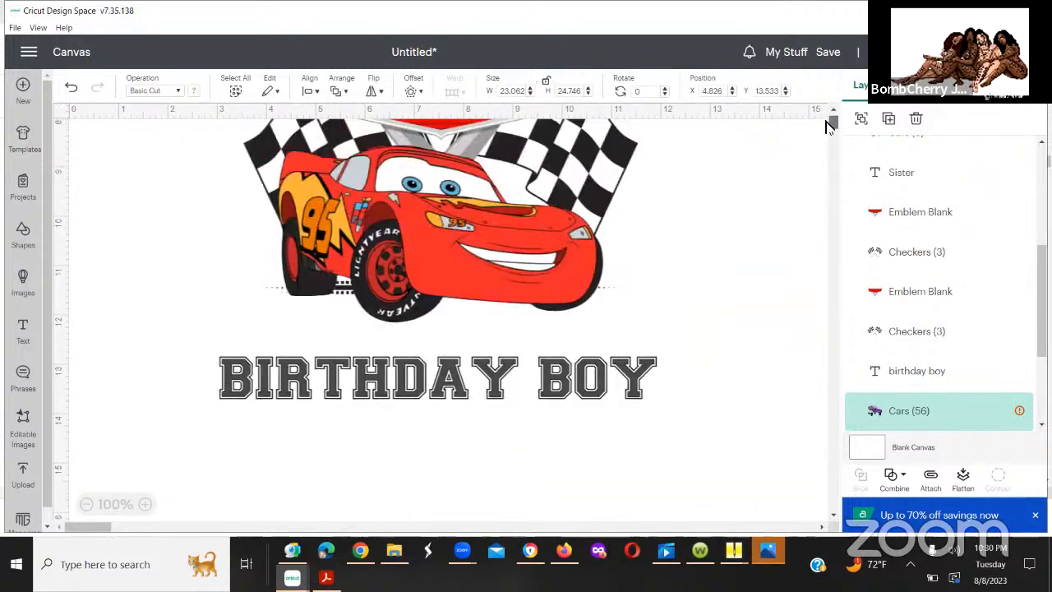
scroll(828, 134, down, 8)
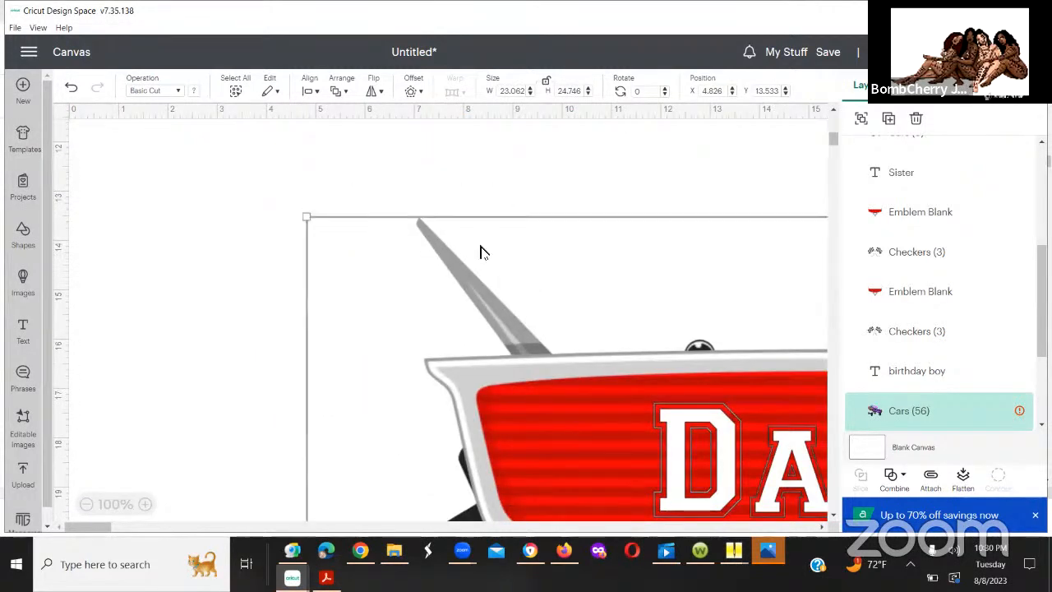
mouse_move(308, 221)
mouse_down()
mouse_move(693, 369)
mouse_move(545, 303)
mouse_move(294, 223)
mouse_up()
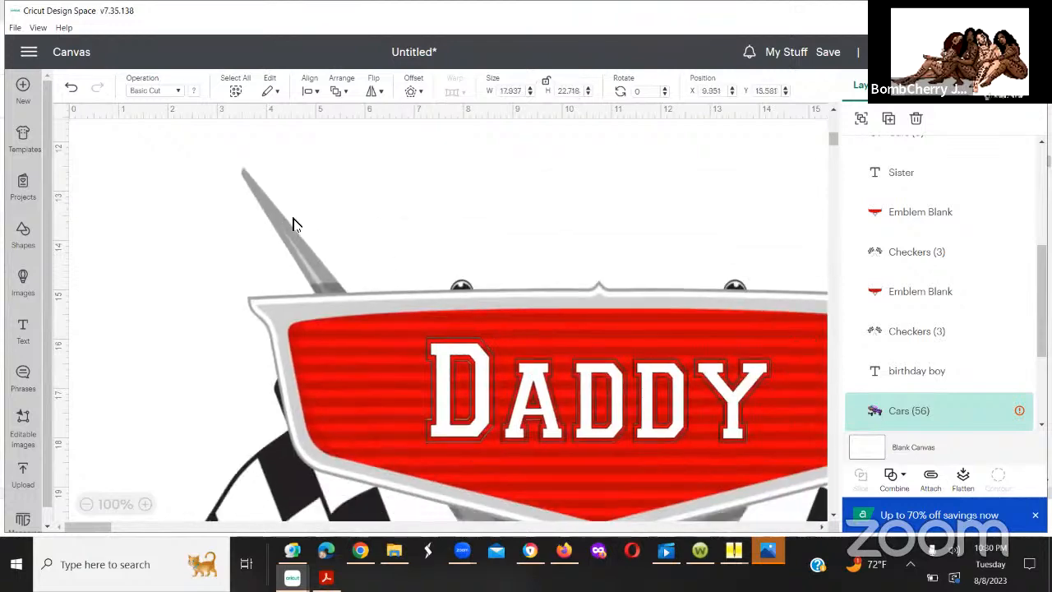
drag(157, 168, 305, 244)
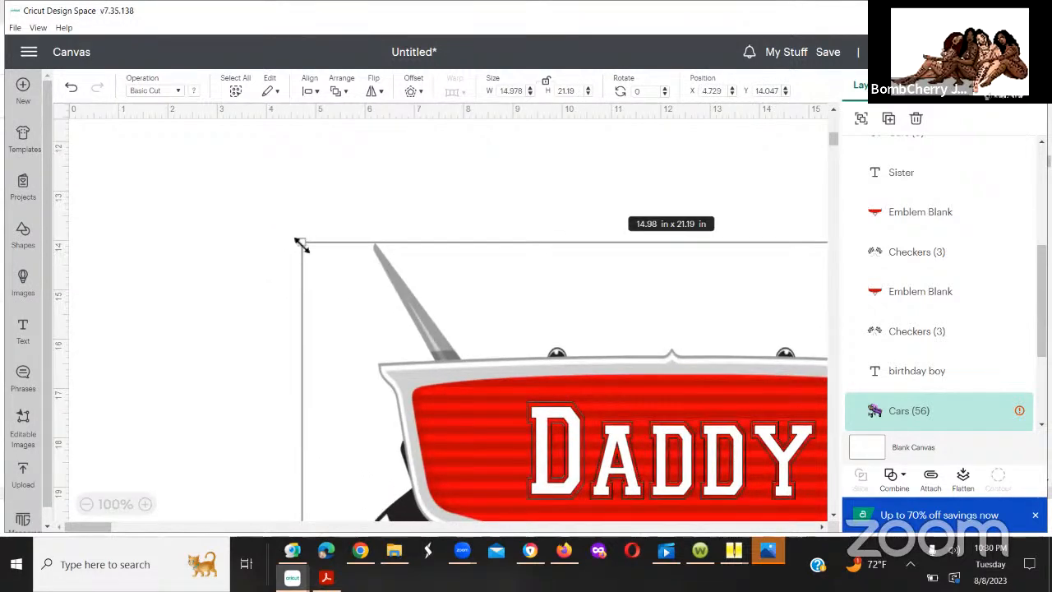
Step: Move the "Daddy" design to about X 1.451, Y 10.755 and resize it to about 12.53 by 13.86 in
drag(427, 269, 444, 287)
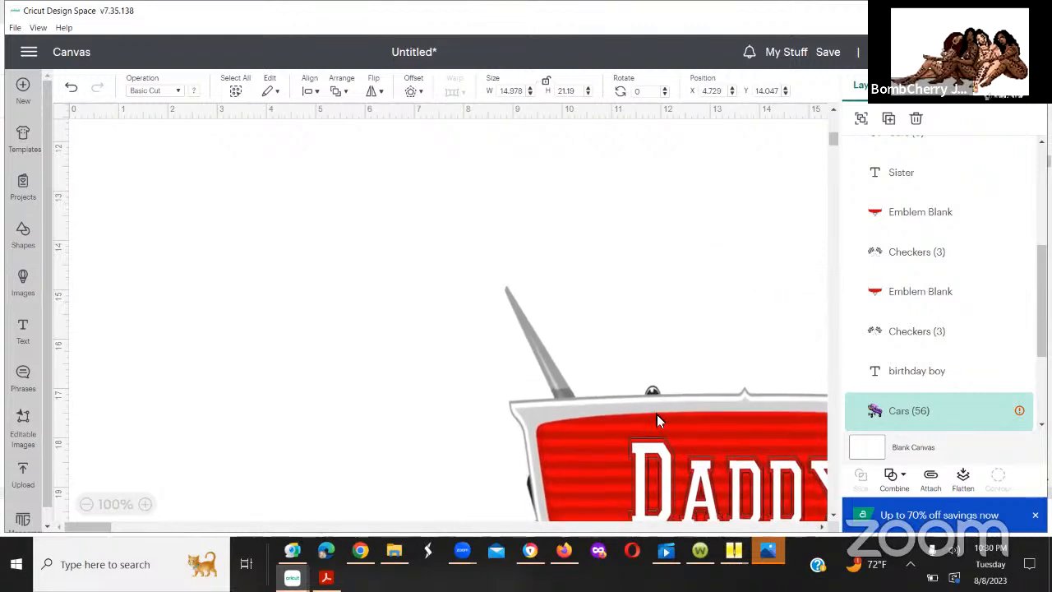
drag(657, 414, 349, 209)
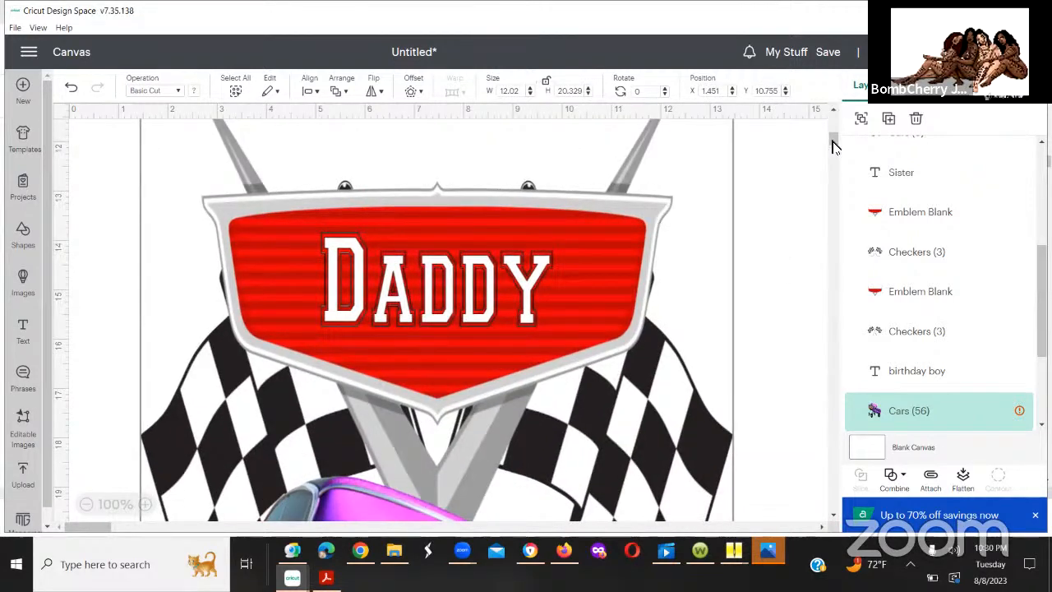
drag(832, 140, 835, 165)
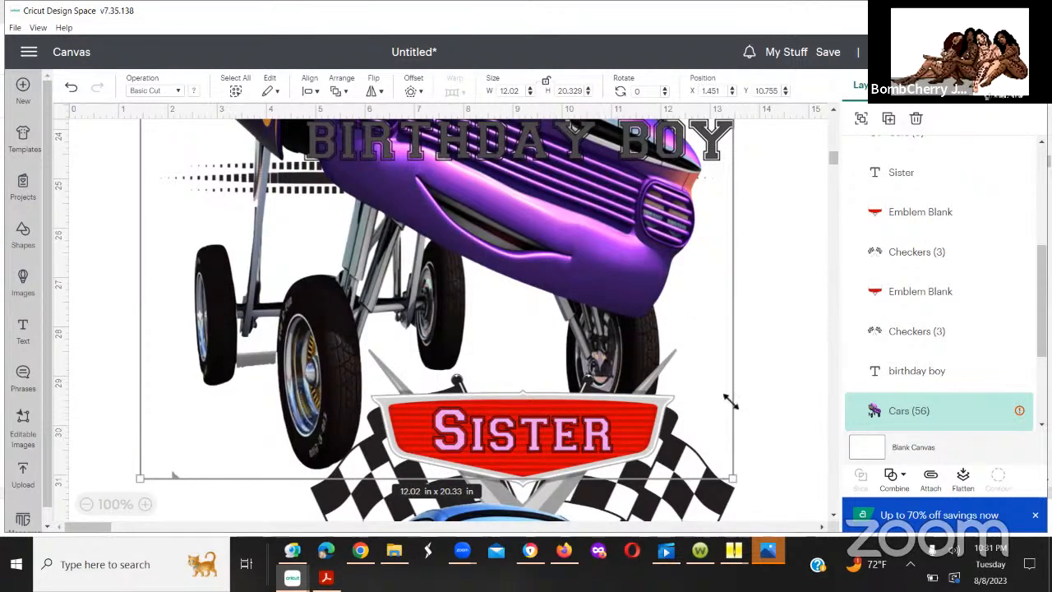
drag(738, 486, 730, 238)
drag(758, 191, 763, 168)
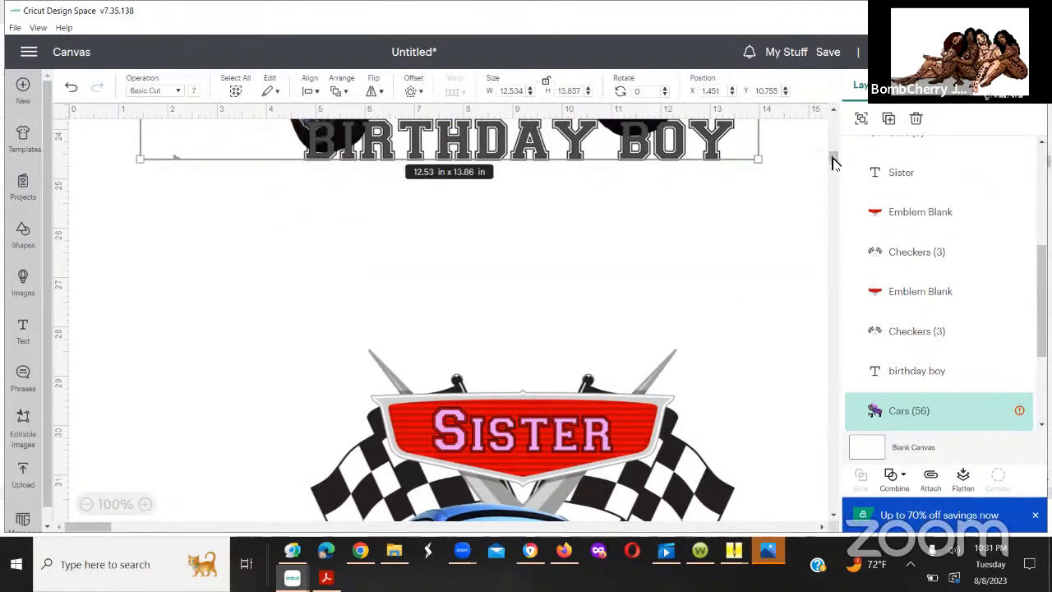
Step: Shrink the "Daddy" design from its lower corner to about 12.05 by 11.76 in and check it against the birthday boy's design
scroll(831, 149, up, 3)
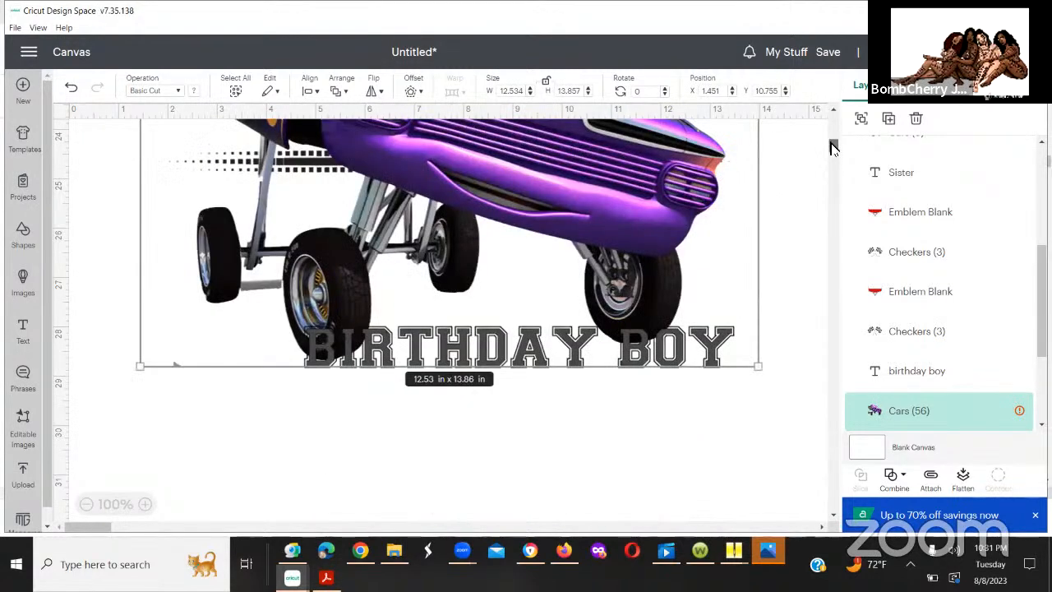
scroll(833, 144, up, 3)
scroll(834, 146, down, 2)
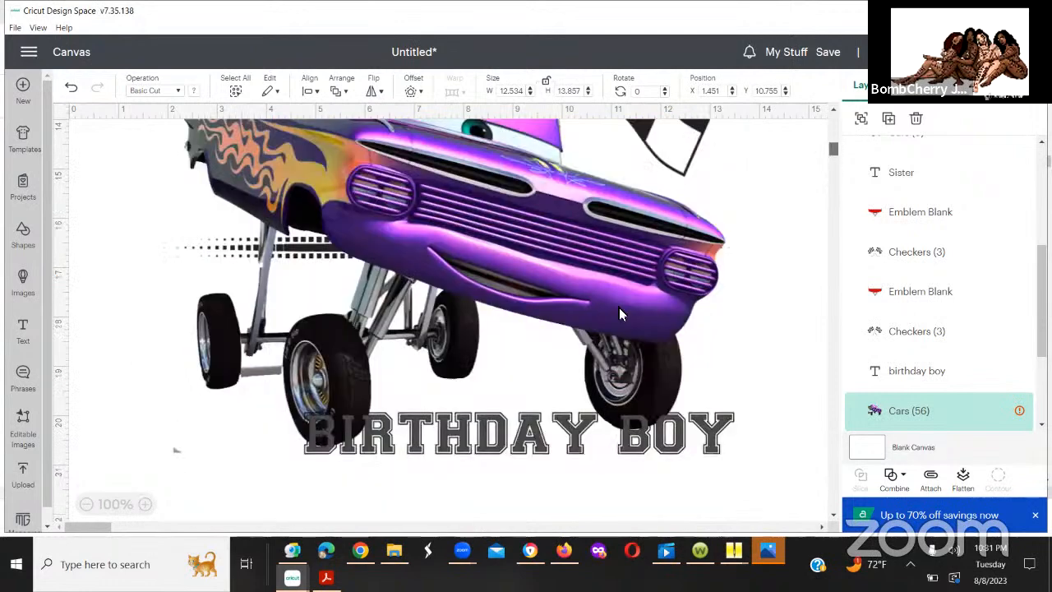
scroll(728, 319, down, 5)
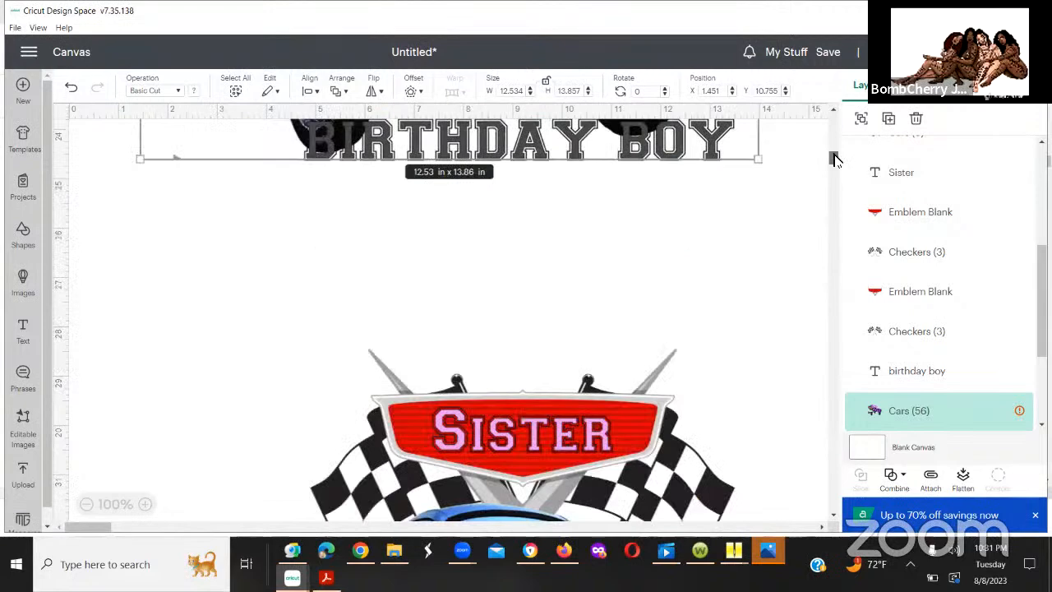
scroll(831, 160, up, 1)
scroll(740, 370, up, 2)
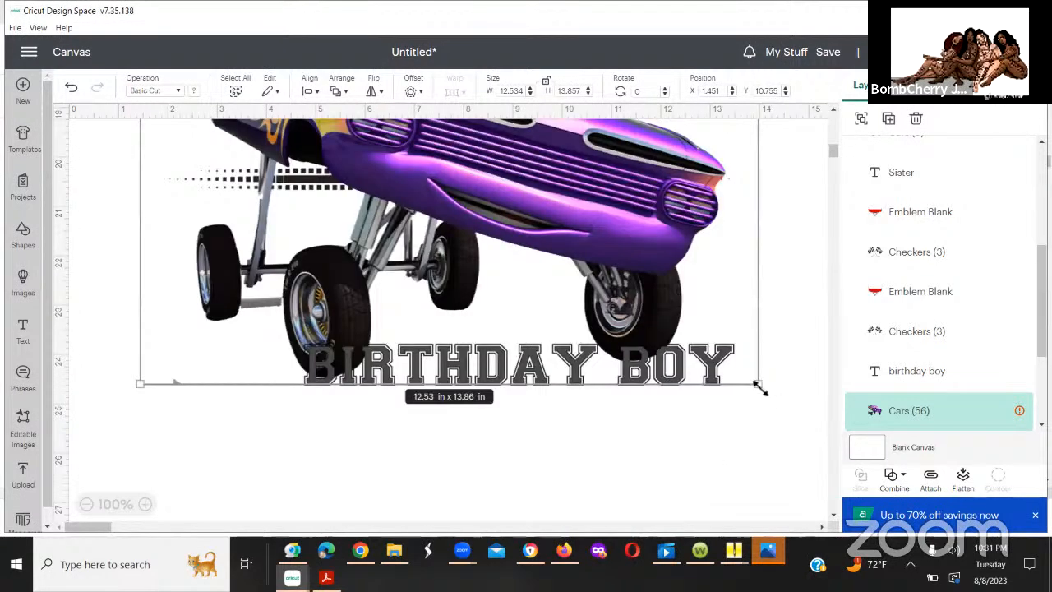
drag(760, 389, 735, 284)
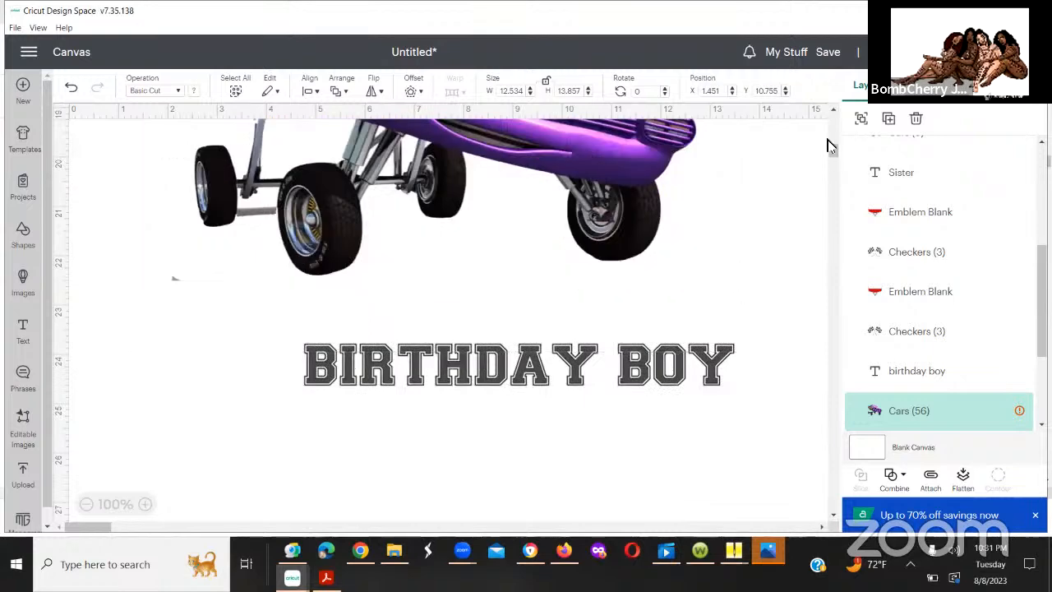
scroll(829, 138, up, 9)
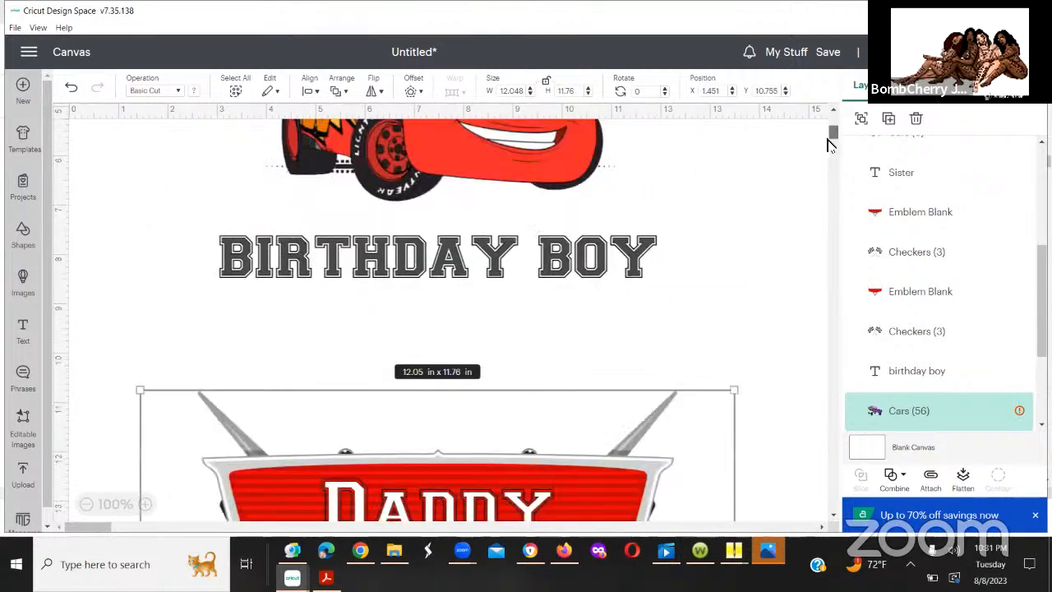
scroll(829, 138, down, 3)
scroll(828, 144, down, 1)
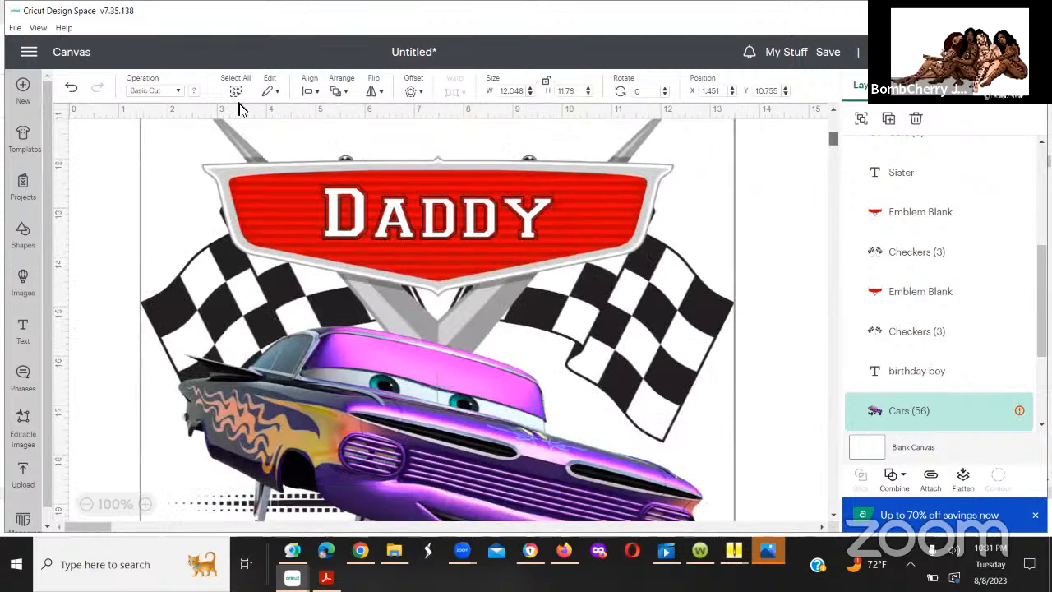
Step: Undo the last four resizes and the move of the "Daddy" design
click(74, 91)
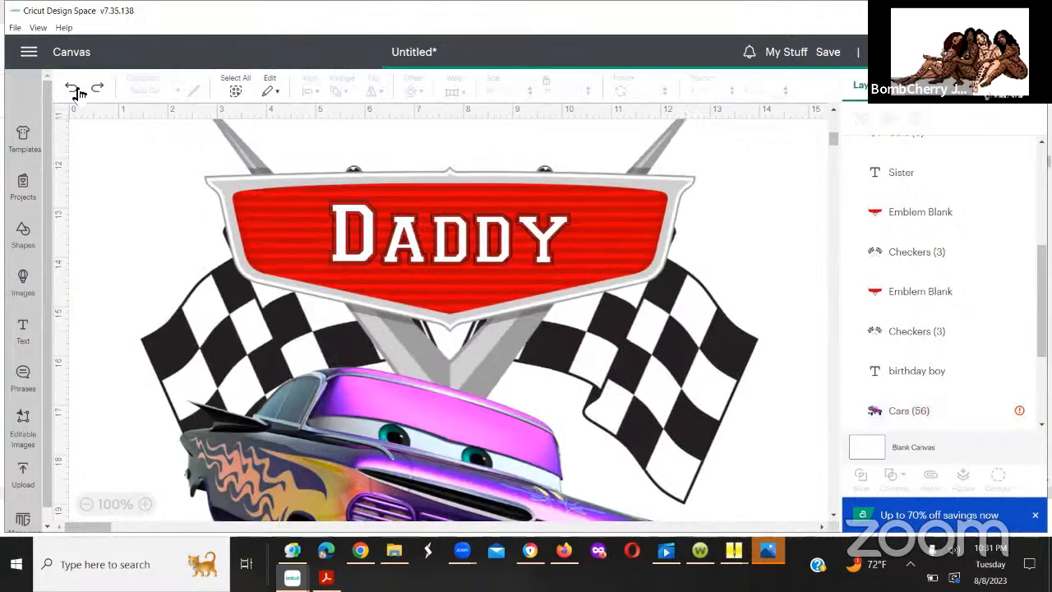
click(74, 90)
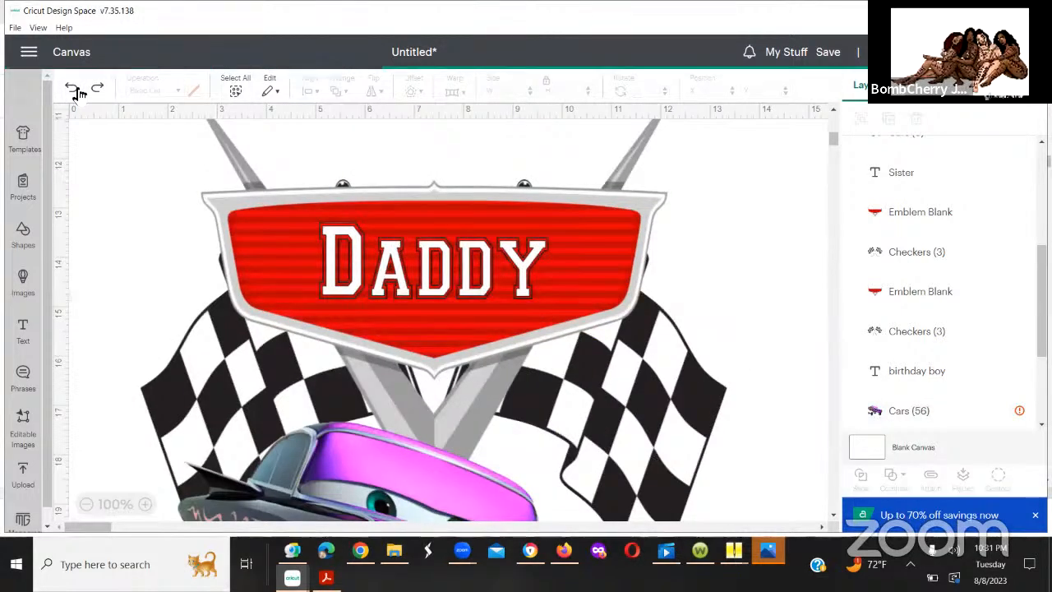
click(74, 91)
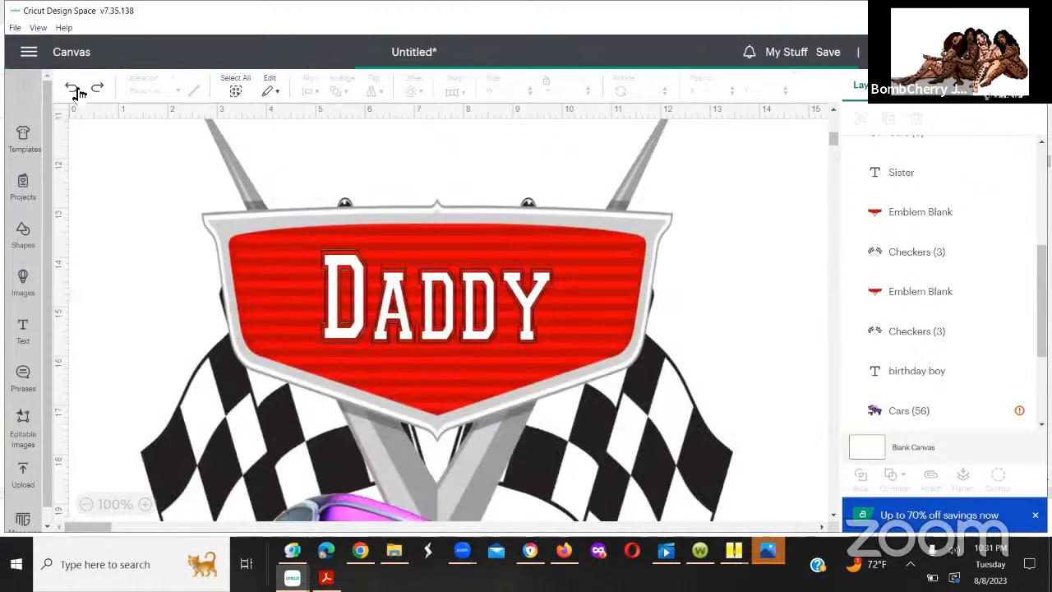
click(77, 92)
click(78, 91)
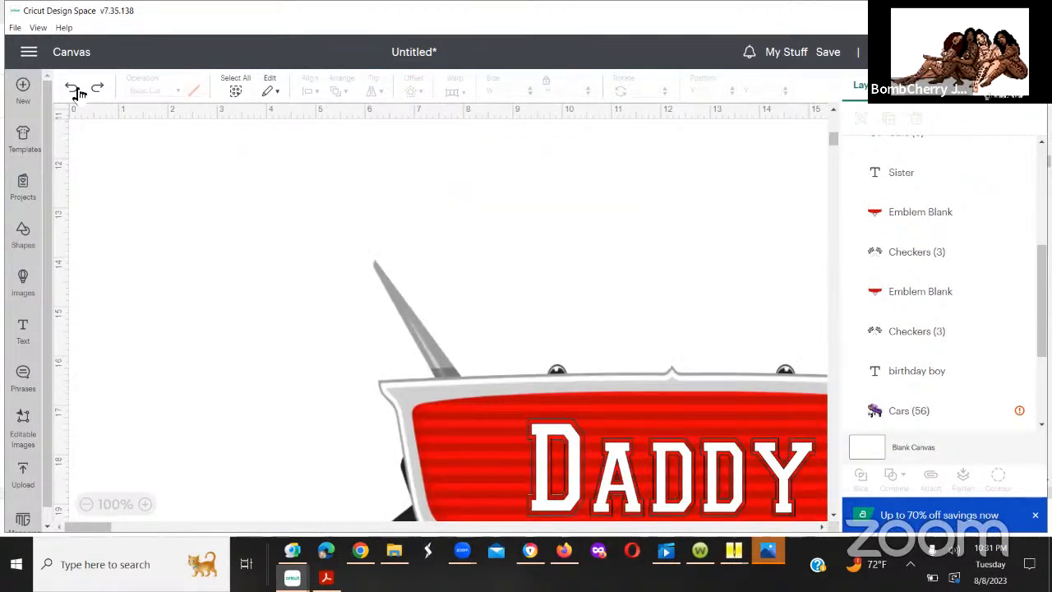
Step: Try moving the "Daddy" design's emblem blank to about X 1.975, Y 10.963, and undo that move
click(512, 393)
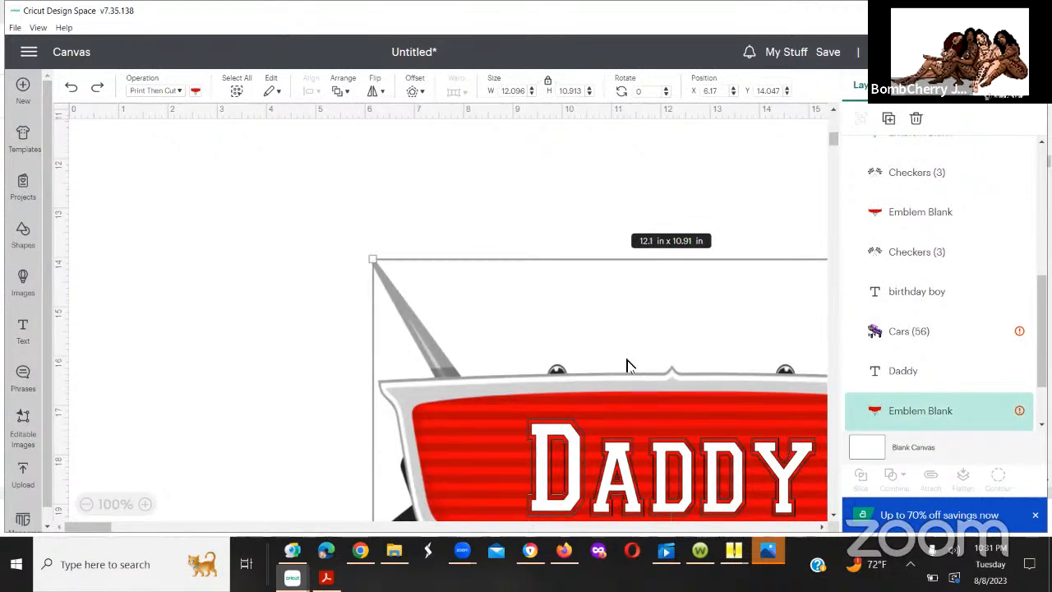
drag(771, 426, 477, 241)
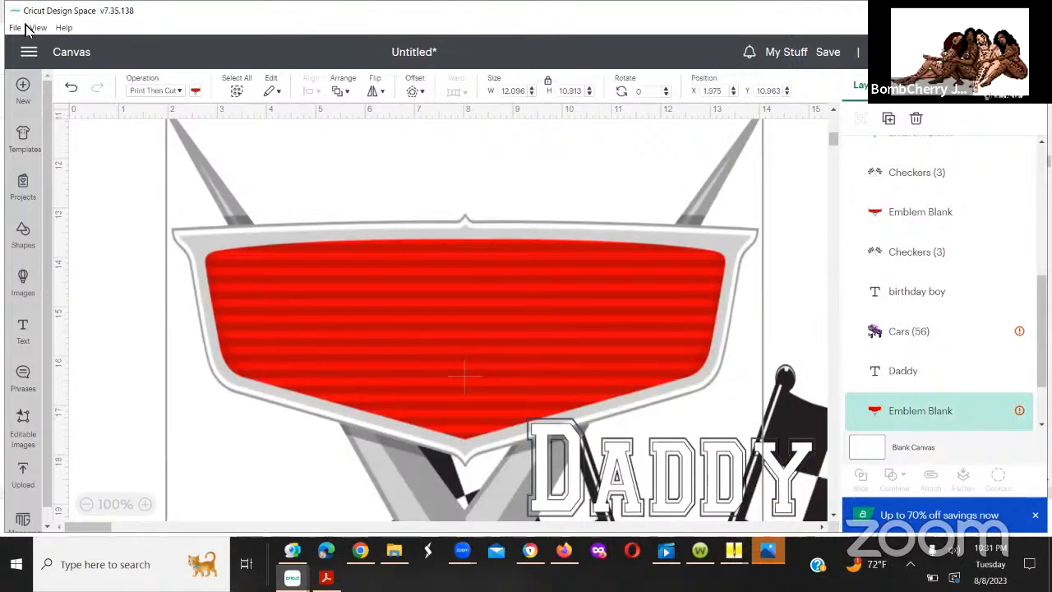
click(63, 81)
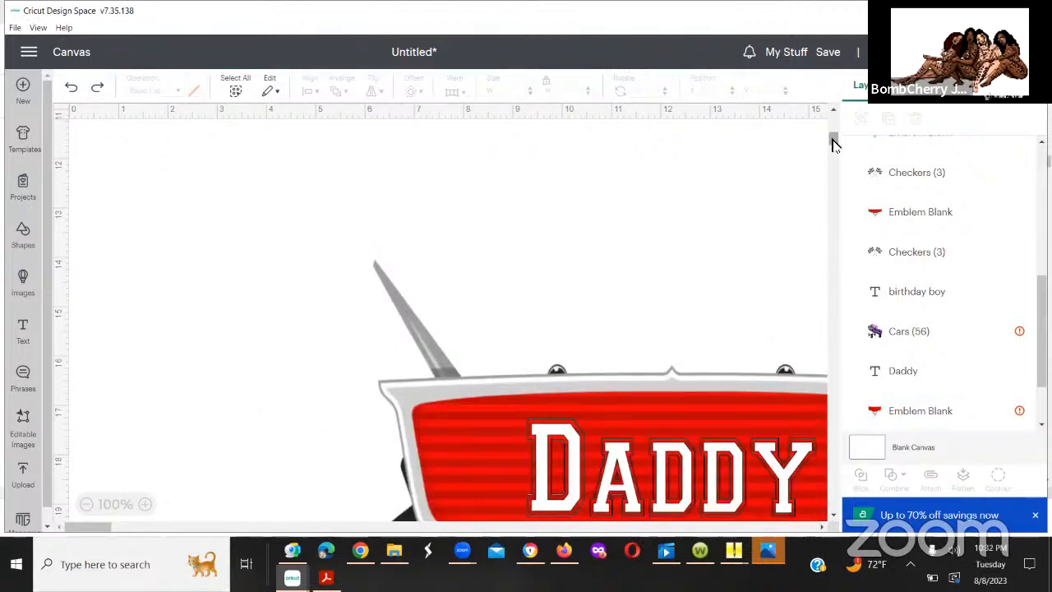
mouse_move(834, 144)
mouse_down()
mouse_move(837, 169)
mouse_move(831, 141)
mouse_up()
scroll(499, 230, down, 1)
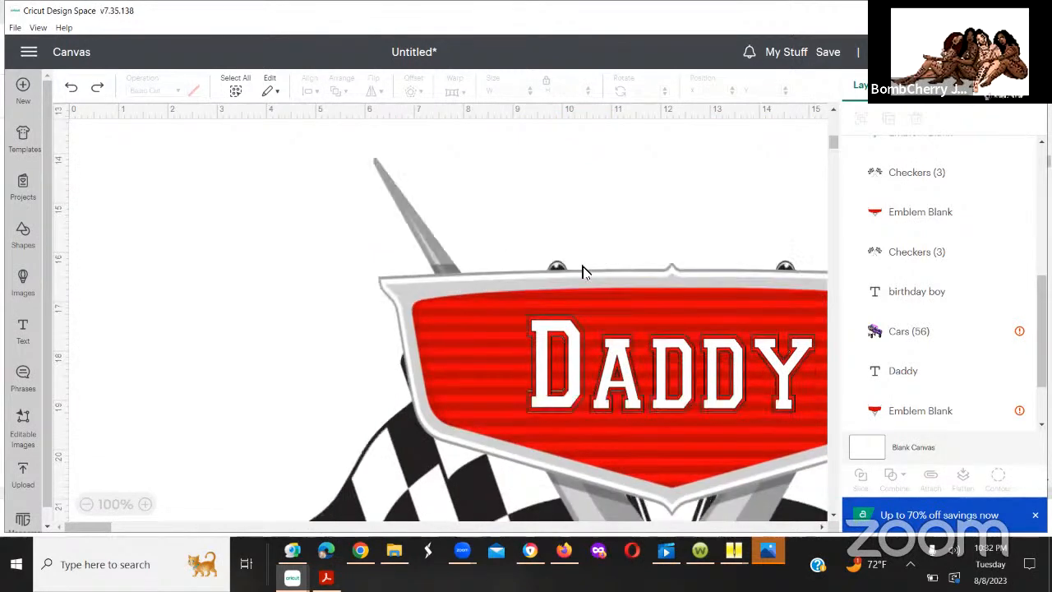
Step: Undo the three preceding moves and resizes of the "Daddy" design and inspect its emblem blank and car
click(71, 90)
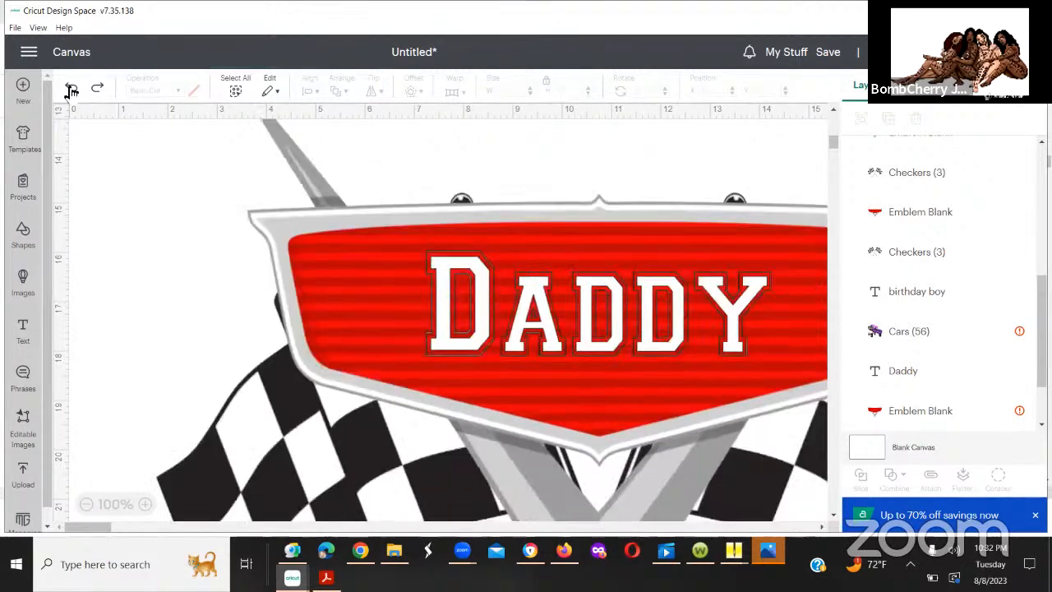
click(72, 90)
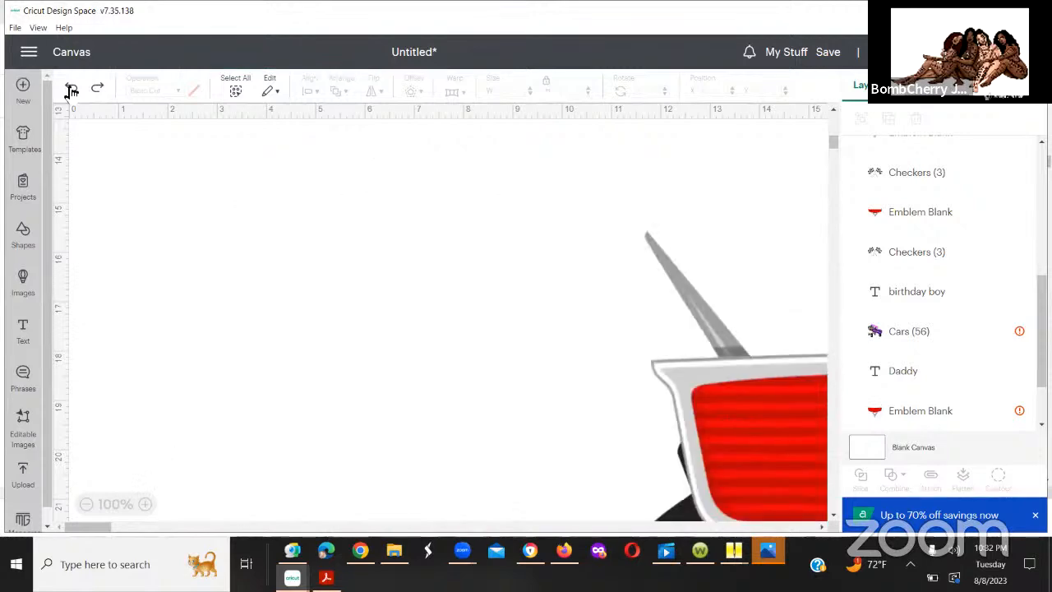
click(72, 91)
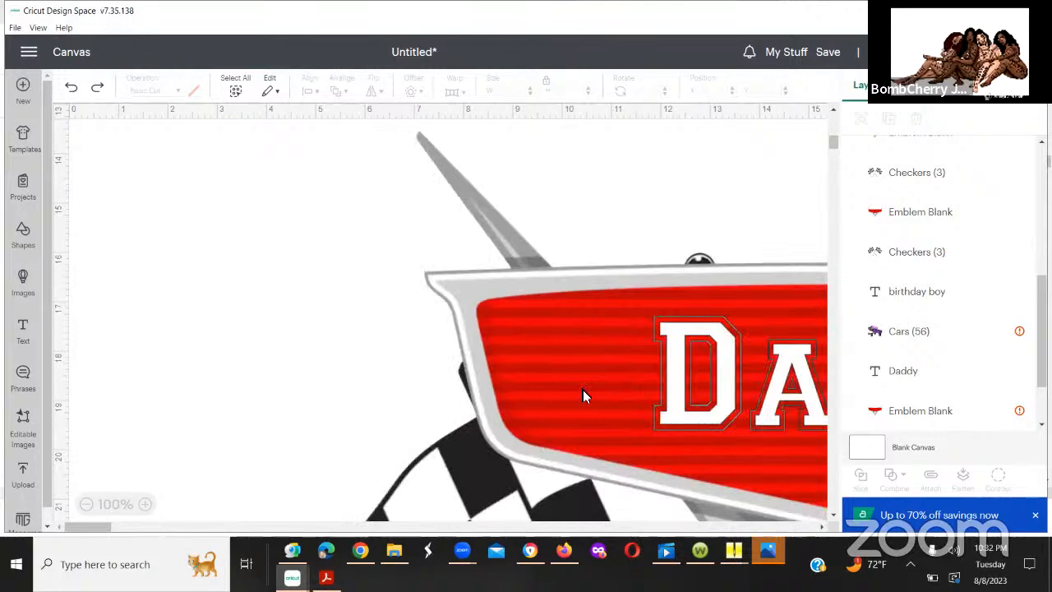
click(583, 396)
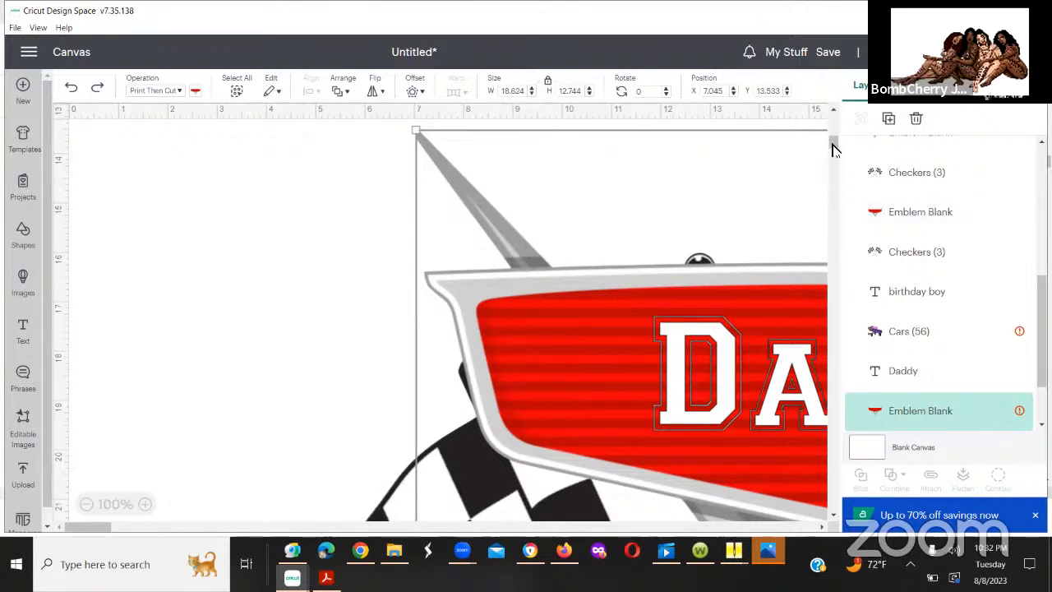
mouse_move(832, 147)
mouse_down()
mouse_move(836, 183)
mouse_move(833, 157)
mouse_up()
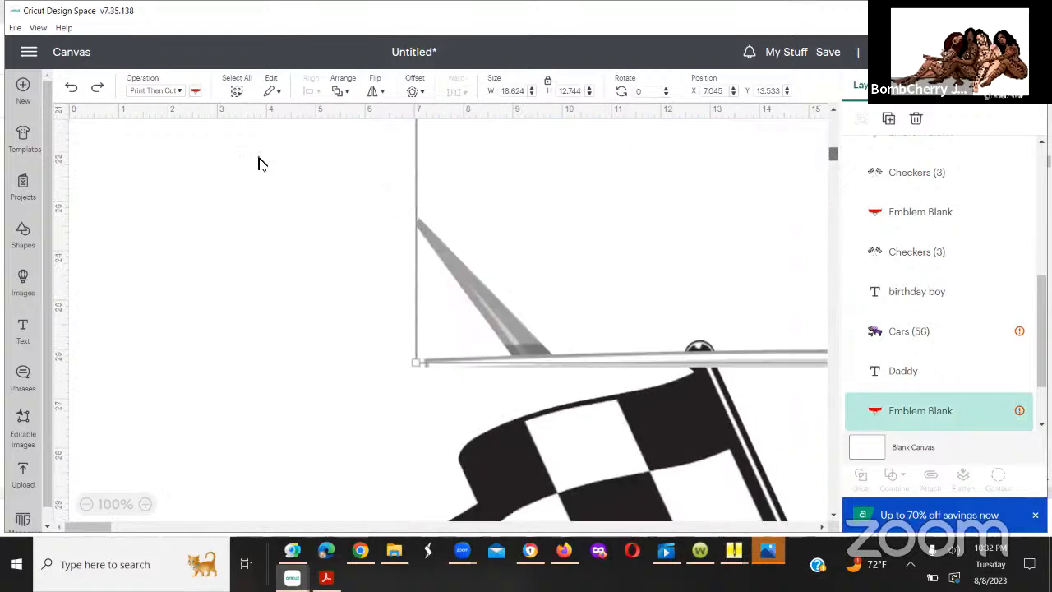
Step: Undo the longer series of earlier size changes to the "Daddy" design one after another
click(84, 97)
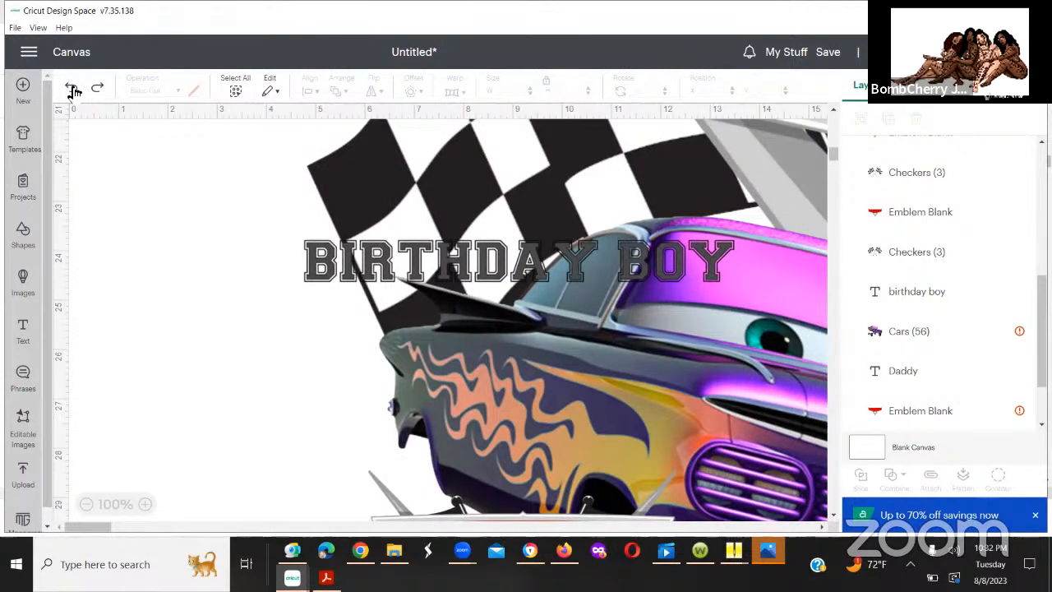
click(73, 90)
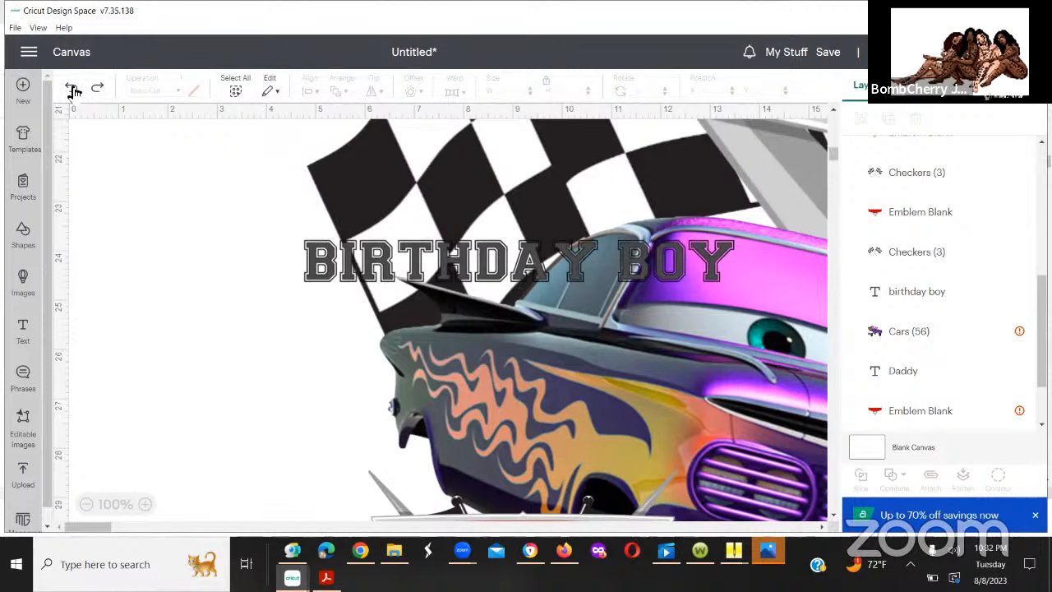
click(73, 91)
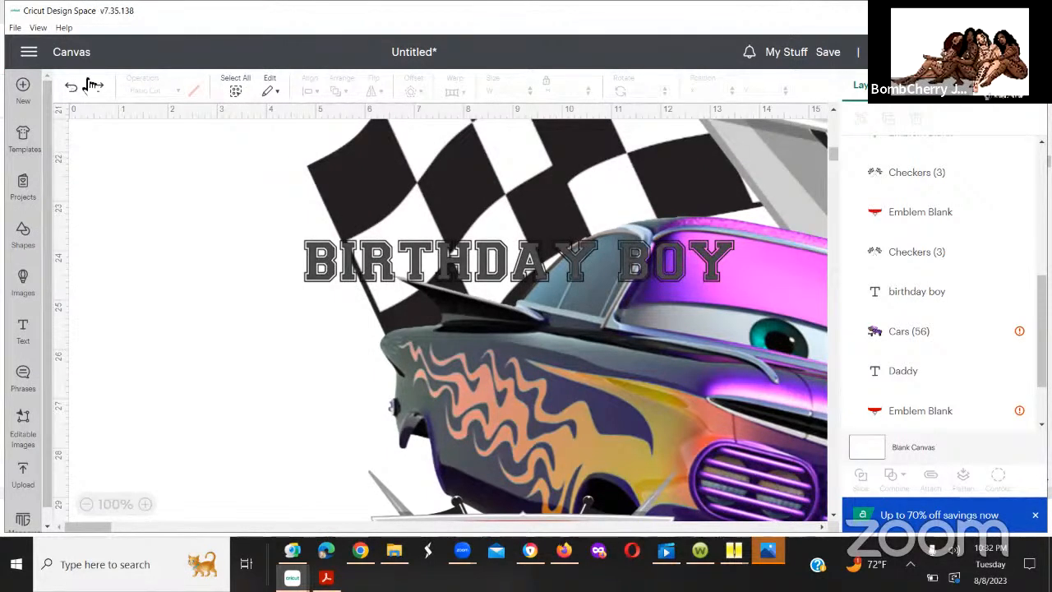
click(90, 83)
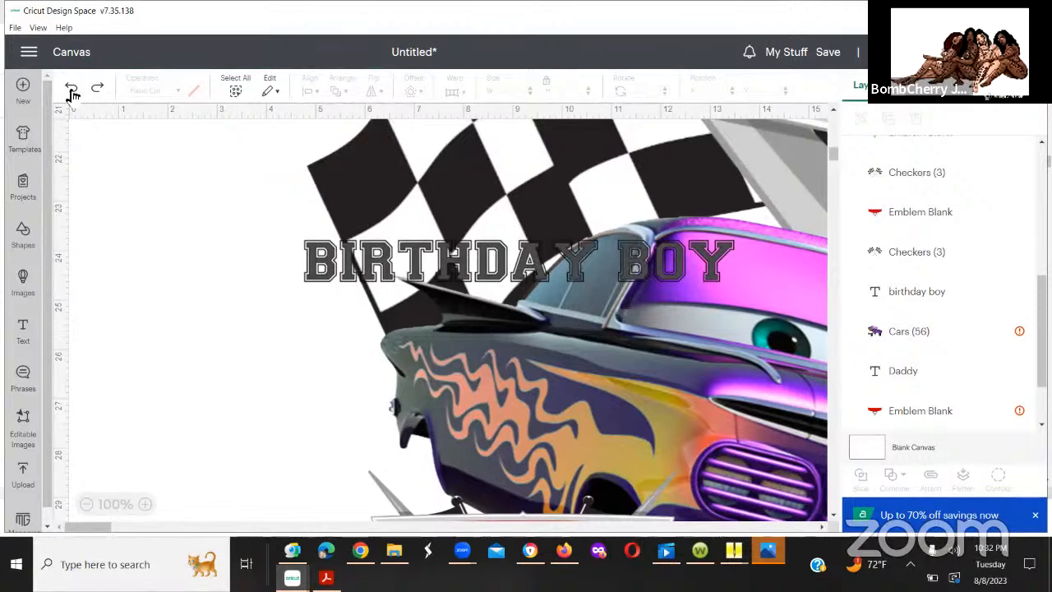
click(73, 92)
click(72, 92)
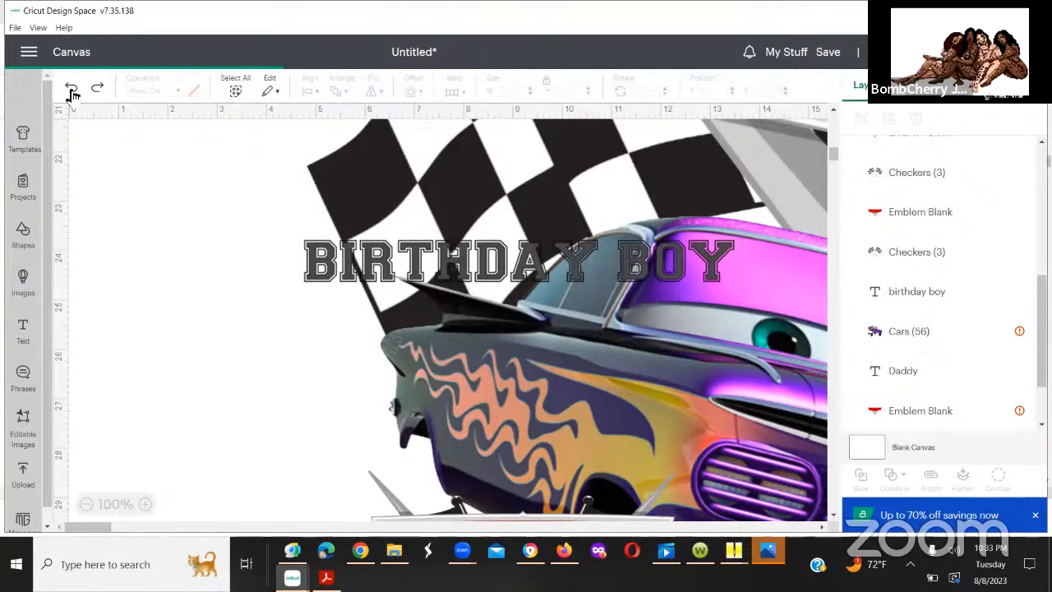
click(72, 92)
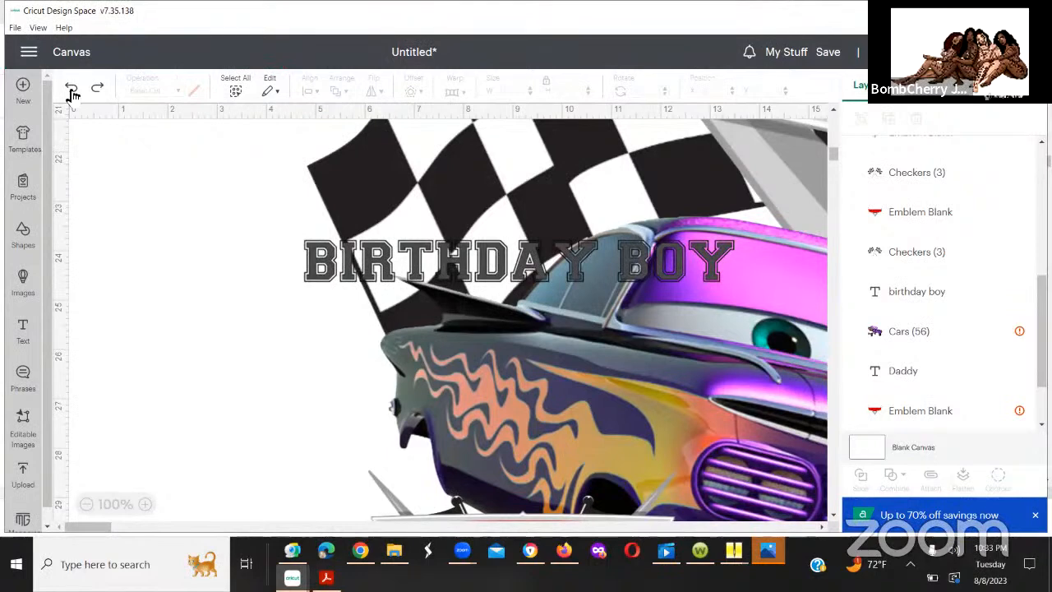
click(73, 92)
click(72, 92)
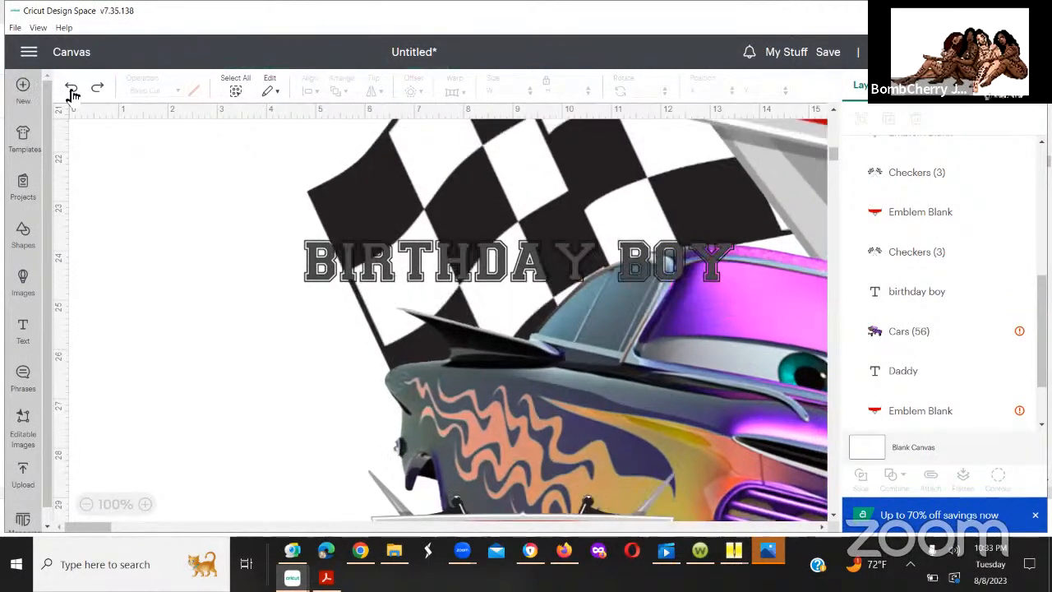
click(72, 92)
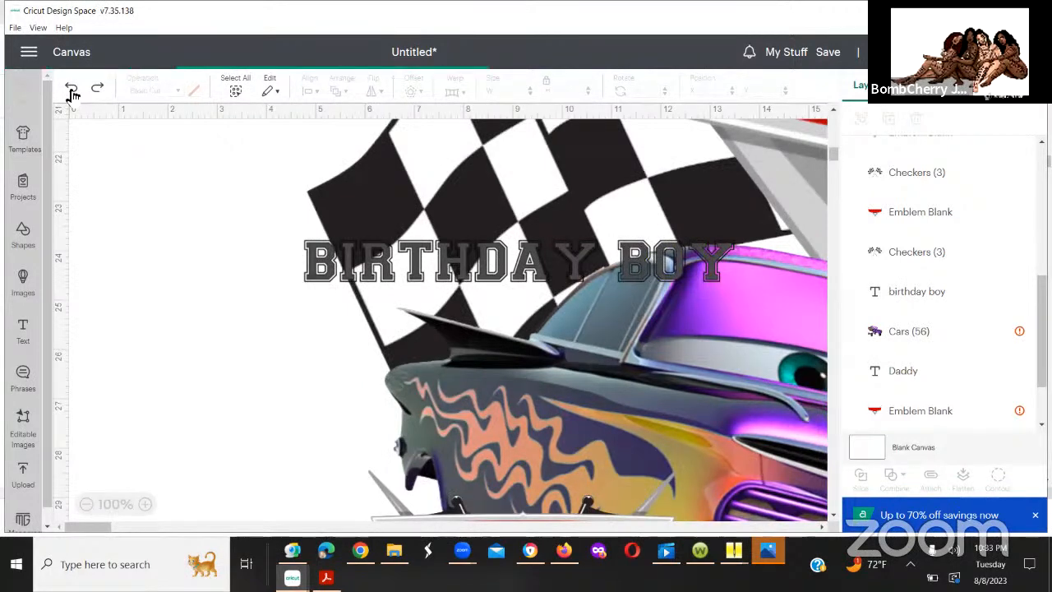
click(72, 92)
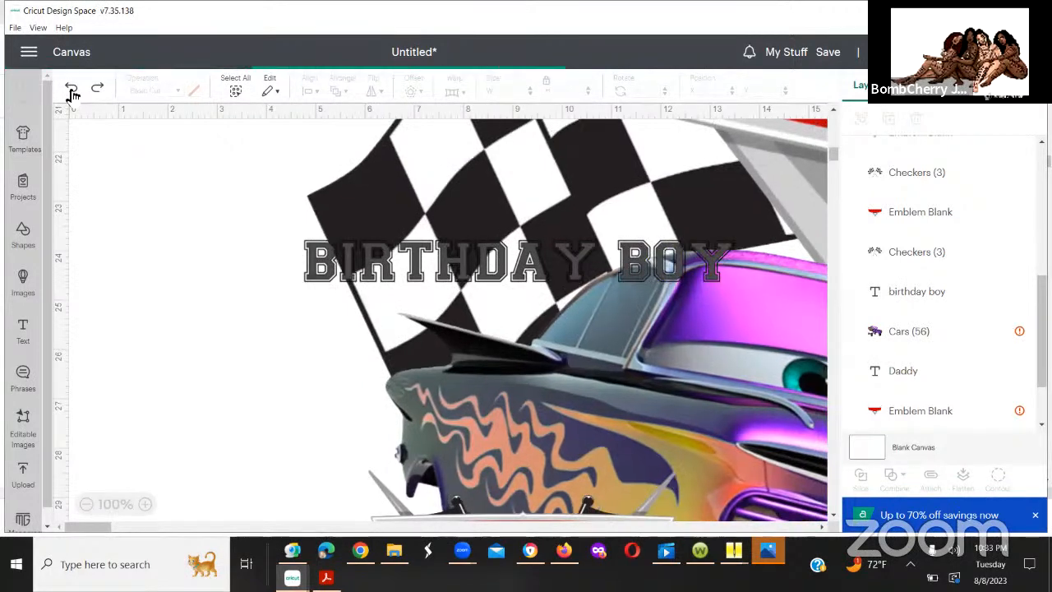
click(72, 92)
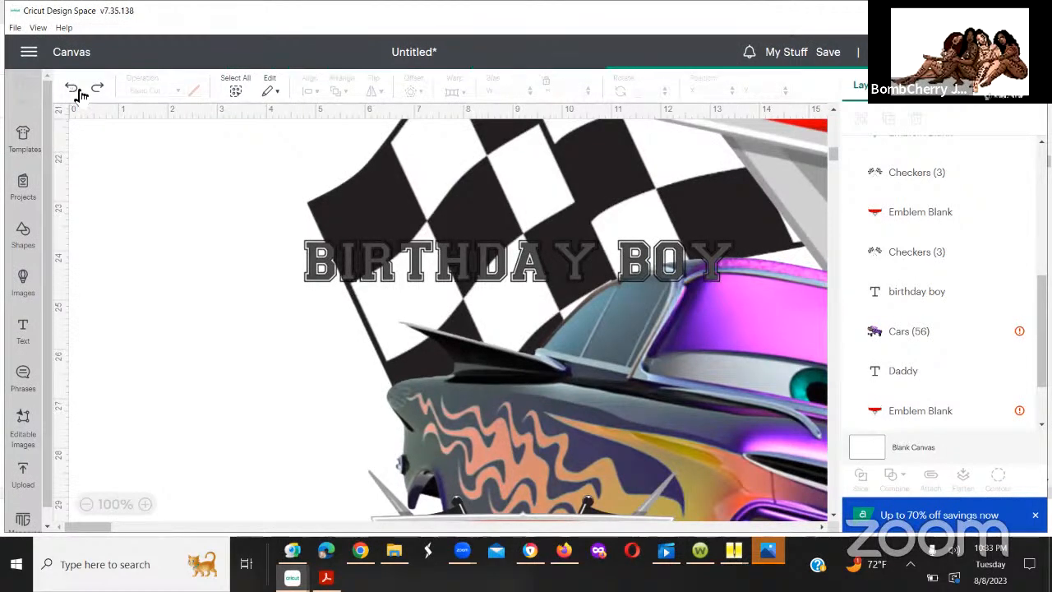
click(75, 92)
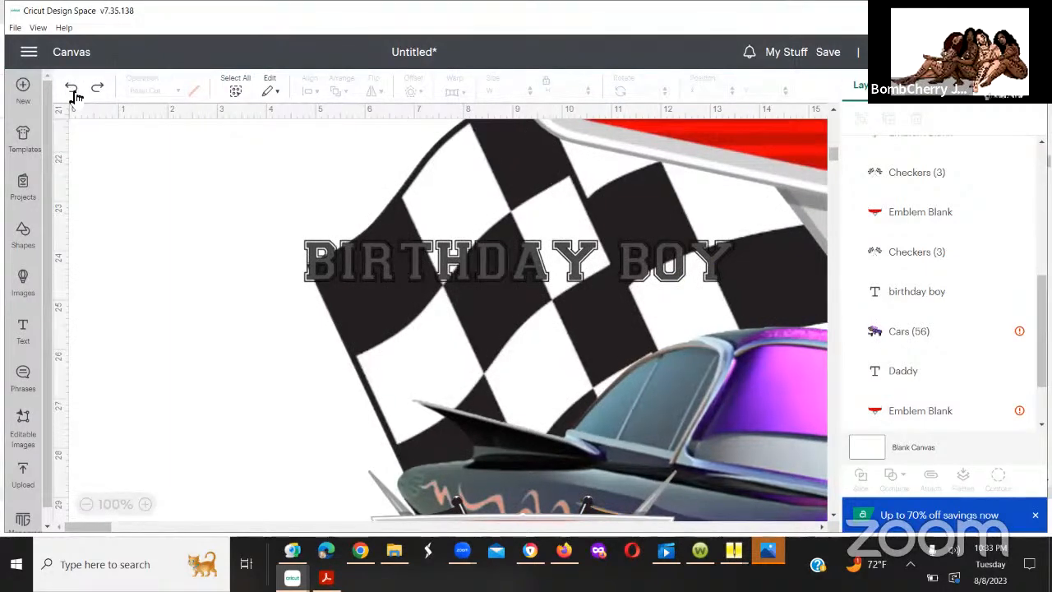
click(75, 92)
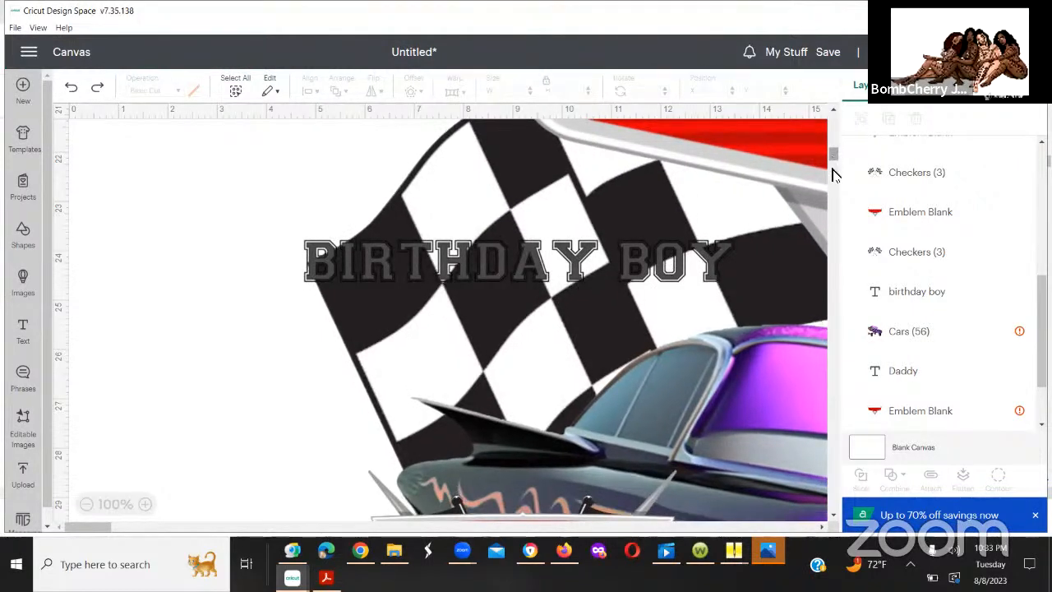
Step: Delete the oversized "Daddy" design: its purple car, red emblem blank, "Daddy" text and checkered flags
scroll(790, 197, down, 1)
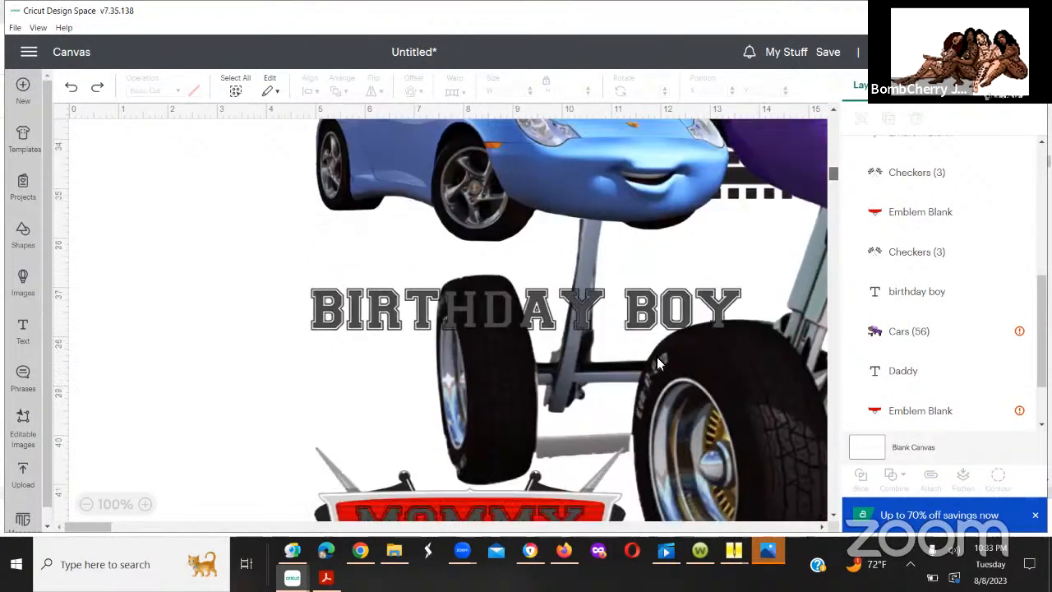
click(798, 152)
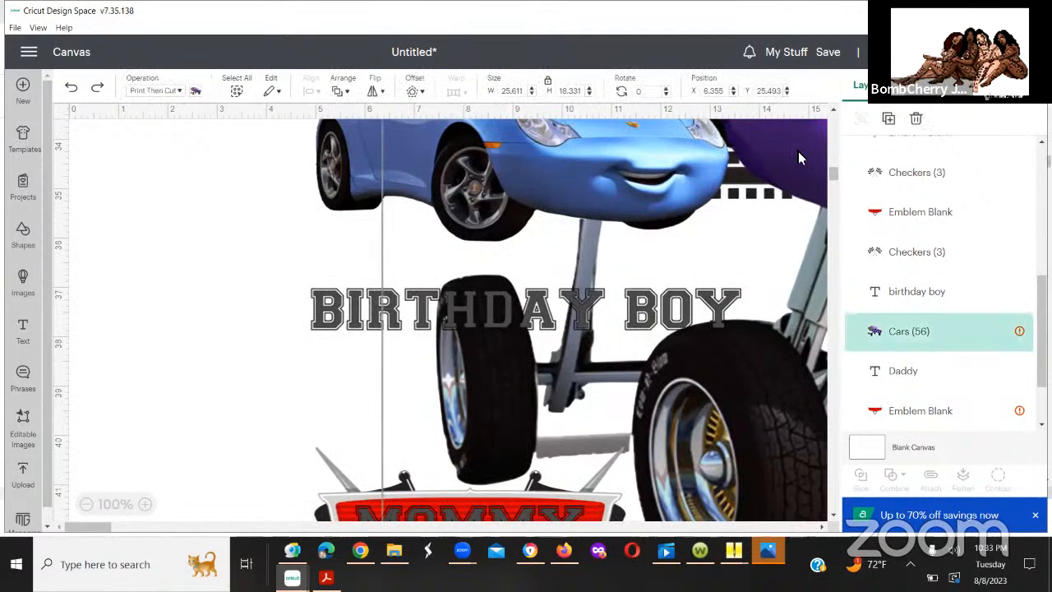
key(Delete)
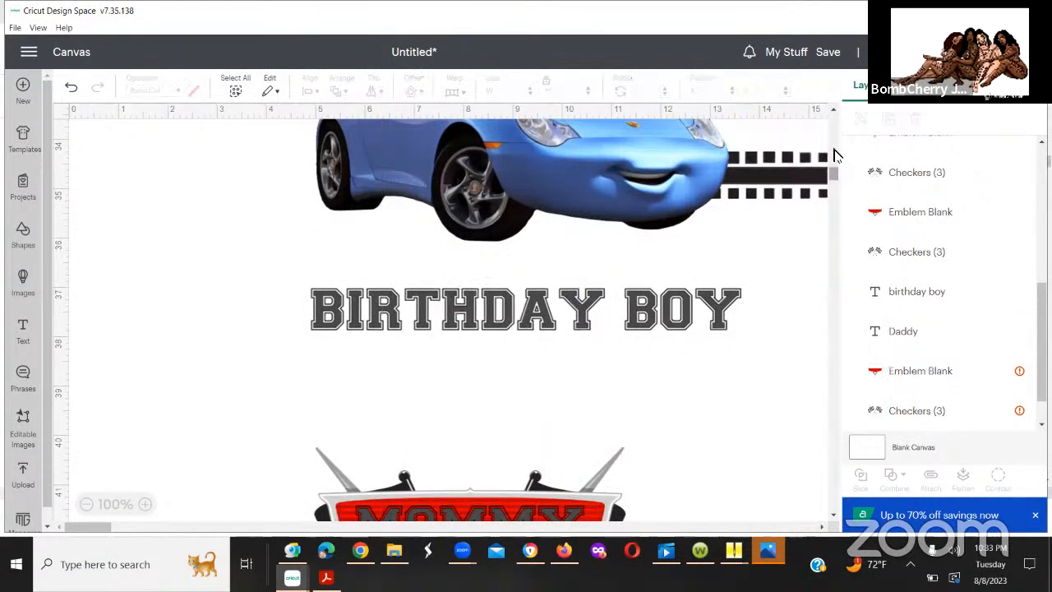
scroll(822, 165, up, 10)
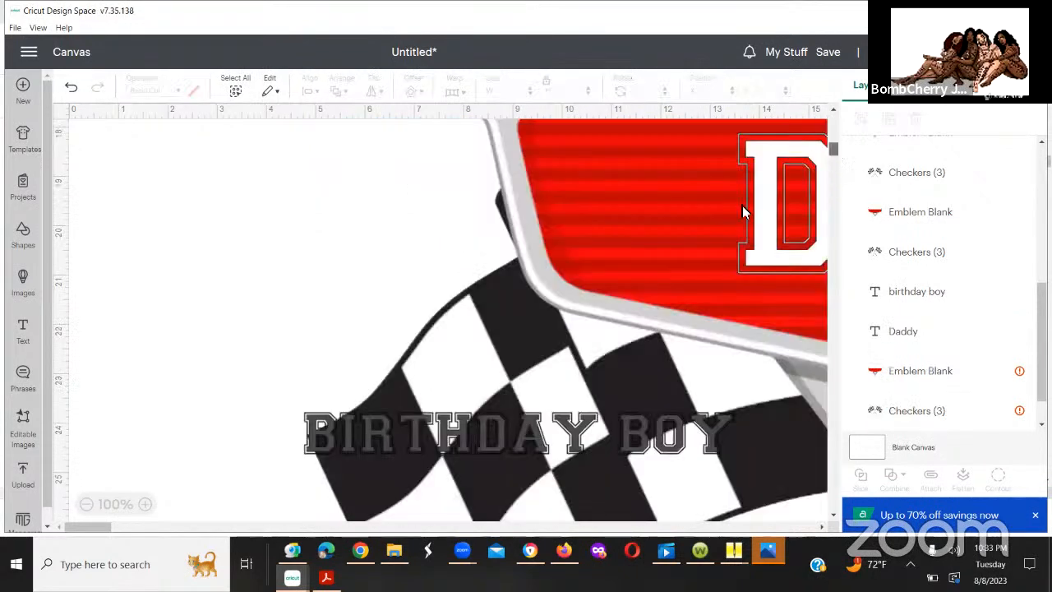
click(696, 217)
key(Delete)
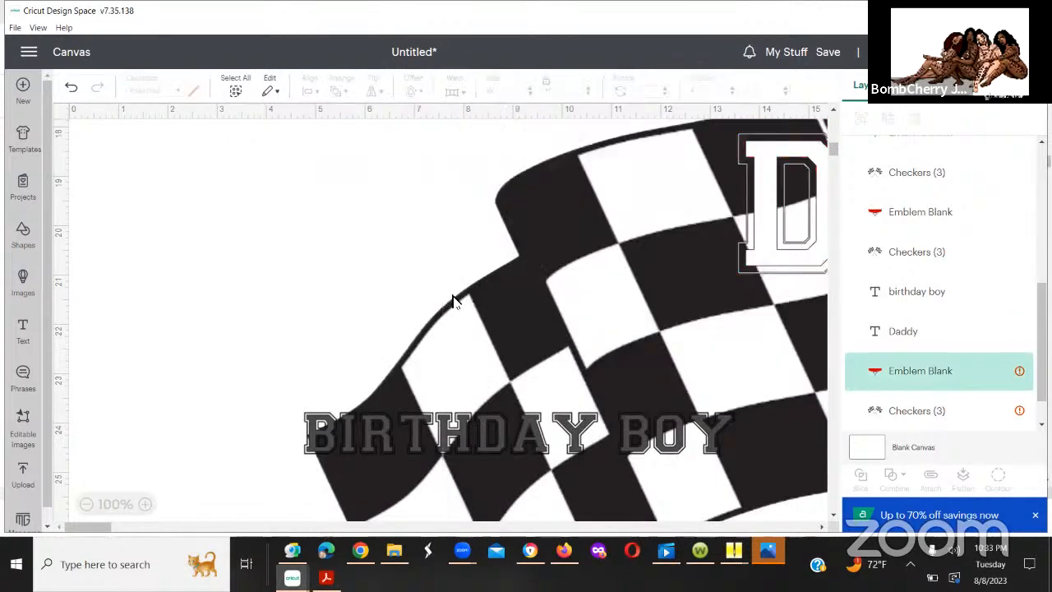
click(759, 236)
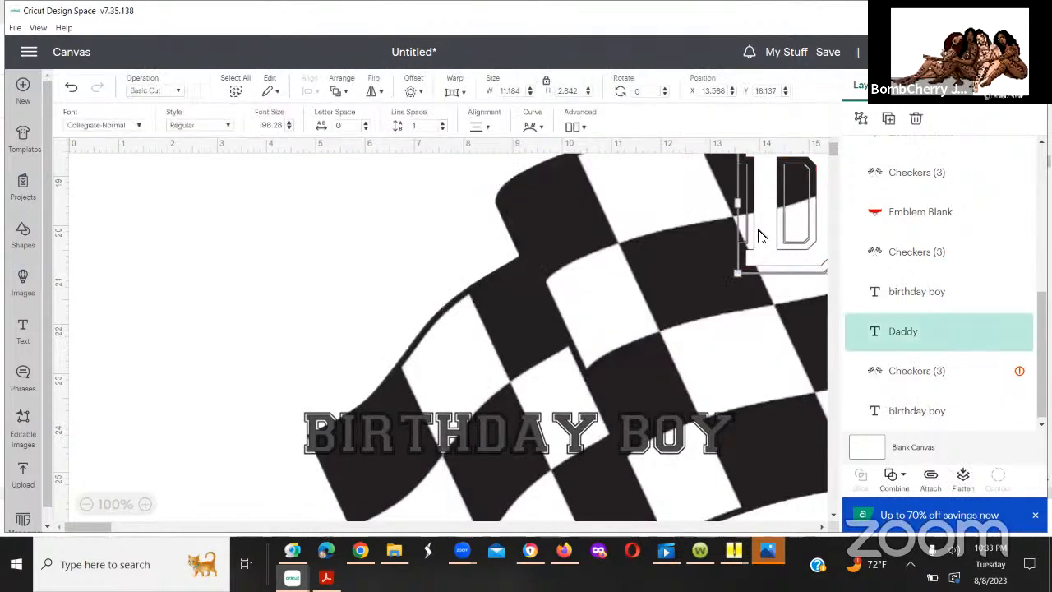
key(Delete)
click(675, 271)
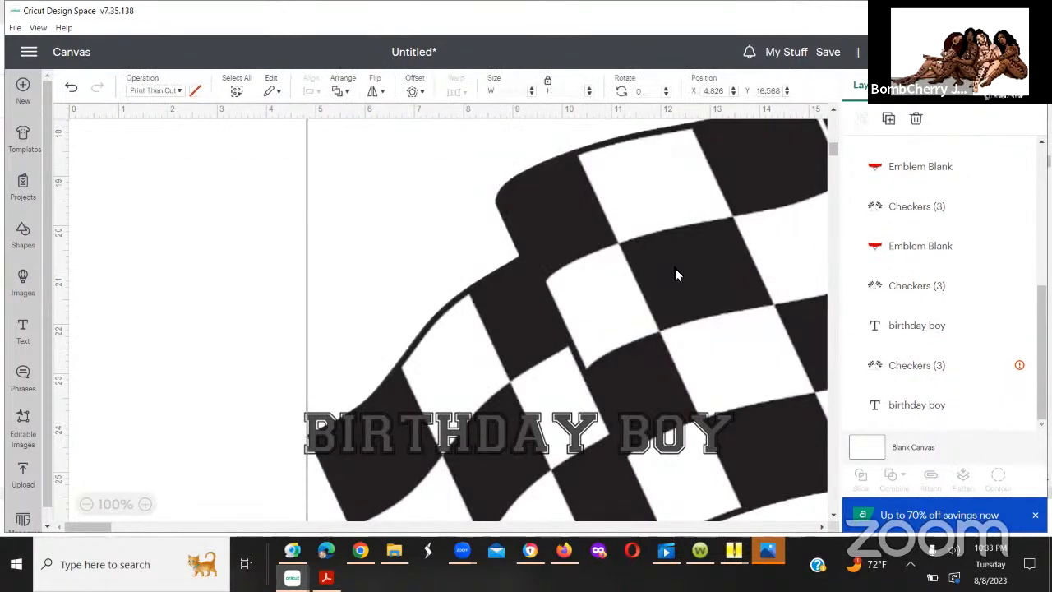
key(Delete)
Step: Examine the birthday boy's design at the start of the canvas, from the number 4 down to the "birthday boy" text
drag(832, 154, 835, 191)
scroll(826, 163, up, 10)
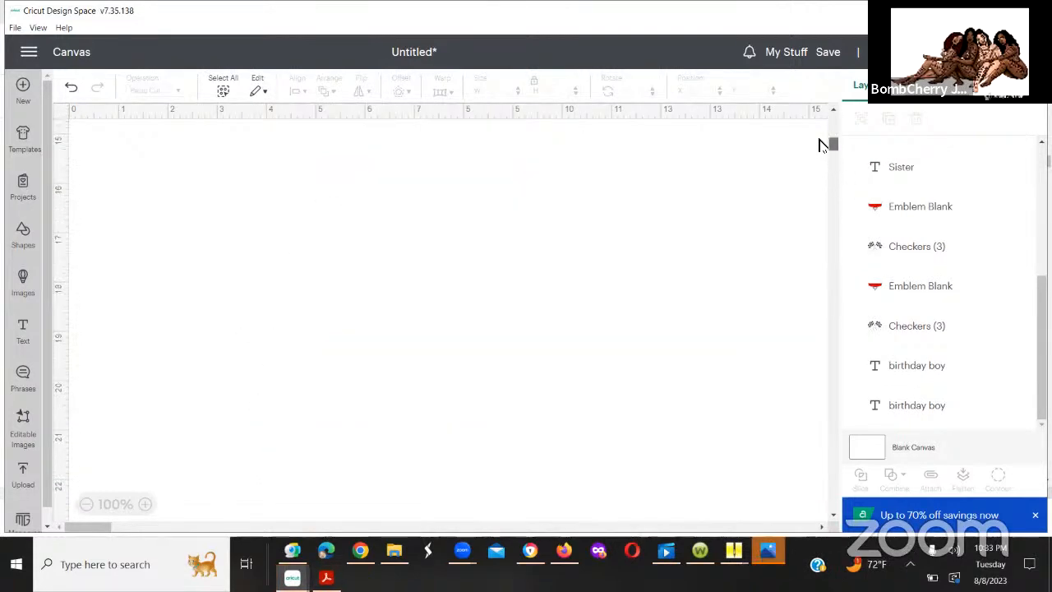
scroll(822, 145, up, 2)
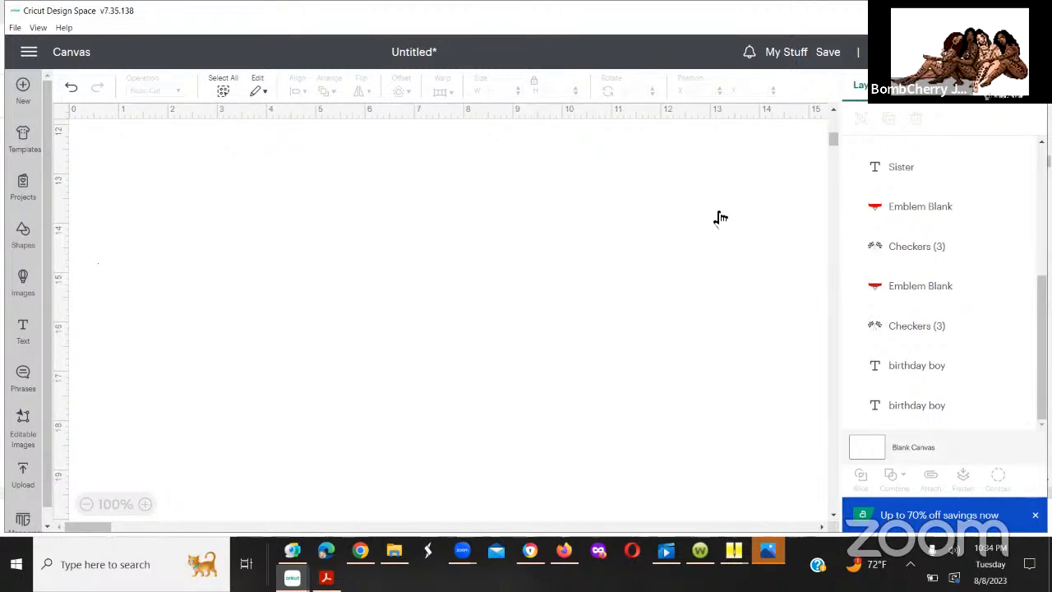
mouse_move(830, 148)
mouse_down()
mouse_move(828, 124)
mouse_move(830, 140)
mouse_up()
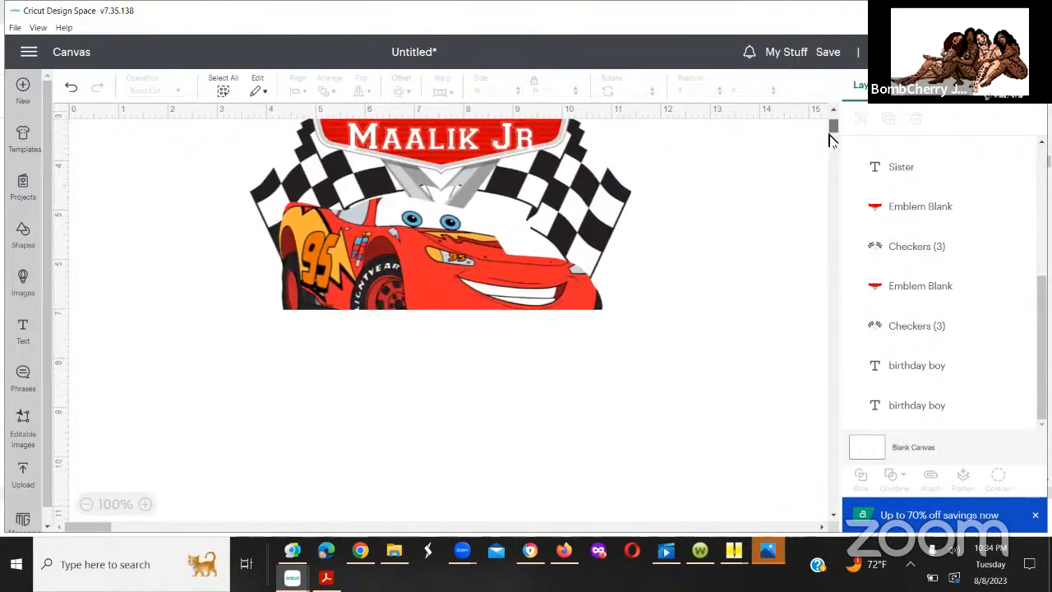
scroll(830, 136, down, 3)
scroll(829, 132, up, 5)
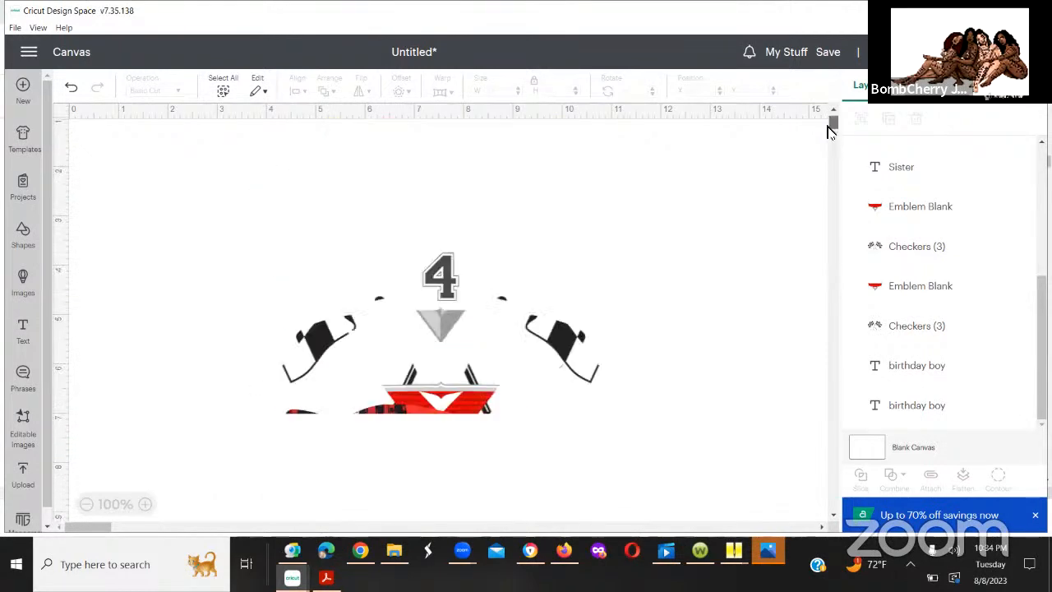
scroll(824, 162, up, 3)
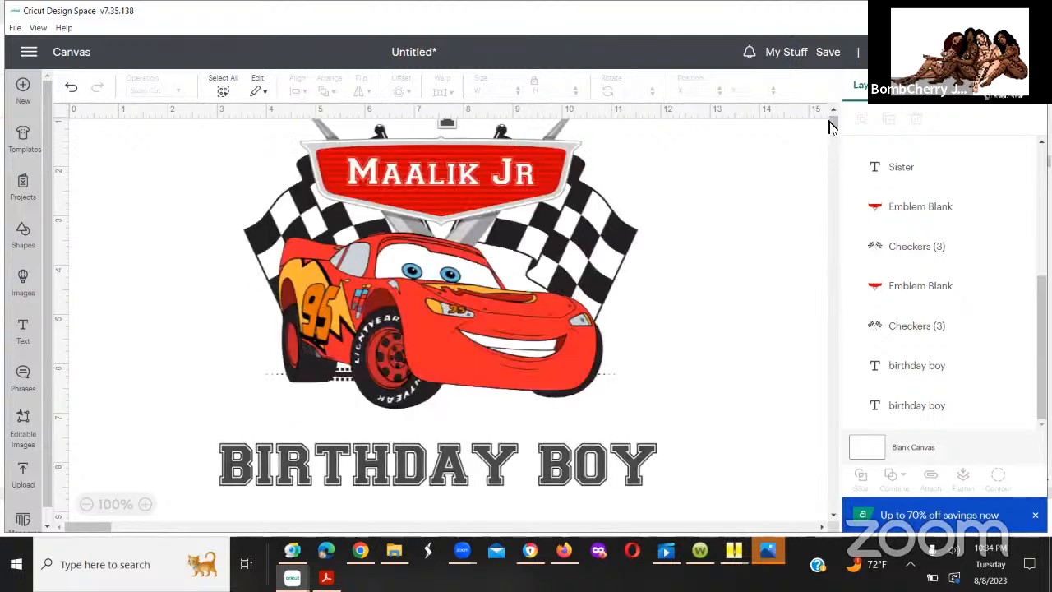
scroll(829, 124, down, 1)
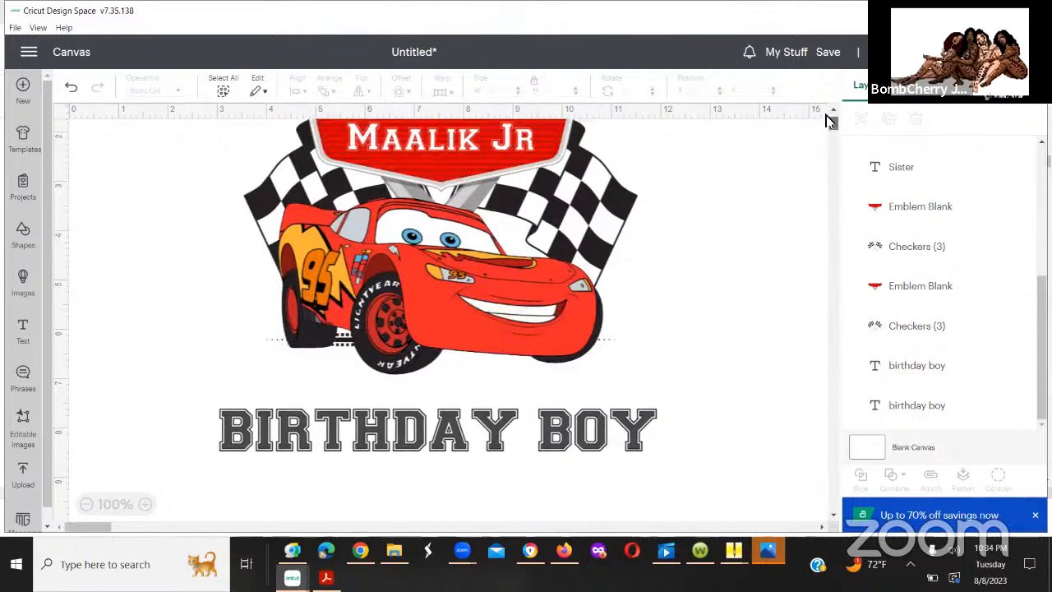
scroll(830, 122, up, 2)
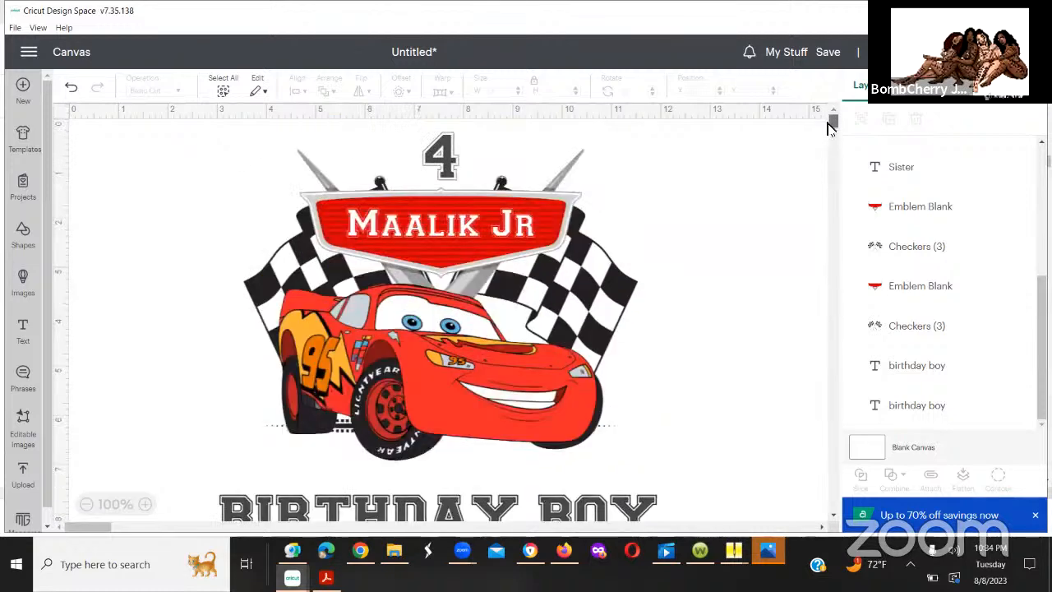
scroll(830, 124, down, 2)
scroll(830, 124, down, 1)
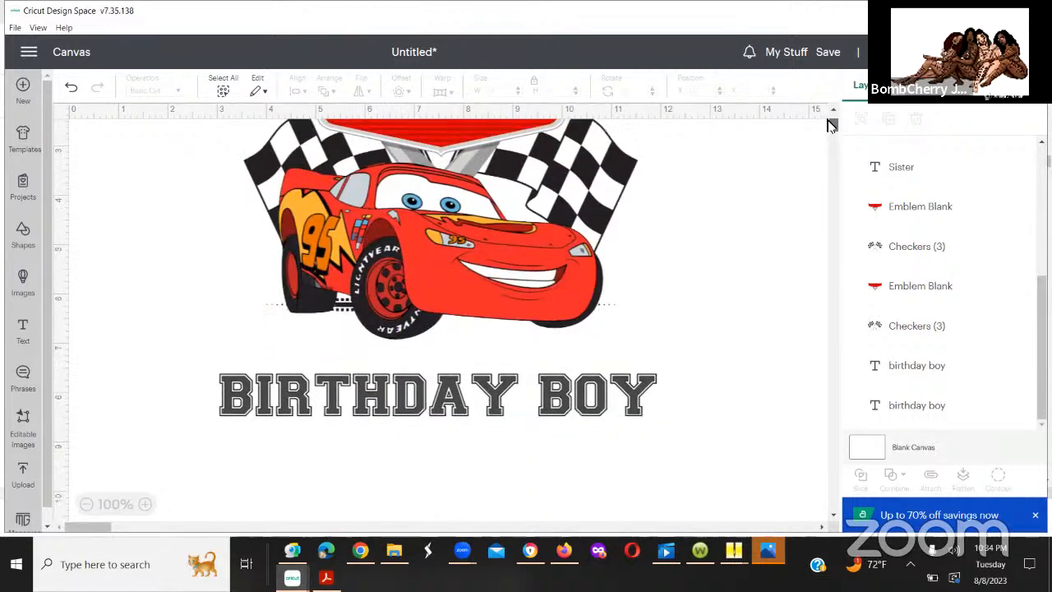
scroll(830, 124, up, 3)
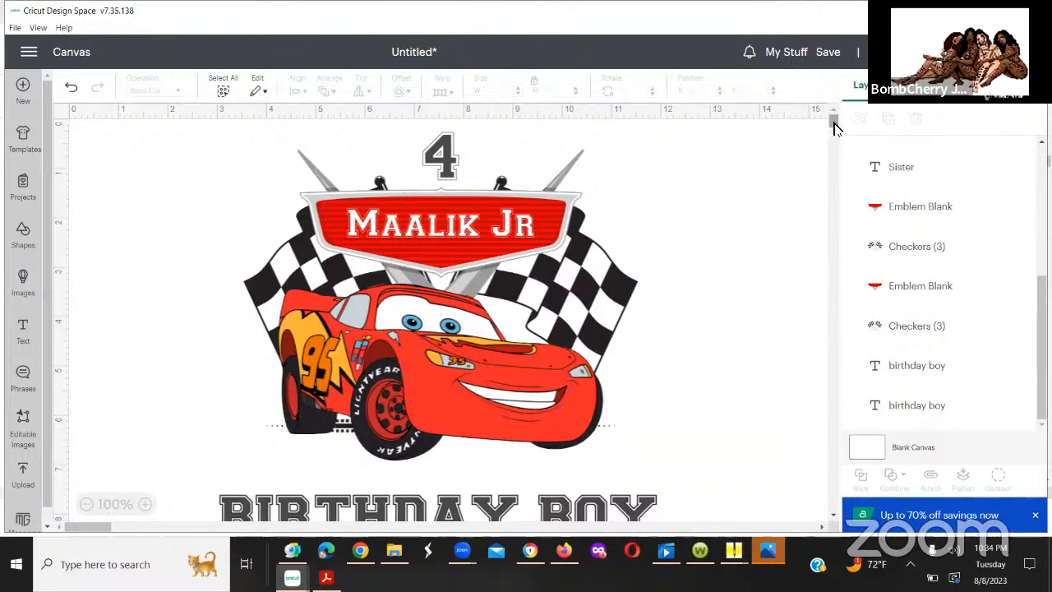
scroll(835, 128, down, 1)
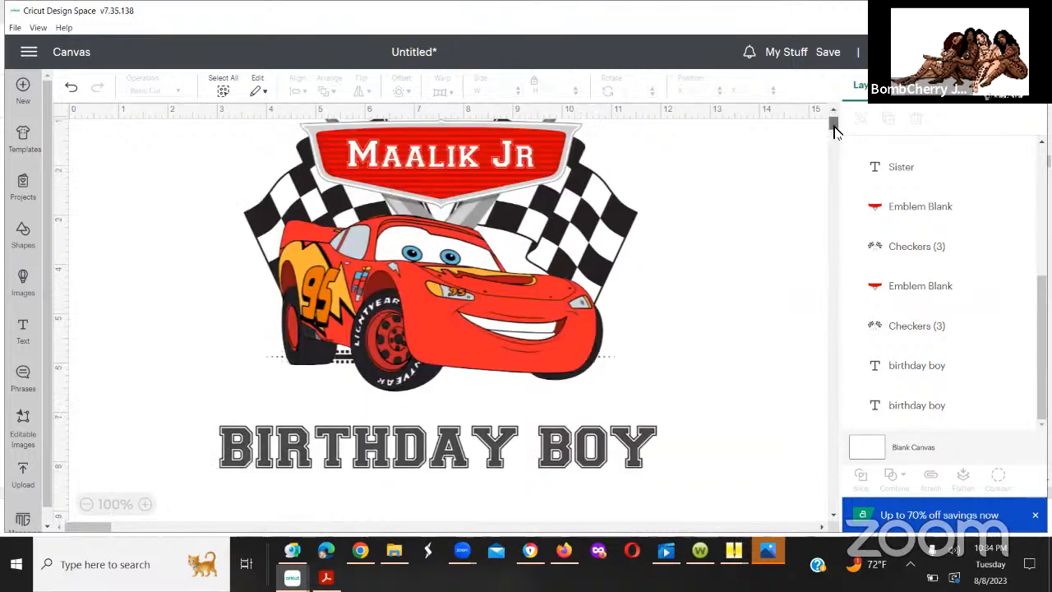
scroll(834, 128, down, 1)
scroll(834, 127, up, 2)
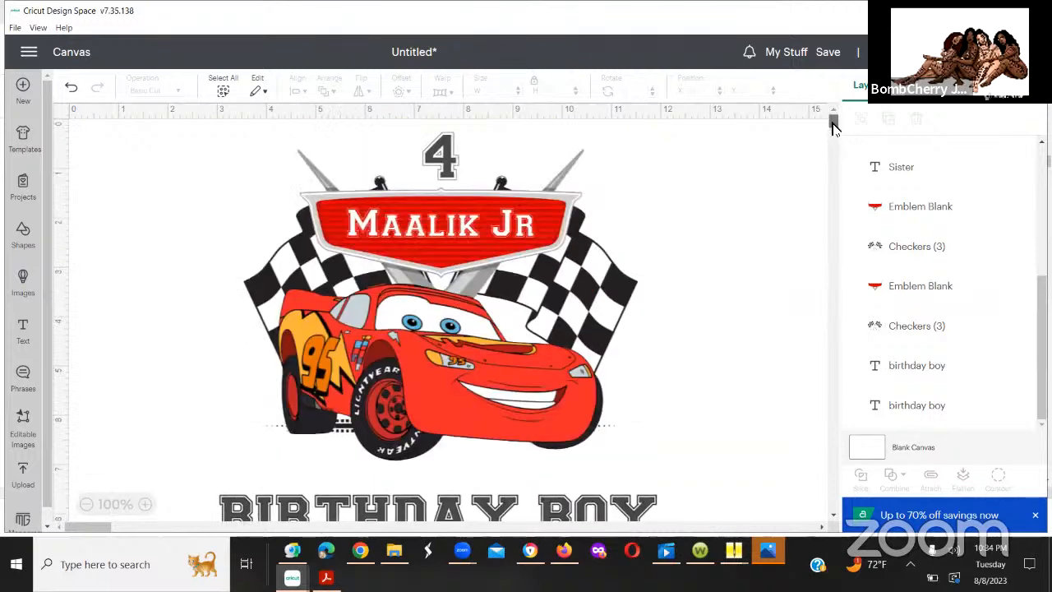
Step: Unflatten the birthday boy's car design into its separate layers
click(441, 170)
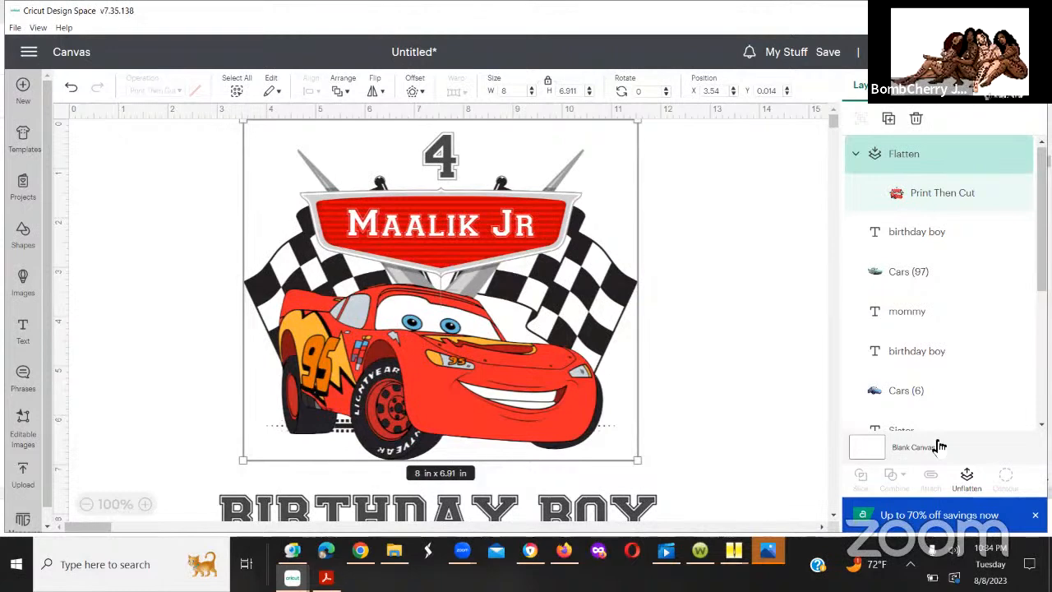
click(967, 483)
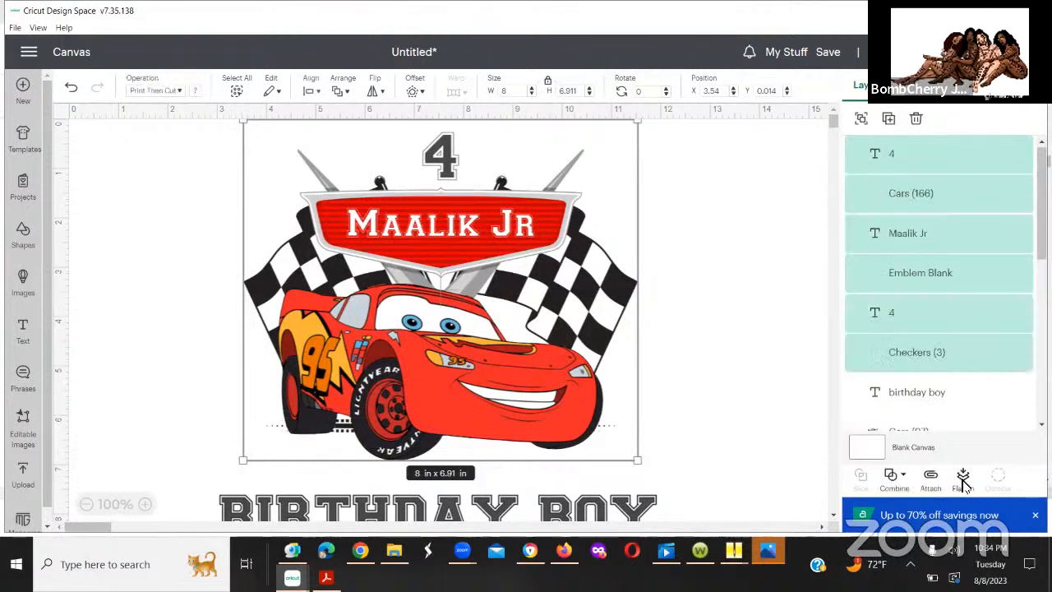
click(782, 397)
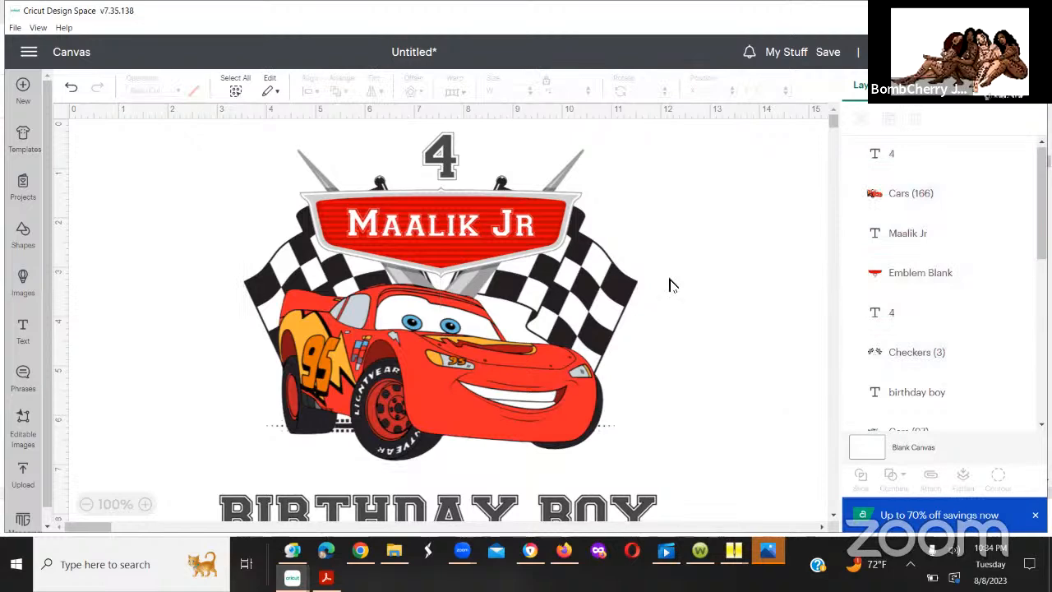
Step: Set the print colour of the smaller front number 4 above the emblem to white
click(441, 171)
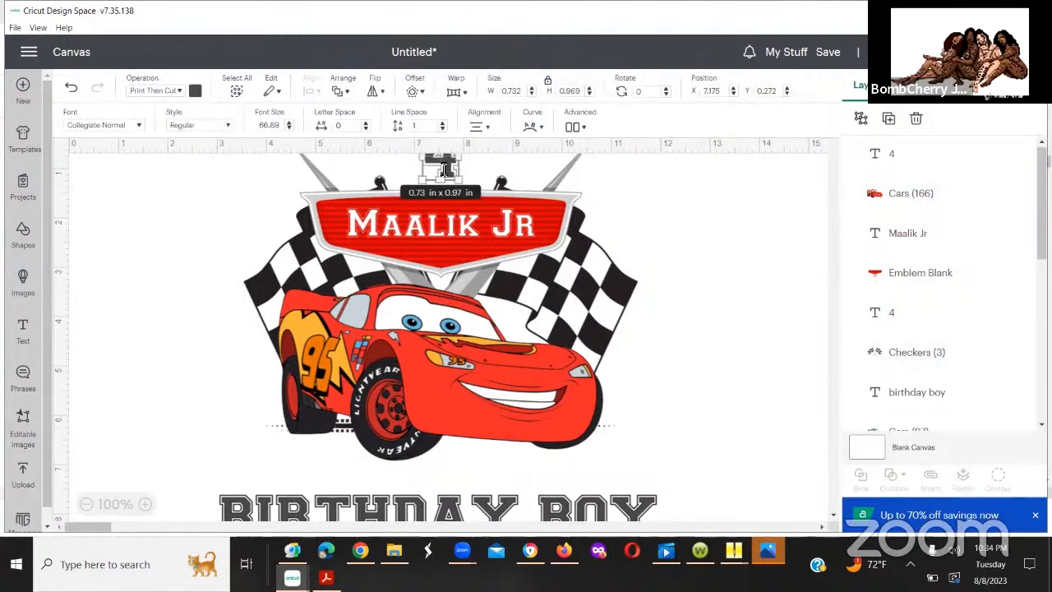
click(196, 90)
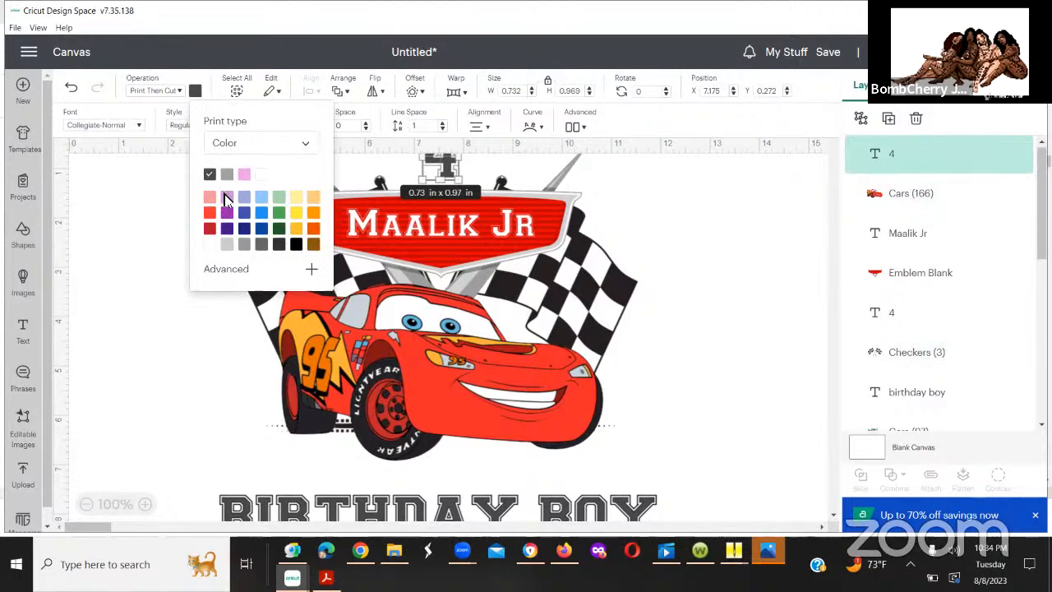
click(210, 246)
click(680, 297)
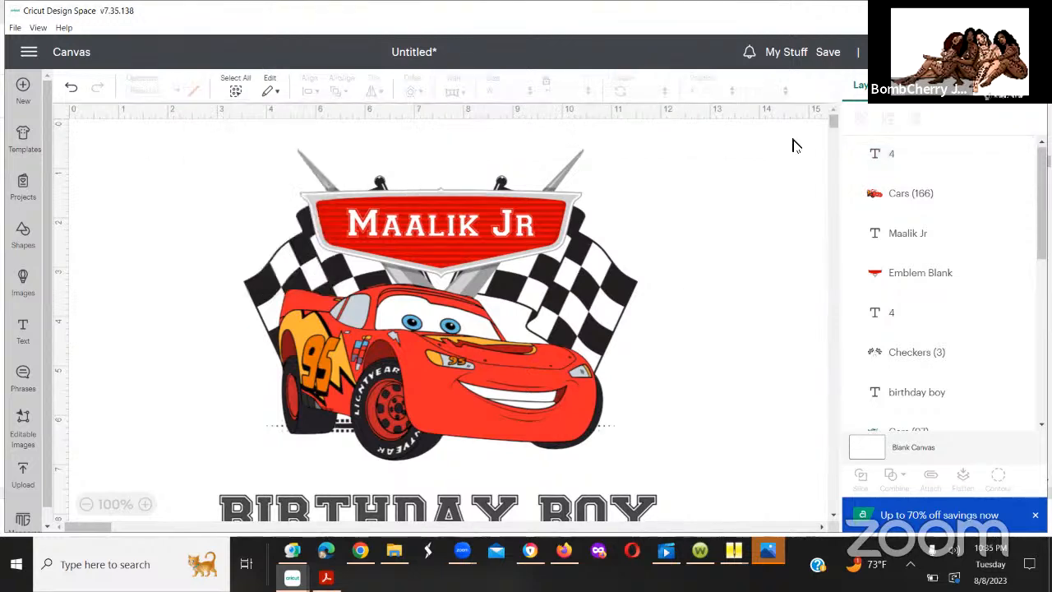
Step: Flatten the whole birthday boy's design with its white number 4, and unflatten it again
drag(394, 133, 493, 191)
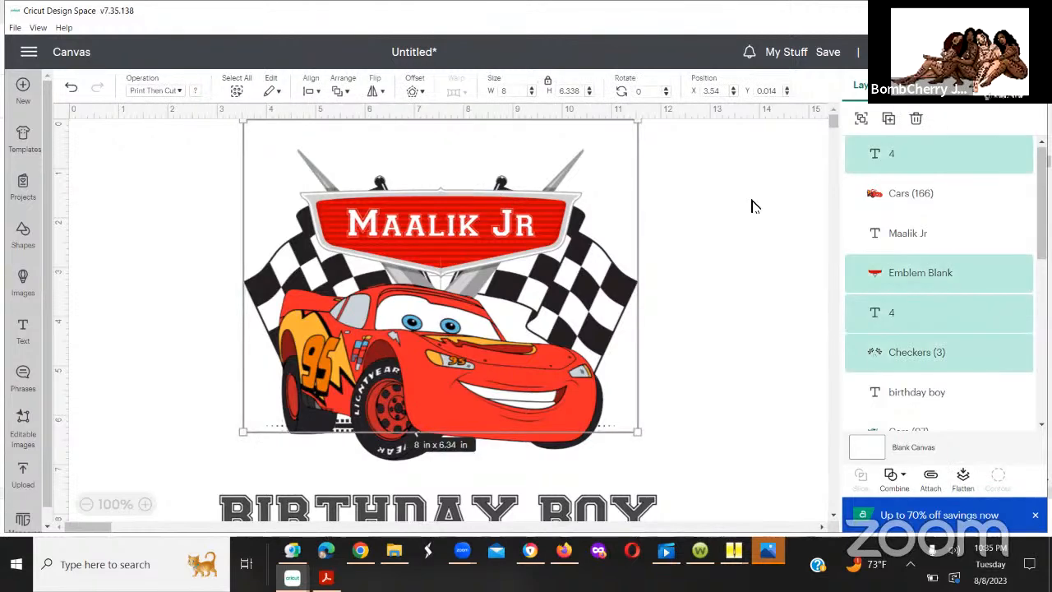
click(730, 211)
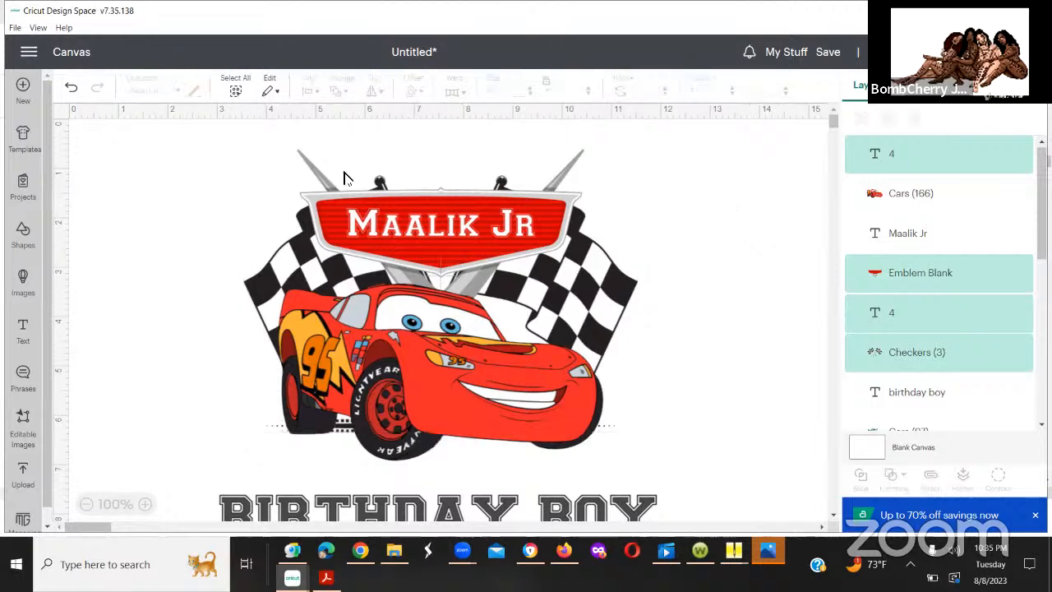
drag(540, 189, 713, 475)
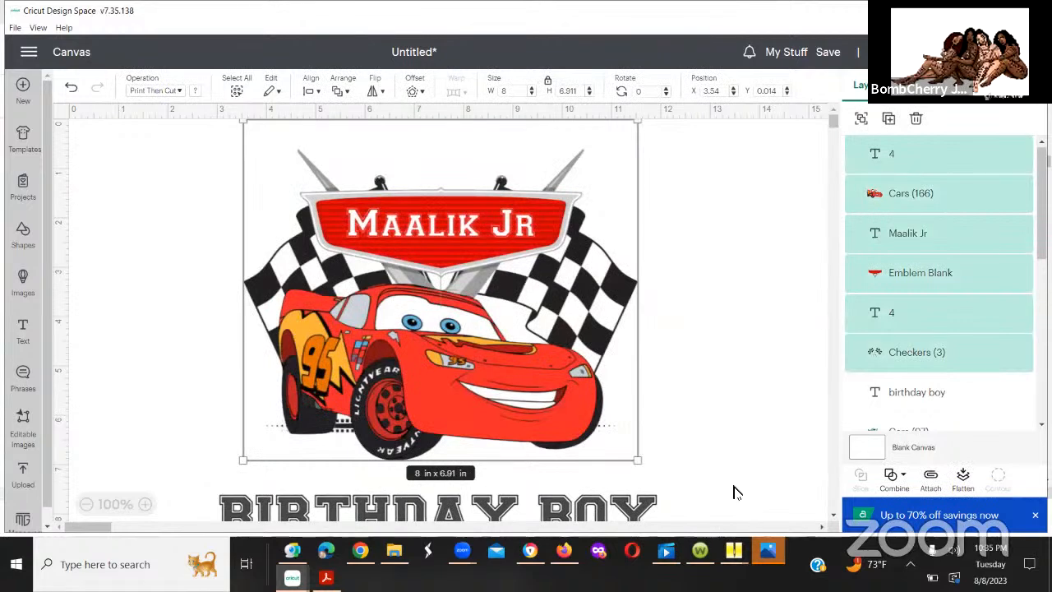
click(968, 474)
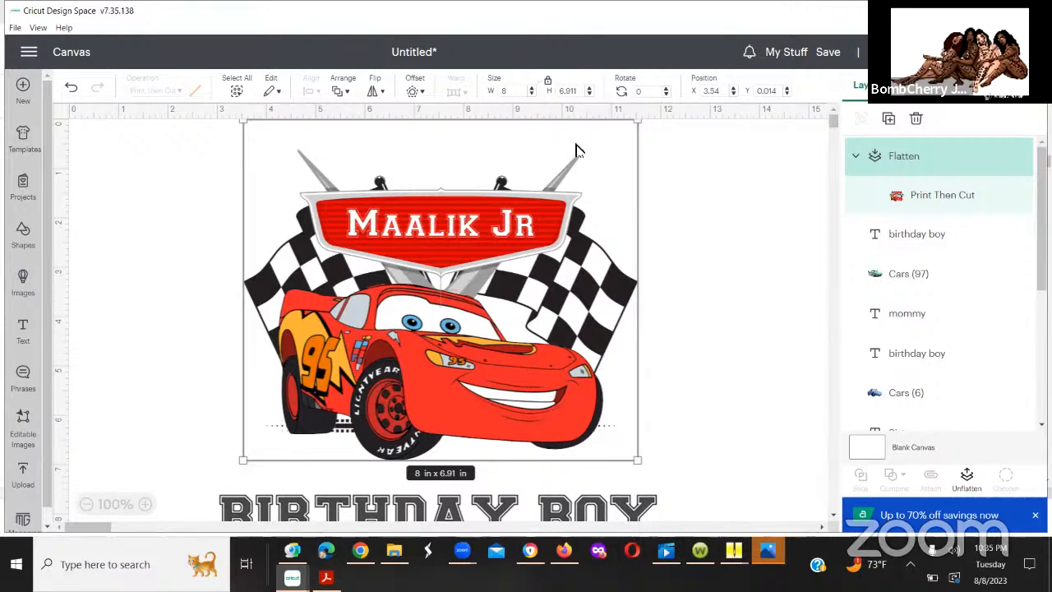
click(967, 483)
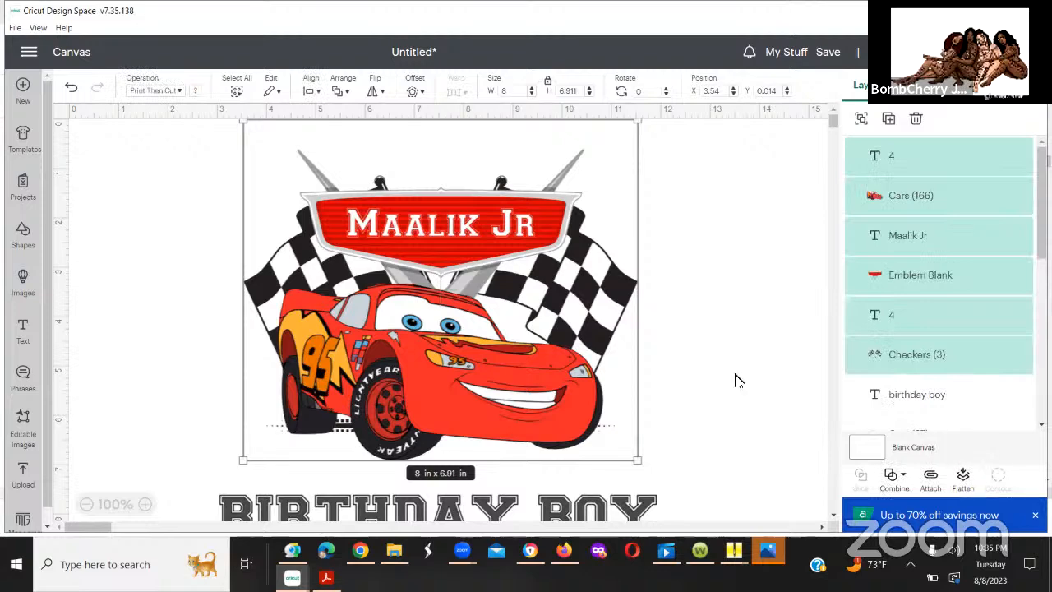
click(649, 346)
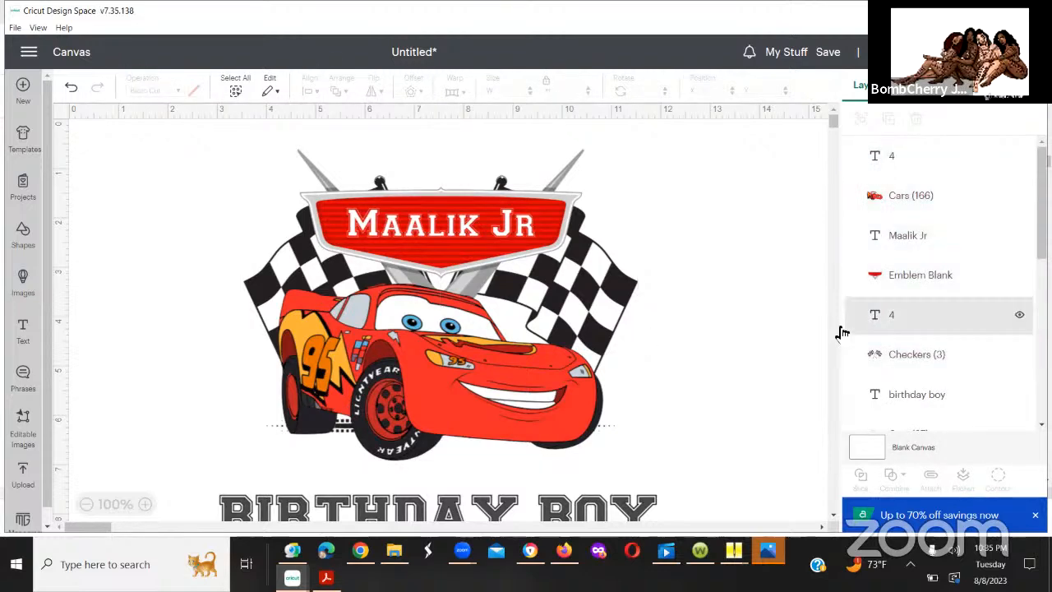
Step: Check the print colour of the larger number 4 layer behind the smaller one
click(889, 328)
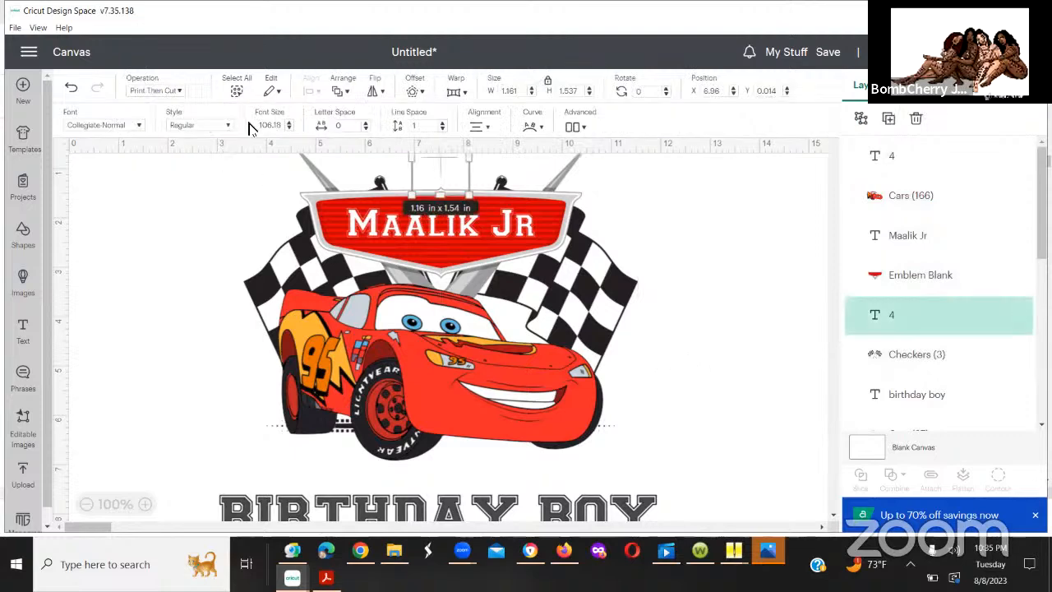
click(196, 93)
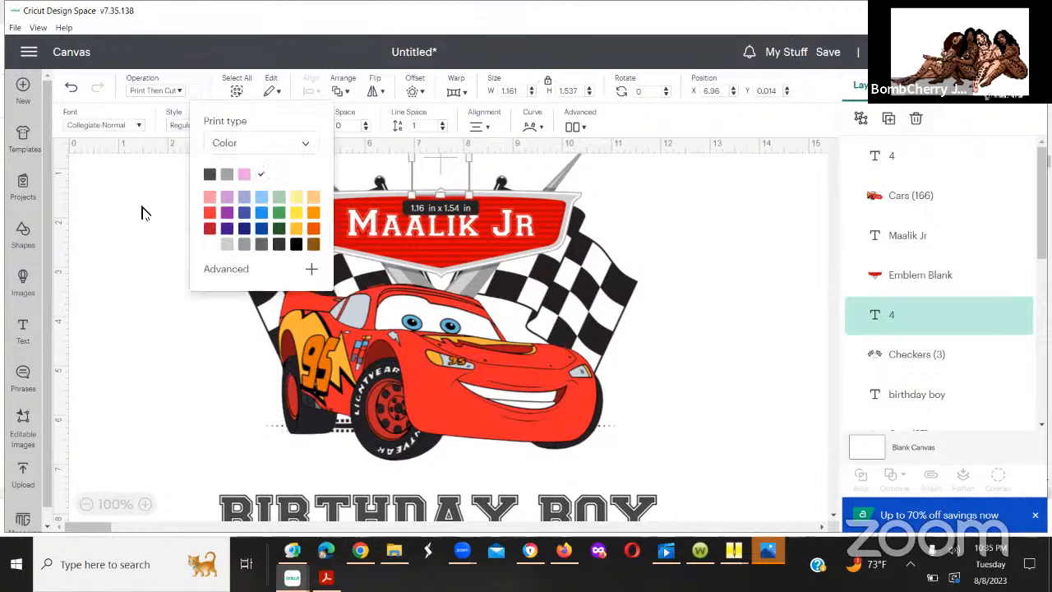
click(155, 165)
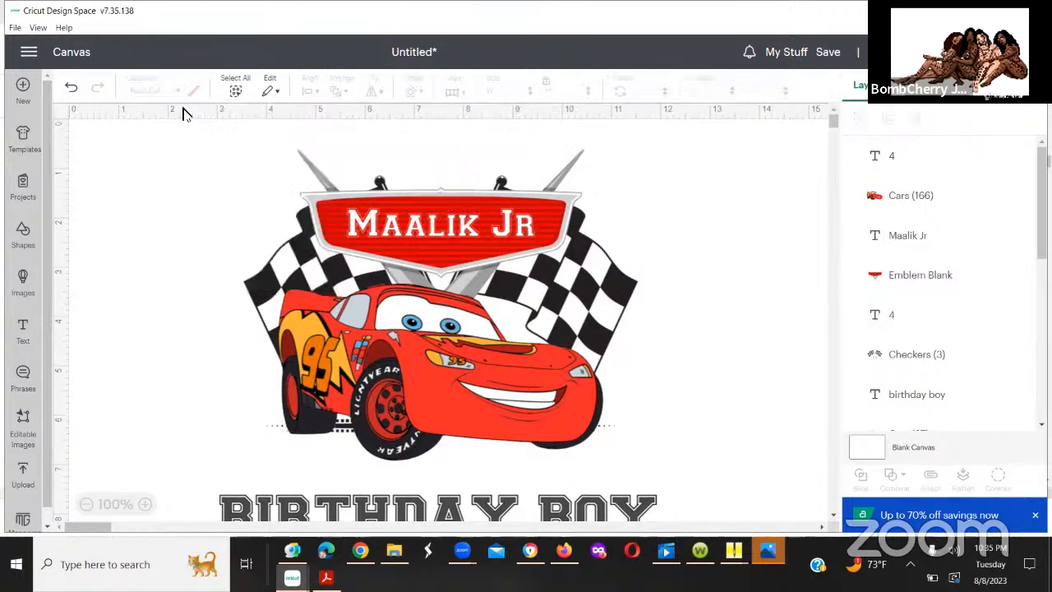
Step: Change the smaller front number 4 from Print Then Cut to Basic Cut and colour it red
click(447, 162)
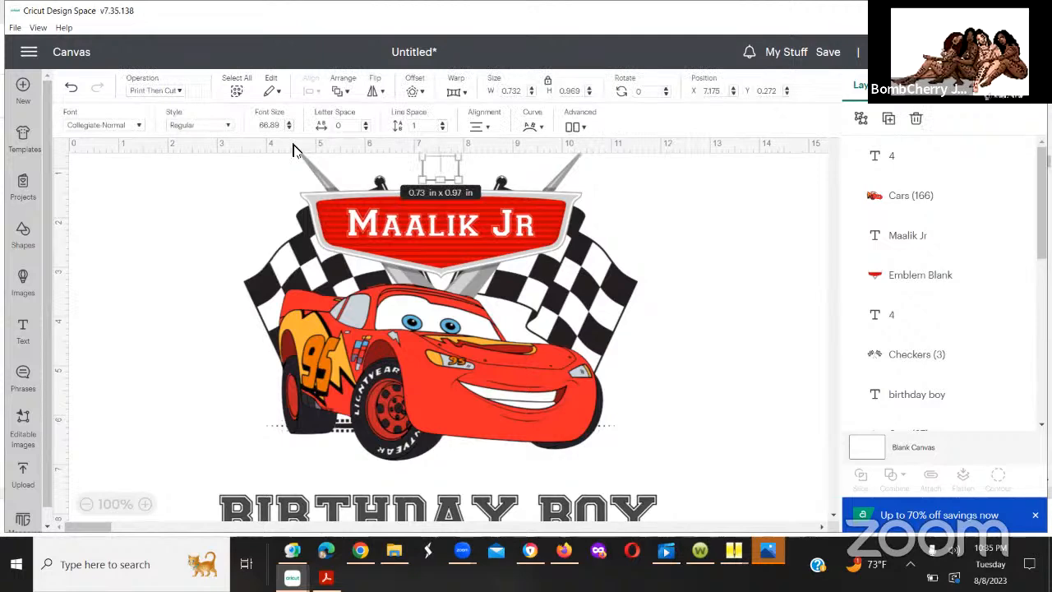
click(177, 92)
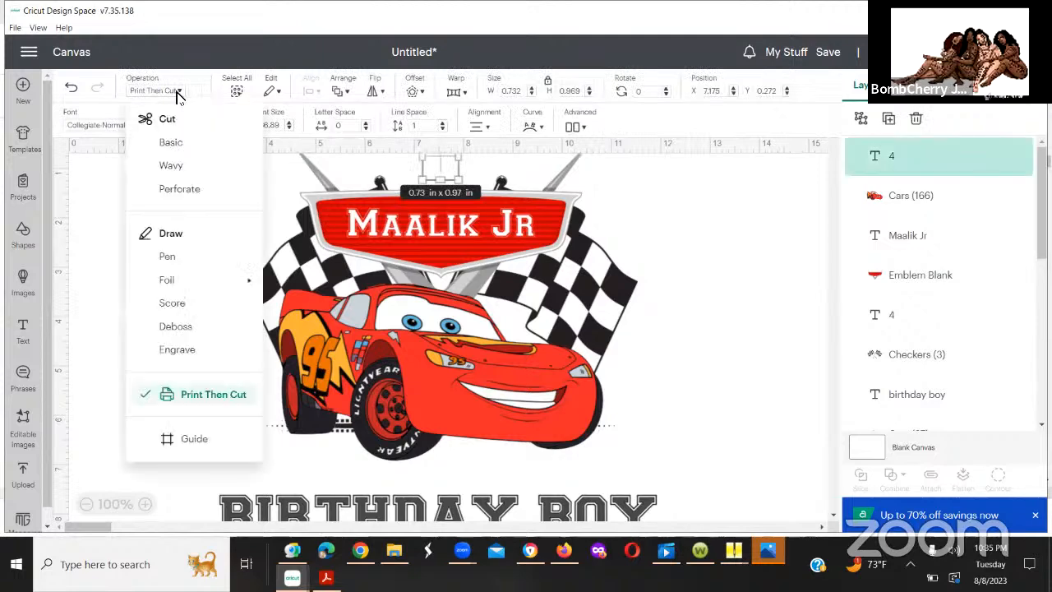
click(180, 146)
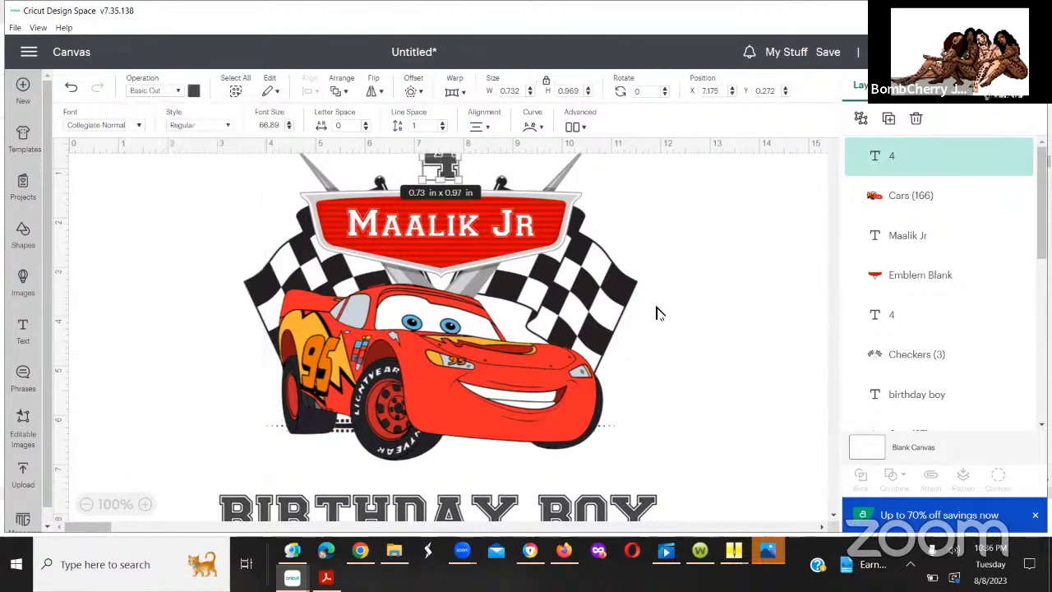
click(657, 313)
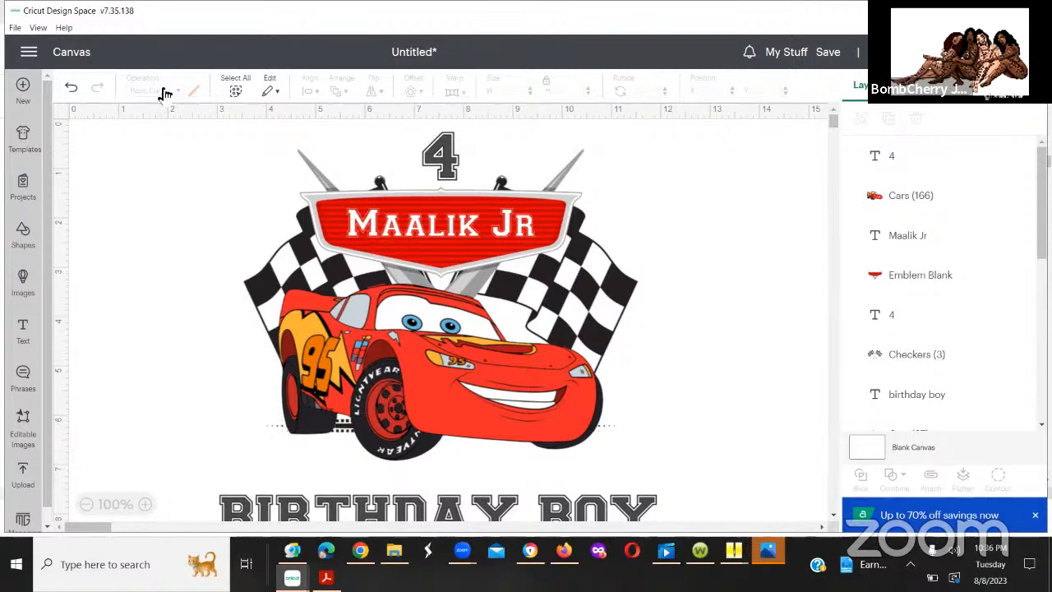
click(444, 171)
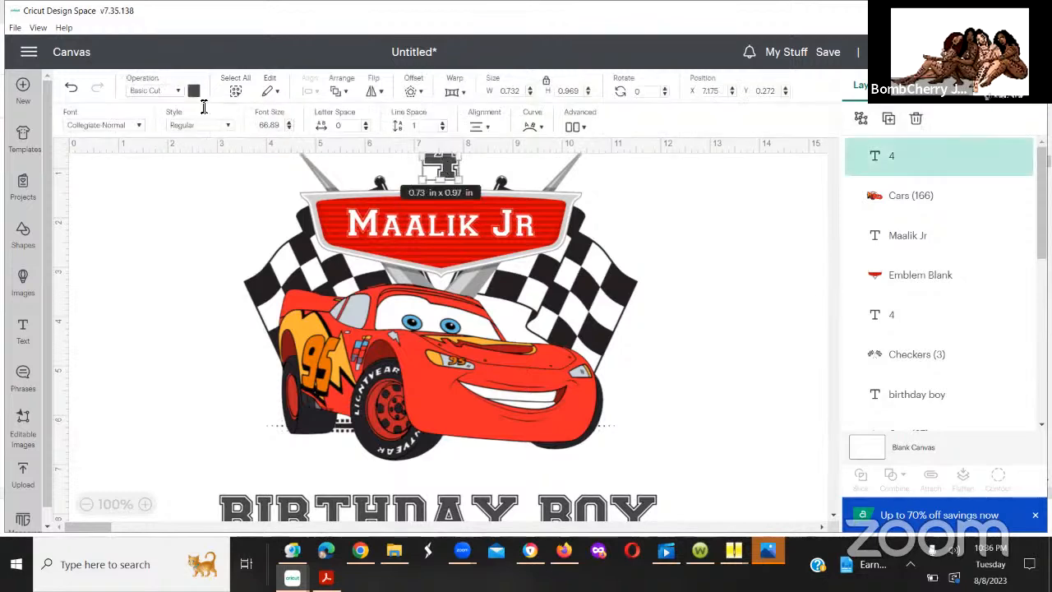
click(193, 91)
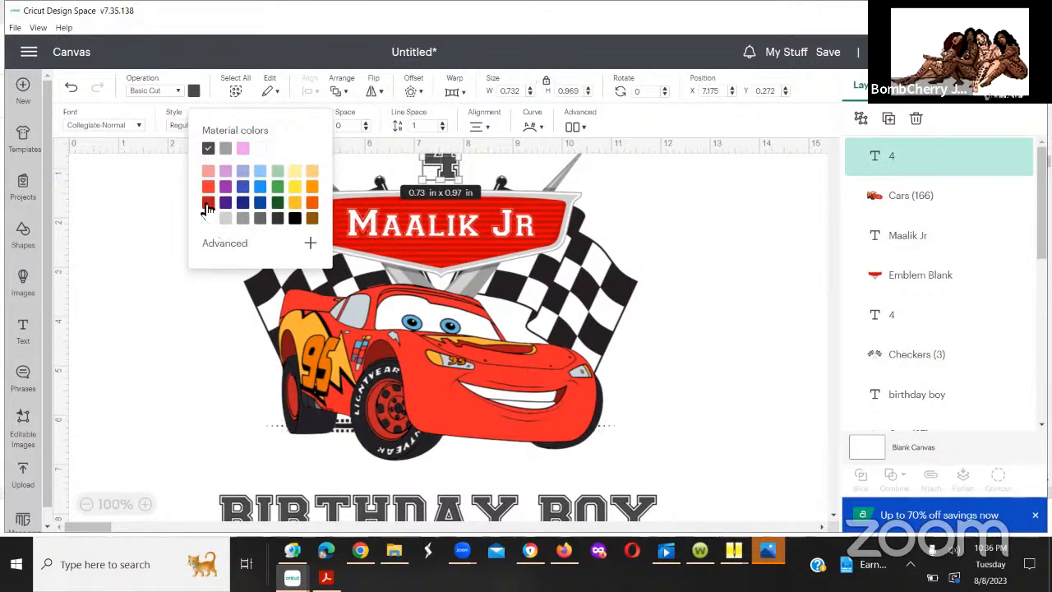
click(209, 191)
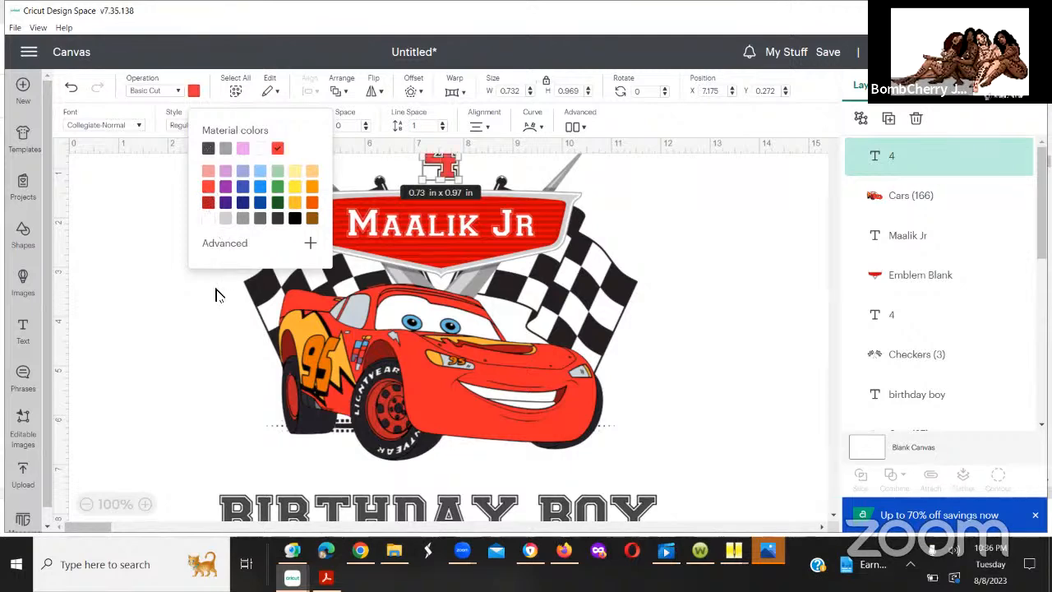
click(215, 294)
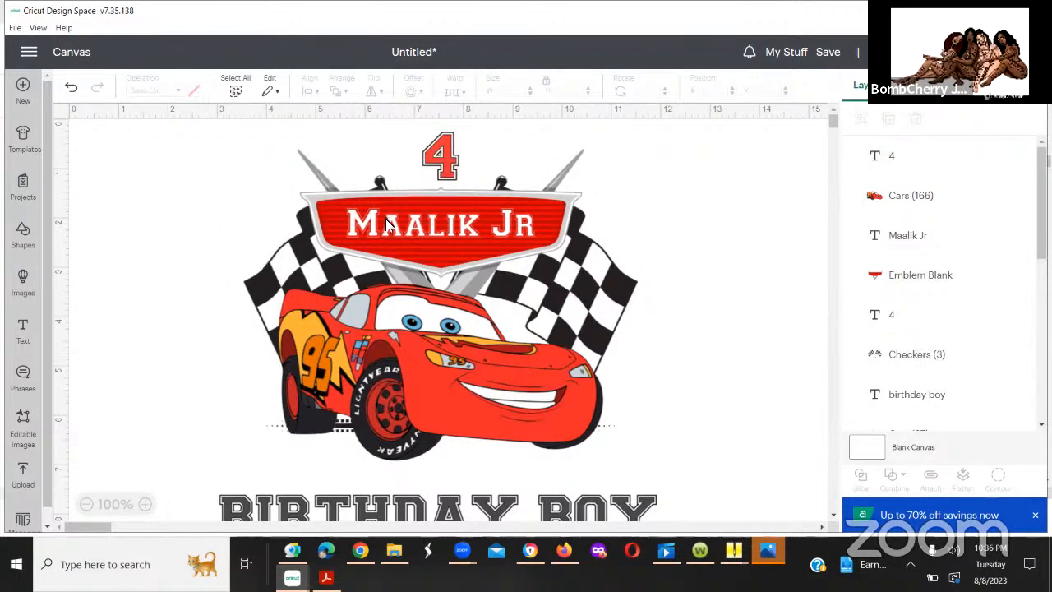
Step: Flatten the 4, name, emblem, flags and car into one image and place it at about X 4.18, Y 0
drag(235, 127, 696, 476)
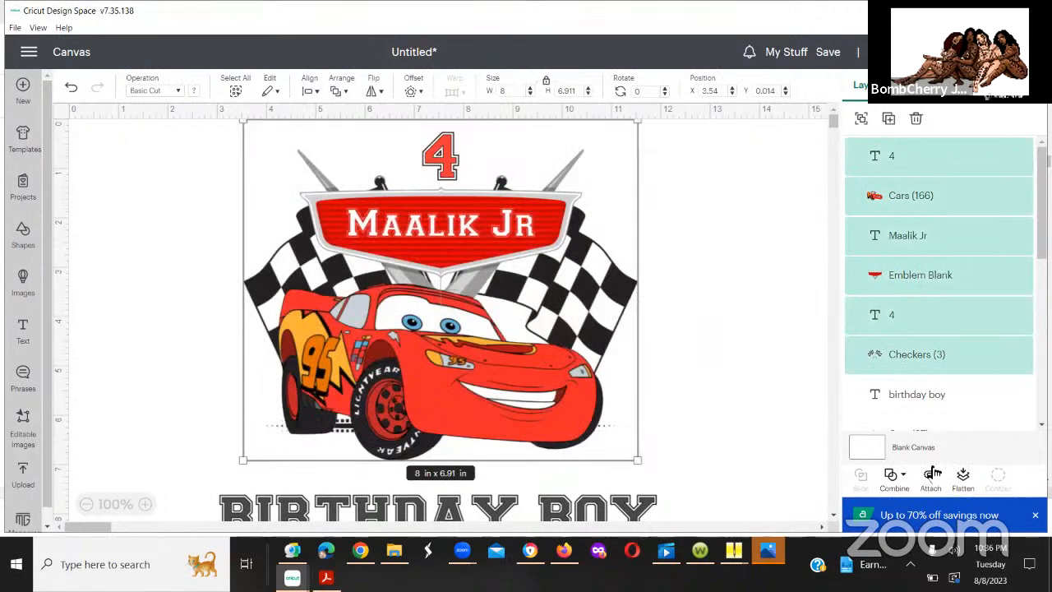
click(963, 482)
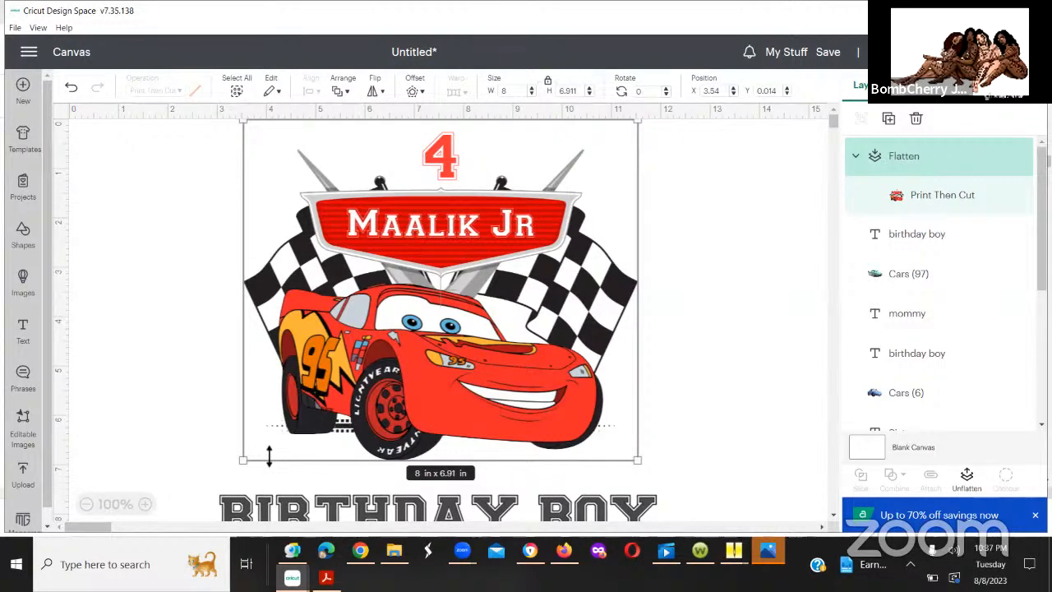
drag(435, 252, 228, 233)
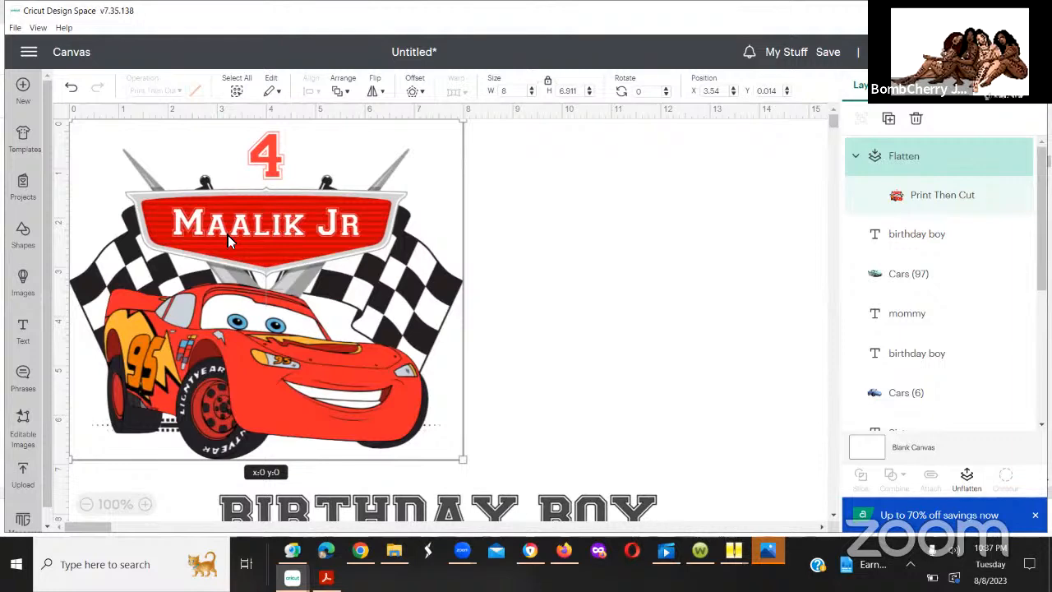
drag(228, 235, 466, 243)
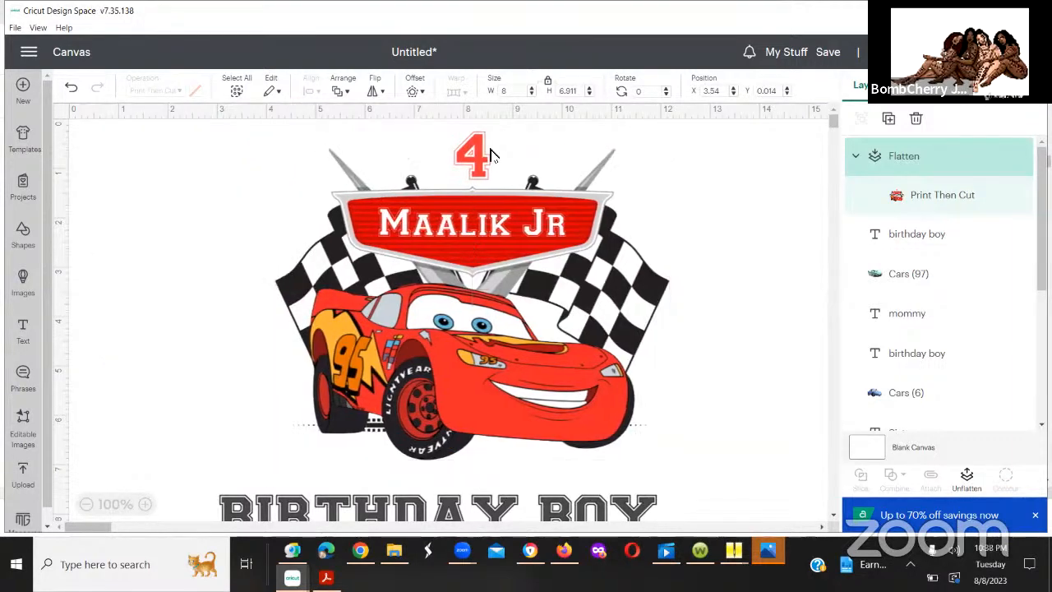
click(454, 353)
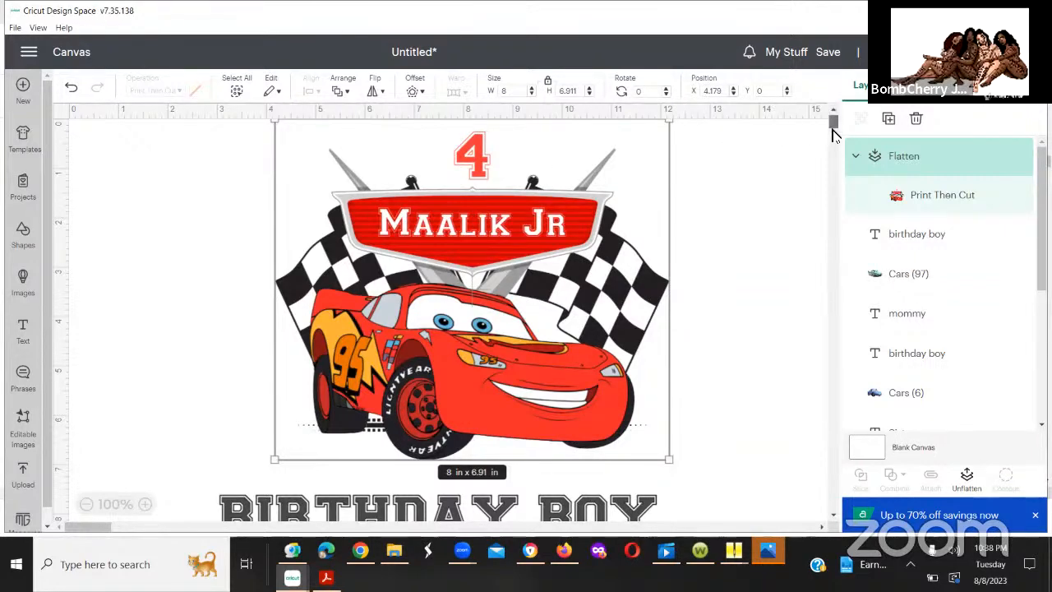
Step: Move the "birthday boy" text to about X 3.85, Y 7.39 so it sits centred just beneath the car
mouse_move(831, 120)
mouse_down()
mouse_move(834, 146)
mouse_move(832, 136)
mouse_up()
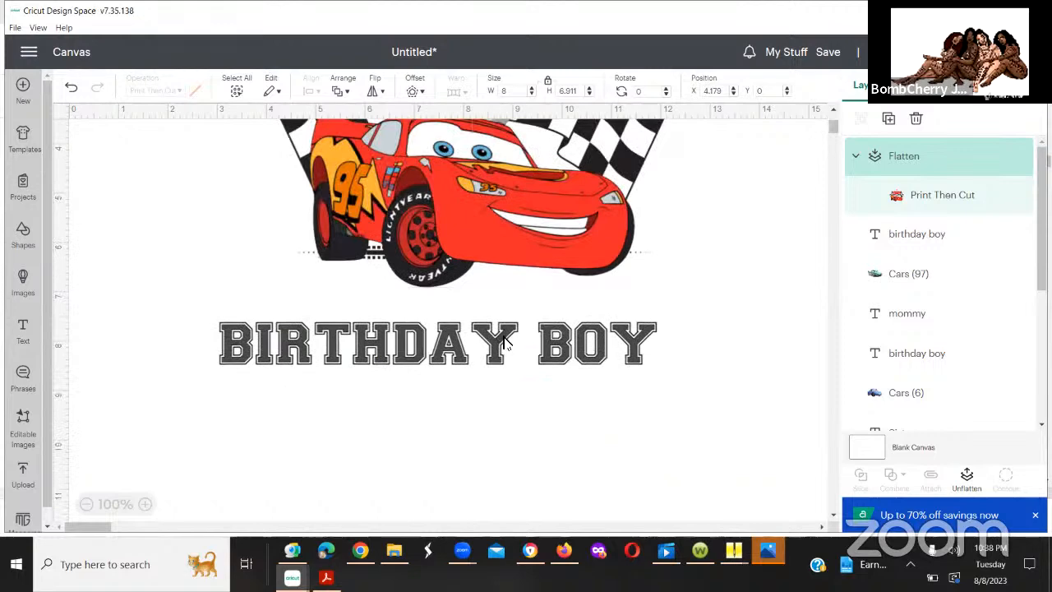
click(533, 331)
drag(535, 329, 539, 333)
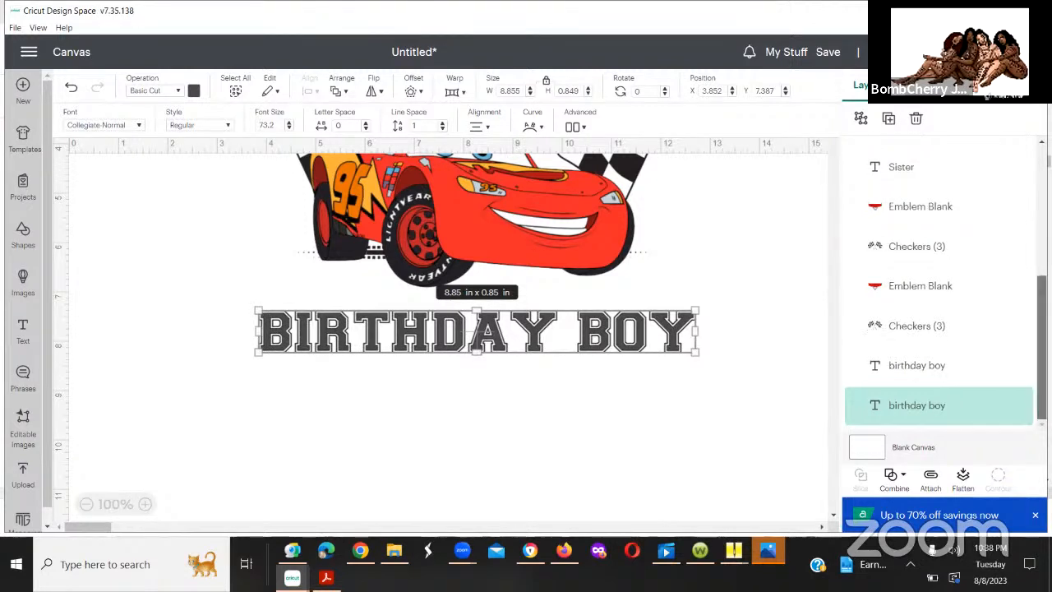
Step: Hide the Cars (97), mommy, birthday boy beneath mommy, Cars (6), Sister and upper Emblem Blank layers
scroll(1019, 207, up, 3)
scroll(1019, 207, up, 2)
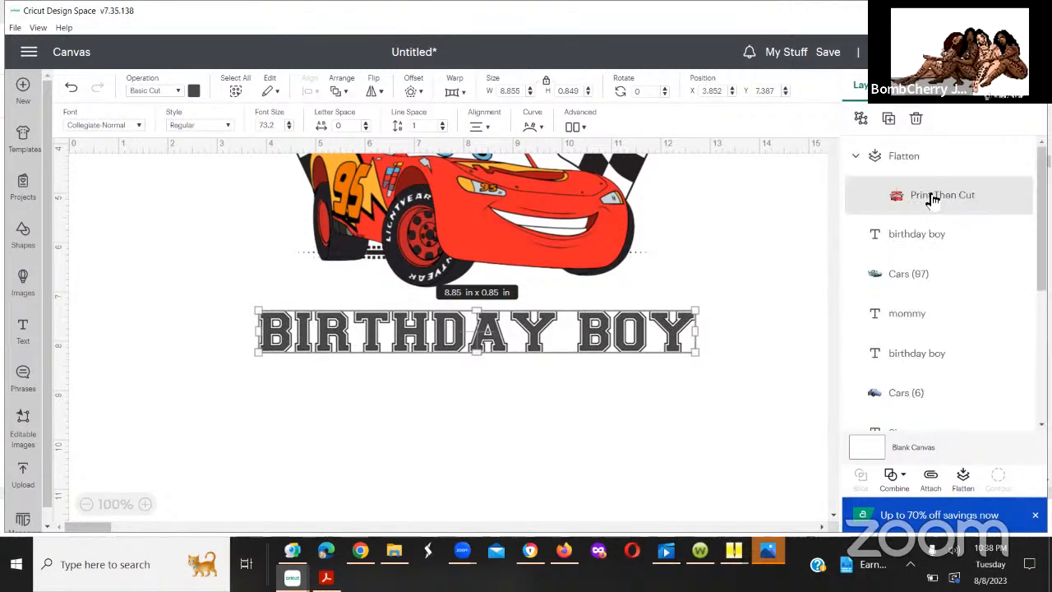
click(952, 163)
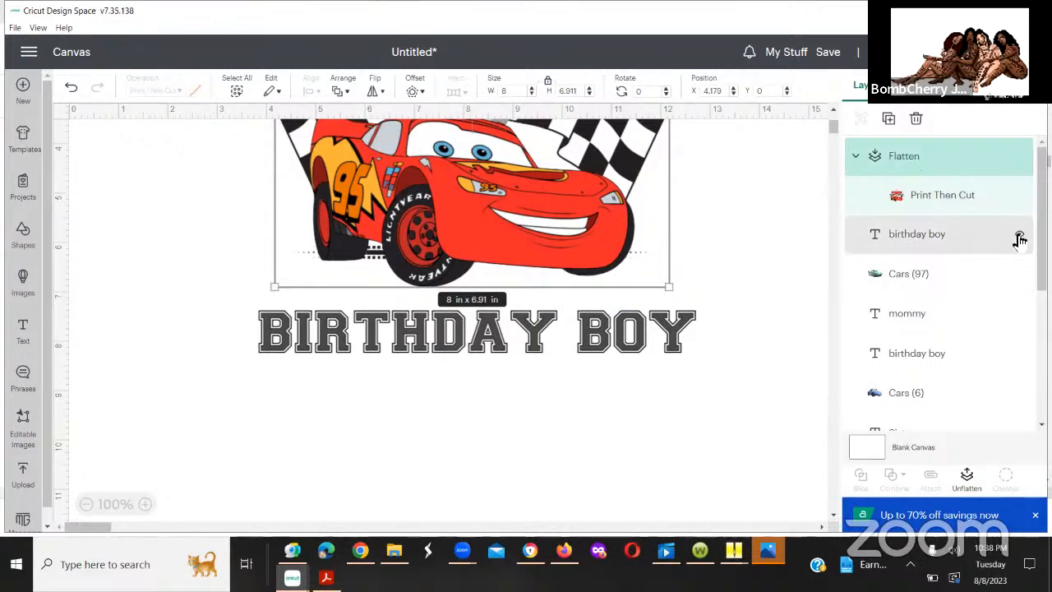
click(1019, 277)
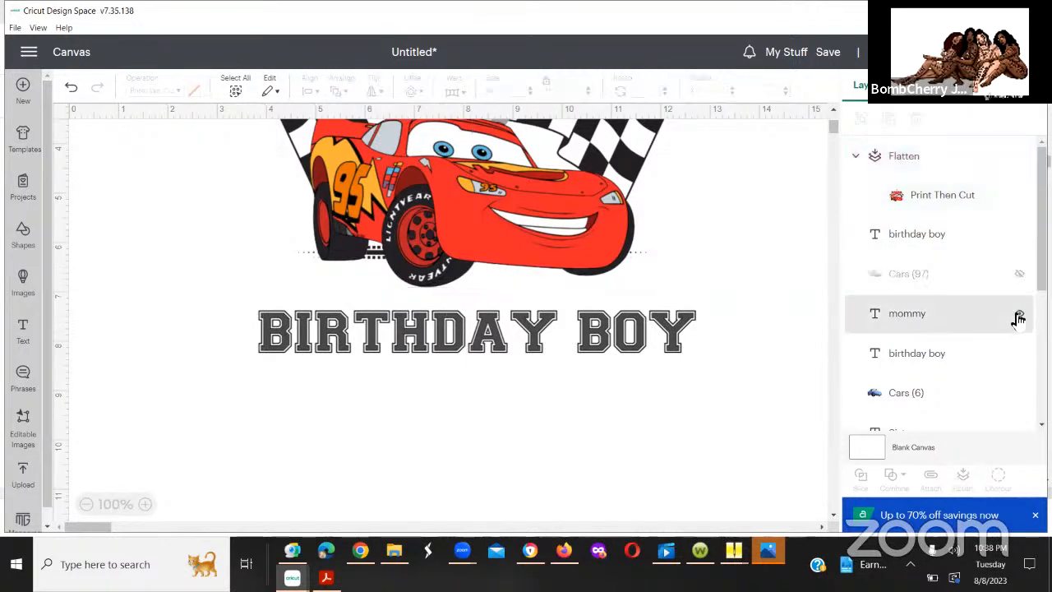
click(1019, 317)
click(1019, 354)
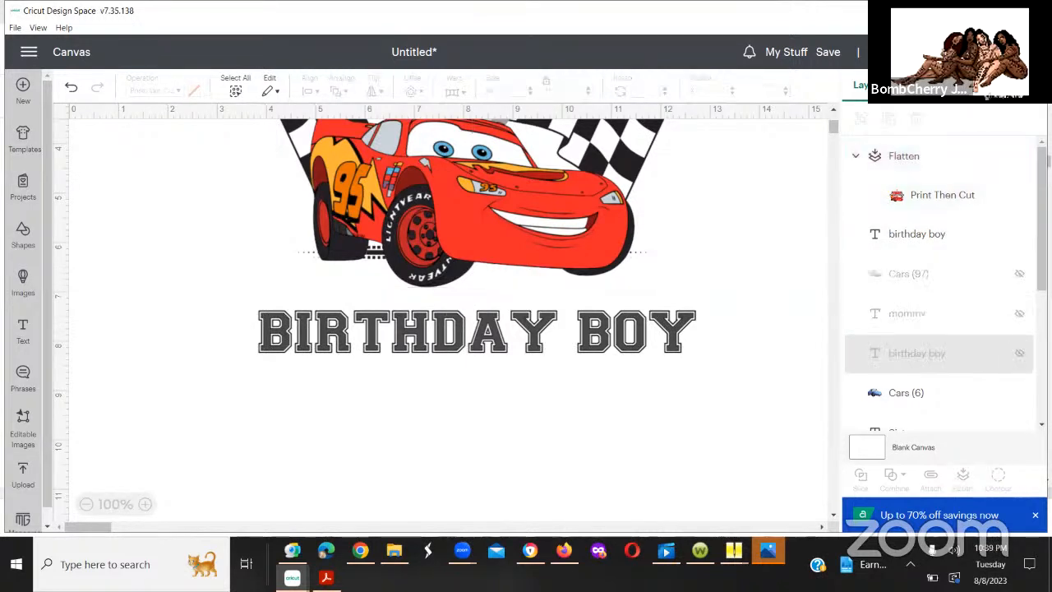
scroll(945, 288, down, 2)
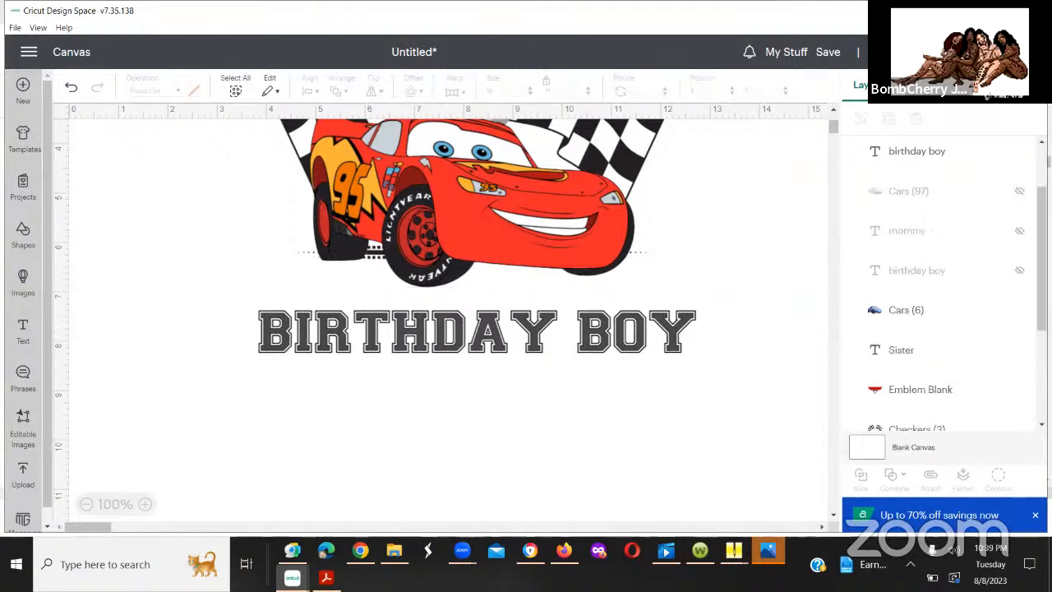
click(1019, 310)
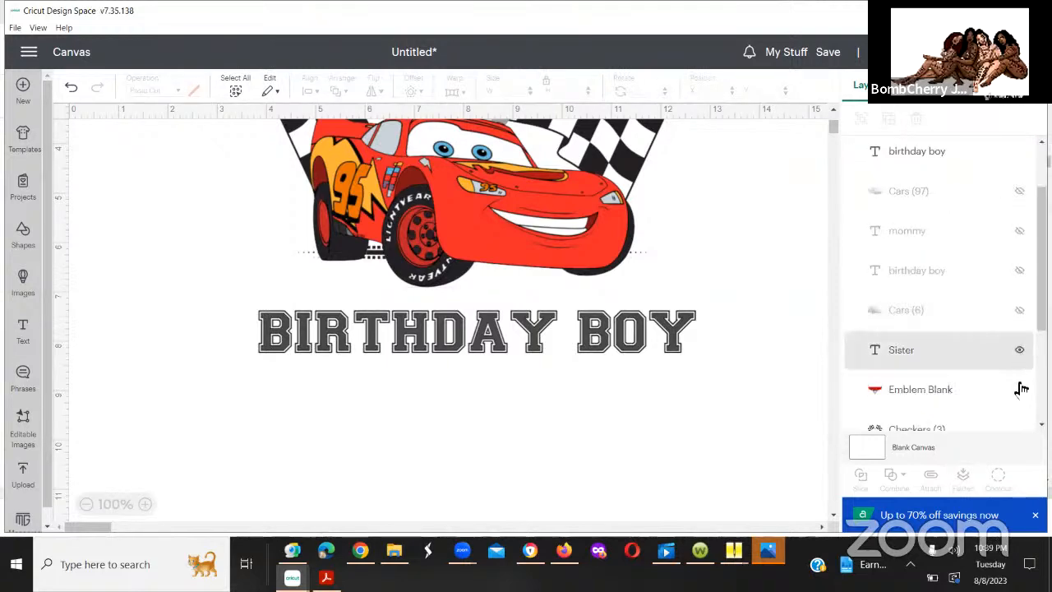
click(1019, 390)
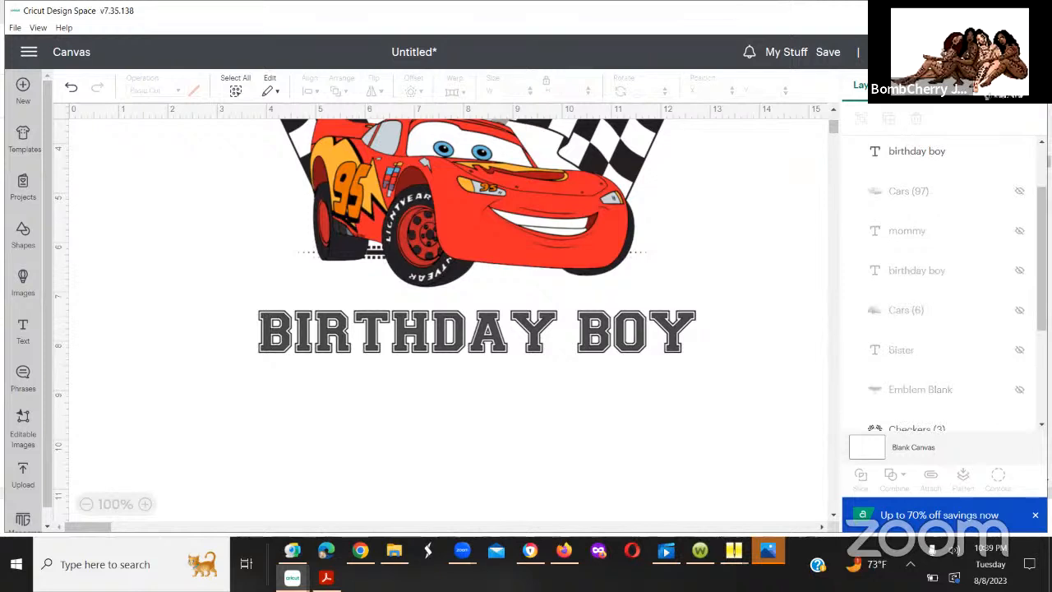
Step: Hide both Checkers (3) layers, the remaining Emblem Blank and the lowest "birthday boy" text layer
scroll(945, 288, down, 1)
scroll(1019, 304, down, 2)
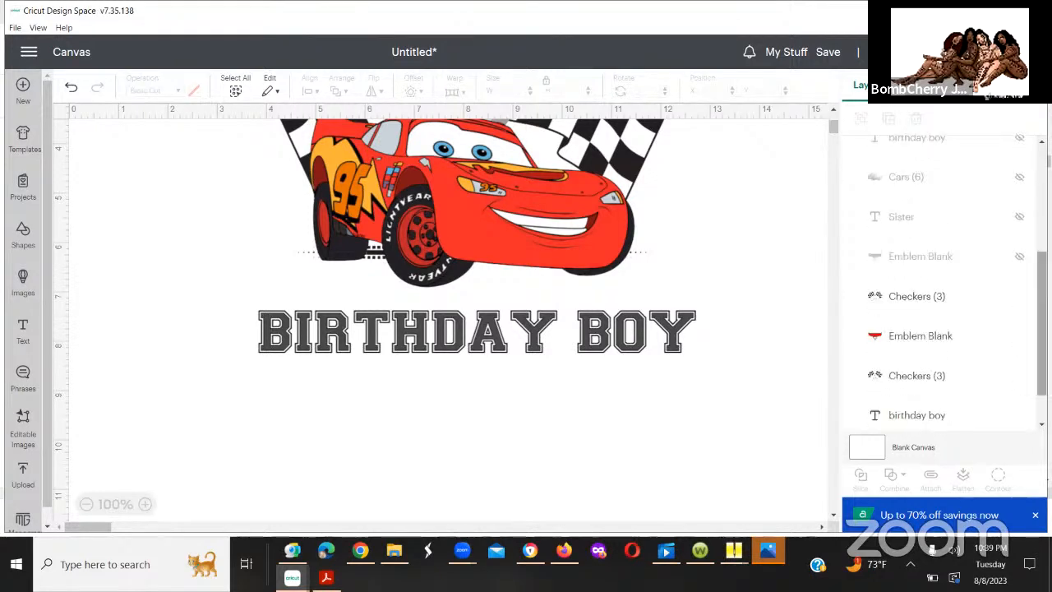
click(1019, 299)
click(1019, 344)
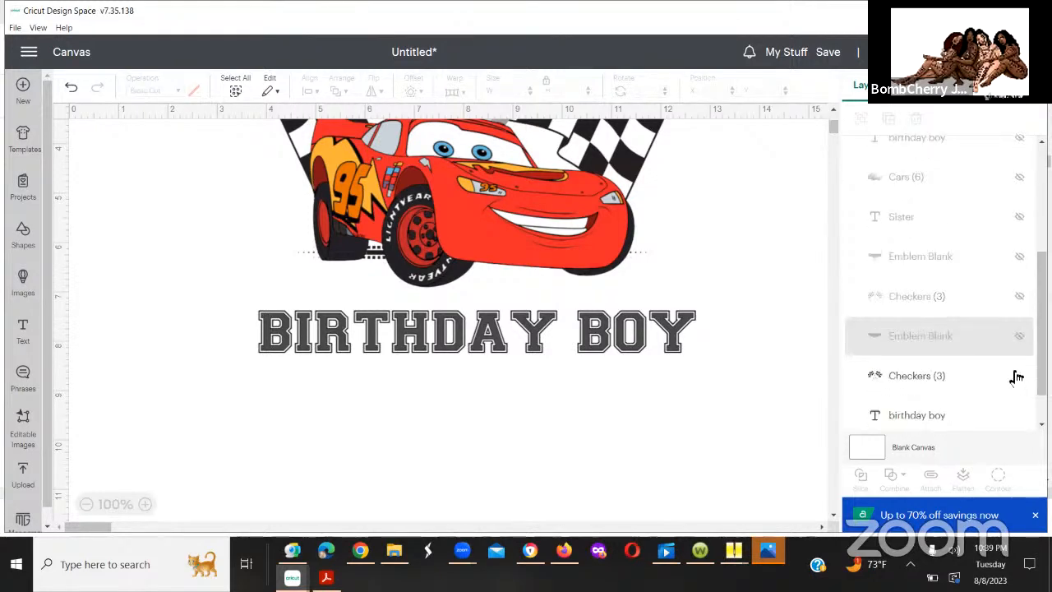
click(1017, 375)
scroll(937, 288, down, 1)
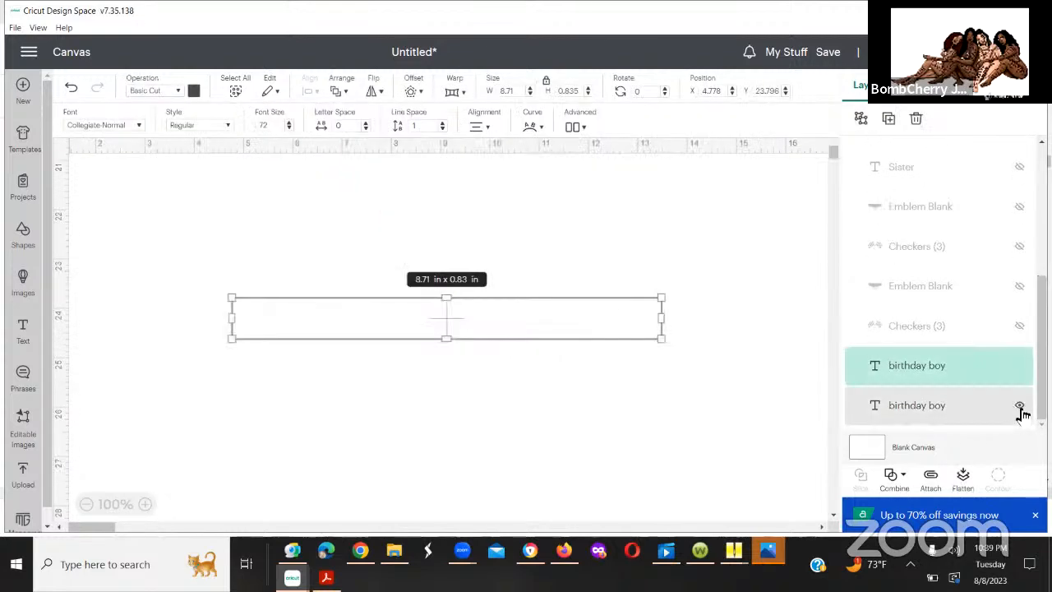
click(1019, 404)
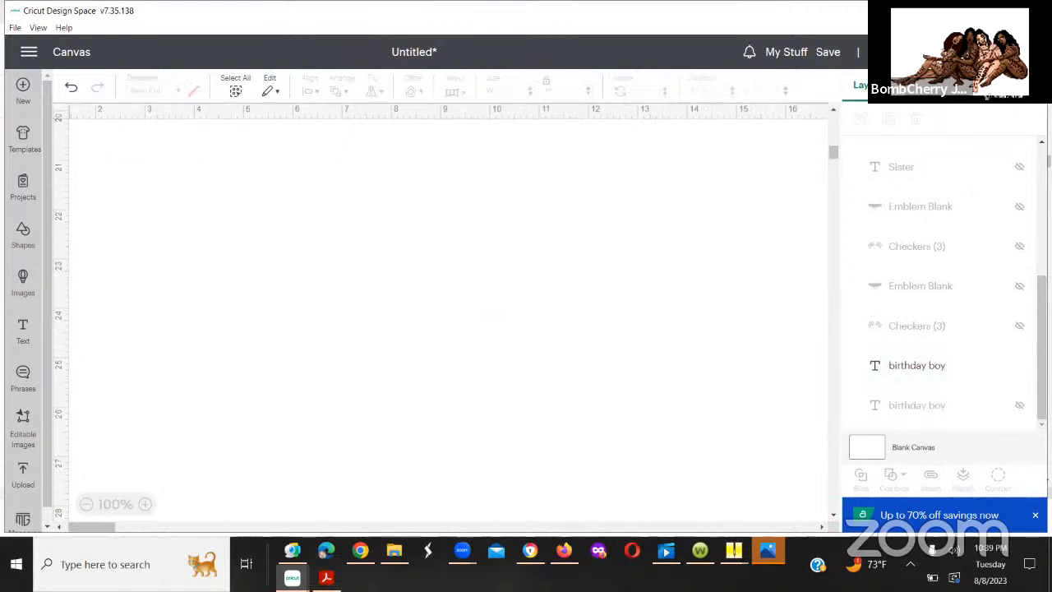
Step: Inspect the flattened car design and the canvas area beneath it for the "birthday boy" text
scroll(988, 186, up, 10)
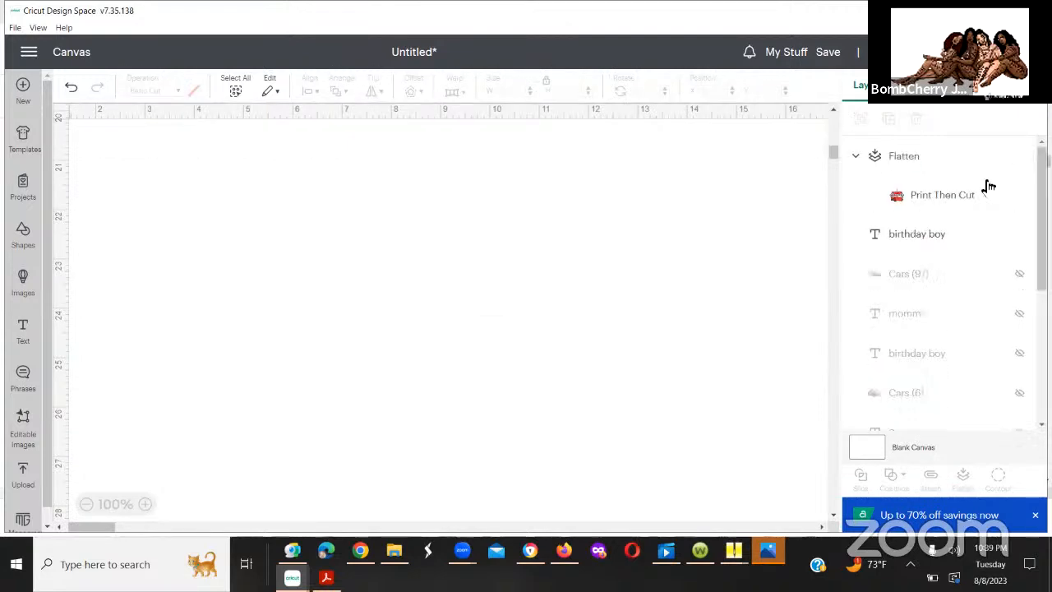
click(930, 207)
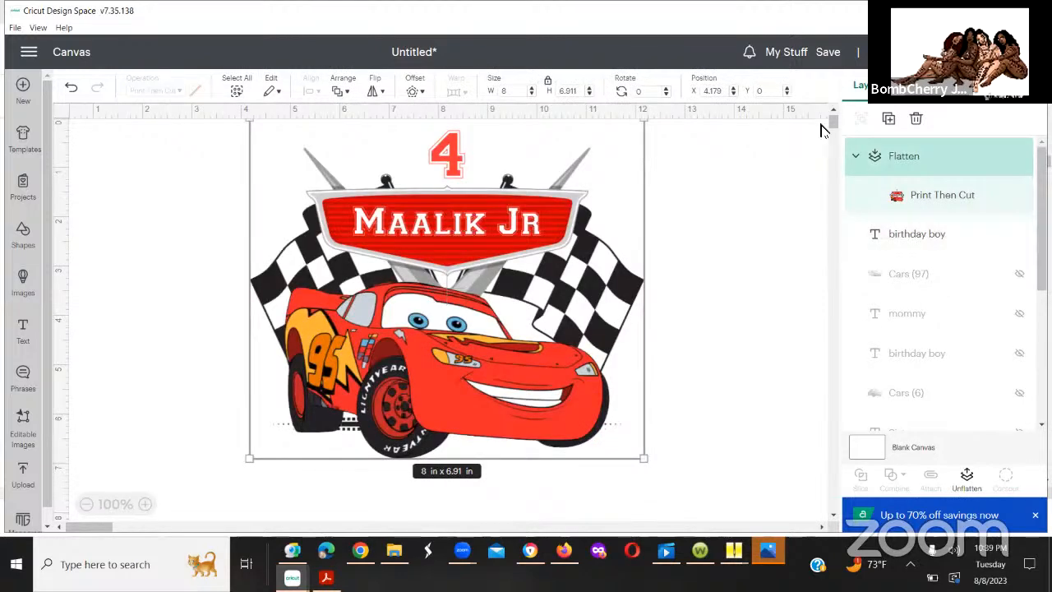
drag(833, 122, 838, 419)
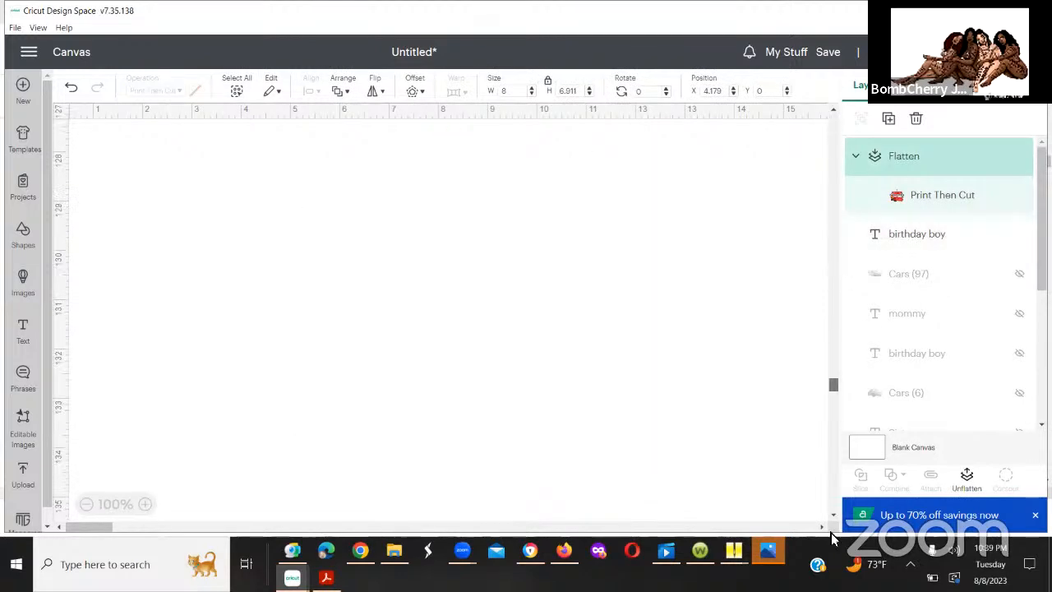
drag(831, 532, 826, 122)
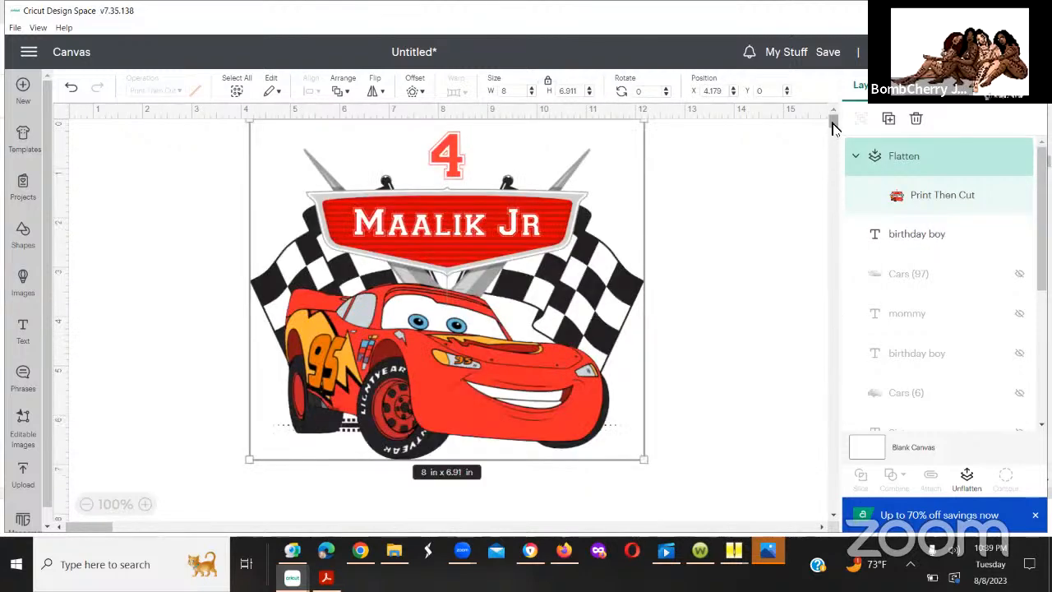
scroll(832, 129, down, 2)
scroll(832, 129, up, 1)
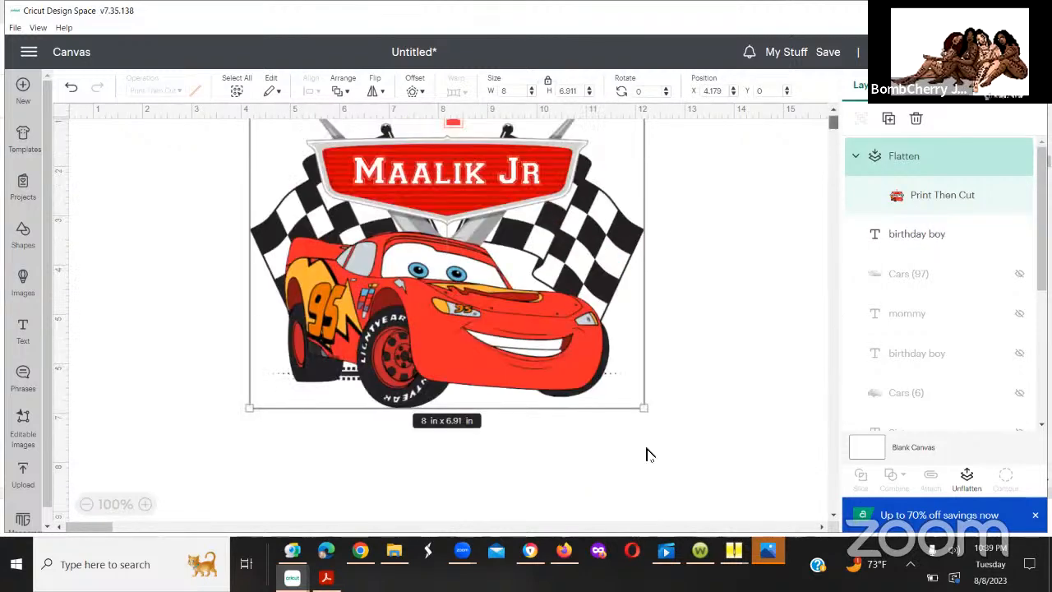
click(689, 390)
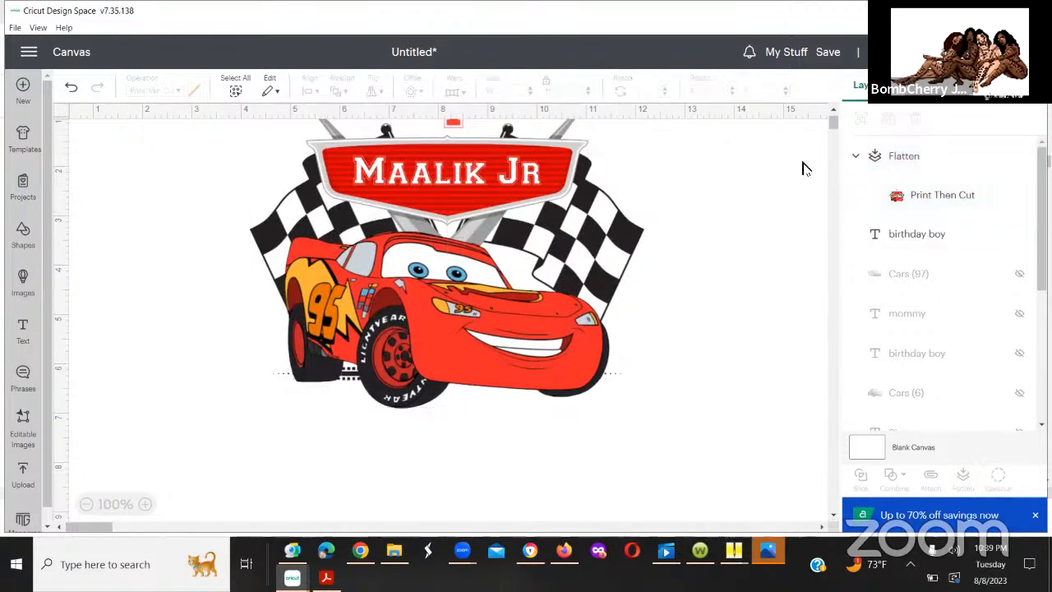
scroll(830, 138, down, 2)
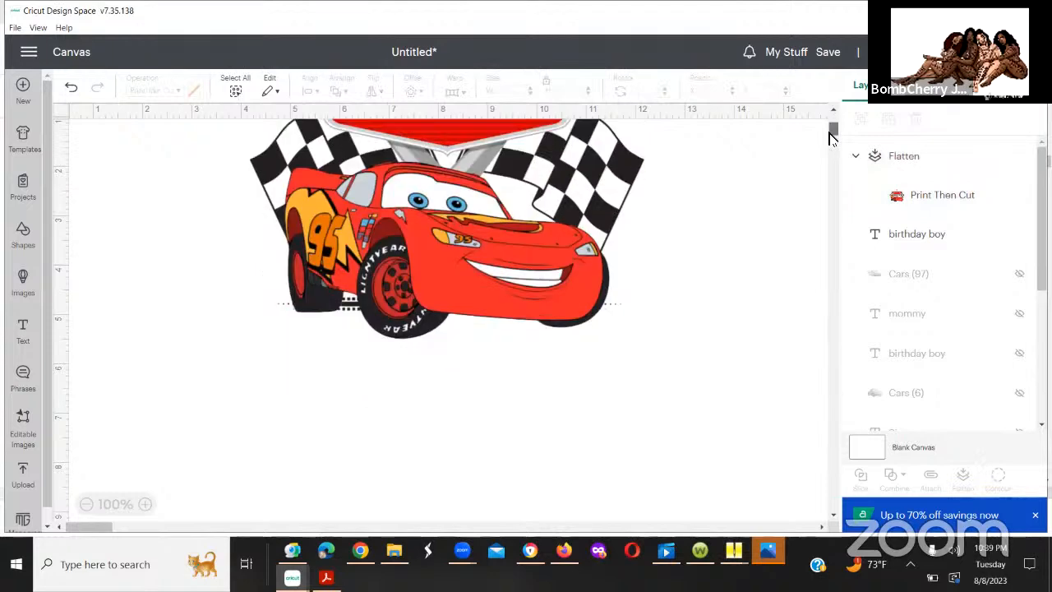
scroll(830, 138, down, 5)
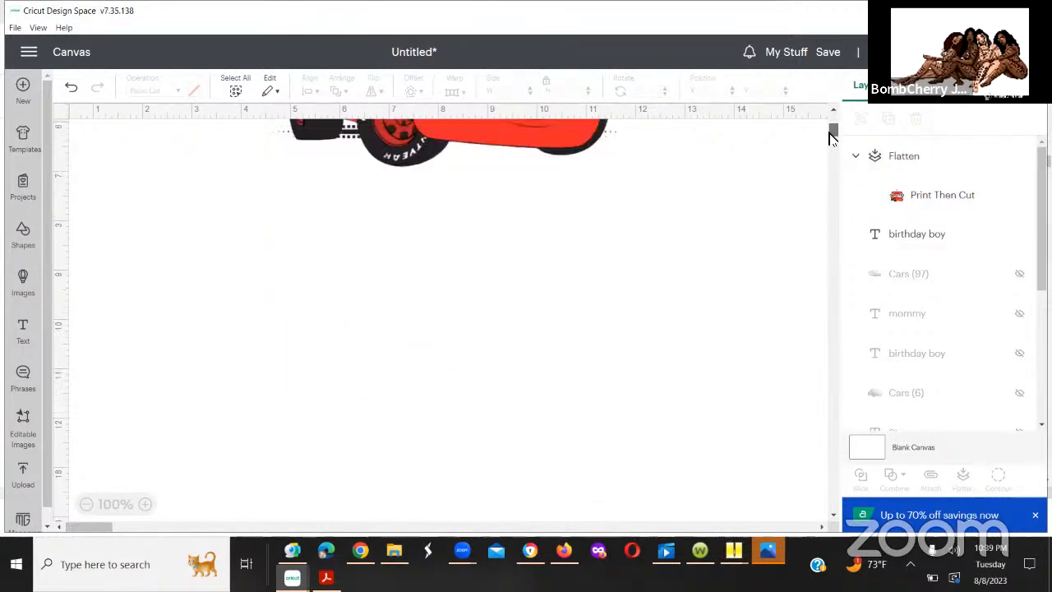
Step: Move the uppermost "birthday boy" text layer up the canvas to about X 4.64, Y 46.15
click(915, 233)
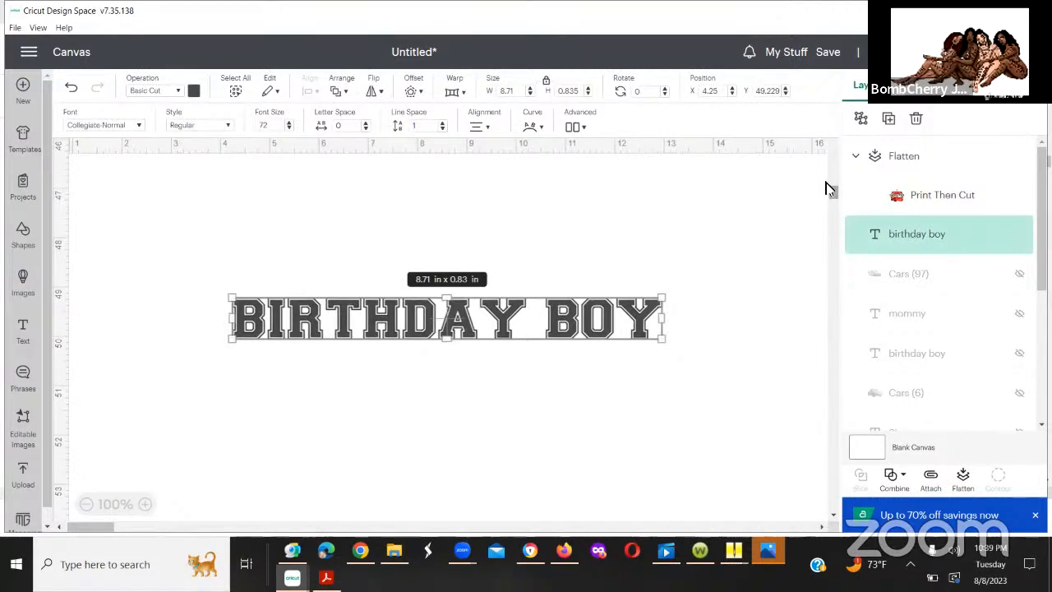
drag(827, 189, 825, 148)
scroll(827, 160, up, 3)
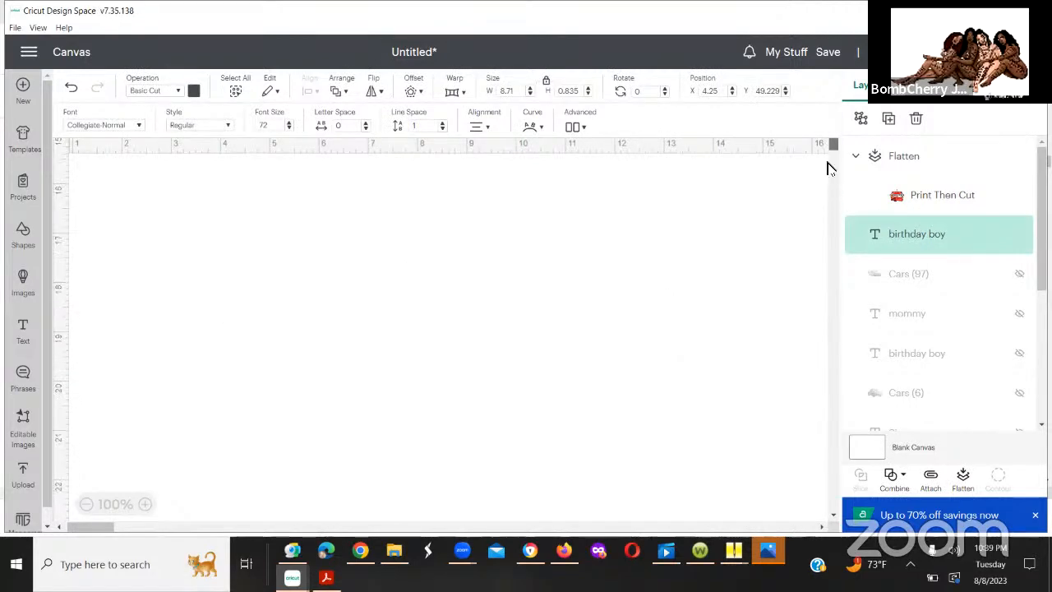
scroll(828, 171, up, 3)
scroll(830, 168, up, 5)
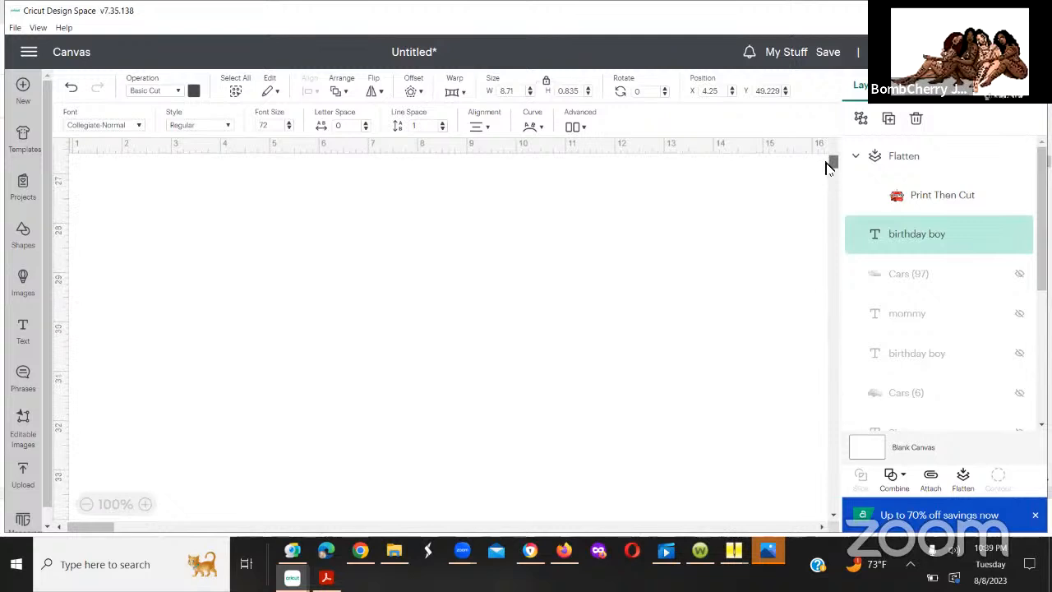
scroll(826, 149, up, 4)
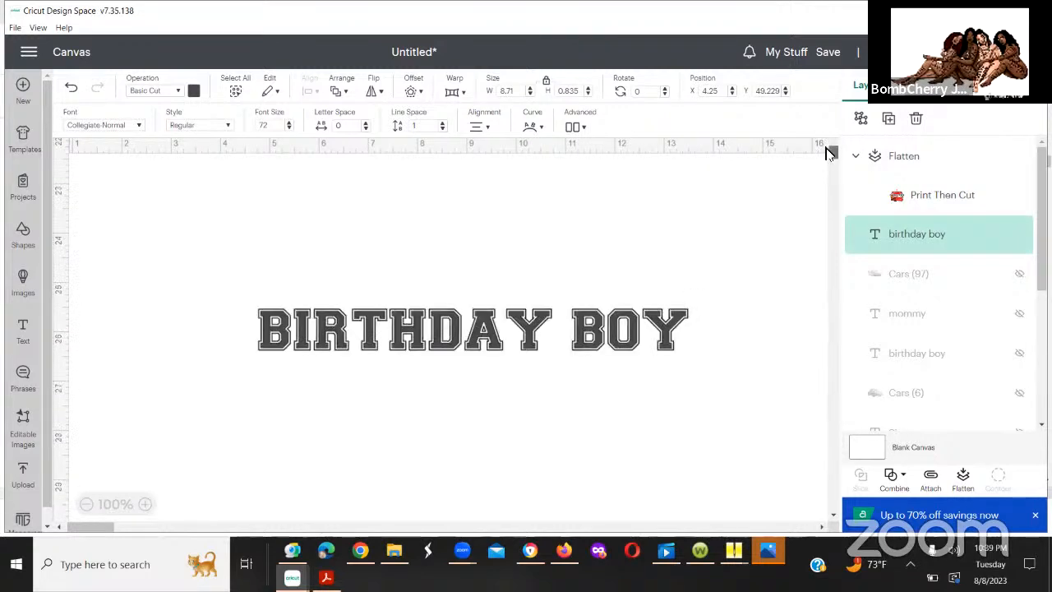
scroll(828, 148, up, 10)
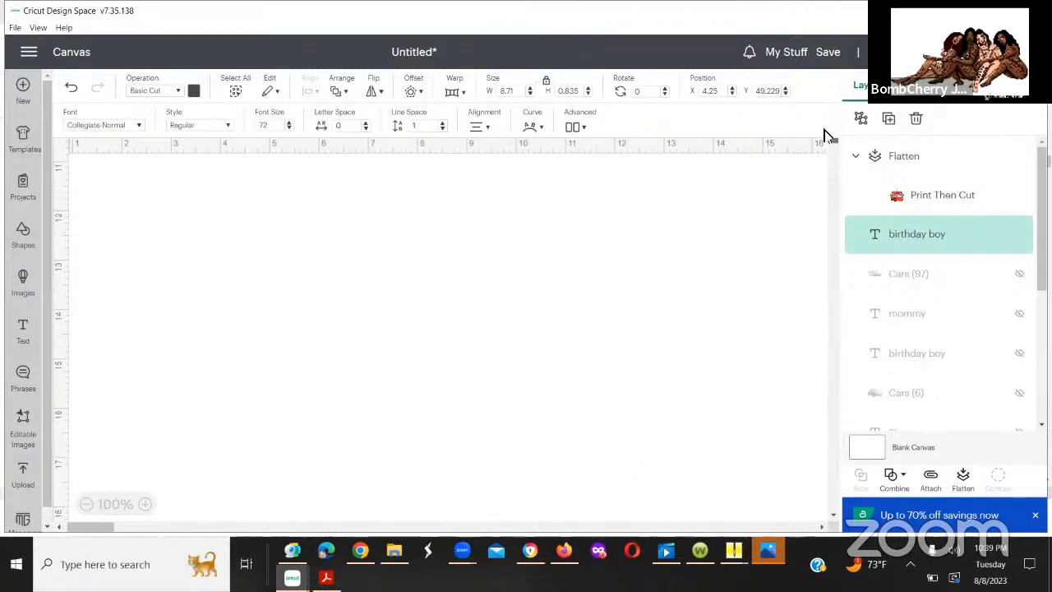
scroll(830, 172, down, 9)
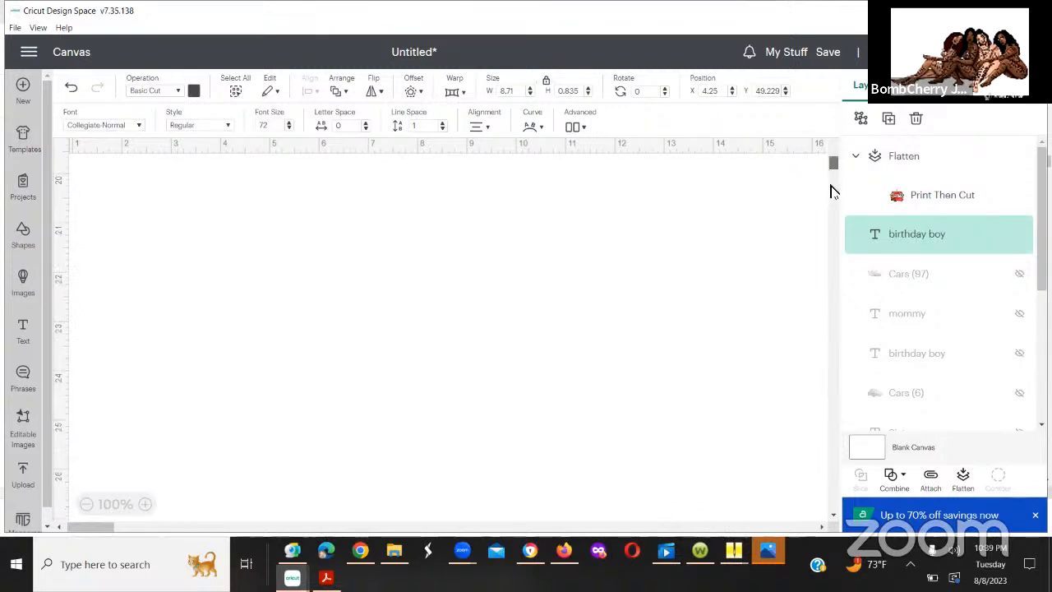
scroll(830, 197, down, 10)
scroll(599, 349, down, 1)
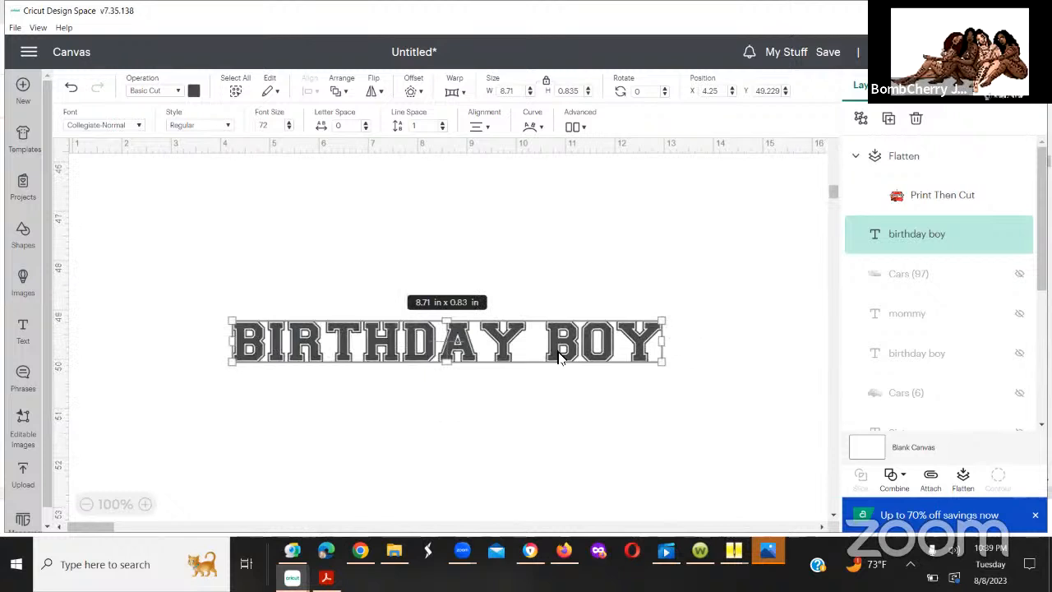
drag(579, 343, 600, 192)
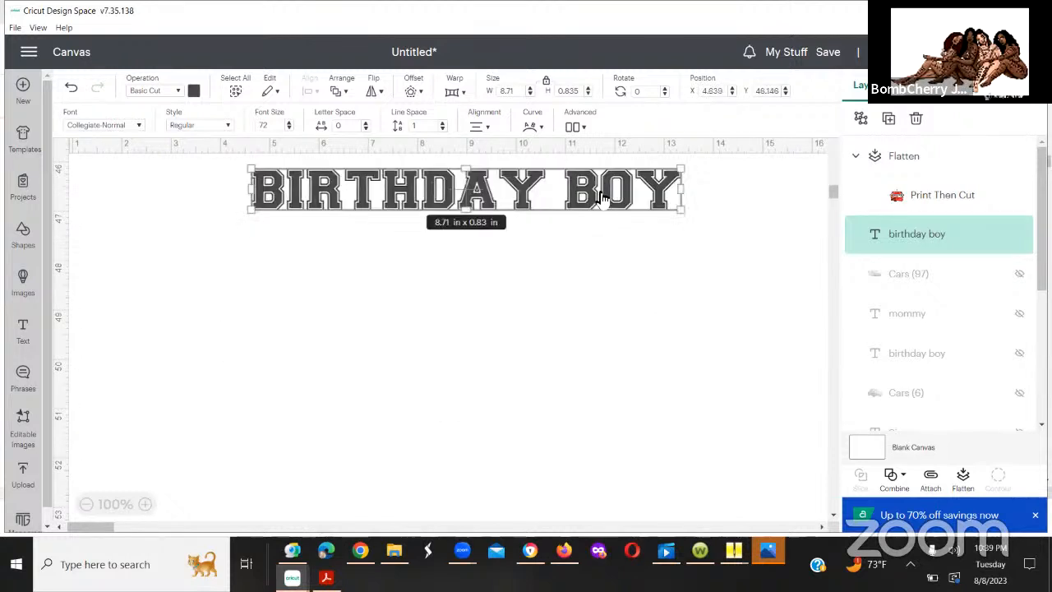
Step: Compare the canvas positions of the flattened car design and the uppermost "birthday boy" text
drag(833, 194, 832, 115)
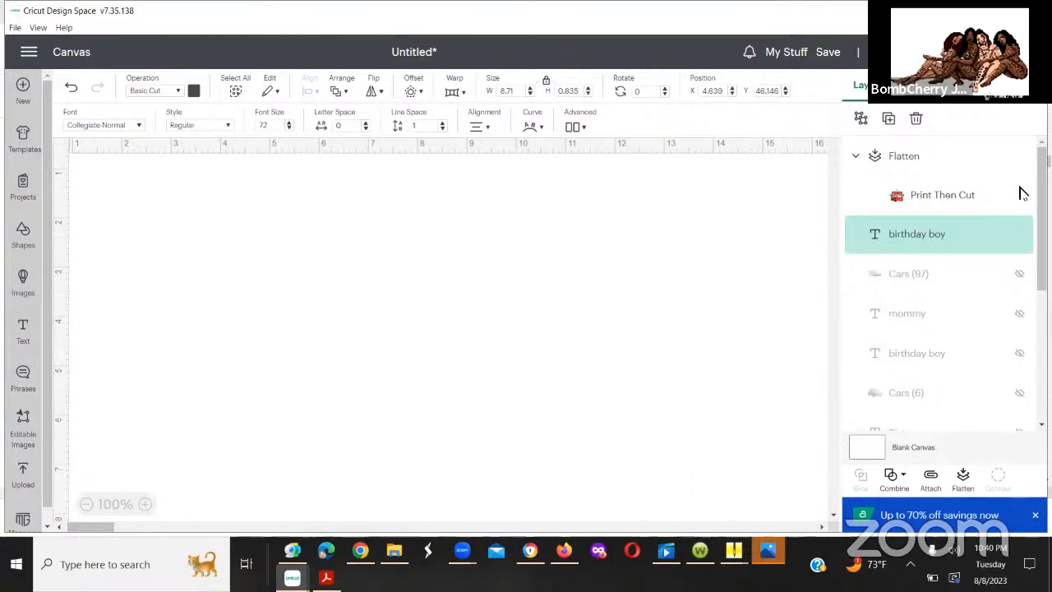
click(953, 206)
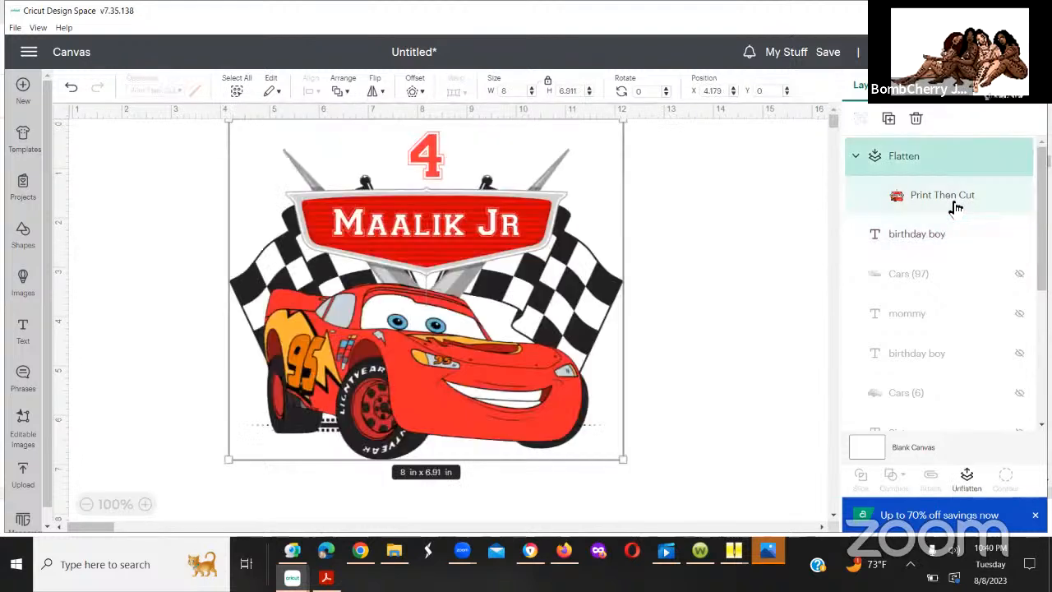
click(893, 238)
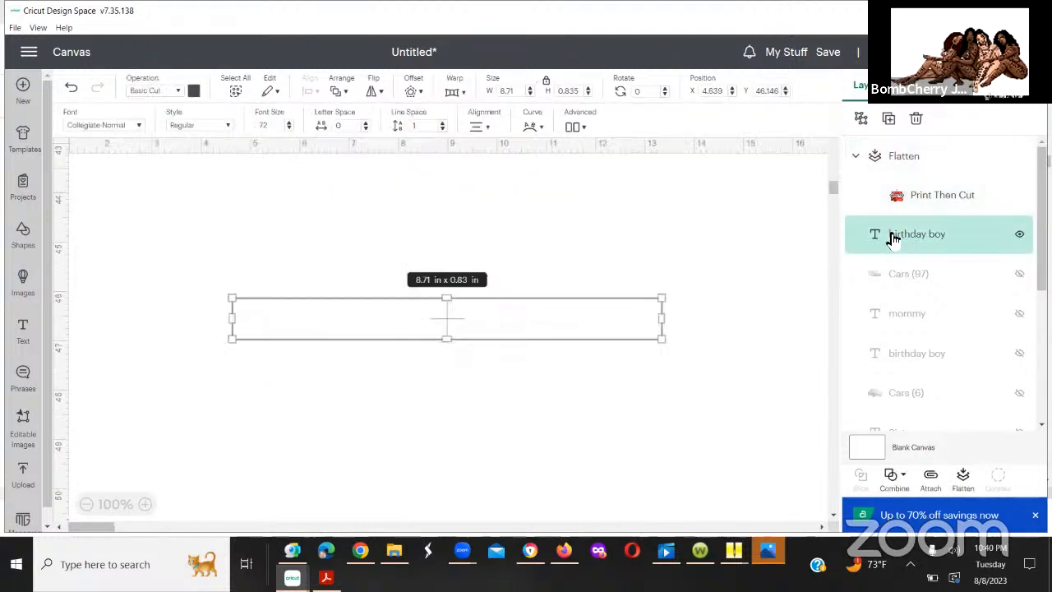
click(898, 198)
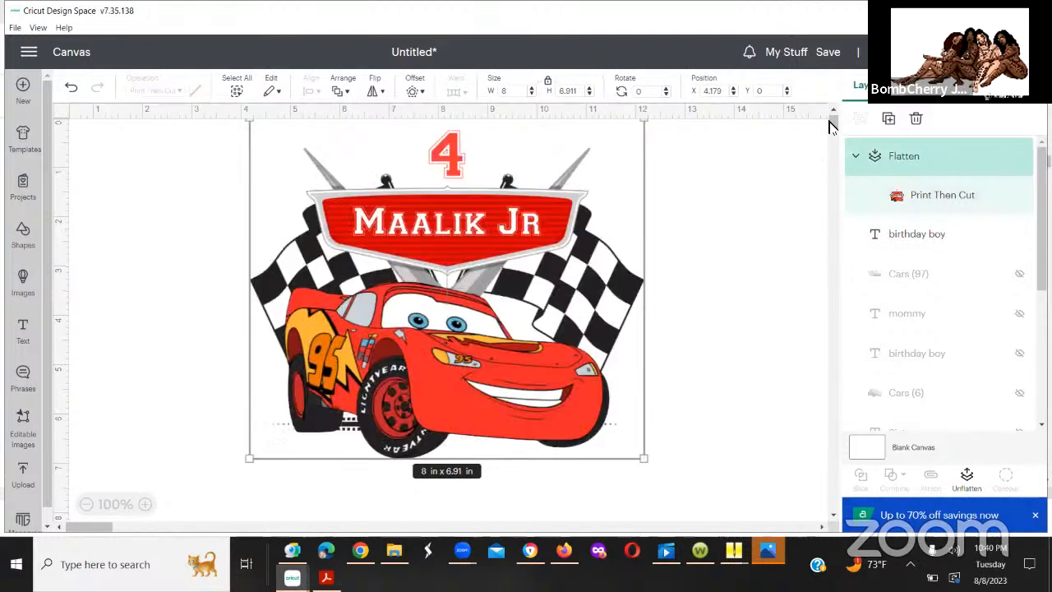
scroll(832, 131, down, 3)
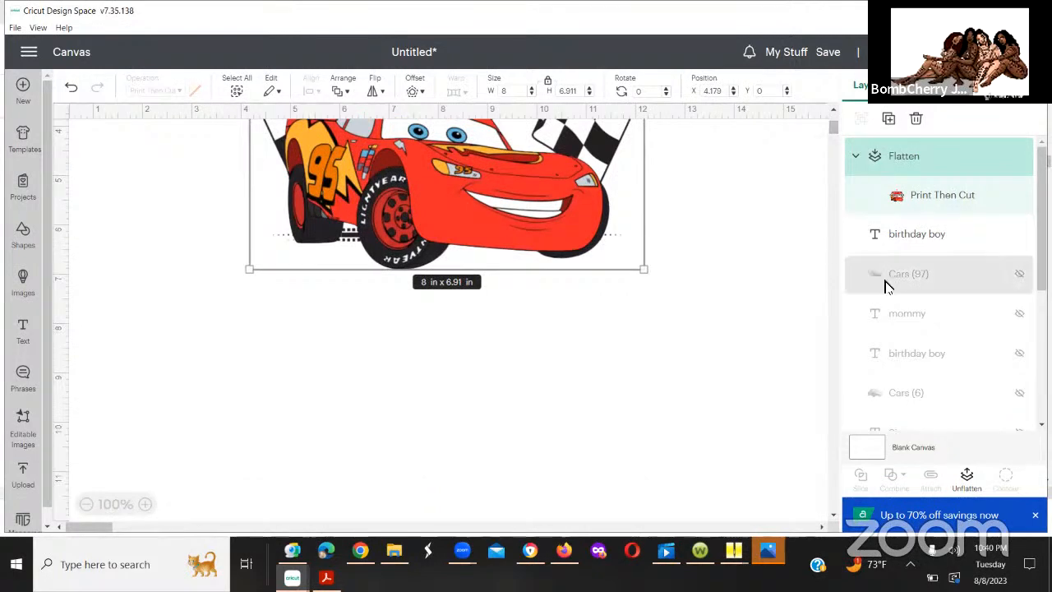
Step: Show the hidden "birthday boy" text layer listed directly below "mommy"
click(877, 352)
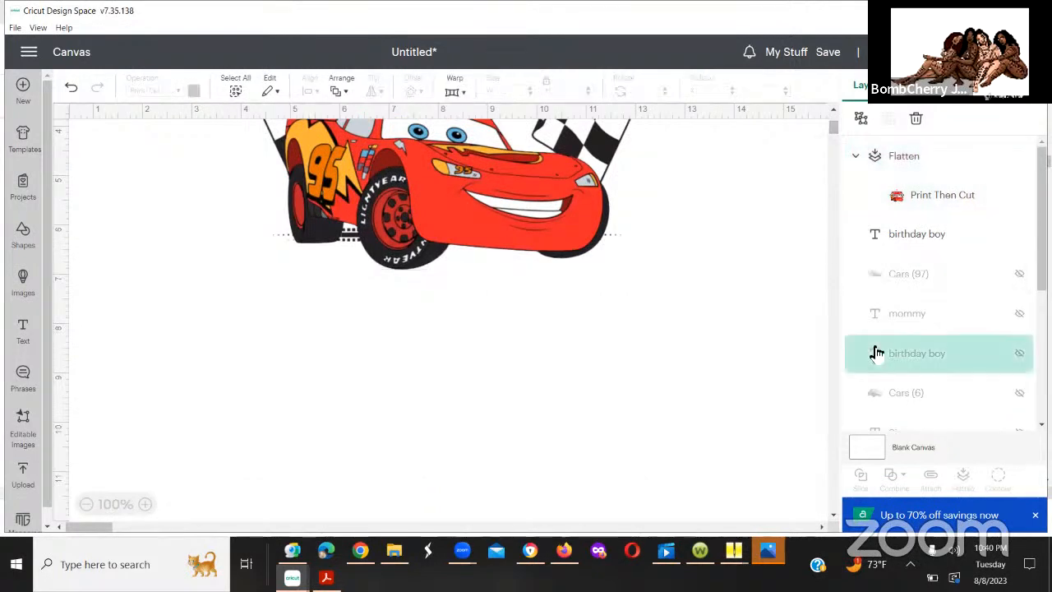
click(1019, 354)
Step: Show the lowest "birthday boy" text layer and hide the "birthday boy" layer directly above it
scroll(1019, 358, down, 1)
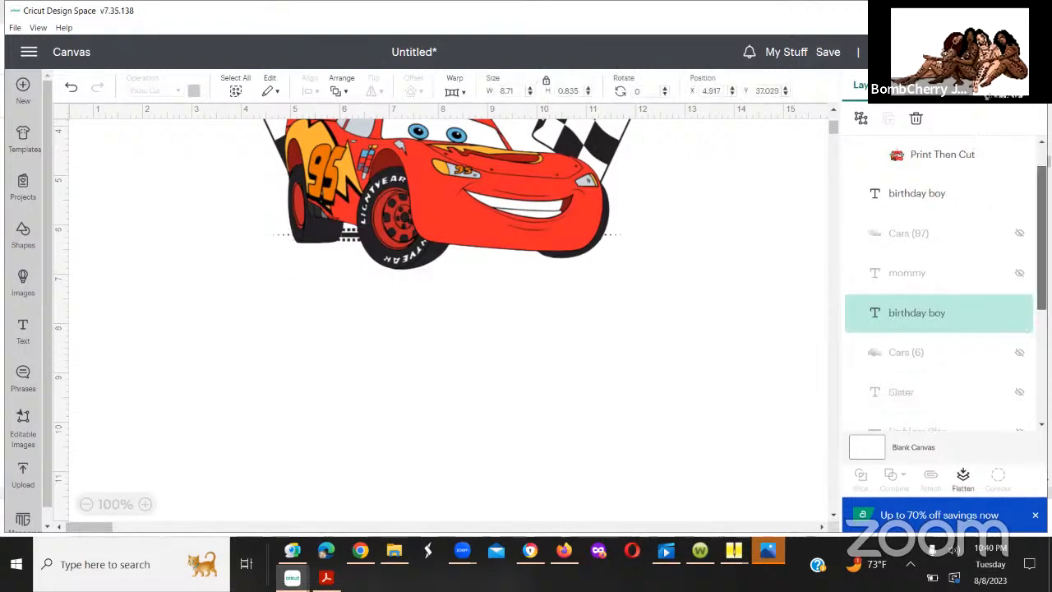
scroll(1016, 236, down, 2)
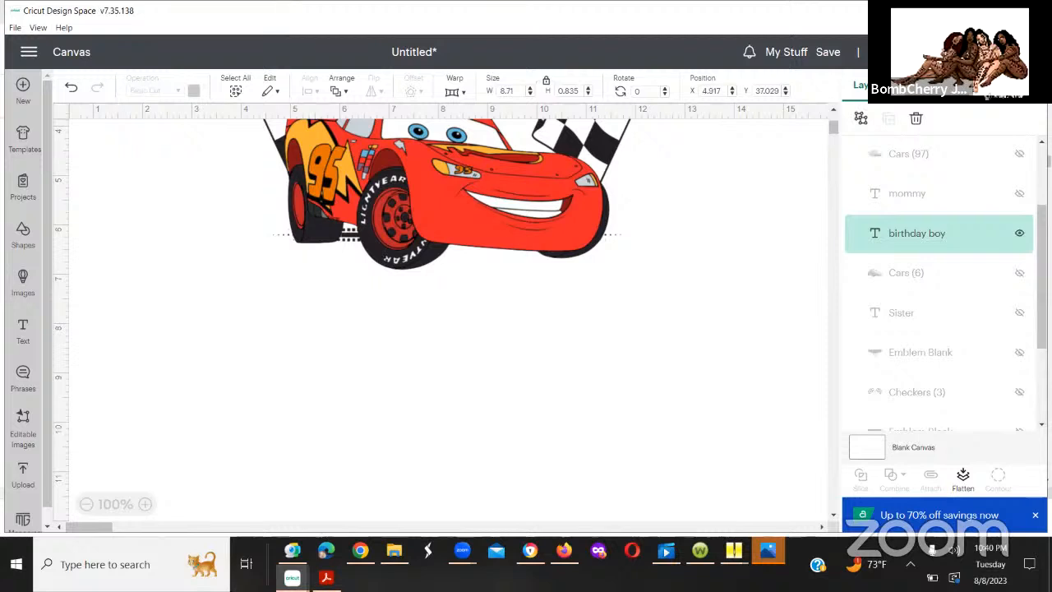
scroll(939, 288, down, 2)
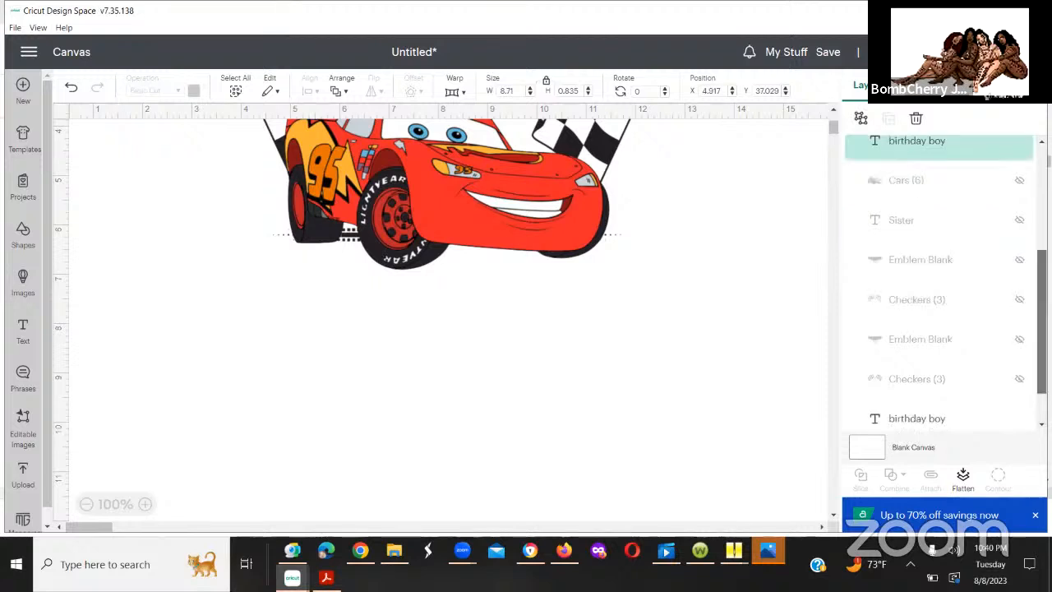
scroll(939, 288, down, 1)
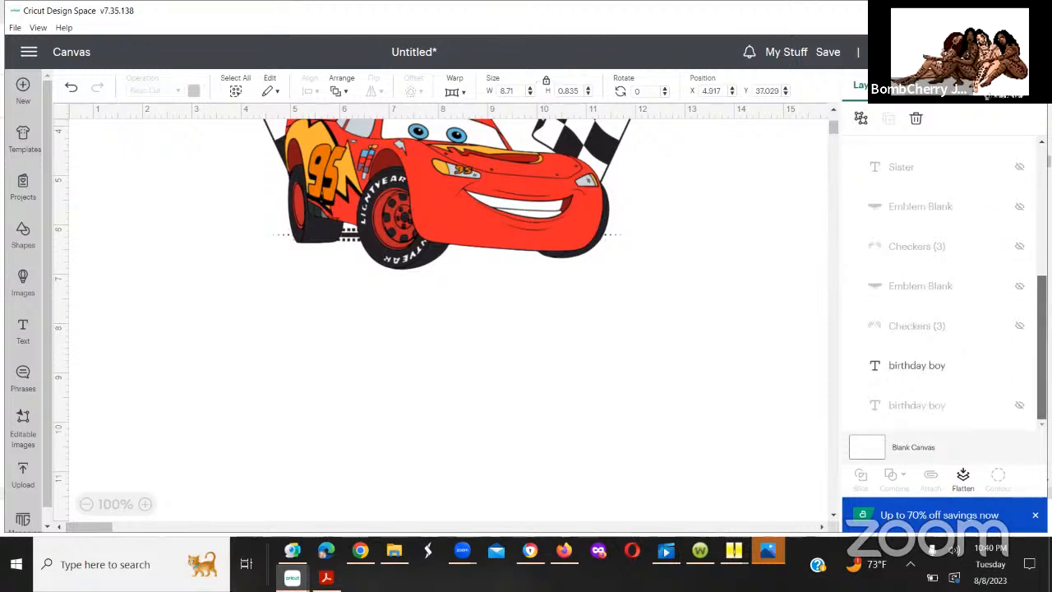
click(1020, 367)
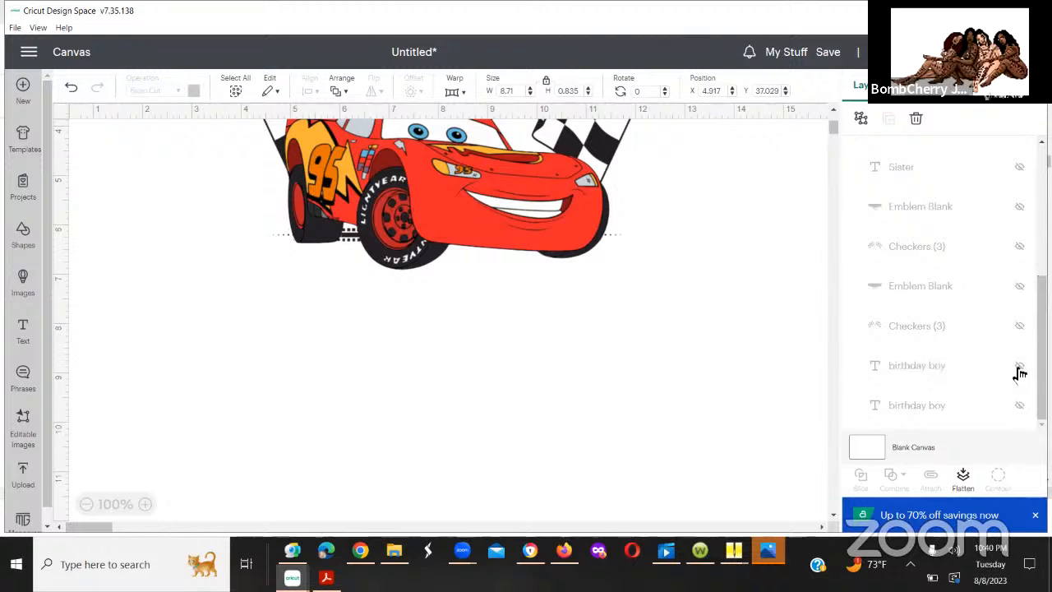
click(1019, 367)
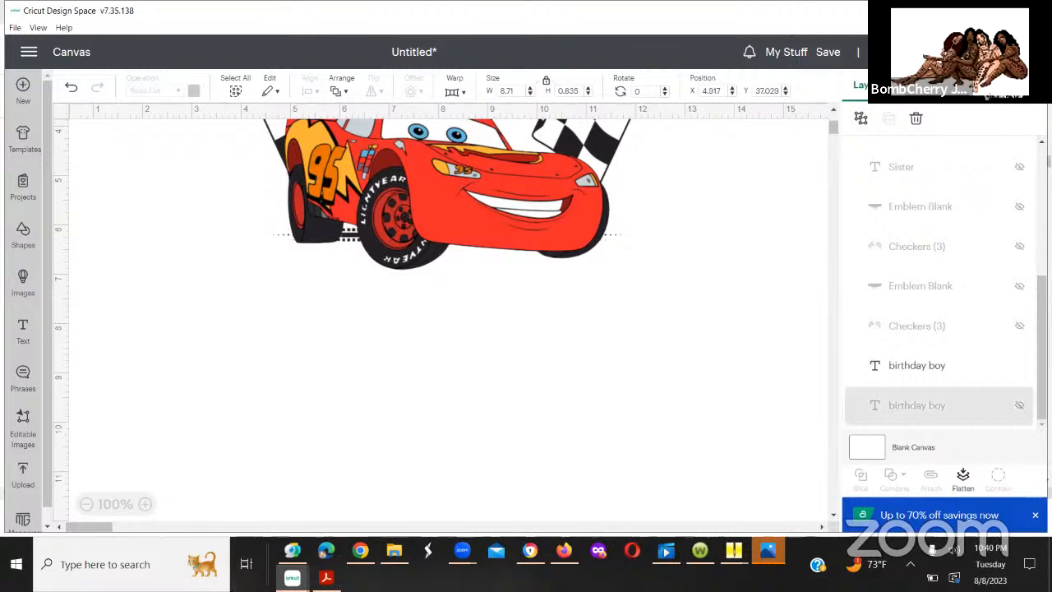
click(1019, 405)
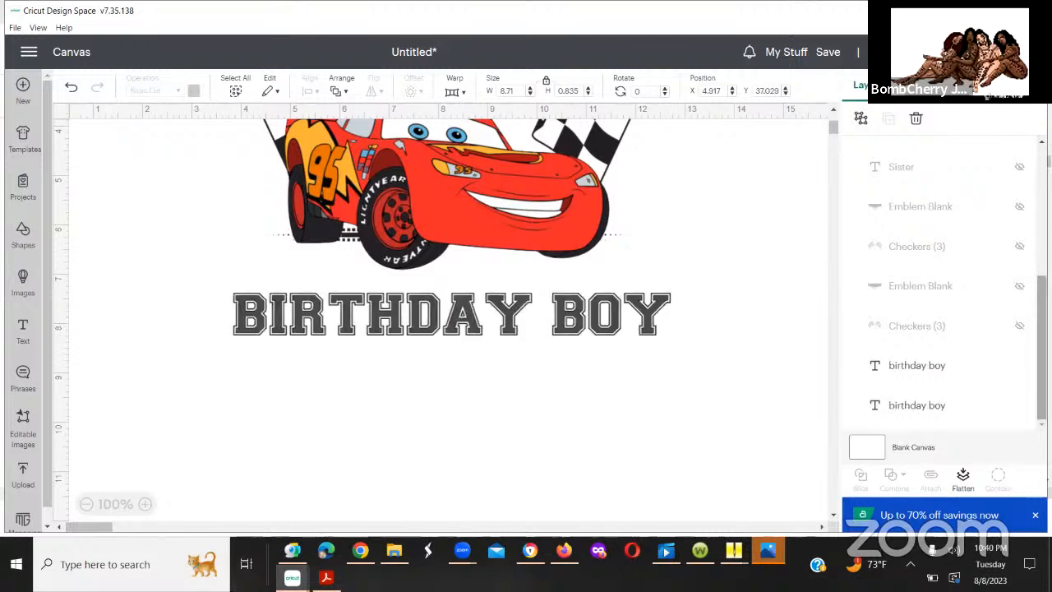
click(1019, 365)
Step: Hide the "birthday boy" text layer below "mommy" and the uppermost "birthday boy" text layer
scroll(945, 277, up, 1)
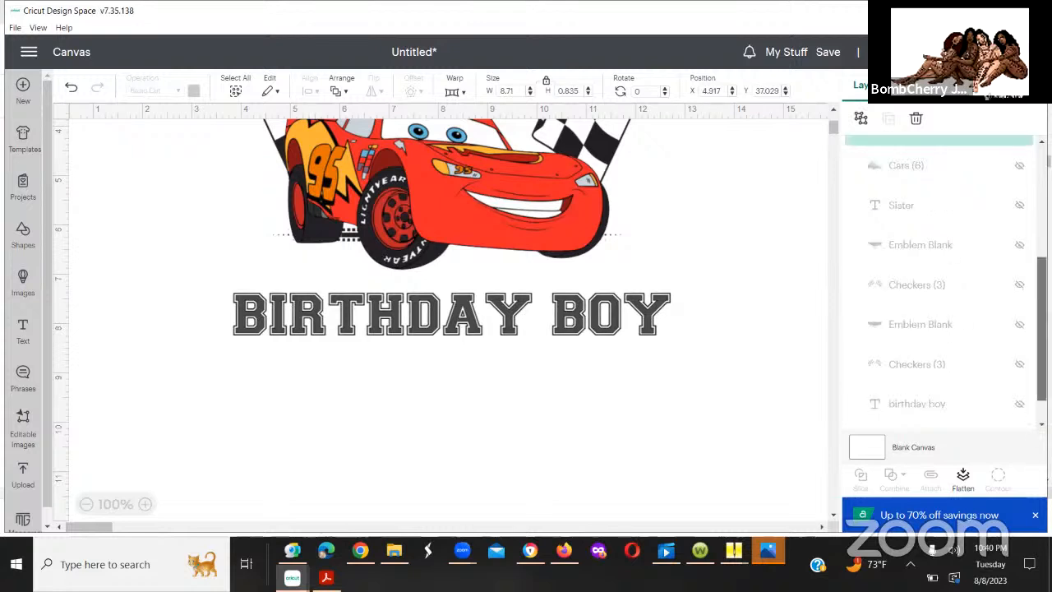
scroll(1016, 279, up, 4)
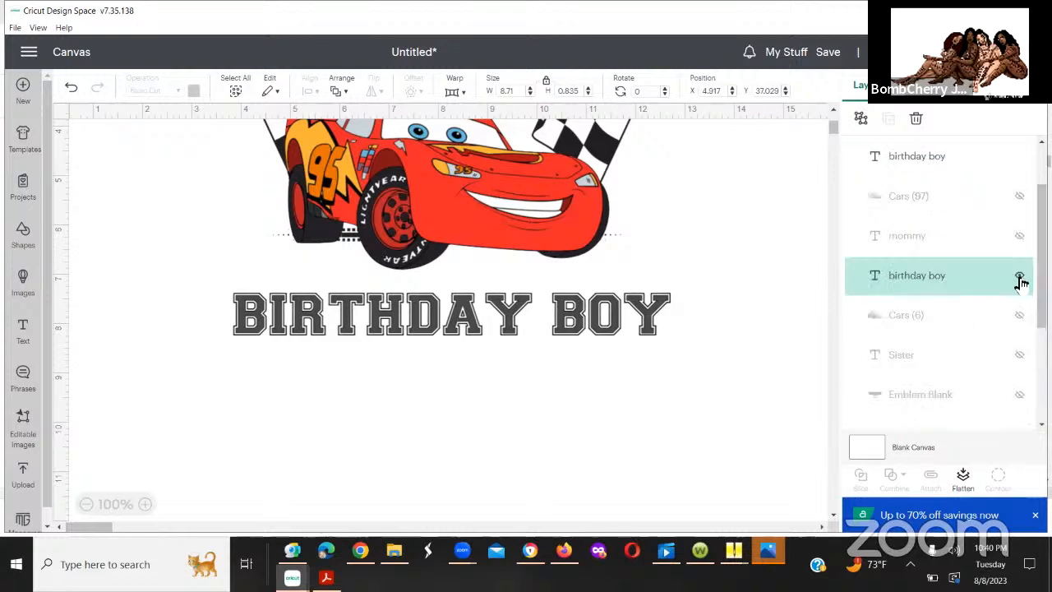
click(1019, 277)
scroll(1028, 246, up, 1)
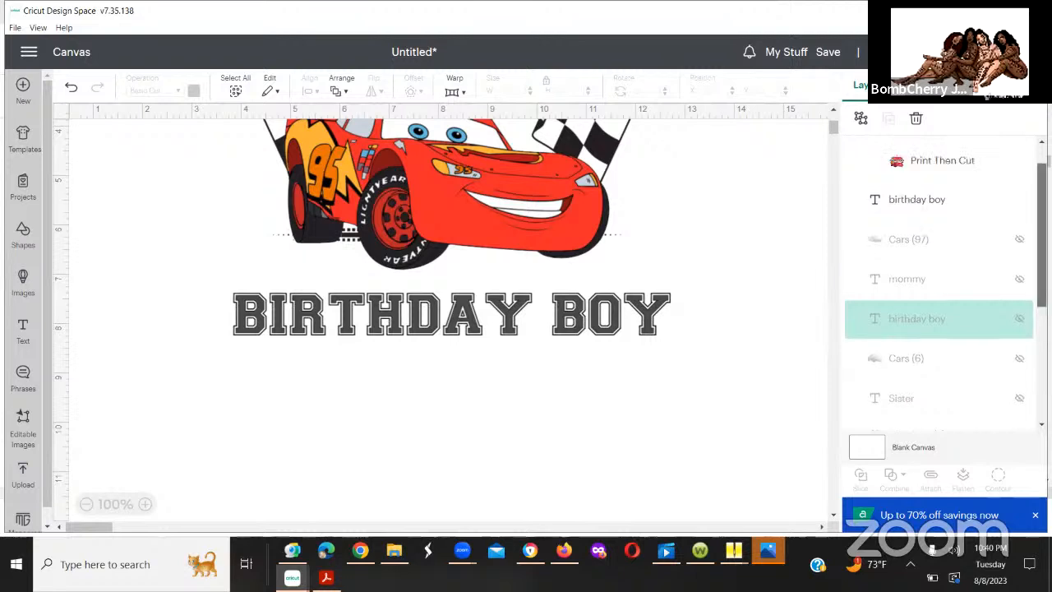
scroll(1031, 226, up, 1)
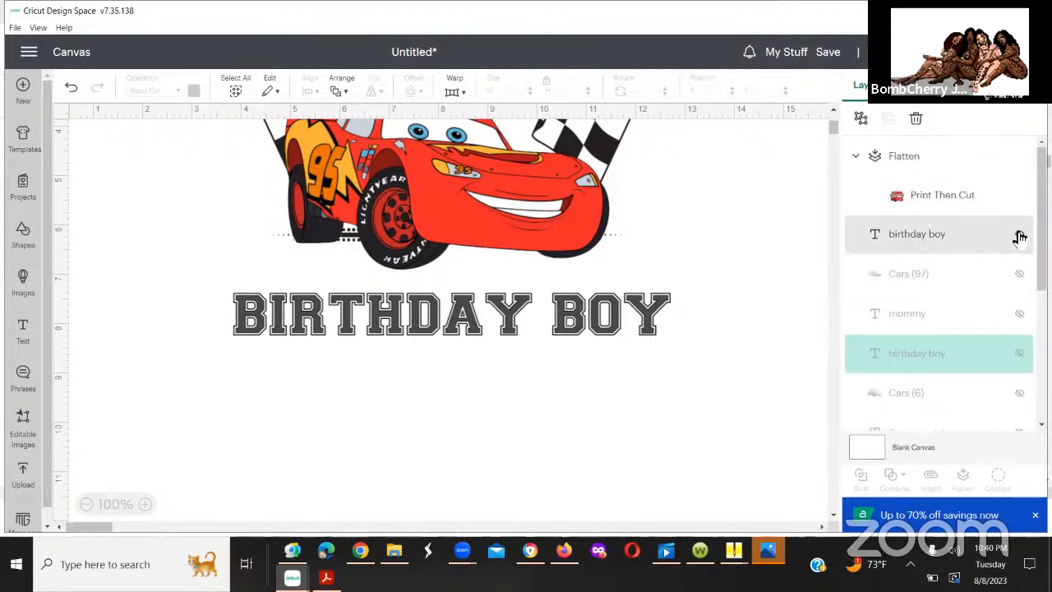
click(1019, 236)
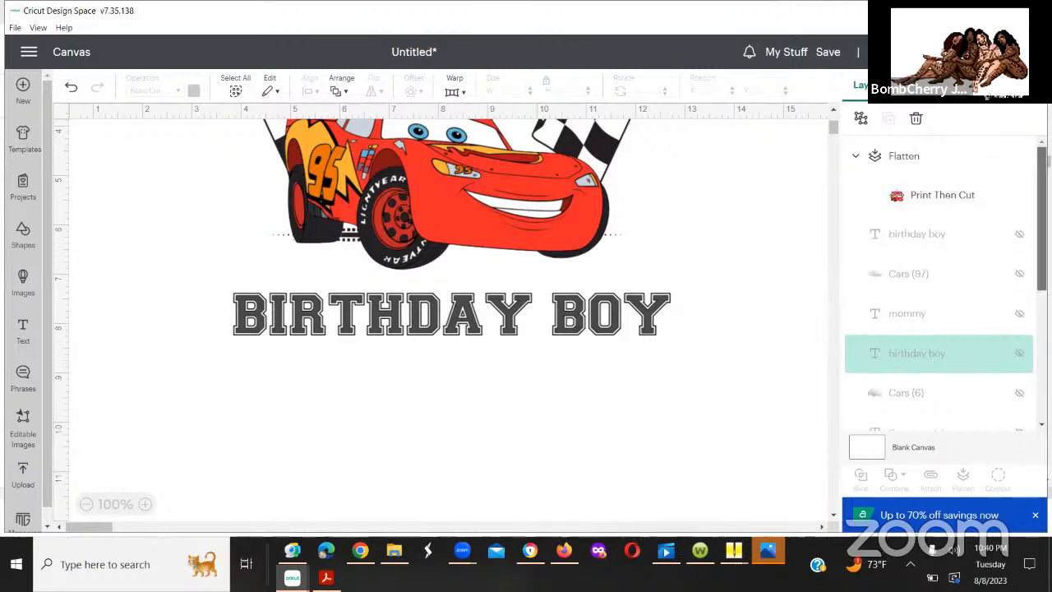
Step: Move the flattened car design down over the "birthday boy" text on the canvas
click(962, 200)
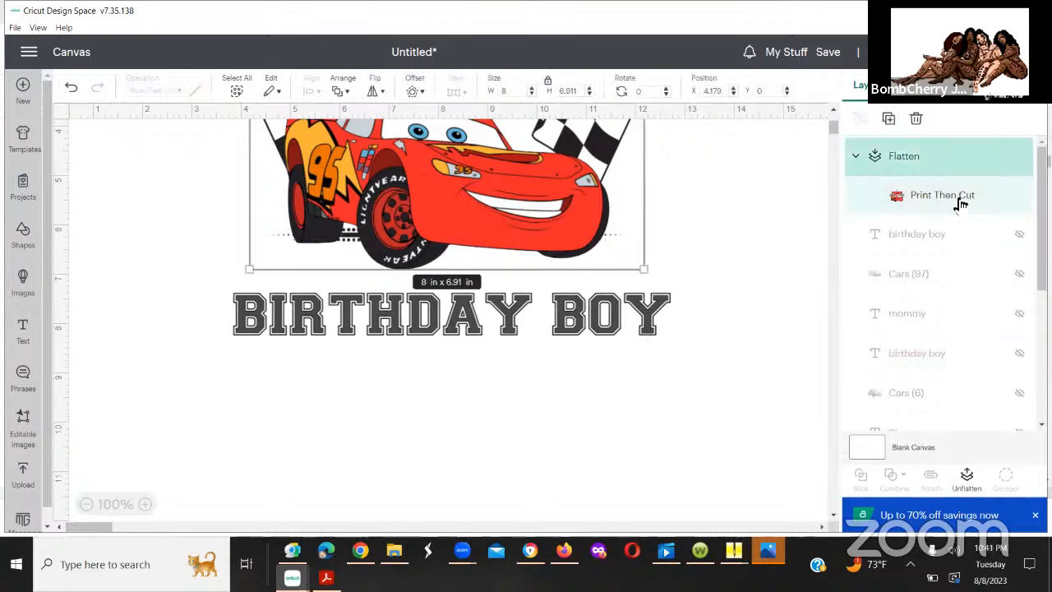
click(665, 408)
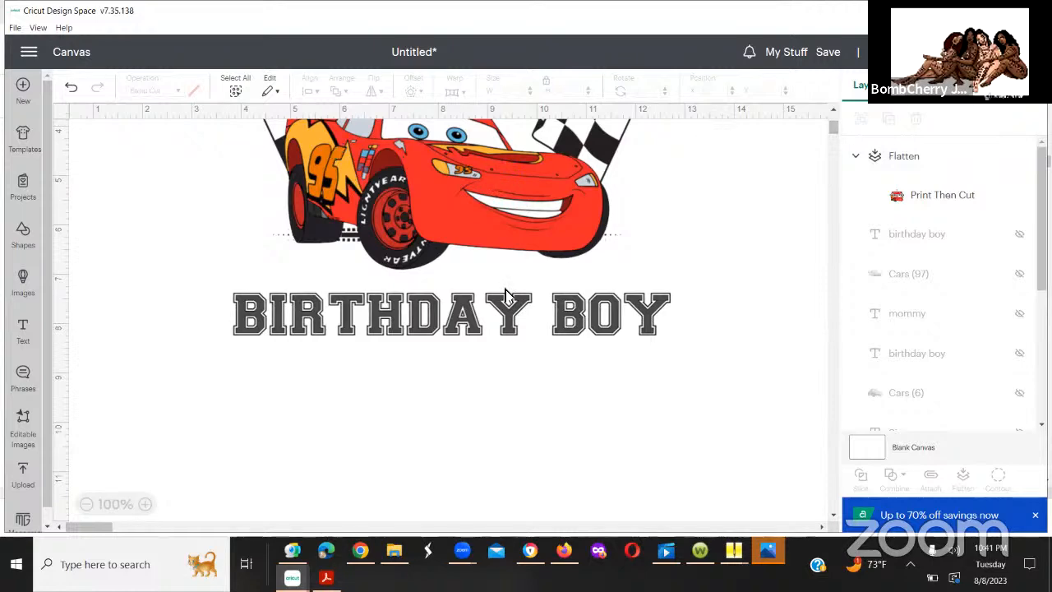
mouse_move(381, 303)
mouse_down()
mouse_move(347, 352)
mouse_move(349, 402)
mouse_move(451, 373)
mouse_move(379, 301)
mouse_up()
Step: Undo the hiding of the uppermost "birthday boy" text layer and of the one below "mommy"
click(72, 88)
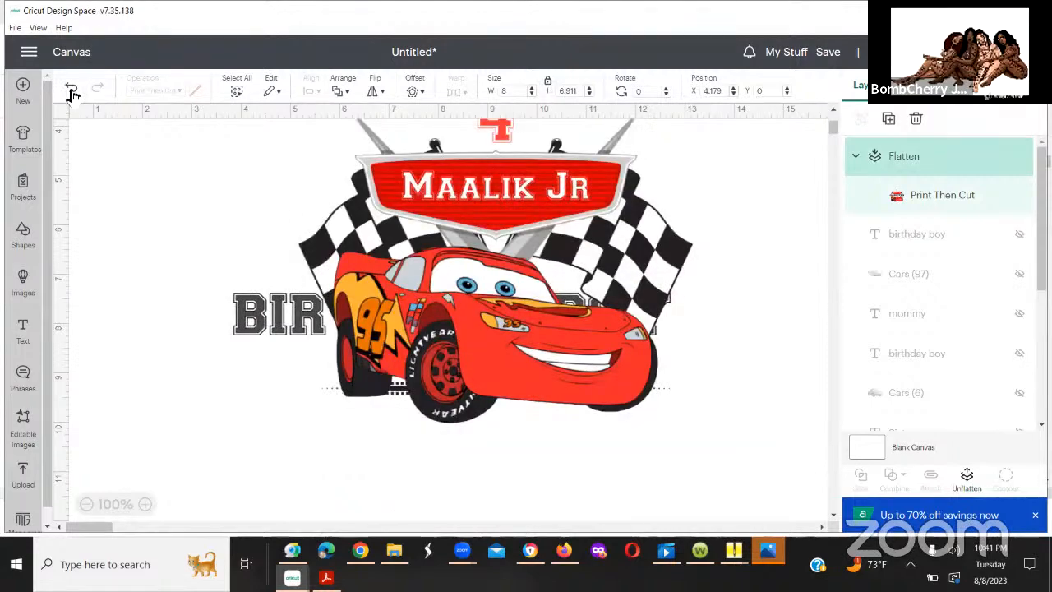
click(156, 153)
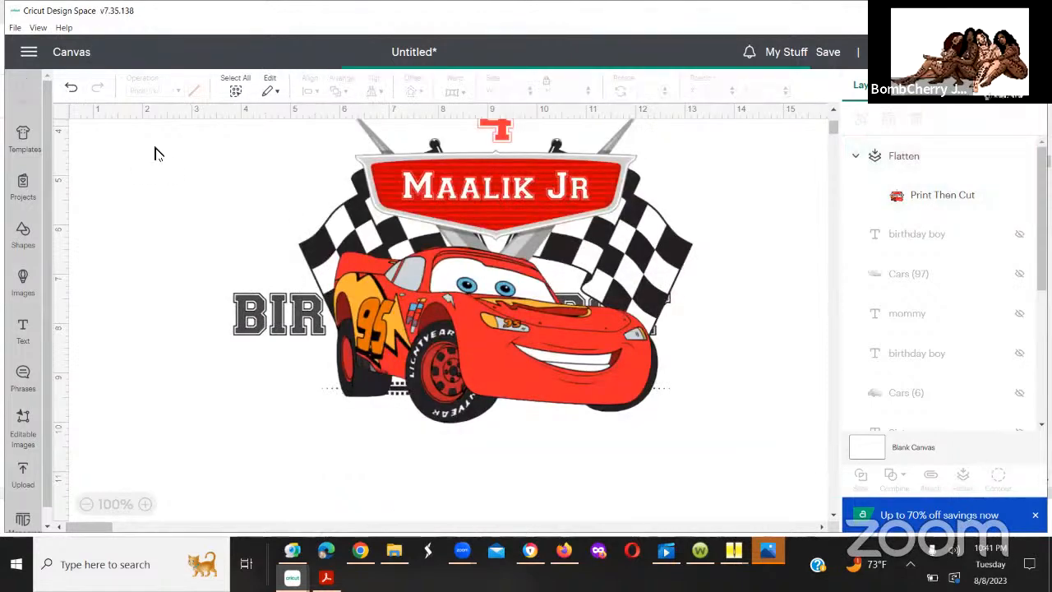
click(72, 88)
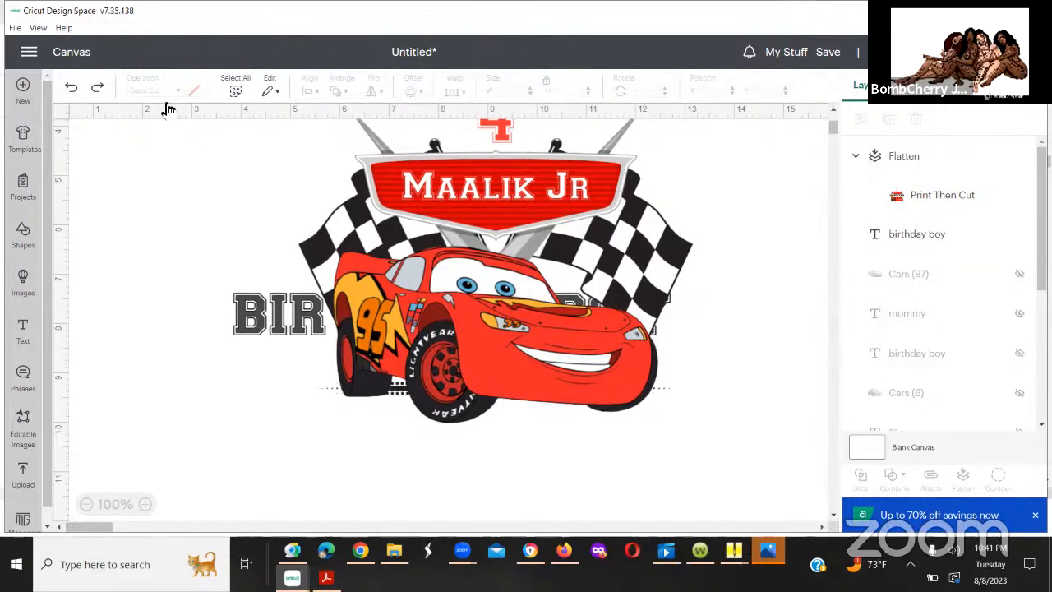
click(73, 88)
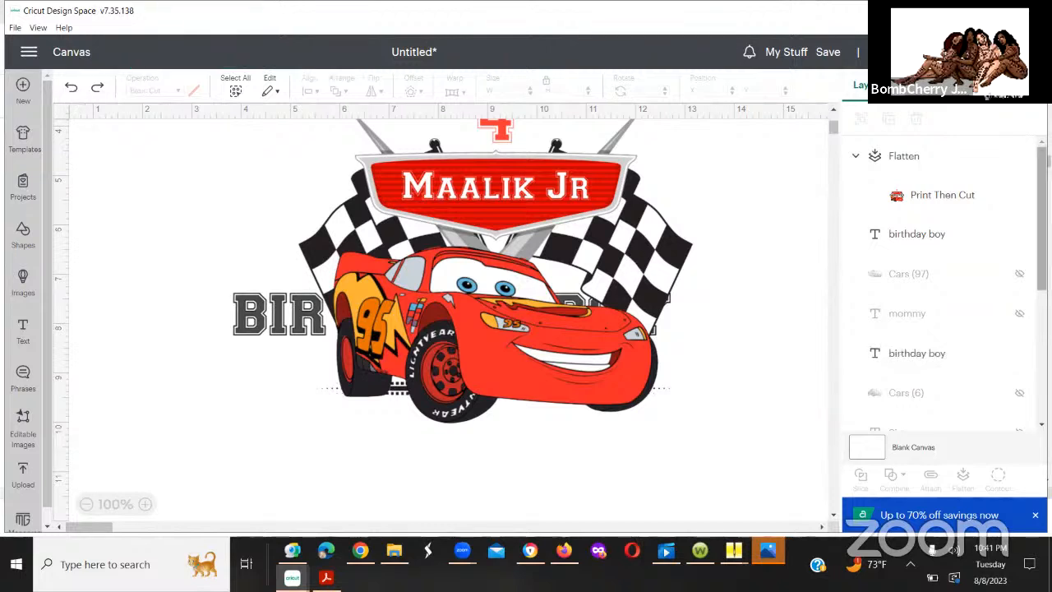
Step: Keep only the lowest "birthday boy" text layer shown by hiding the uppermost one and the one below "mommy"
scroll(945, 287, down, 3)
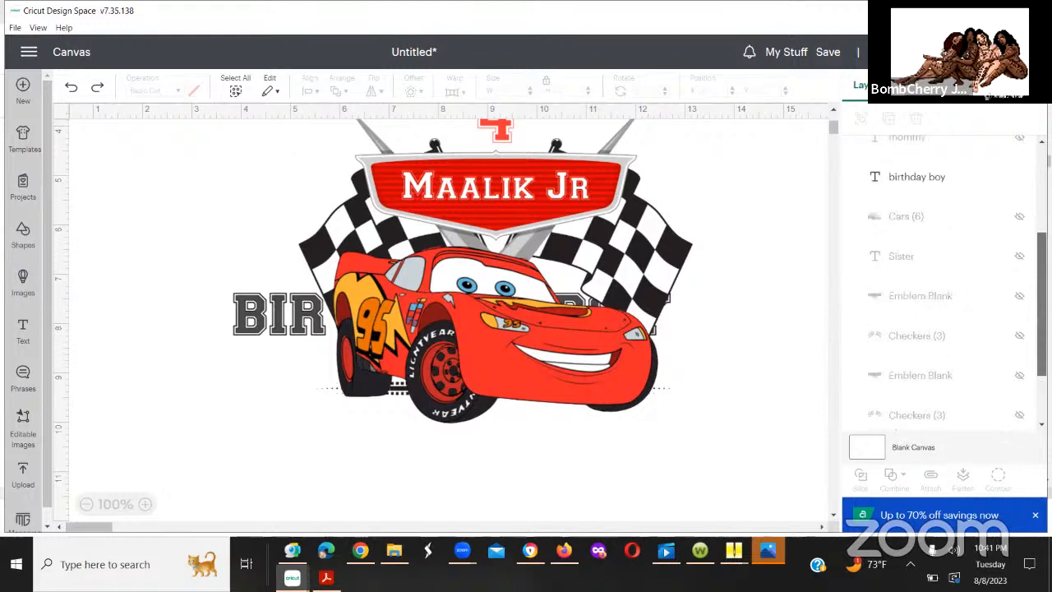
scroll(1024, 419, down, 2)
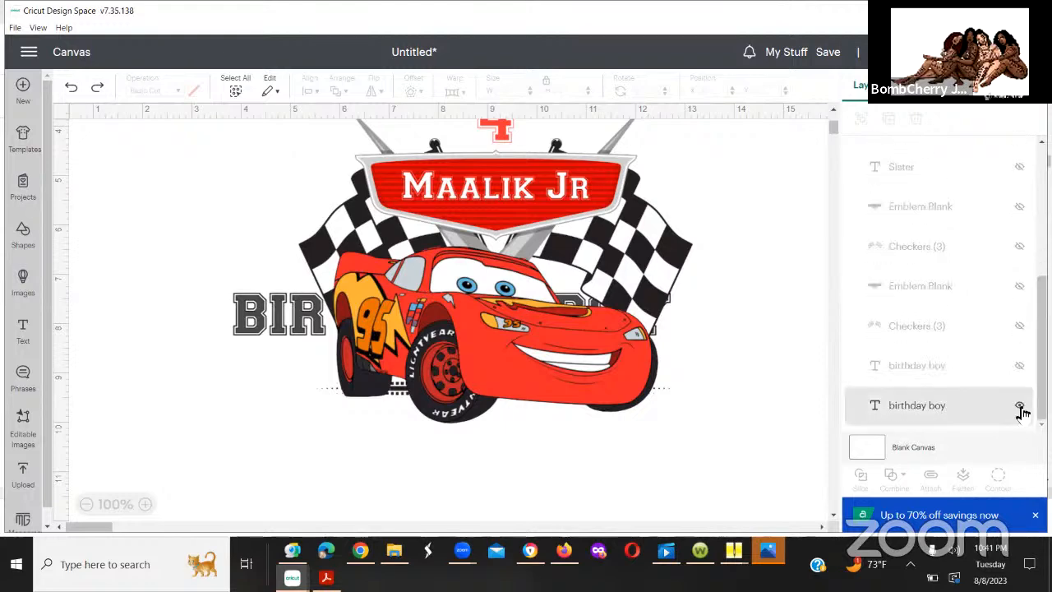
click(1019, 408)
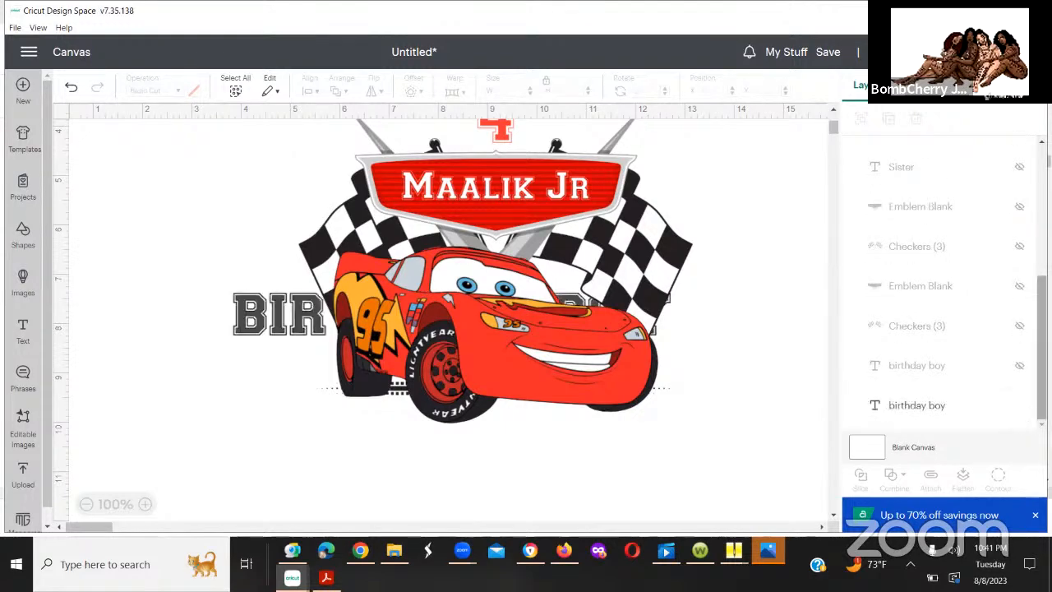
scroll(945, 288, up, 4)
scroll(1020, 239, up, 2)
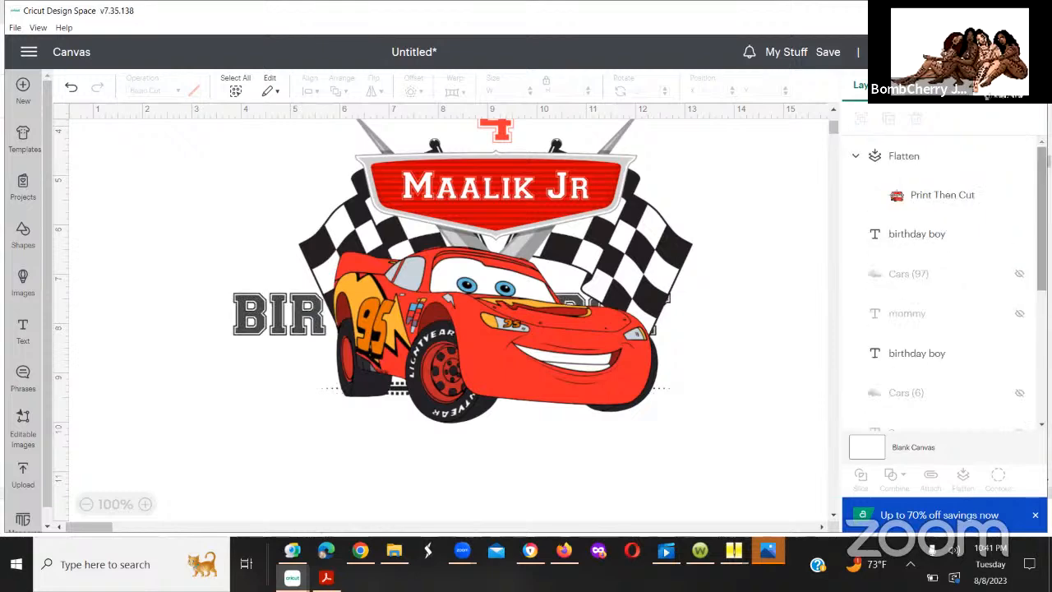
click(1019, 238)
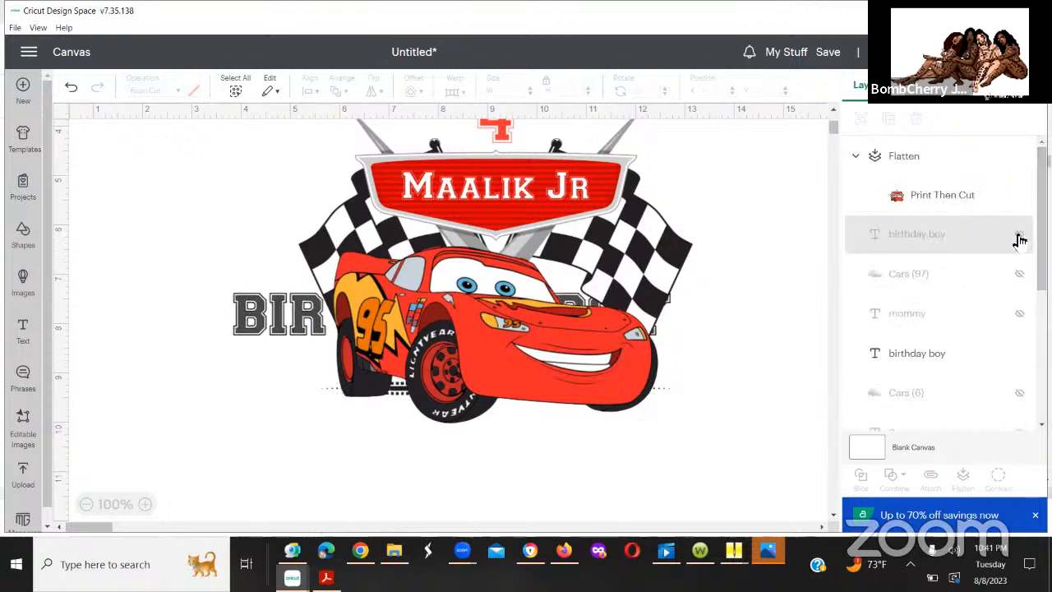
click(1020, 355)
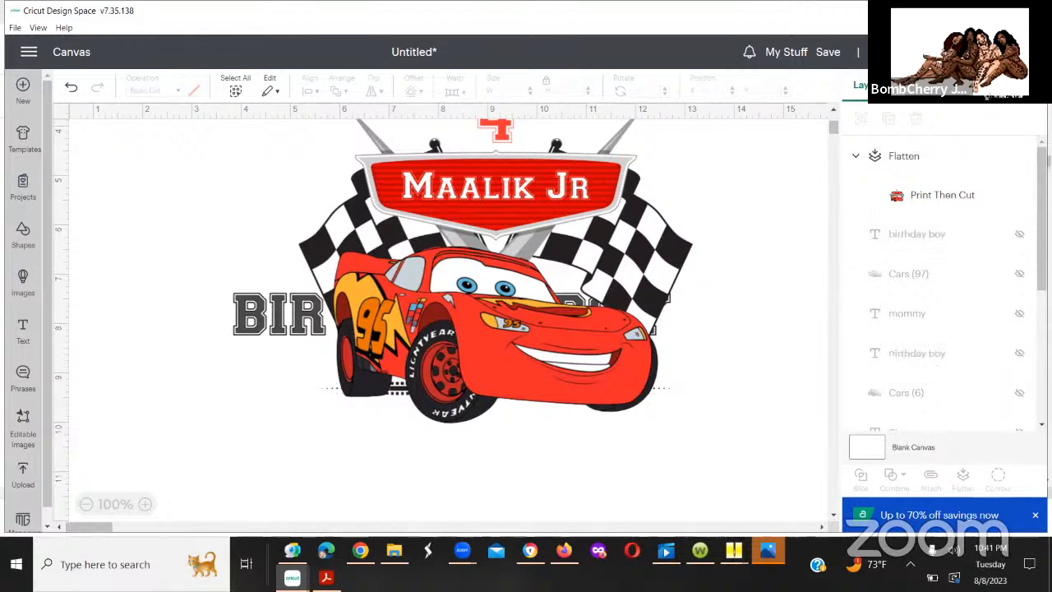
scroll(946, 287, down, 8)
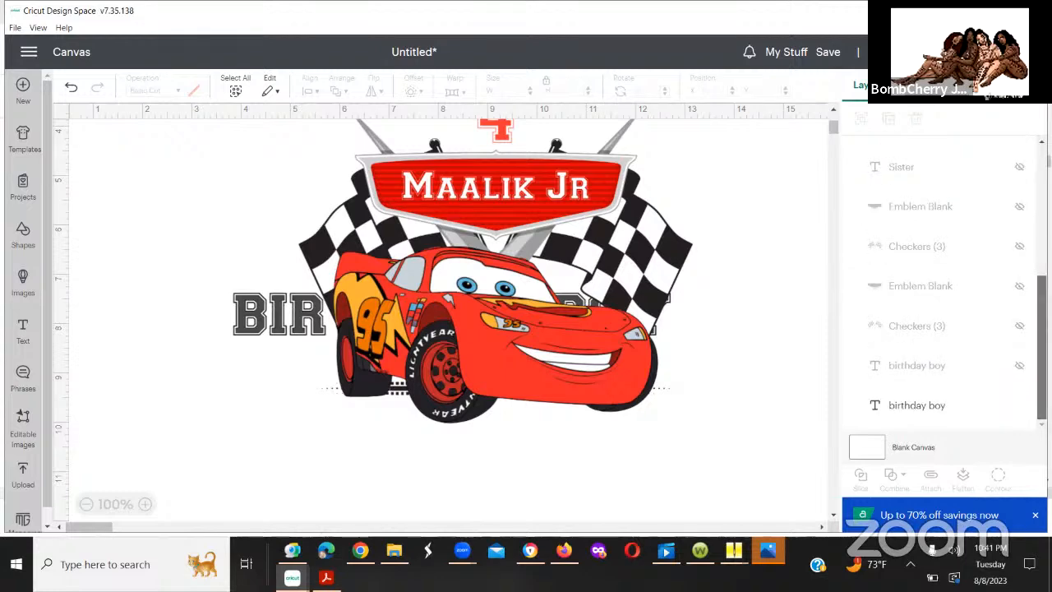
scroll(987, 195, up, 8)
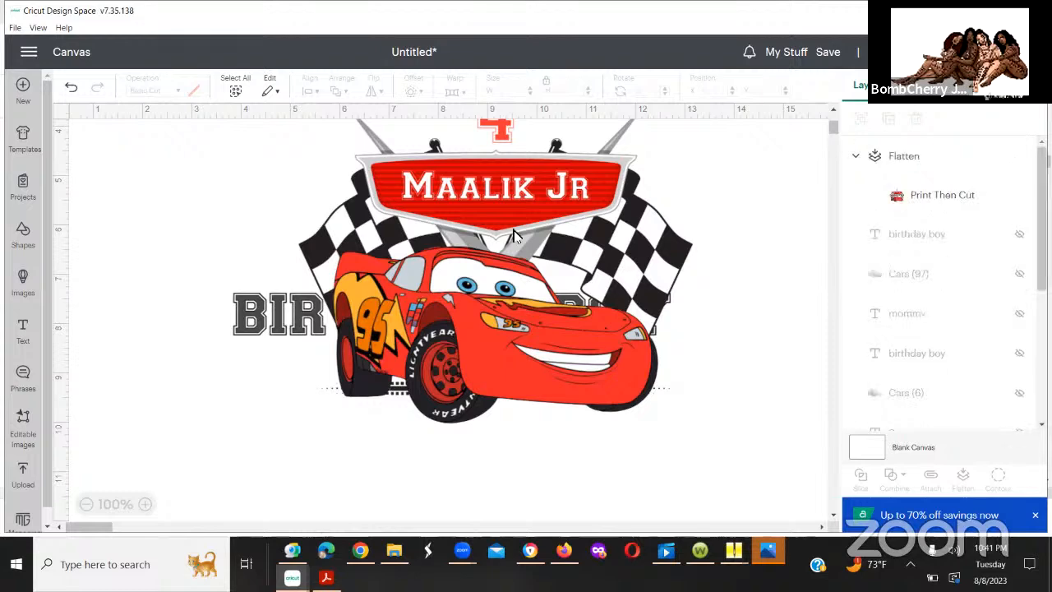
Step: Move the flattened car design up above the "birthday boy" text to about X 4.249, Y 0, and center both horizontally
drag(513, 236, 469, 75)
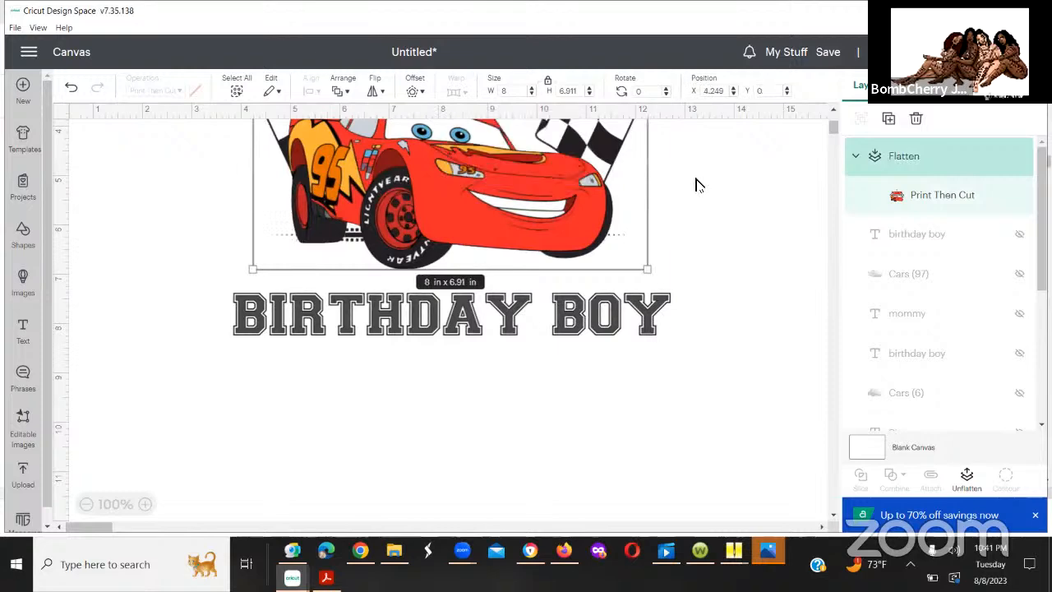
drag(229, 123, 737, 362)
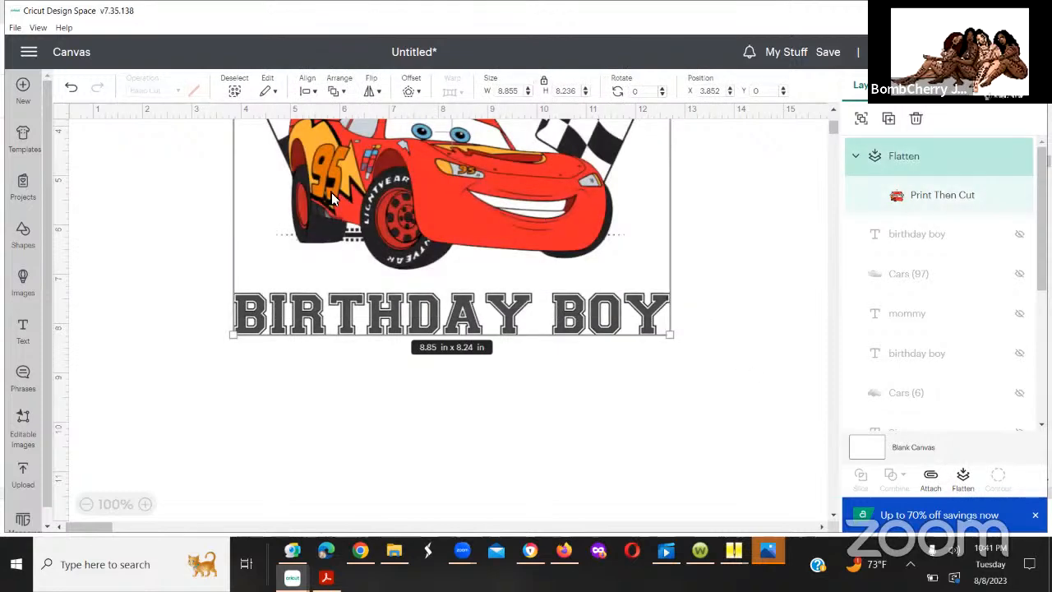
click(306, 90)
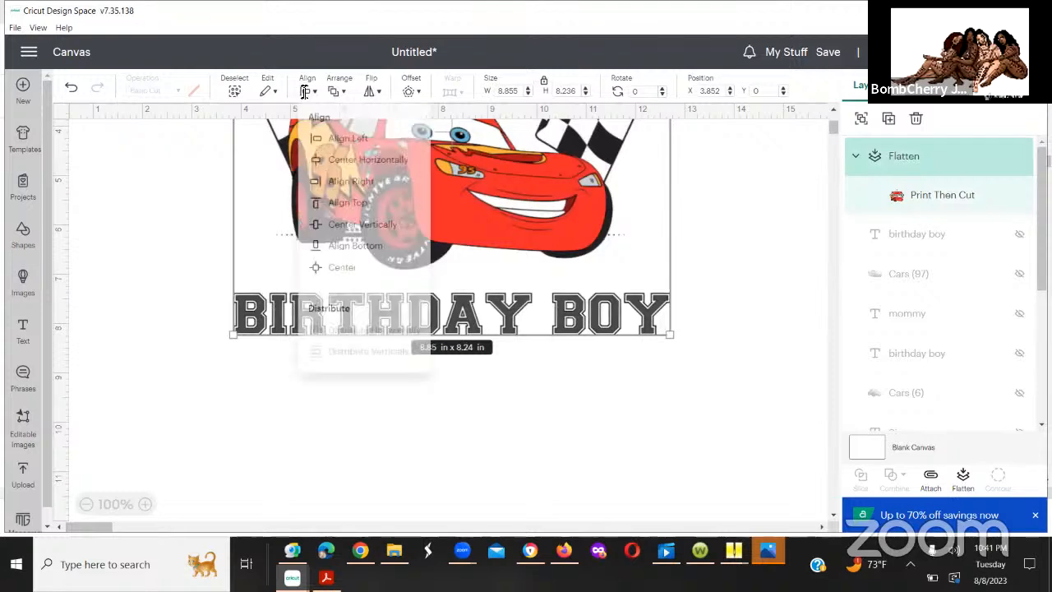
click(345, 165)
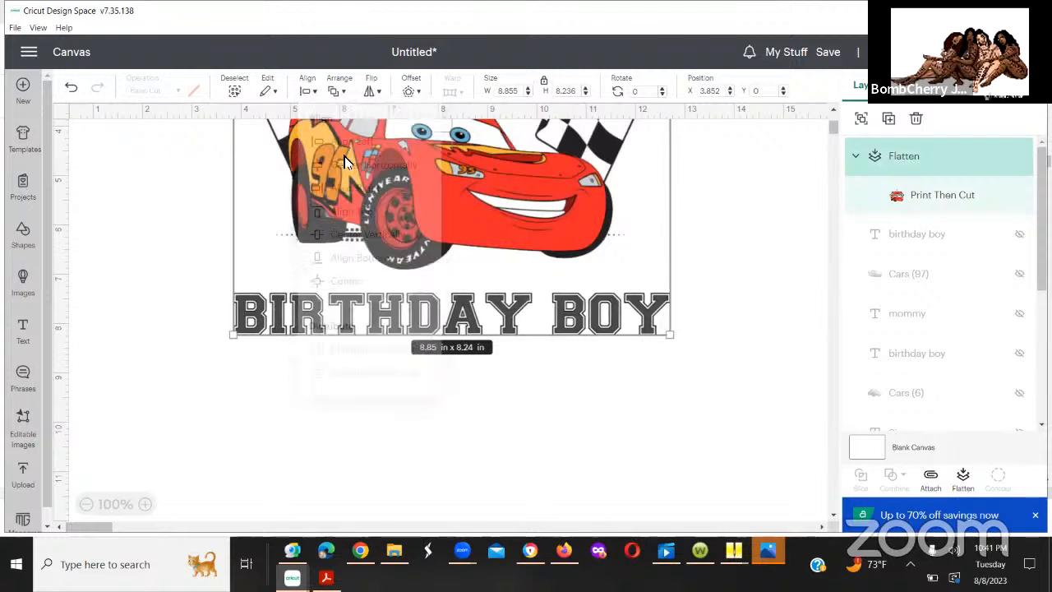
click(705, 261)
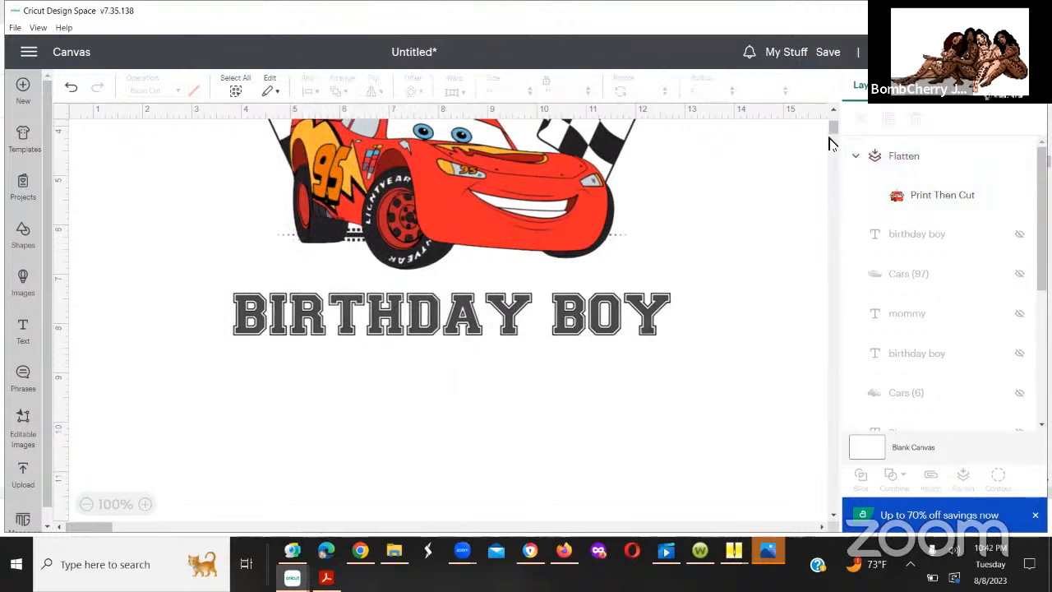
Step: Flatten the car design and the "birthday boy" text beneath it into a single Print Then Cut image
drag(246, 148, 731, 369)
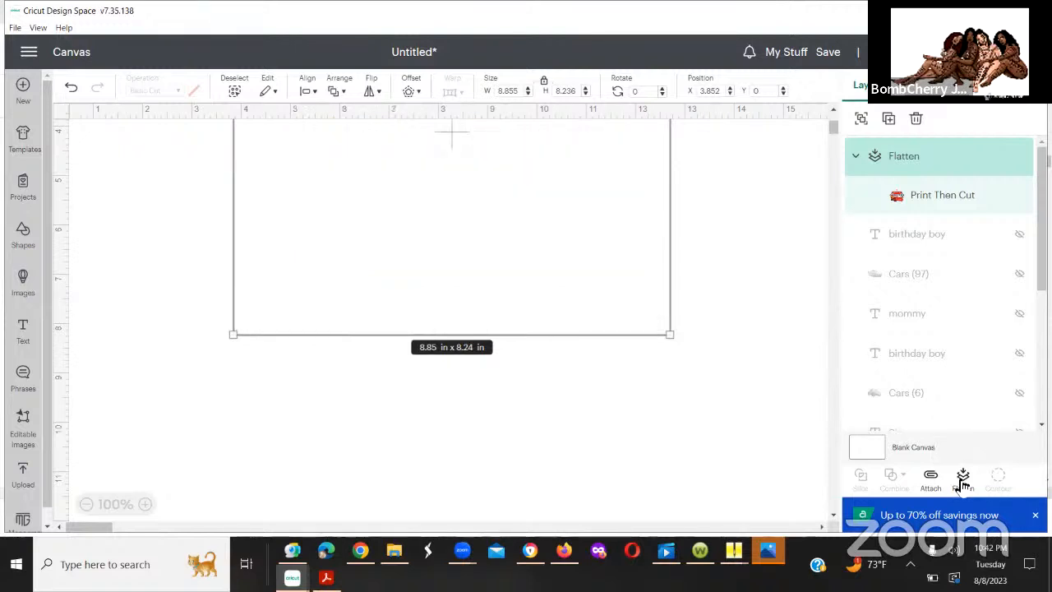
click(770, 464)
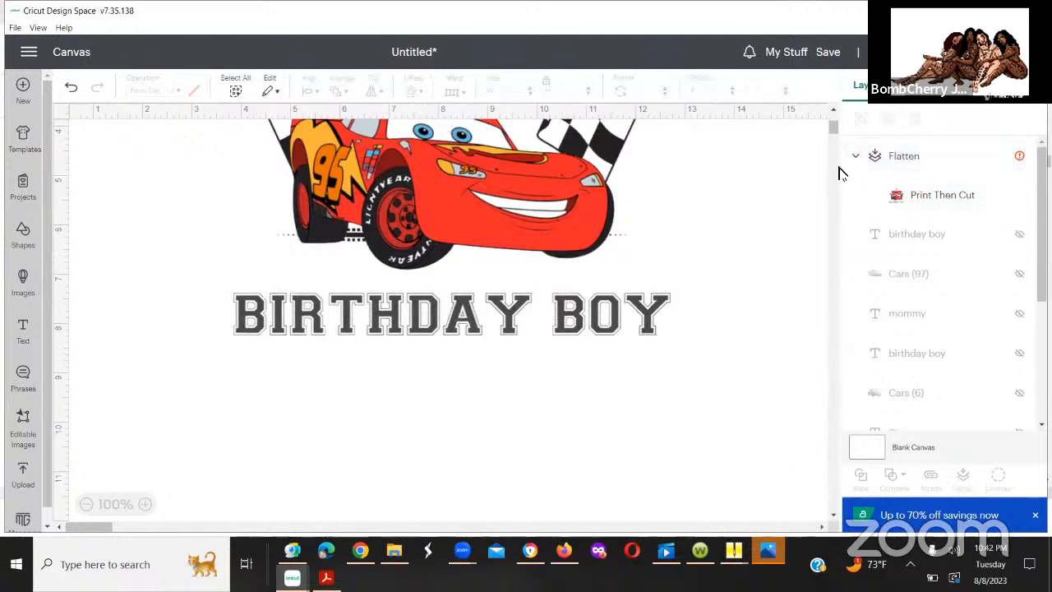
mouse_move(831, 128)
mouse_down()
mouse_move(833, 194)
mouse_move(831, 119)
mouse_up()
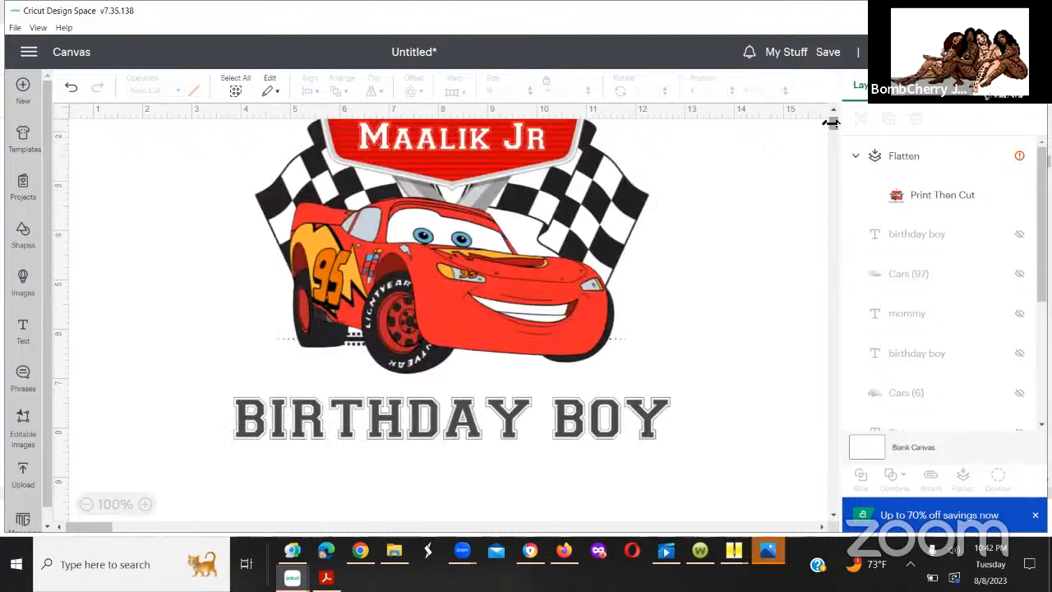
Step: Set the Print Then Cut page size to 8.3 in x 11.7 in (A4)
click(1003, 157)
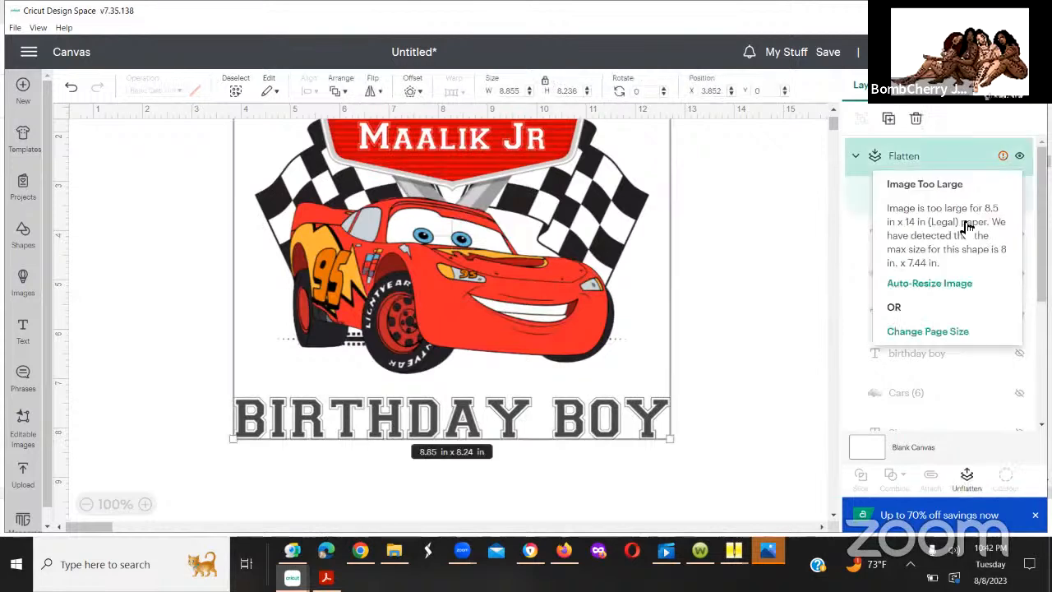
click(911, 332)
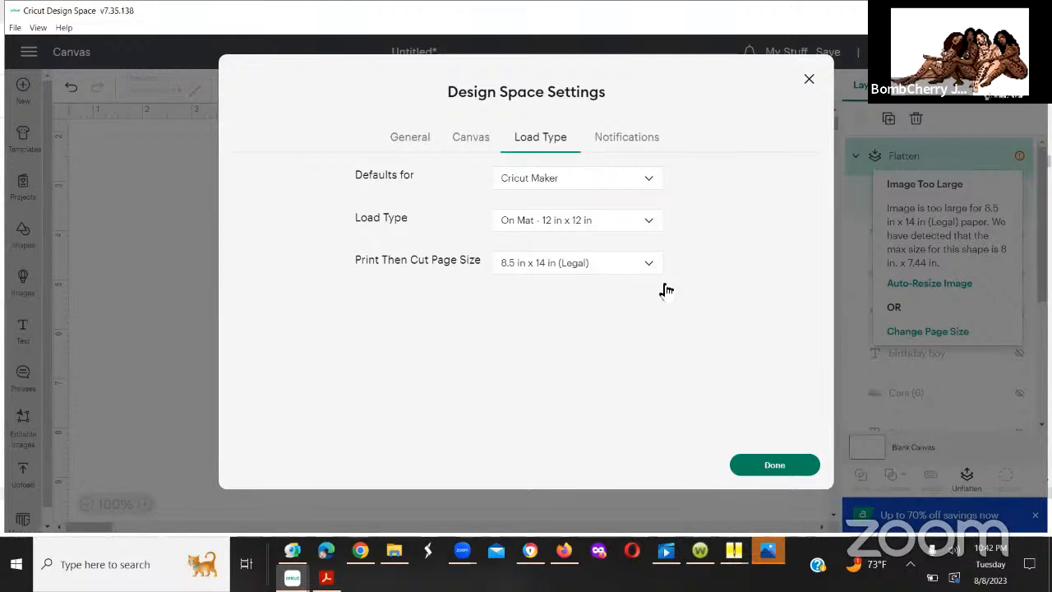
click(634, 267)
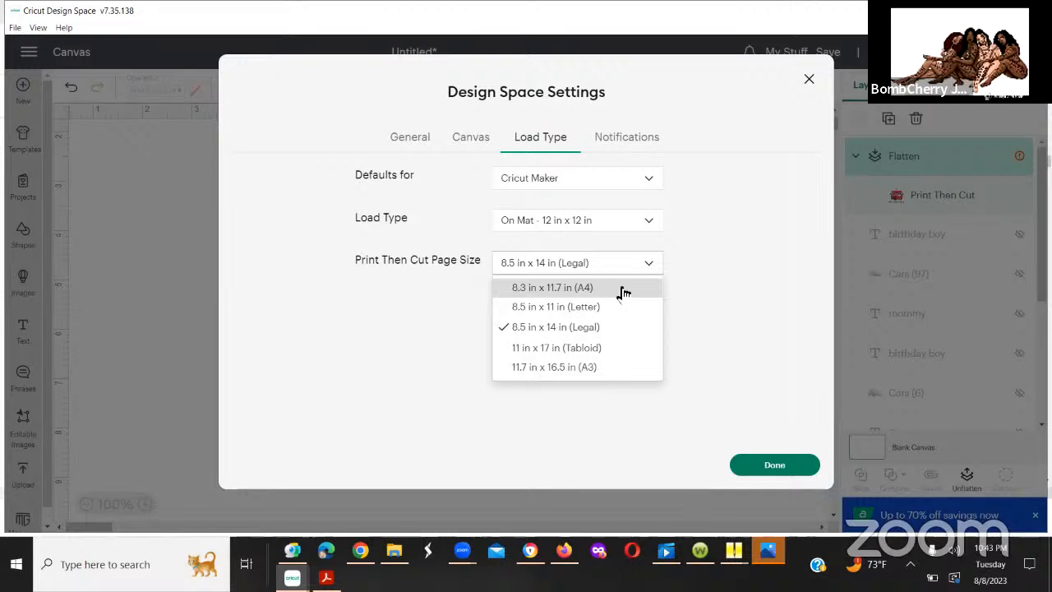
click(623, 293)
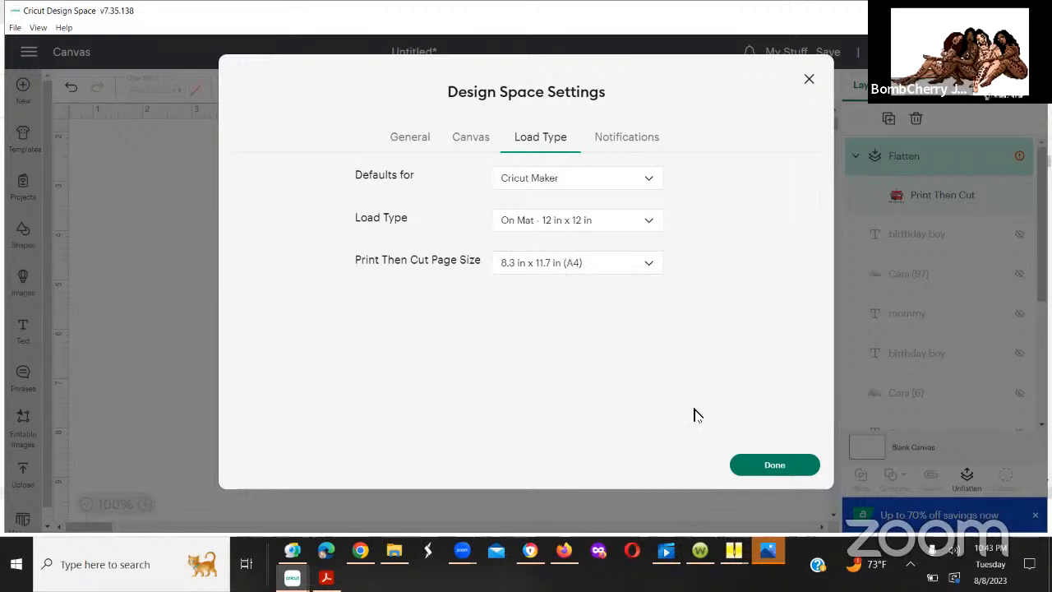
click(766, 466)
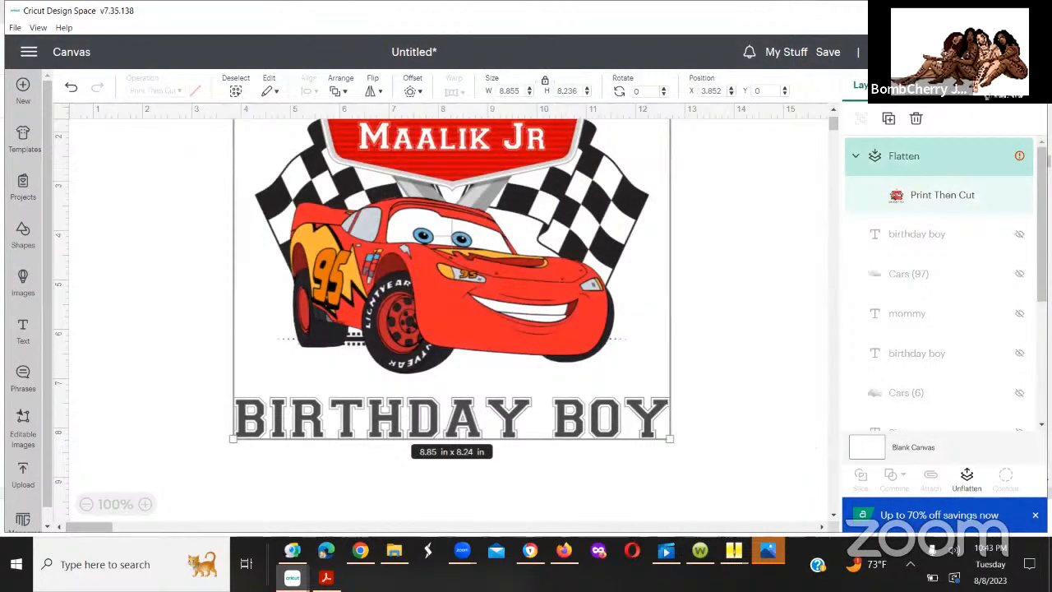
Step: Auto-resize the oversized flattened birthday boy image and move it to about X 4.787, Y 1.694
click(1002, 157)
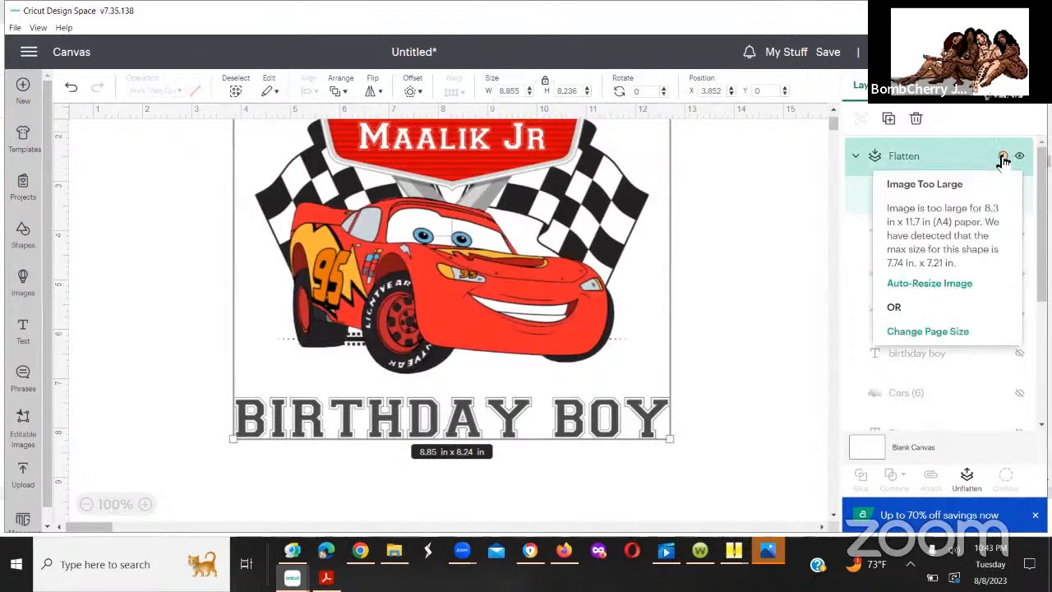
click(921, 285)
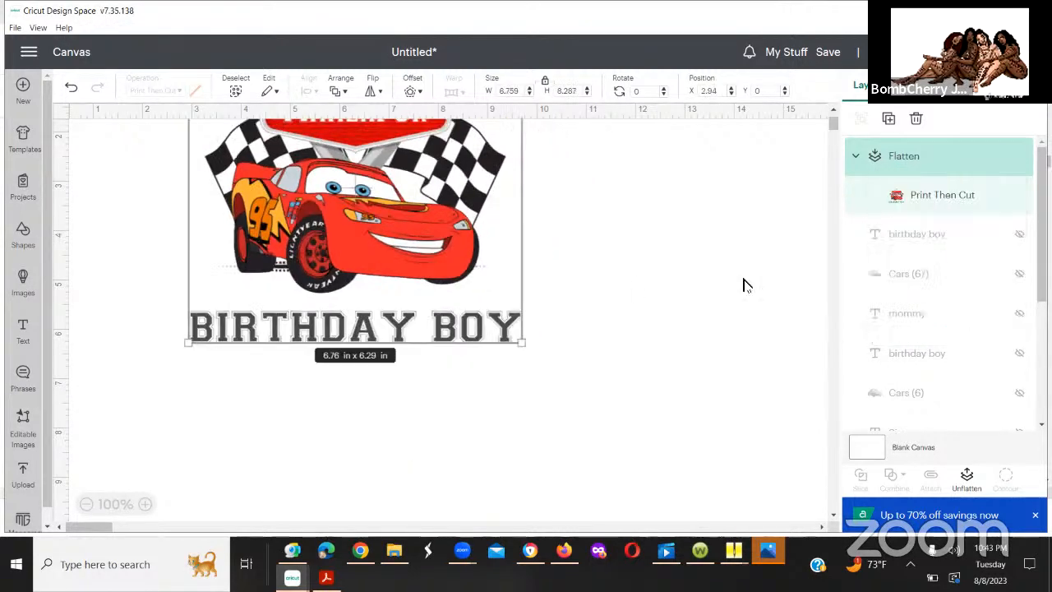
click(635, 294)
drag(481, 282, 499, 309)
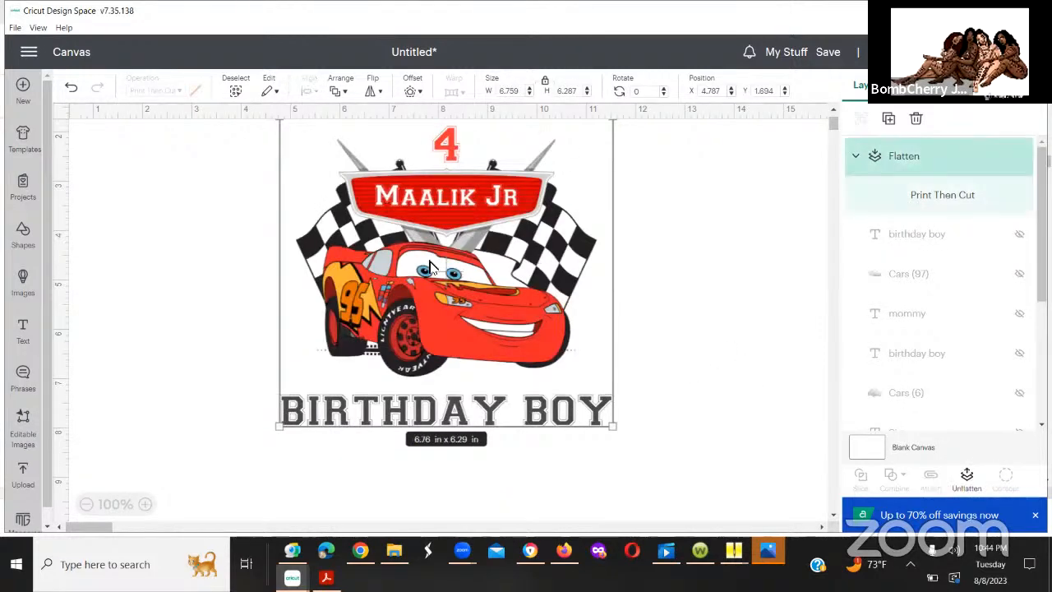
click(704, 225)
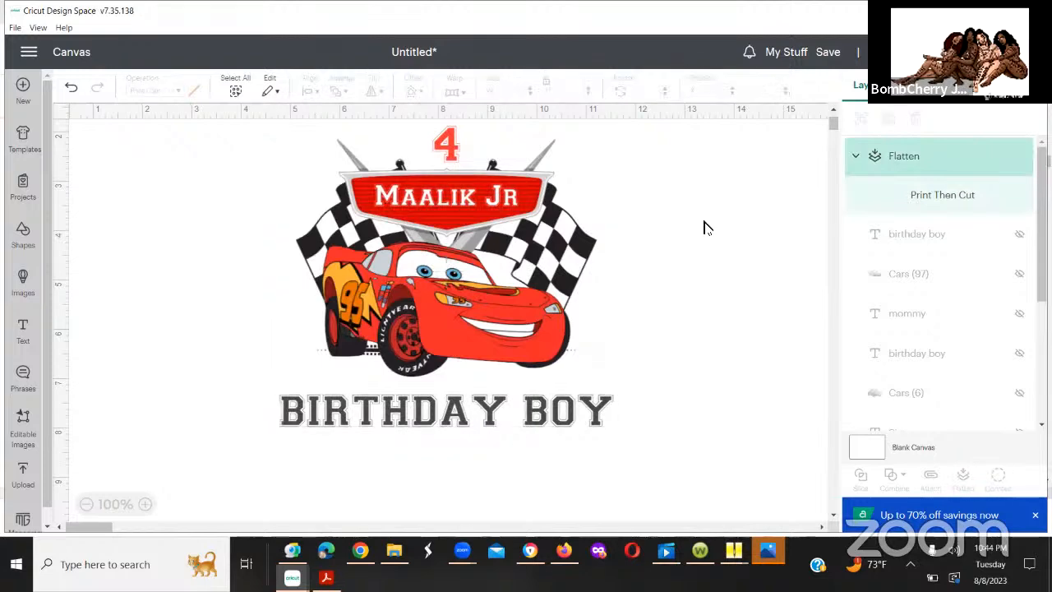
Step: Unflatten the combined image and the car design within it into separate editable layers
click(462, 265)
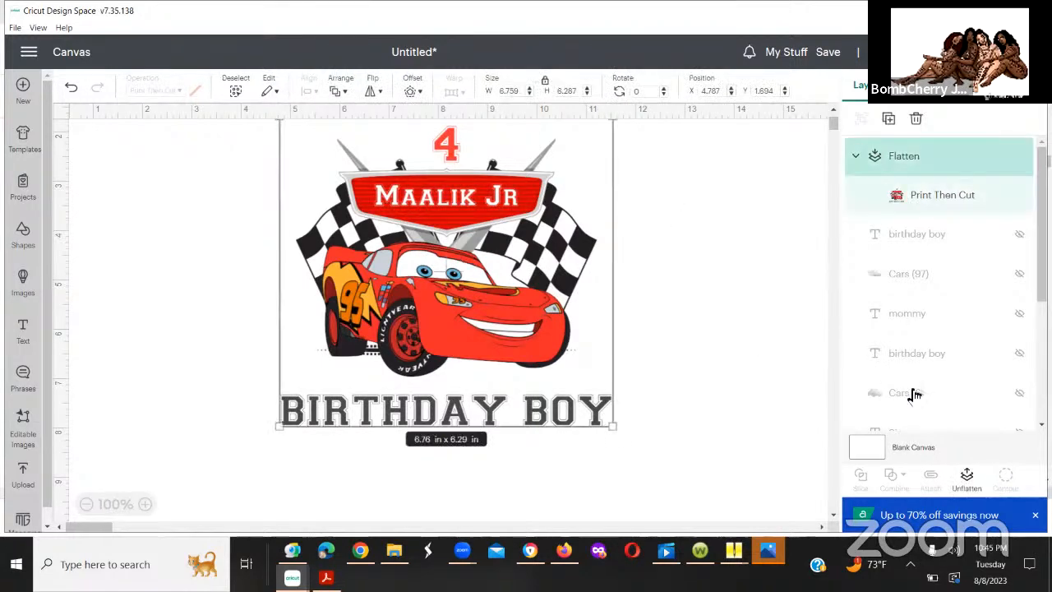
click(967, 481)
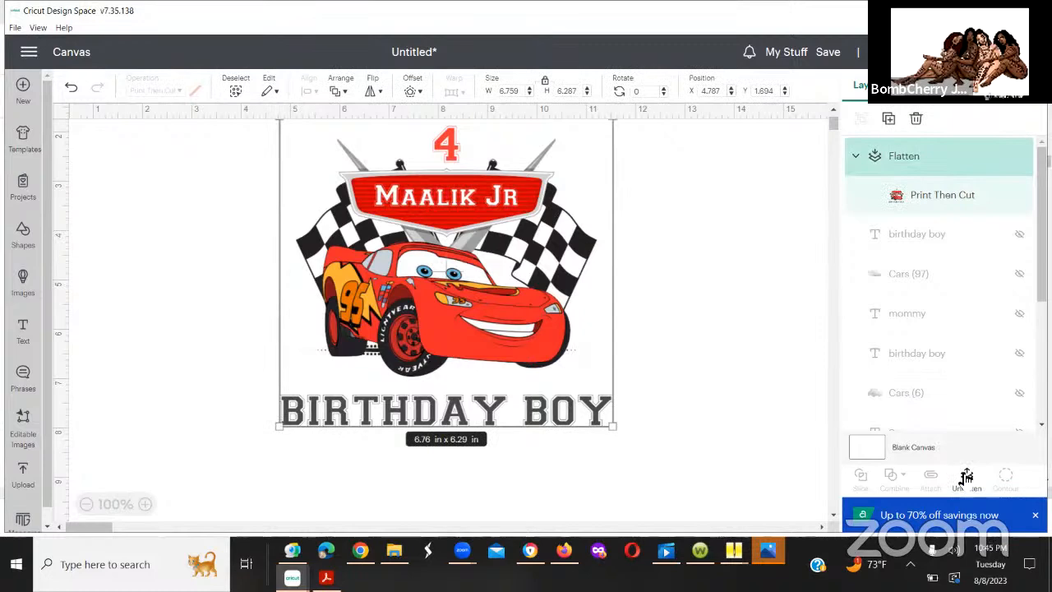
click(702, 353)
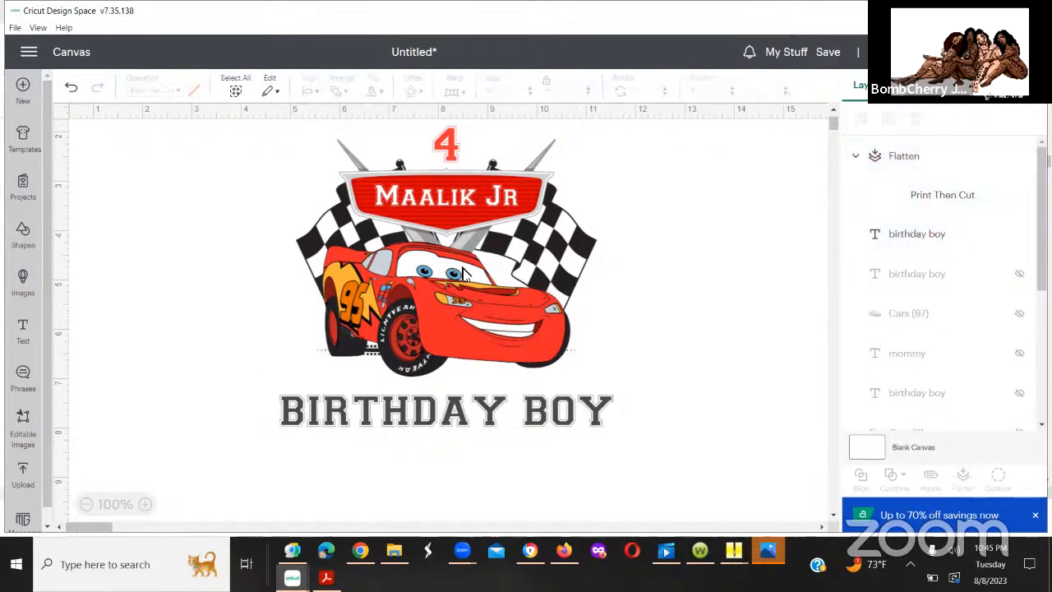
click(426, 267)
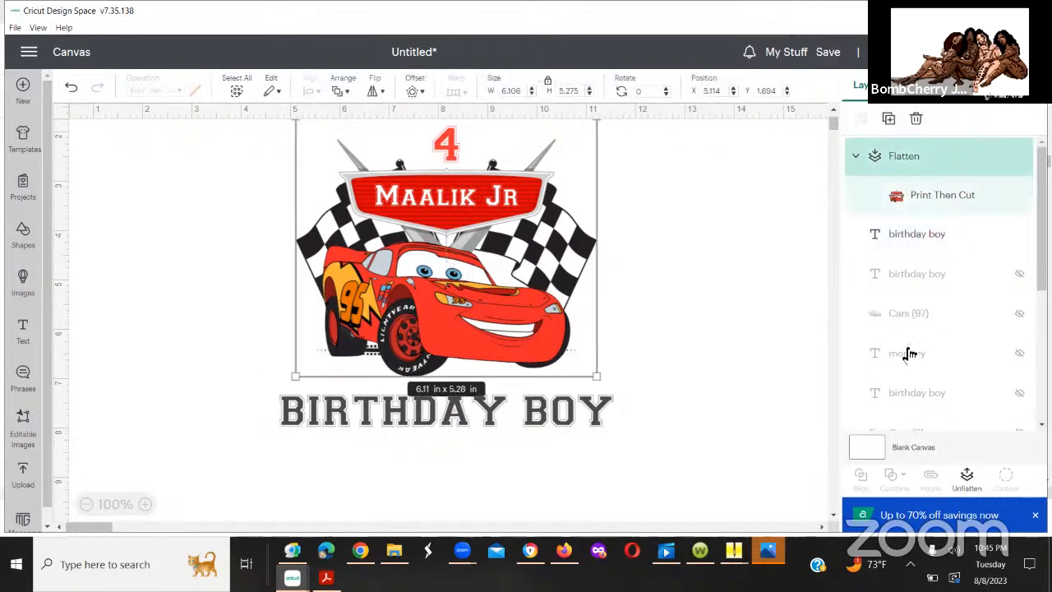
click(967, 481)
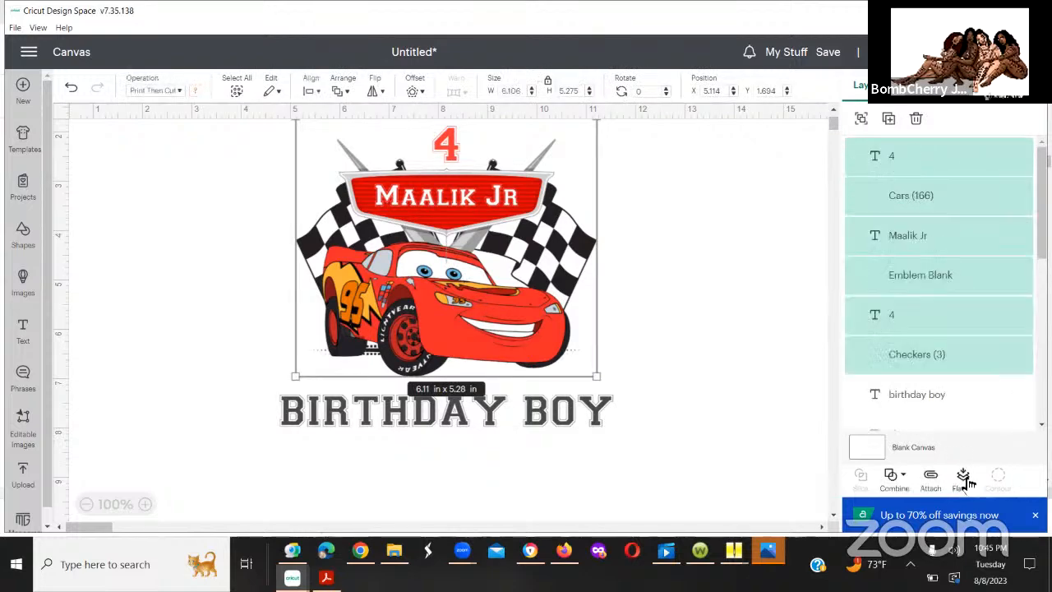
Step: Enlarge the red 4 above the name emblem to about 0.89 x 1.18 in and lower it to about Y 1.812
click(451, 152)
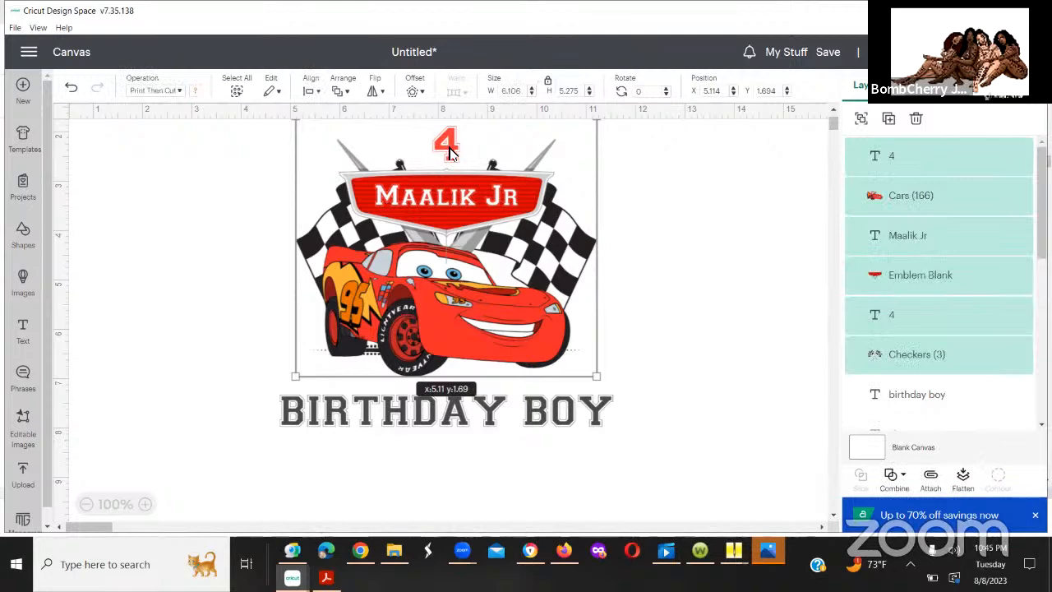
click(680, 157)
click(438, 154)
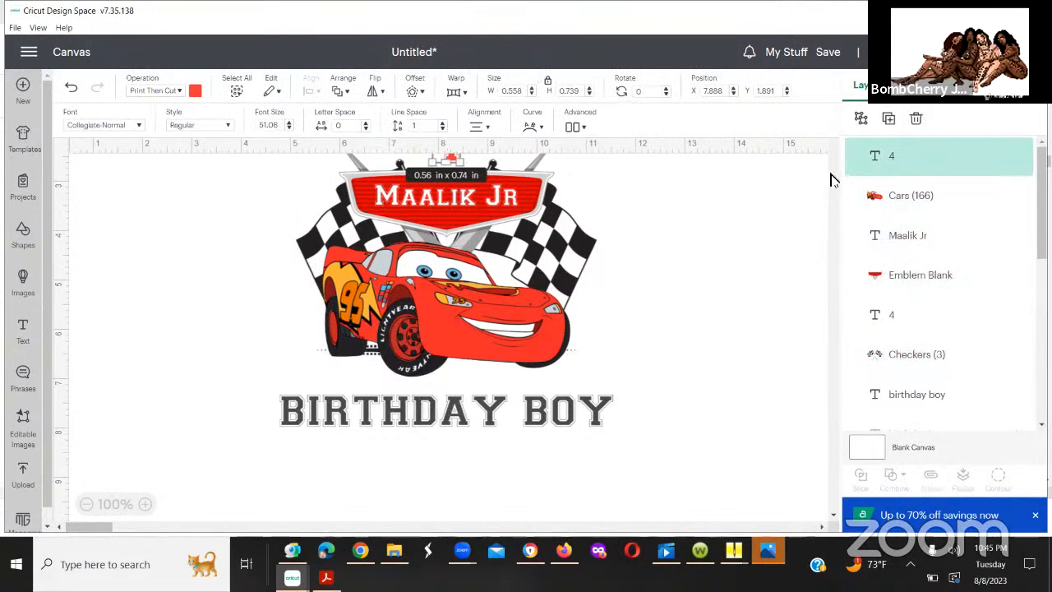
scroll(833, 179, down, 4)
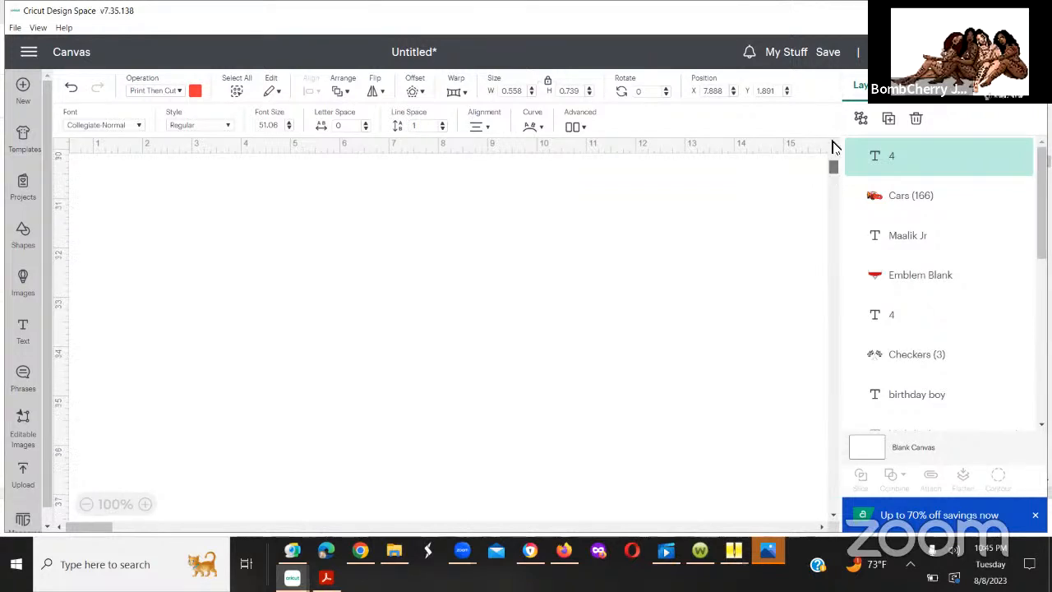
scroll(832, 128, up, 5)
click(457, 247)
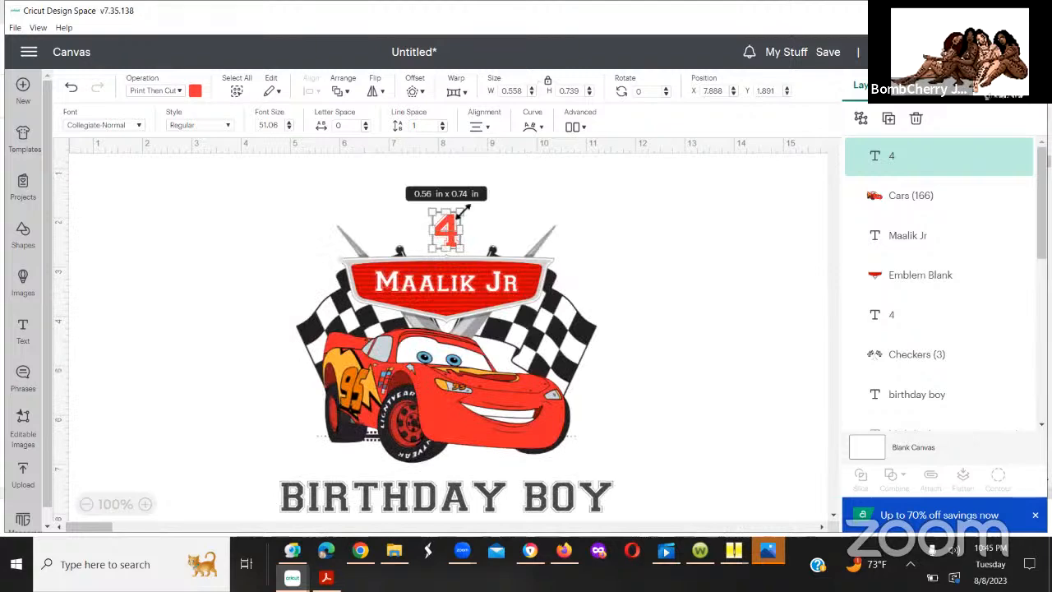
mouse_move(462, 211)
mouse_down()
mouse_move(490, 195)
mouse_move(479, 212)
mouse_up()
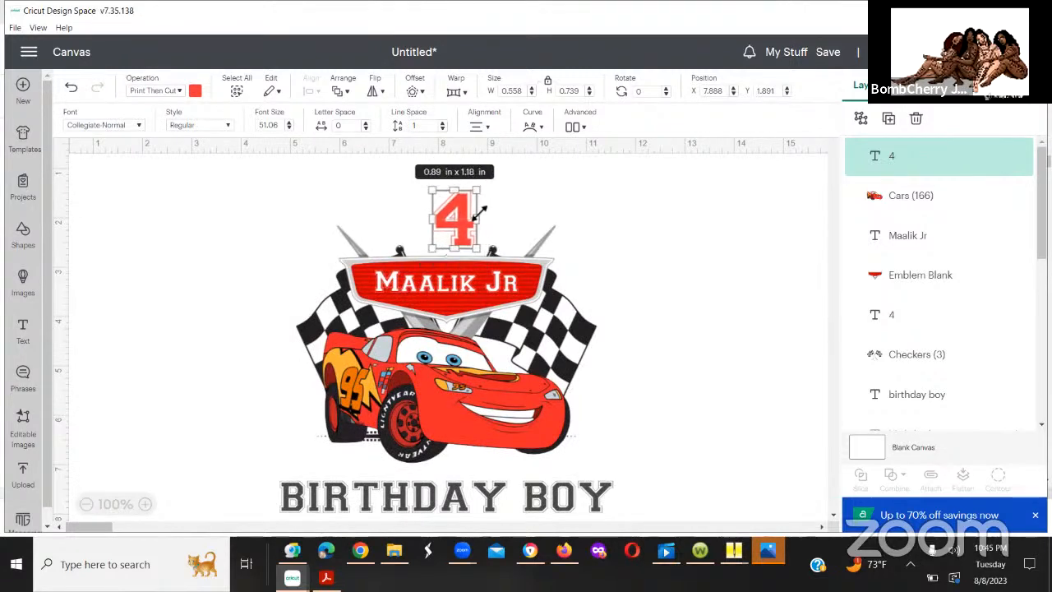
click(627, 265)
drag(459, 219, 458, 237)
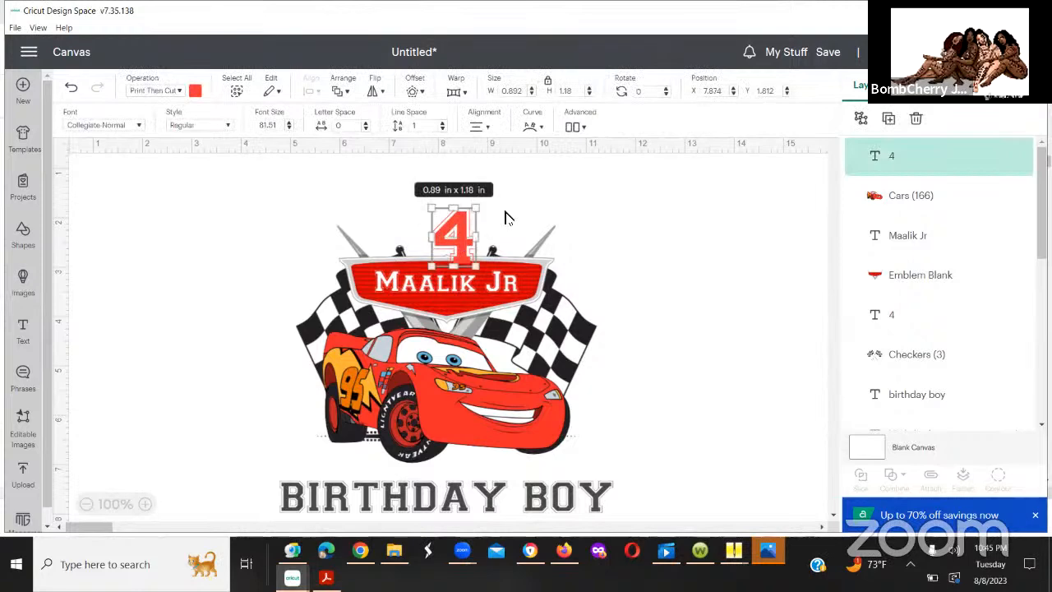
Step: Try sending the enlarged 4 to the back of the layers, and undo that reordering
right_click(457, 230)
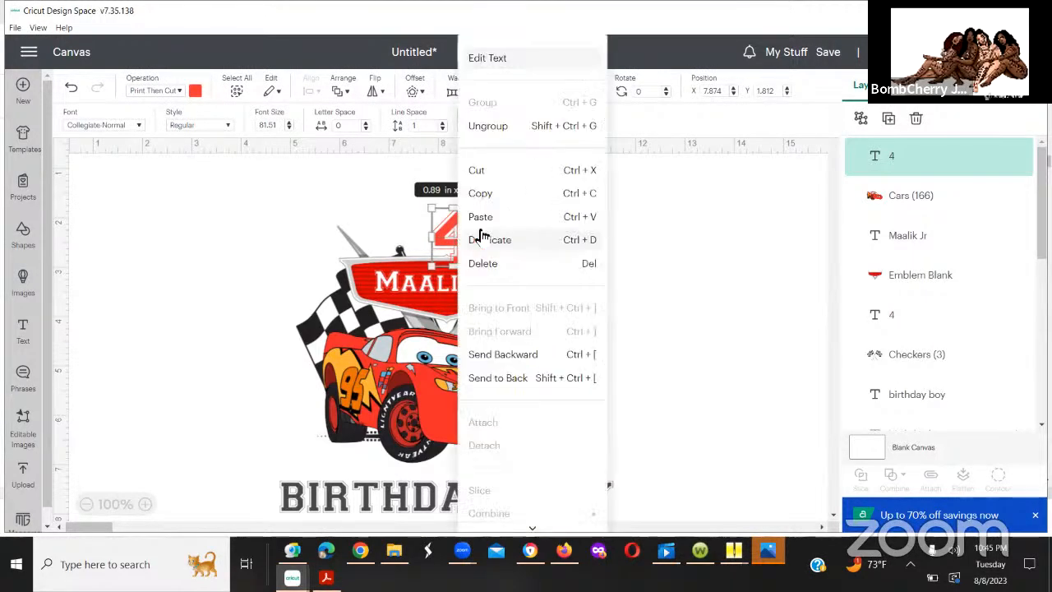
click(489, 378)
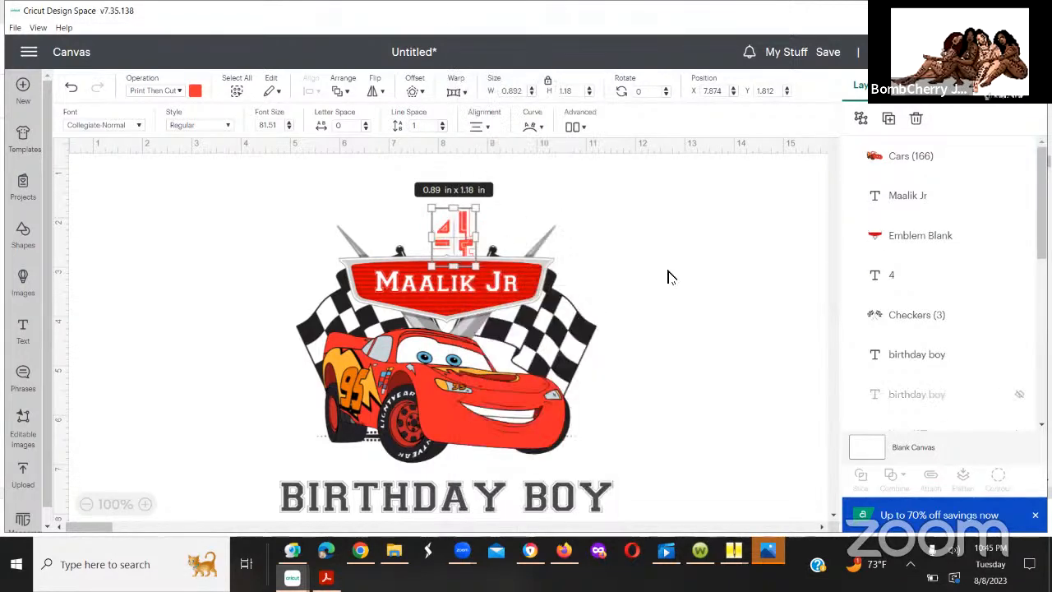
click(526, 230)
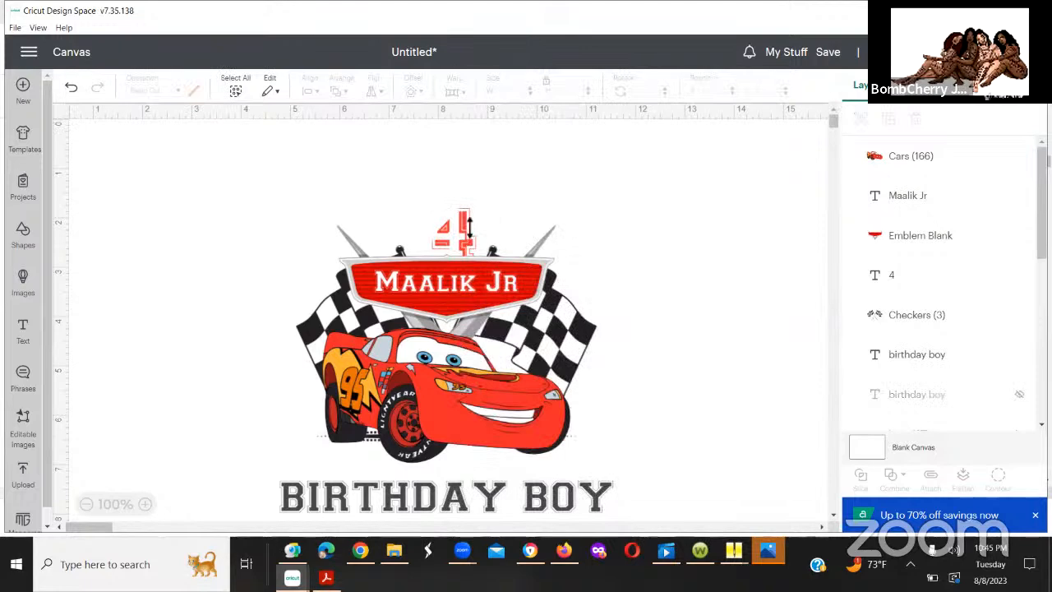
click(467, 221)
click(513, 204)
click(72, 90)
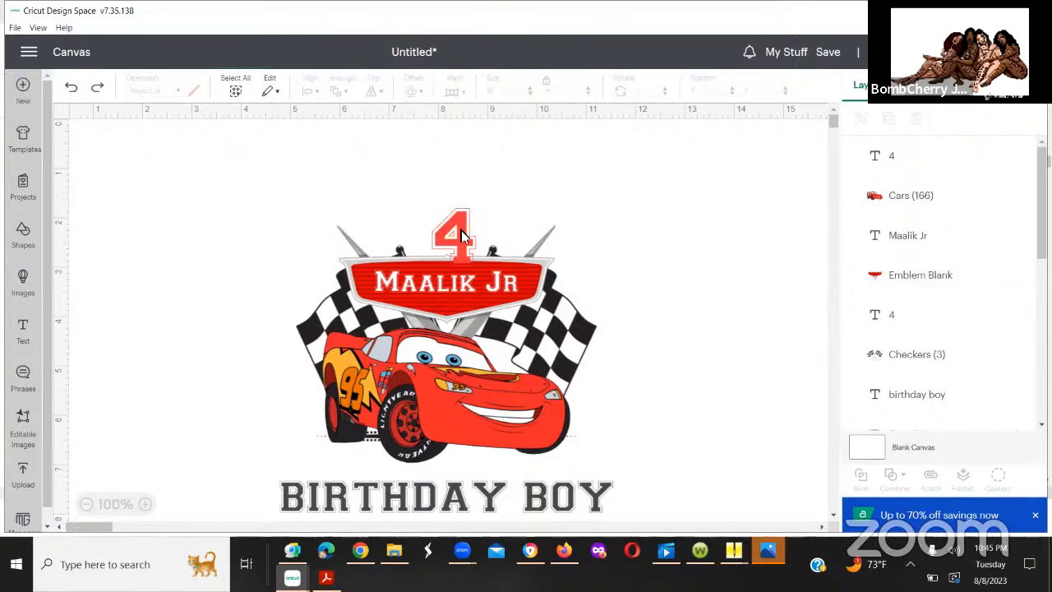
Step: Raise the 4 to about X 7.86, Y 1.631 and send it backward one layer, beneath the car
click(459, 222)
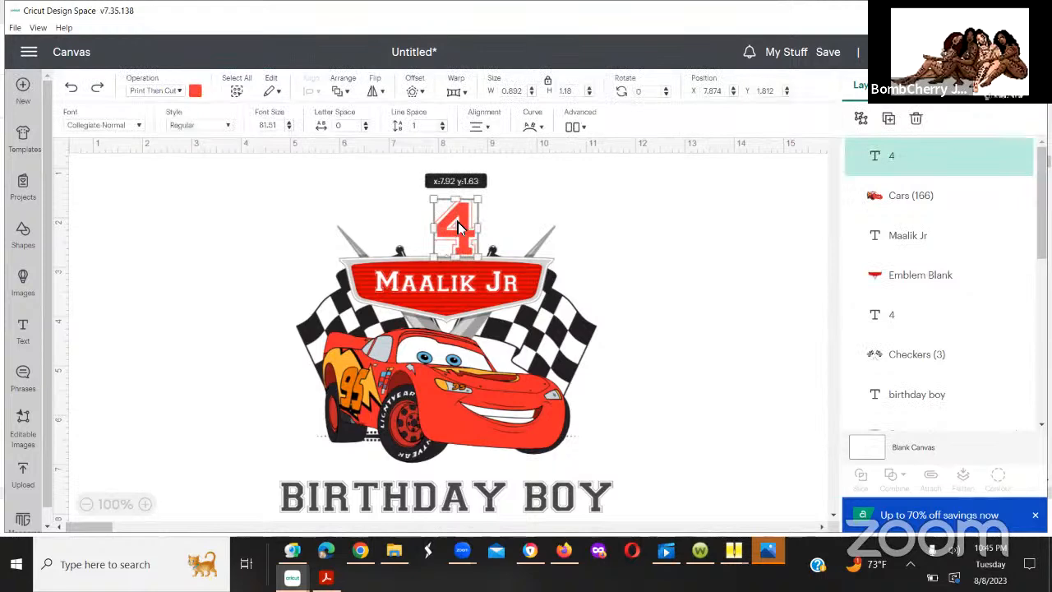
drag(458, 222, 457, 222)
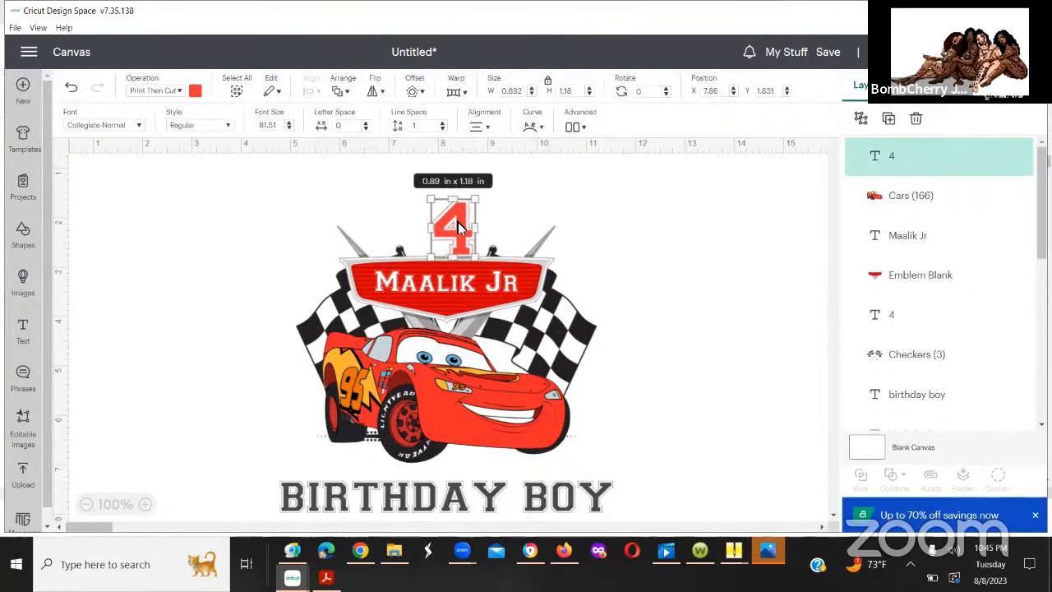
right_click(479, 218)
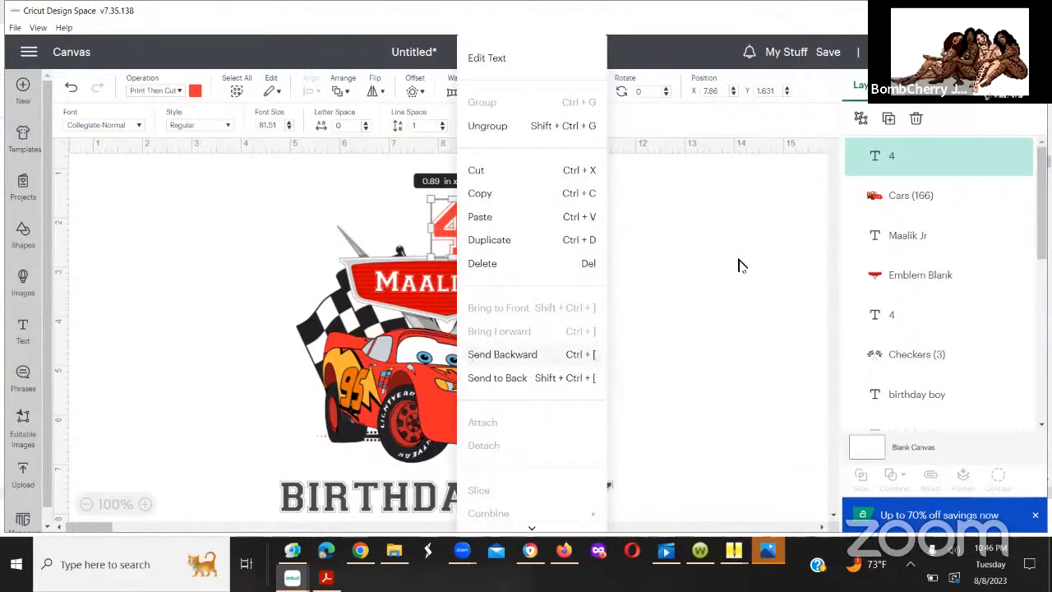
click(463, 235)
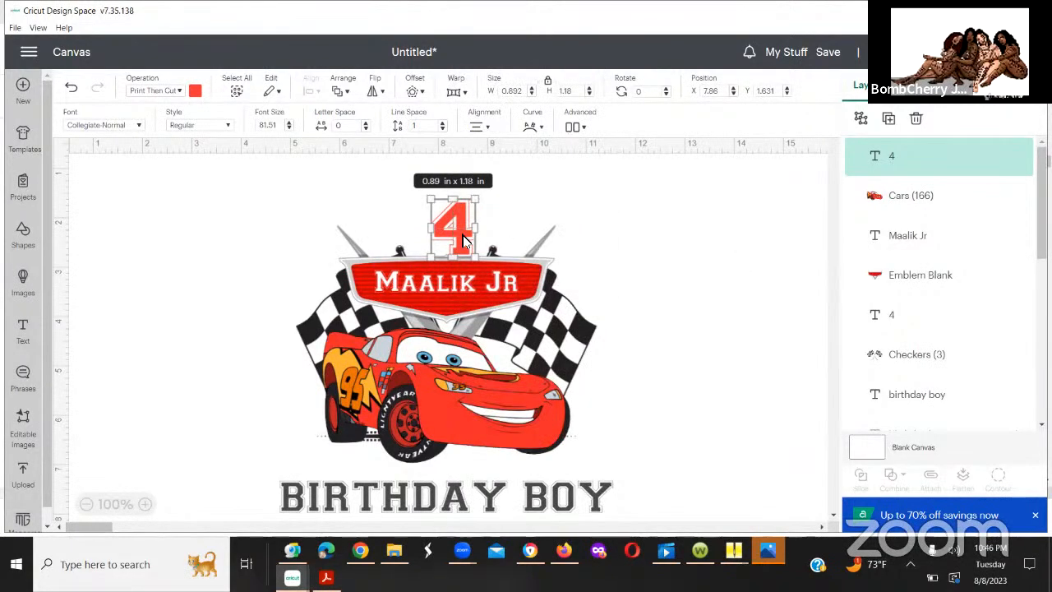
right_click(462, 239)
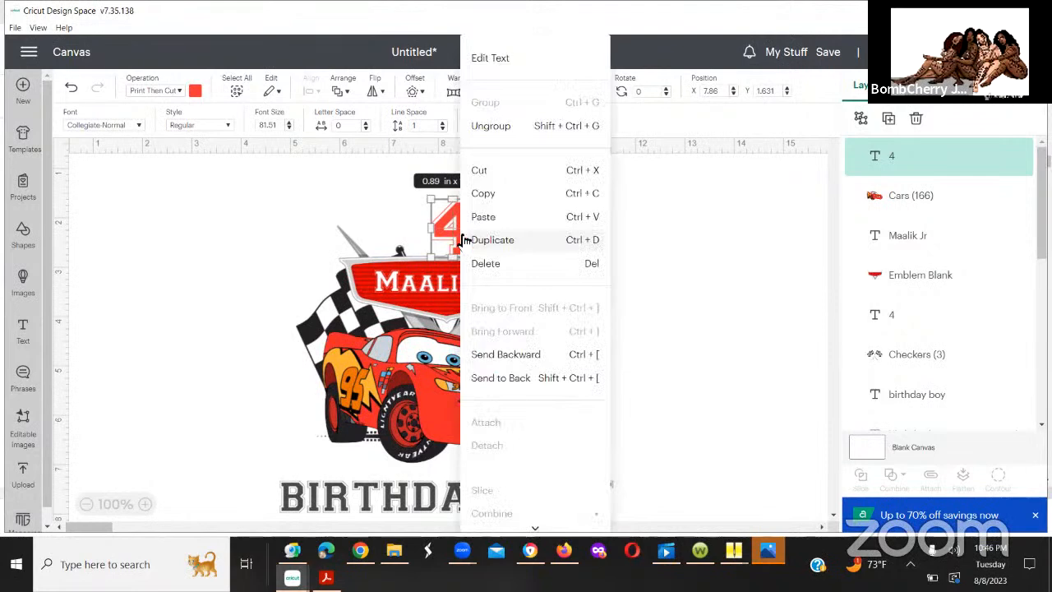
click(501, 355)
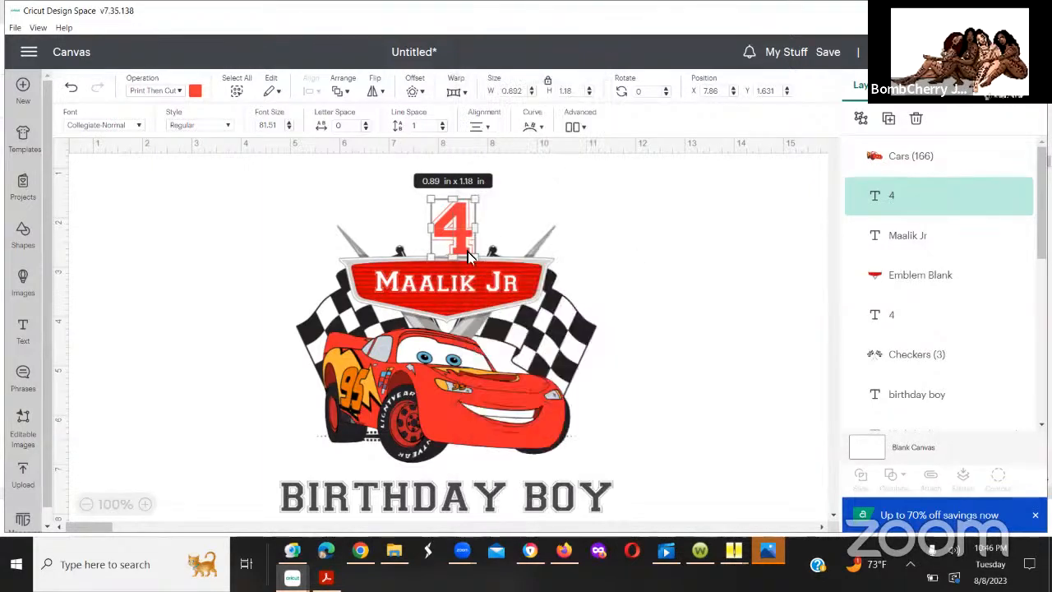
Step: Move the 4 to about X 7.665, Y 1.742 so it sits centered on the name emblem's upper edge
drag(461, 247, 454, 256)
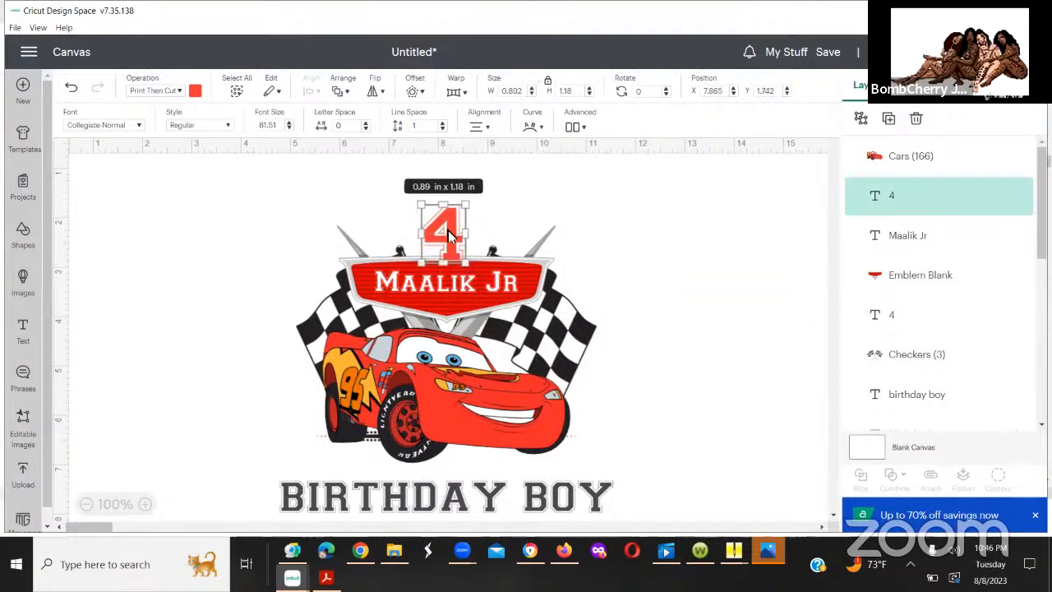
click(448, 230)
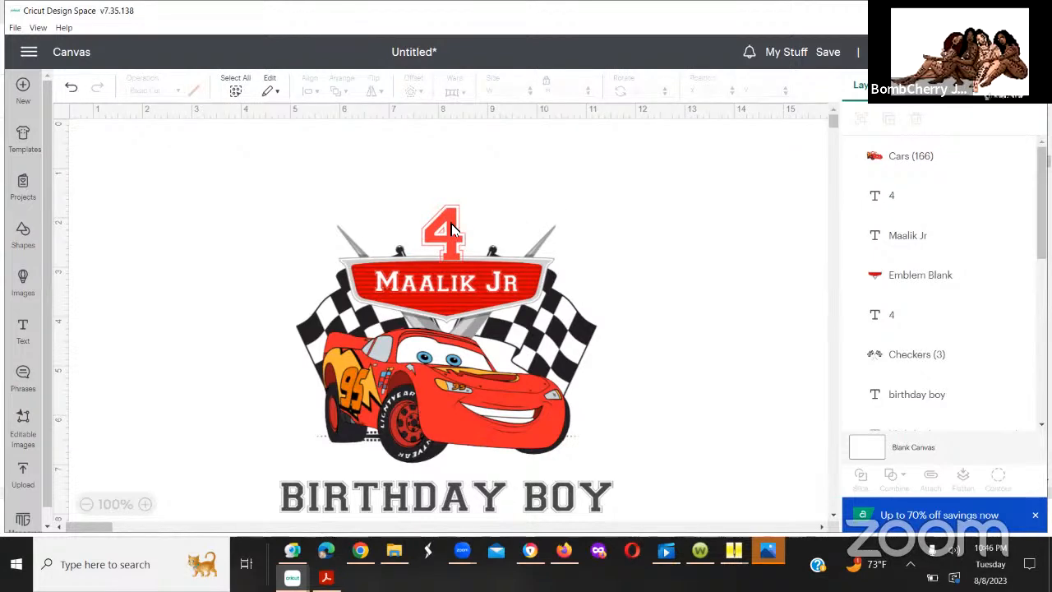
click(448, 230)
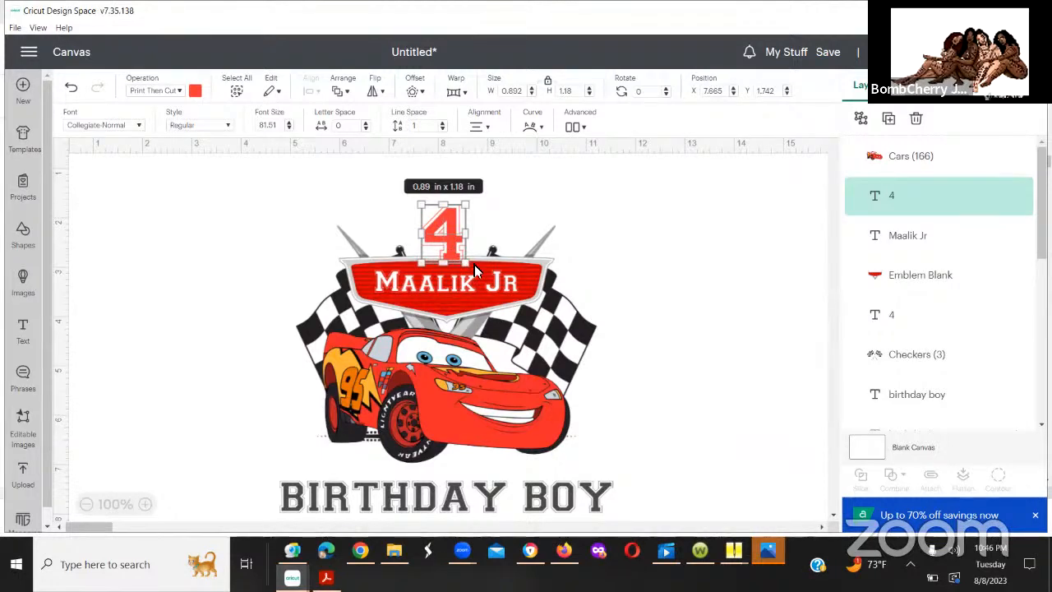
click(518, 204)
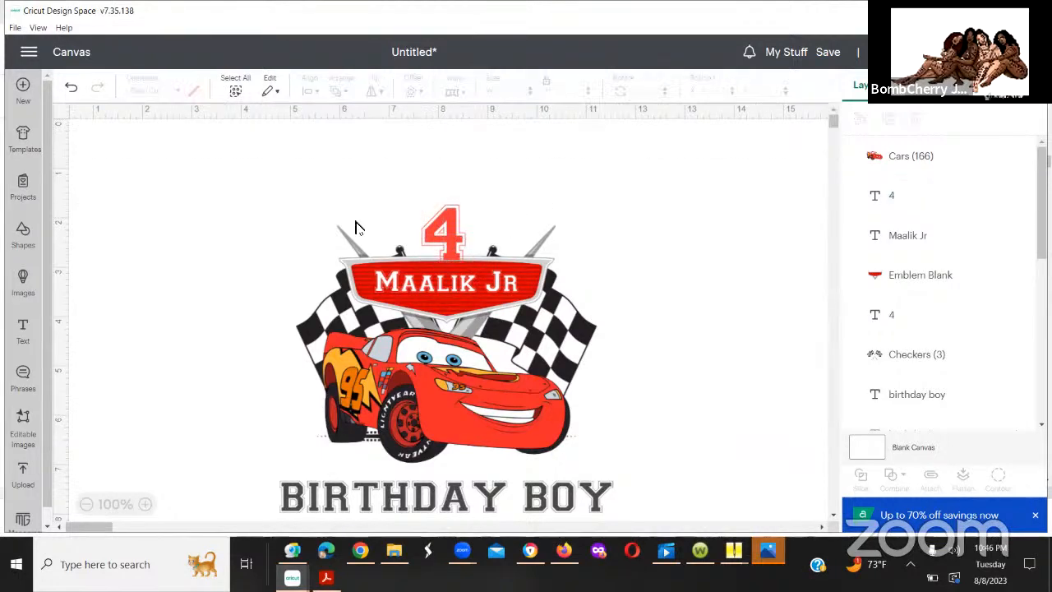
Step: Move the enlarged 4 clear of the design, up and to the right, and select the car, name, emblem, second 4 and checkers layers
drag(448, 229, 592, 159)
drag(298, 203, 599, 467)
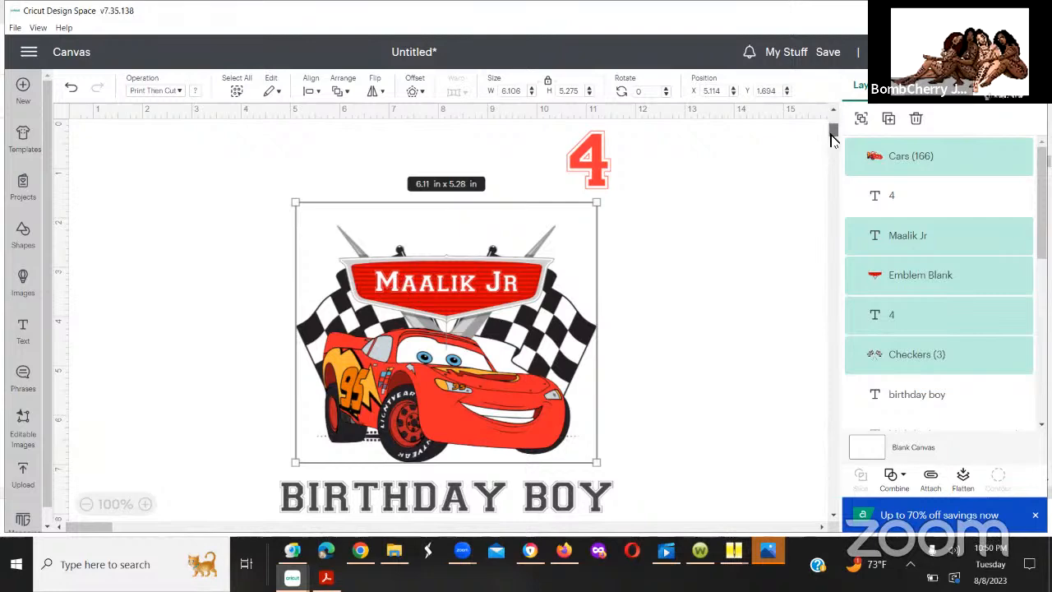
mouse_move(830, 138)
mouse_down()
mouse_move(830, 154)
mouse_move(834, 122)
mouse_up()
click(805, 172)
scroll(835, 128, down, 3)
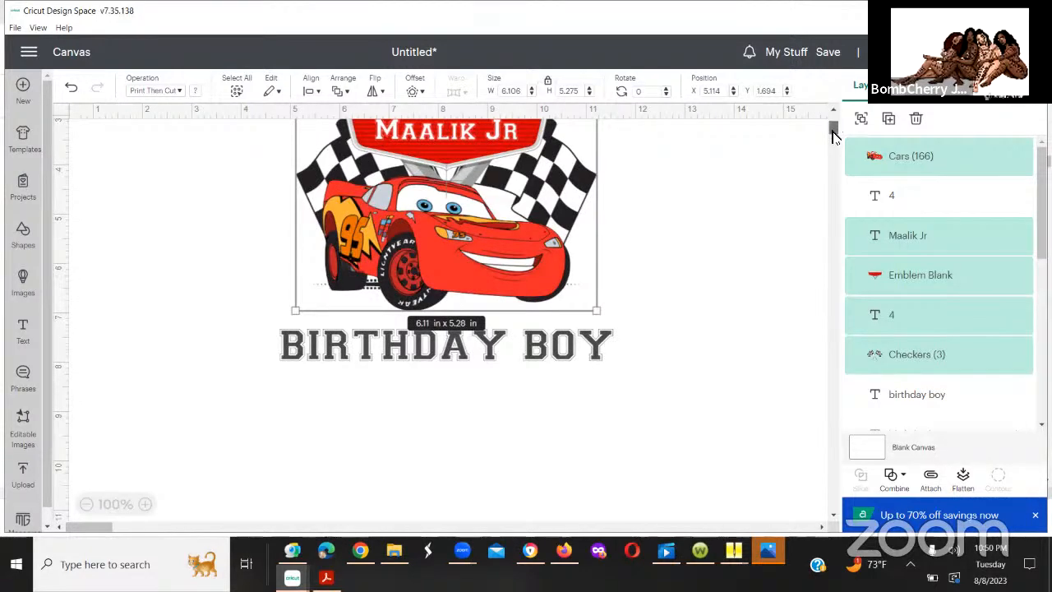
Step: Deselect the design layers and move the enlarged 4 back above the name emblem, at about X 7.749, Y 1.798
scroll(833, 127, down, 2)
scroll(832, 123, up, 5)
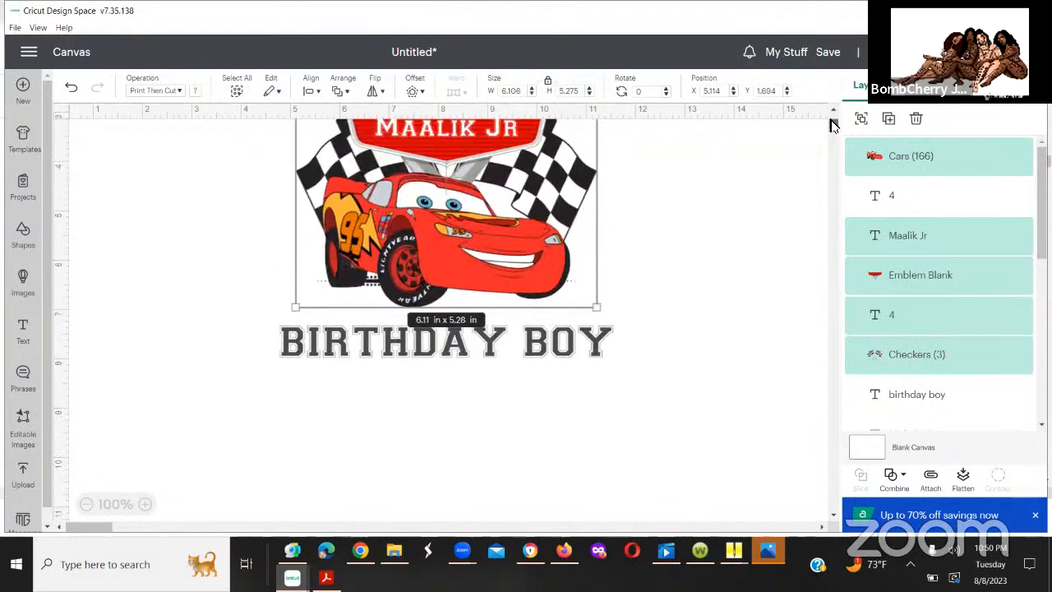
click(633, 313)
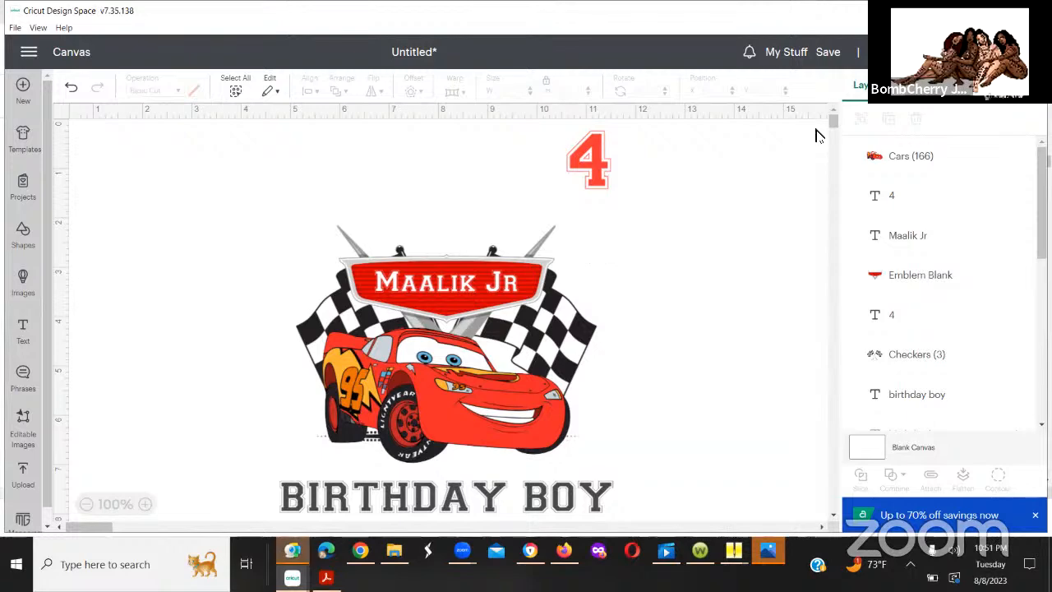
drag(581, 170, 445, 236)
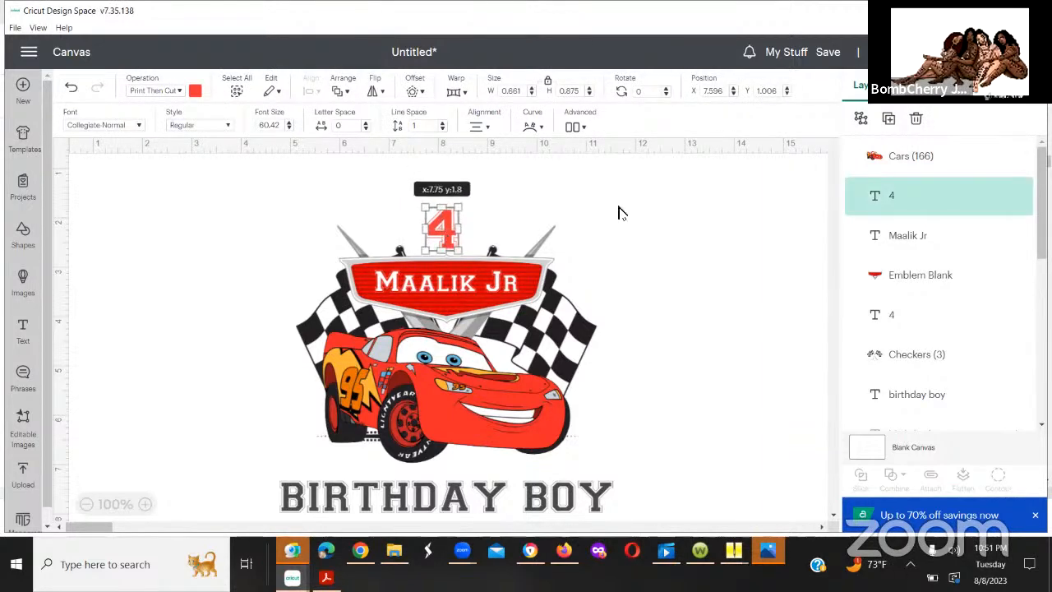
click(618, 212)
Step: Shrink the 4 above the emblem to about 0.65 x 0.861 in and lower it to about X 7.78, Y 1.85
click(448, 235)
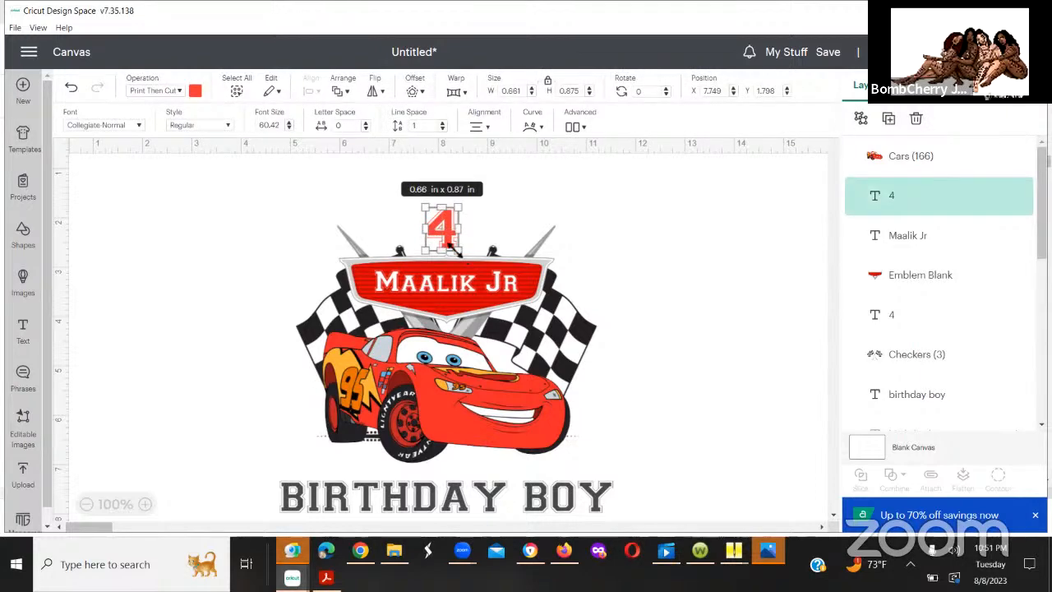
drag(460, 254, 457, 258)
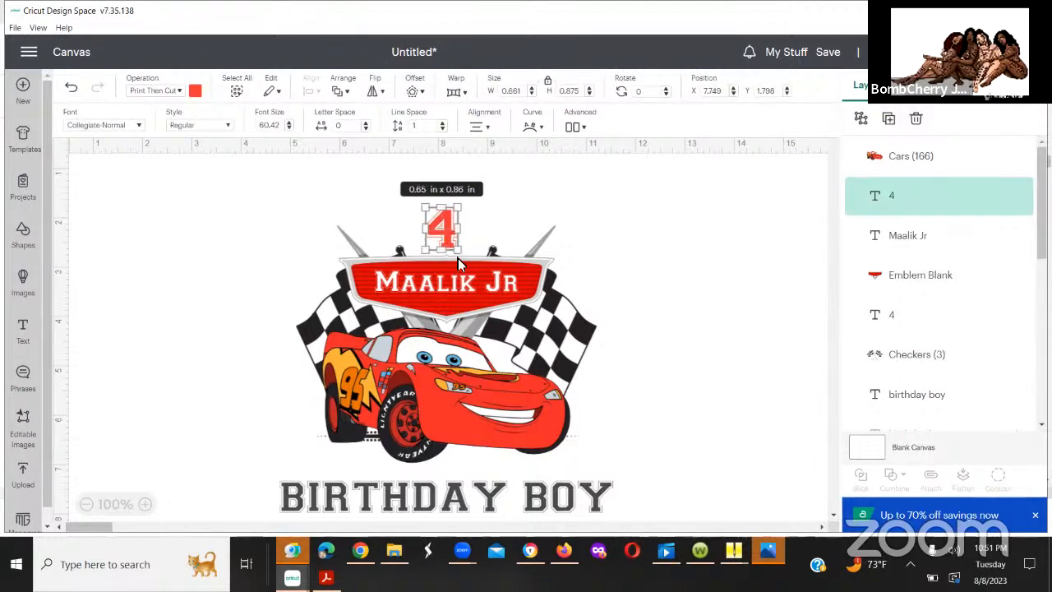
click(512, 230)
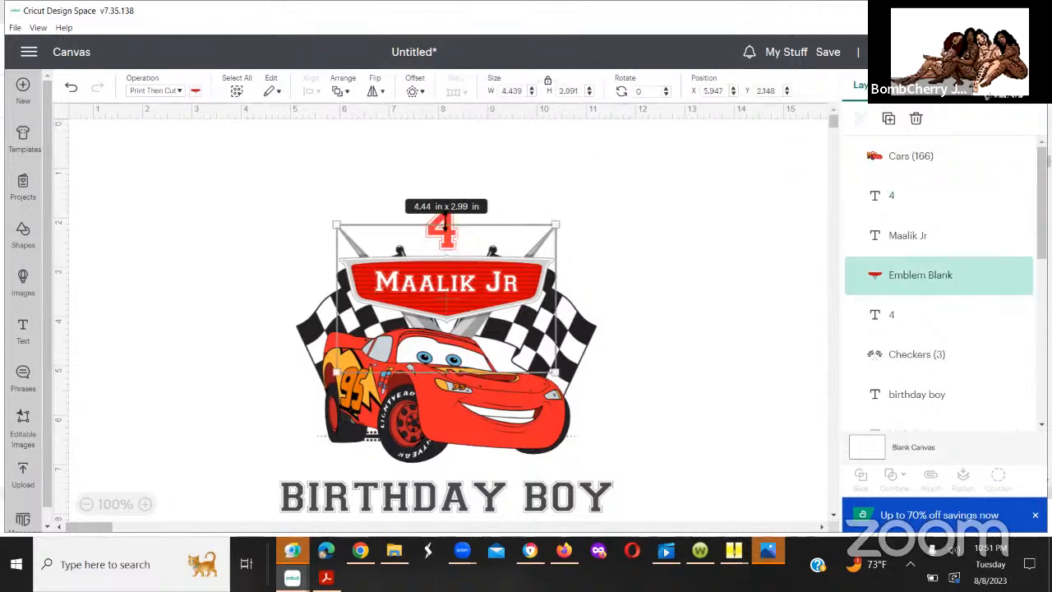
click(448, 238)
click(446, 236)
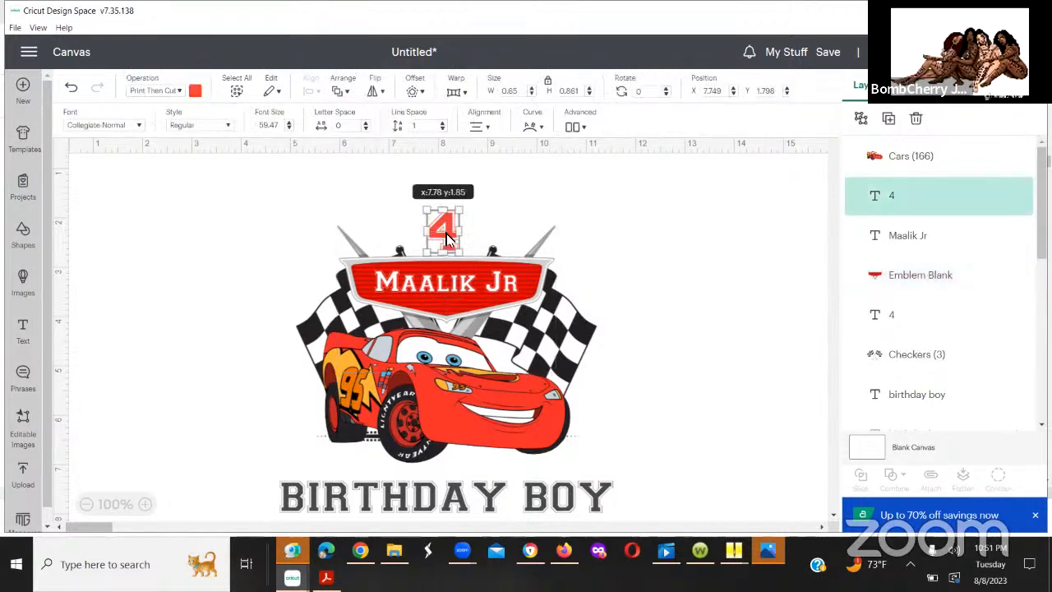
click(593, 222)
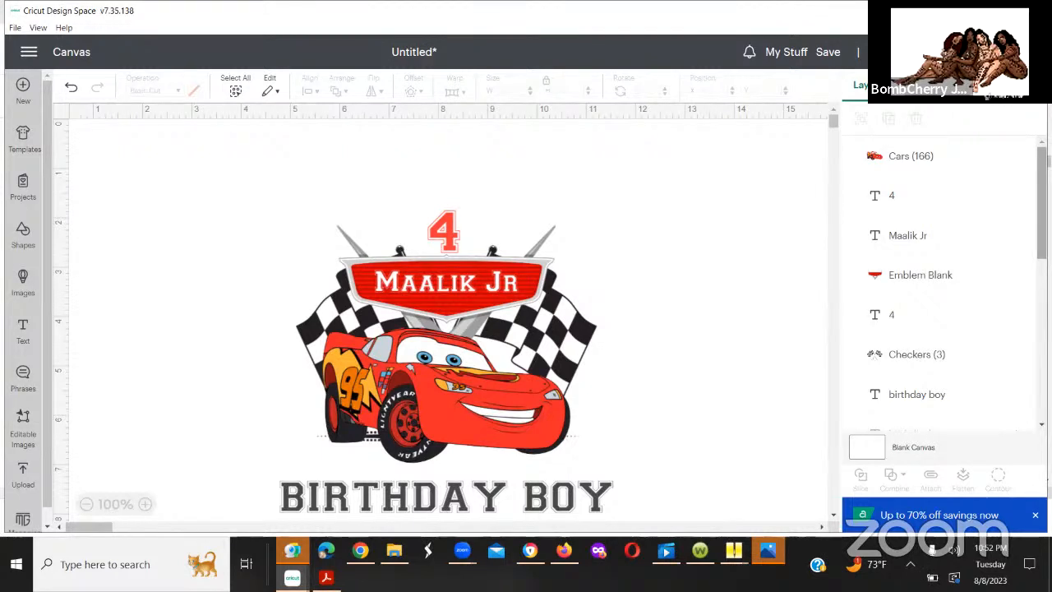
scroll(946, 288, down, 3)
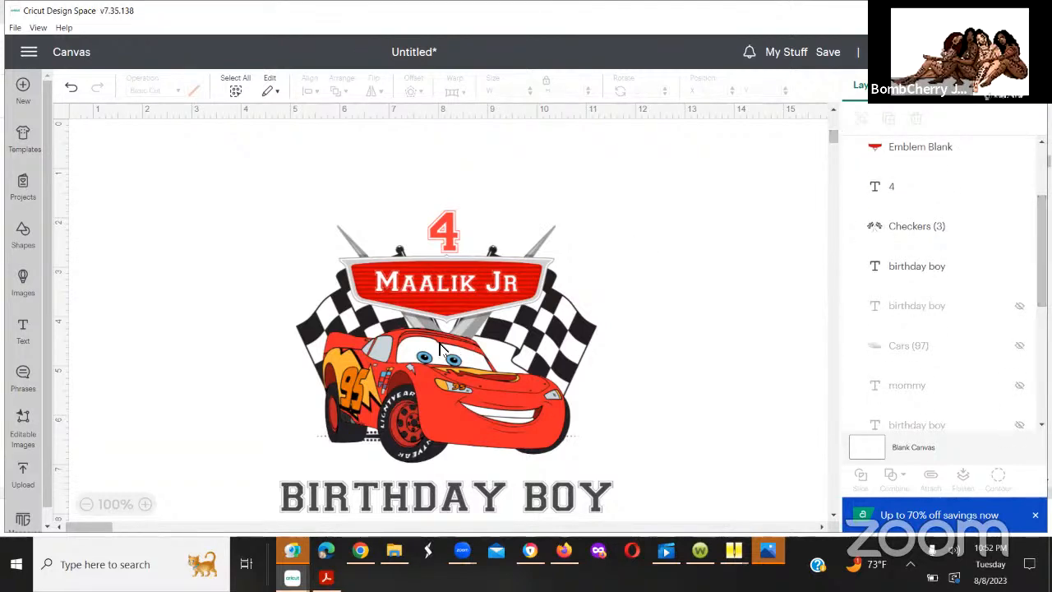
scroll(440, 349, down, 5)
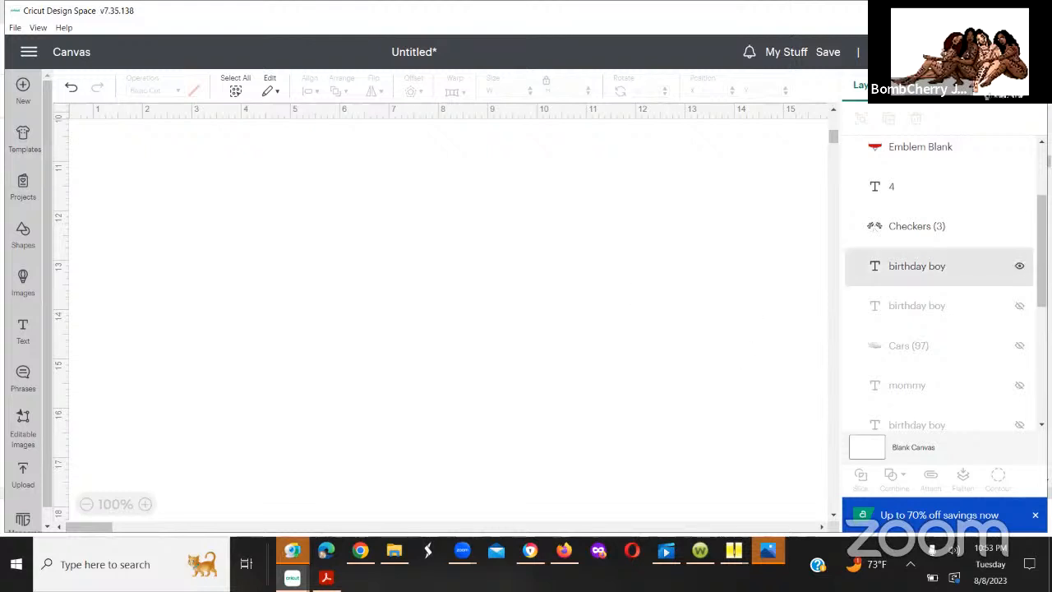
scroll(946, 287, up, 3)
scroll(945, 288, down, 3)
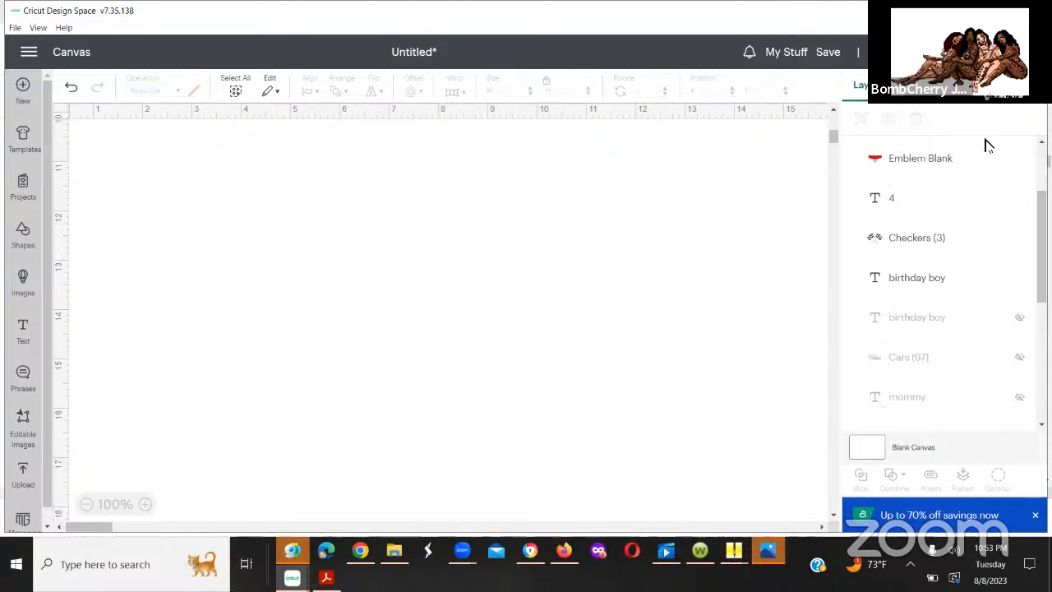
scroll(1028, 197, up, 3)
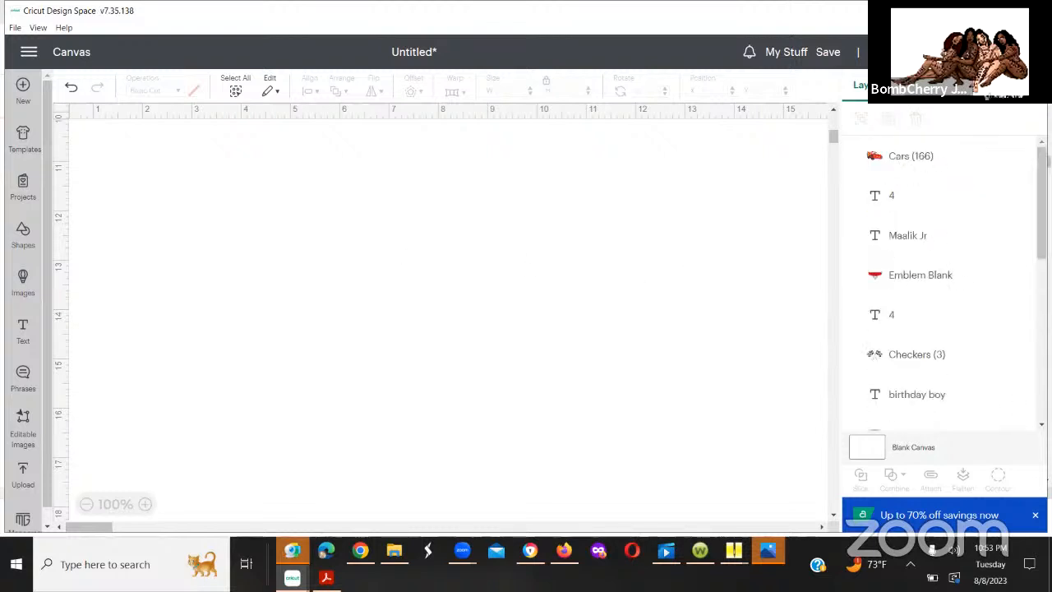
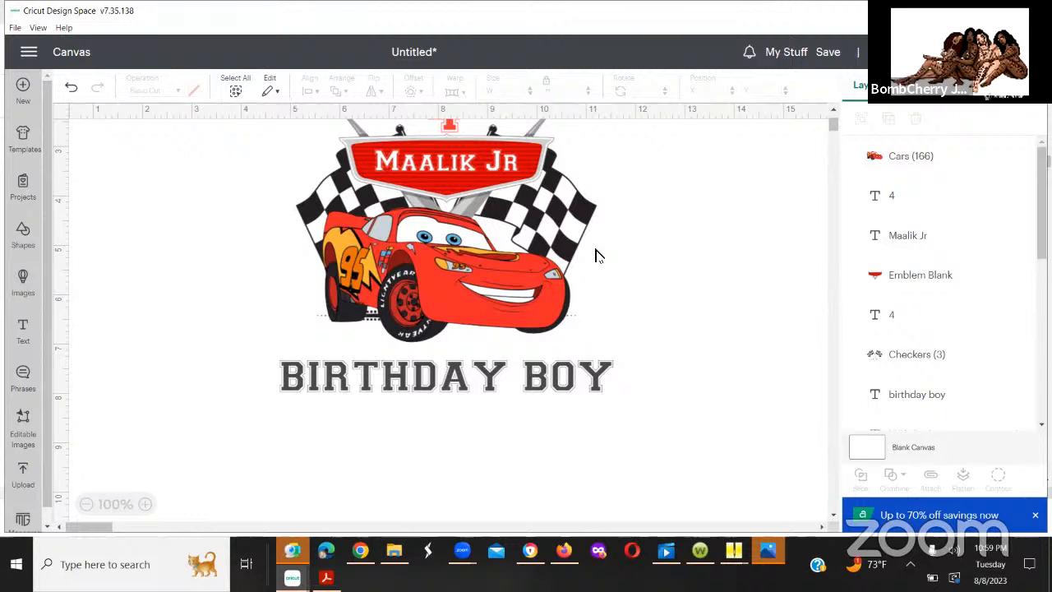
Step: Open the image upload page and look through the recently uploaded images
click(516, 298)
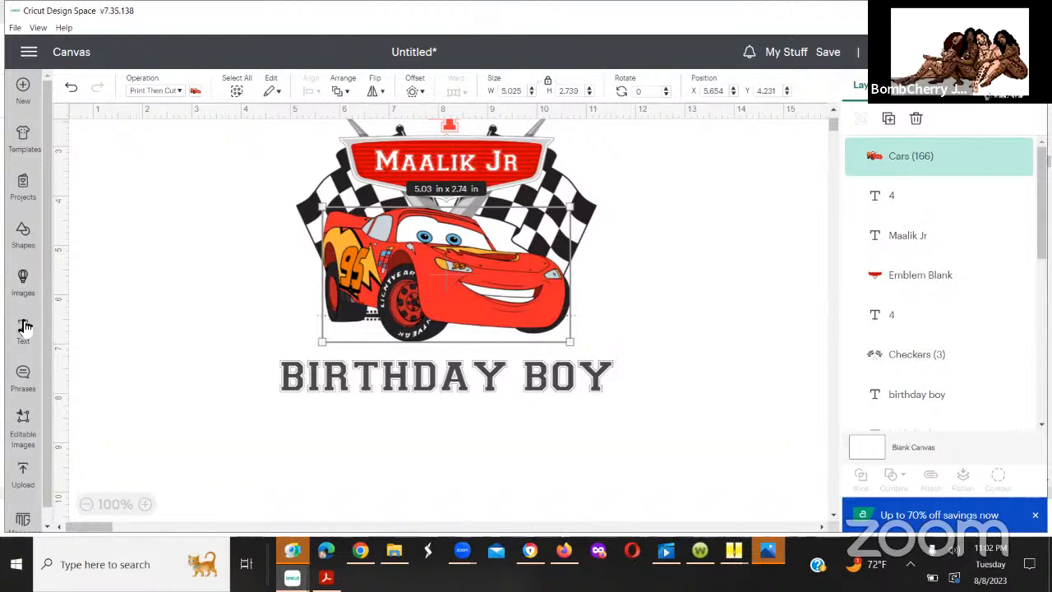
click(23, 475)
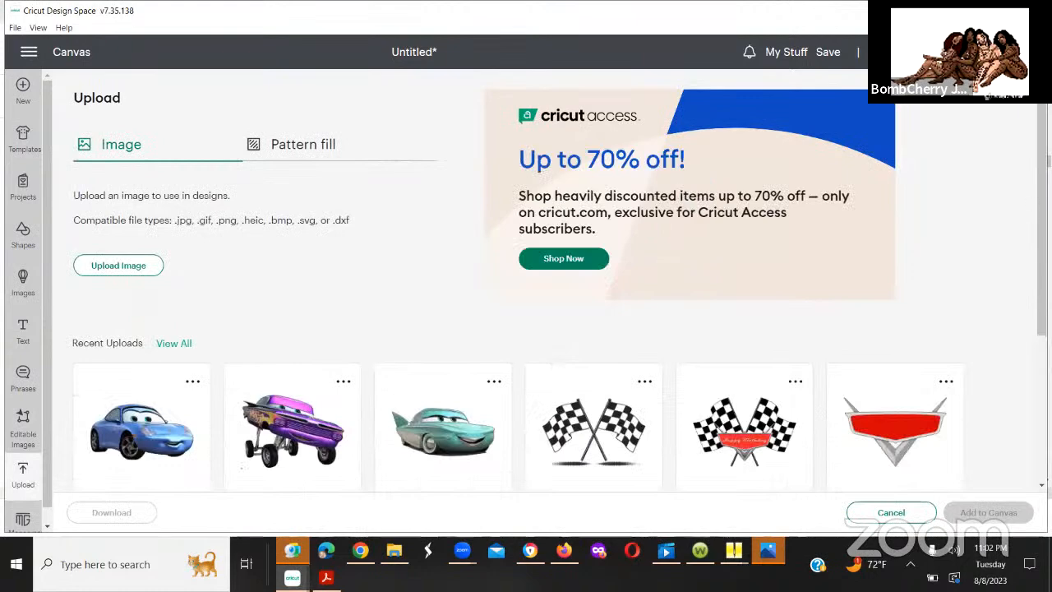
scroll(559, 304, down, 3)
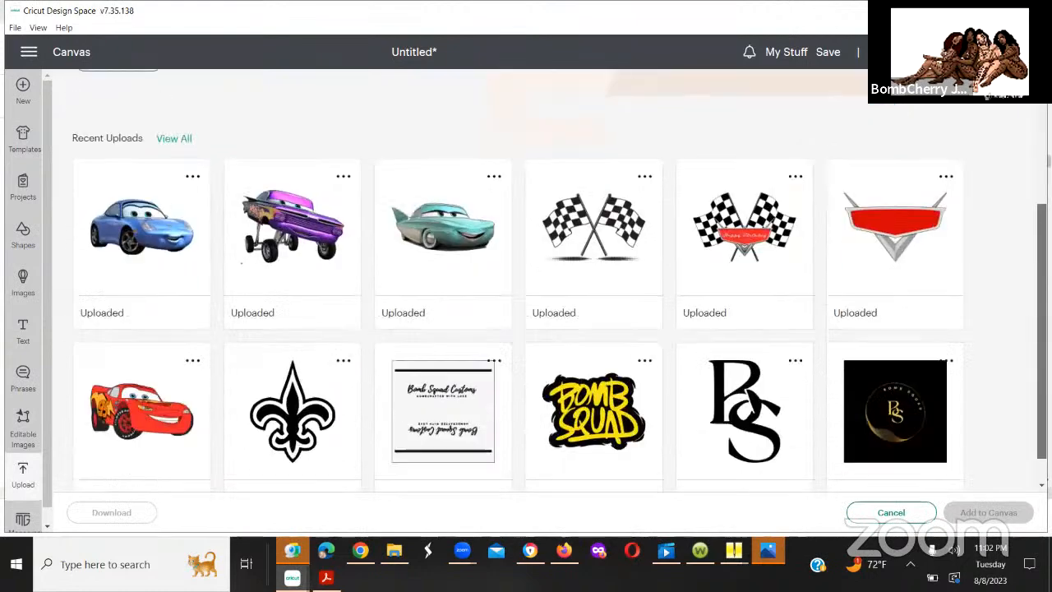
drag(1041, 330, 1042, 352)
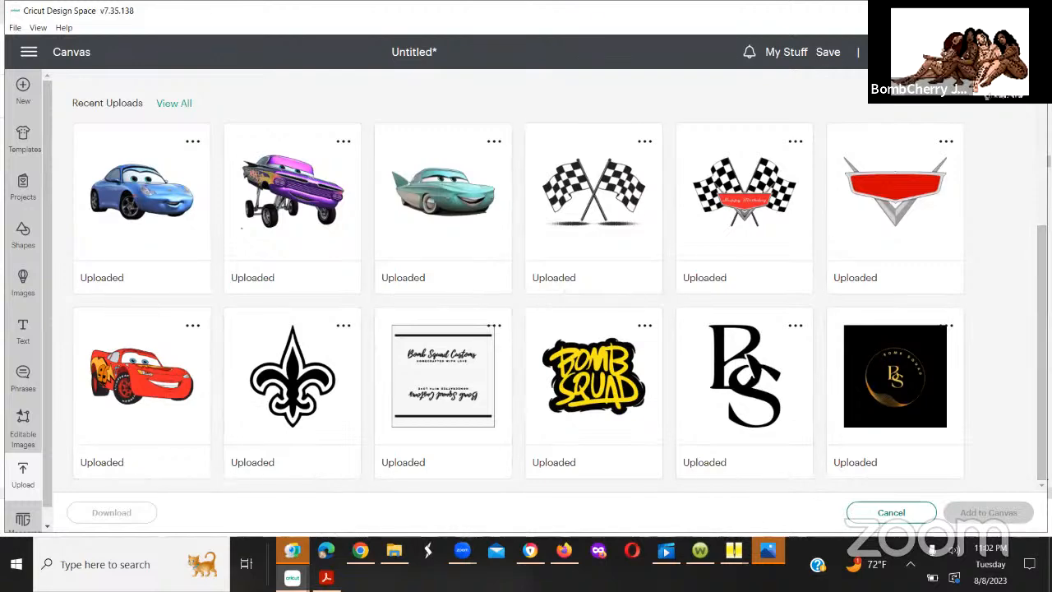
double_click(856, 278)
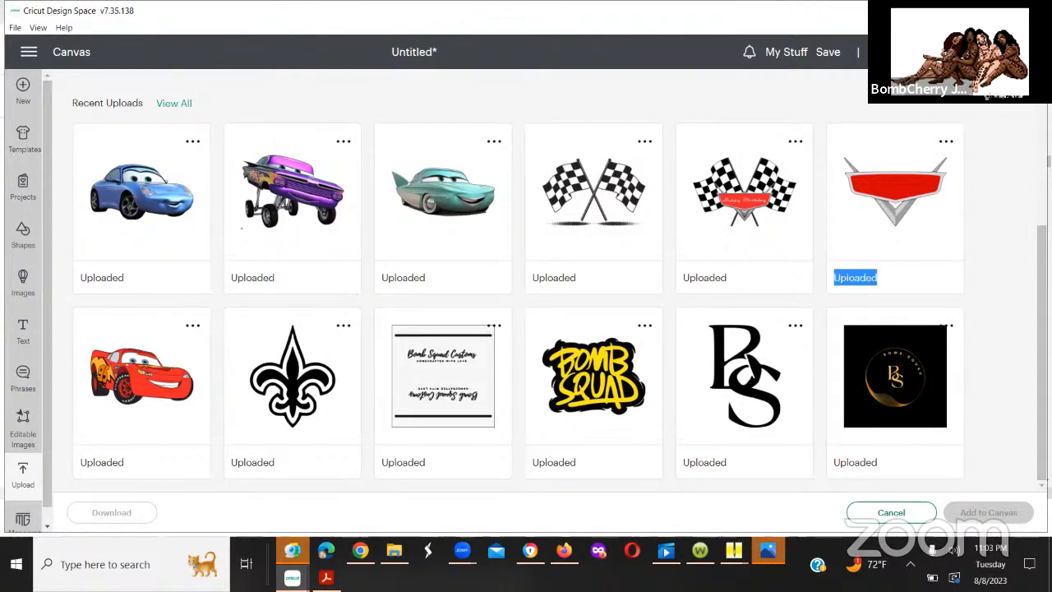
scroll(559, 288, up, 3)
scroll(559, 288, down, 3)
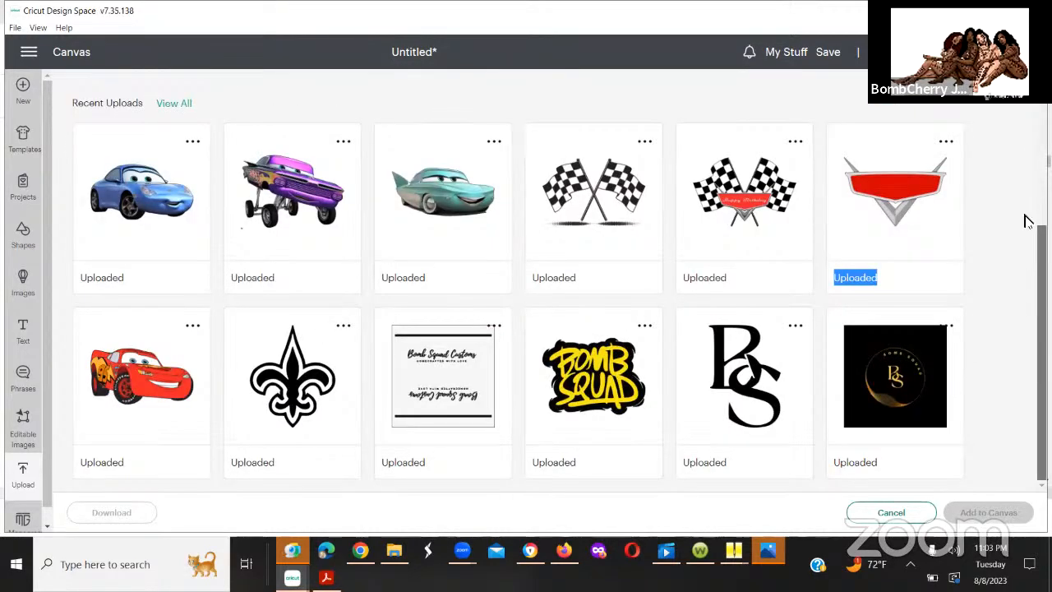
scroll(1019, 214, up, 3)
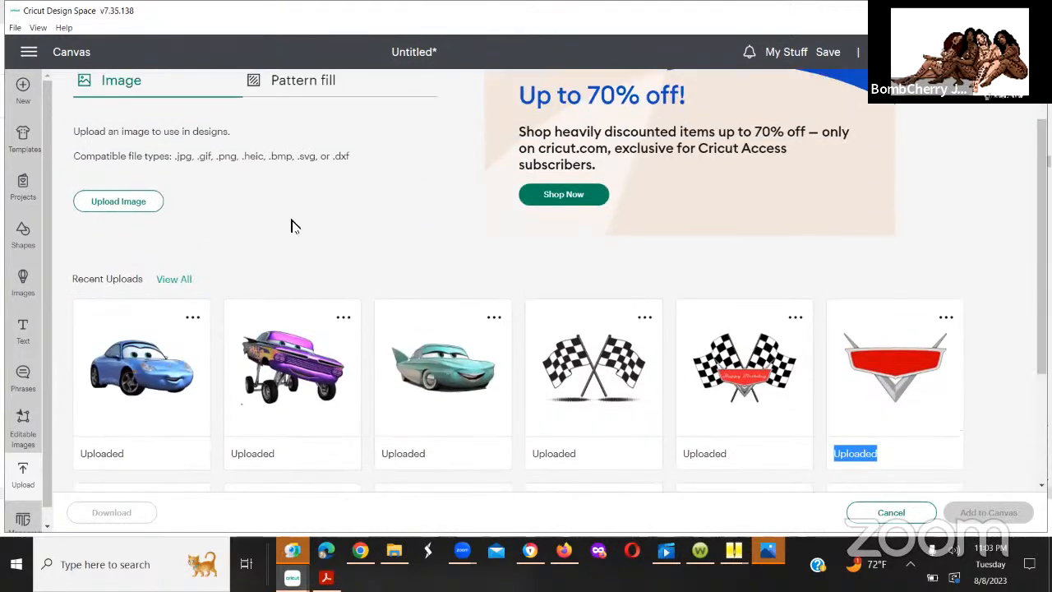
Step: Show all uploaded images and browse the library from the recently added Cars artwork down to the older uploads
click(166, 284)
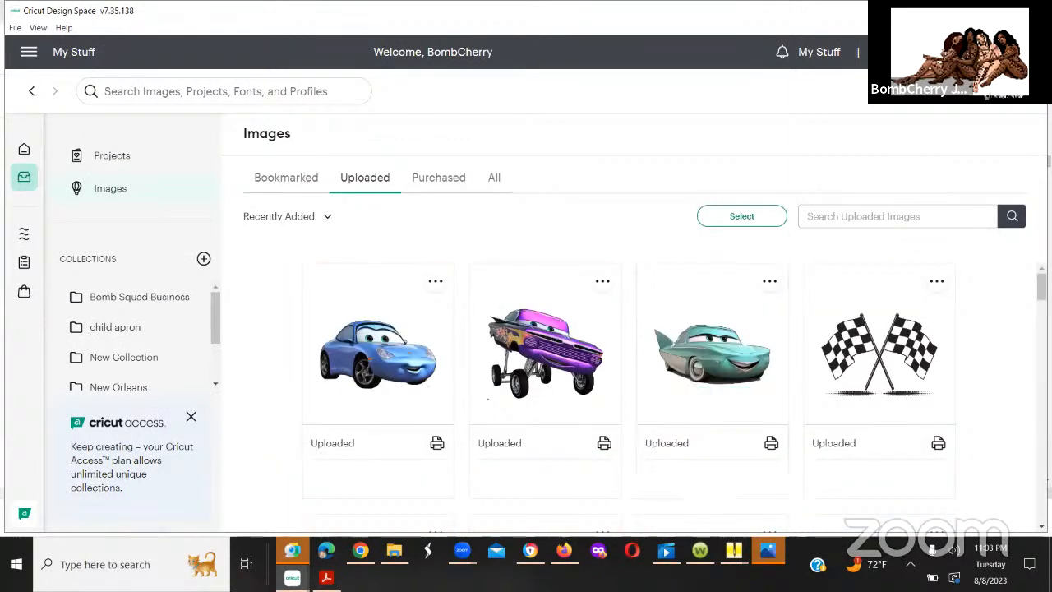
scroll(633, 395, down, 5)
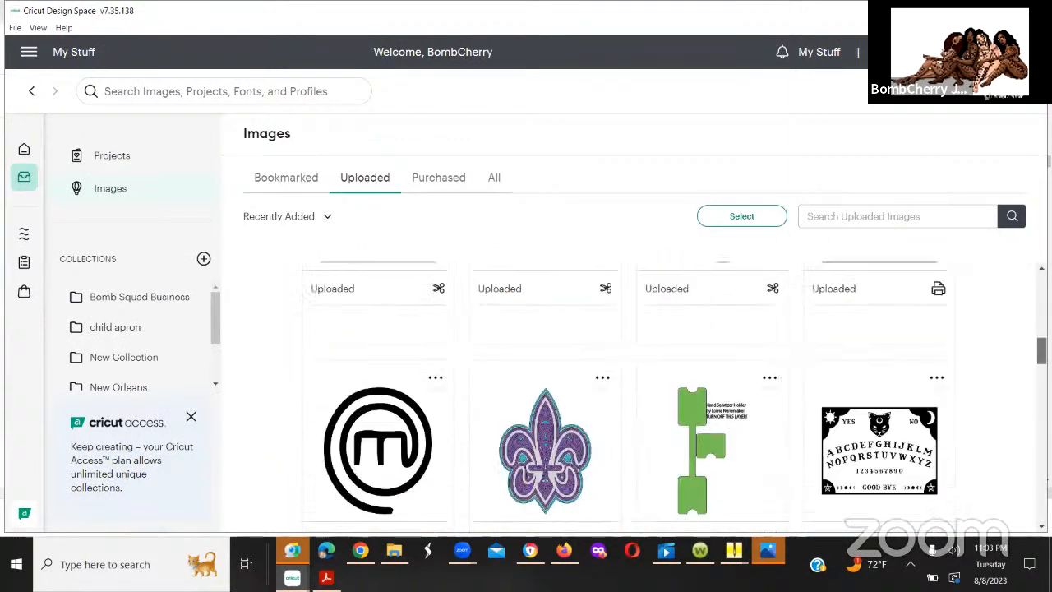
scroll(1020, 399, down, 5)
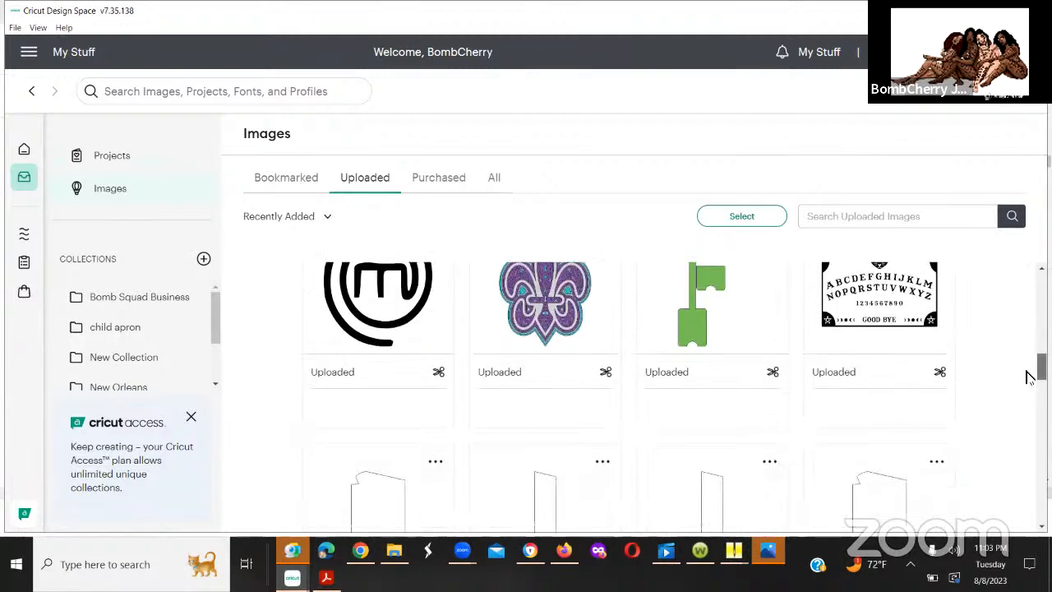
scroll(1019, 411, down, 5)
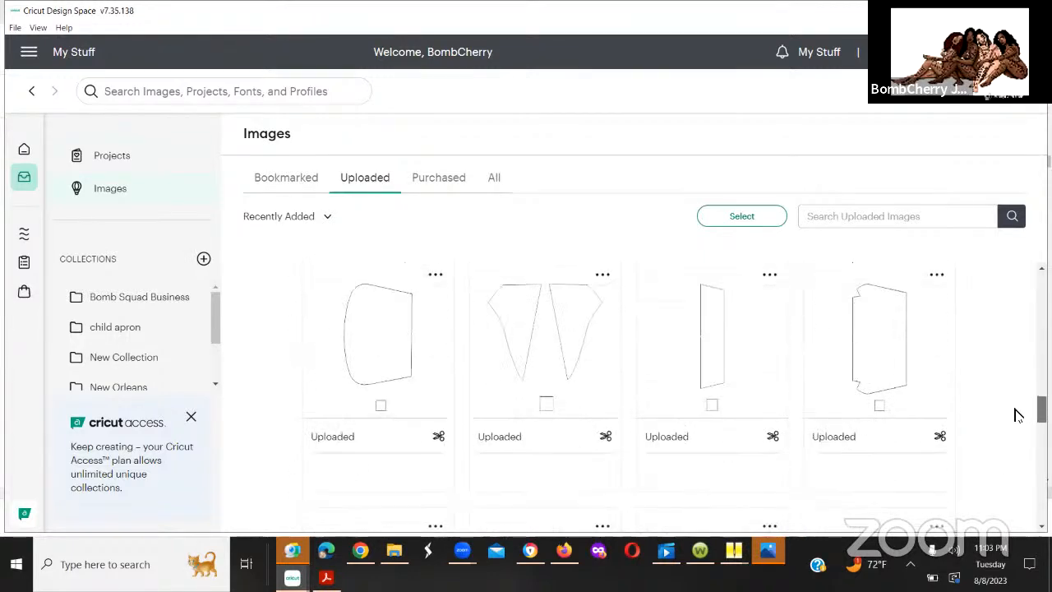
scroll(1013, 434, down, 5)
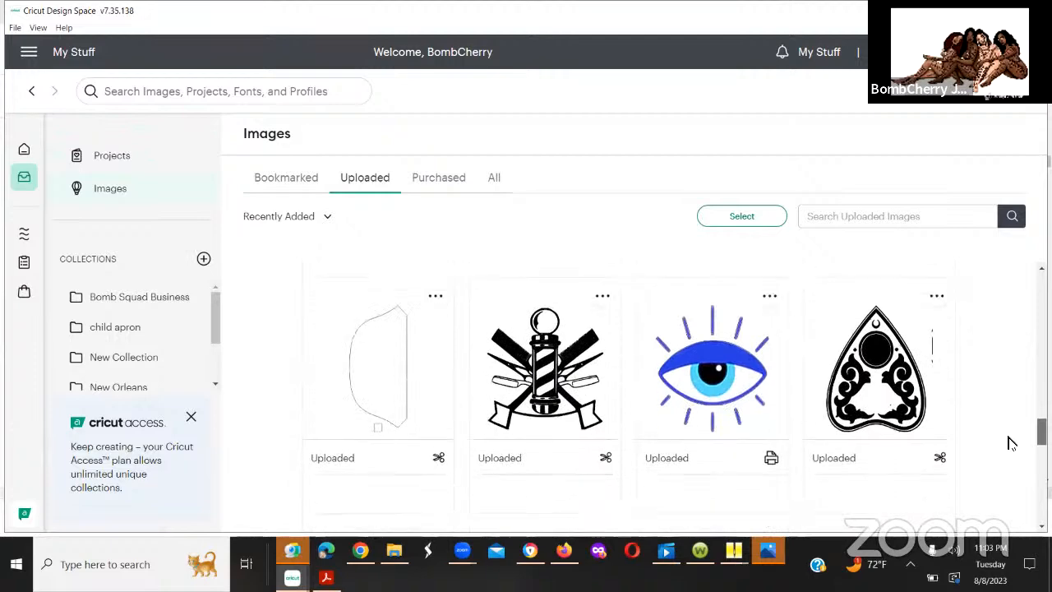
scroll(1011, 460, down, 5)
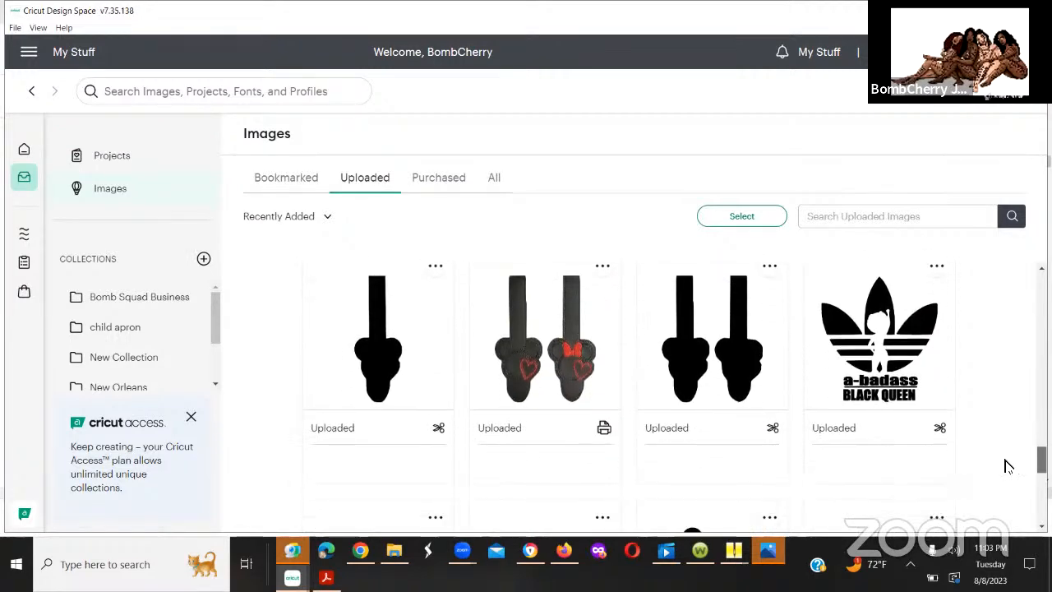
scroll(1002, 483, down, 5)
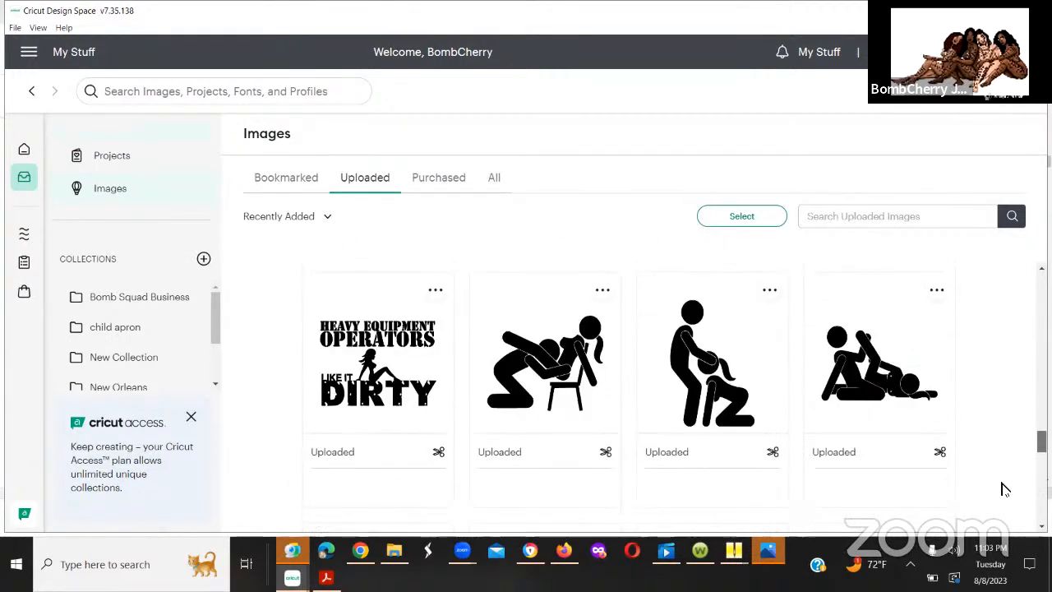
scroll(1002, 496, down, 1)
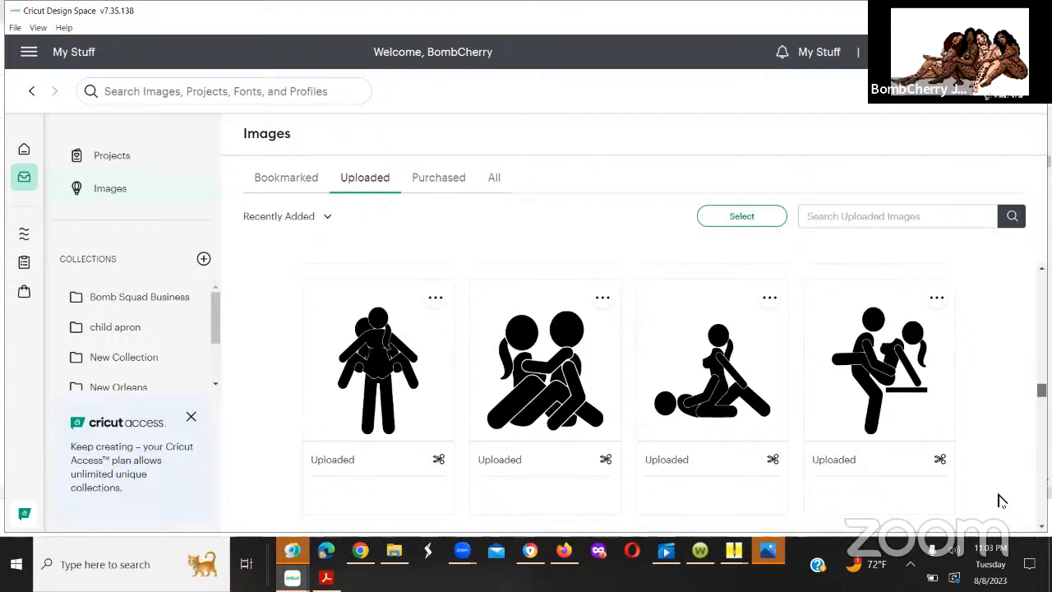
scroll(1001, 498, down, 2)
scroll(1000, 492, up, 1)
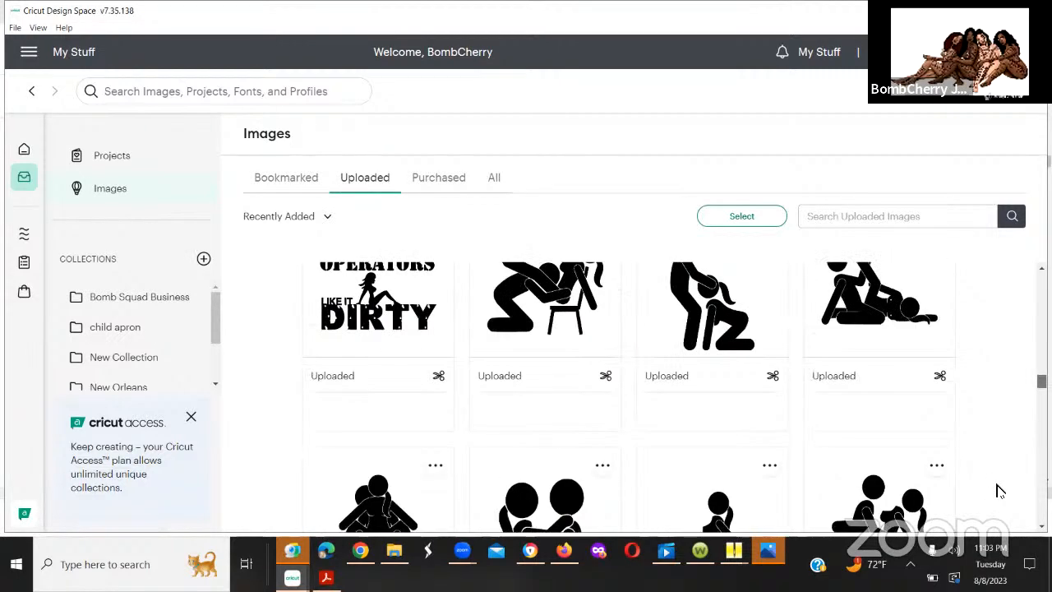
scroll(999, 490, up, 2)
scroll(998, 487, down, 1)
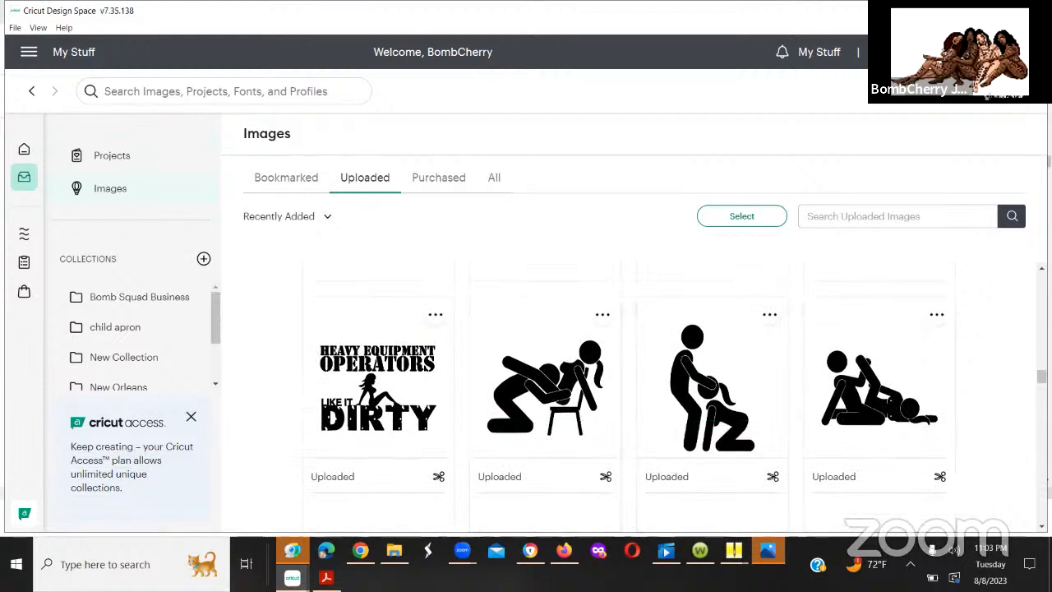
scroll(674, 395, down, 3)
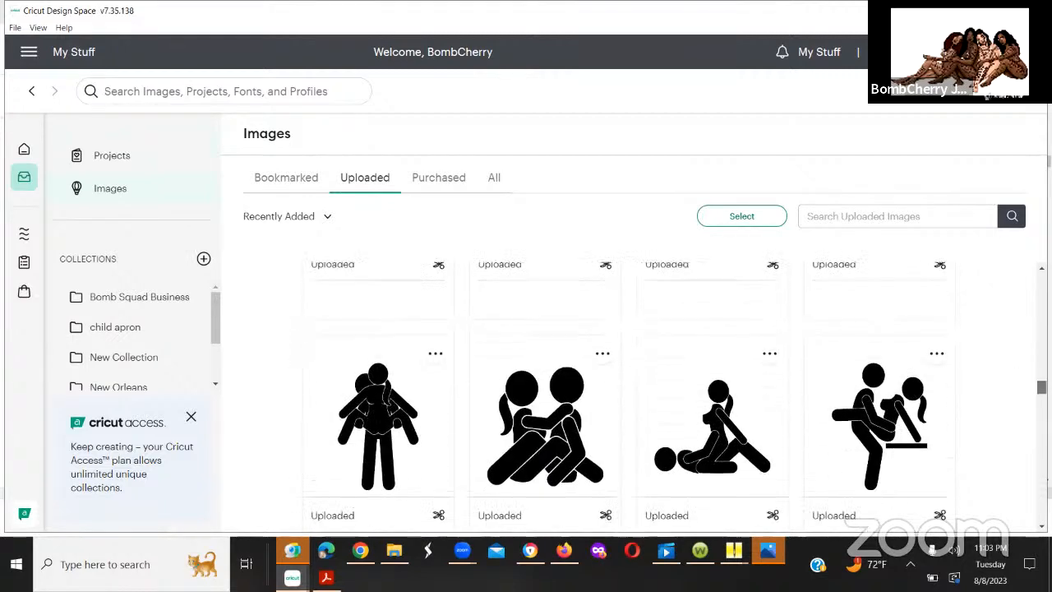
scroll(674, 395, down, 3)
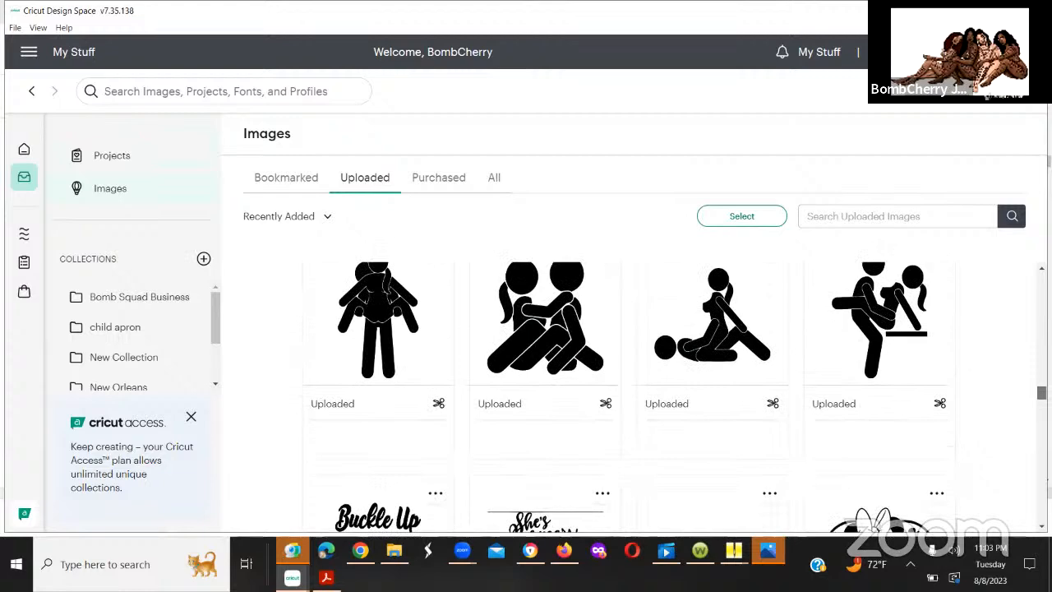
scroll(674, 395, down, 1)
drag(1042, 391, 1041, 388)
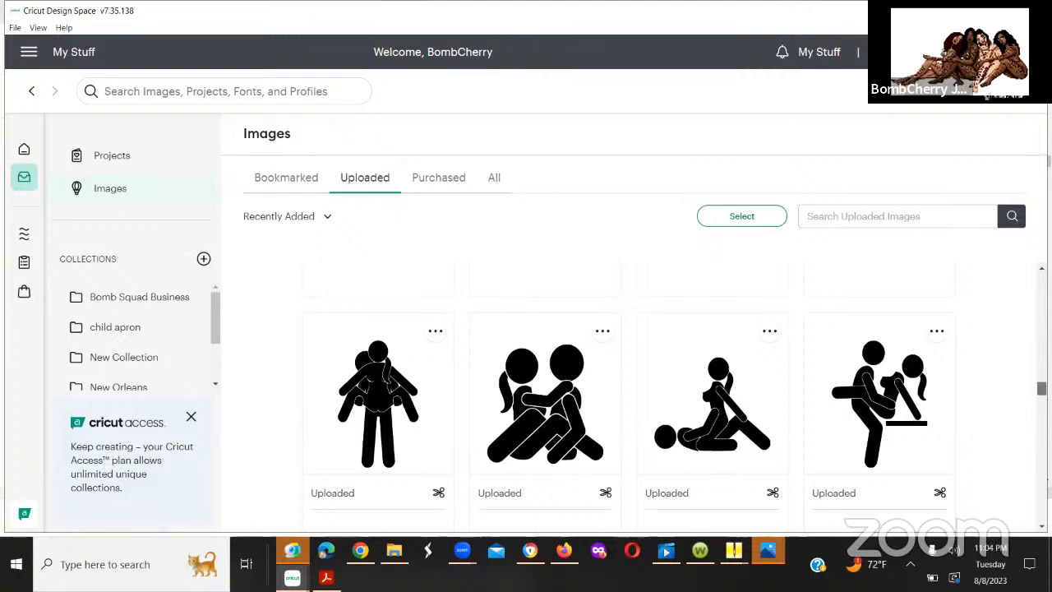
scroll(629, 394, down, 3)
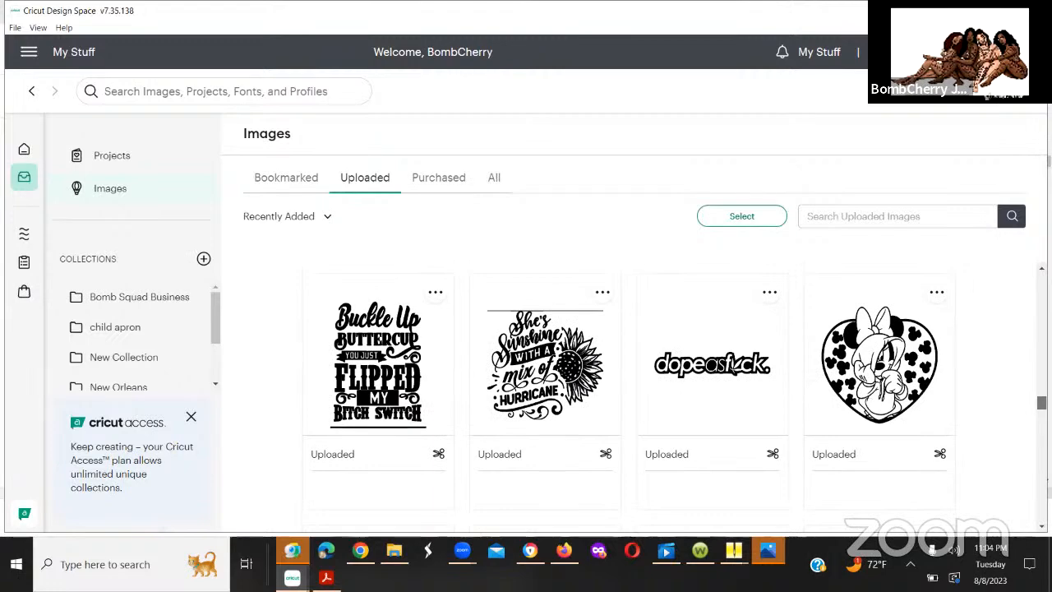
scroll(629, 395, down, 3)
scroll(628, 394, down, 2)
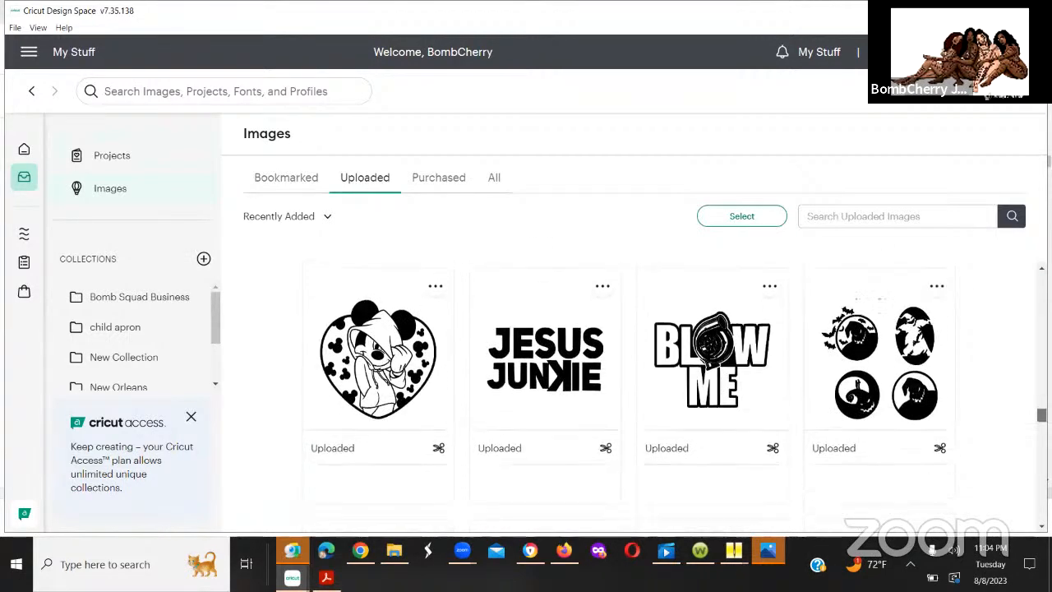
scroll(1022, 462, down, 10)
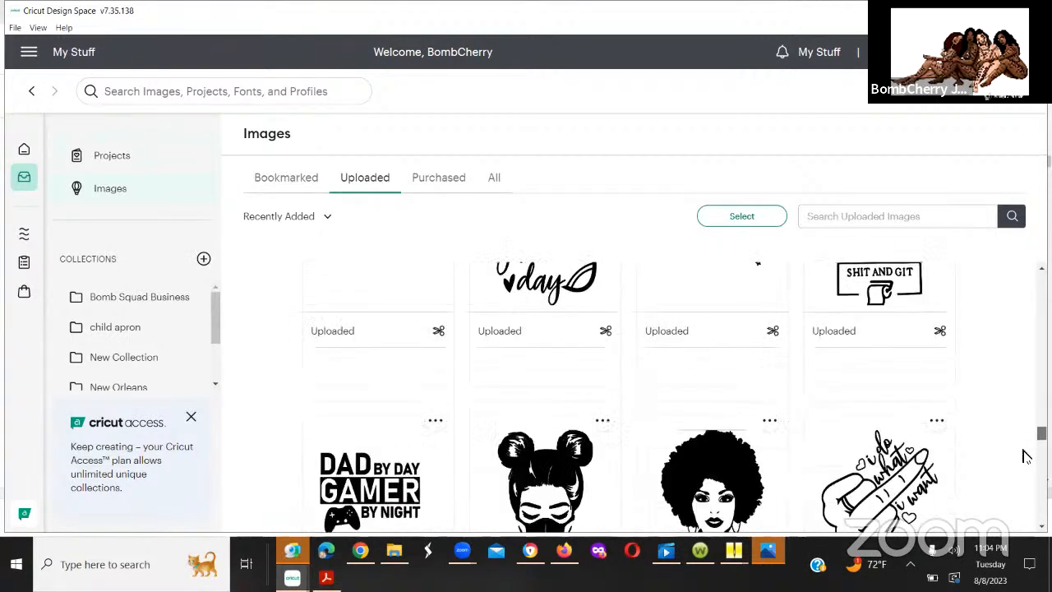
scroll(1022, 462, down, 1)
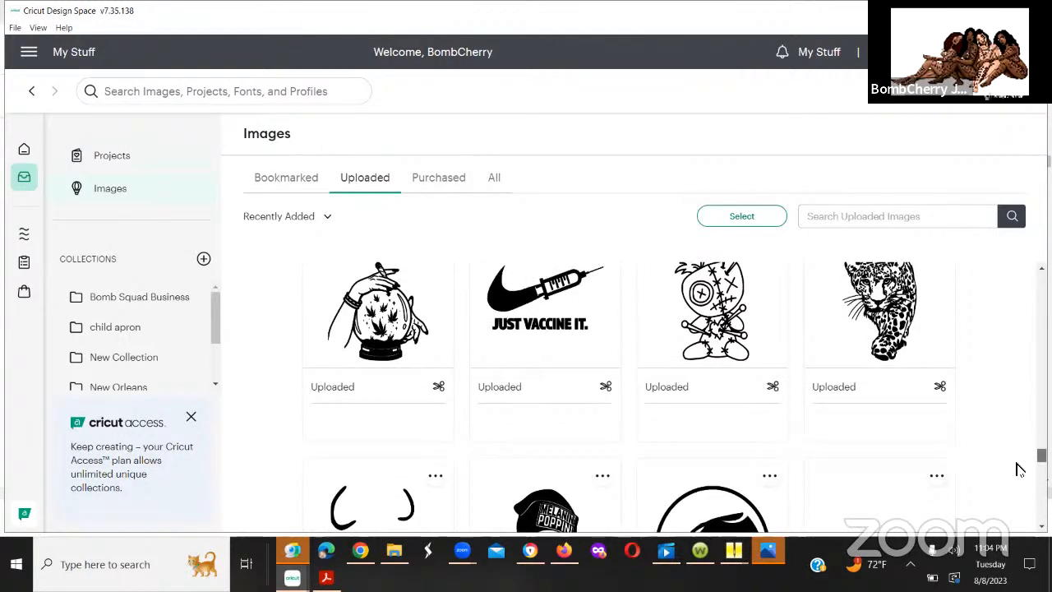
scroll(1018, 471, down, 4)
scroll(1016, 471, up, 5)
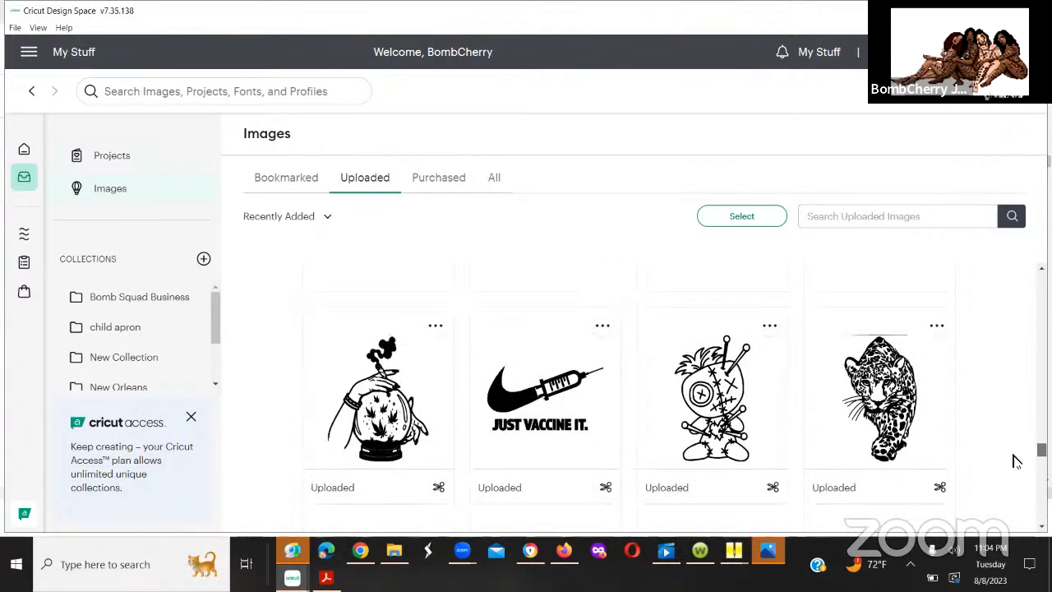
scroll(1014, 471, down, 4)
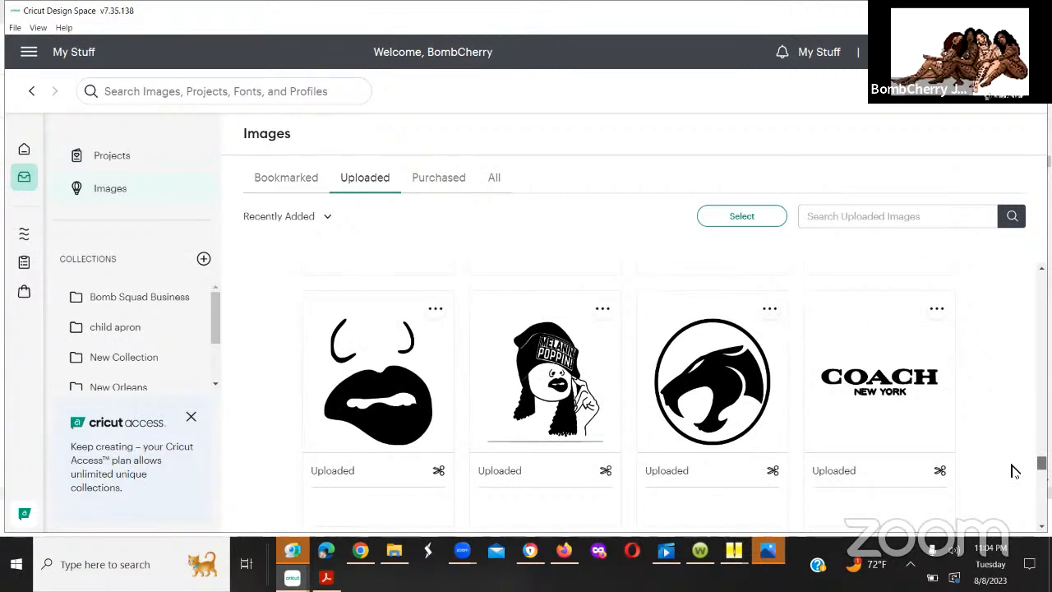
scroll(1015, 473, down, 1)
scroll(1014, 472, down, 4)
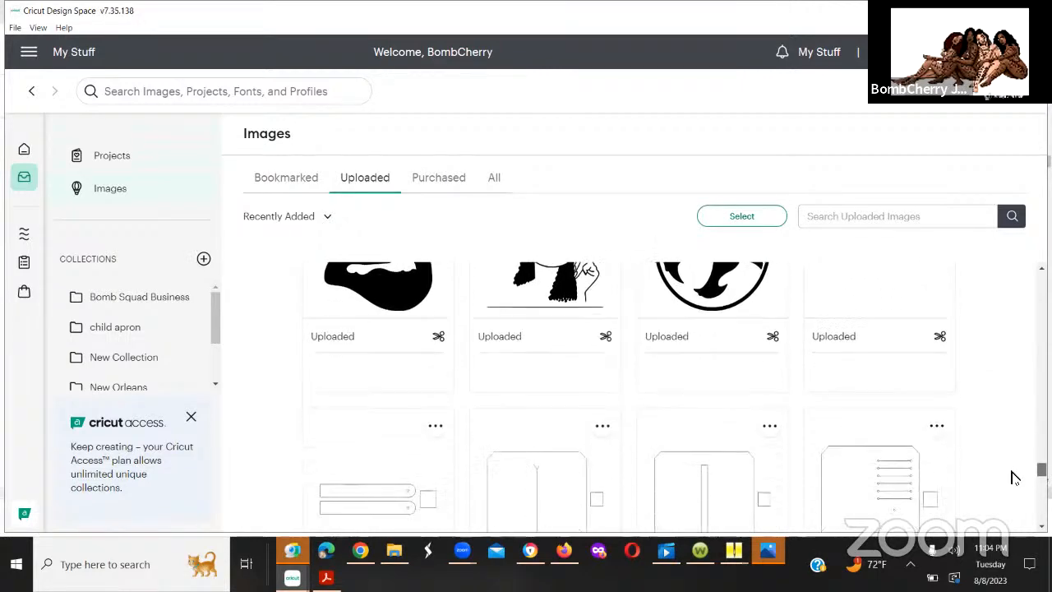
scroll(1011, 488, down, 5)
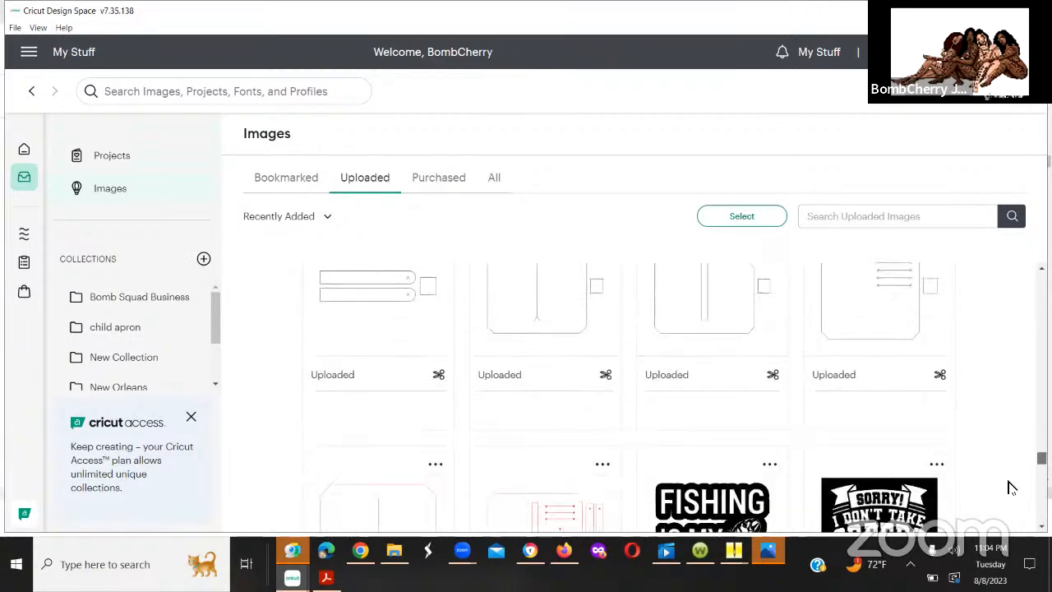
scroll(1009, 507, down, 6)
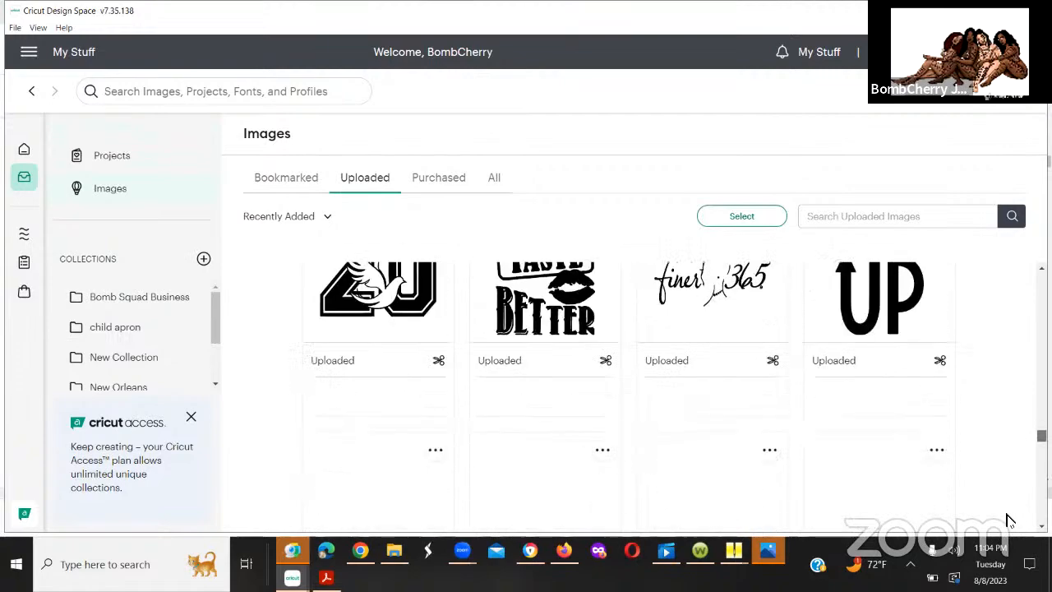
scroll(1009, 523, down, 6)
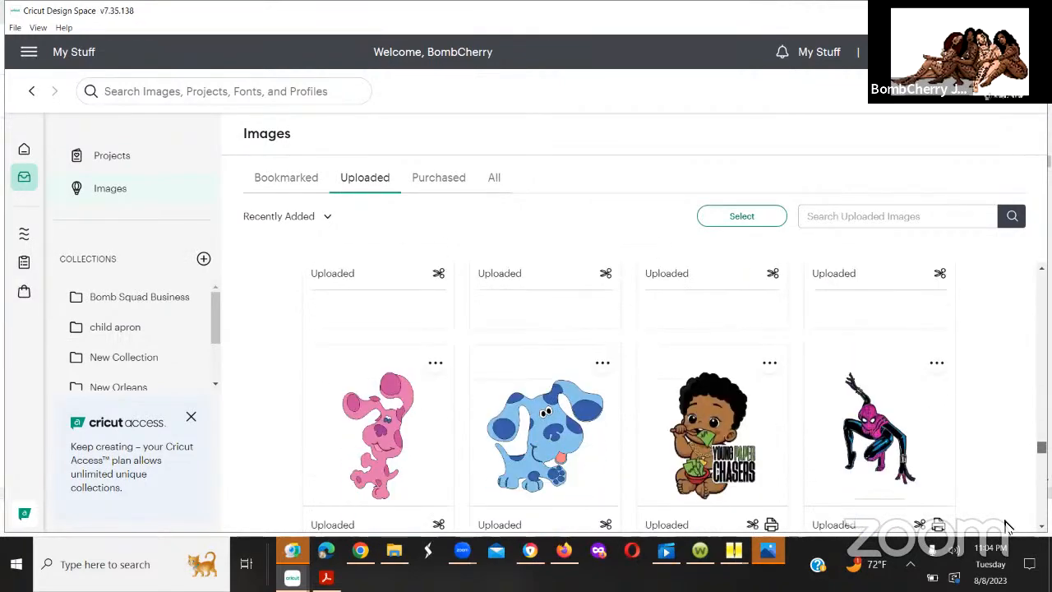
scroll(1011, 547, down, 2)
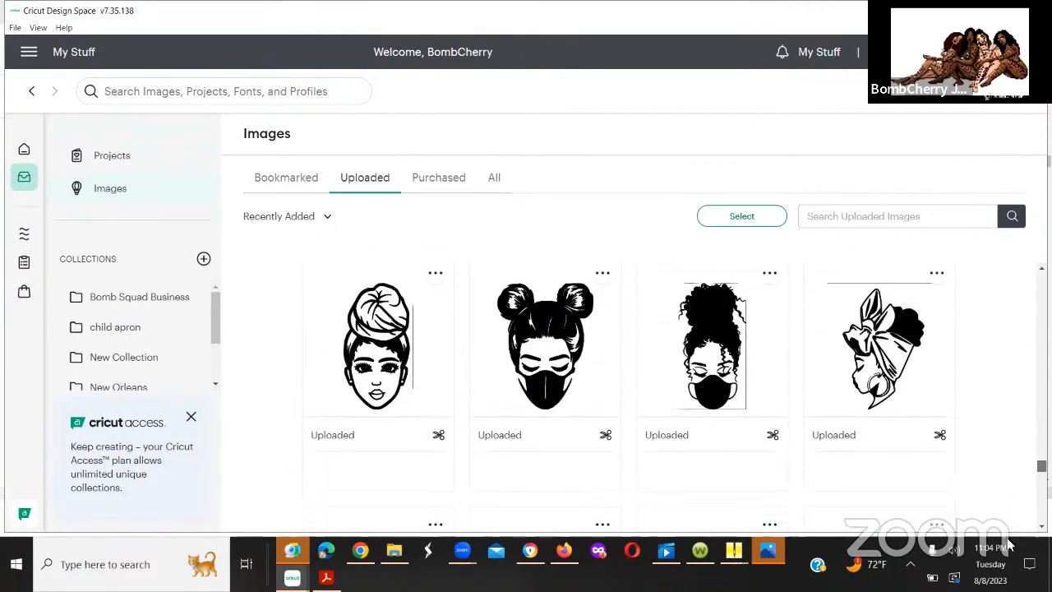
scroll(1009, 547, down, 3)
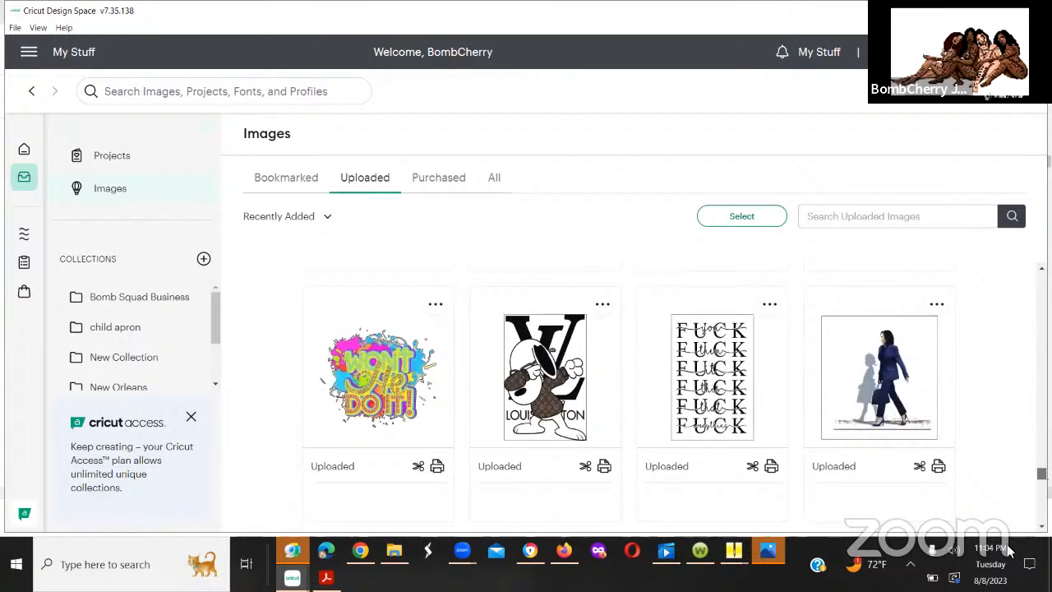
scroll(1010, 552, down, 8)
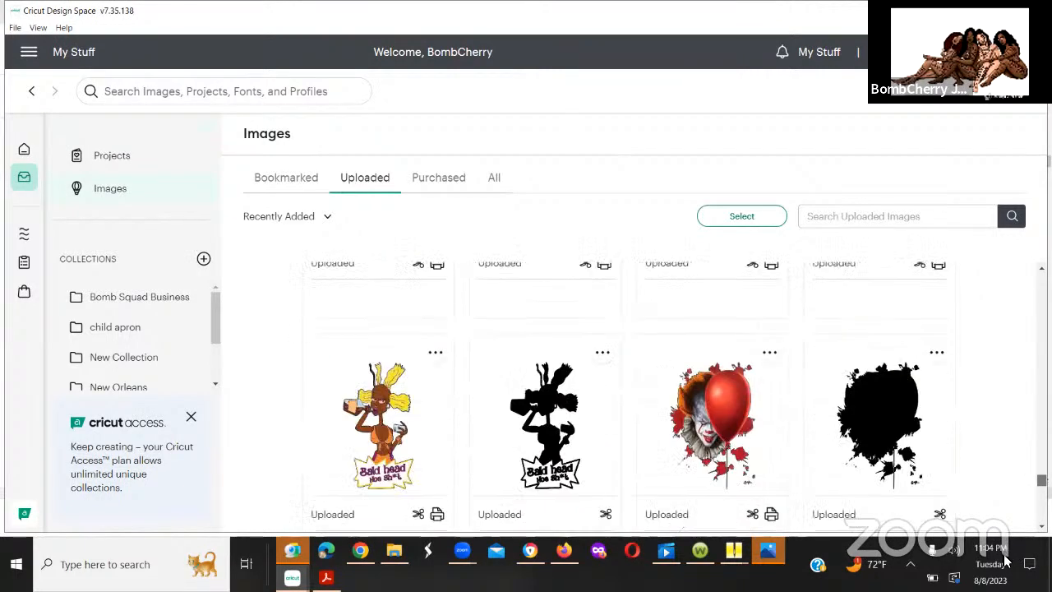
scroll(1007, 561, down, 6)
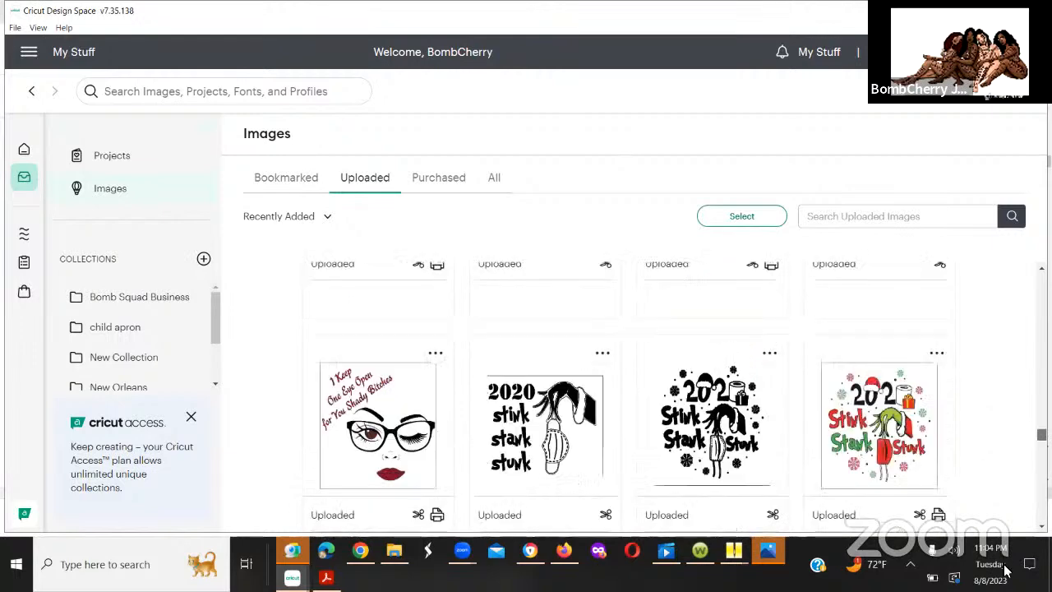
scroll(1007, 569, down, 5)
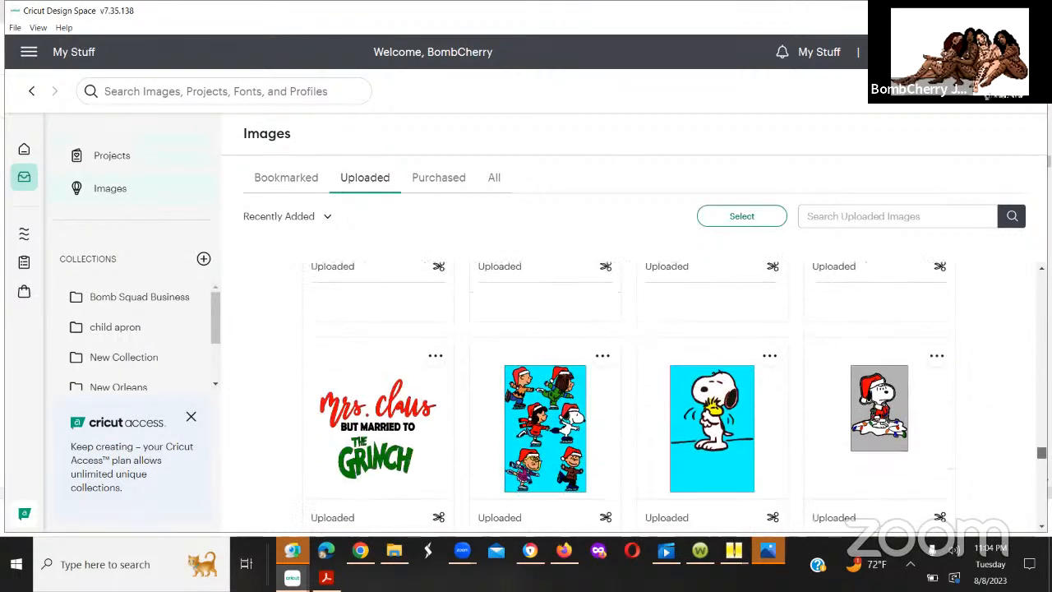
Step: Look through the oldest uploaded images, from the holiday artwork down to the 2020 designs, and return to the newest uploads
scroll(625, 393, down, 10)
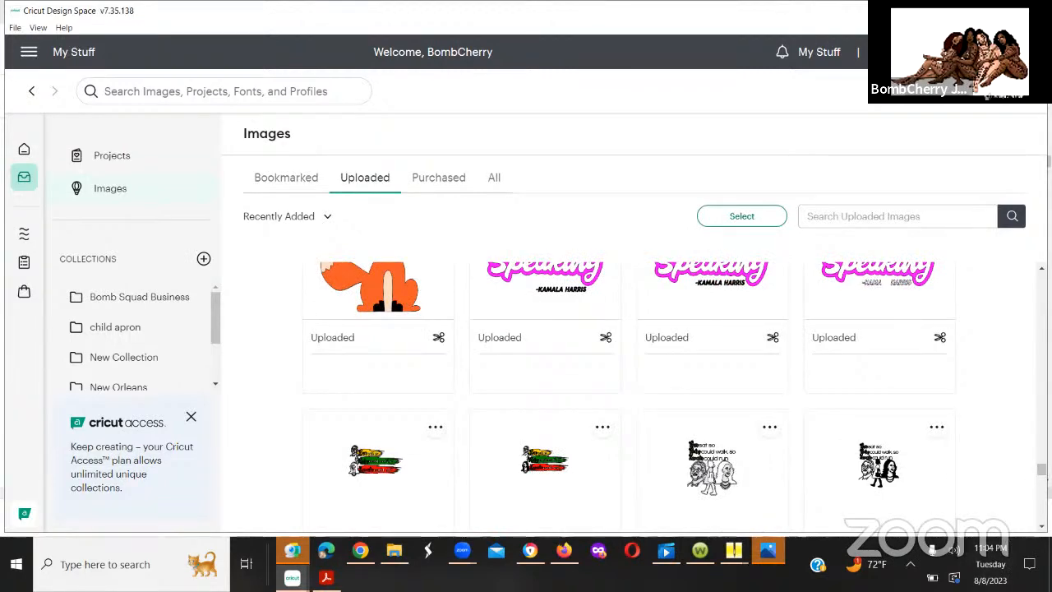
scroll(679, 399, down, 5)
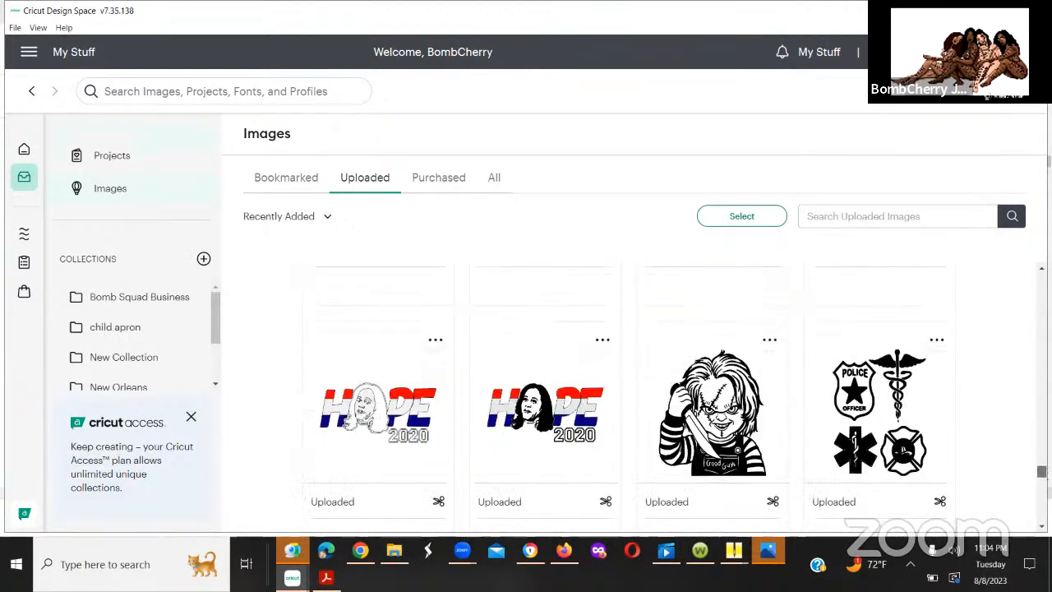
drag(1041, 471, 1042, 474)
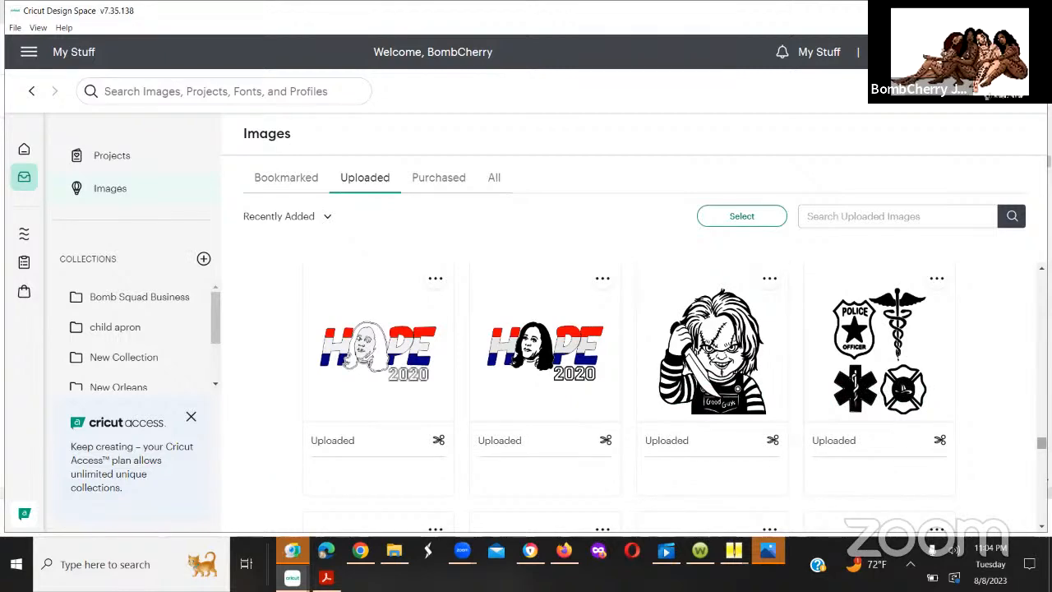
drag(1042, 443, 1042, 481)
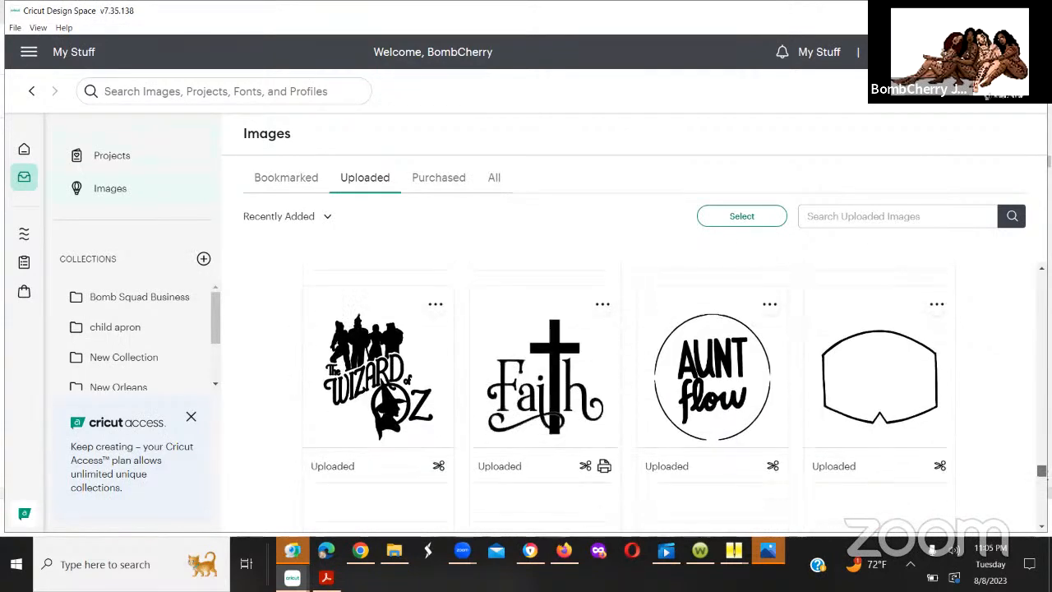
scroll(629, 395, down, 1)
scroll(629, 394, down, 2)
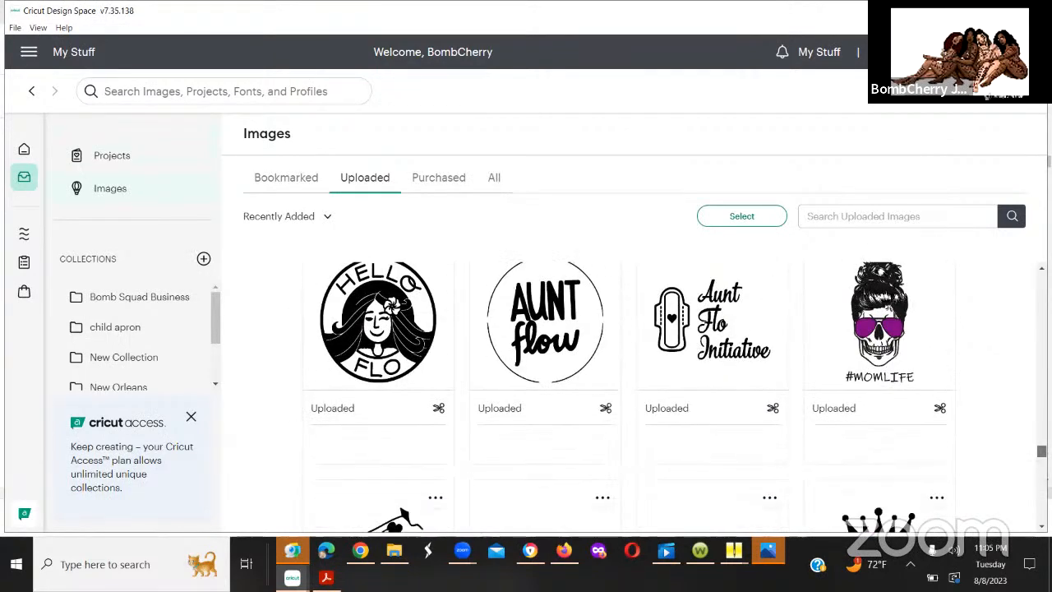
scroll(629, 395, down, 2)
scroll(628, 394, down, 4)
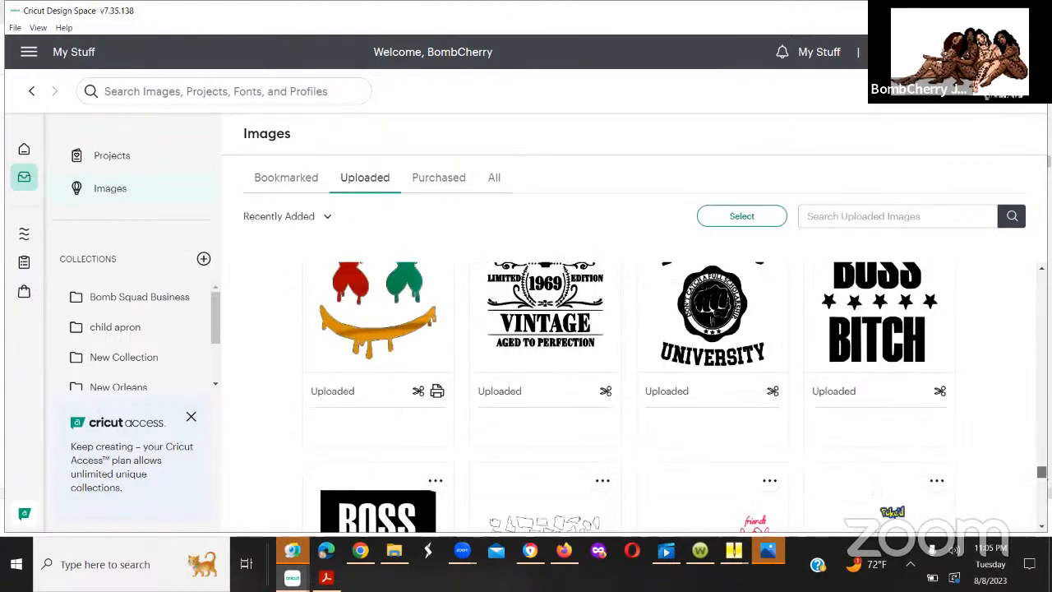
scroll(629, 395, down, 5)
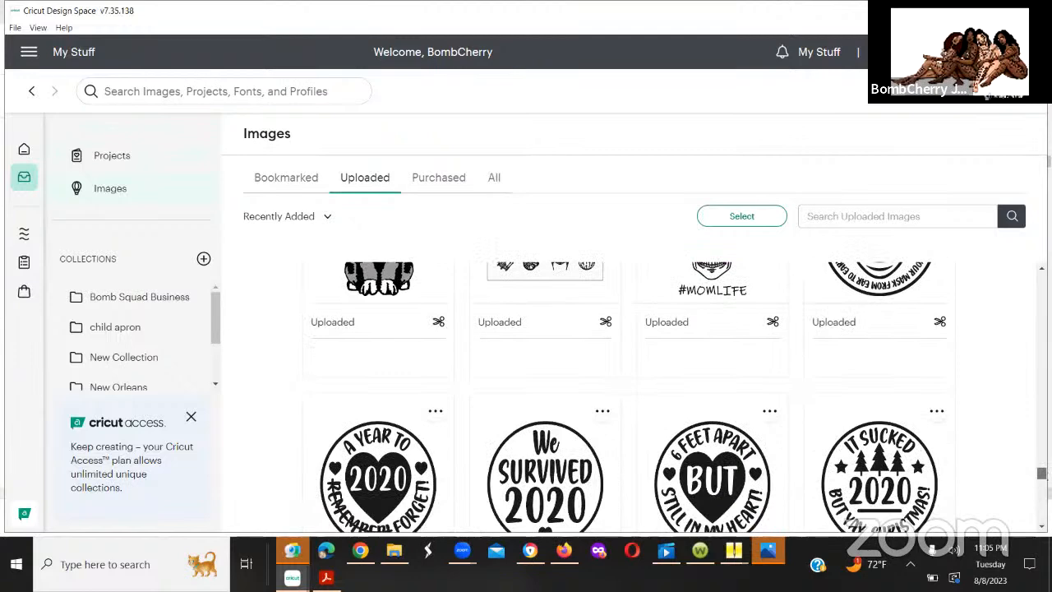
scroll(629, 394, down, 5)
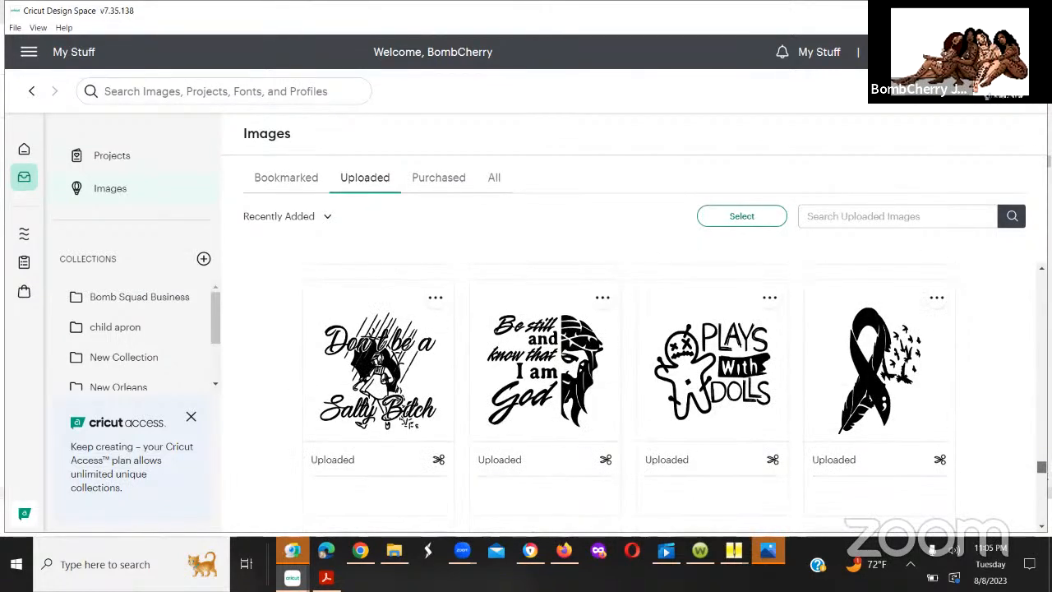
drag(1025, 534, 1024, 590)
drag(1042, 477, 1041, 280)
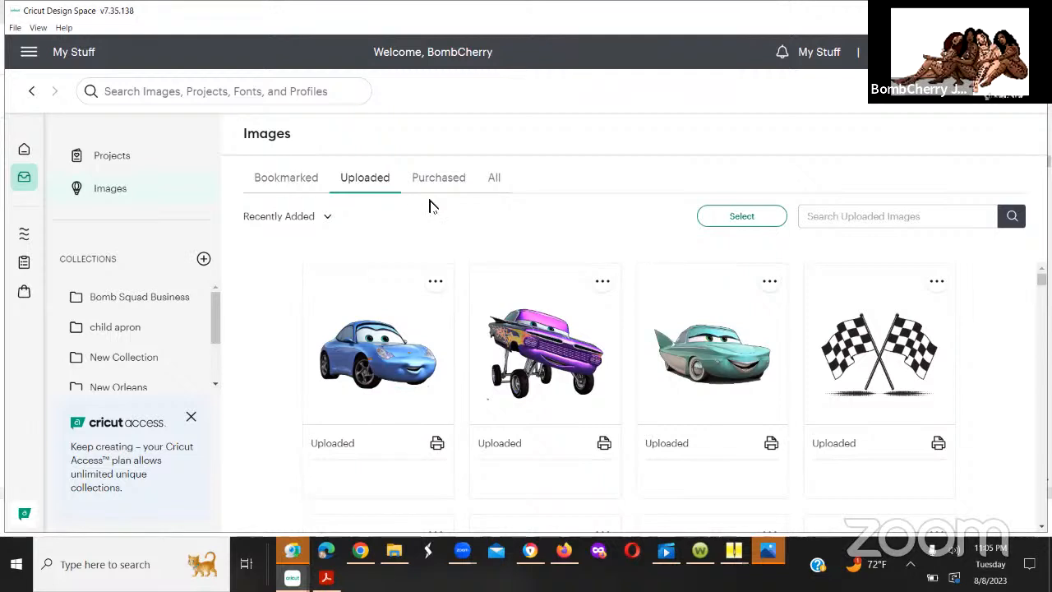
Step: Open the saved projects and preview the first-birthday design with the boy peeking over his name, closing the preview when done
click(111, 160)
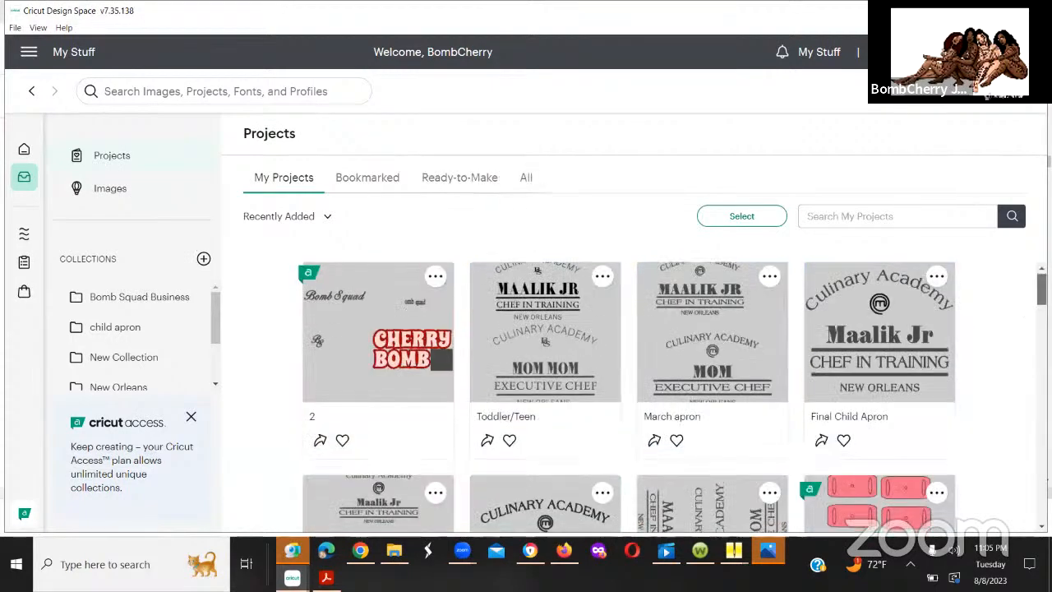
scroll(629, 395, down, 3)
scroll(628, 394, down, 1)
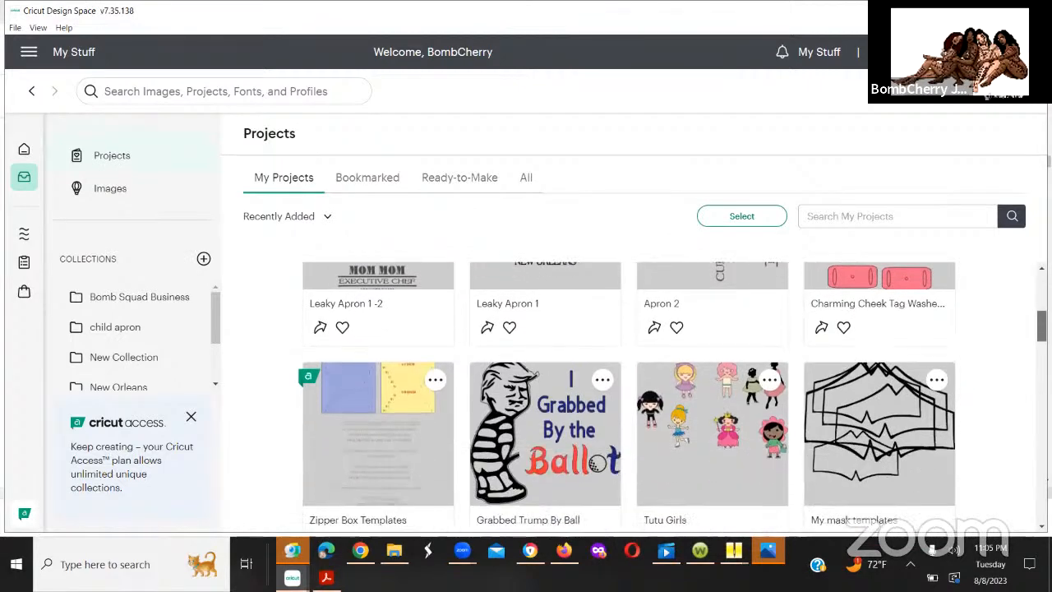
drag(1042, 326, 1041, 289)
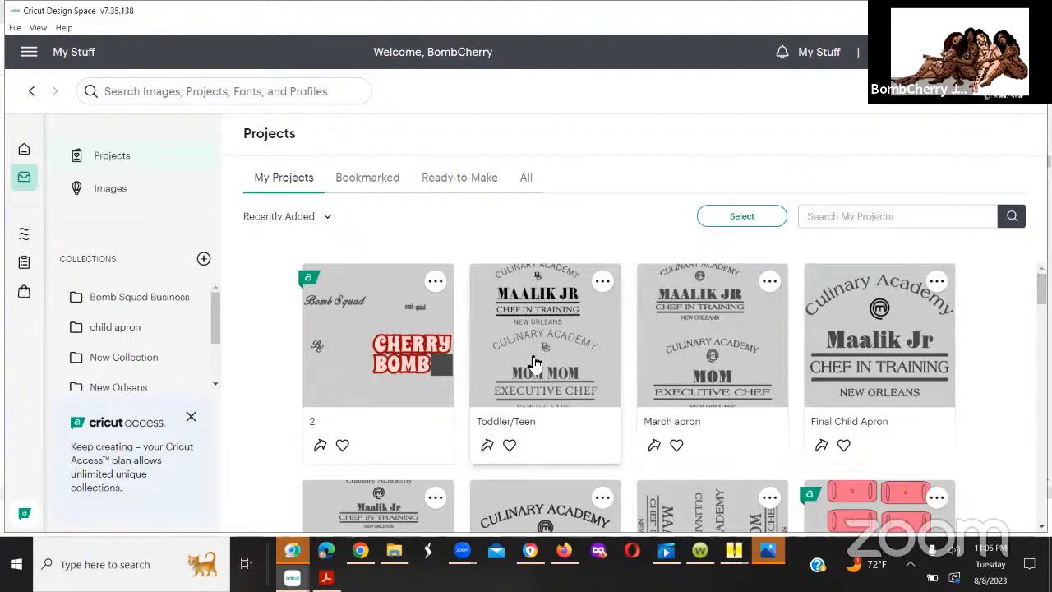
drag(1041, 288, 1041, 363)
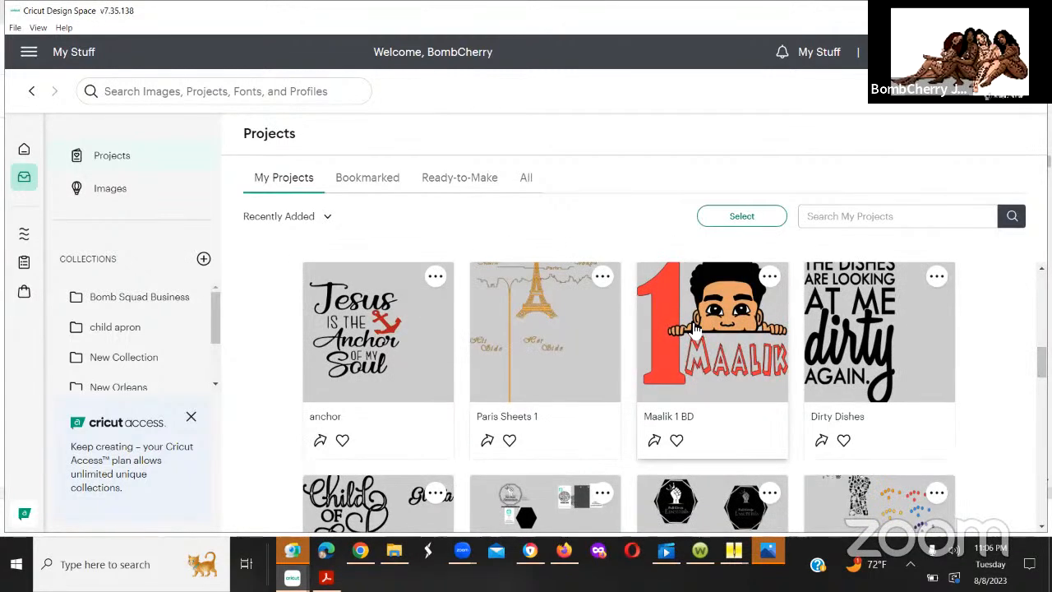
click(691, 322)
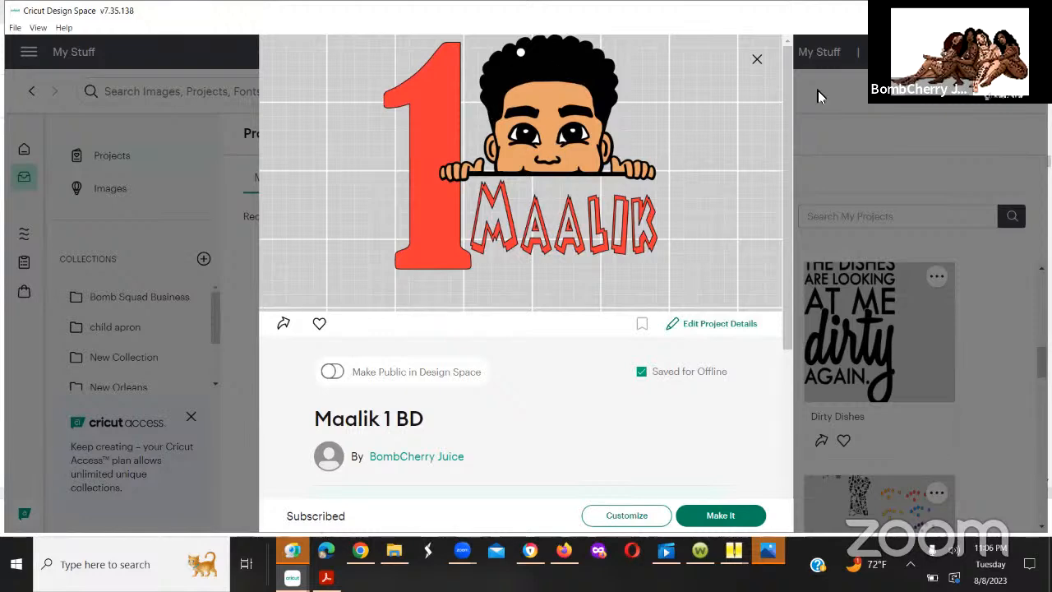
click(757, 63)
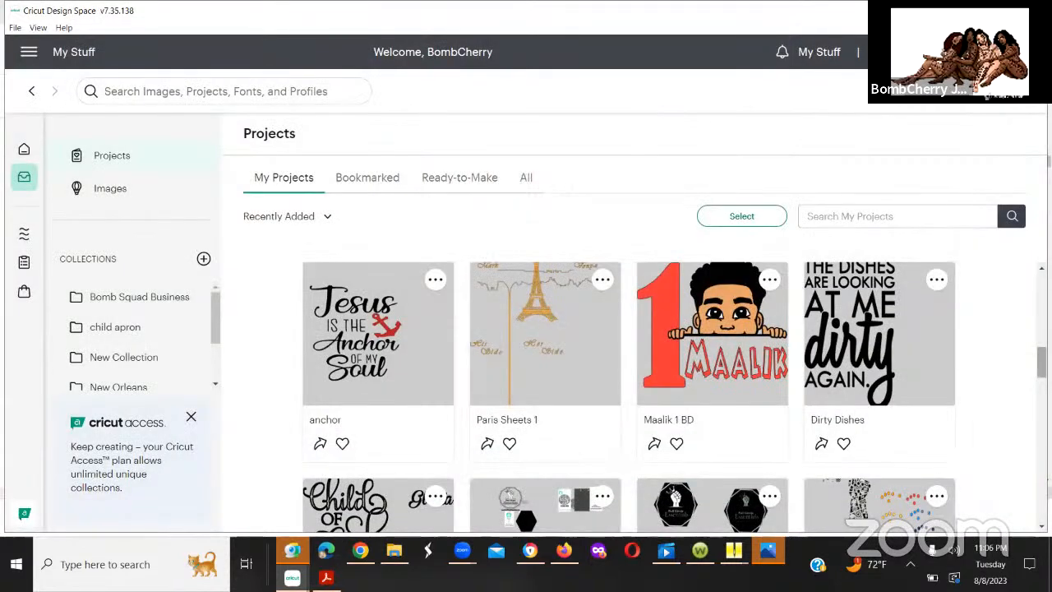
Step: Browse the saved projects down to the older earring designs and back, and preview the Dirty Dishes project before closing it
scroll(629, 394, down, 4)
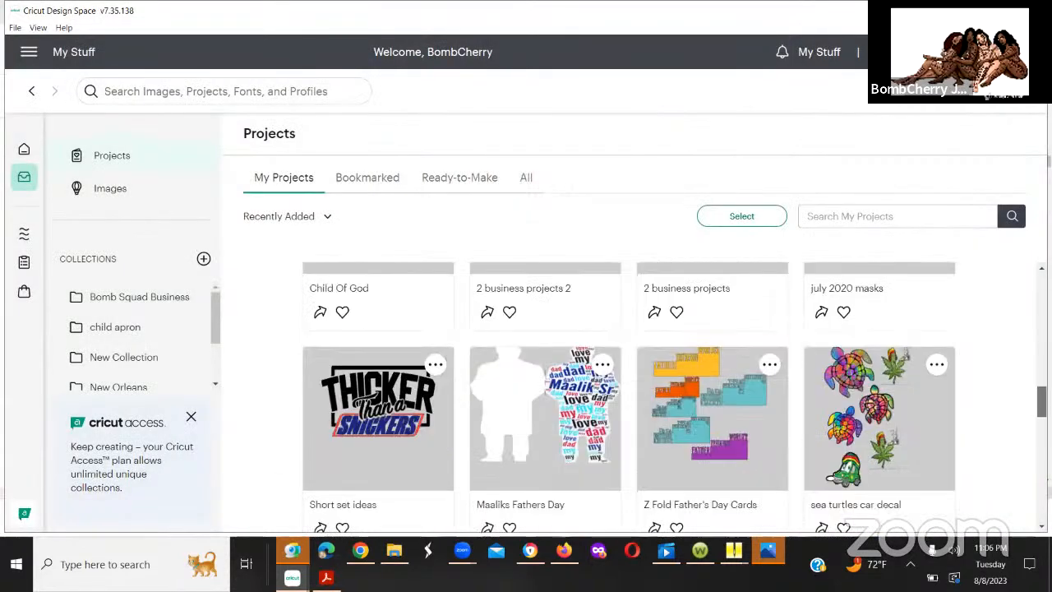
scroll(629, 395, down, 5)
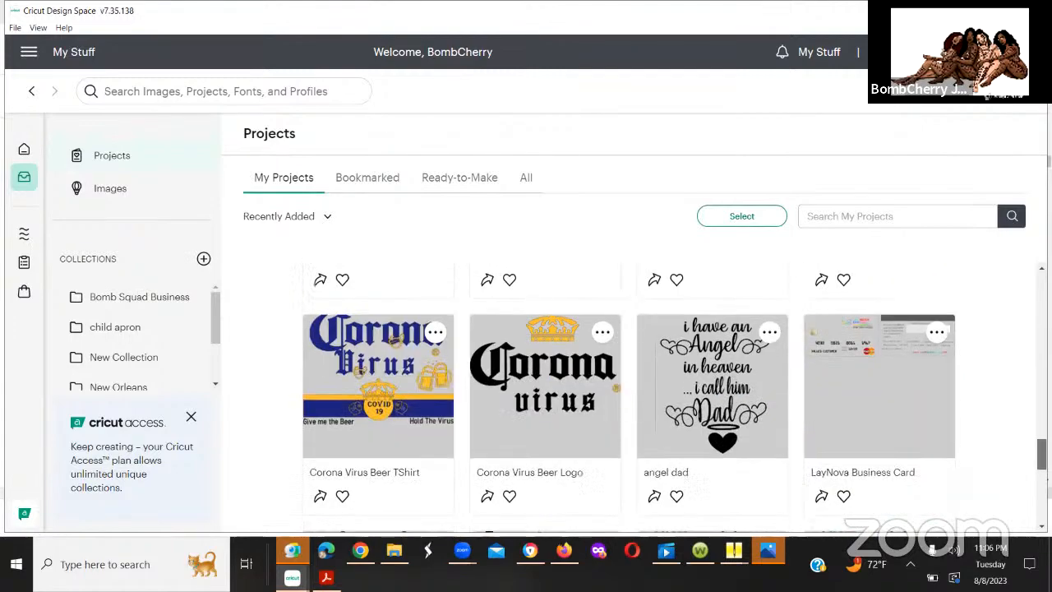
scroll(629, 394, down, 6)
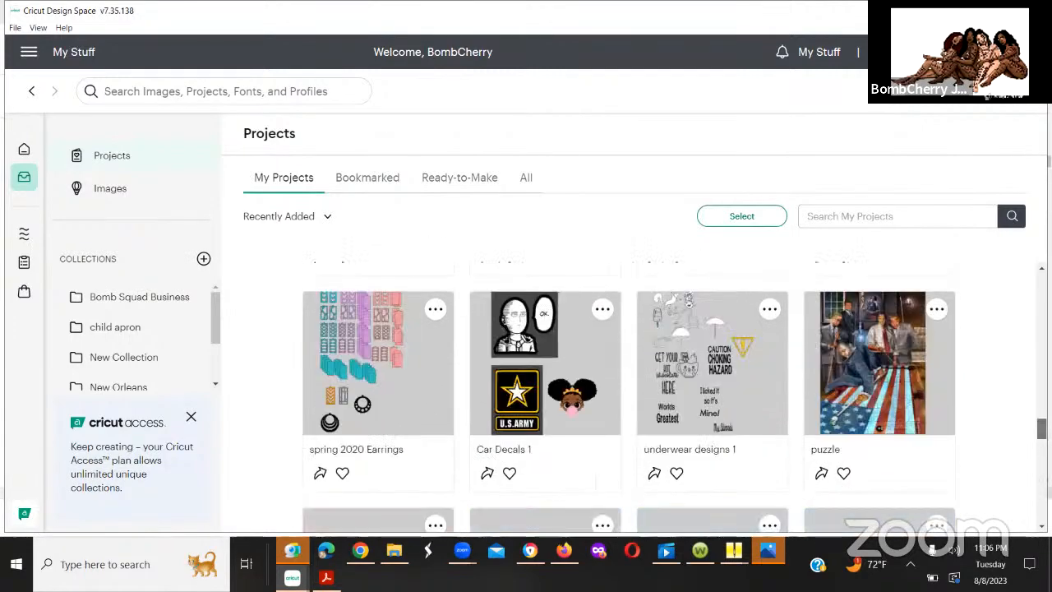
scroll(628, 394, down, 1)
scroll(629, 394, down, 8)
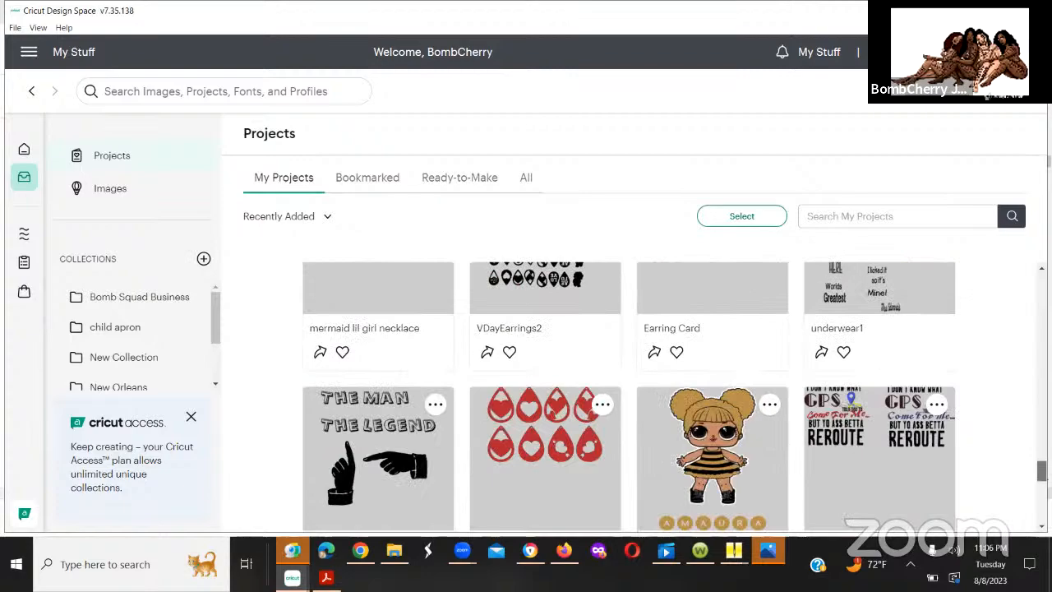
scroll(629, 394, up, 10)
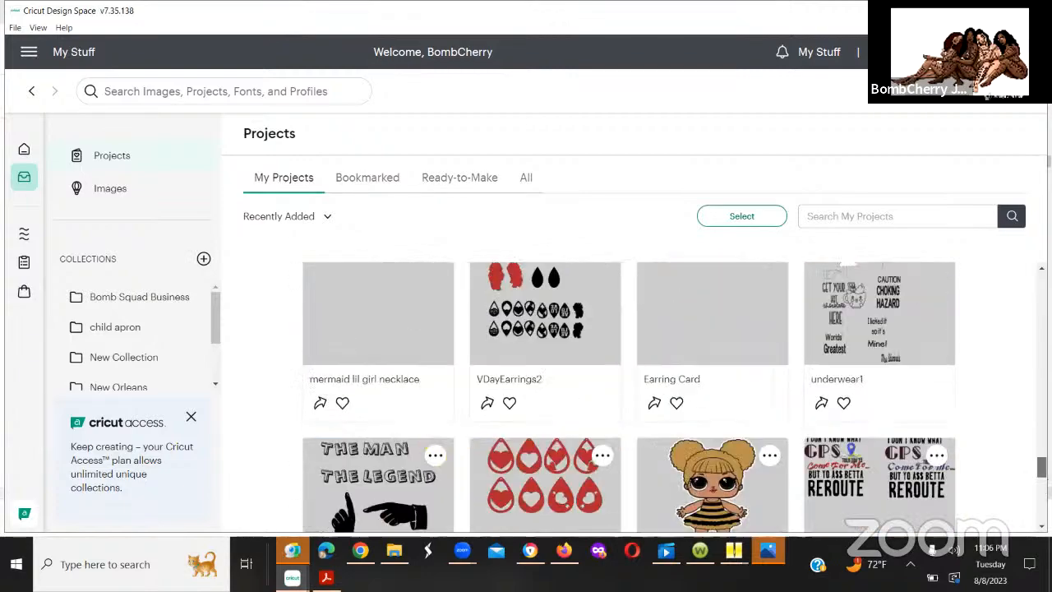
scroll(628, 395, up, 10)
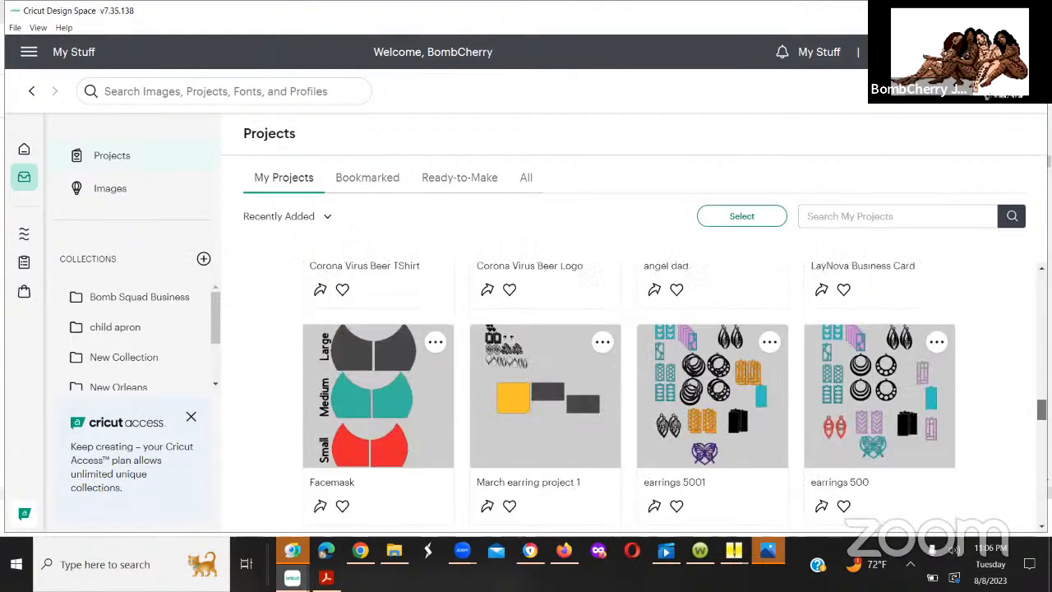
scroll(1026, 450, up, 2)
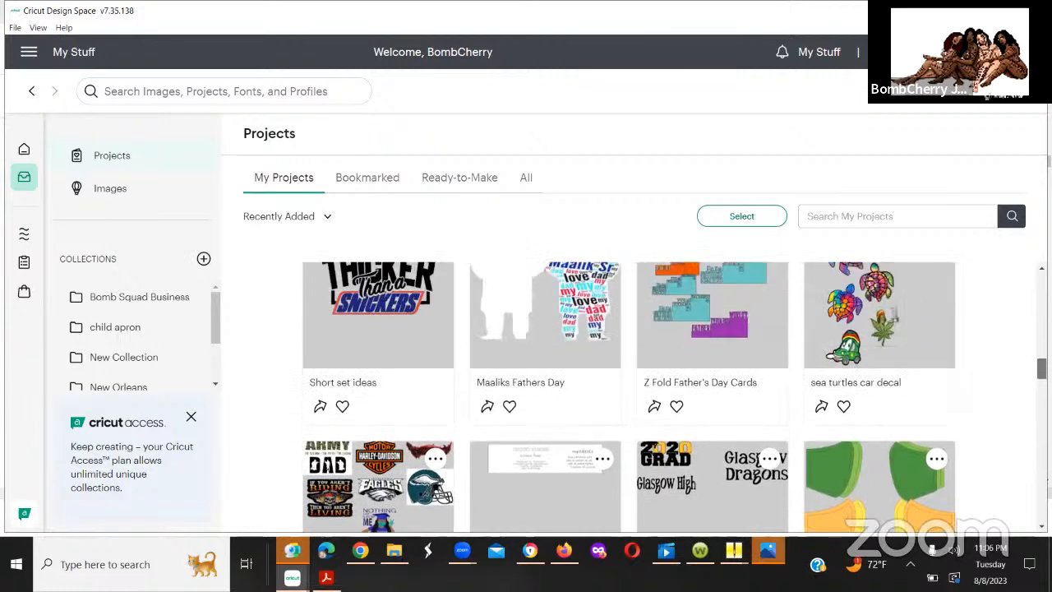
scroll(1026, 451, up, 1)
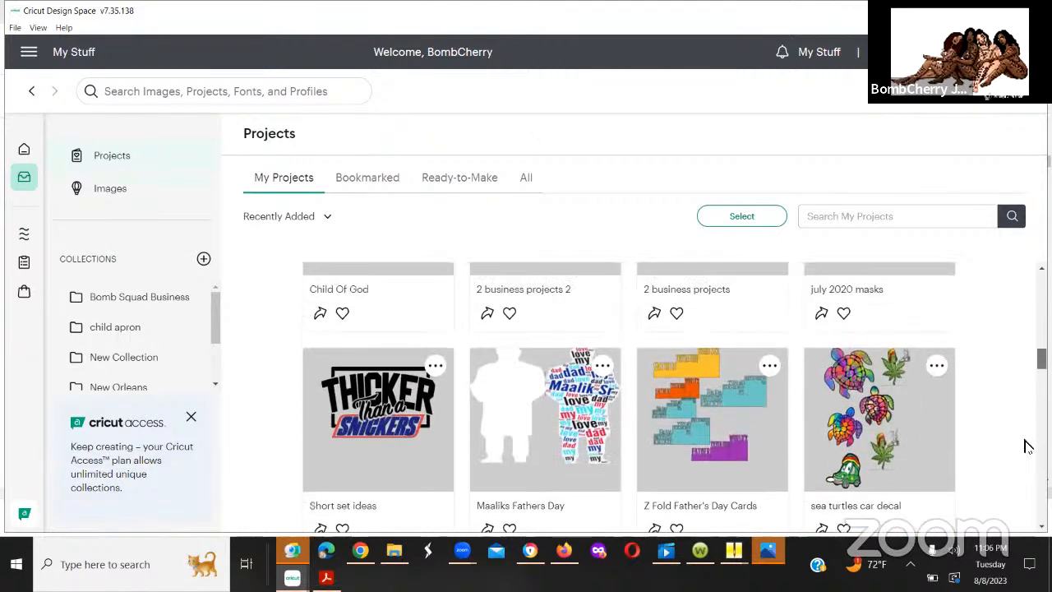
scroll(1025, 436, up, 4)
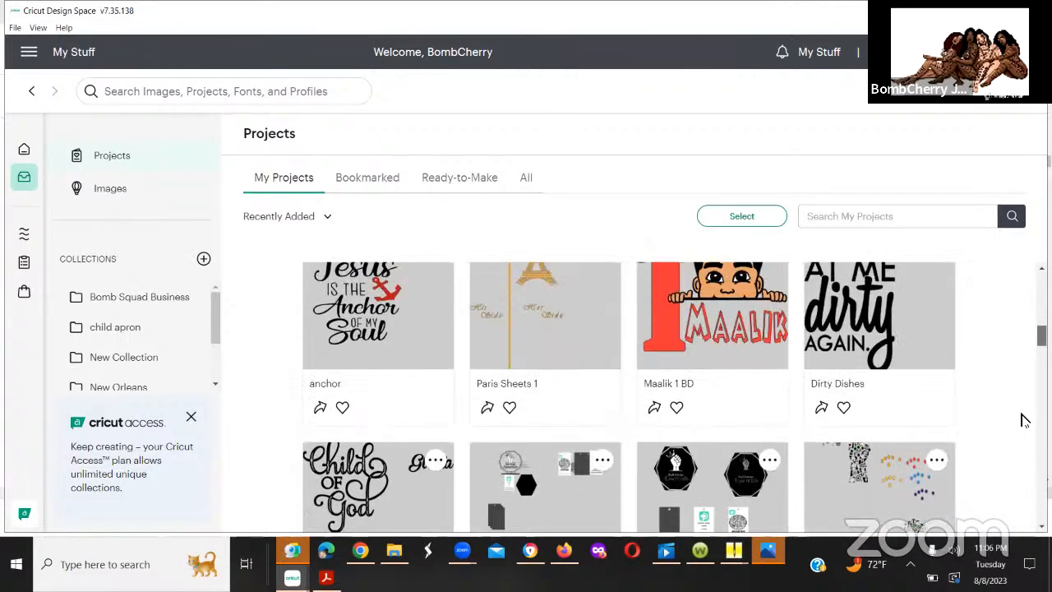
scroll(1024, 415, up, 1)
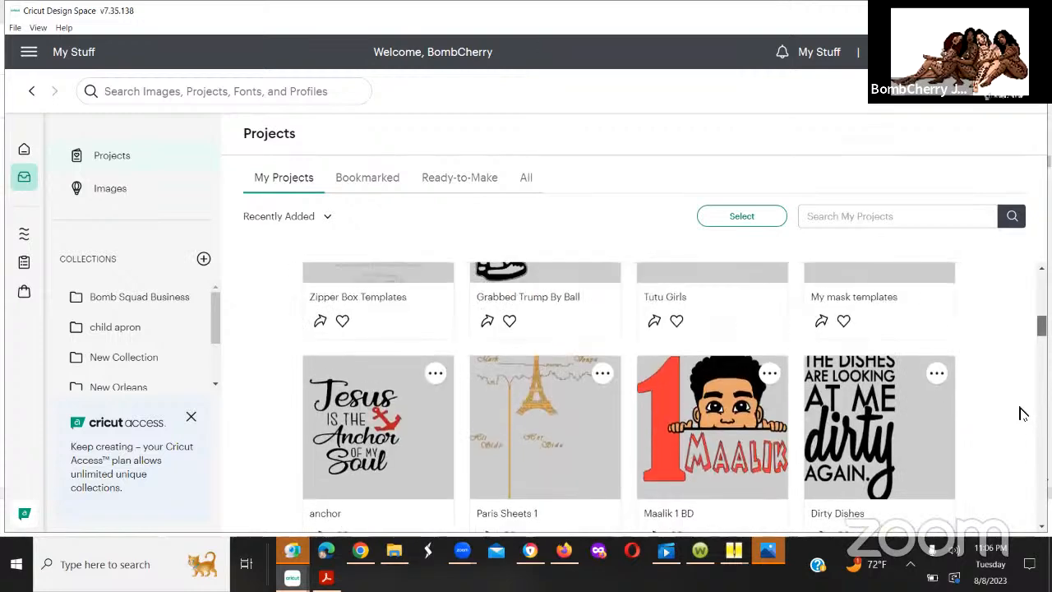
click(856, 434)
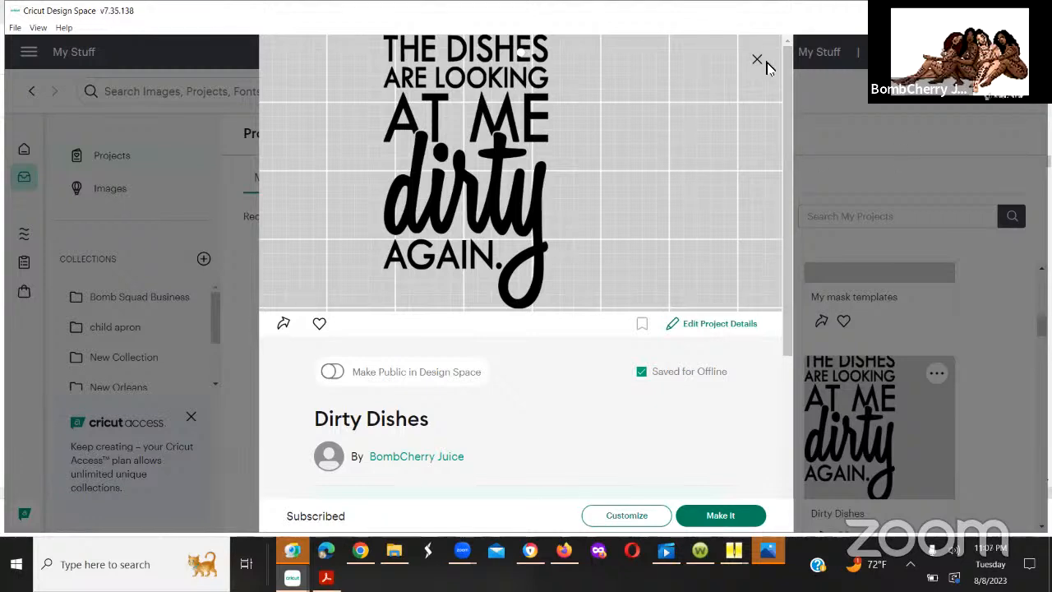
click(960, 154)
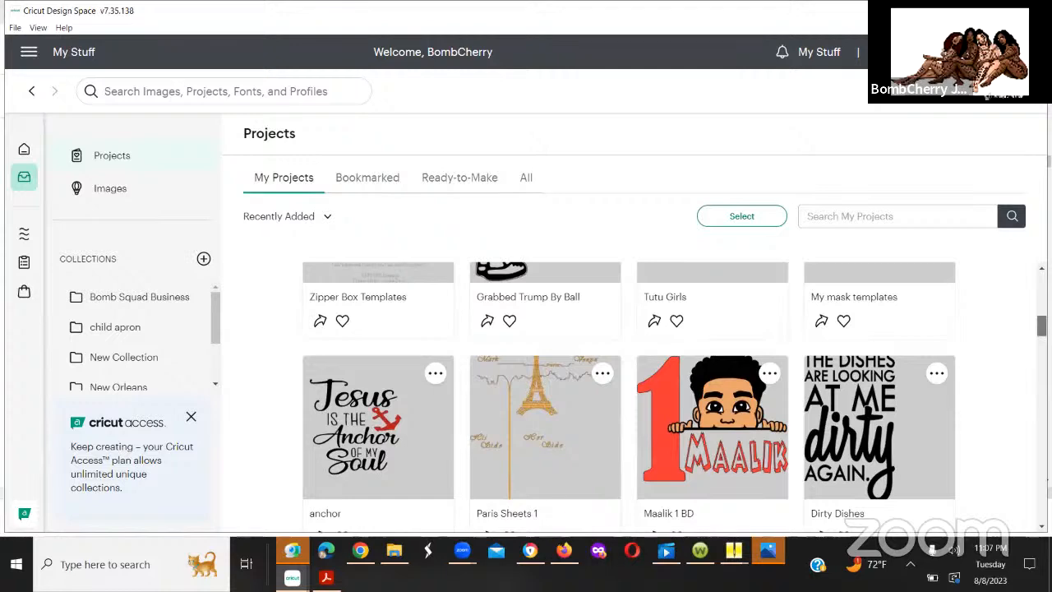
Step: Look further through the saved projects and preview the Corona Virus Beer TShirt design, closing it when done
scroll(629, 394, down, 2)
scroll(629, 395, down, 2)
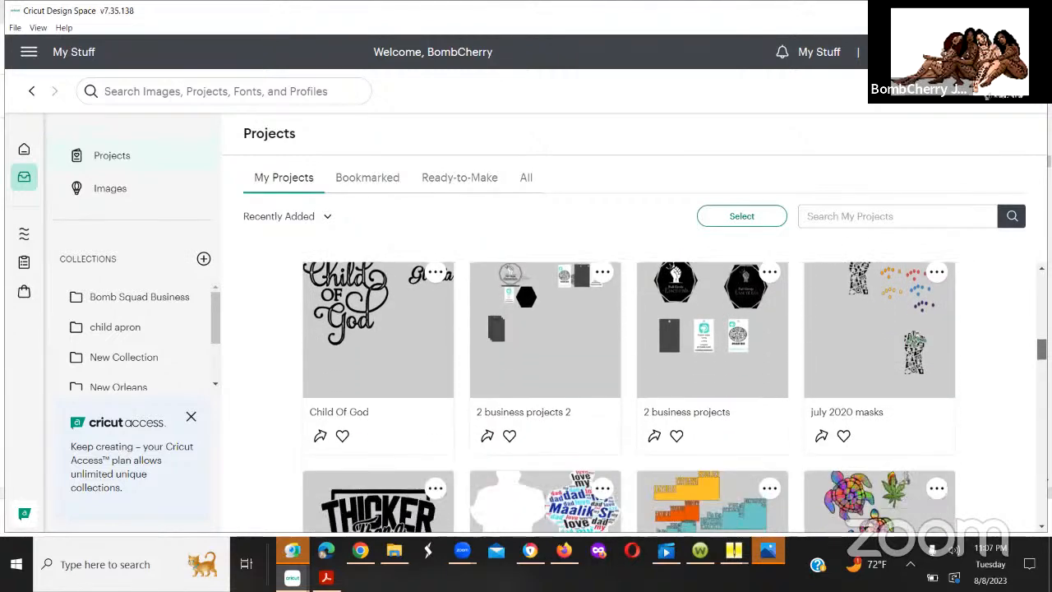
scroll(629, 394, down, 2)
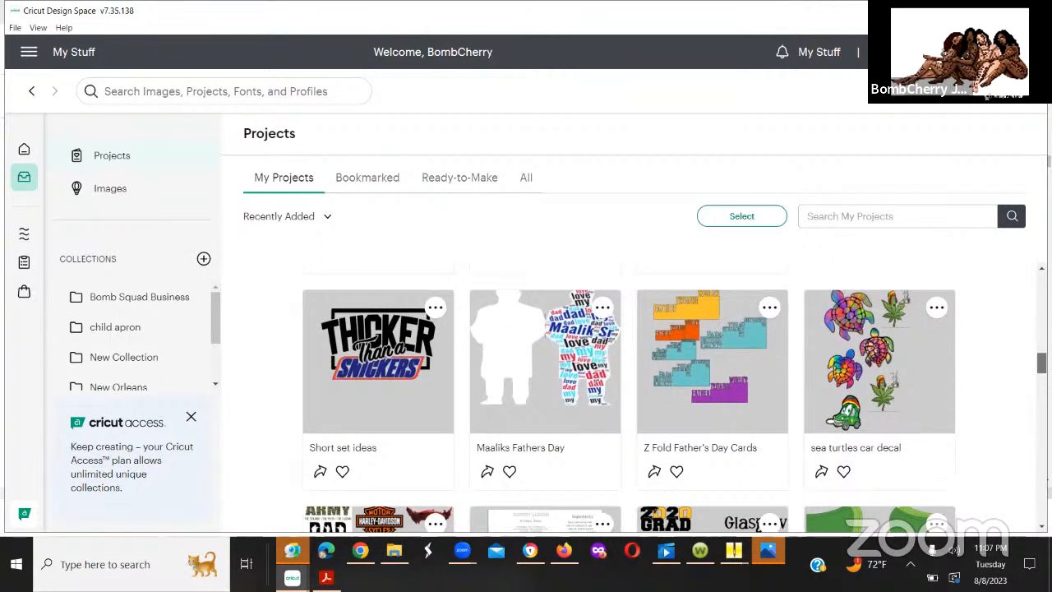
scroll(629, 394, down, 2)
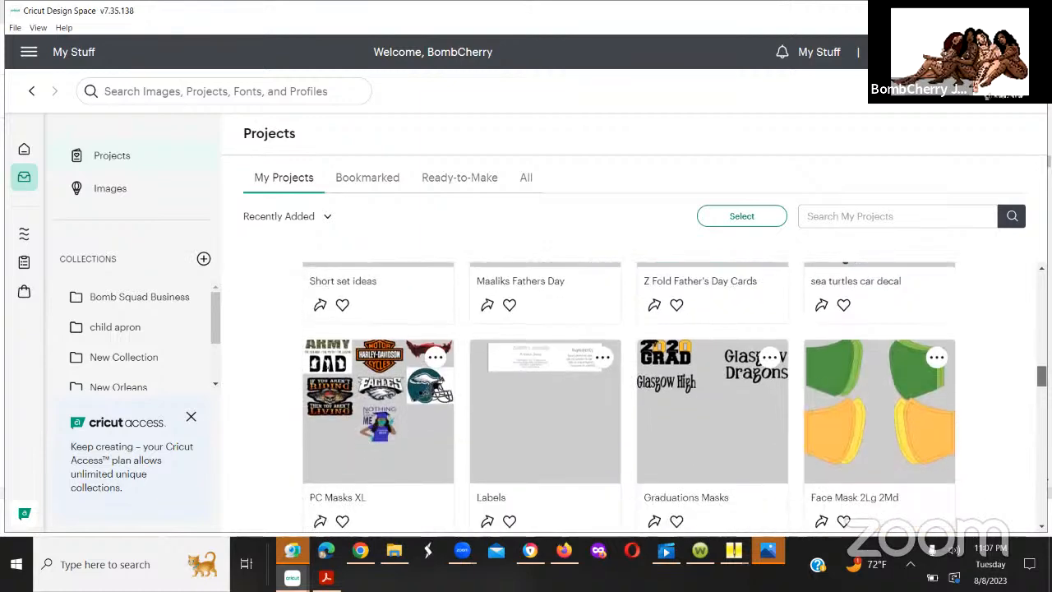
scroll(629, 395, down, 3)
scroll(629, 395, up, 3)
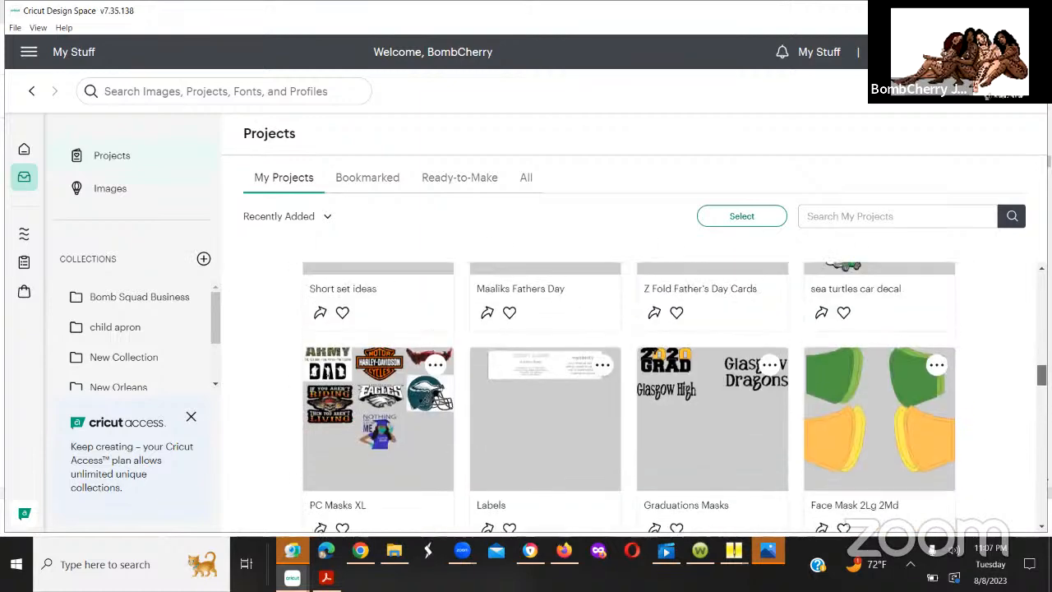
scroll(629, 394, down, 3)
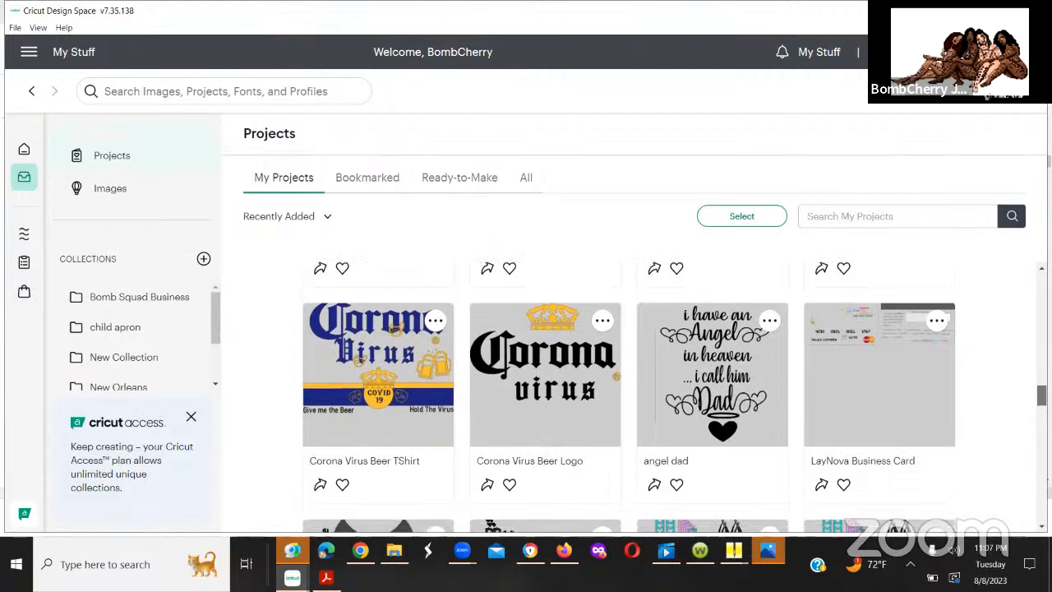
click(391, 362)
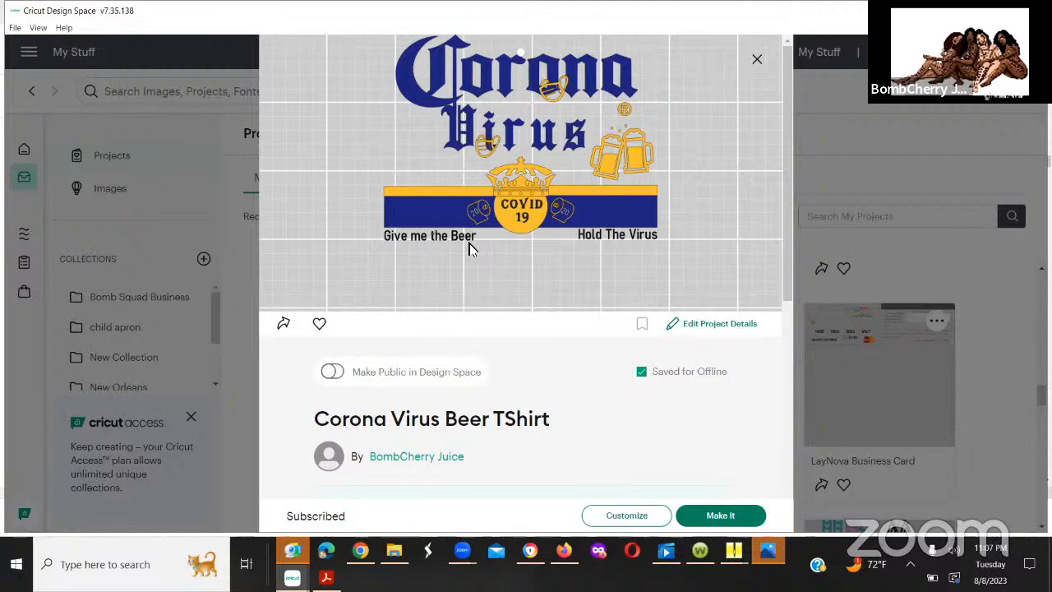
click(755, 63)
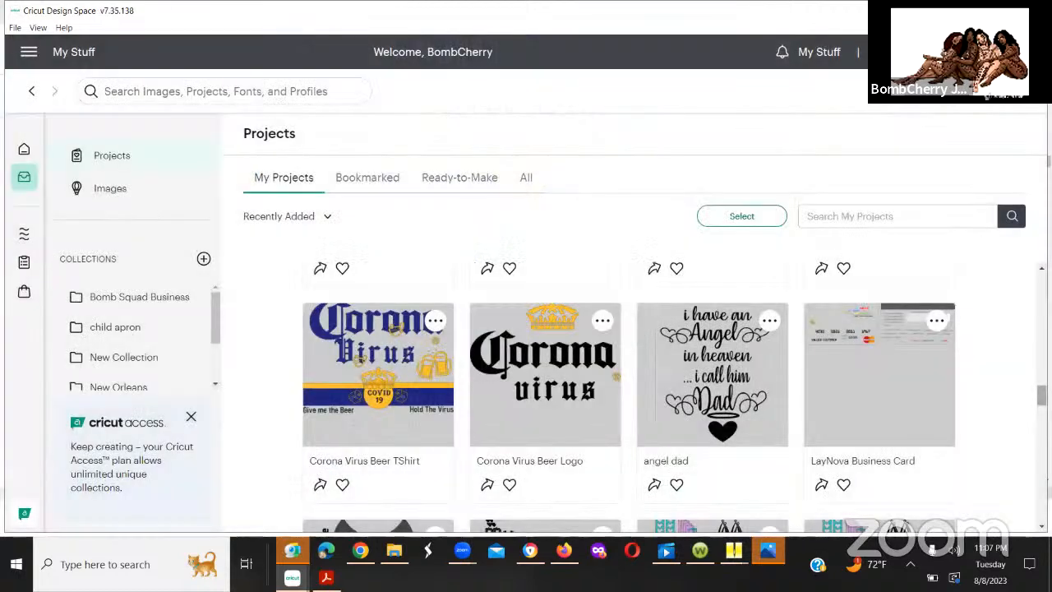
Step: Browse past the face mask and earring projects and open the preview of Car Decals 1
scroll(629, 394, down, 3)
scroll(628, 394, up, 3)
scroll(629, 394, down, 5)
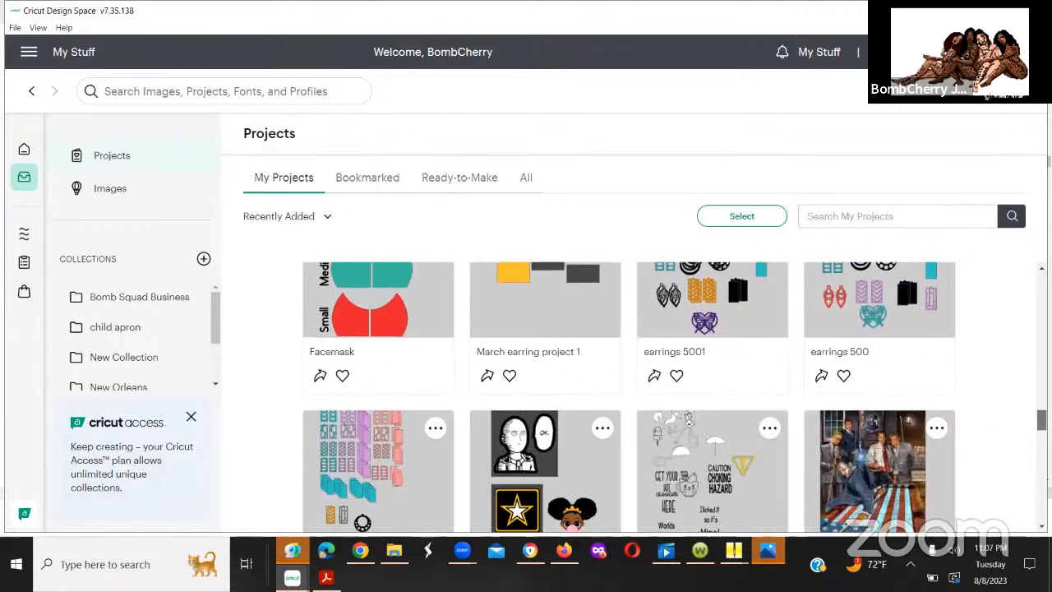
scroll(629, 395, down, 2)
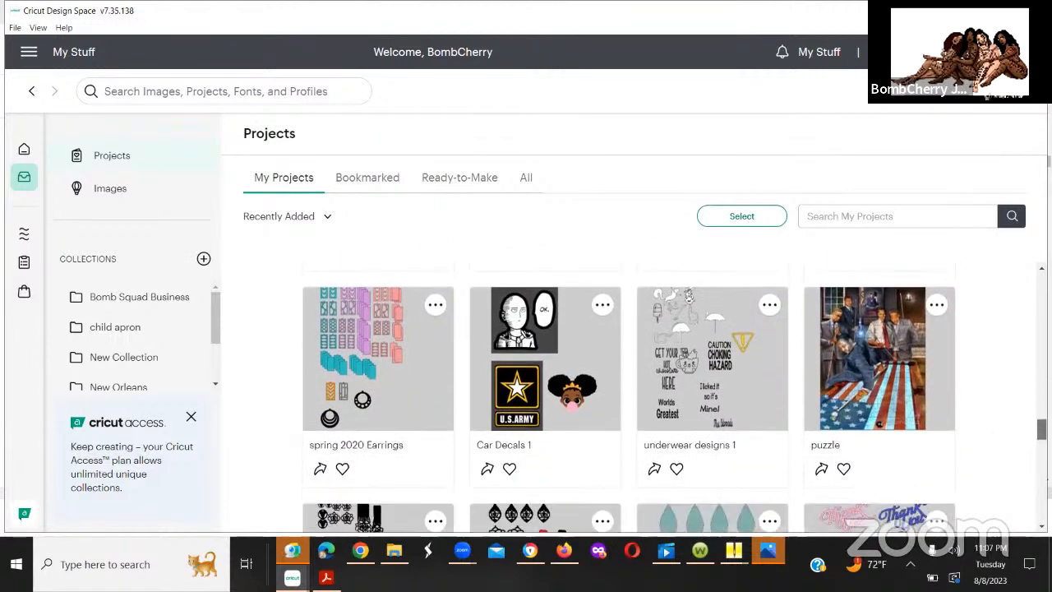
drag(1041, 429, 1041, 431)
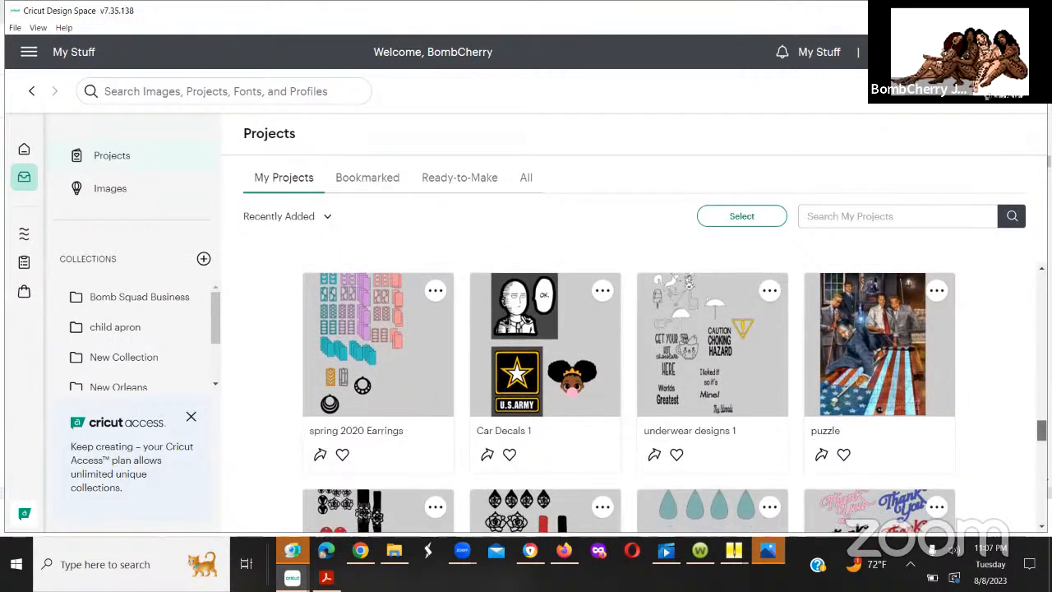
click(503, 400)
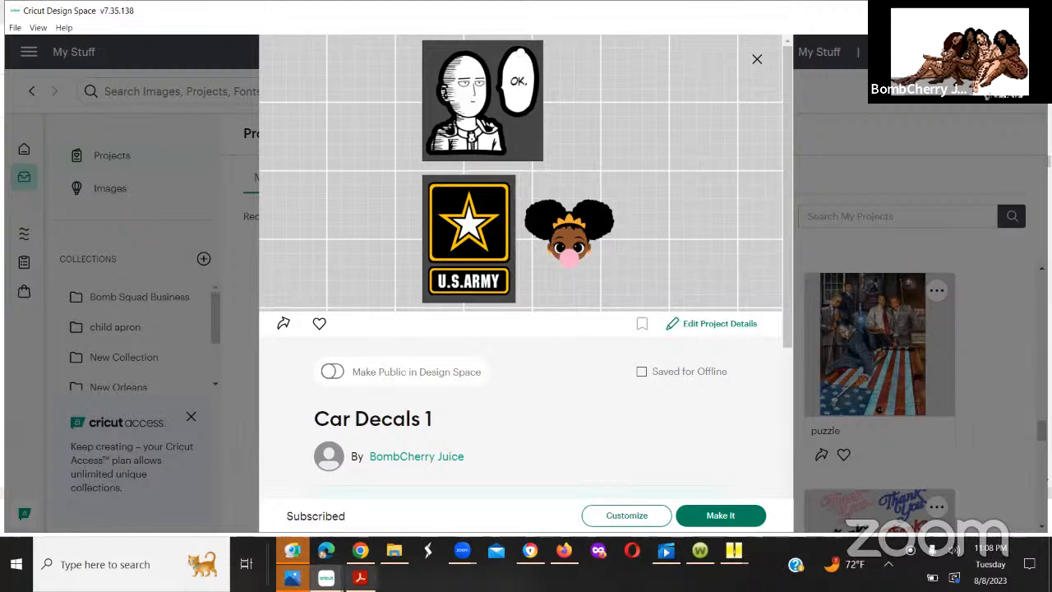
mouse_move(345, 580)
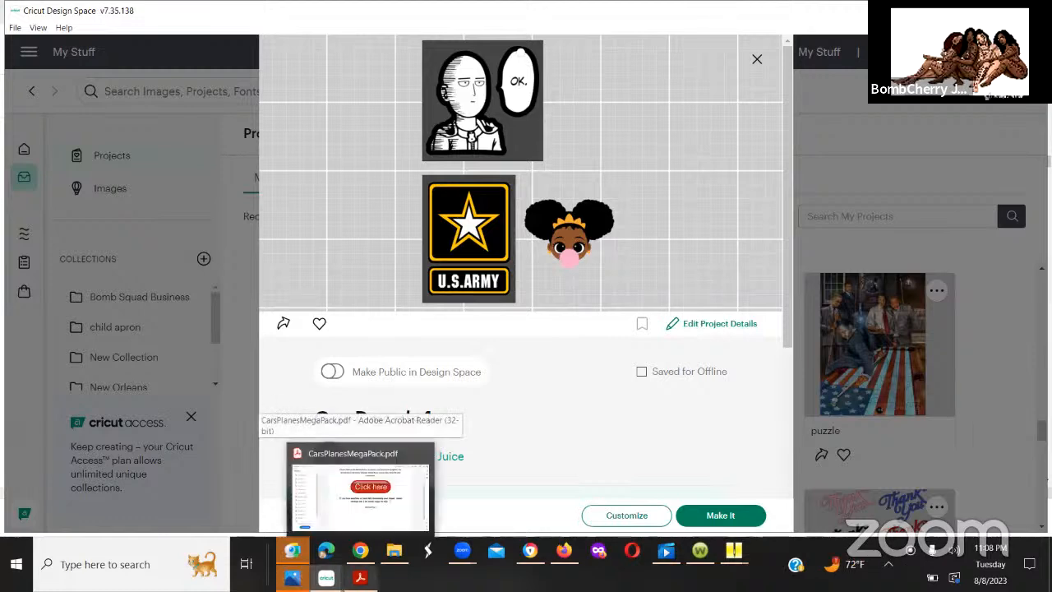